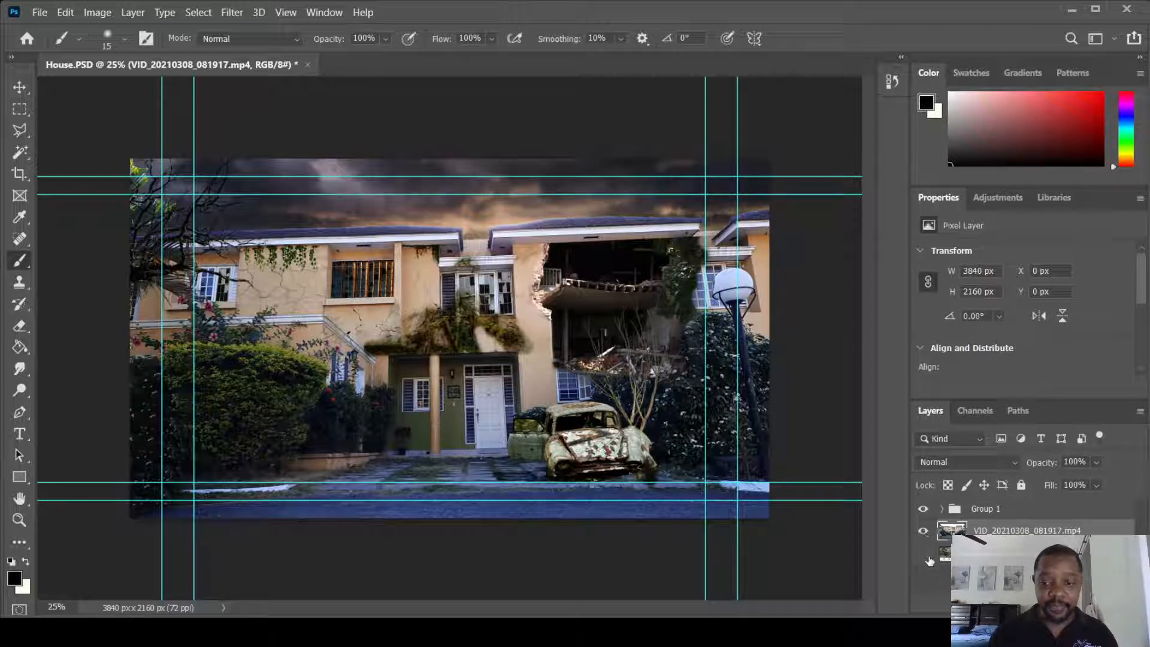
# Toggle the visibility of Group 1 and the layers beneath it to compare the original house with its ruined version
pyautogui.click(927, 536)
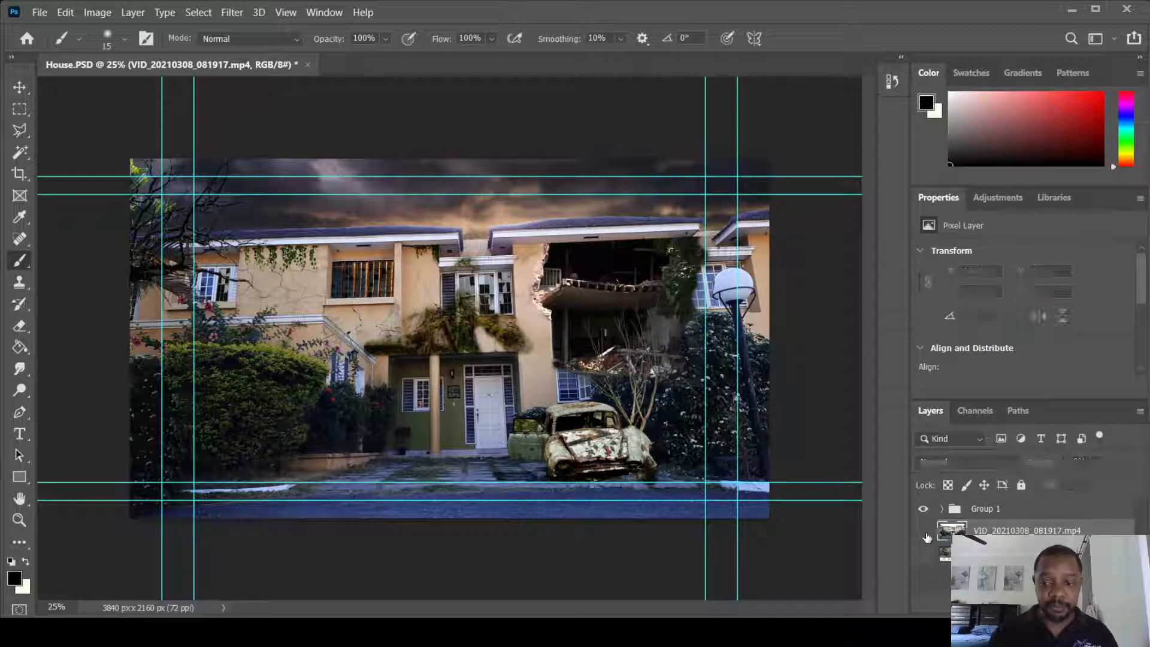
pyautogui.click(927, 537)
pyautogui.click(923, 554)
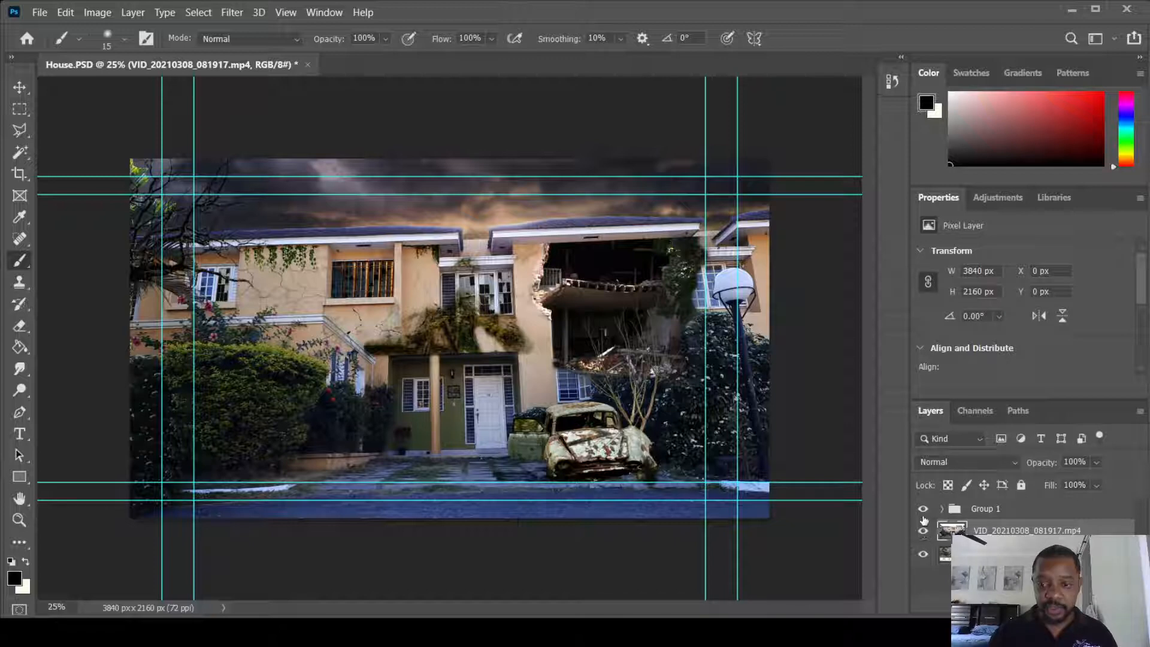
pyautogui.click(924, 556)
pyautogui.click(924, 509)
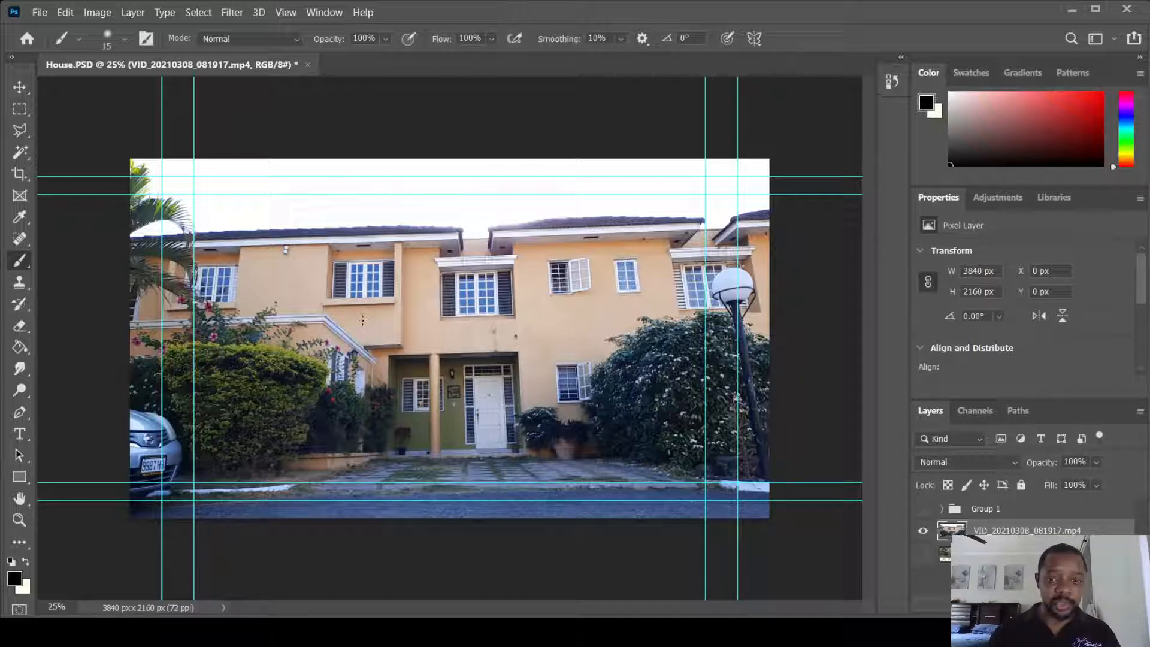
pyautogui.click(924, 509)
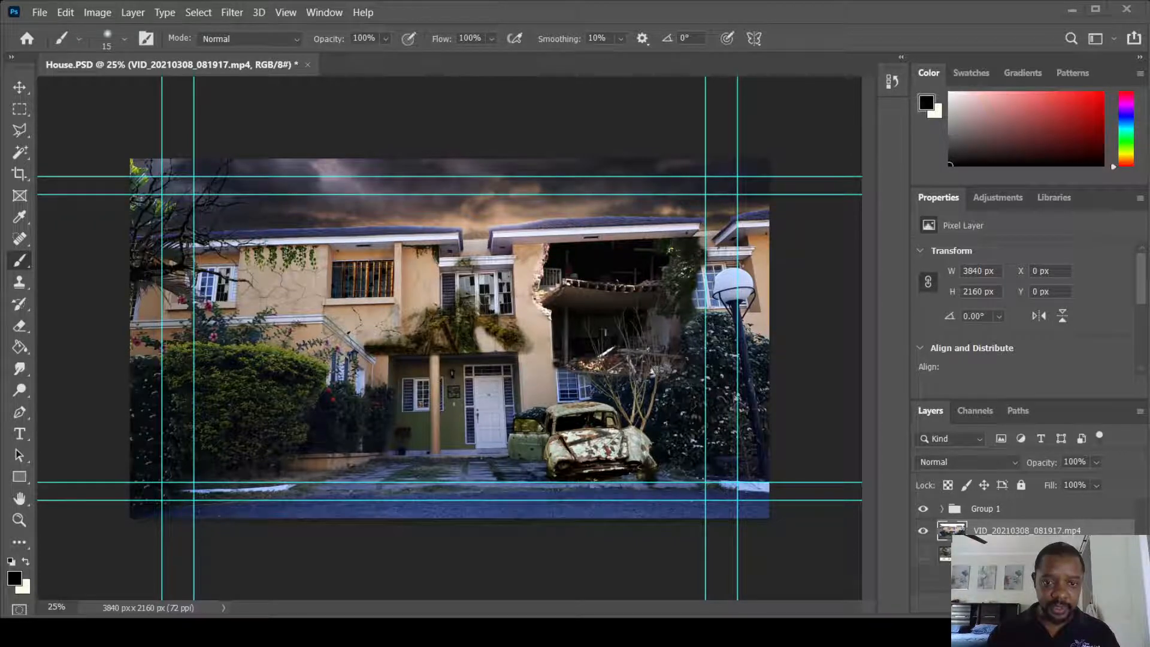
# Switch to After Effects and preview the VID_20210308_081917 composition from its first frame
pyautogui.hotkey('alt', 'Tab')
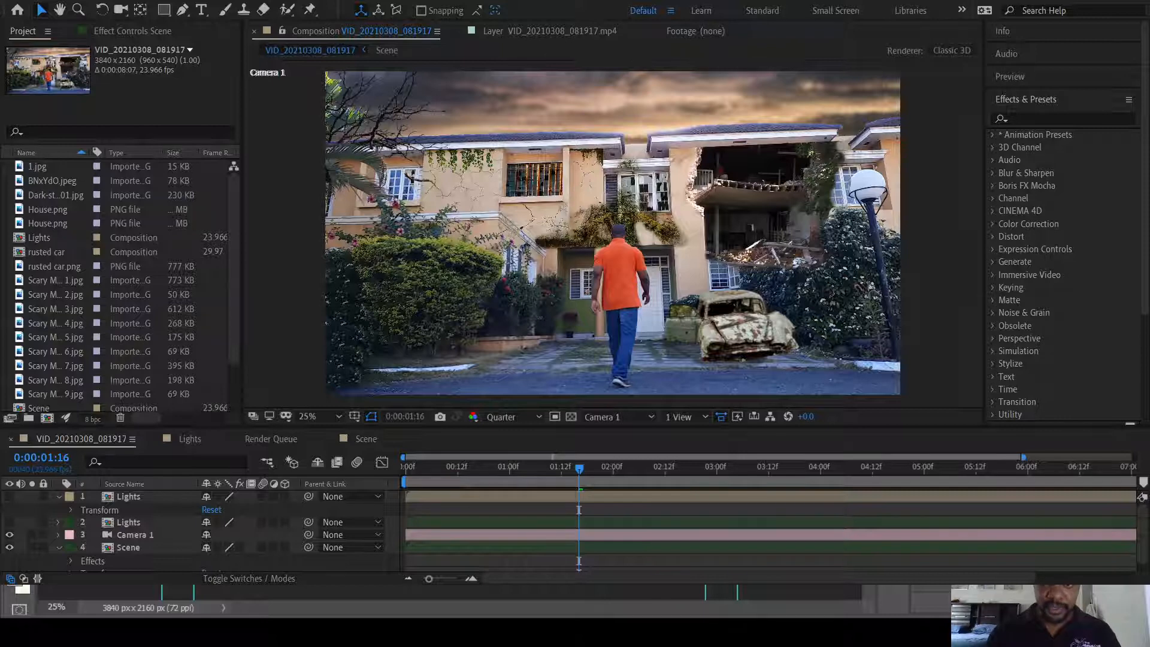
pyautogui.click(580, 438)
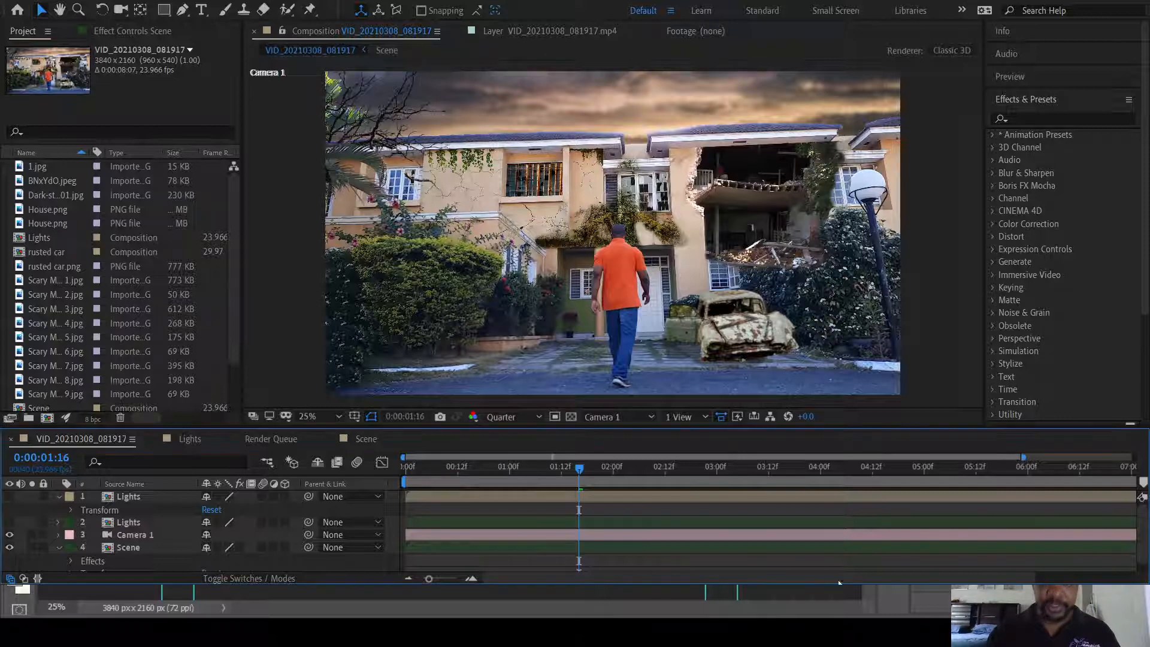
pyautogui.click(407, 466)
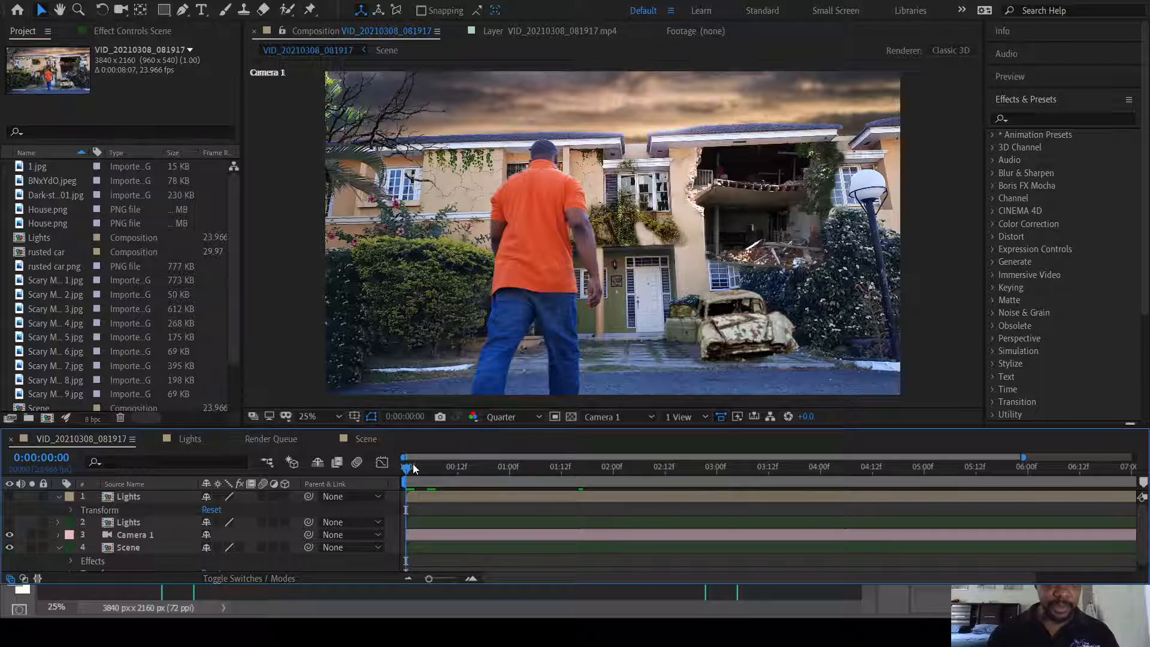
pyautogui.press('space')
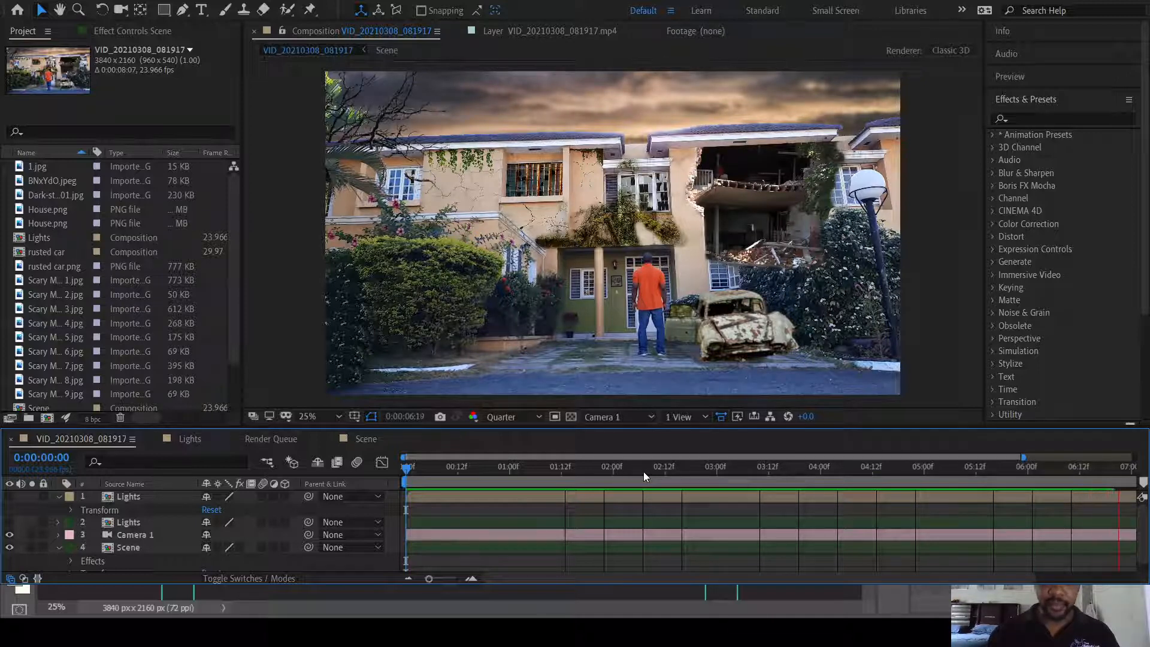
# Scrub through the composition's opening frames and return the playhead to 0:00:00:00
pyautogui.moveTo(651, 471); pyautogui.dragTo(369, 470)
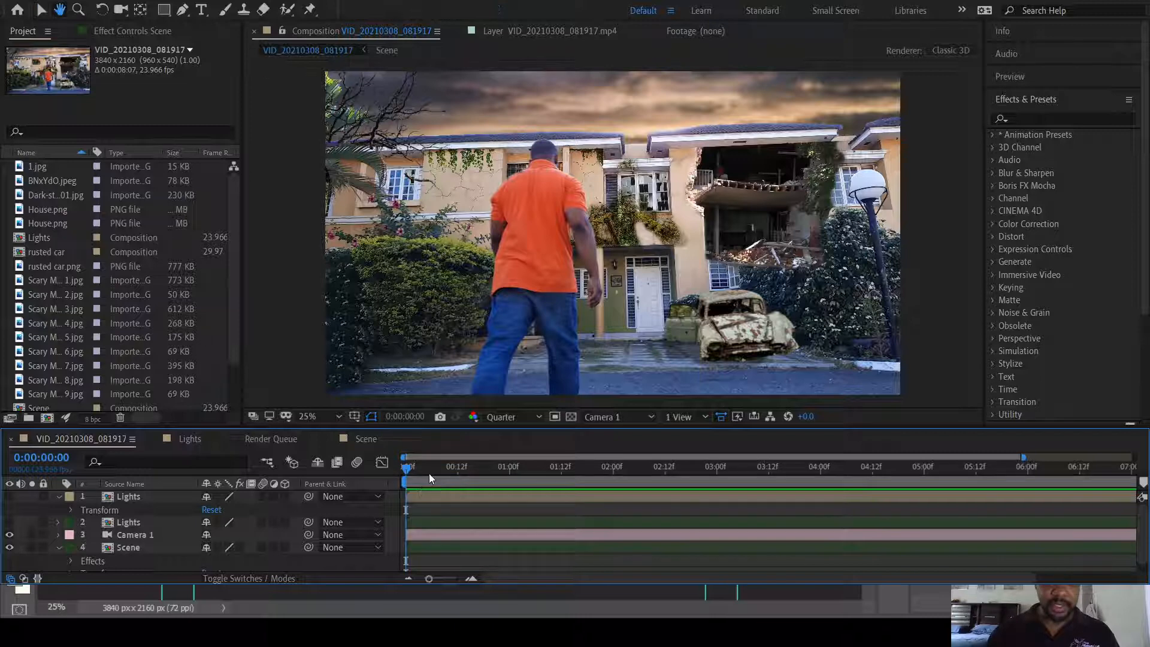
pyautogui.moveTo(429, 473); pyautogui.dragTo(419, 470)
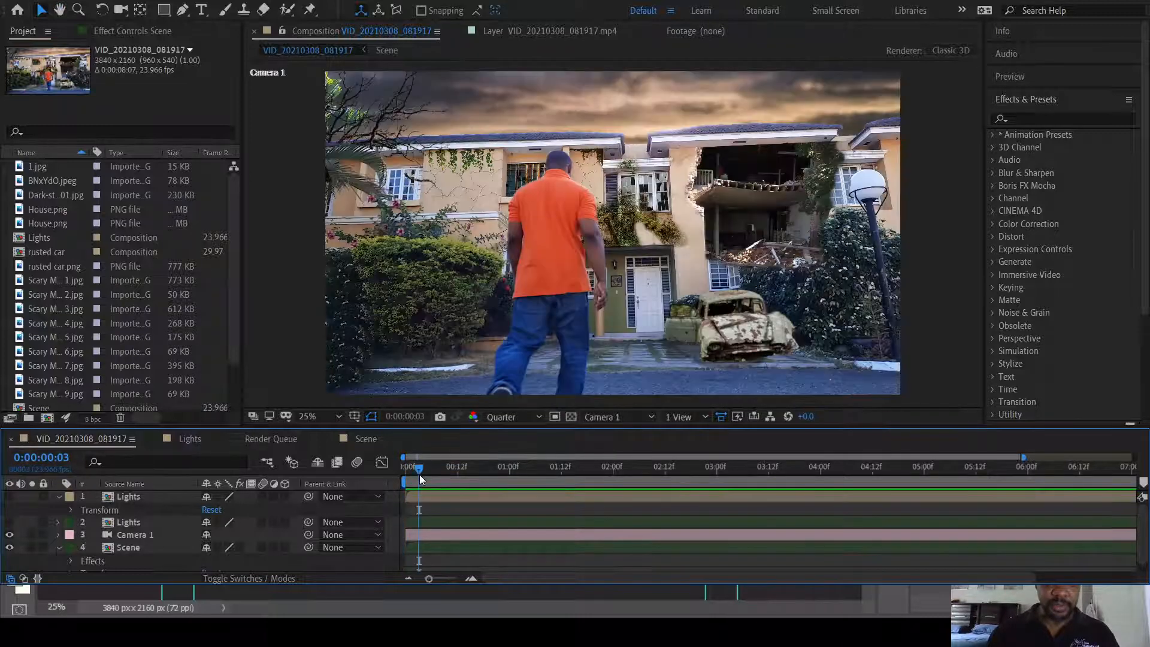
pyautogui.moveTo(415, 466); pyautogui.dragTo(403, 466)
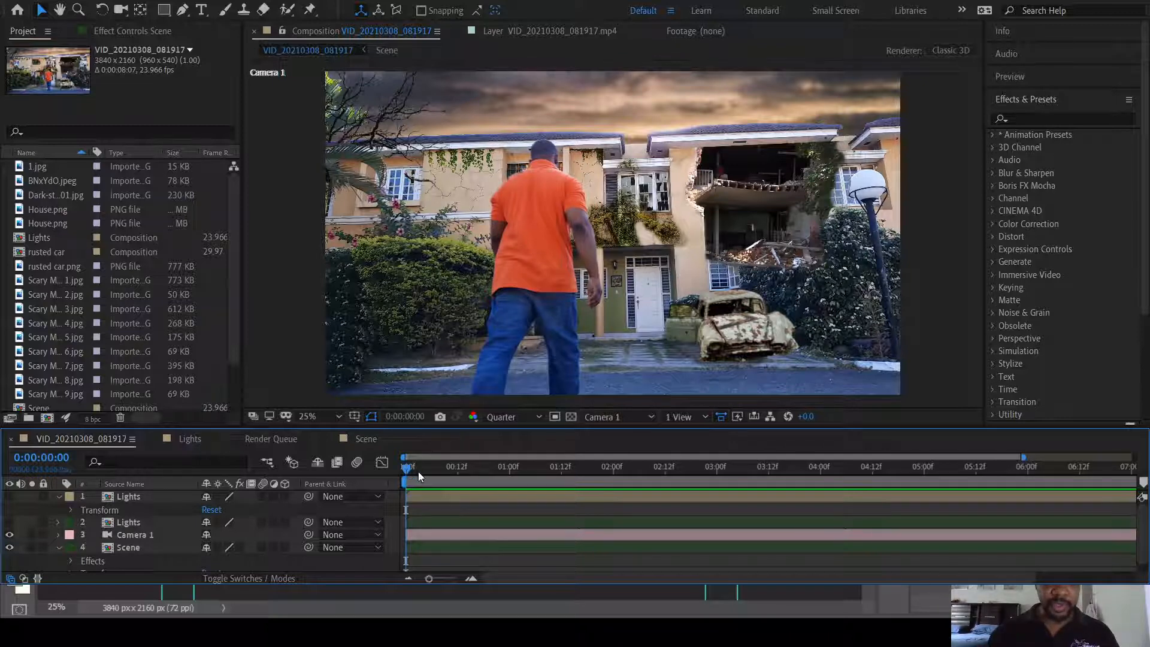
pyautogui.press('pageup')
pyautogui.press('pageup')
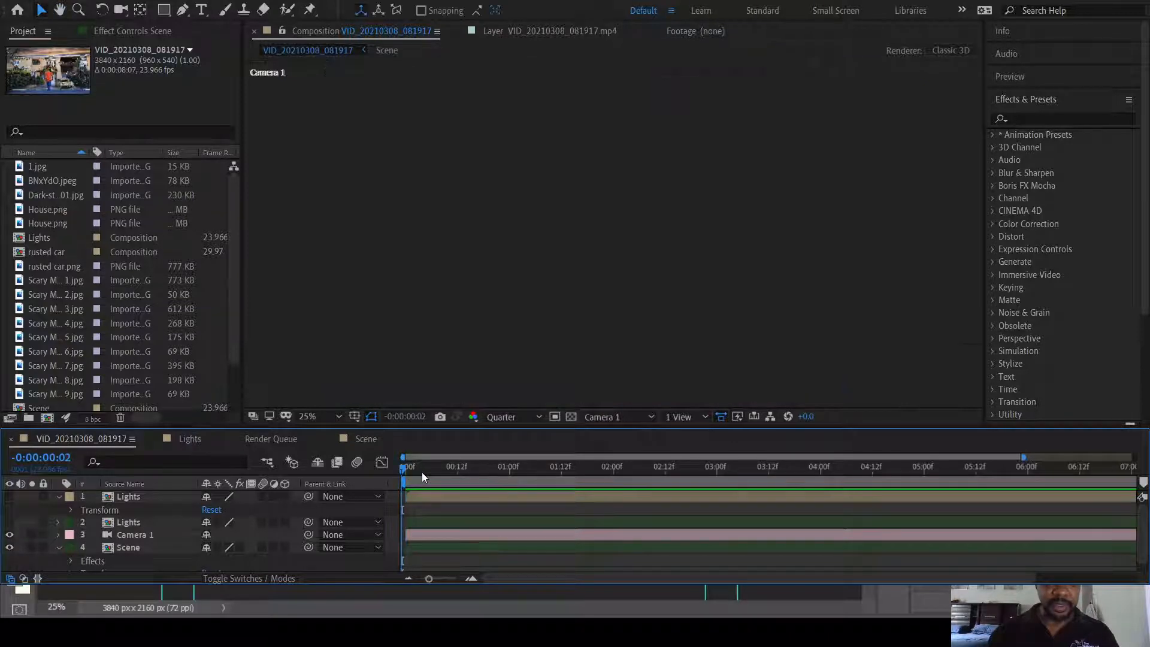
pyautogui.moveTo(420, 472); pyautogui.dragTo(386, 494)
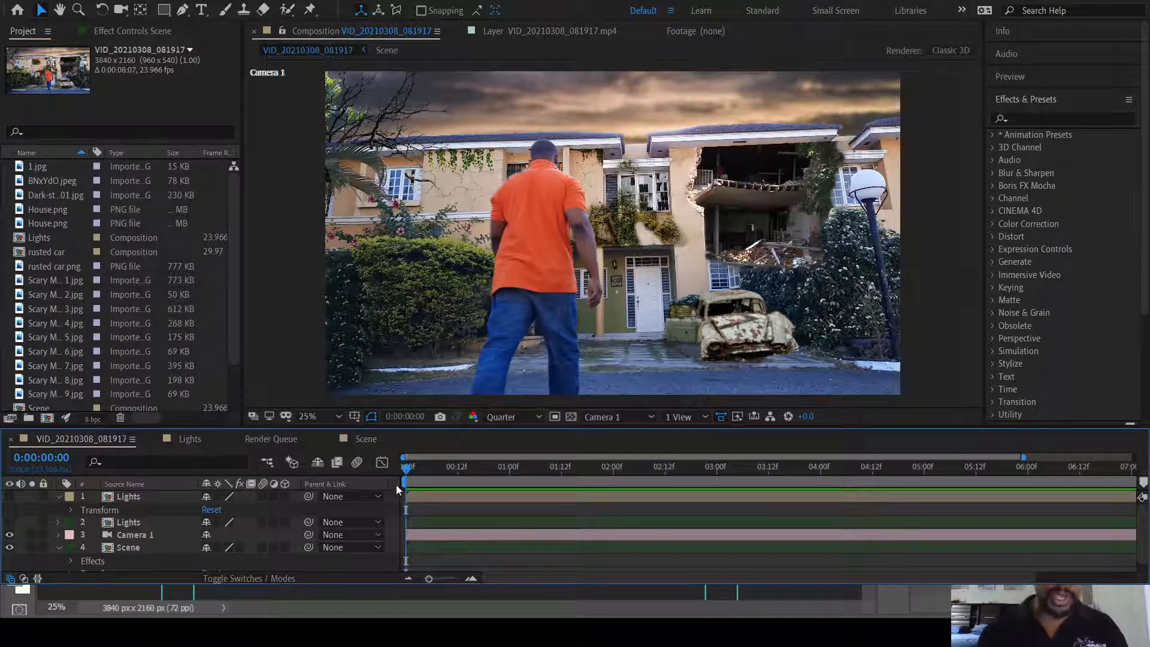
# Open the nested Scene composition and look through the Roto Brush & Refine Edge properties of its upper video layer
pyautogui.scroll(-2, 99, 526)
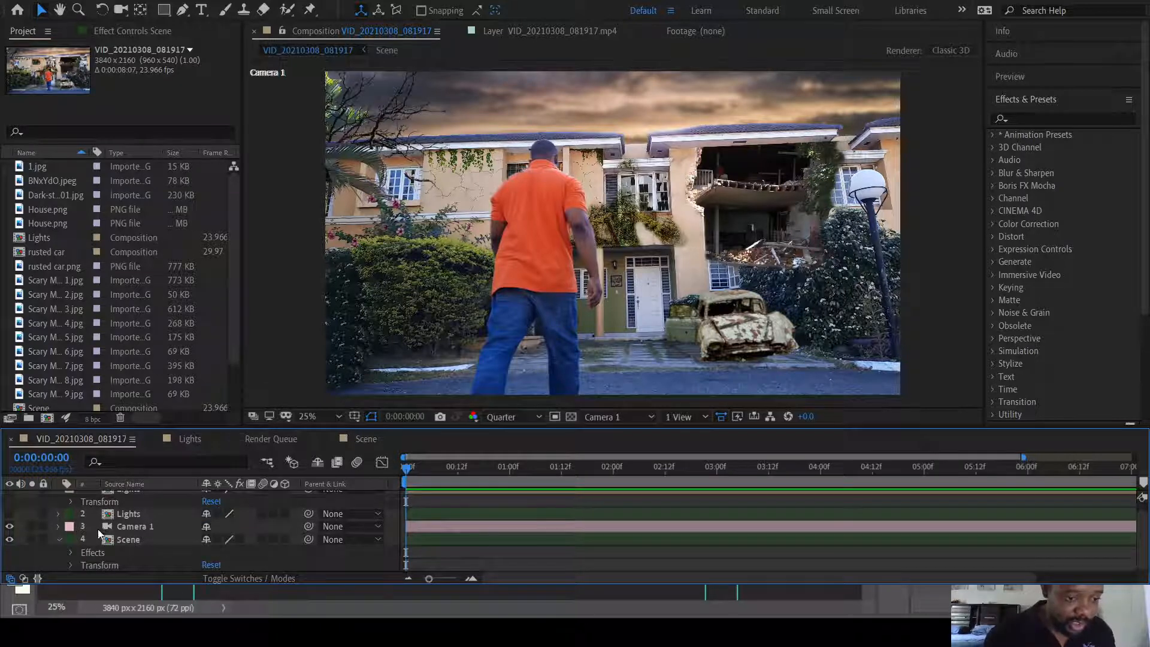
pyautogui.doubleClick(131, 540)
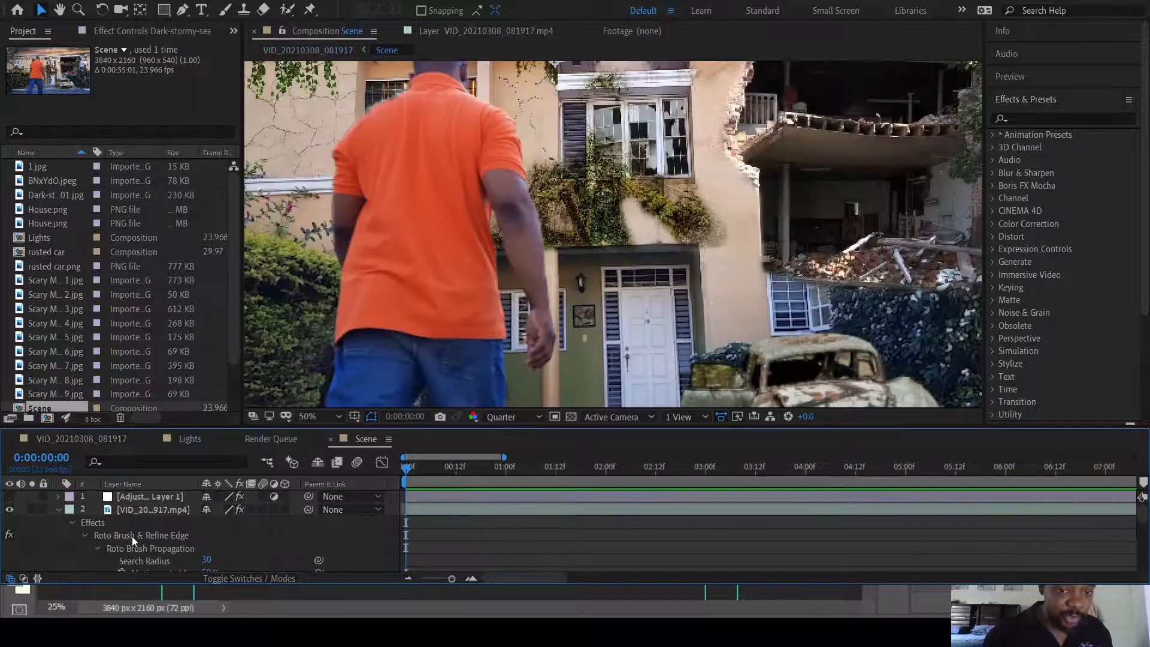
pyautogui.scroll(-3, 524, 308)
pyautogui.scroll(2, 525, 313)
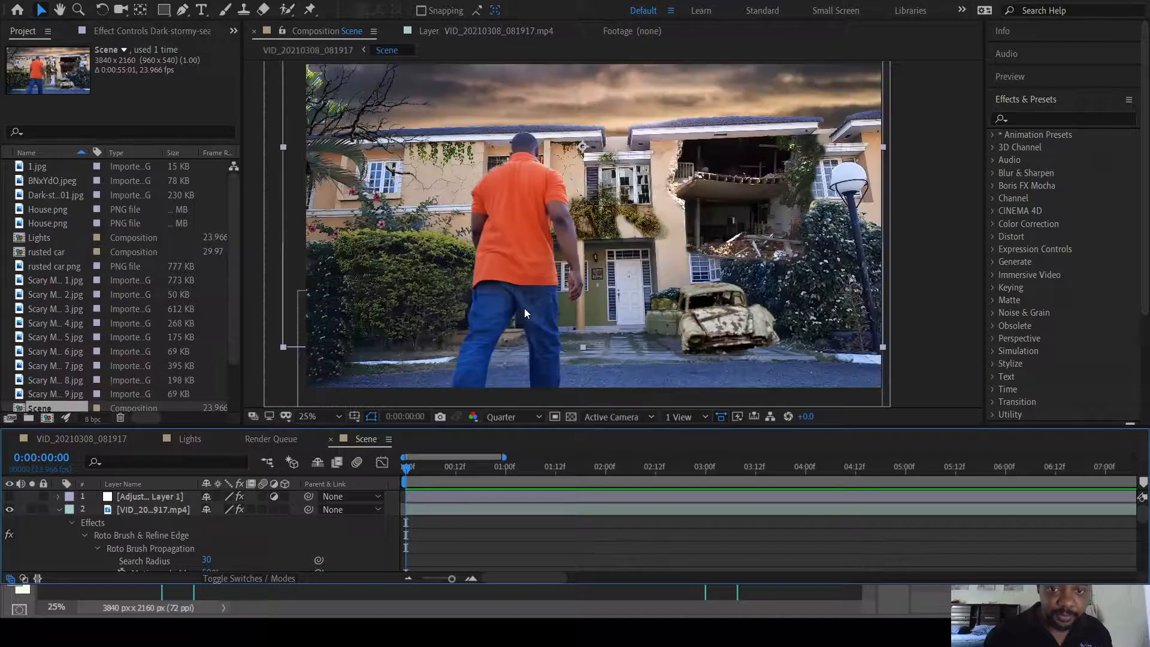
pyautogui.scroll(-10, 149, 545)
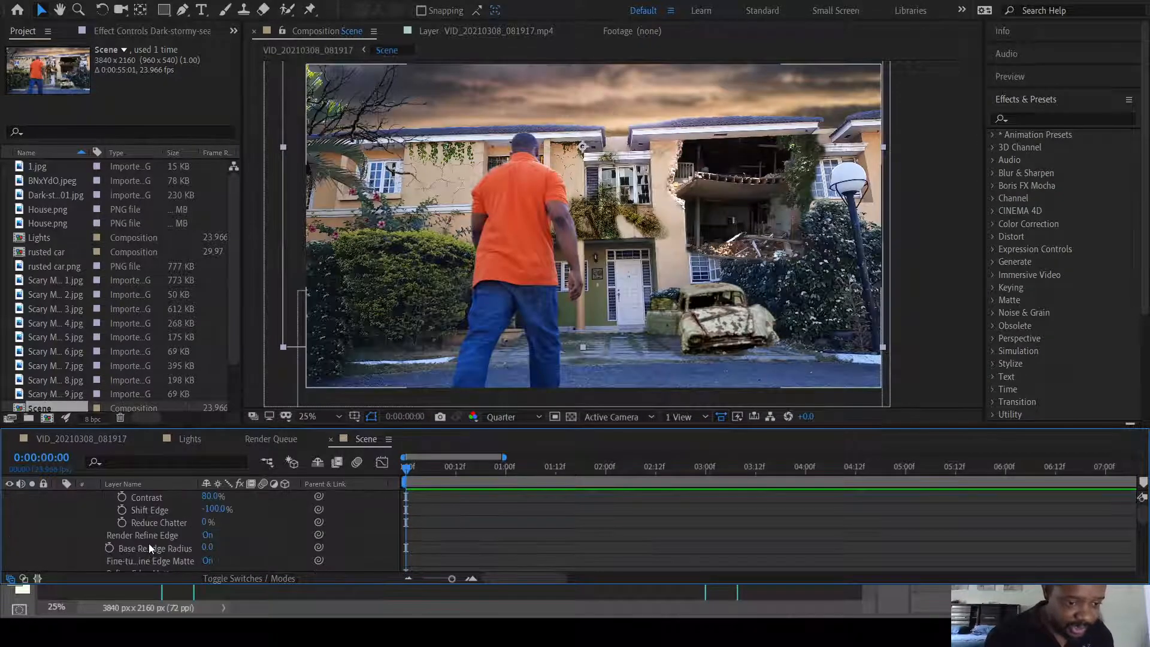
pyautogui.scroll(6, 143, 544)
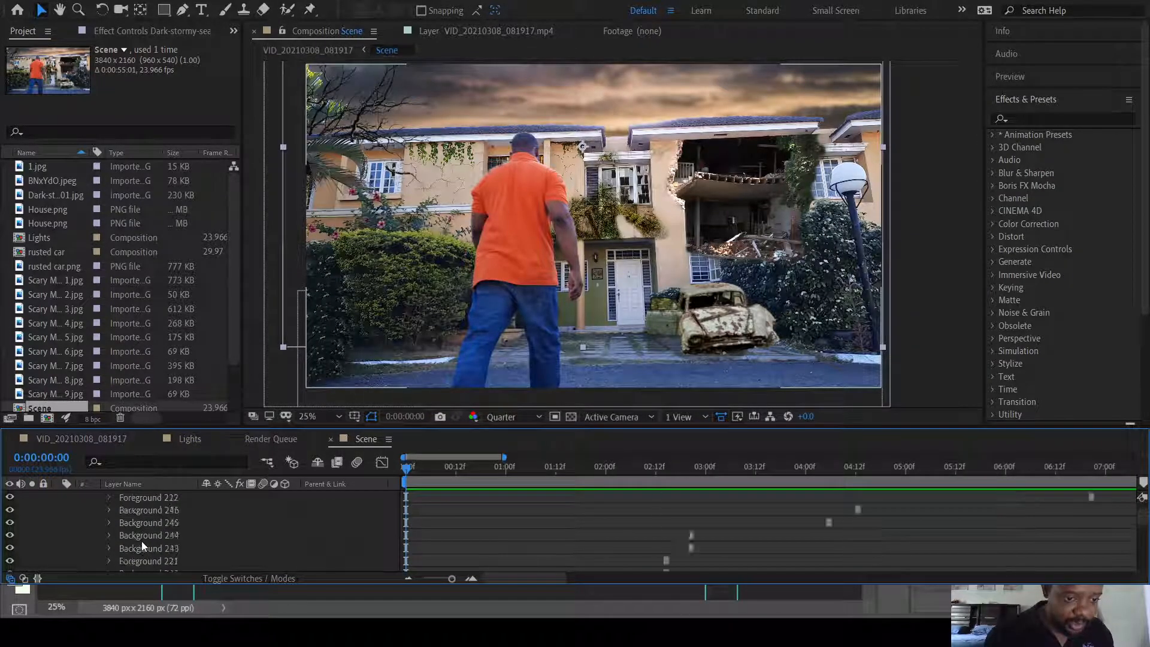
# Hide the rotoscoped video layer and collapse its properties, and hide the rusted car.png layers and the video layer below them
pyautogui.scroll(4, 142, 534)
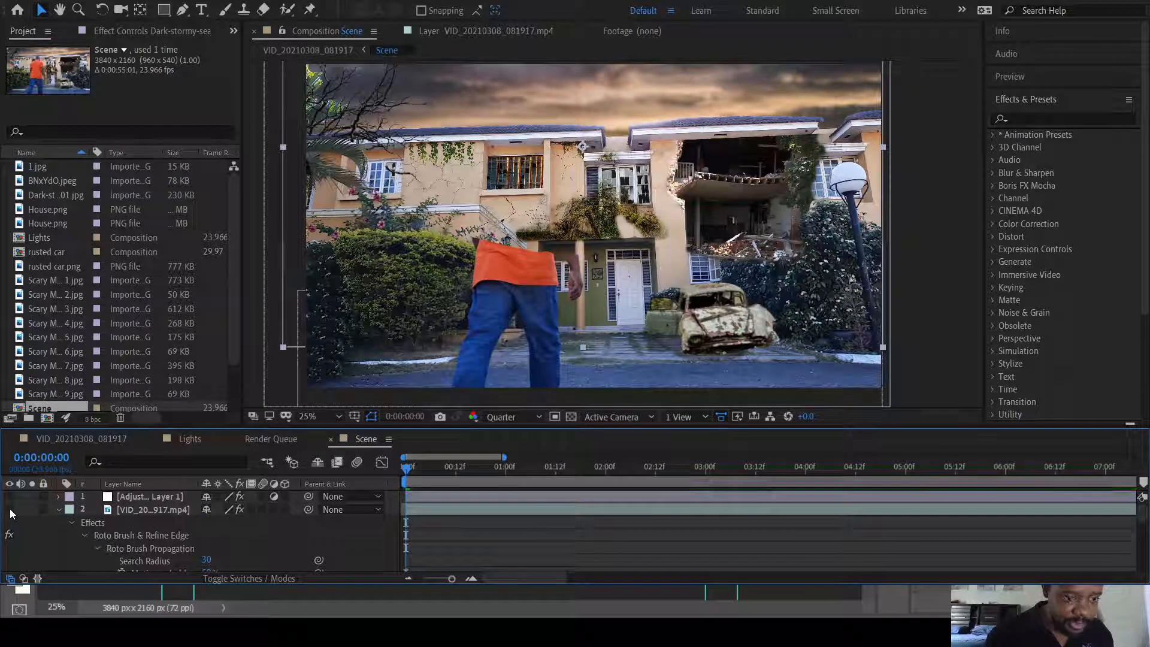
pyautogui.click(55, 512)
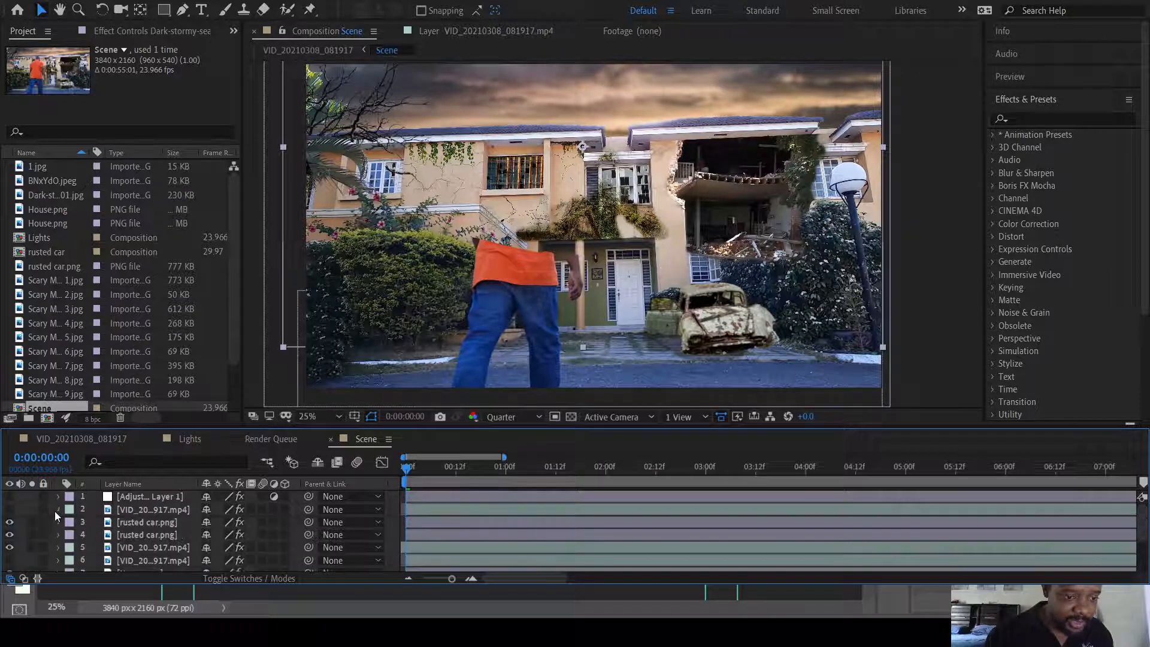
pyautogui.click(9, 535)
pyautogui.click(9, 547)
pyautogui.scroll(-3, 21, 547)
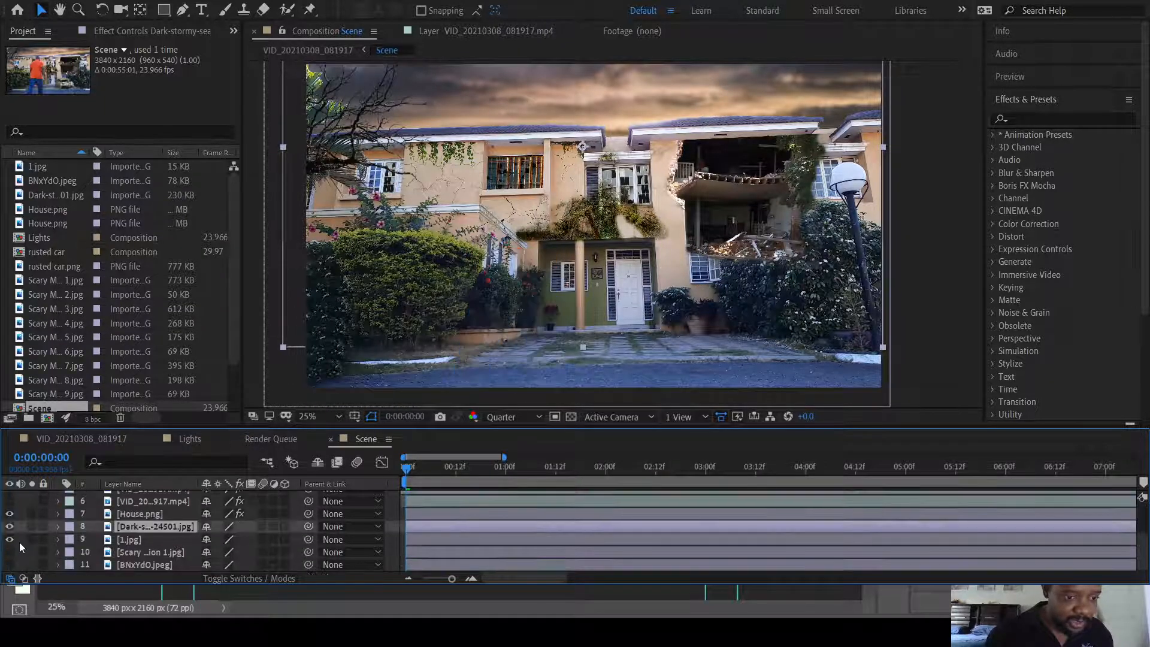
# Hide the House.png, dark stormy sky and 1.jpg layers, and show only the original footage in layer 6
pyautogui.click(9, 527)
pyautogui.click(9, 514)
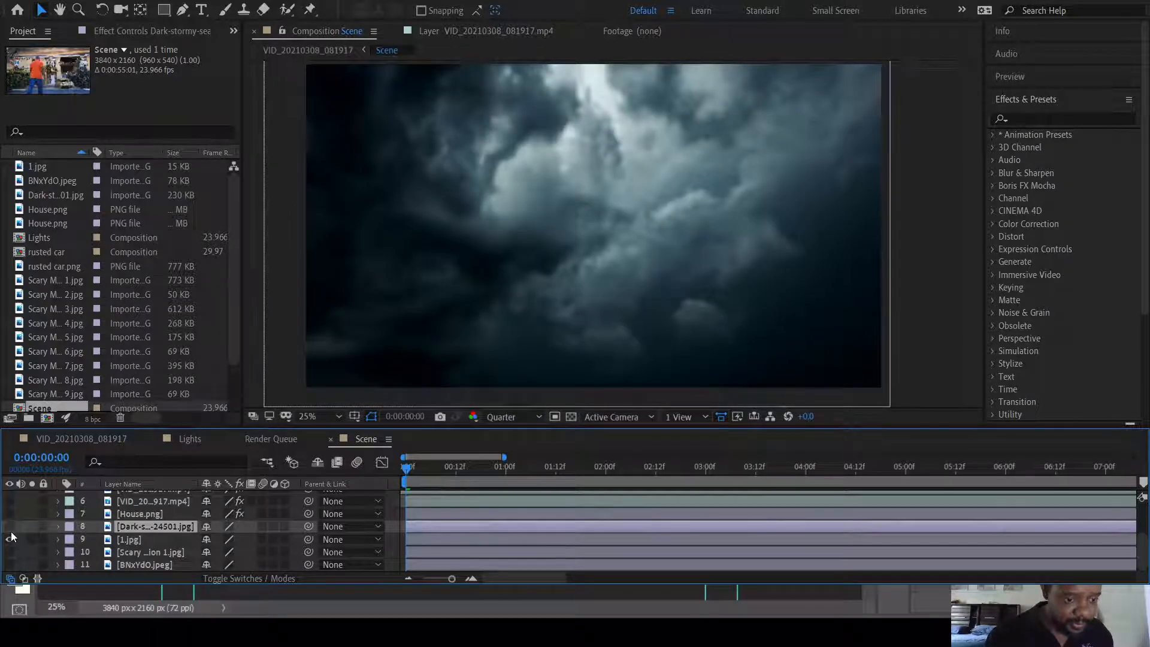
pyautogui.click(10, 540)
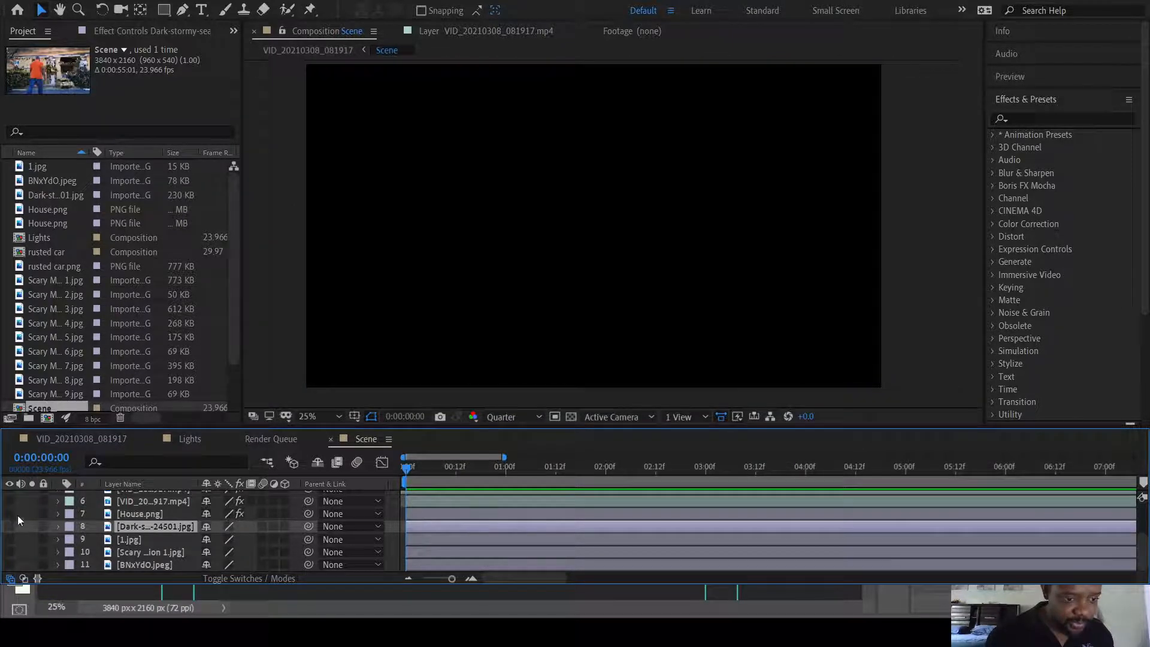
pyautogui.click(9, 501)
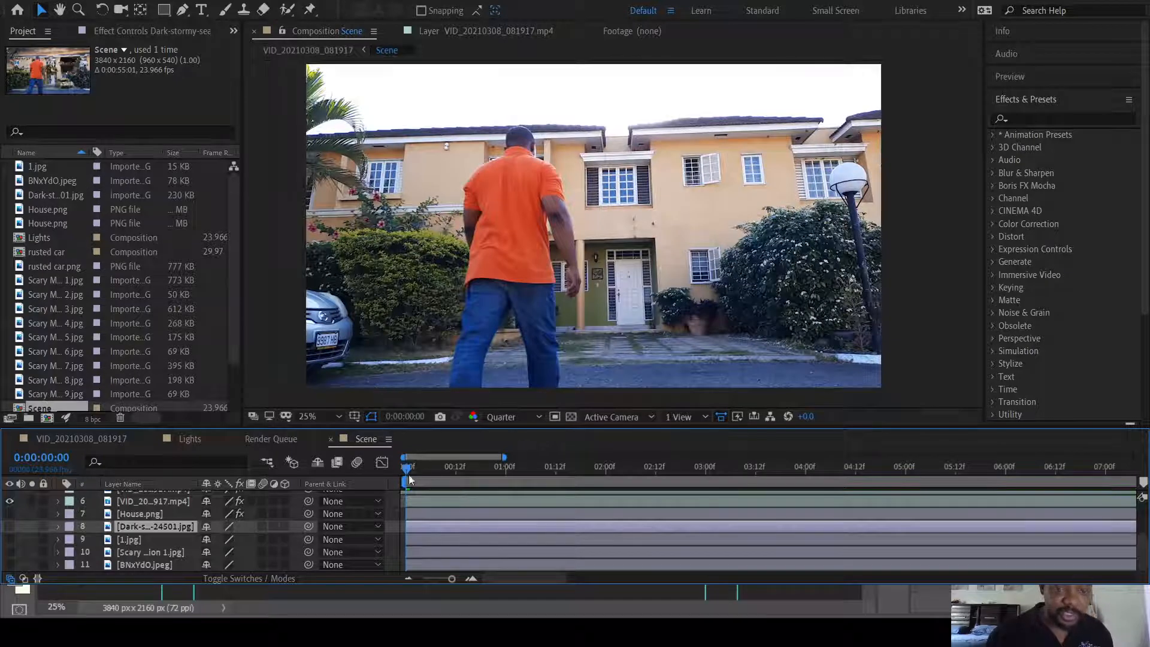
# Shift the original footage layer about three seconds later and extend its in point back to the start of the composition
pyautogui.moveTo(408, 468)
pyautogui.mouseDown()
pyautogui.moveTo(799, 471)
pyautogui.moveTo(420, 468)
pyautogui.moveTo(755, 481)
pyautogui.moveTo(336, 483)
pyautogui.moveTo(384, 492)
pyautogui.mouseUp()
pyautogui.click(426, 500)
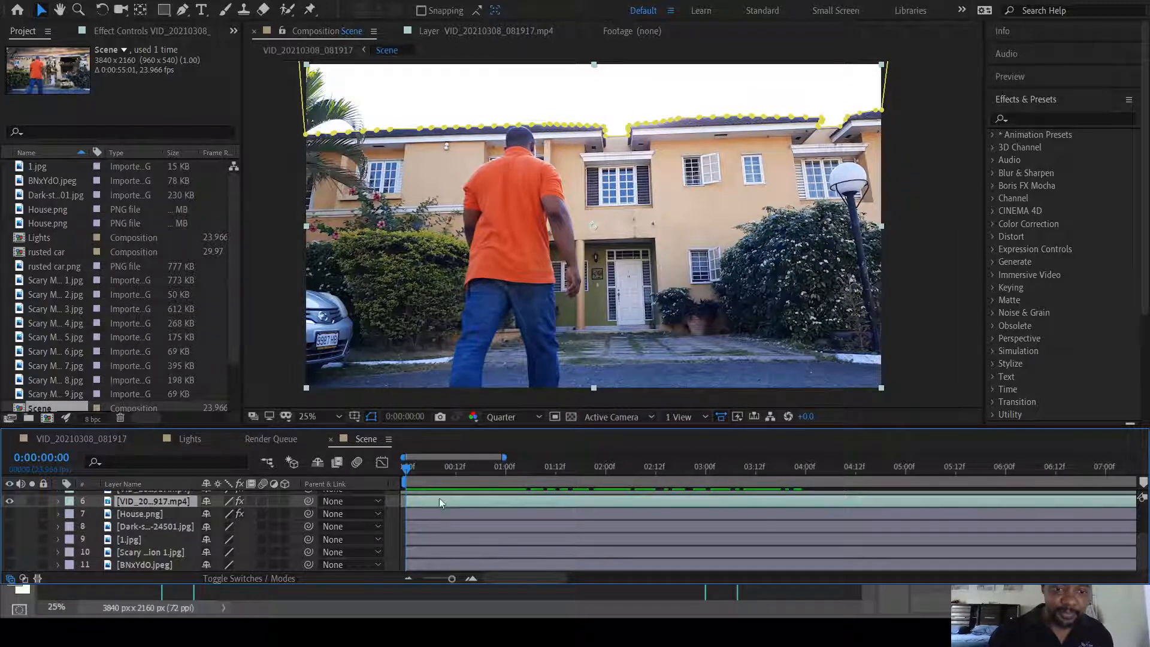
pyautogui.moveTo(434, 502); pyautogui.dragTo(635, 502)
pyautogui.moveTo(714, 497); pyautogui.dragTo(407, 501)
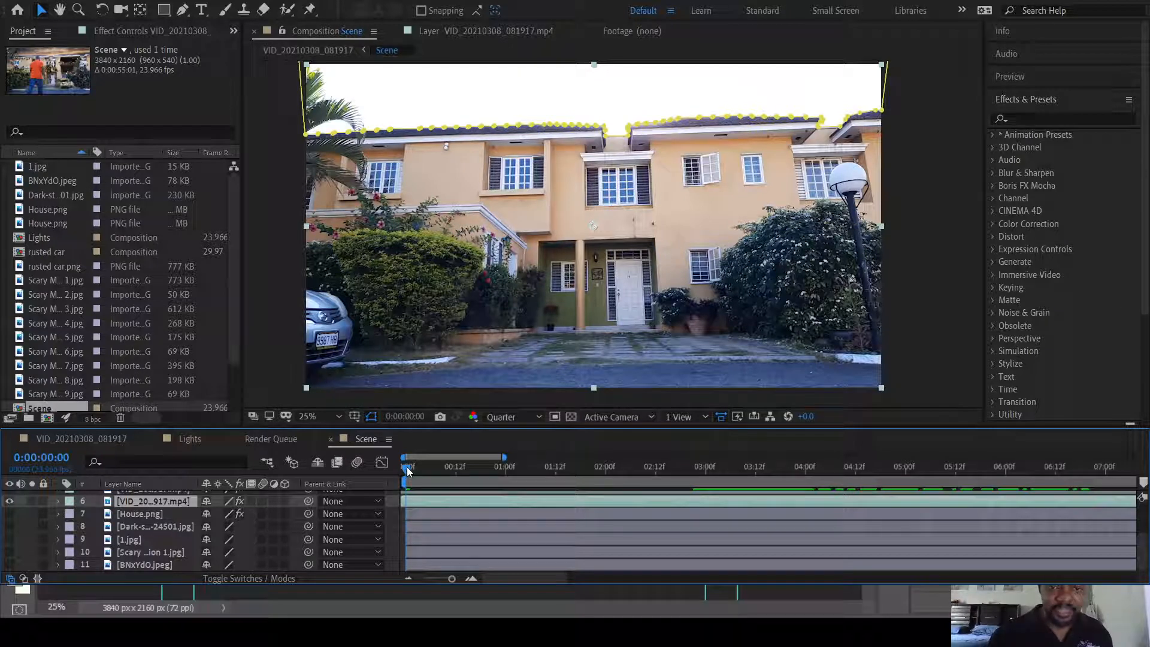
# Scrub the original footage from the empty house shot through the man's entrance, up to 0:00:02:23
pyautogui.moveTo(407, 472); pyautogui.dragTo(655, 487)
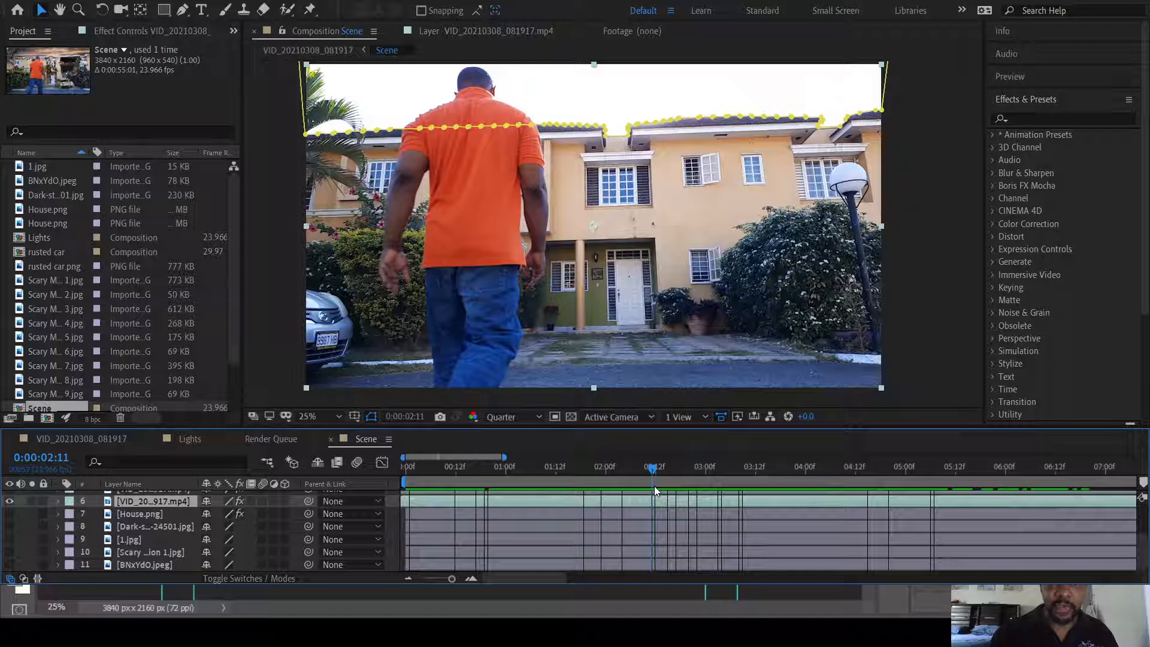
pyautogui.moveTo(655, 491)
pyautogui.mouseDown()
pyautogui.moveTo(630, 494)
pyautogui.moveTo(652, 494)
pyautogui.mouseUp()
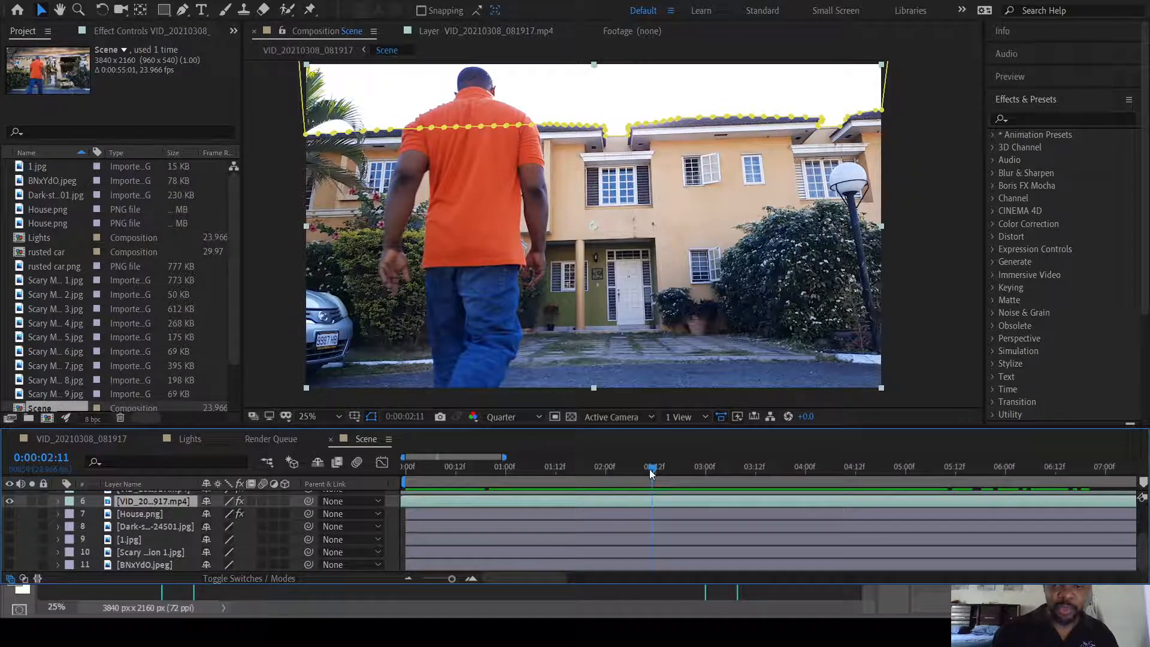
pyautogui.moveTo(653, 468); pyautogui.dragTo(634, 469)
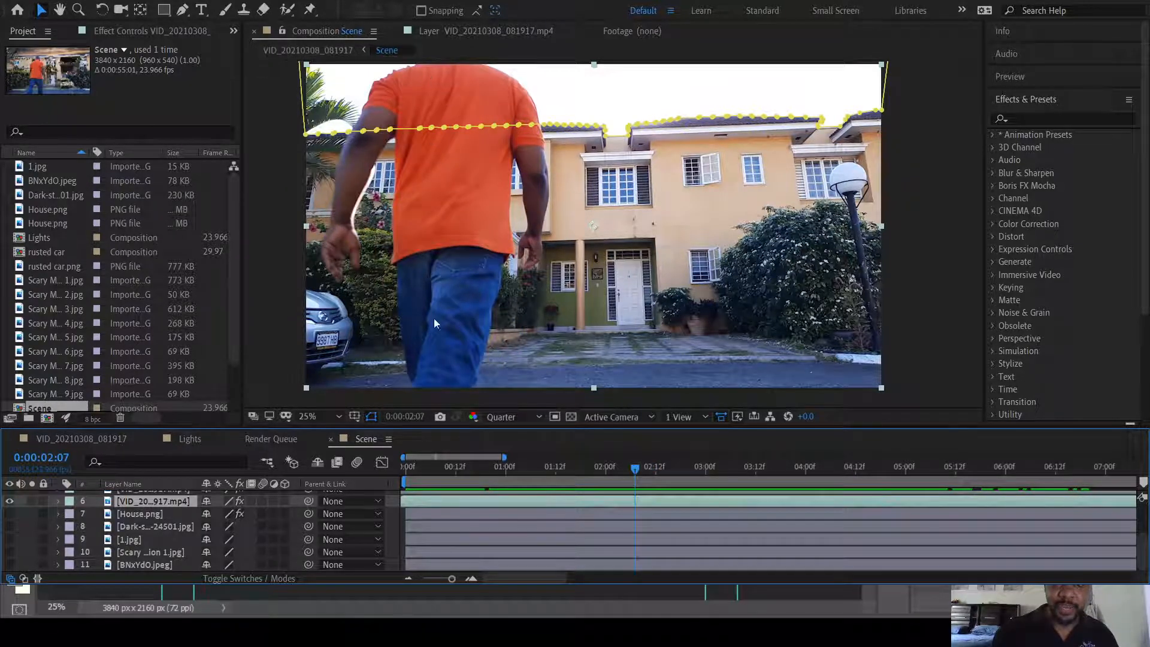
pyautogui.moveTo(637, 468); pyautogui.dragTo(702, 473)
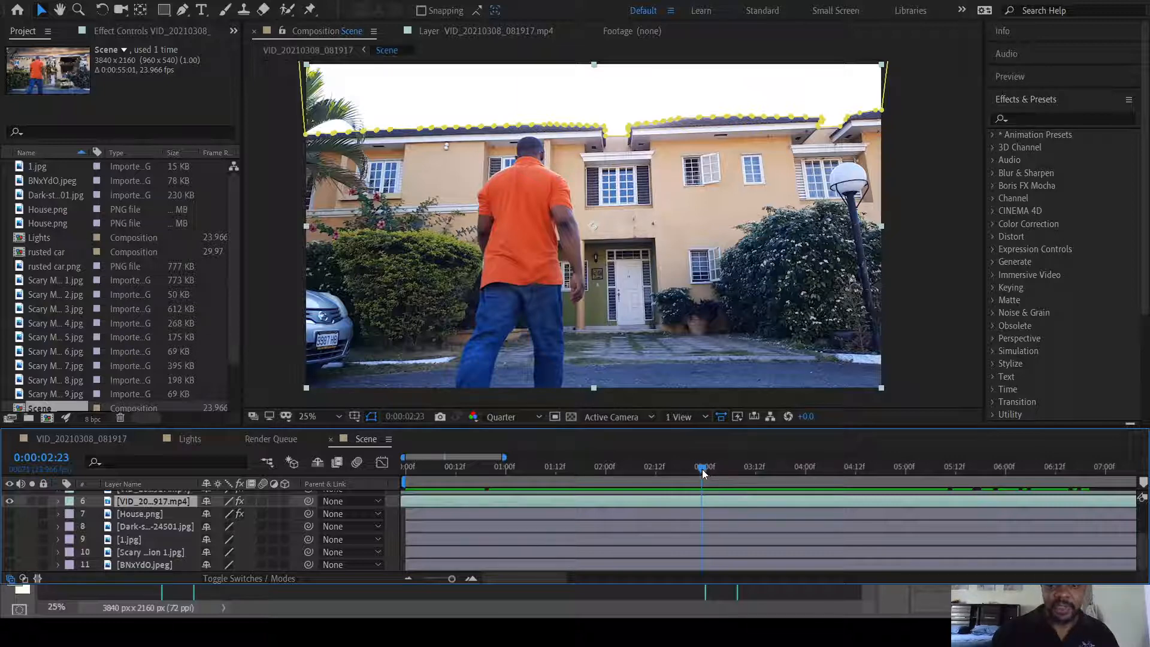
# Return to the empty opening frame and scrub through the man's walk toward the house, up to 0:00:05:06
pyautogui.moveTo(702, 468); pyautogui.dragTo(409, 500)
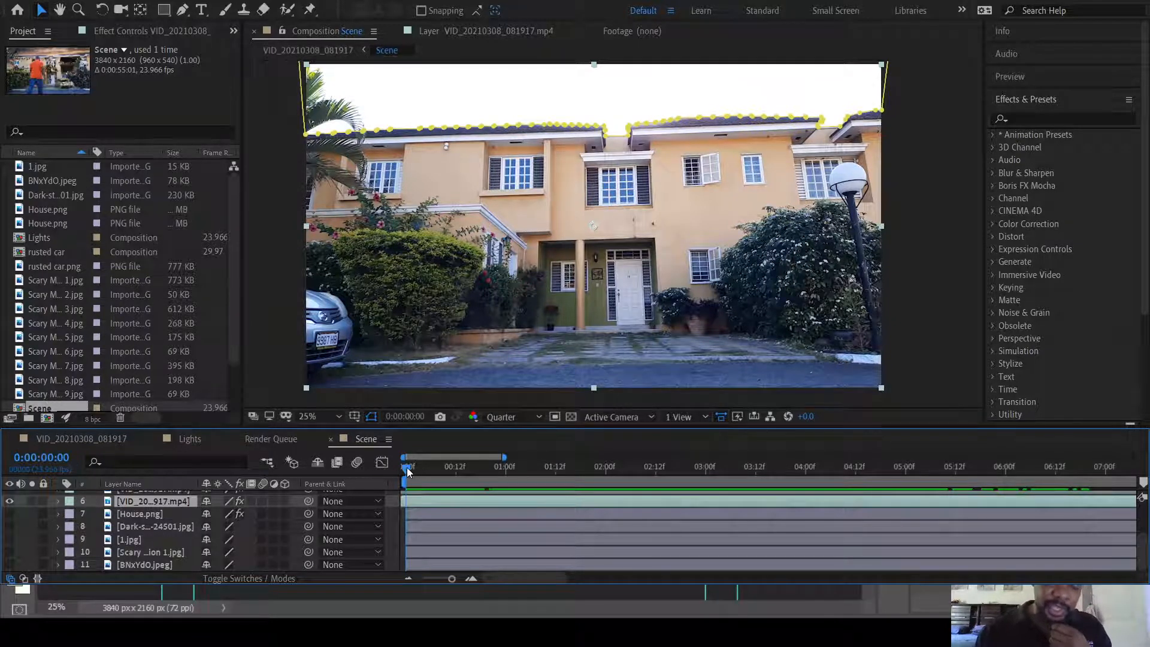
pyautogui.moveTo(407, 468); pyautogui.dragTo(665, 468)
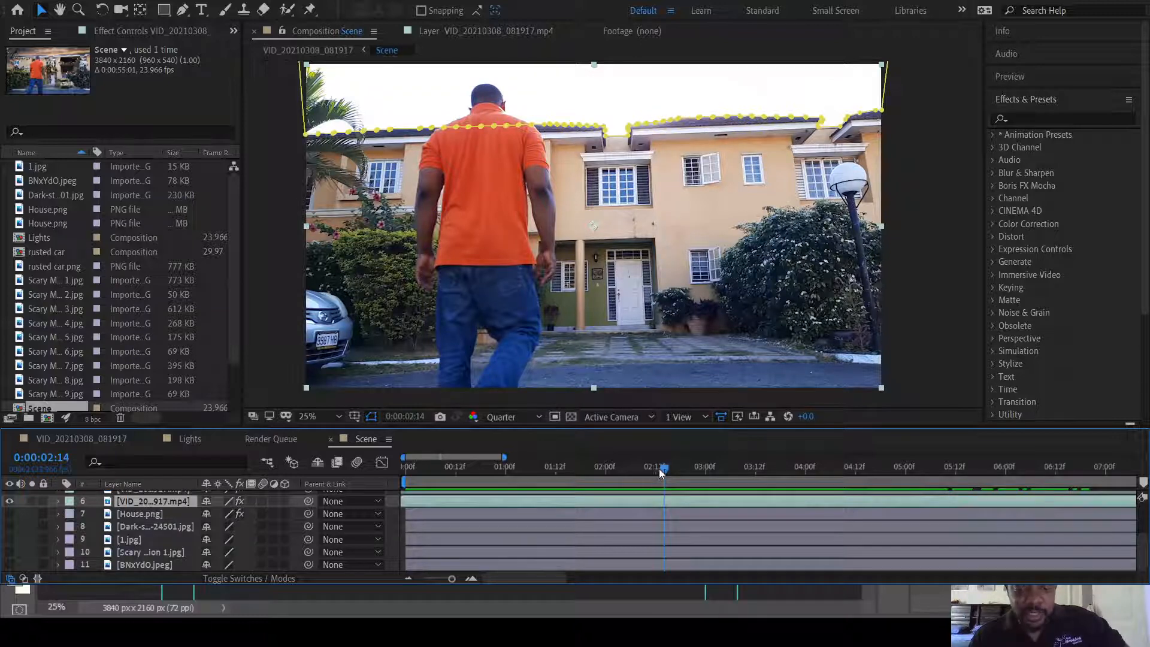
pyautogui.moveTo(664, 472); pyautogui.dragTo(741, 468)
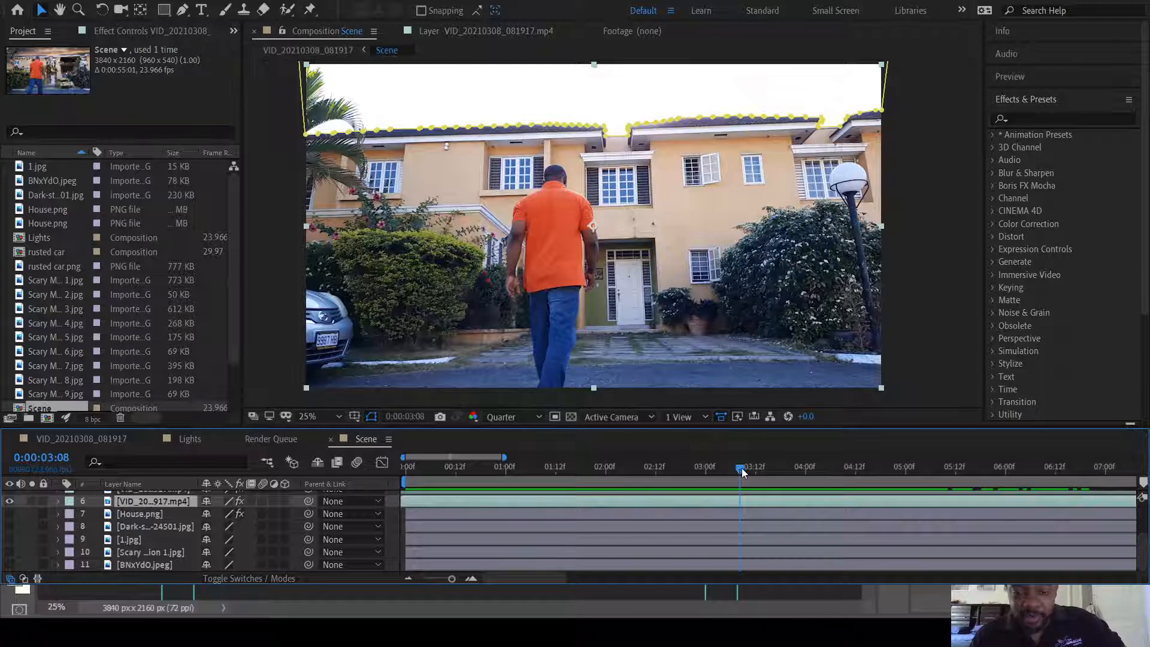
pyautogui.moveTo(742, 469); pyautogui.dragTo(910, 466)
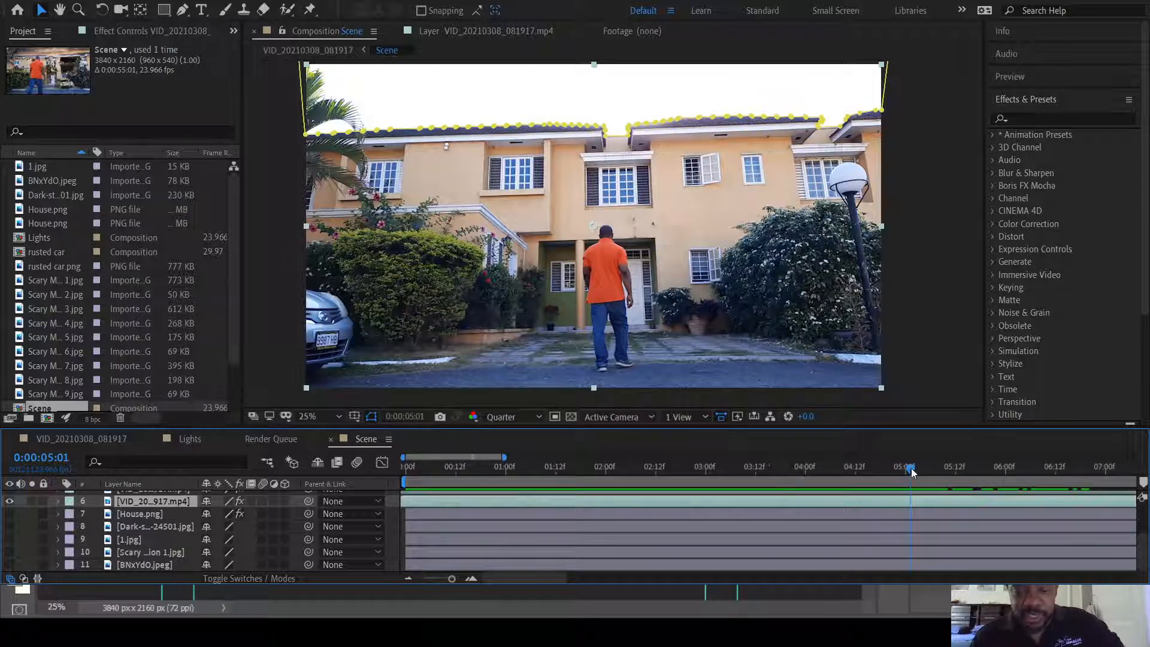
pyautogui.moveTo(912, 472)
pyautogui.mouseDown()
pyautogui.moveTo(1073, 473)
pyautogui.moveTo(611, 466)
pyautogui.moveTo(932, 473)
pyautogui.mouseUp()
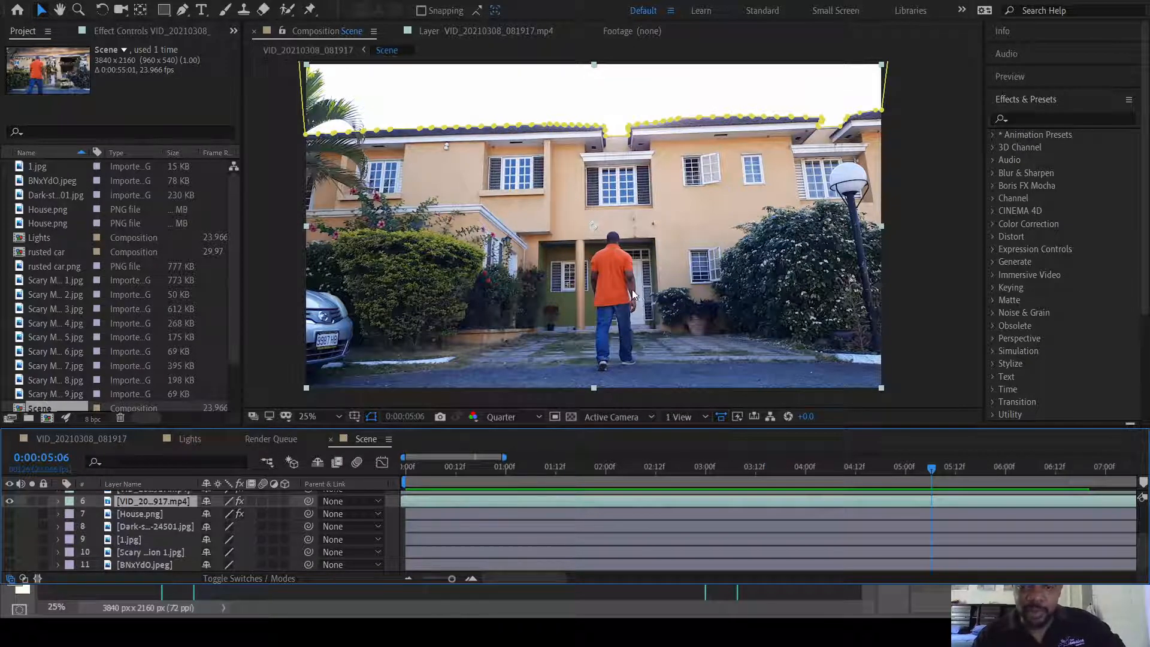
# Return to the first frame and bring back the ruined-house composite by hiding the original footage in layer 6
pyautogui.moveTo(948, 467); pyautogui.dragTo(304, 455)
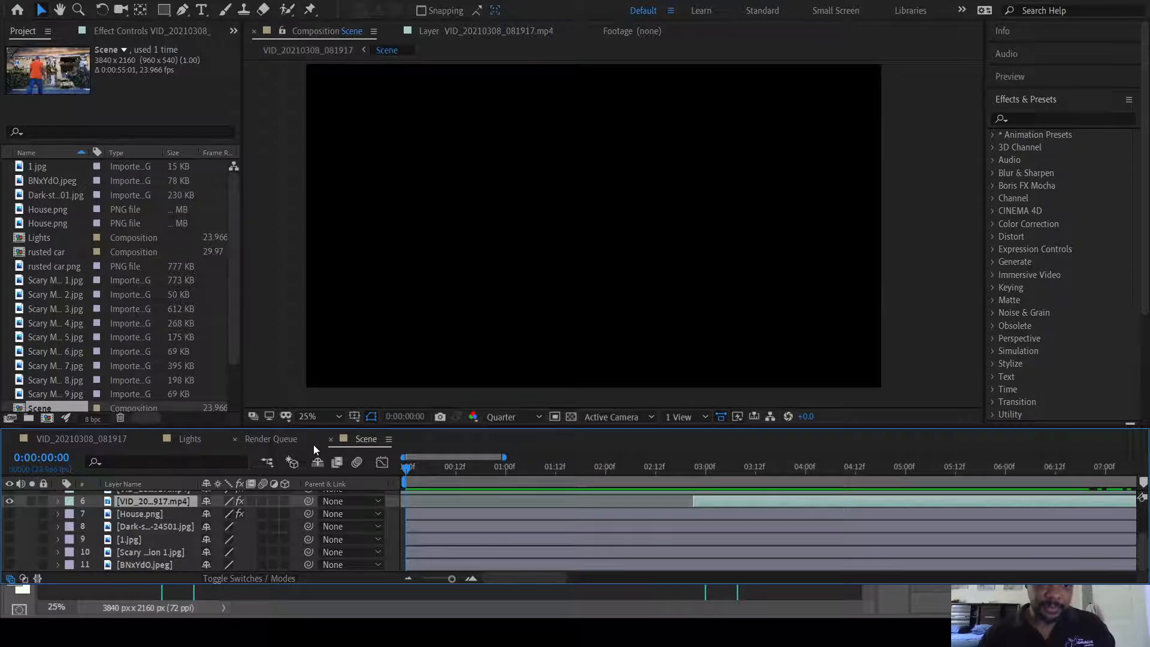
pyautogui.scroll(2, 35, 523)
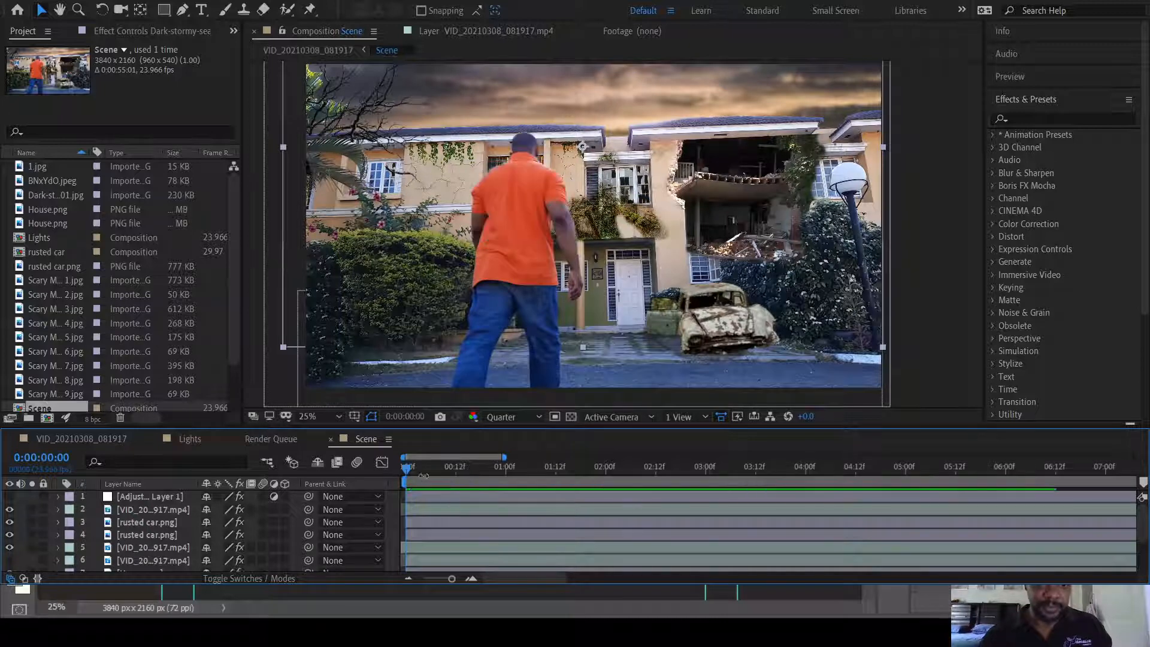
pyautogui.moveTo(407, 469)
pyautogui.mouseDown()
pyautogui.moveTo(602, 475)
pyautogui.moveTo(406, 471)
pyautogui.mouseUp()
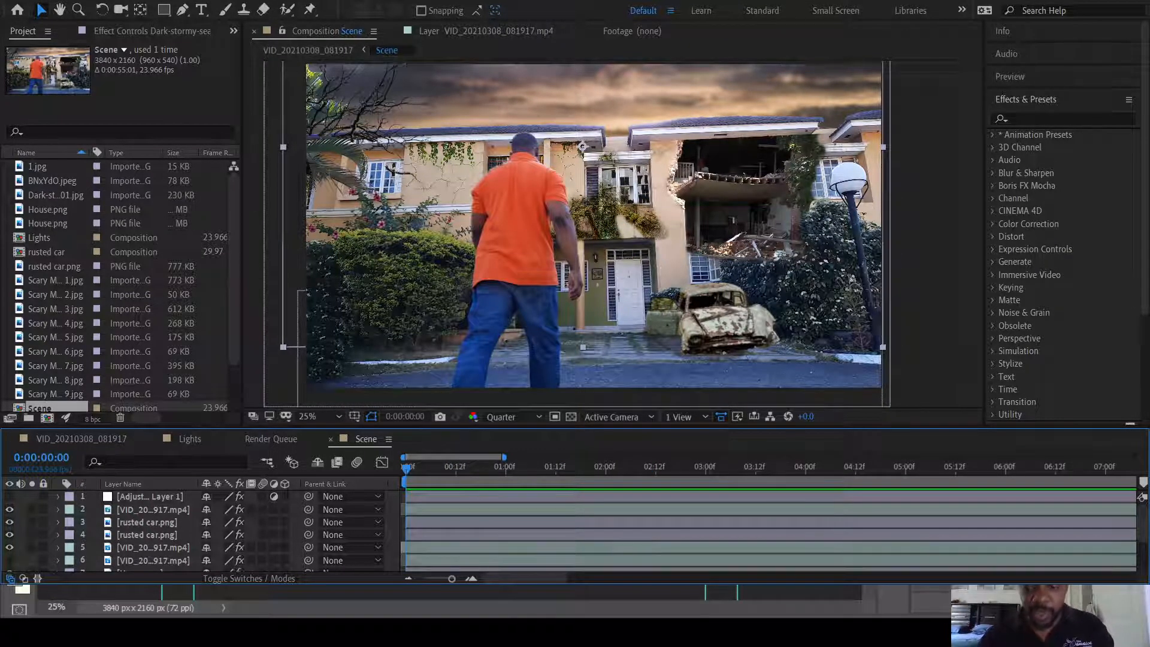
# Switch to Photoshop and hide Group 1 in House.PSD, leaving only the unaltered house frame in view
pyautogui.hotkey('alt', 'Tab')
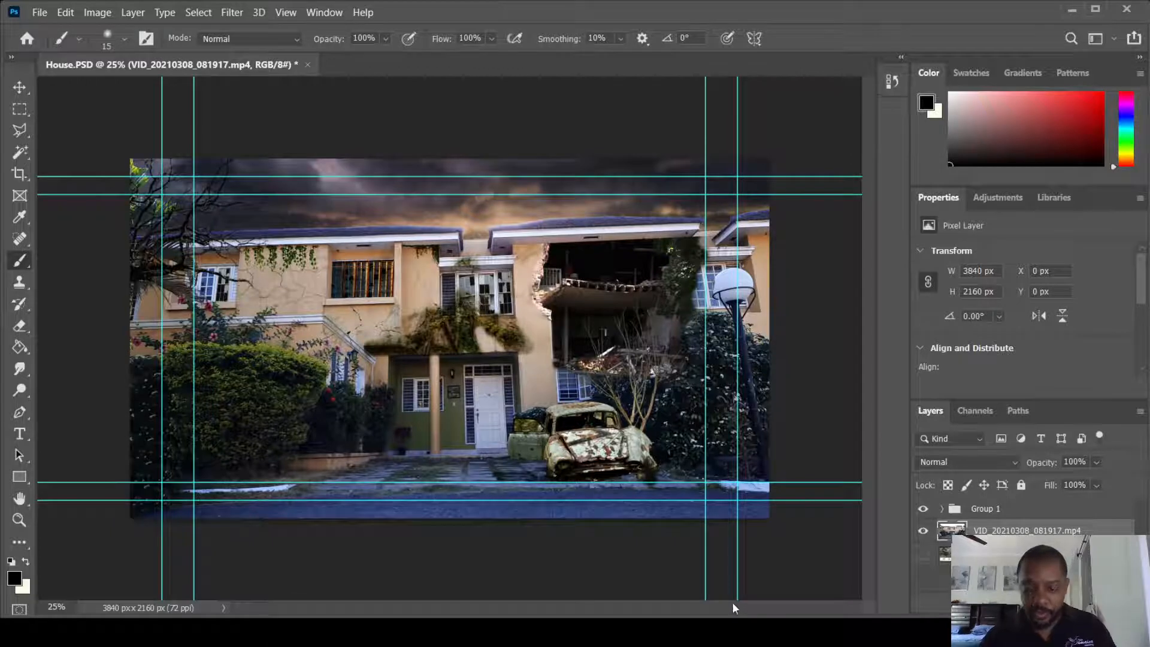
pyautogui.click(924, 510)
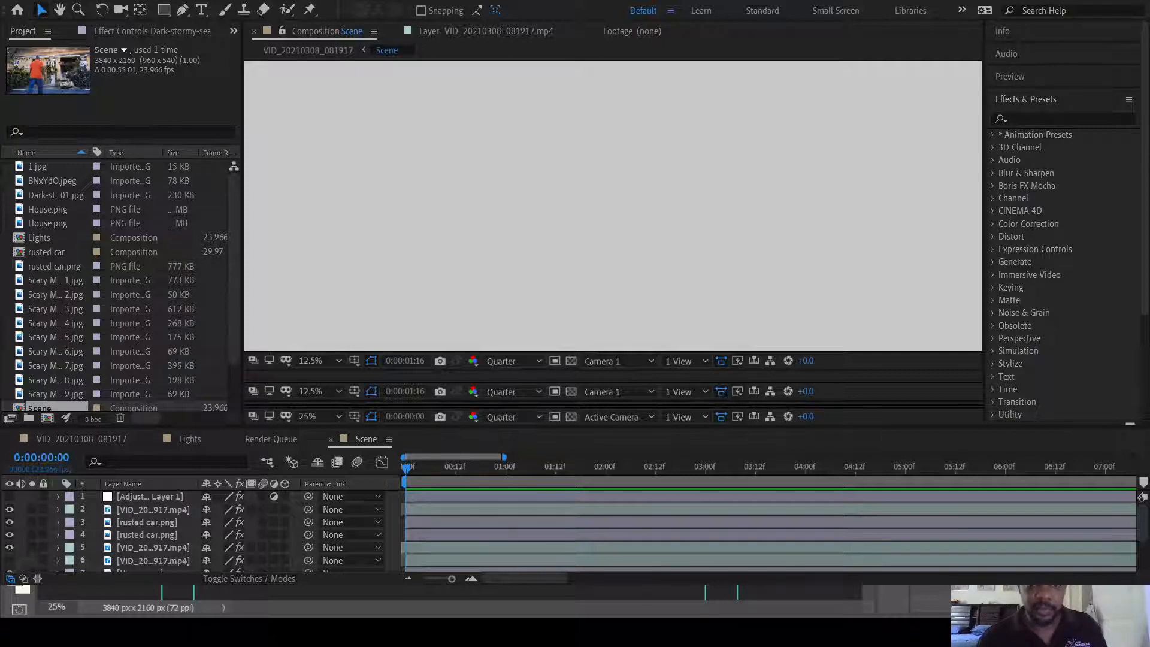
pyautogui.click(735, 451)
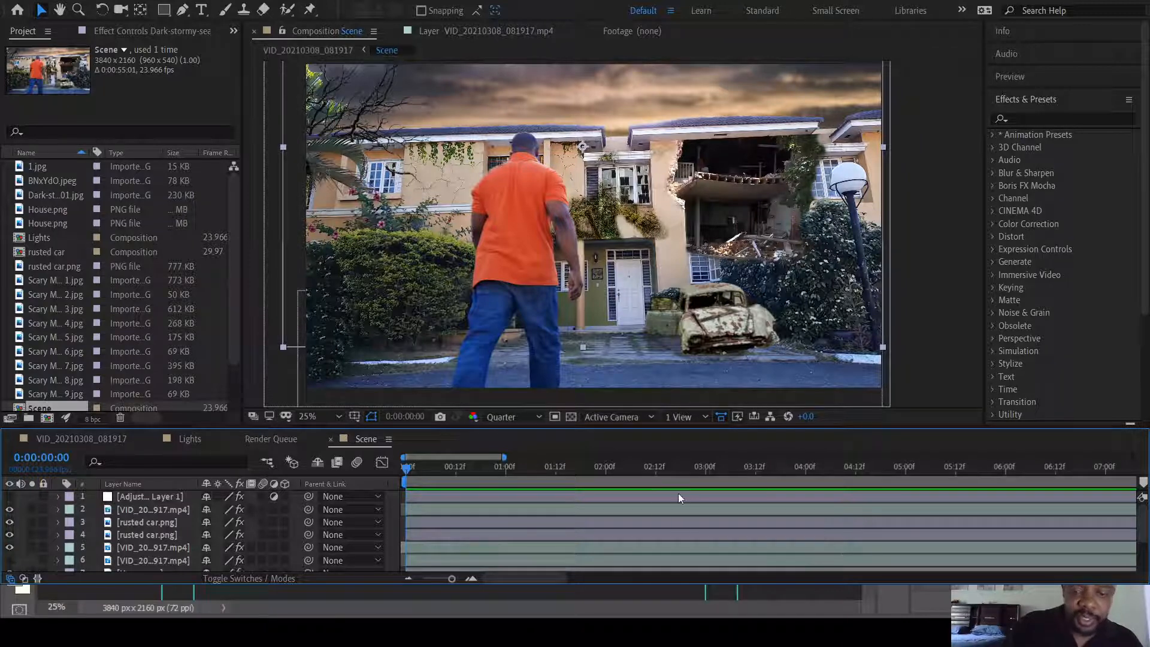
pyautogui.hotkey('alt', 'Tab')
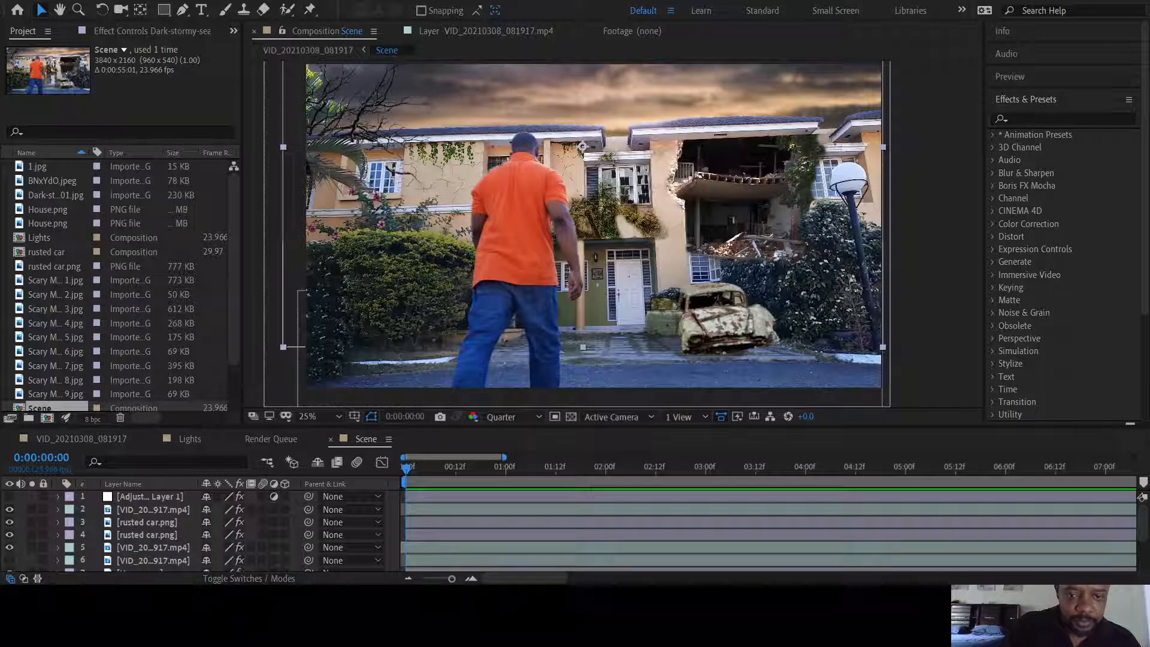
pyautogui.hotkey('alt', 'Tab')
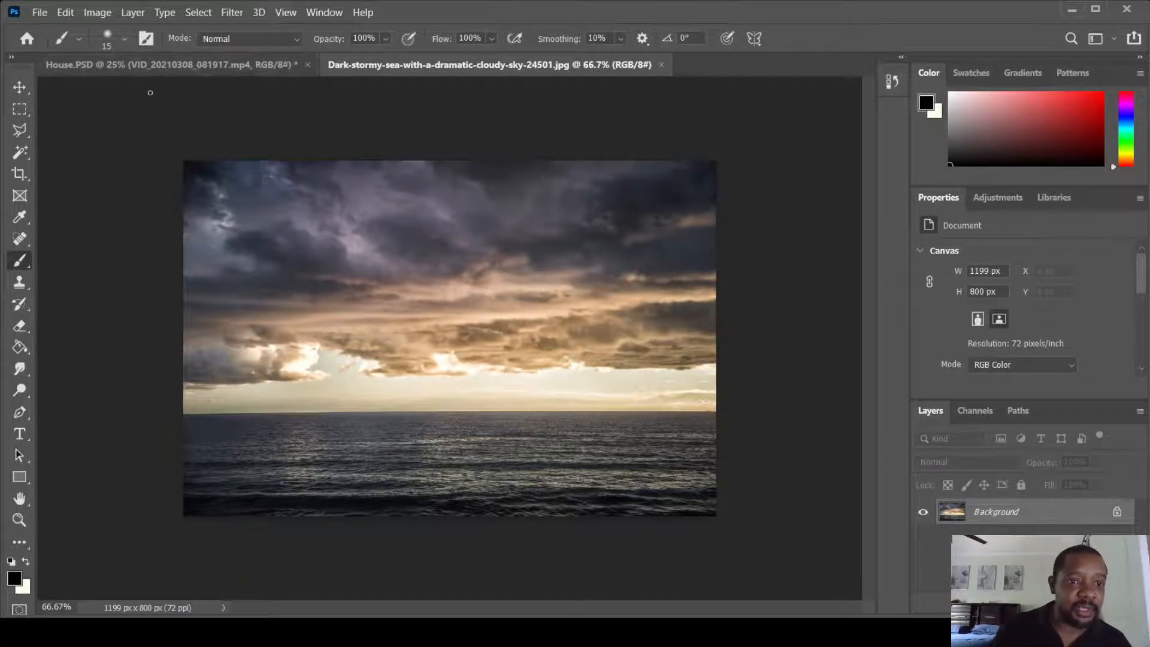
# Copy the whole dark stormy sea image with a rectangular selection and paste it into House.PSD as a new layer
pyautogui.press('m')
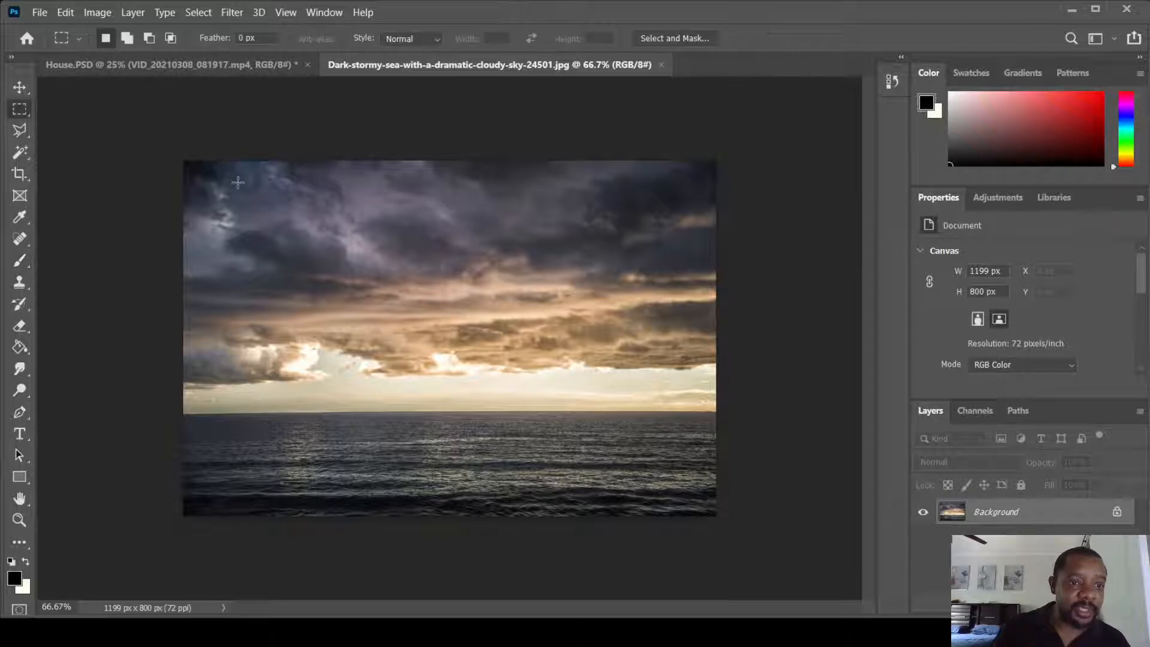
pyautogui.moveTo(180, 160); pyautogui.dragTo(721, 550)
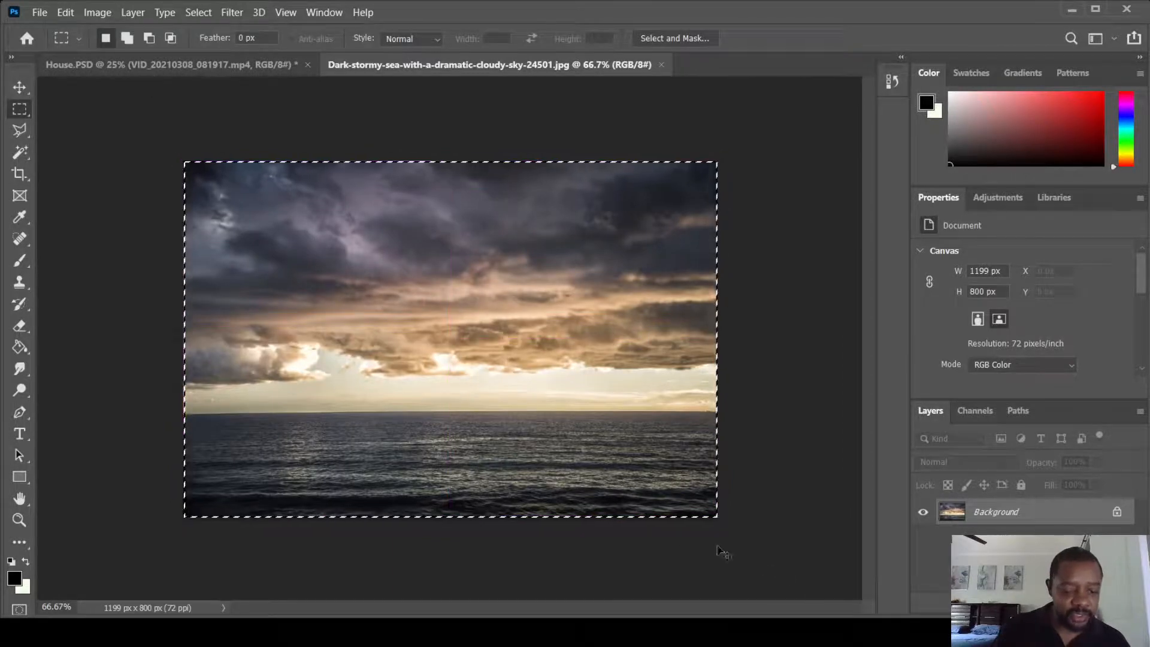
pyautogui.click(188, 66)
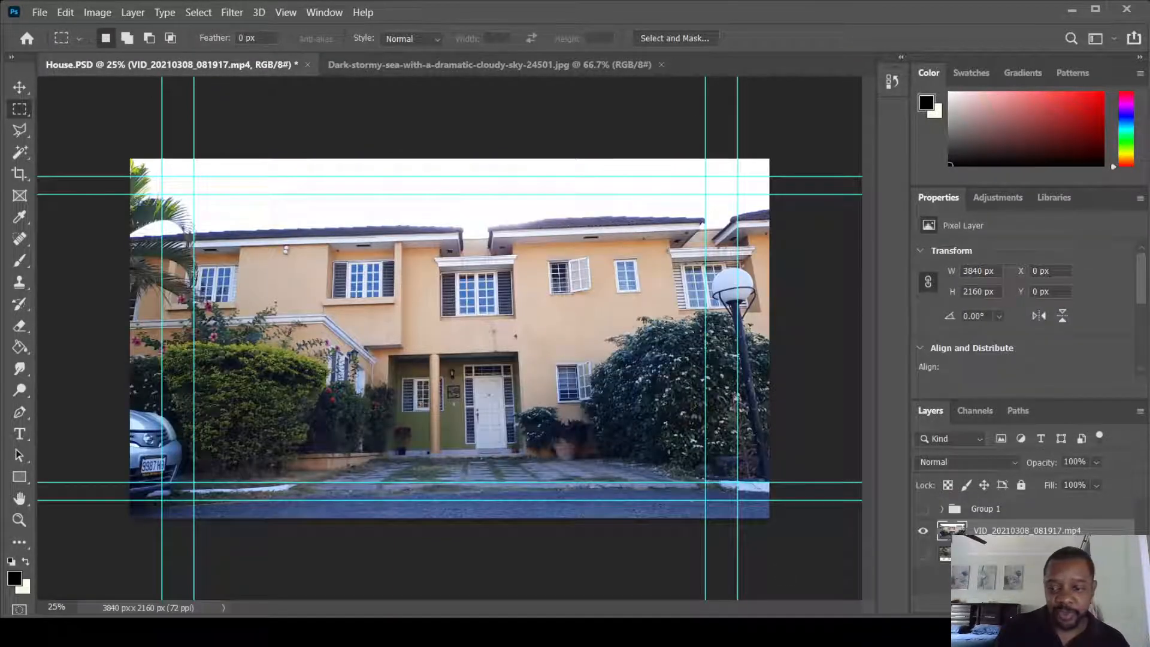
pyautogui.hotkey('ctrl', 'v')
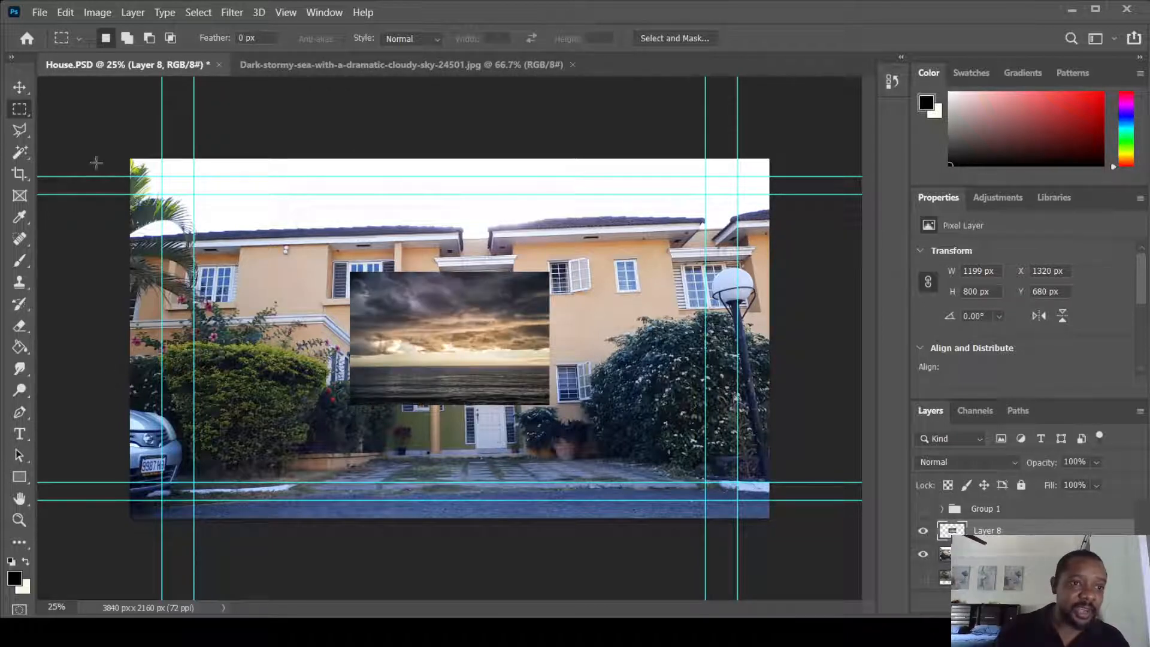
# Scale the pasted sky to about 327% so it spans the canvas width, and align its upper edge with the canvas
pyautogui.click(20, 87)
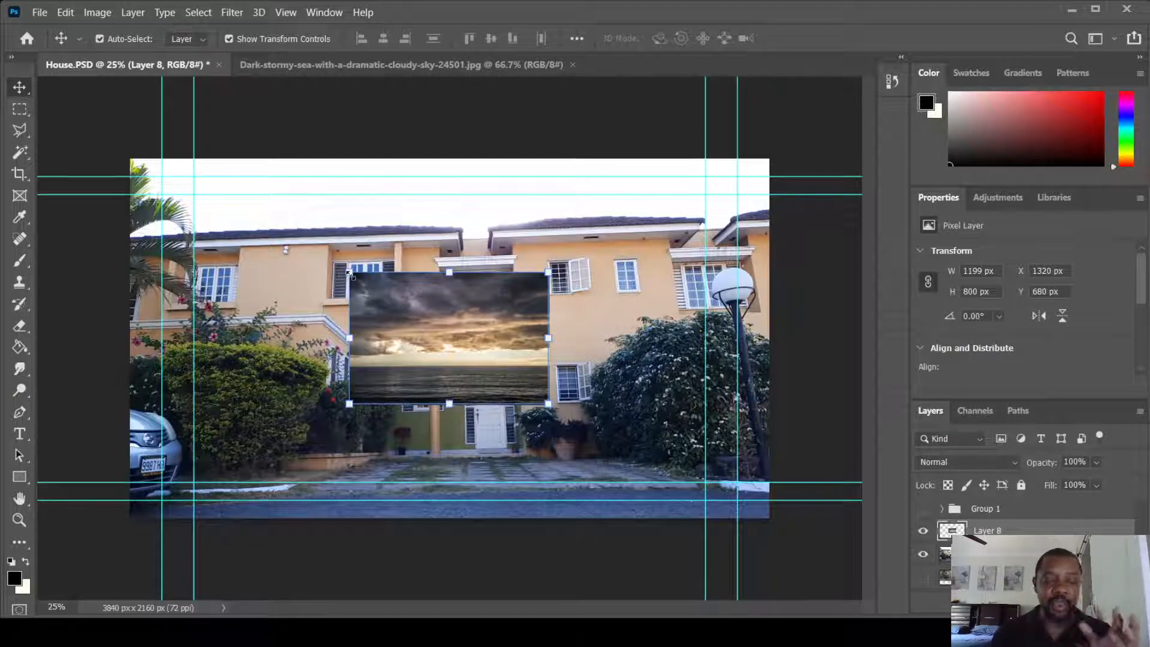
pyautogui.moveTo(349, 274); pyautogui.dragTo(105, 158)
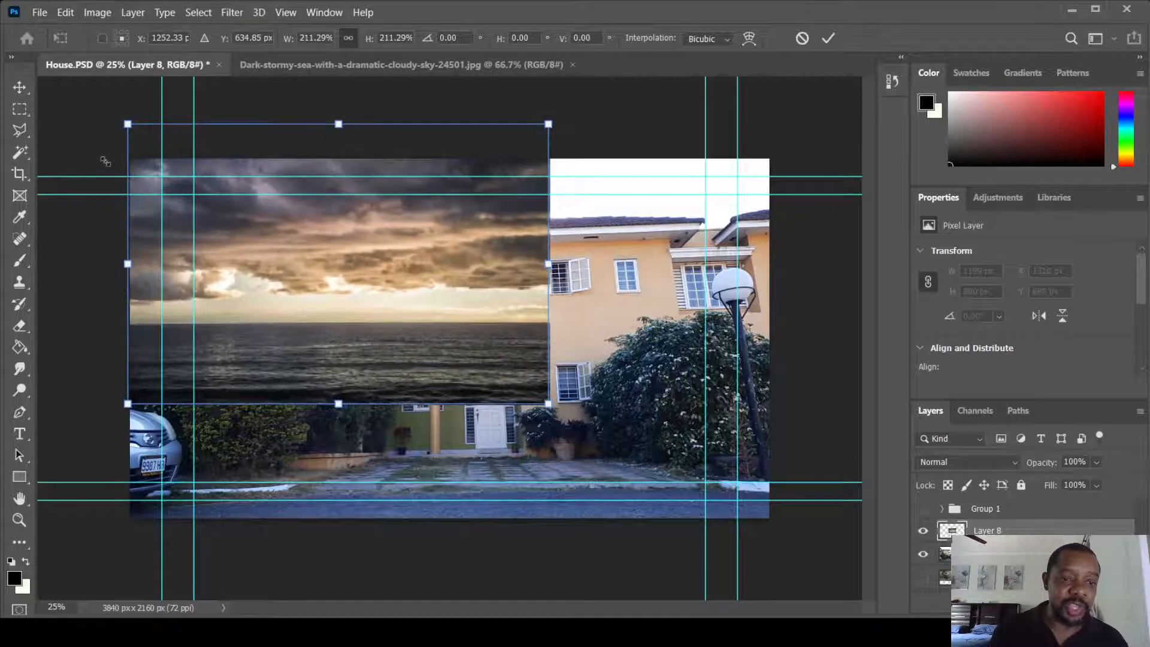
pyautogui.moveTo(548, 405); pyautogui.dragTo(795, 530)
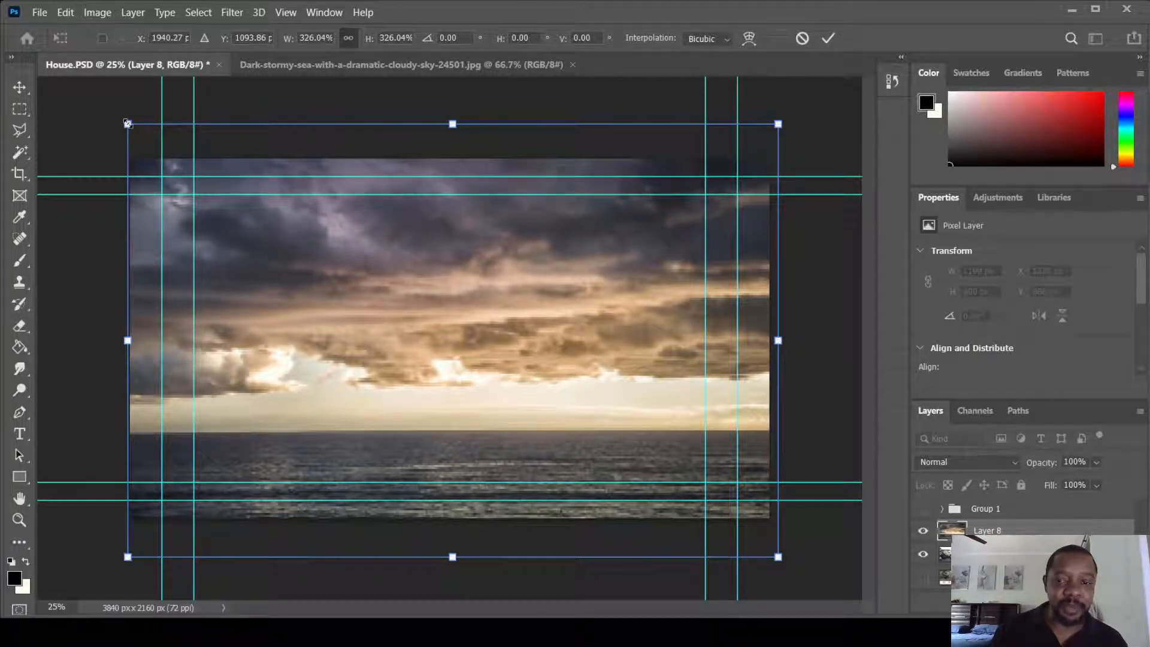
pyautogui.moveTo(128, 123); pyautogui.dragTo(125, 122)
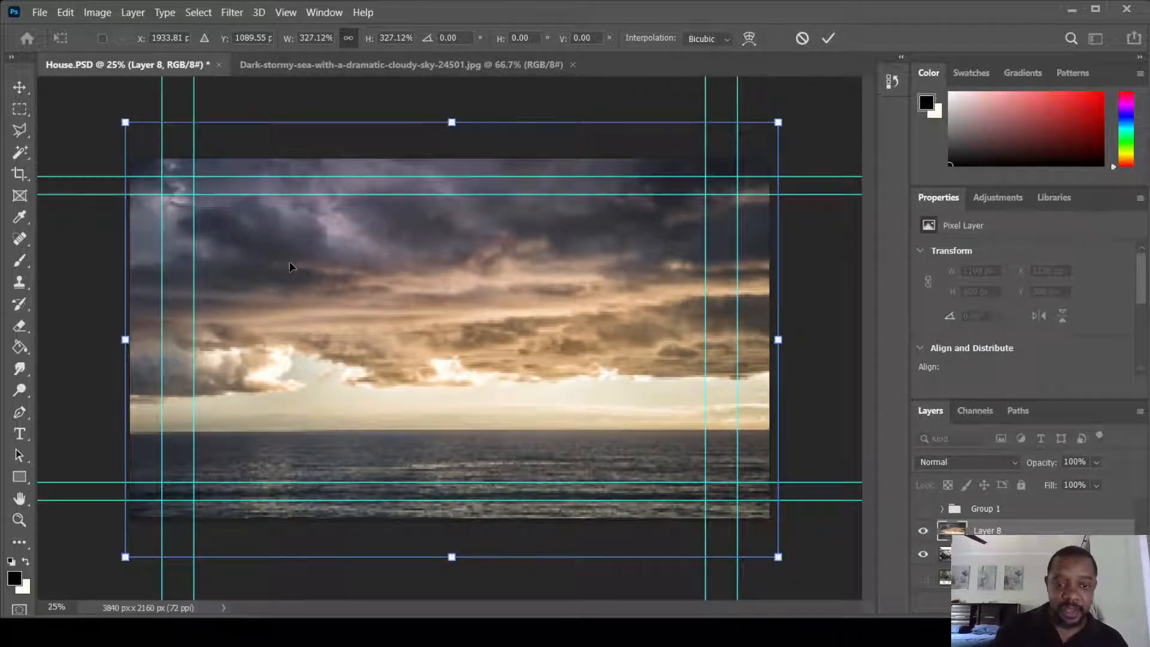
pyautogui.press('Return')
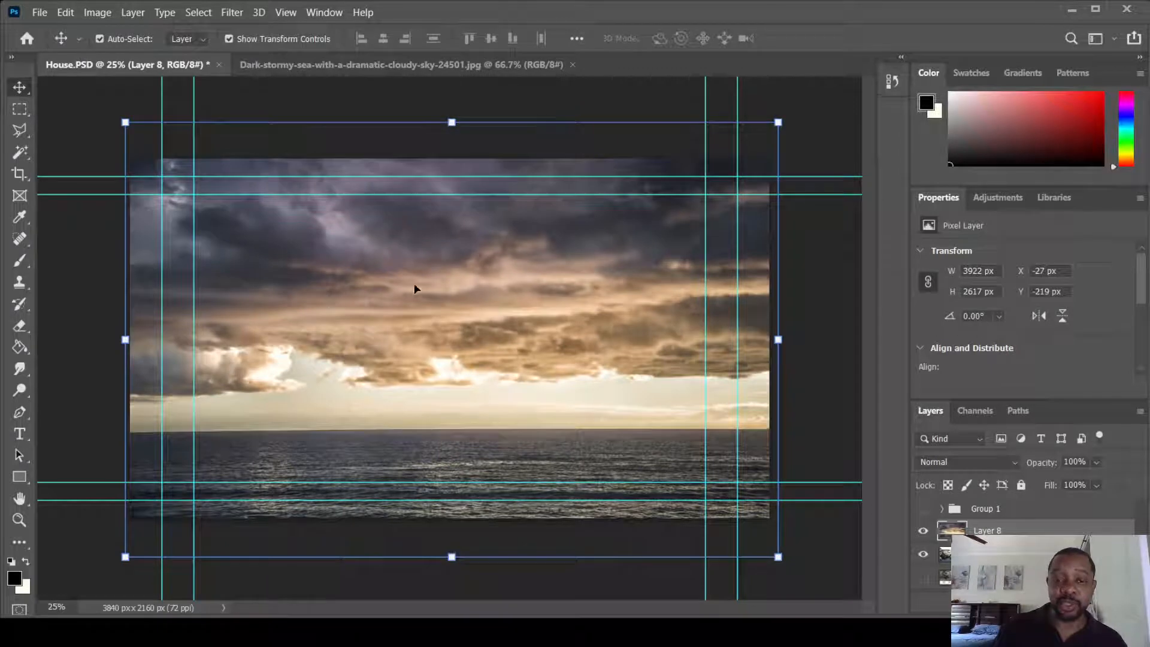
pyautogui.moveTo(440, 275); pyautogui.dragTo(441, 311)
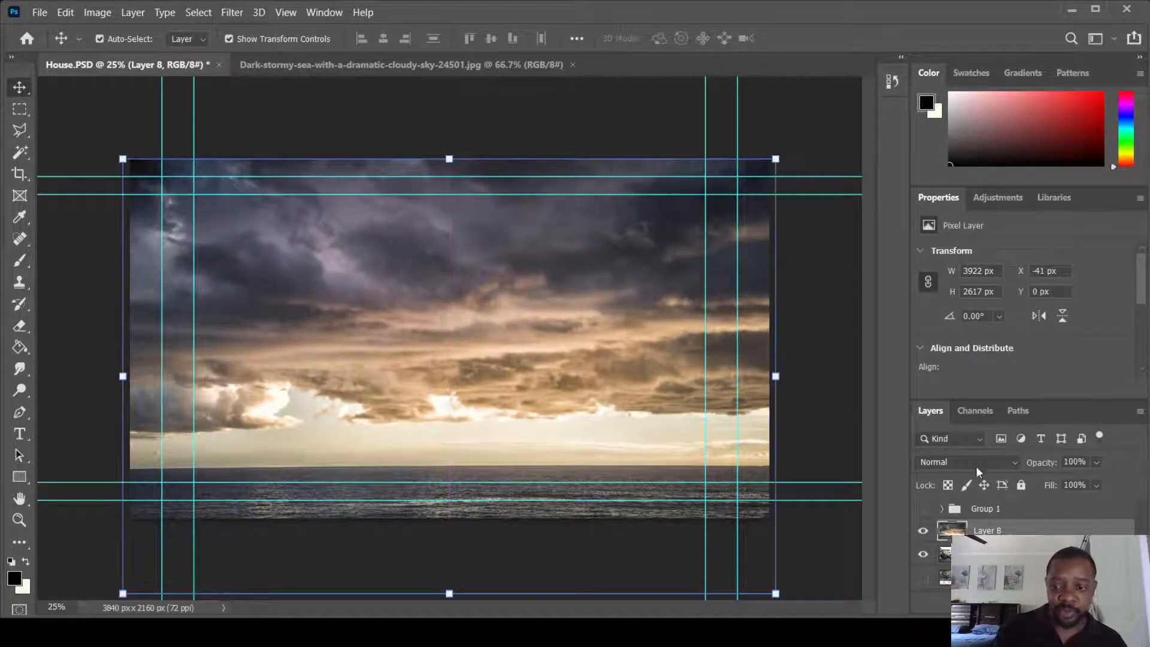
# Move the sky layer beneath the VID_20210308_081917.mp4 house layer and make the house layer active
pyautogui.click(988, 554)
pyautogui.moveTo(989, 554); pyautogui.dragTo(992, 528)
pyautogui.click(989, 554)
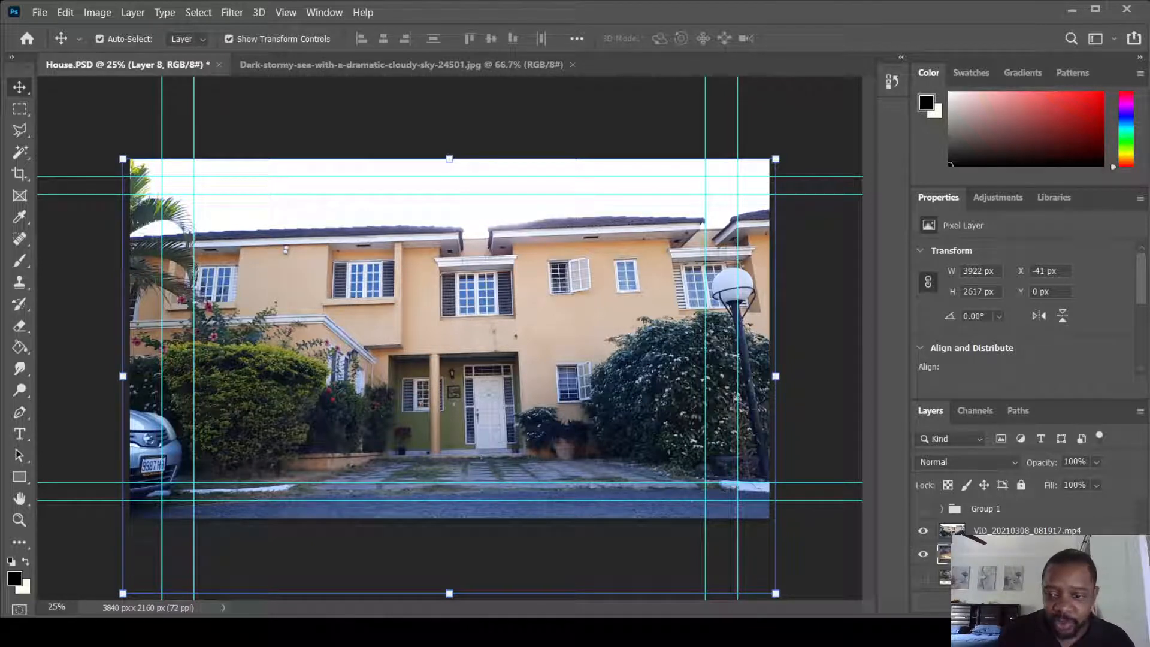
pyautogui.click(1014, 532)
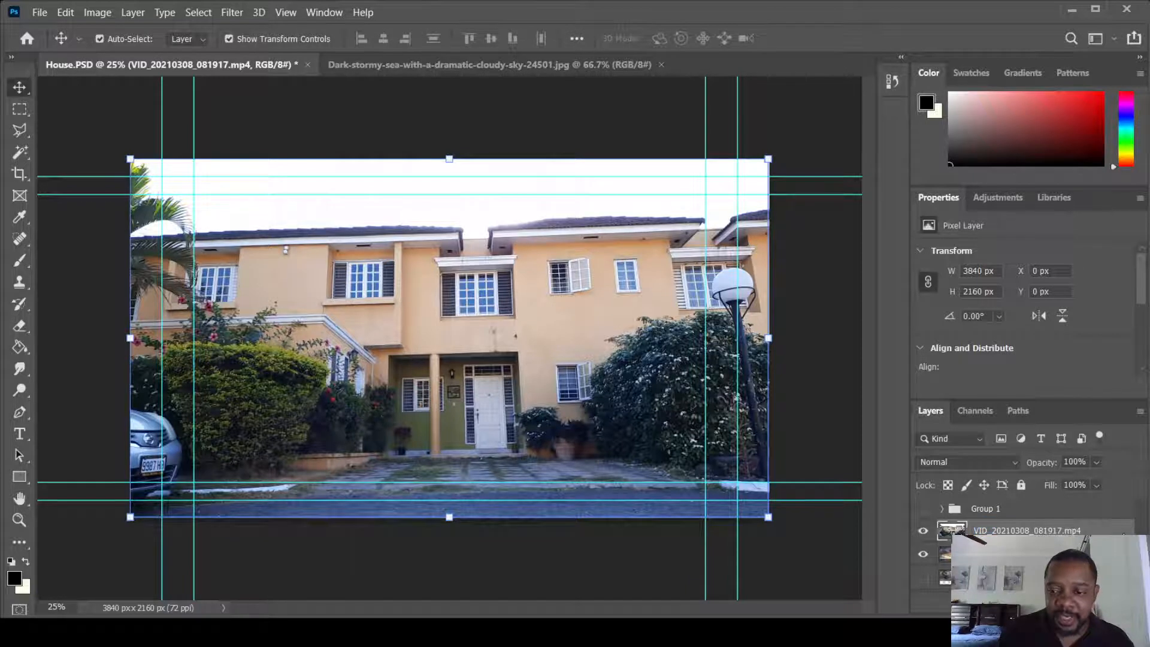
# Try blend modes such as Darken, Multiply, Darker Color and Color Burn on the house layer, and restore it to Normal
pyautogui.press('h')
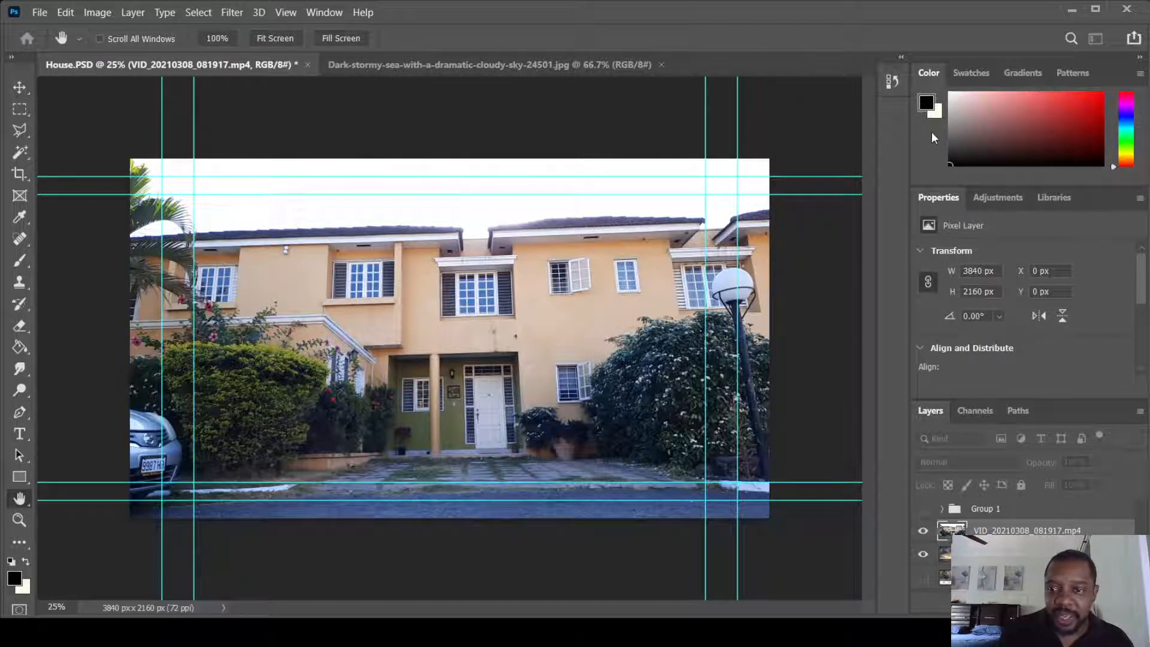
pyautogui.hotkey('shift', '+')
pyautogui.hotkey('shift', '+')
pyautogui.hotkey('shift', '+')
pyautogui.hotkey('shift', '+')
pyautogui.hotkey('shift', '-')
pyautogui.hotkey('shift', '-')
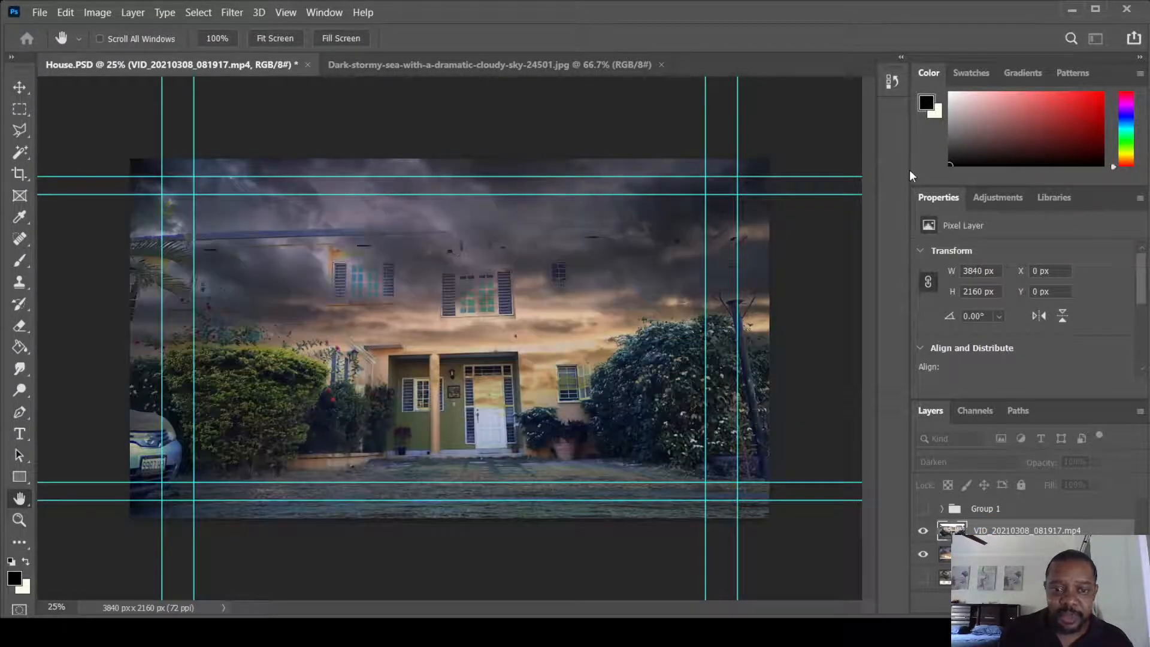
pyautogui.hotkey('shift', '+')
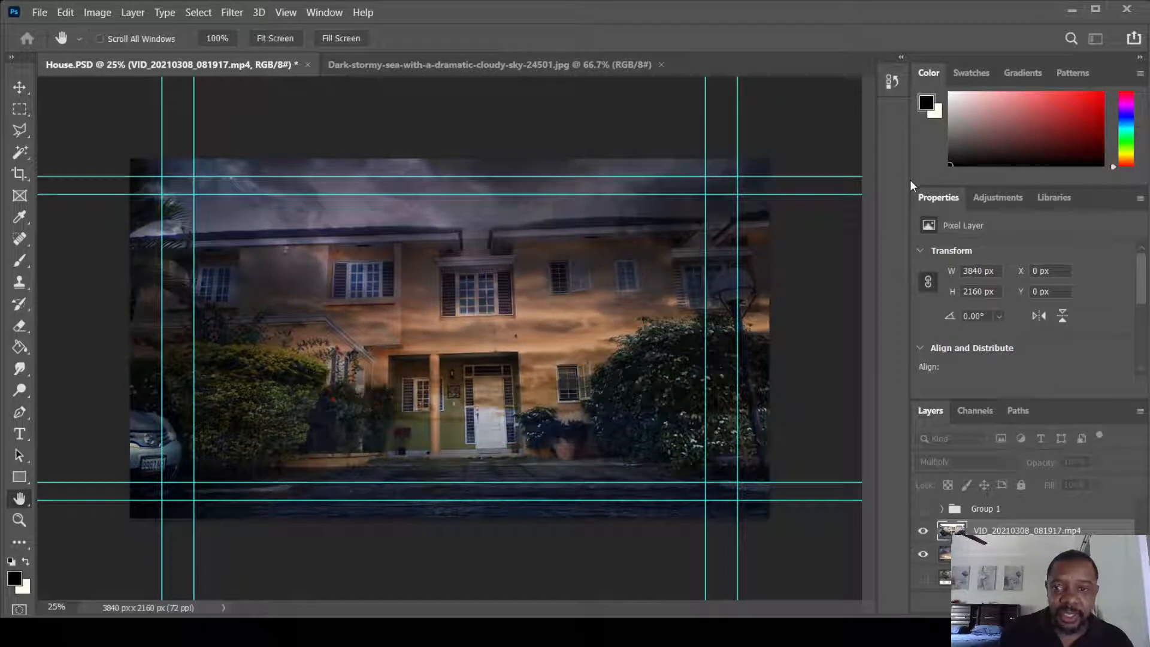
pyautogui.hotkey('shift', '+')
pyautogui.hotkey('shift', '+')
pyautogui.hotkey('shift', '+')
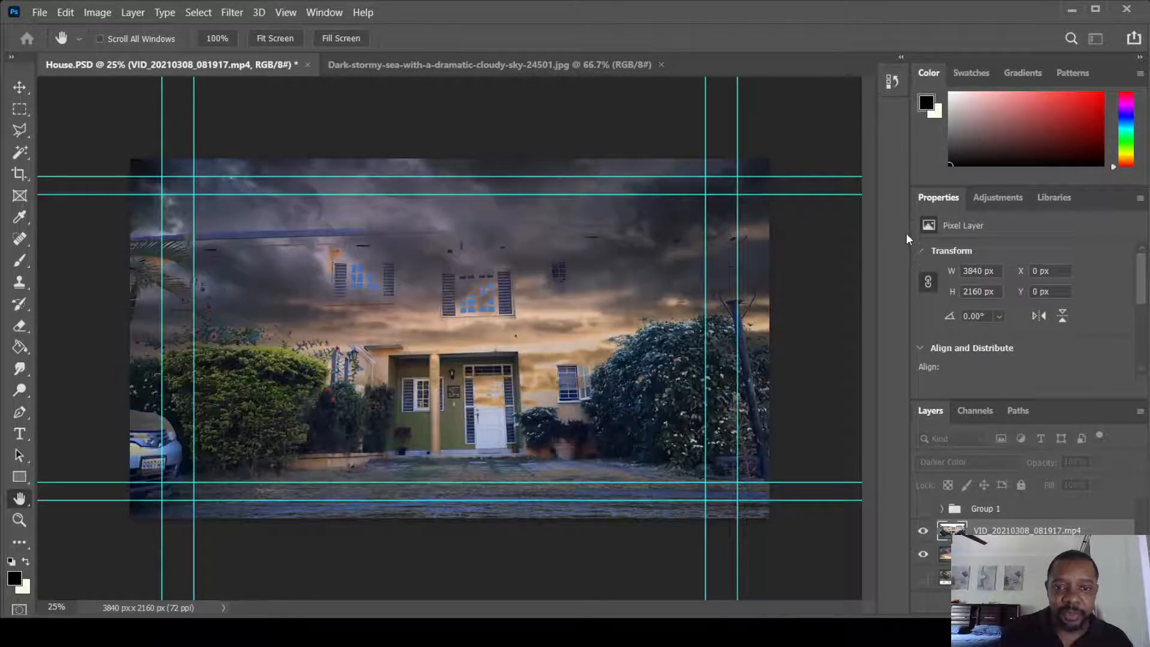
pyautogui.hotkey('shift', '+')
pyautogui.hotkey('shift', '-')
pyautogui.hotkey('shift', '-')
pyautogui.hotkey('shift', '-')
pyautogui.hotkey('shift', '-')
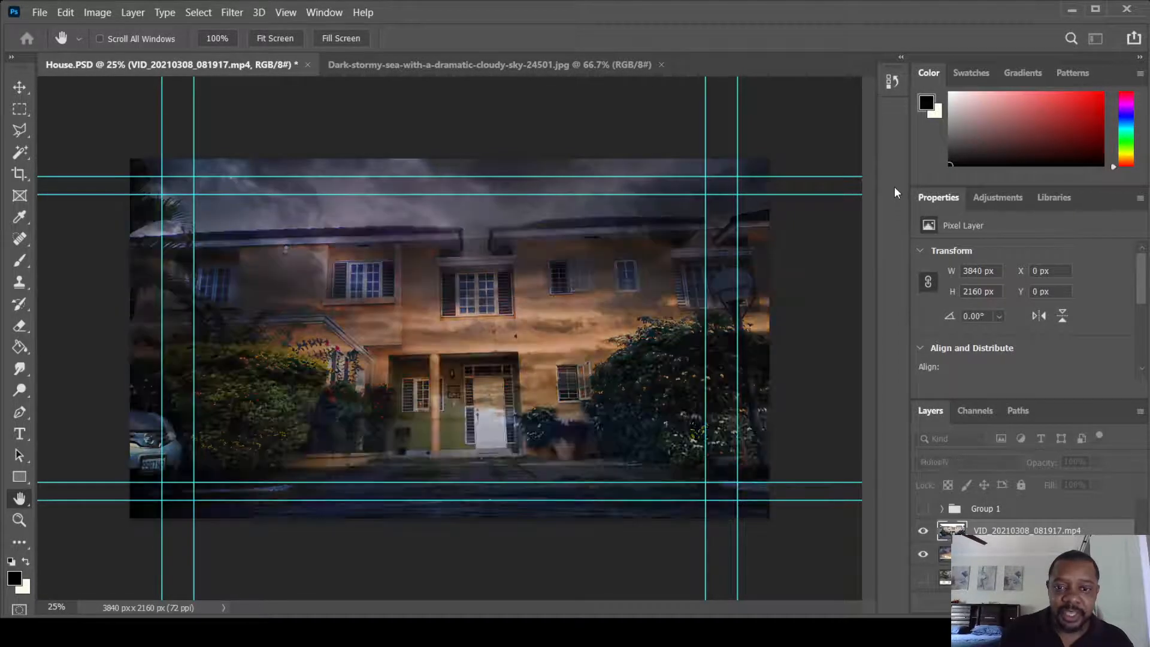
pyautogui.hotkey('shift', '+')
pyautogui.hotkey('shift', '+')
pyautogui.hotkey('shift', '+')
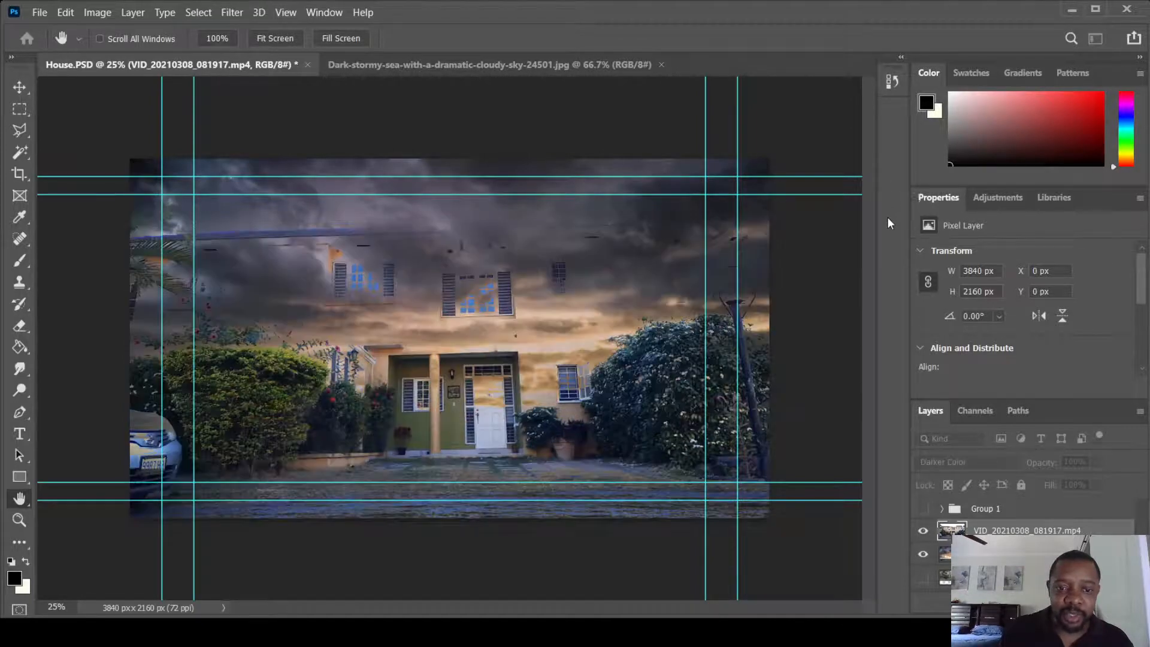
pyautogui.hotkey('shift', '-')
pyautogui.hotkey('shift', '-')
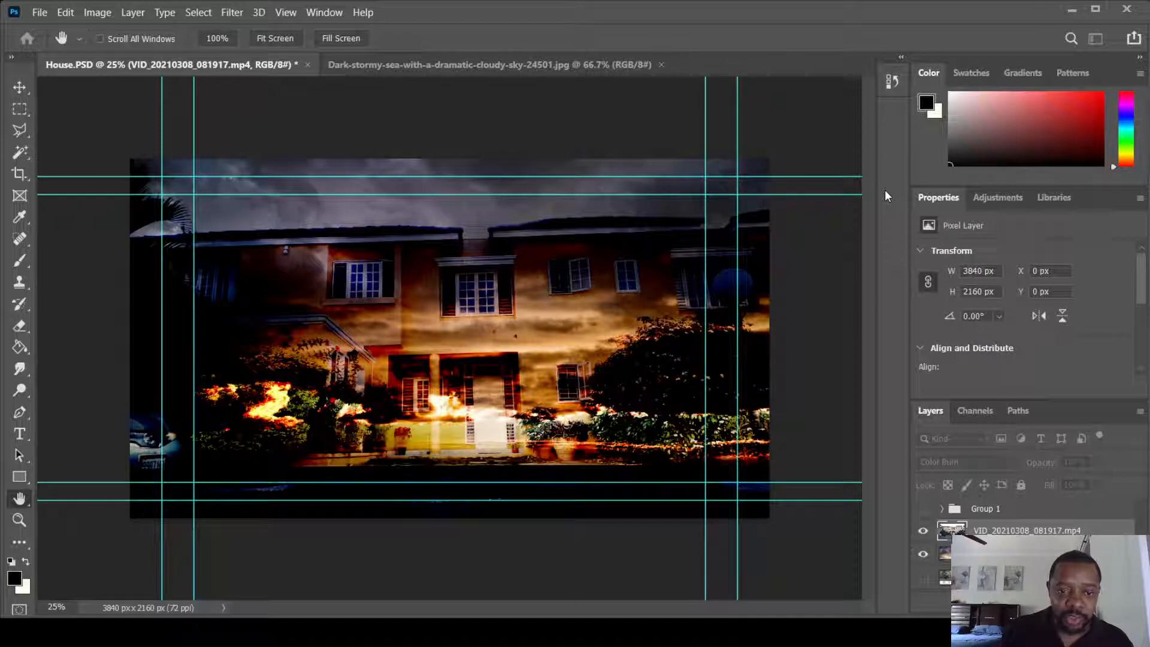
pyautogui.click(1135, 89)
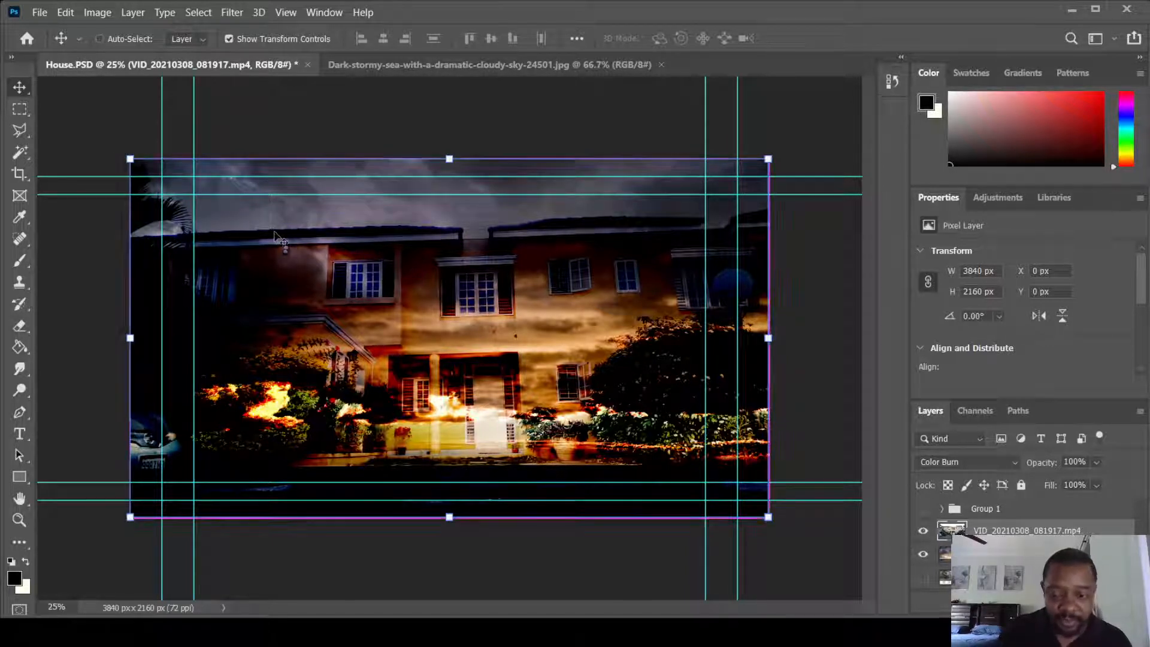
pyautogui.hotkey('alt', 'shift', 'n')
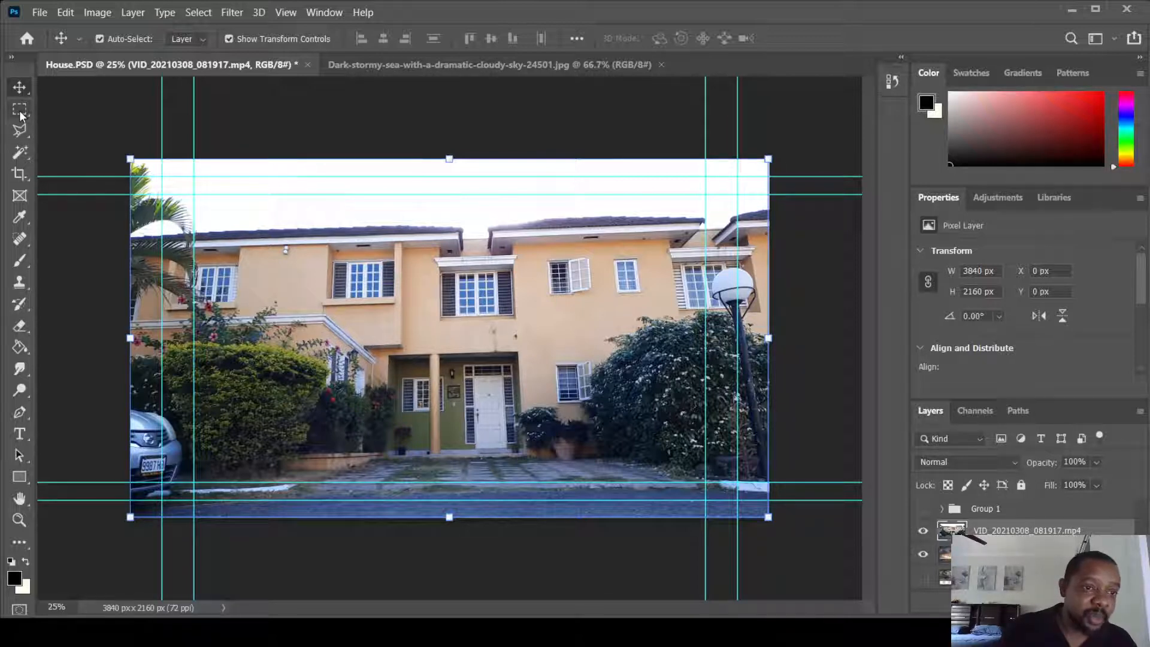
# Try selecting the white sky above the house with the Magic Wand at a tolerance of 32, and deselect it
pyautogui.click(23, 132)
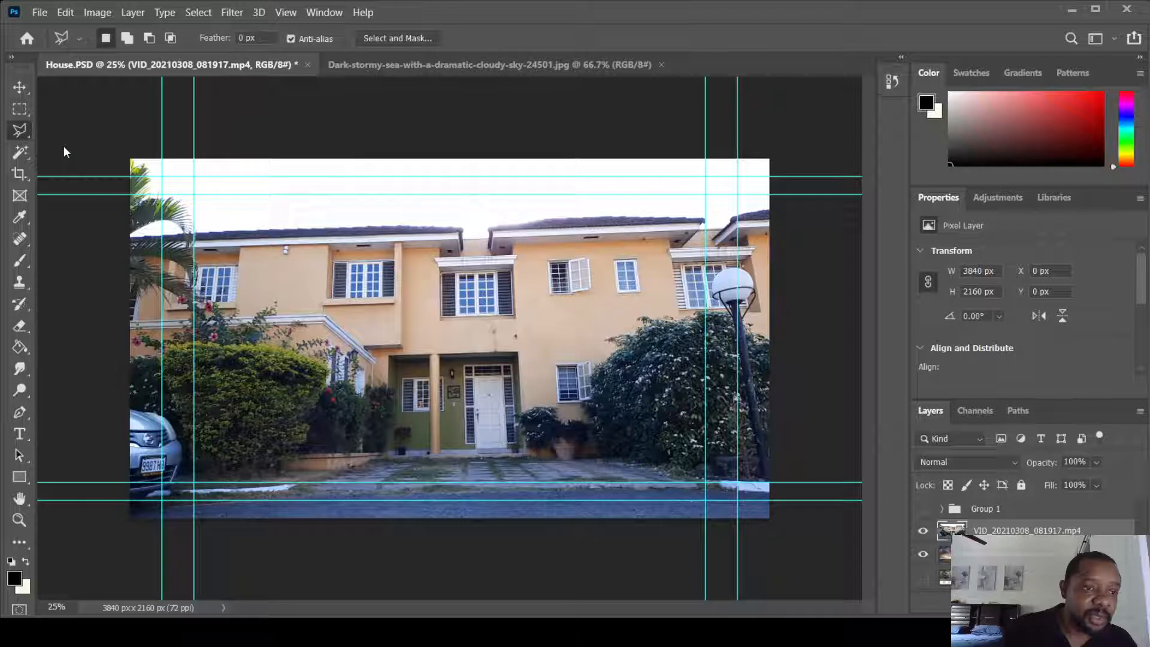
pyautogui.click(20, 151)
pyautogui.click(326, 195)
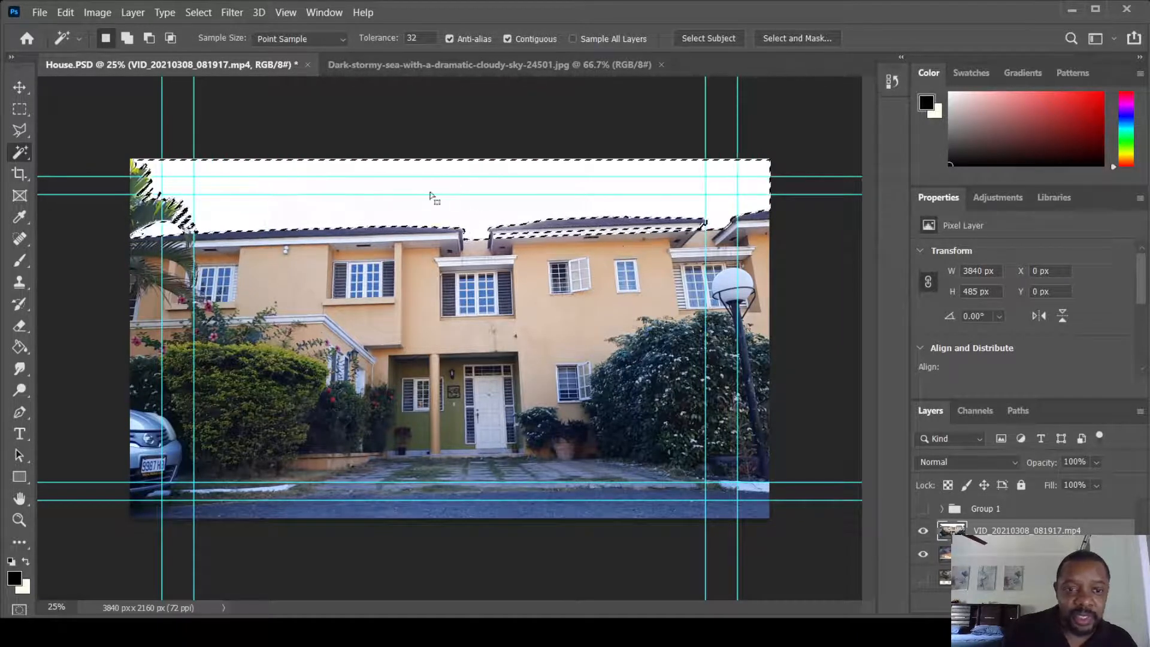
pyautogui.click(98, 144)
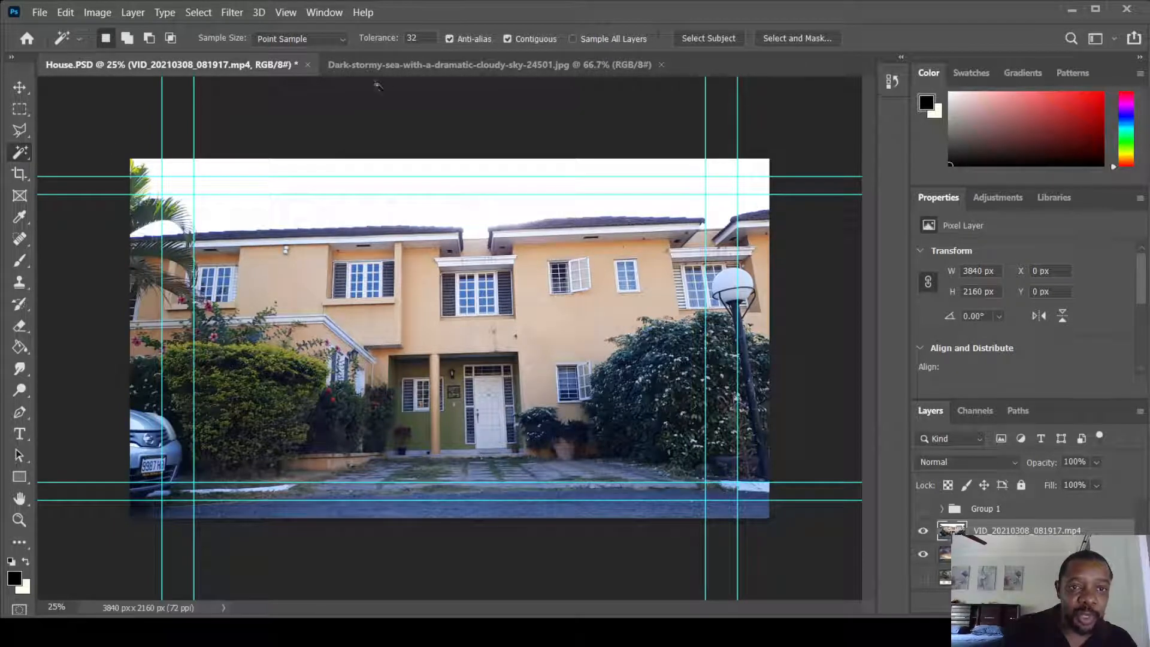
# Set the Magic Wand tolerance to 16, select the white sky on the house layer and delete it
pyautogui.doubleClick(420, 38)
pyautogui.write('16')
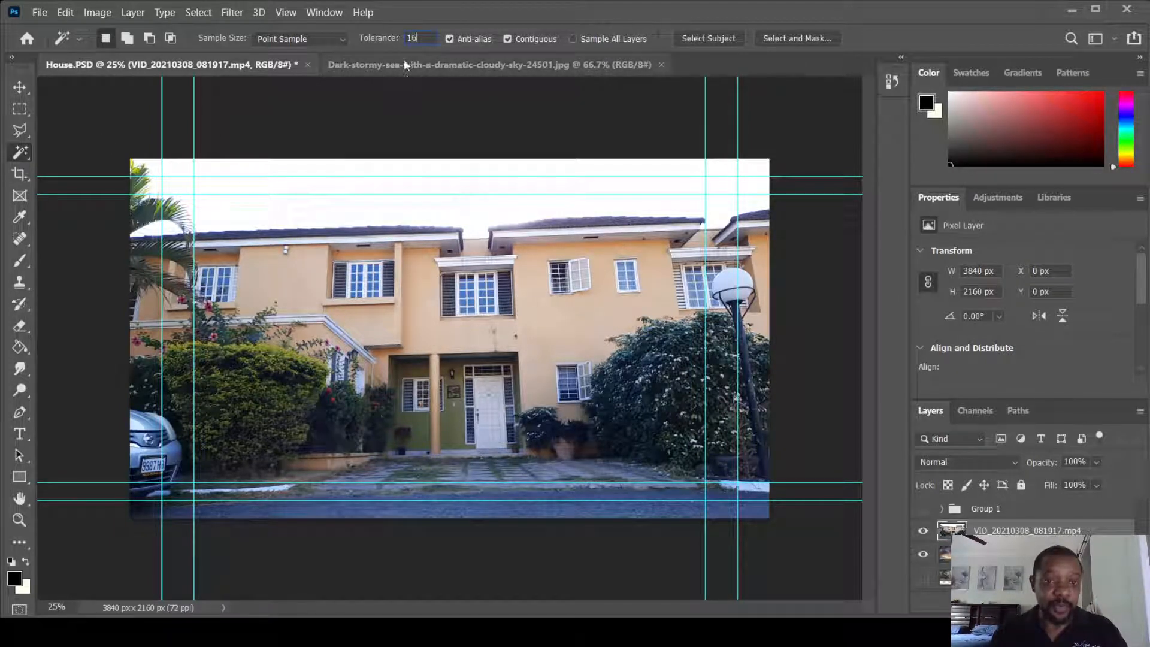
pyautogui.press('Return')
pyautogui.click(297, 199)
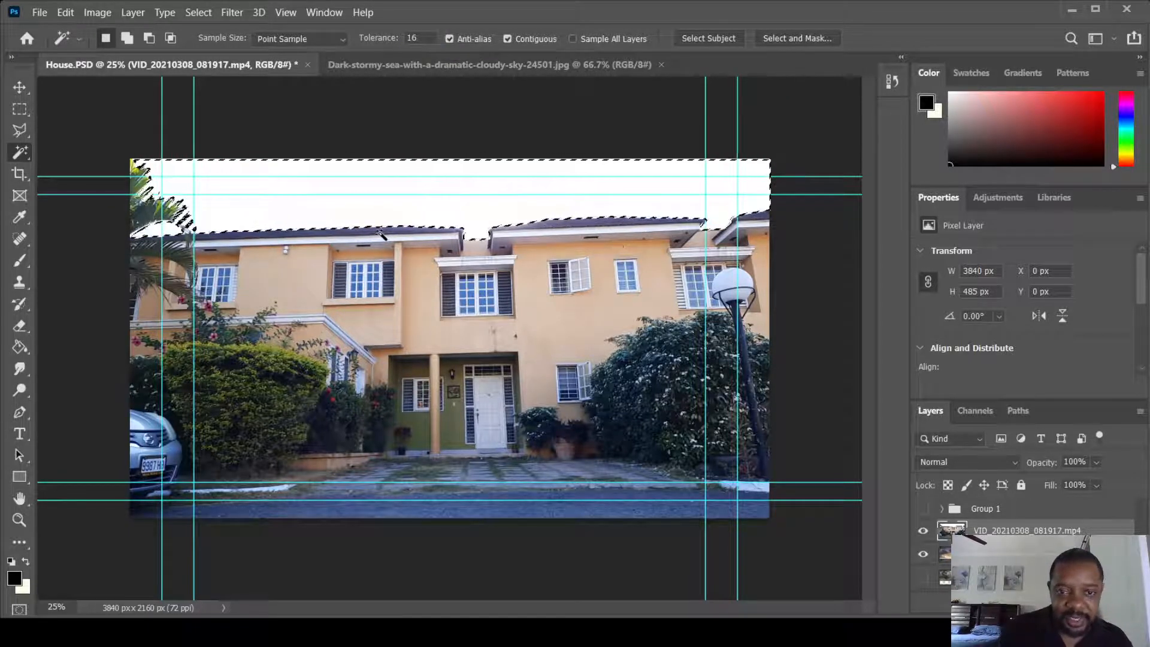
pyautogui.press('Delete')
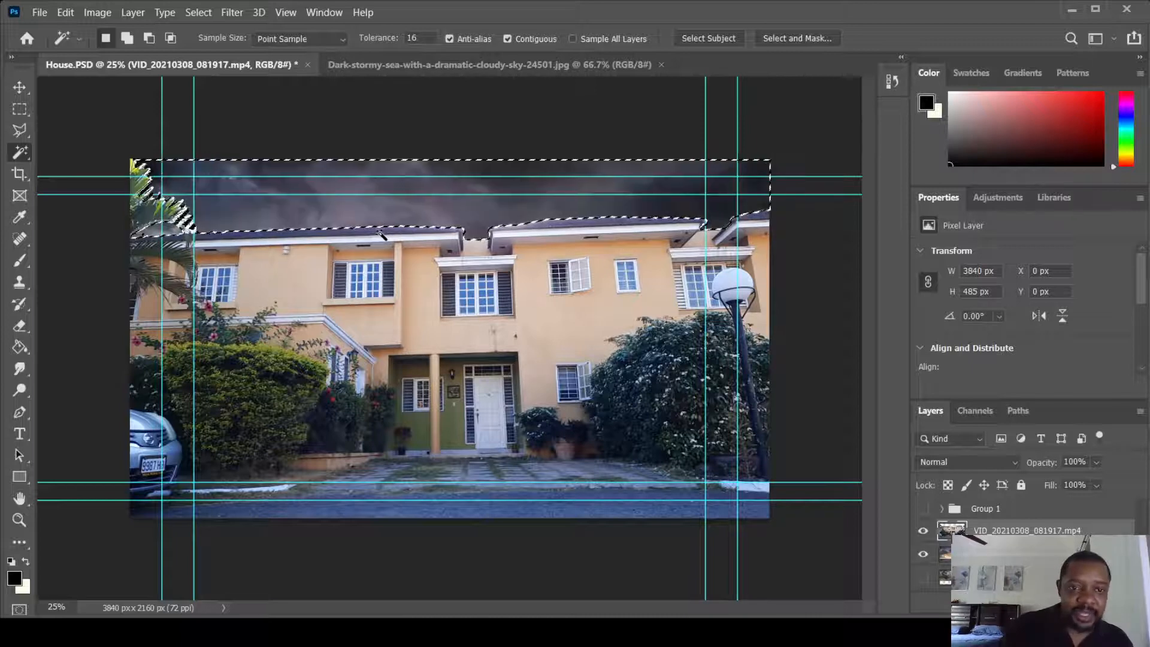
# Deselect the sky area with the Rectangular Marquee tool
pyautogui.click(20, 88)
pyautogui.click(21, 112)
pyautogui.click(70, 115)
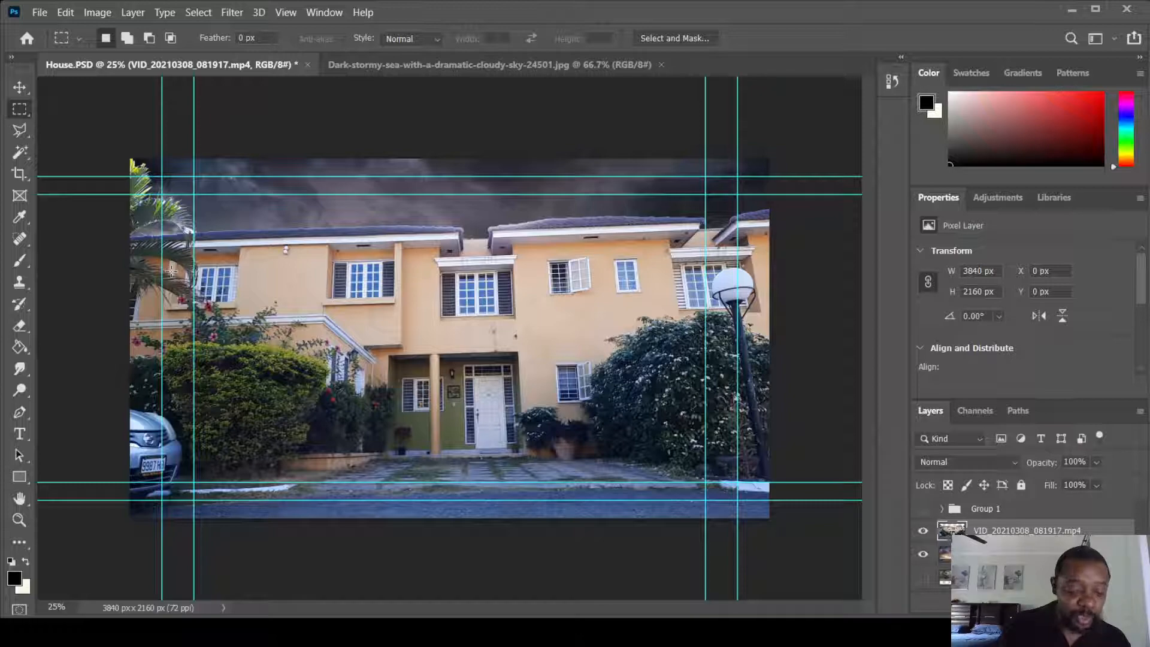
# Erase the white sky remnant in the palm frond tip above the roof using a size 7 Eraser
pyautogui.hotkey('ctrl', '+')
pyautogui.hotkey('ctrl', '+')
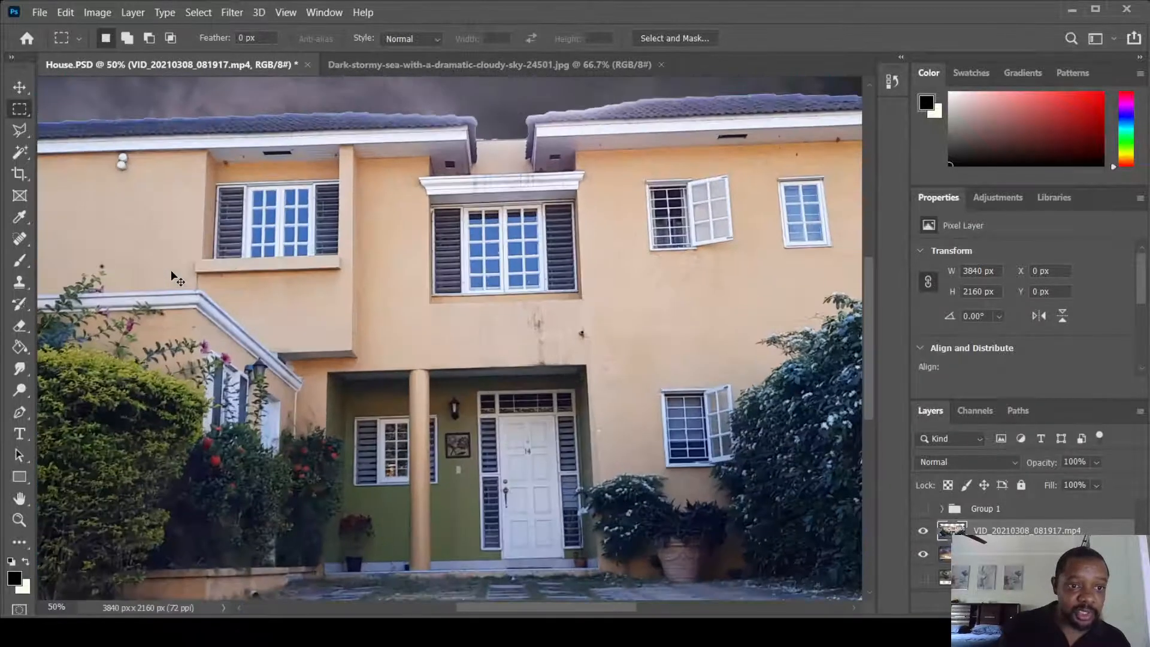
pyautogui.moveTo(52, 226); pyautogui.dragTo(533, 433)
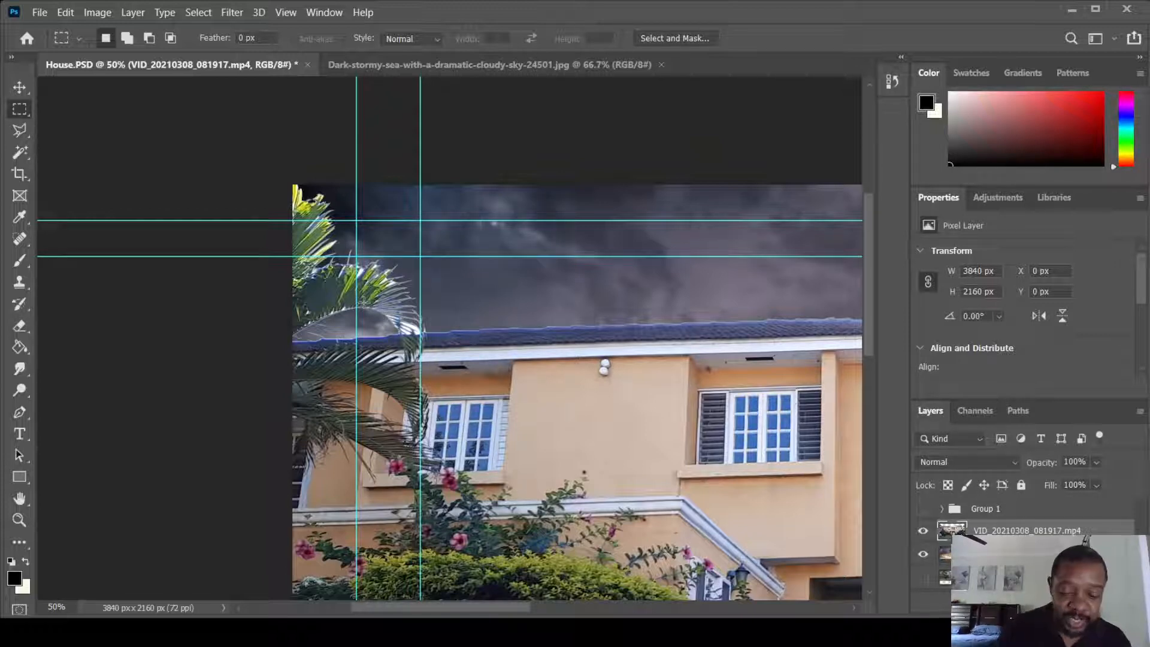
pyautogui.hotkey('shift', '+')
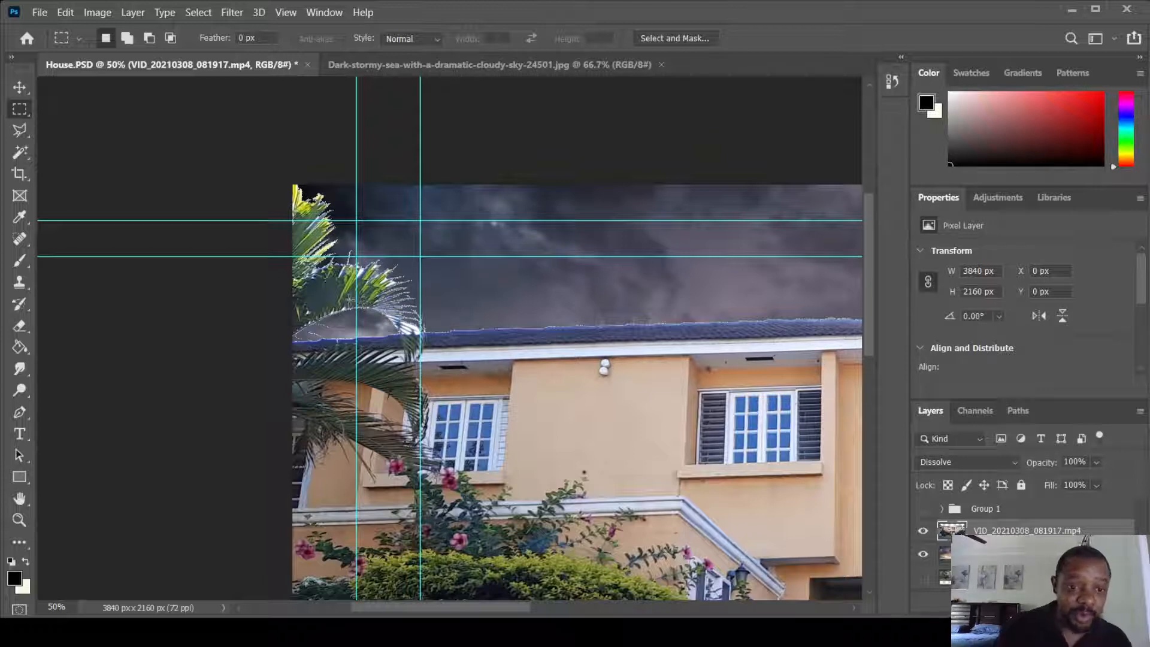
pyautogui.hotkey('shift', '-')
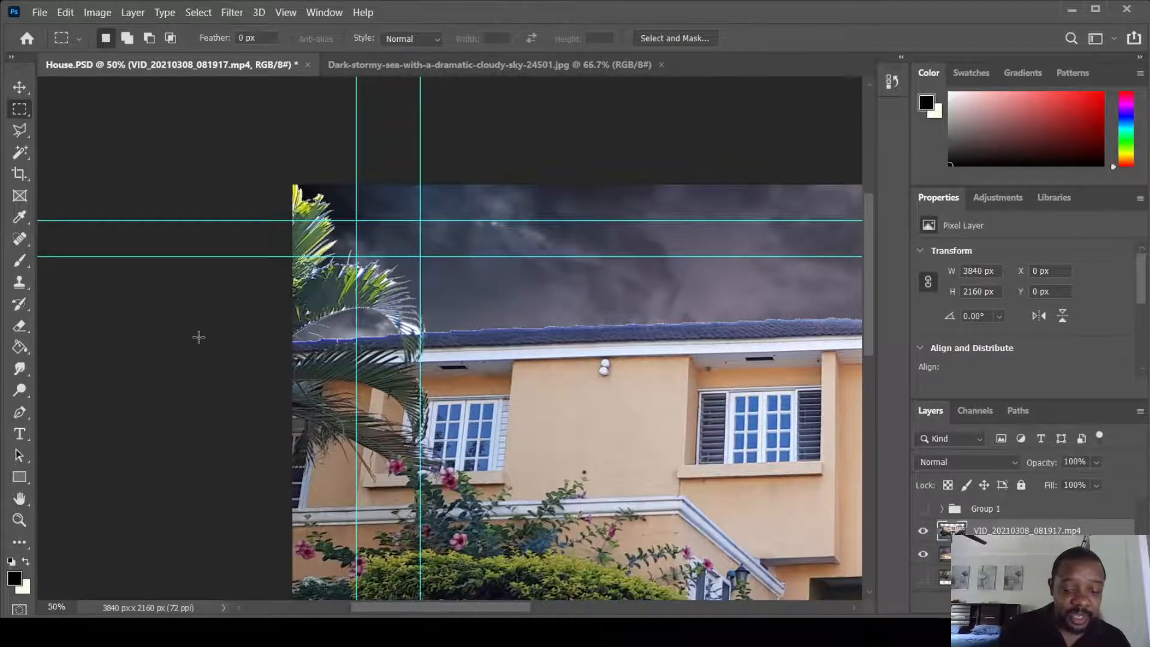
pyautogui.hotkey('ctrl', '+')
pyautogui.hotkey('ctrl', '+')
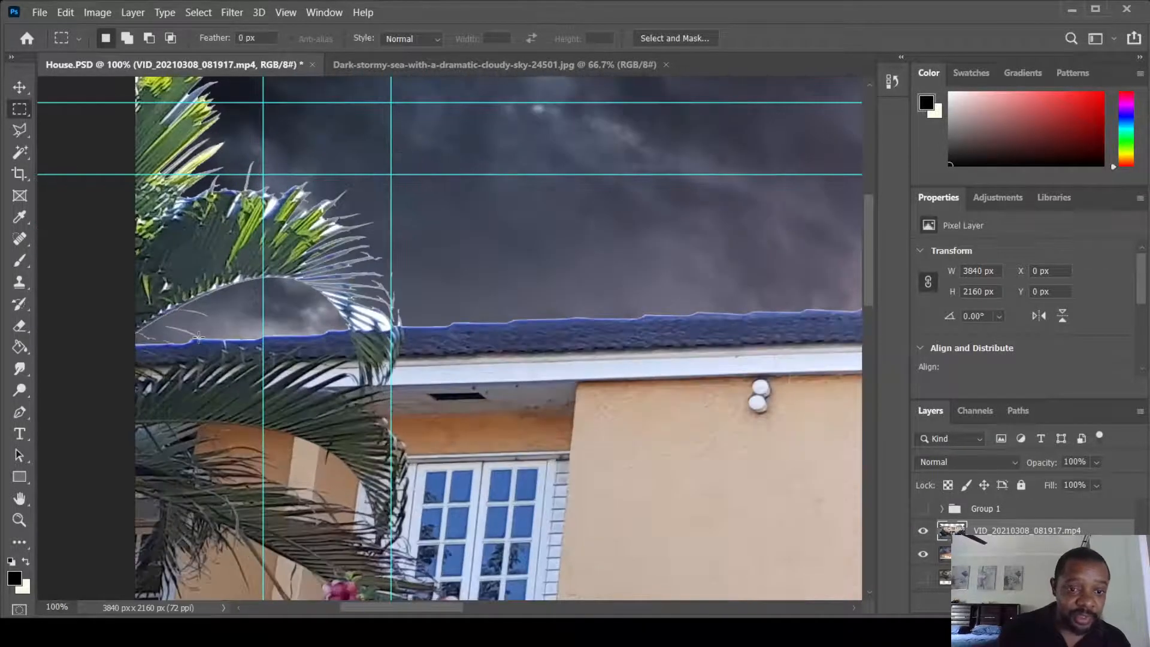
pyautogui.click(20, 325)
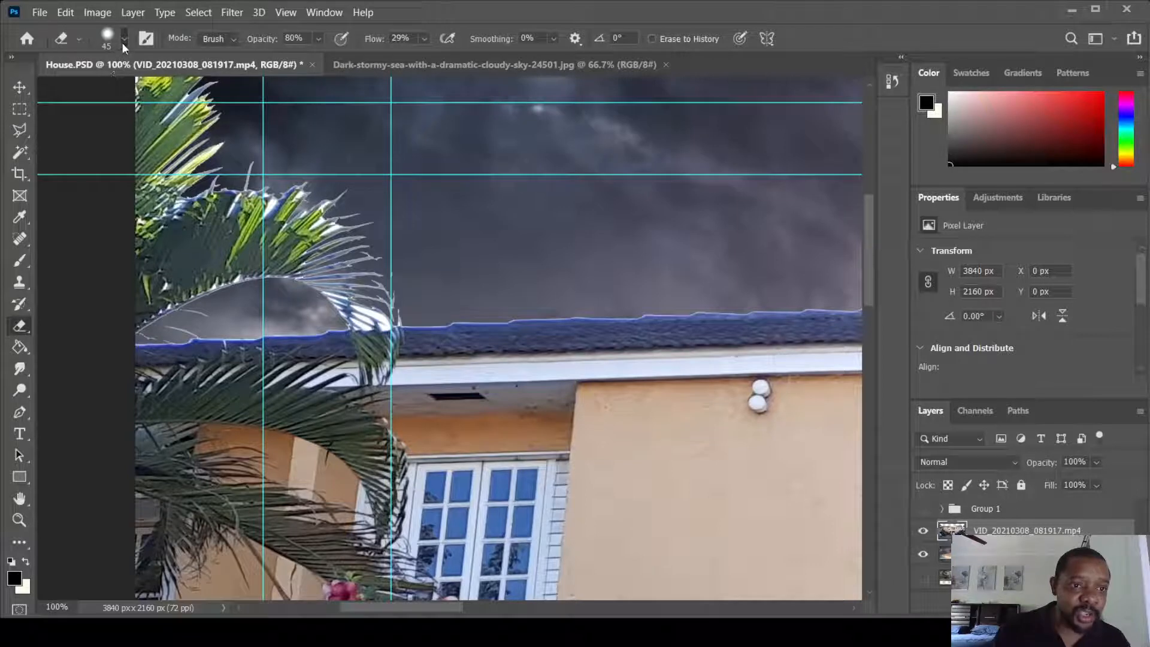
pyautogui.press('[')
pyautogui.press('[')
pyautogui.press('[')
pyautogui.press('[')
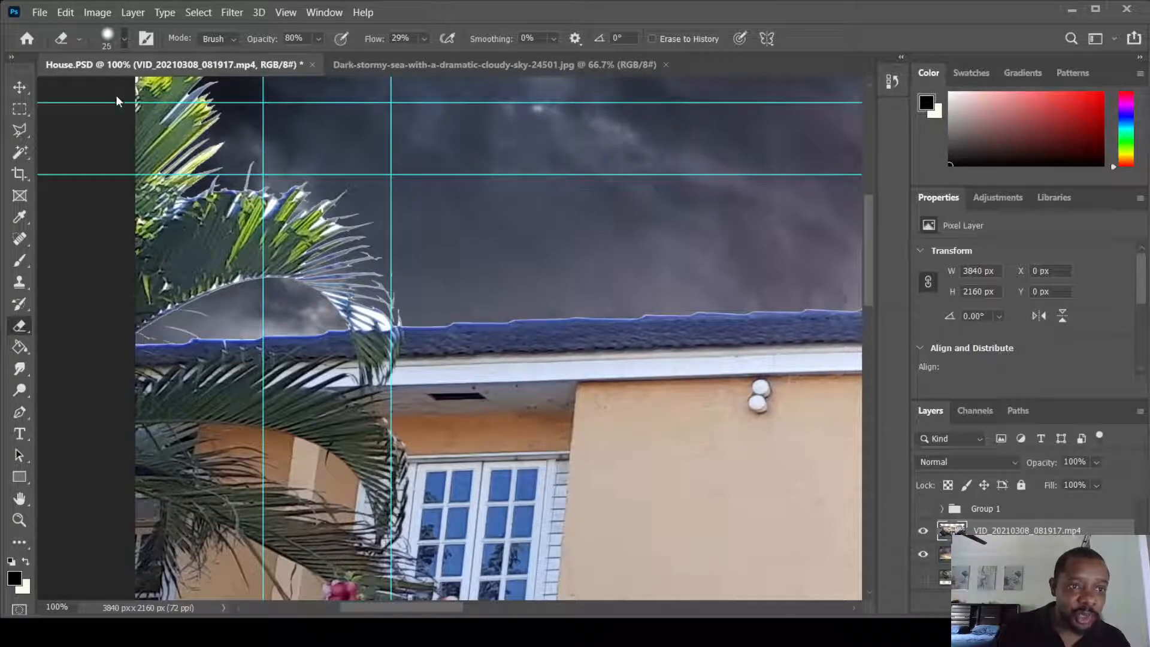
pyautogui.press('[')
pyautogui.press('[')
pyautogui.press('[')
pyautogui.press('[')
pyautogui.press('[')
pyautogui.press('[')
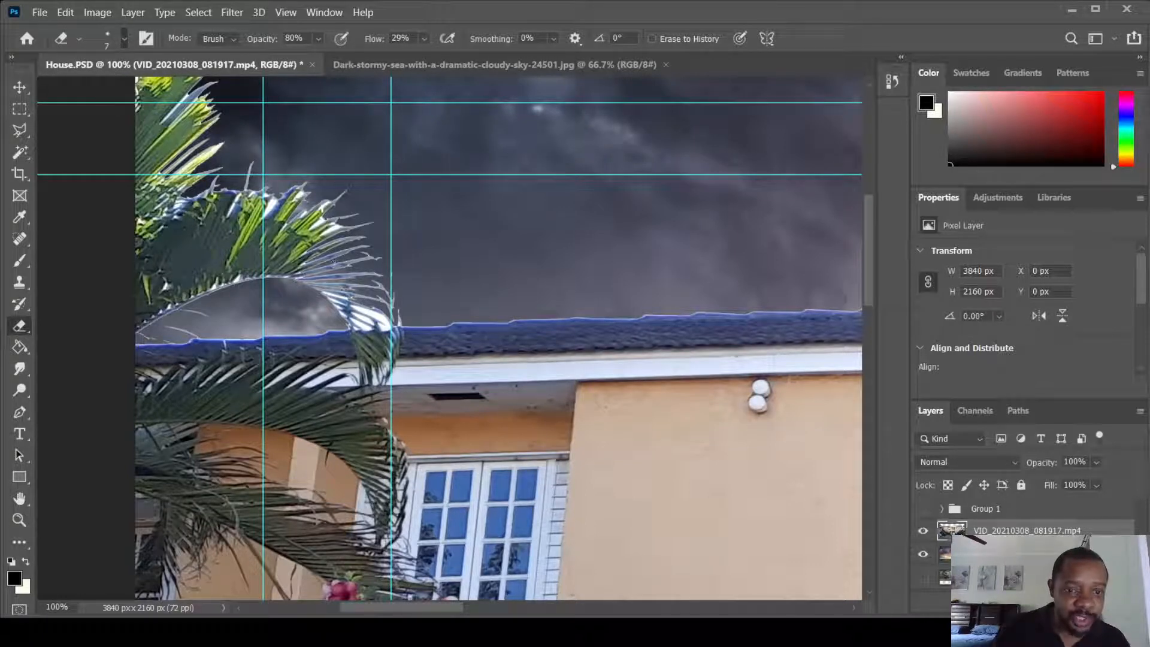
pyautogui.moveTo(363, 313); pyautogui.dragTo(380, 320)
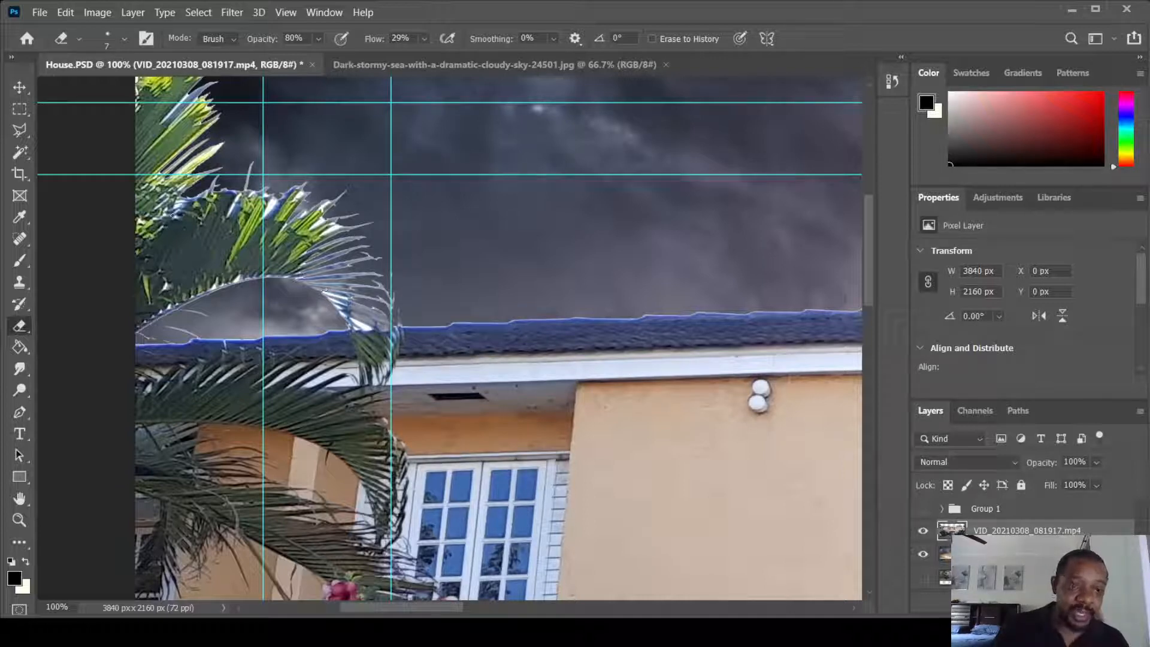
# Marquee-select an area about 489 by 438 px around the upper palm fronds on the house layer, delete it and deselect
pyautogui.scroll(-1, 173, 214)
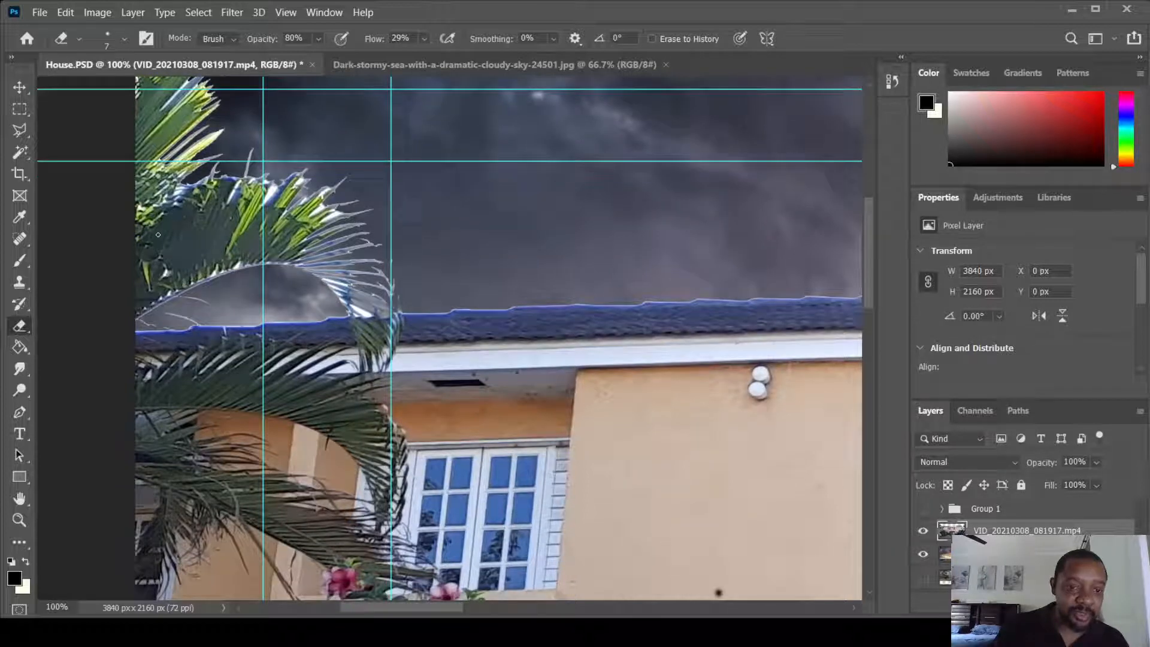
pyautogui.scroll(8, 92, 239)
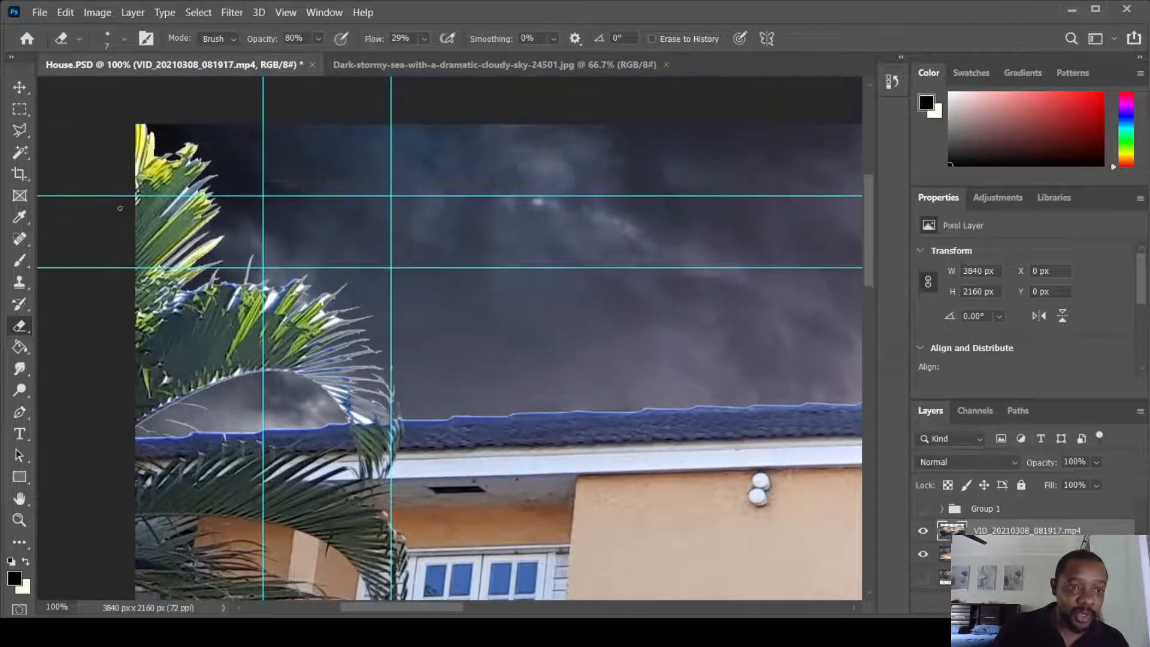
pyautogui.click(20, 109)
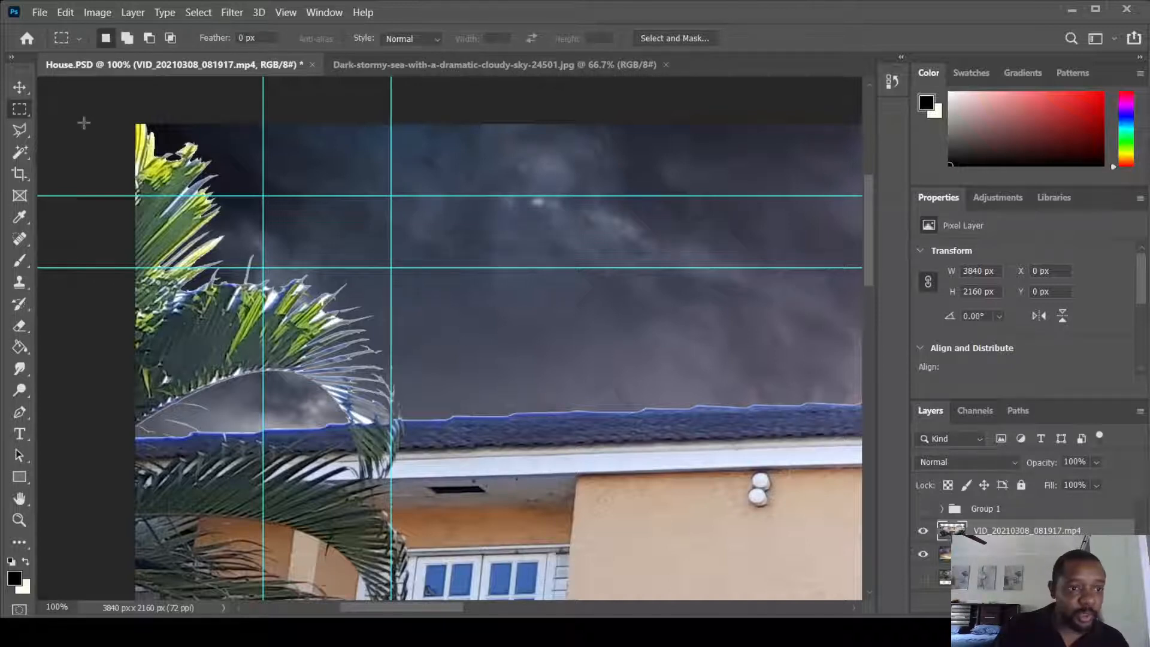
pyautogui.moveTo(135, 124); pyautogui.dragTo(461, 416)
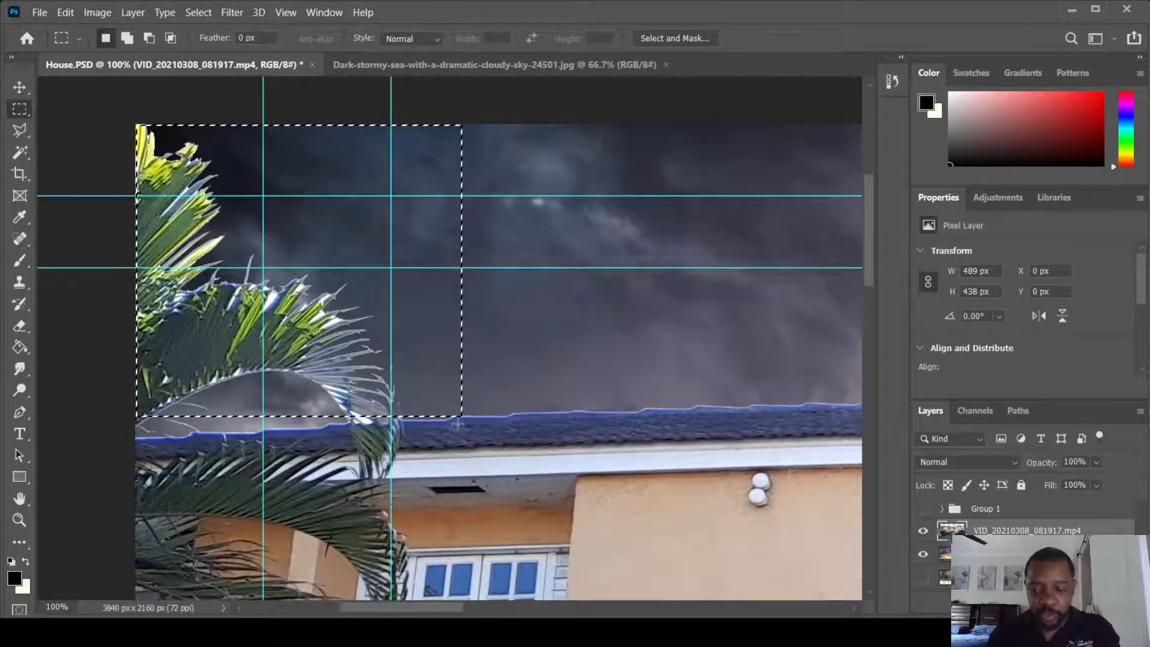
pyautogui.press('Delete')
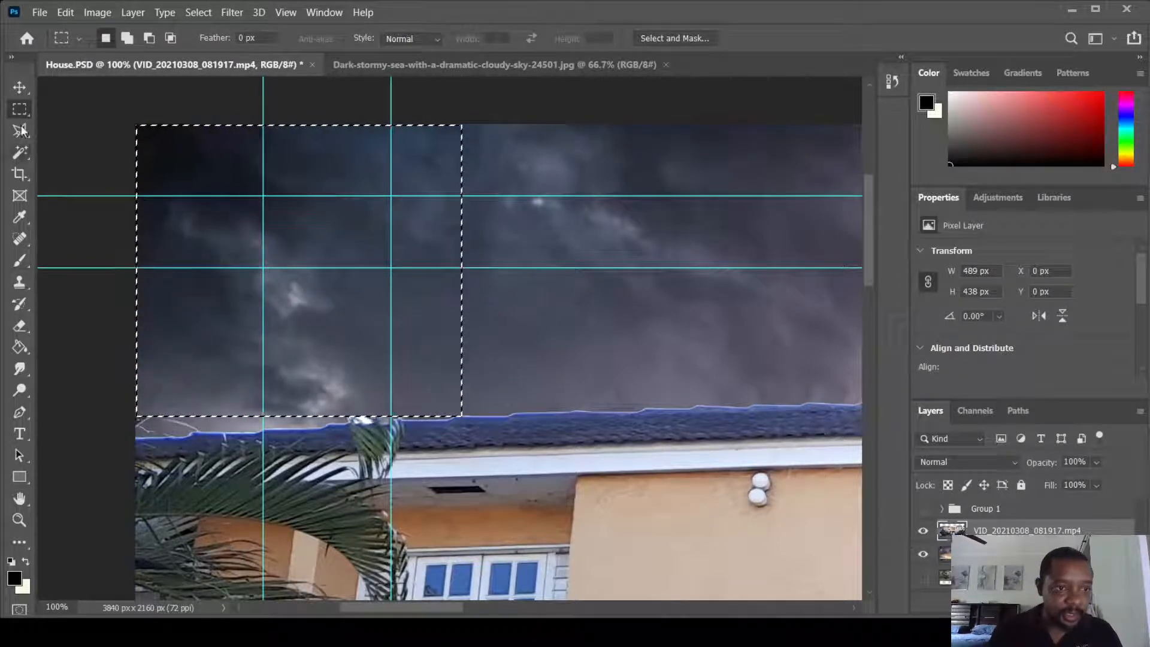
pyautogui.hotkey('ctrl', 'd')
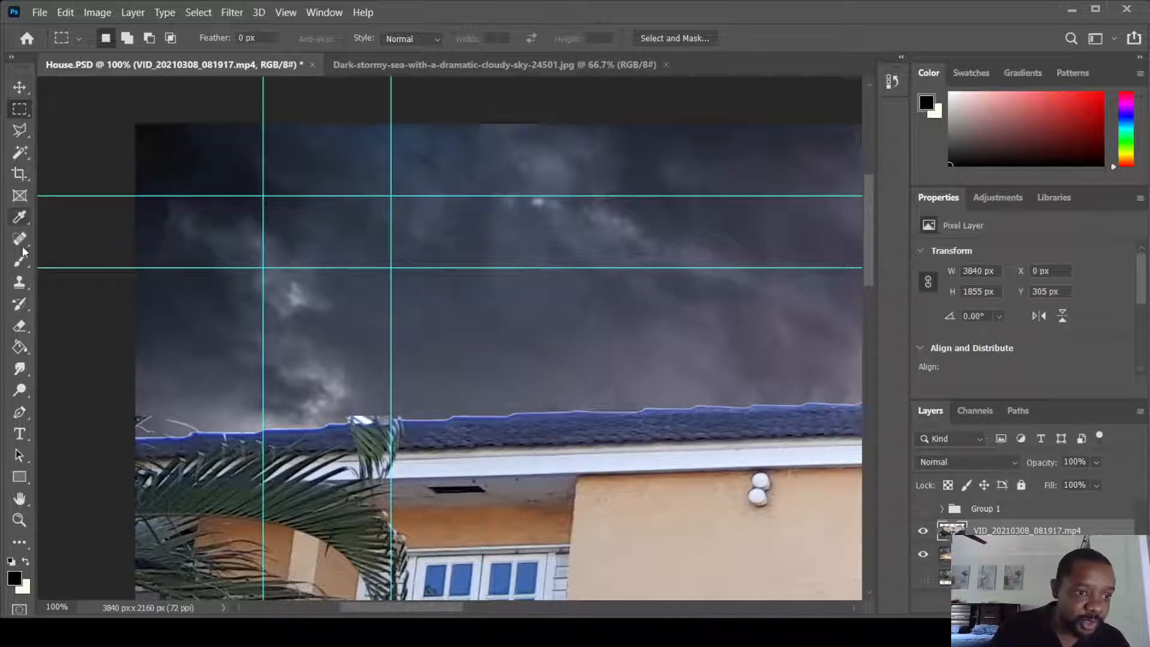
# Erase the leftover frond bits along the roofline using the Eraser at size 37, with opacity raised to 100% for the far edge
pyautogui.click(22, 325)
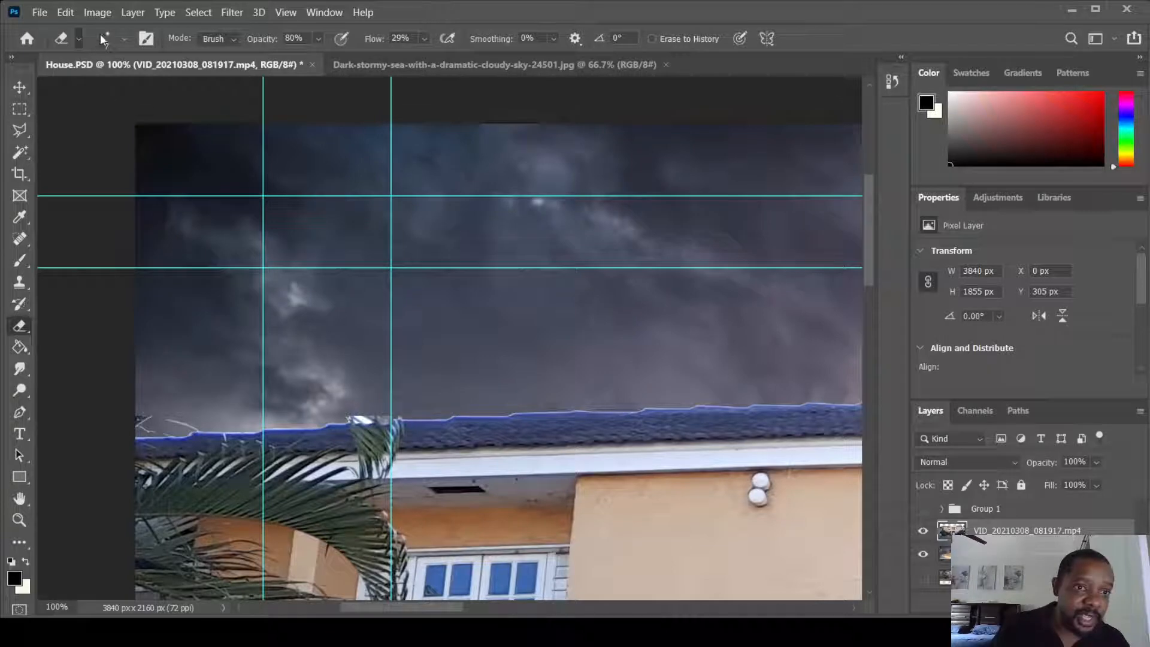
pyautogui.moveTo(104, 93); pyautogui.dragTo(116, 95)
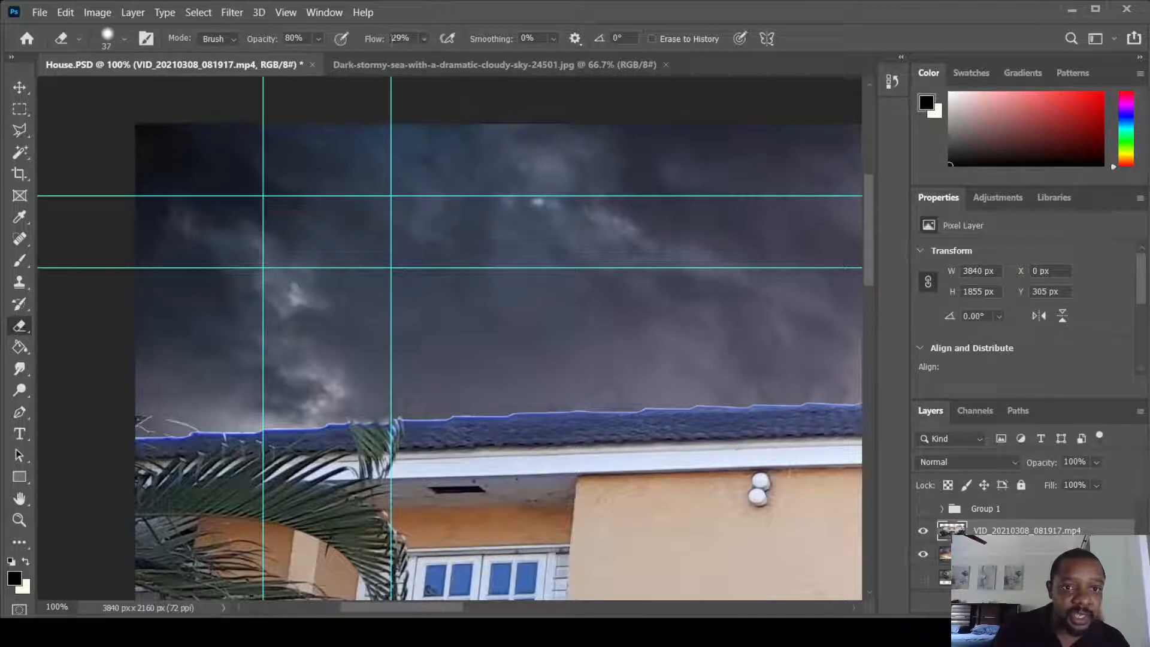
pyautogui.press('0')
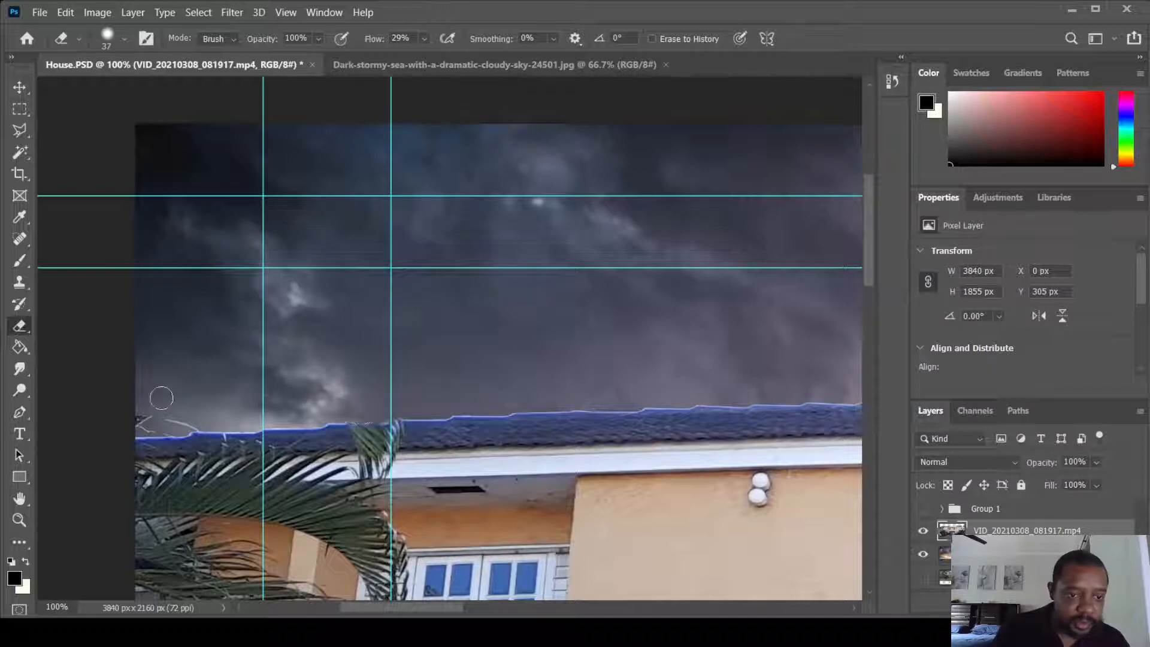
pyautogui.moveTo(135, 428); pyautogui.dragTo(197, 423)
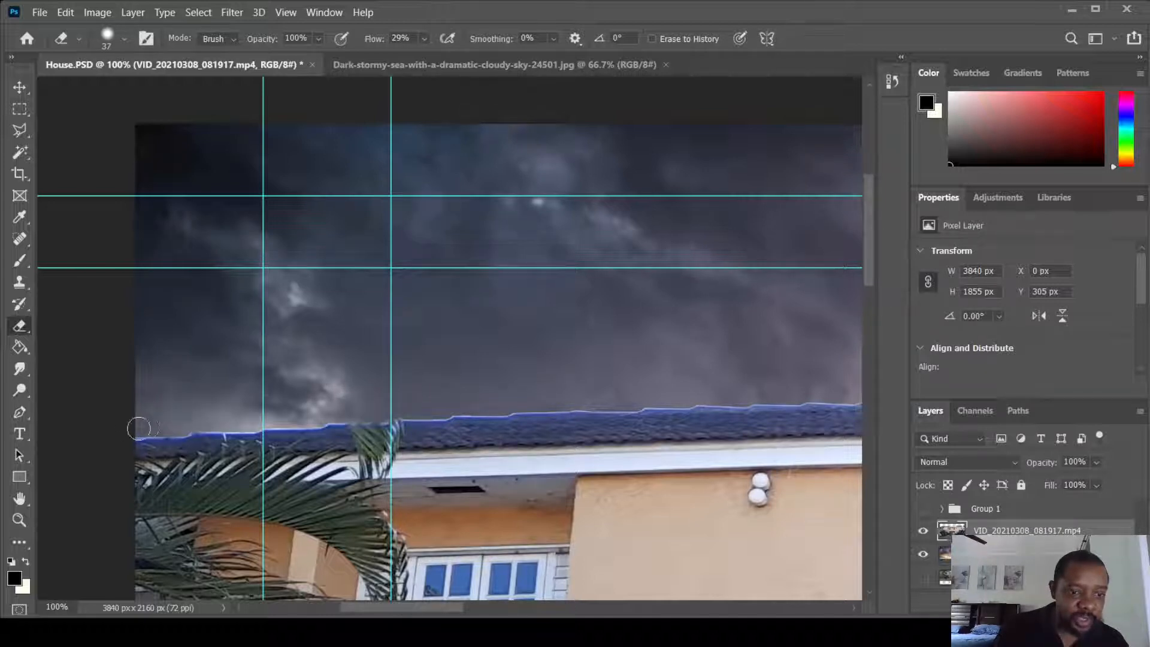
# Try cloning the roof edge and wall over the palm fronds and window with a size 200 Clone Stamp, and undo the strokes
pyautogui.scroll(-2, 407, 362)
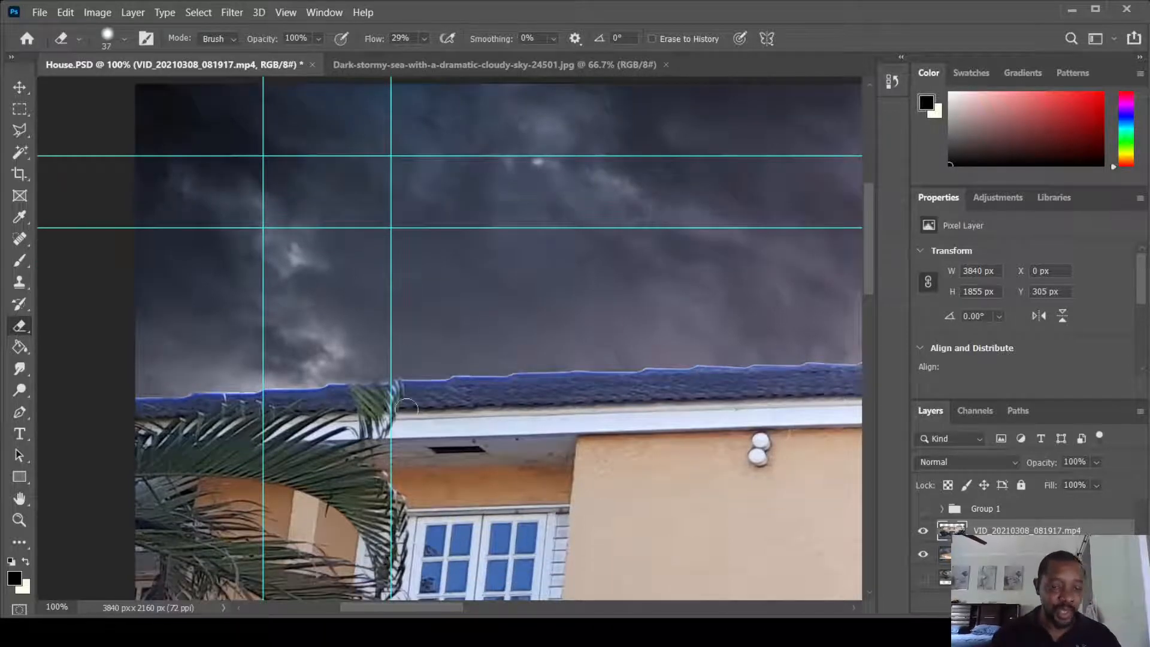
pyautogui.scroll(-1, 406, 408)
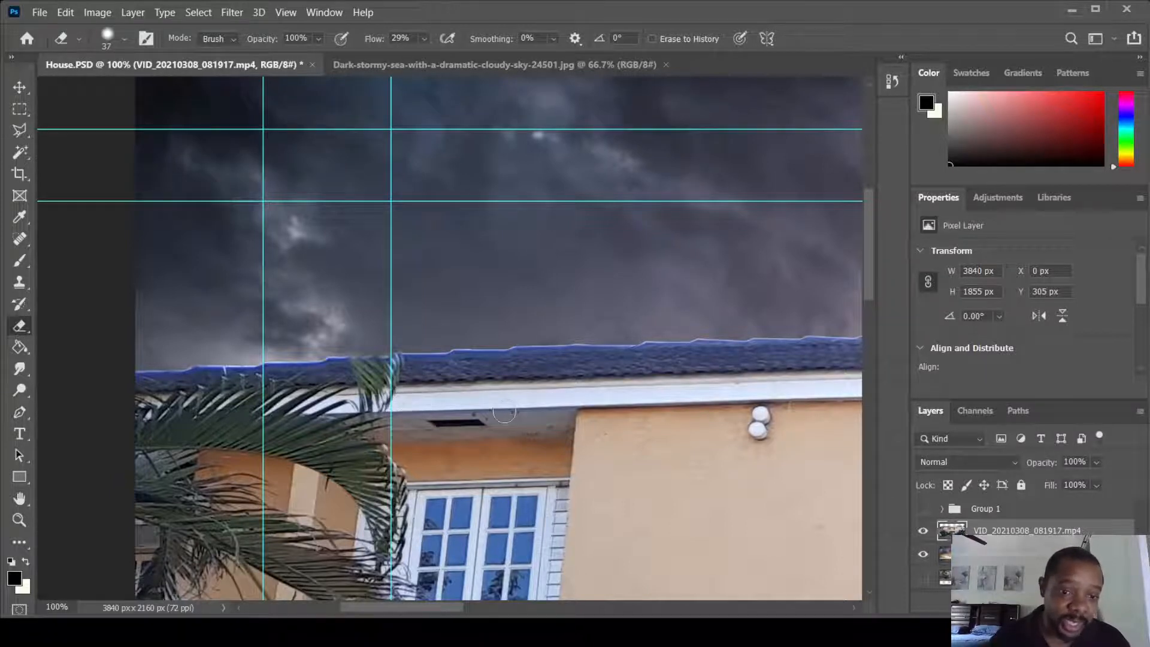
pyautogui.scroll(-3, 488, 413)
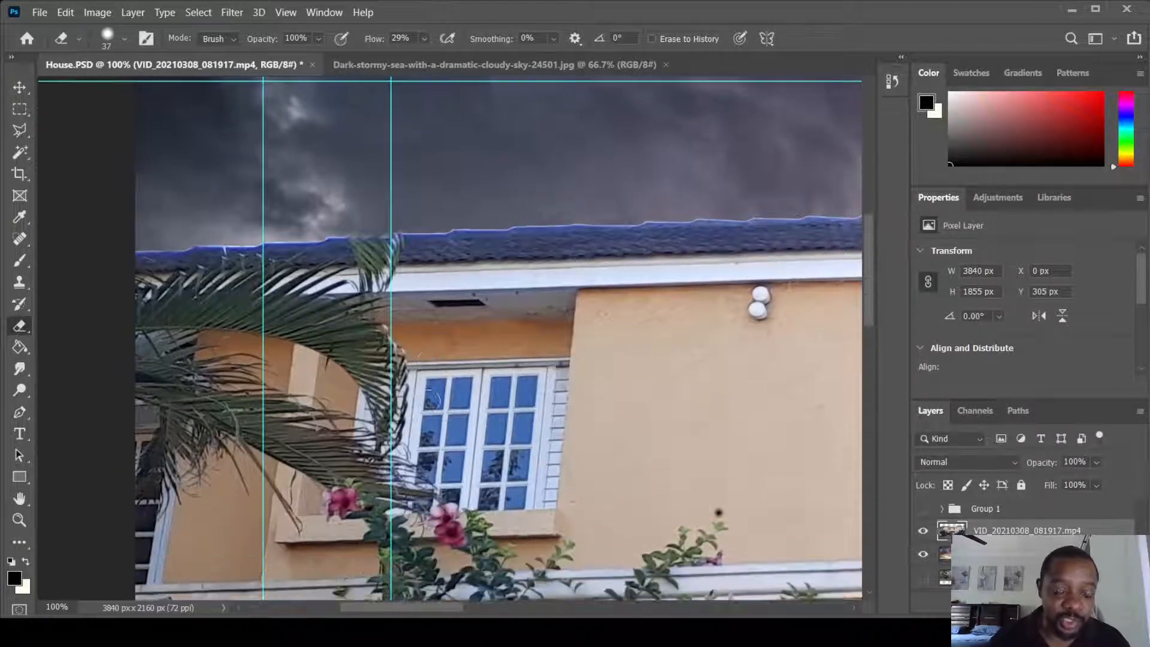
pyautogui.scroll(2, 363, 374)
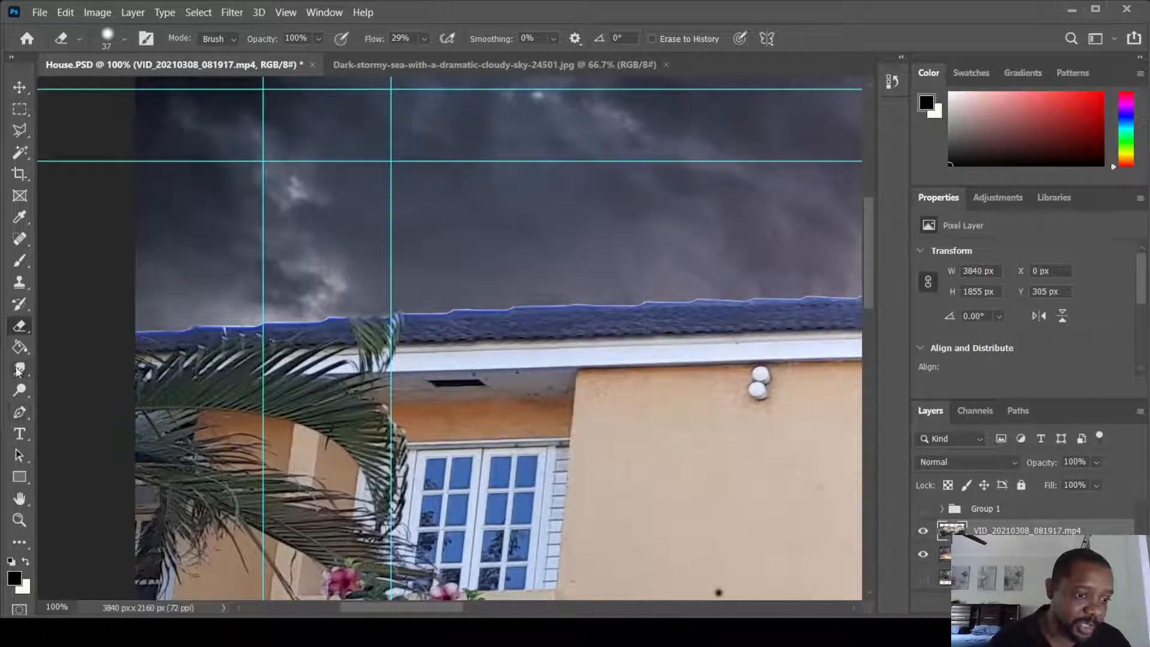
pyautogui.click(19, 284)
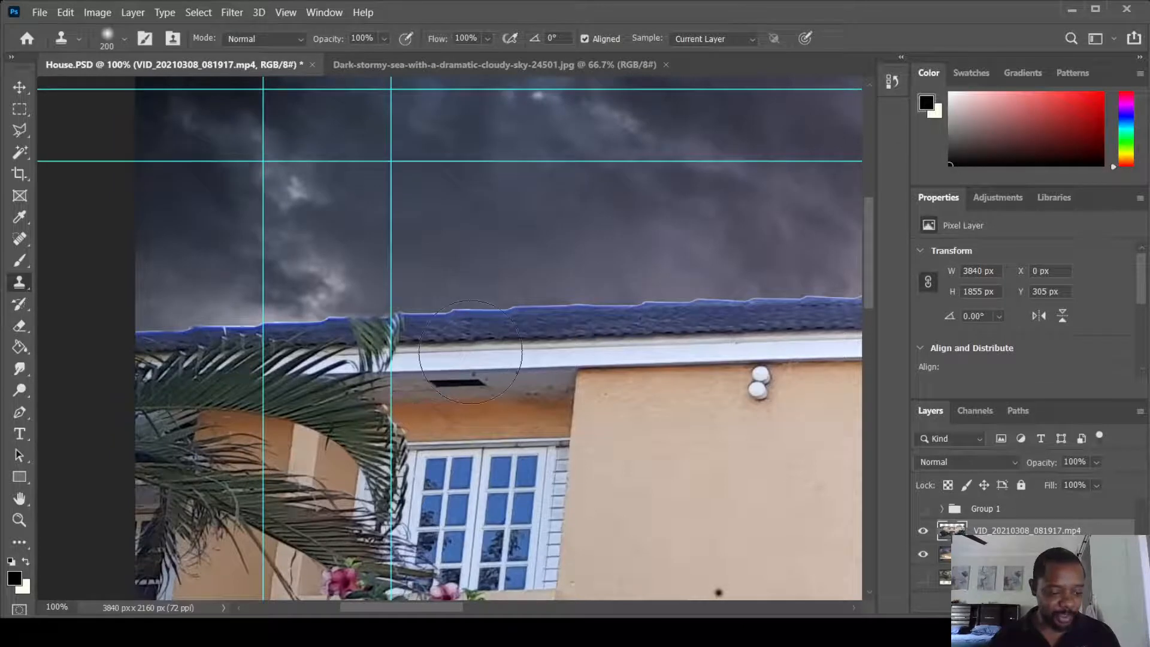
pyautogui.hscroll(-1, 480, 347)
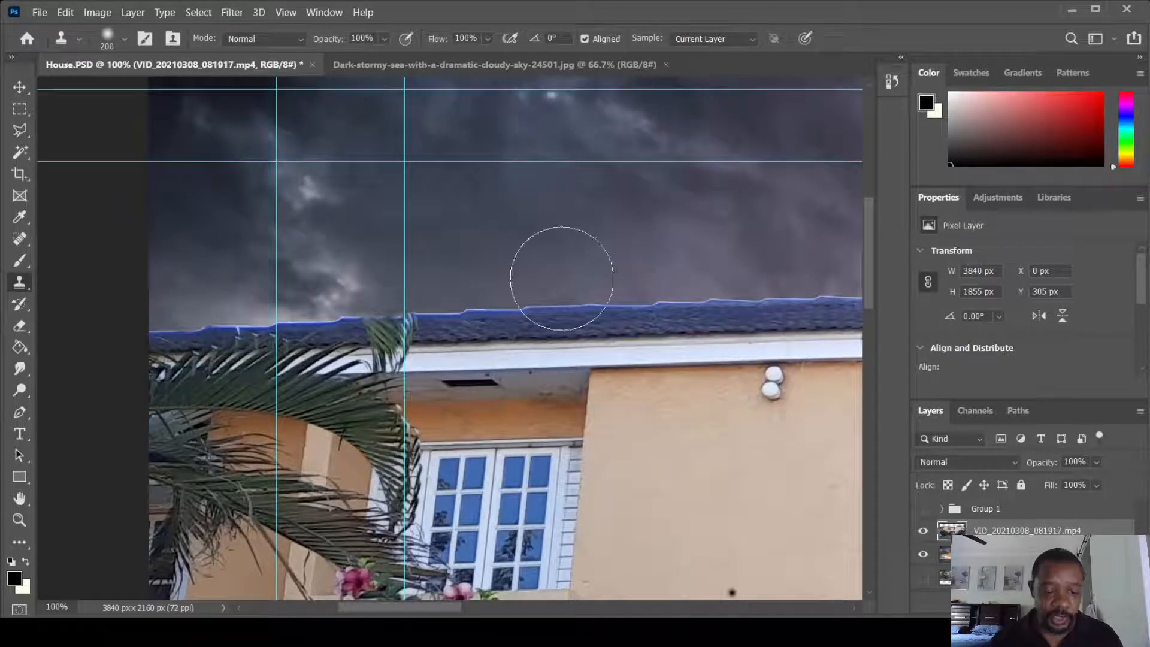
pyautogui.keyDown('alt'); pyautogui.click(462, 367); pyautogui.keyUp('alt')
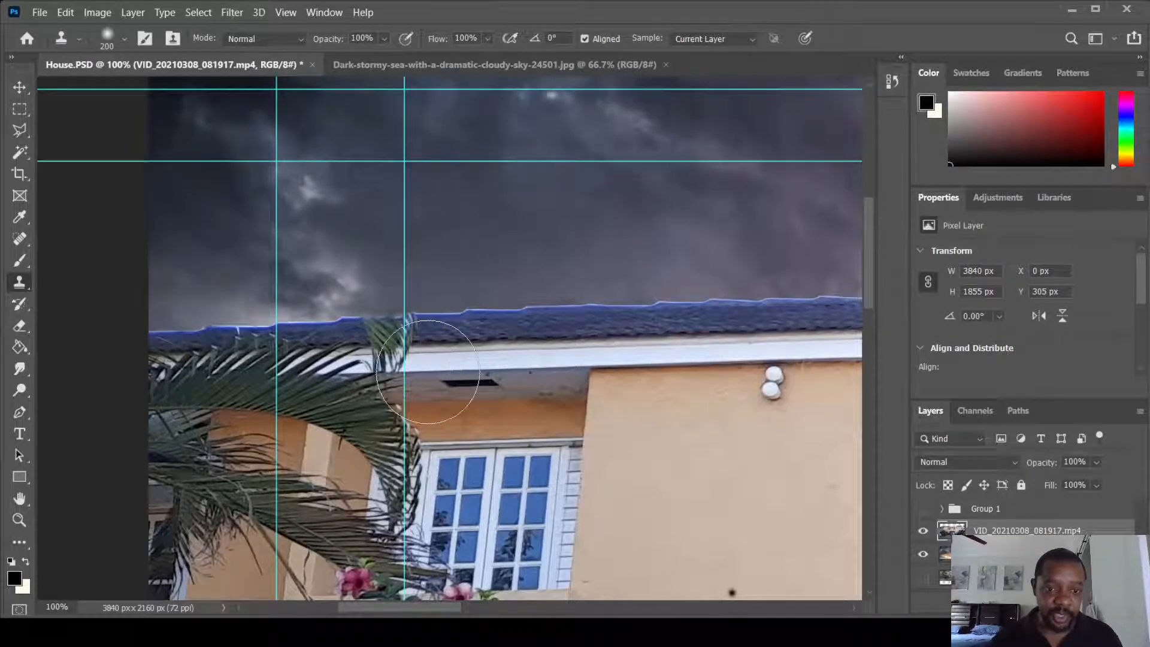
pyautogui.moveTo(427, 368)
pyautogui.mouseDown()
pyautogui.moveTo(341, 365)
pyautogui.moveTo(418, 361)
pyautogui.moveTo(437, 381)
pyautogui.moveTo(394, 356)
pyautogui.moveTo(347, 366)
pyautogui.mouseUp()
pyautogui.click(584, 441)
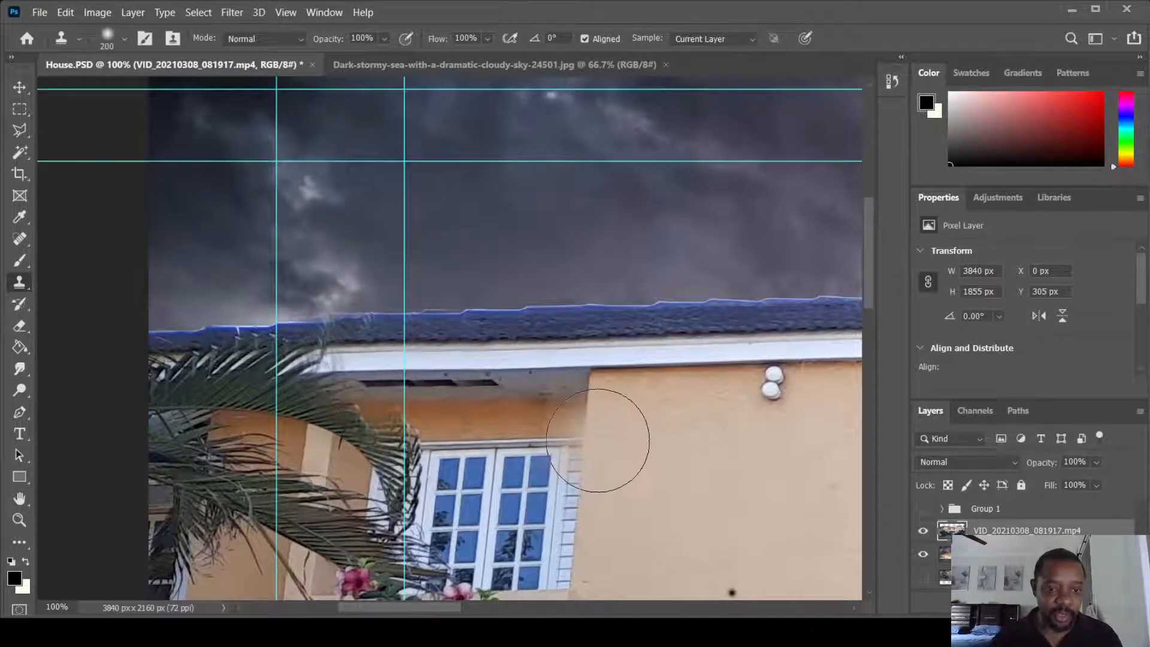
pyautogui.hotkey('ctrl', 'z')
pyautogui.hotkey('ctrl', 'z')
pyautogui.hotkey('ctrl', 'z')
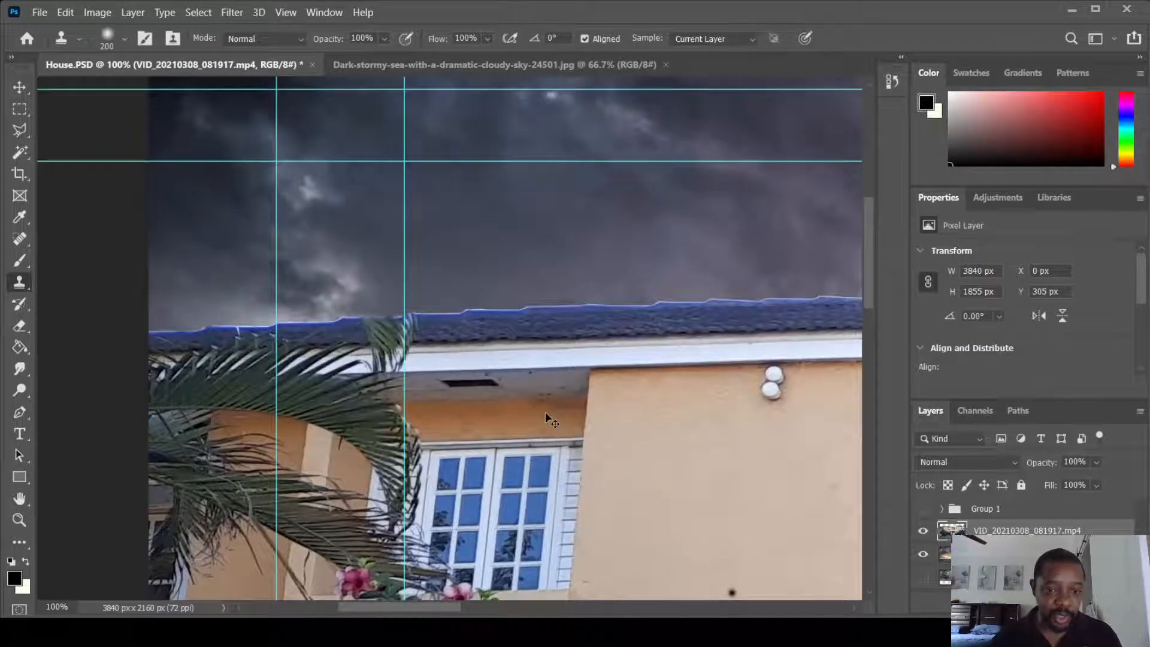
pyautogui.moveTo(540, 374)
pyautogui.mouseDown()
pyautogui.moveTo(551, 395)
pyautogui.moveTo(544, 371)
pyautogui.mouseUp()
pyautogui.hotkey('ctrl', 'z')
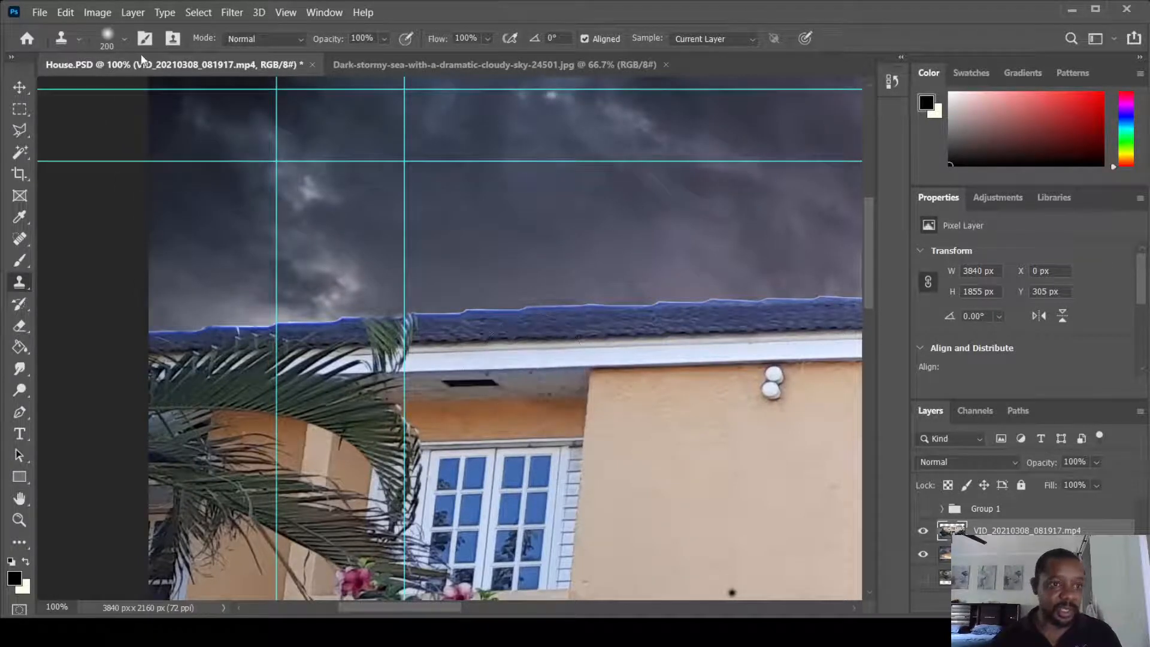
# Clone roof tiles and white trim over the palm frond tip at the roof edge using a size 61 Clone Stamp
pyautogui.moveTo(170, 93); pyautogui.dragTo(125, 98)
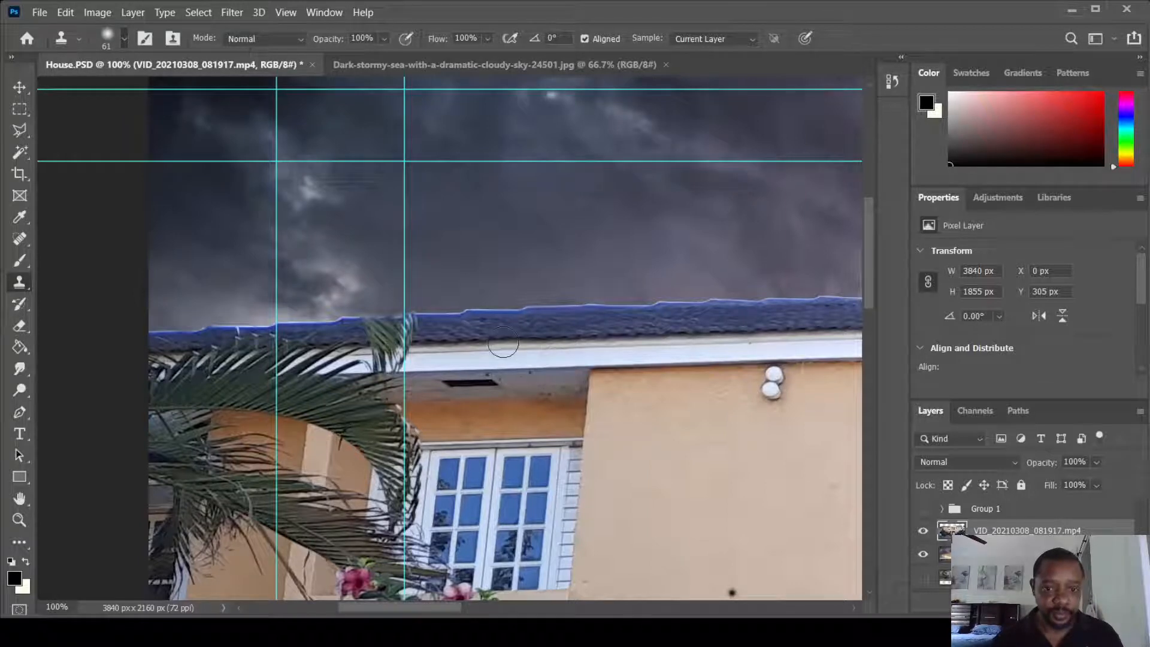
pyautogui.click(436, 332)
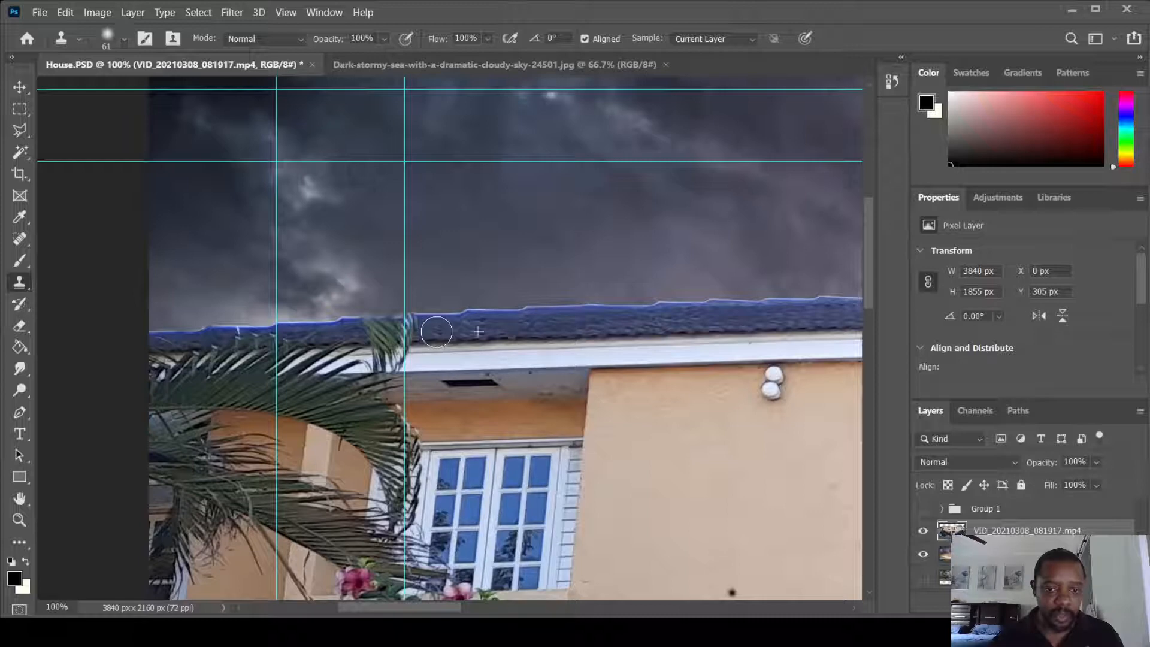
pyautogui.keyDown('alt'); pyautogui.click(436, 340); pyautogui.keyUp('alt')
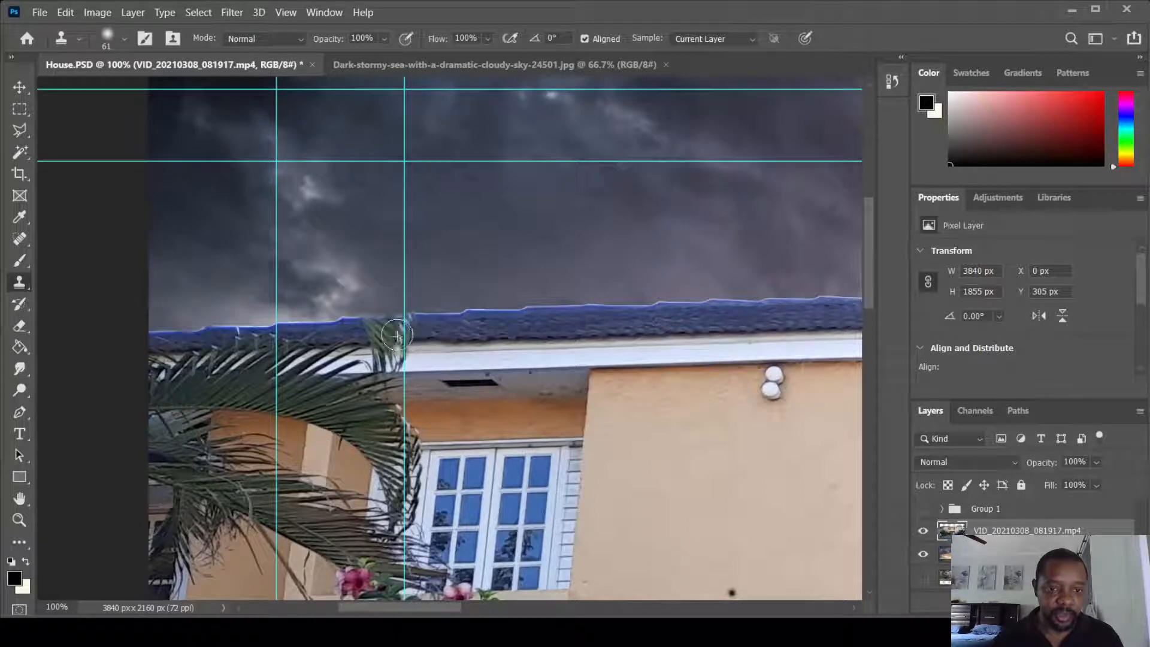
pyautogui.moveTo(393, 353); pyautogui.dragTo(379, 363)
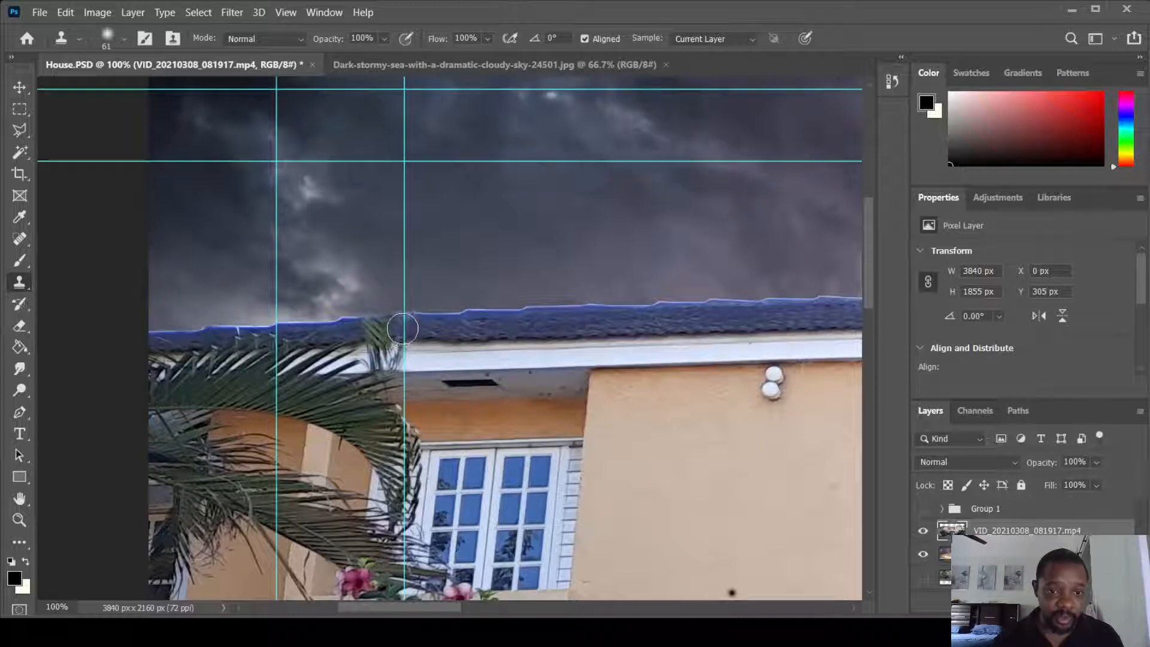
pyautogui.moveTo(399, 333)
pyautogui.mouseDown()
pyautogui.moveTo(345, 328)
pyautogui.moveTo(392, 344)
pyautogui.moveTo(371, 354)
pyautogui.moveTo(410, 360)
pyautogui.moveTo(371, 363)
pyautogui.moveTo(398, 367)
pyautogui.moveTo(383, 369)
pyautogui.moveTo(409, 360)
pyautogui.mouseUp()
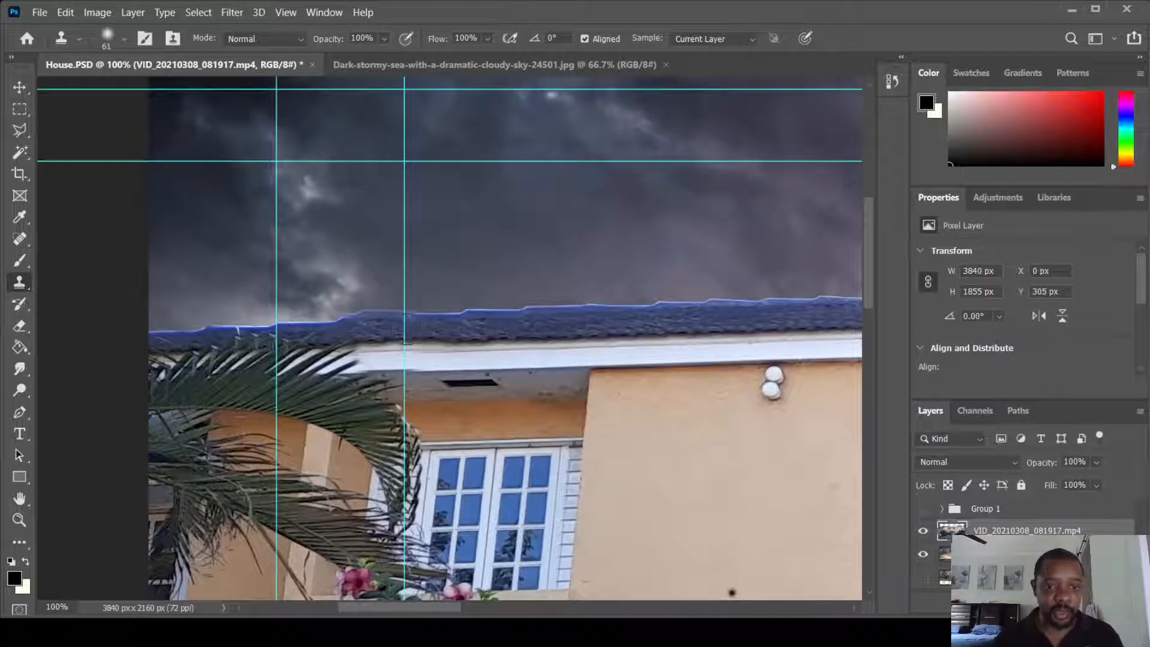
# Undo the last two clone strokes and re-clone the roof tiles and white trim over the palm frond tip at the roof edge
pyautogui.hotkey('ctrl', 'z')
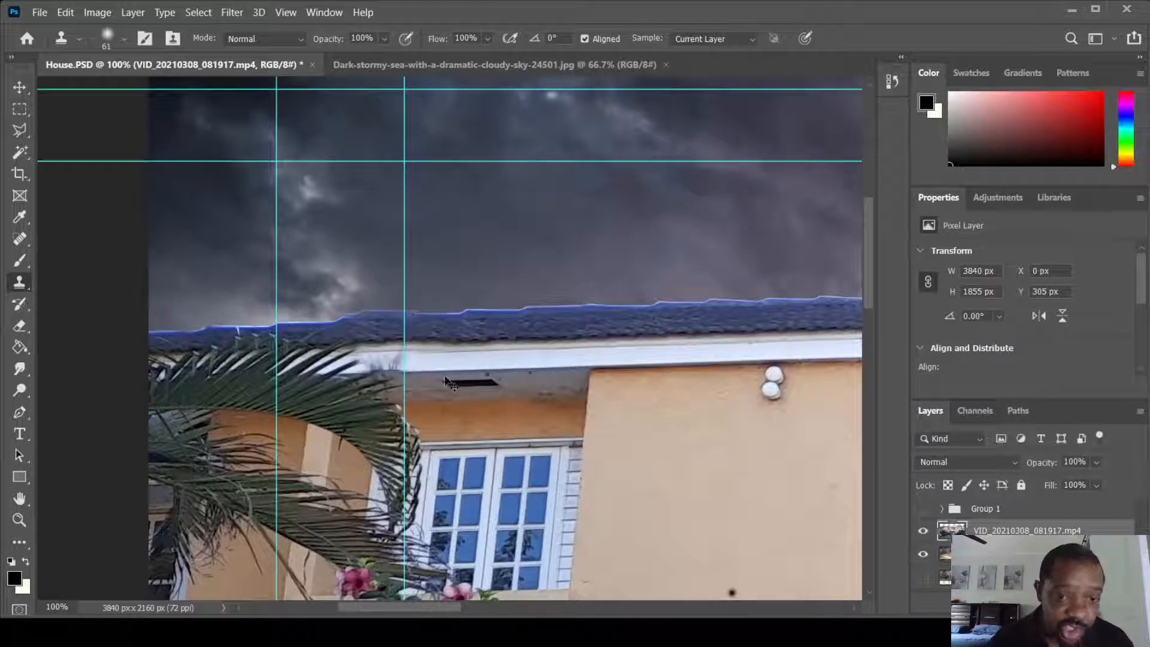
pyautogui.hotkey('ctrl', 'z')
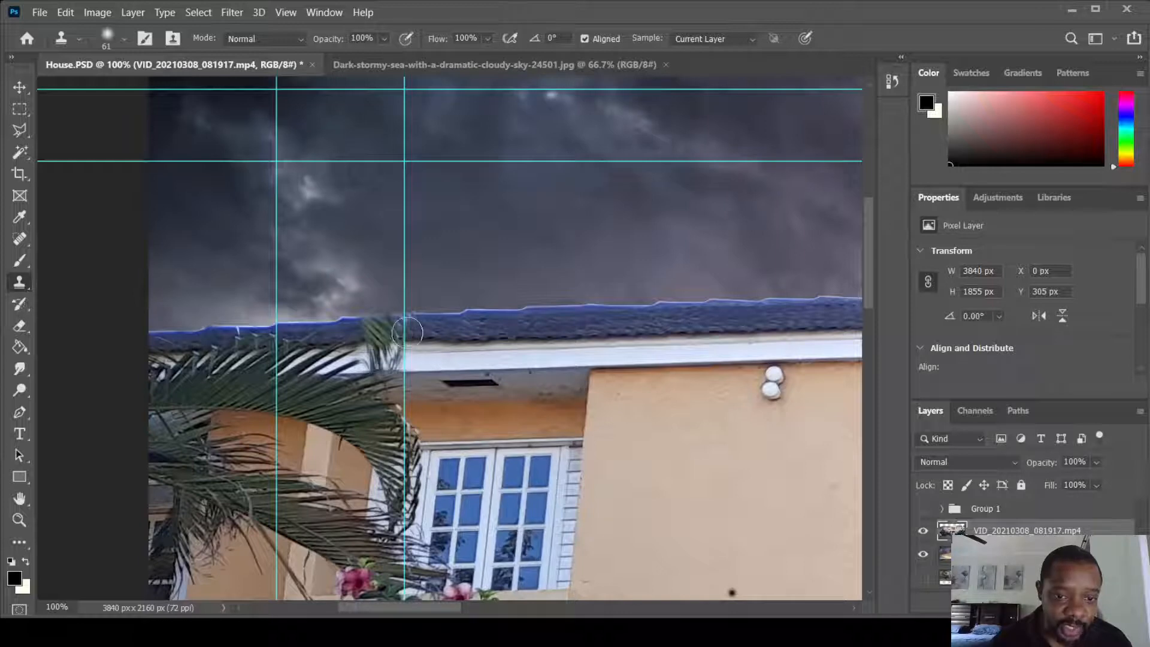
pyautogui.moveTo(408, 333)
pyautogui.mouseDown()
pyautogui.moveTo(363, 335)
pyautogui.moveTo(410, 332)
pyautogui.moveTo(375, 363)
pyautogui.moveTo(386, 375)
pyautogui.moveTo(373, 348)
pyautogui.mouseUp()
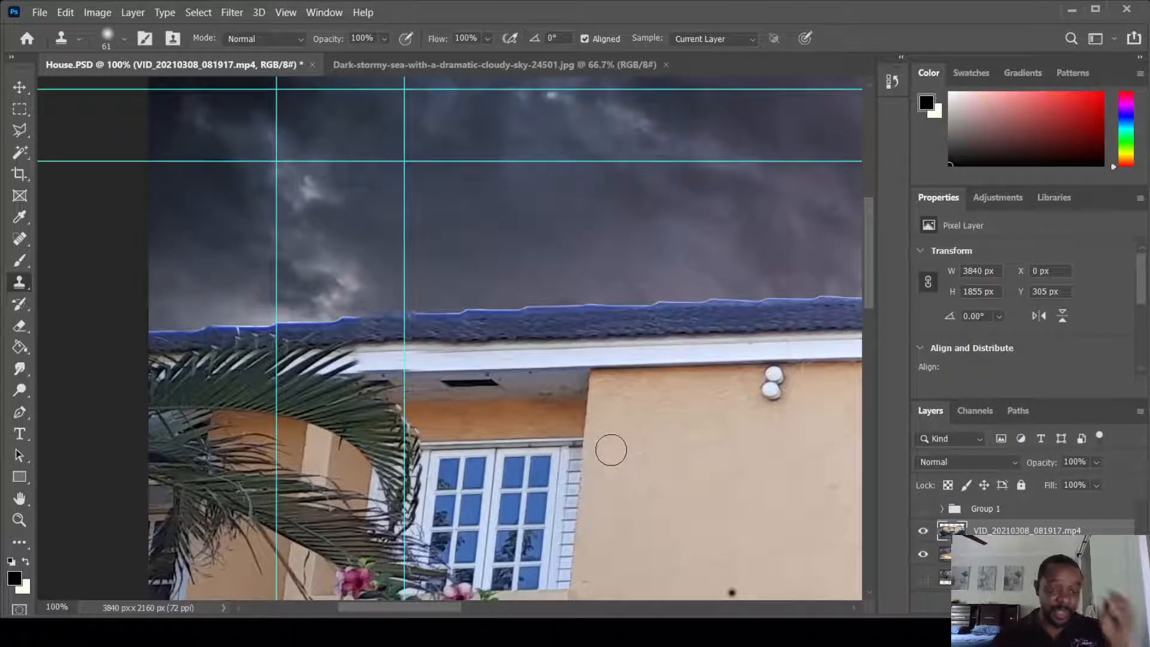
# Open the crack texture images Crack1.jfif, Crack2.jfif, Crack3.jfif, crack4.jpg and crack5.jpg
pyautogui.hotkey('ctrl', '-')
pyautogui.hotkey('ctrl', '-')
pyautogui.hotkey('ctrl', '-')
pyautogui.hotkey('ctrl', '-')
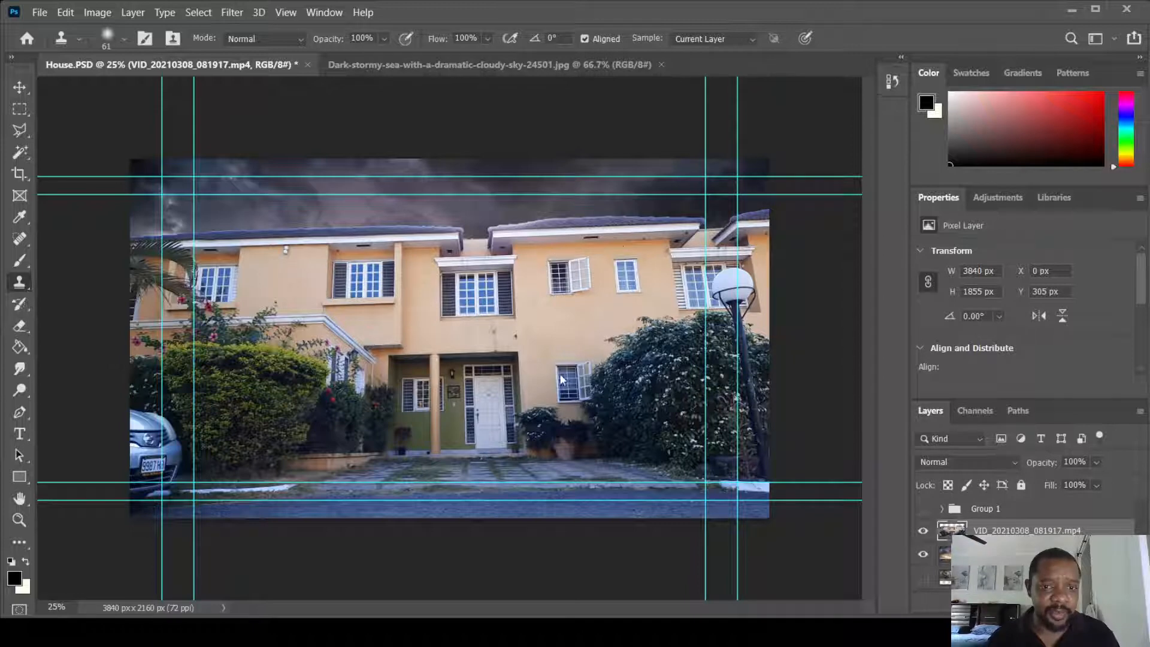
pyautogui.click(518, 402)
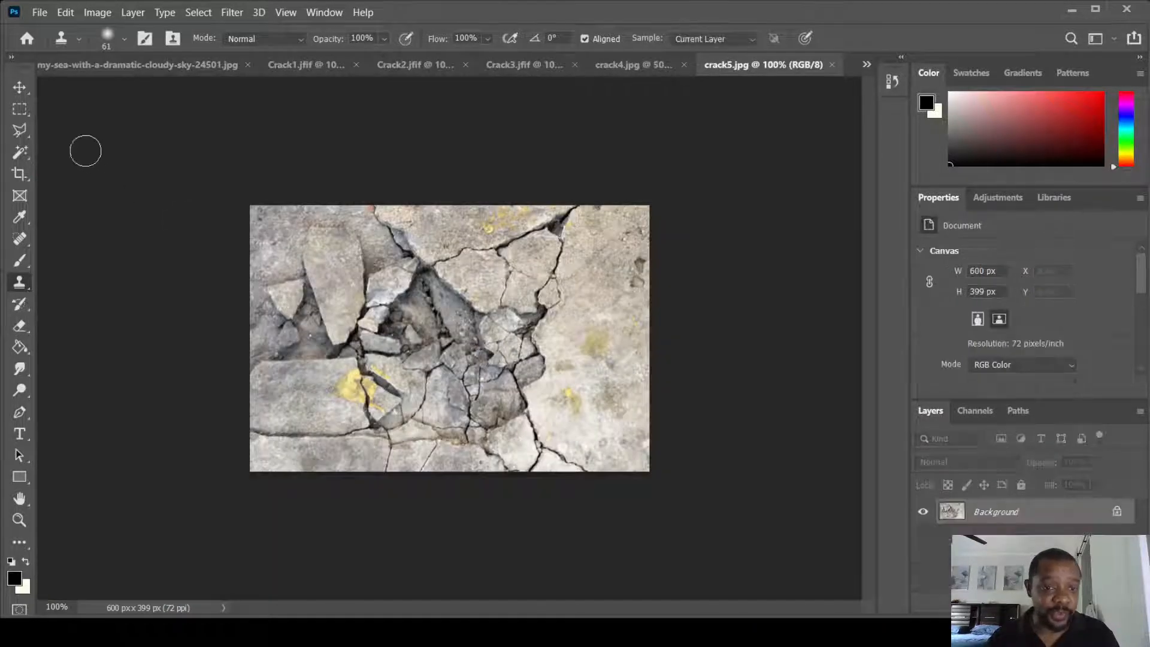
# Select and copy the whole Crack1.jfif image and paste it into House.PSD as a new layer
pyautogui.click(293, 64)
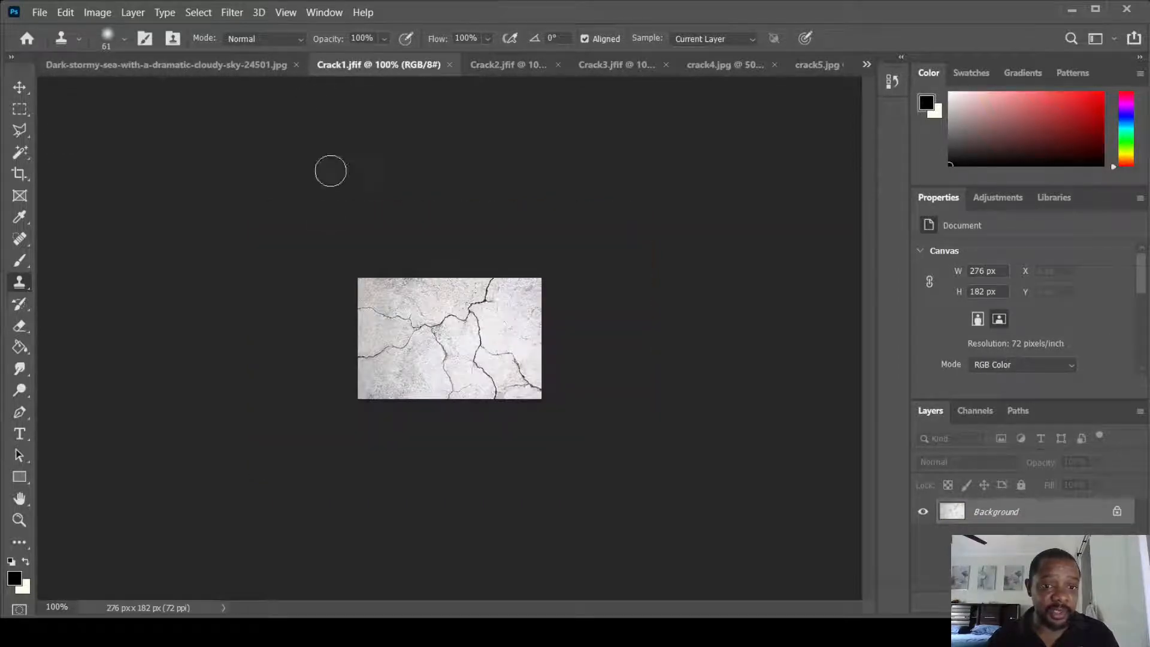
pyautogui.click(21, 110)
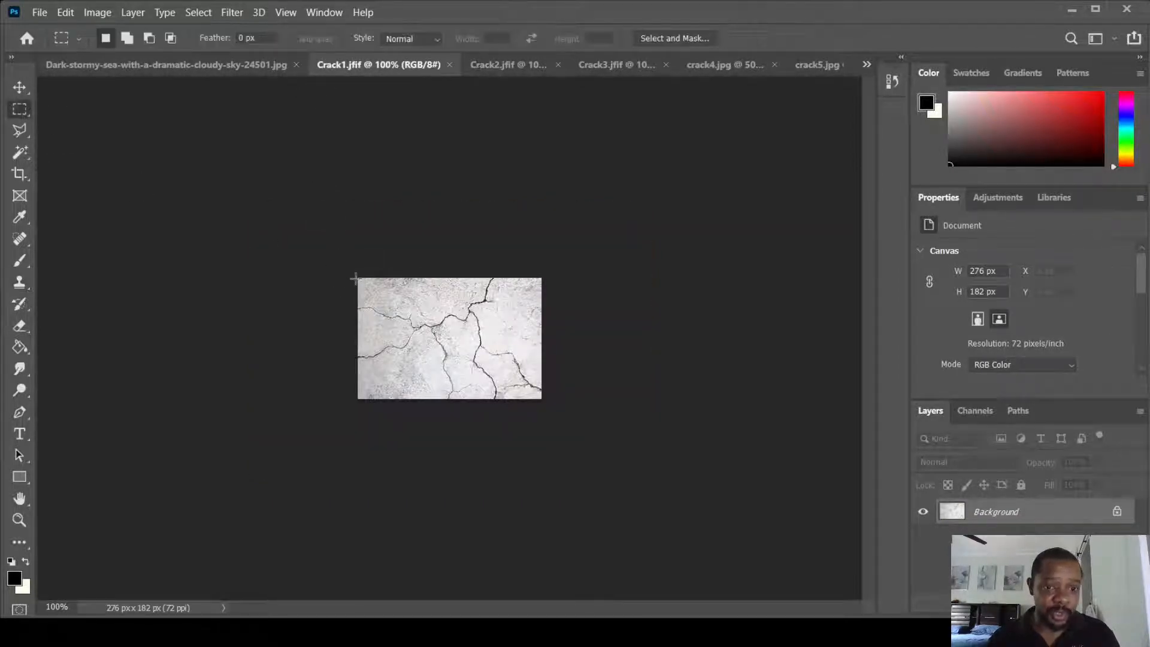
pyautogui.moveTo(357, 278); pyautogui.dragTo(547, 423)
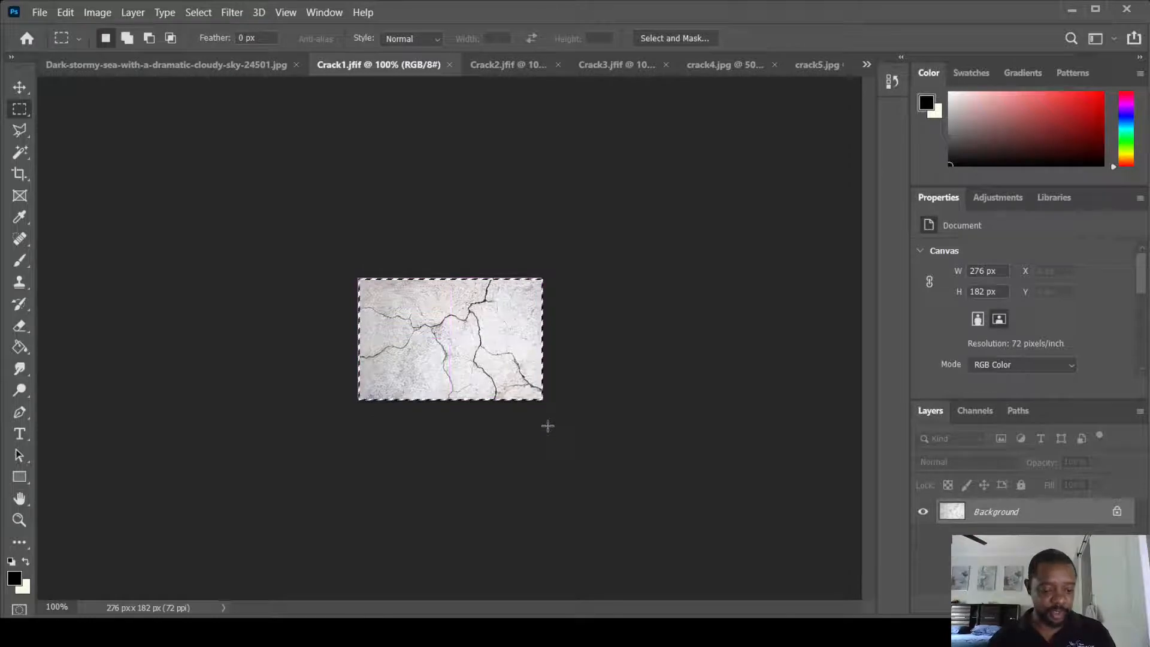
pyautogui.click(156, 73)
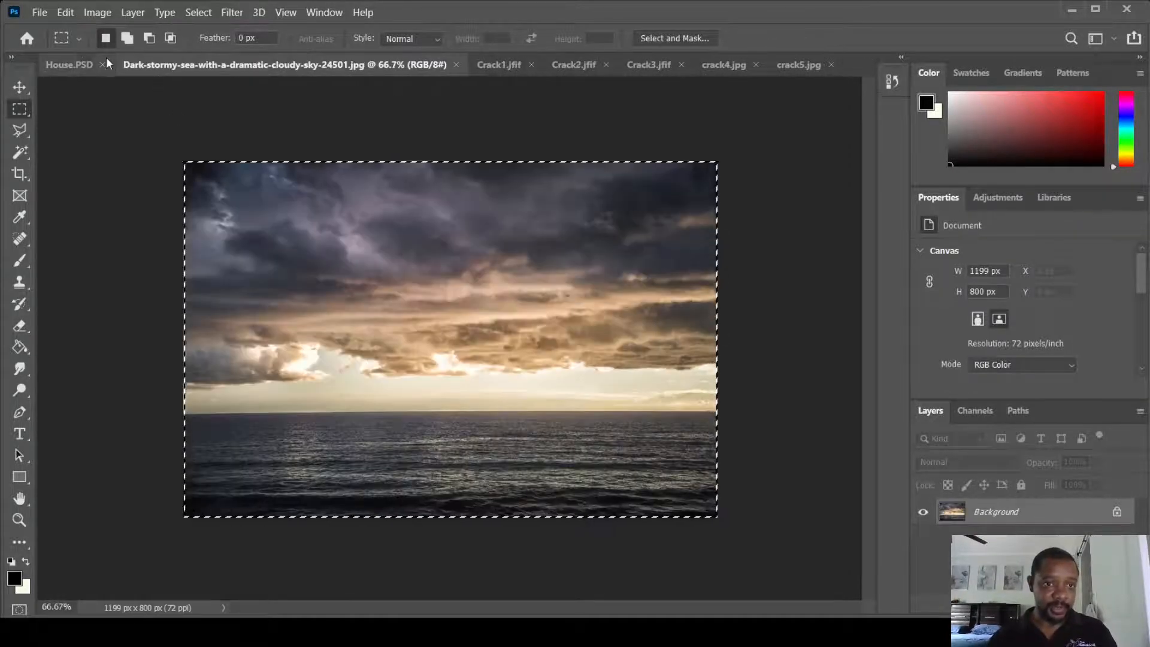
pyautogui.click(75, 63)
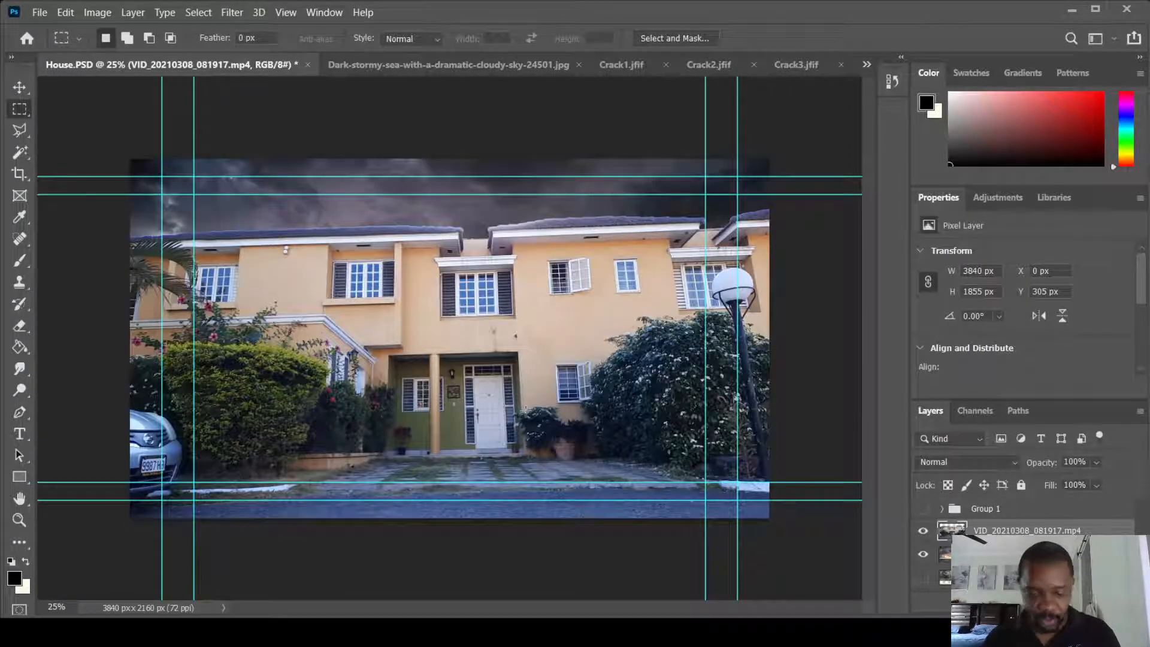
pyautogui.hotkey('ctrl', 'v')
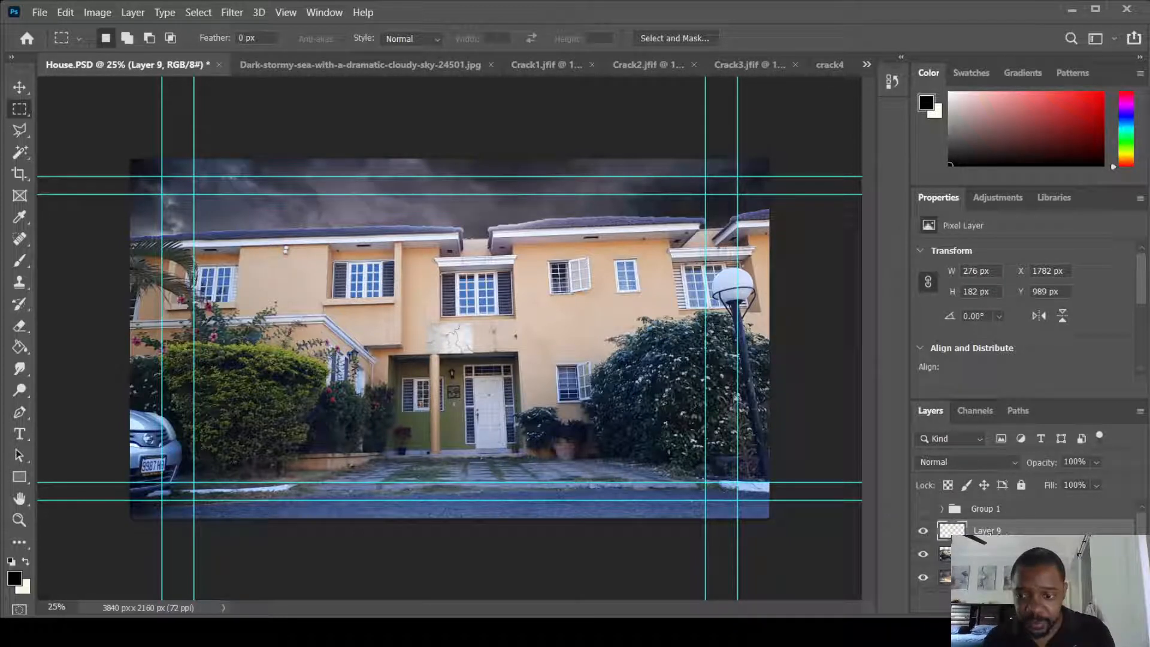
# Rename the pasted crack texture layer as Crack1
pyautogui.write('crack')
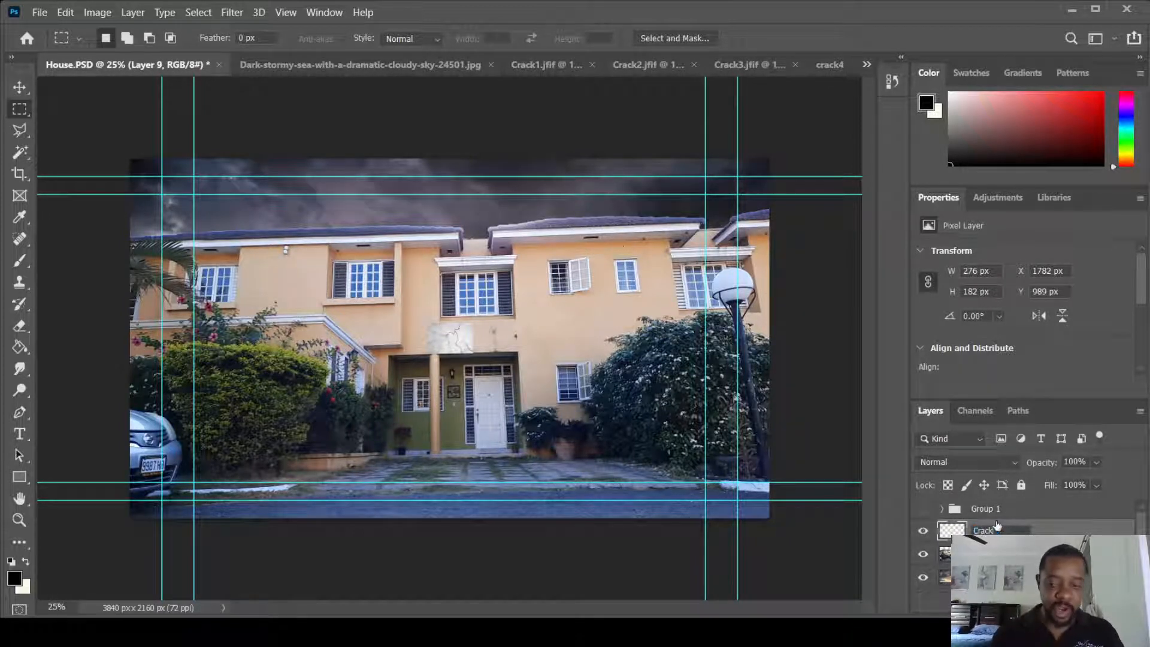
pyautogui.write('1')
pyautogui.press('Return')
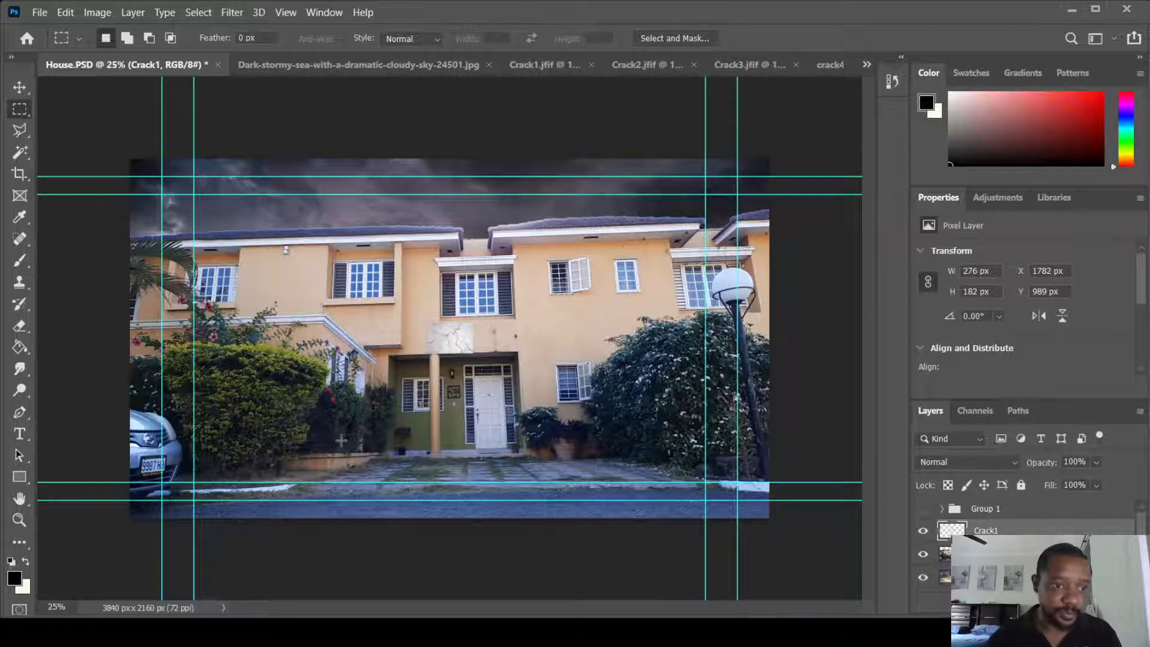
# Move the Crack1 texture onto the narrow upper wall strip beside the centre window and rotate it about 89°
pyautogui.click(27, 94)
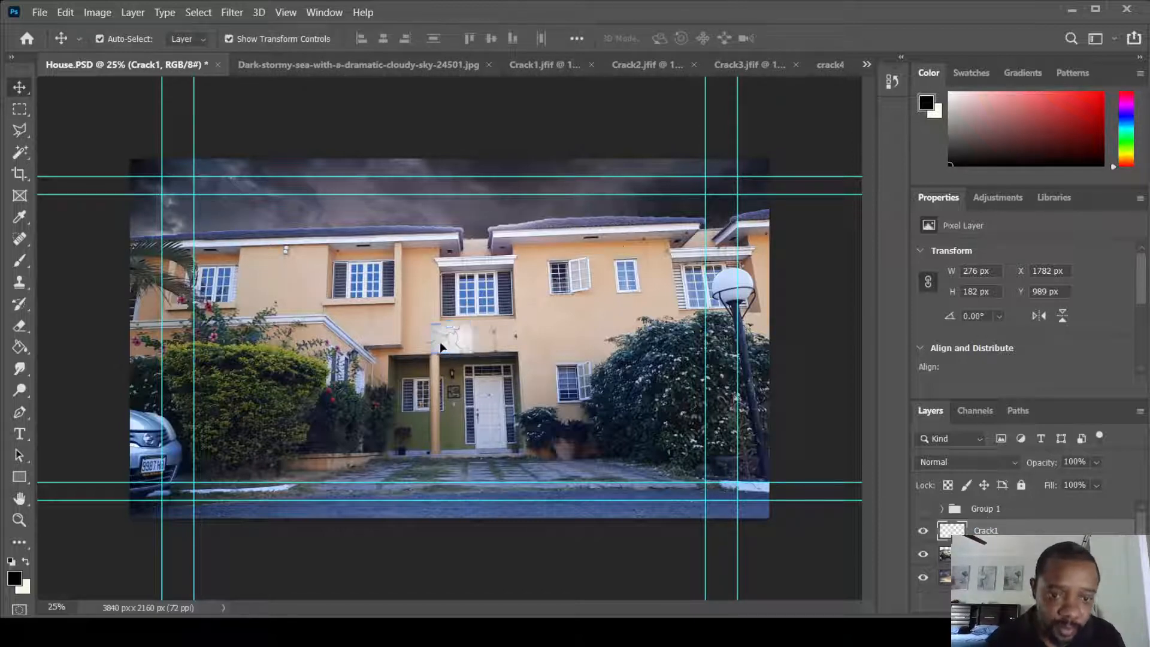
pyautogui.moveTo(441, 346); pyautogui.dragTo(415, 260)
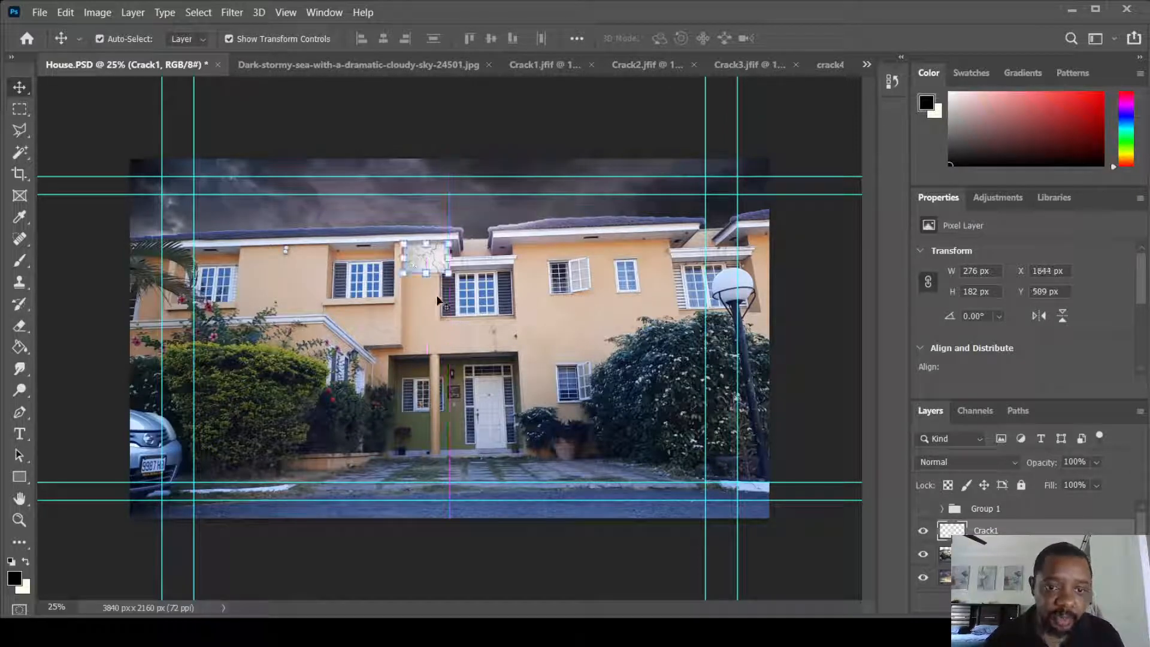
pyautogui.hotkey('ctrl', '+')
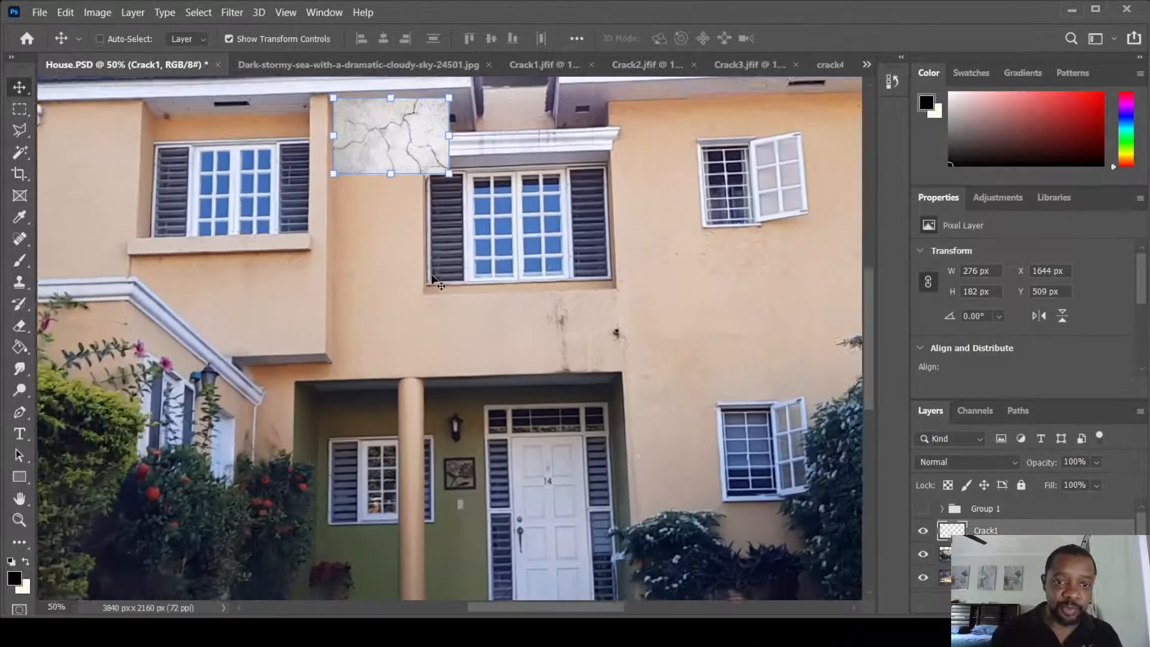
pyautogui.hotkey('ctrl', '+')
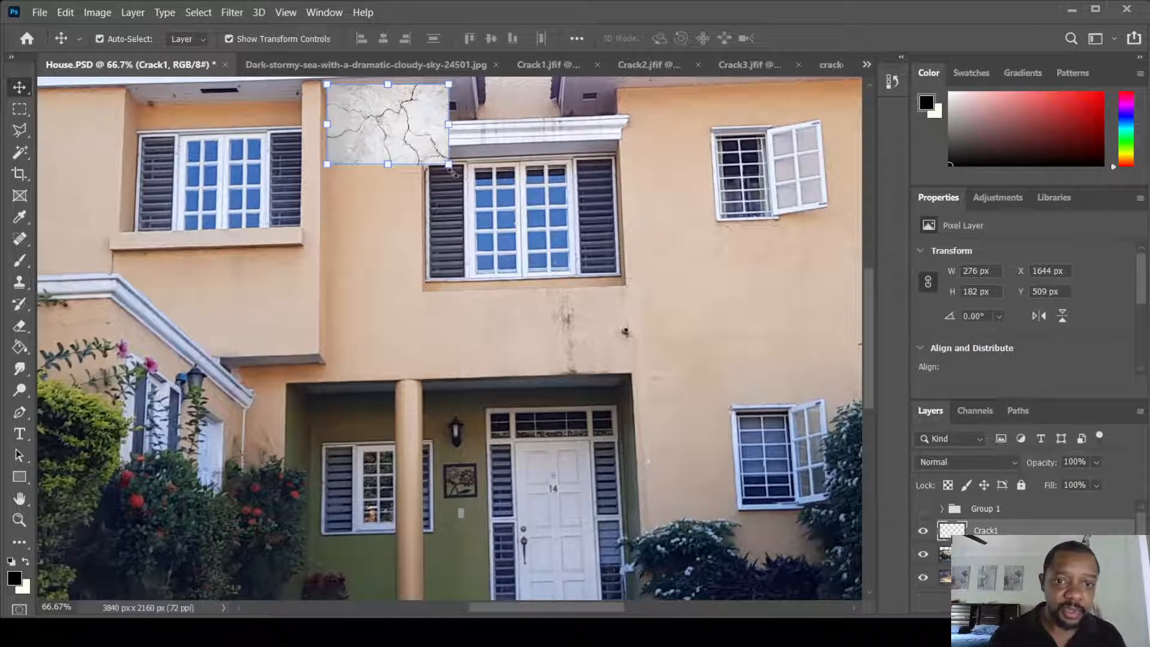
pyautogui.moveTo(454, 173); pyautogui.dragTo(319, 218)
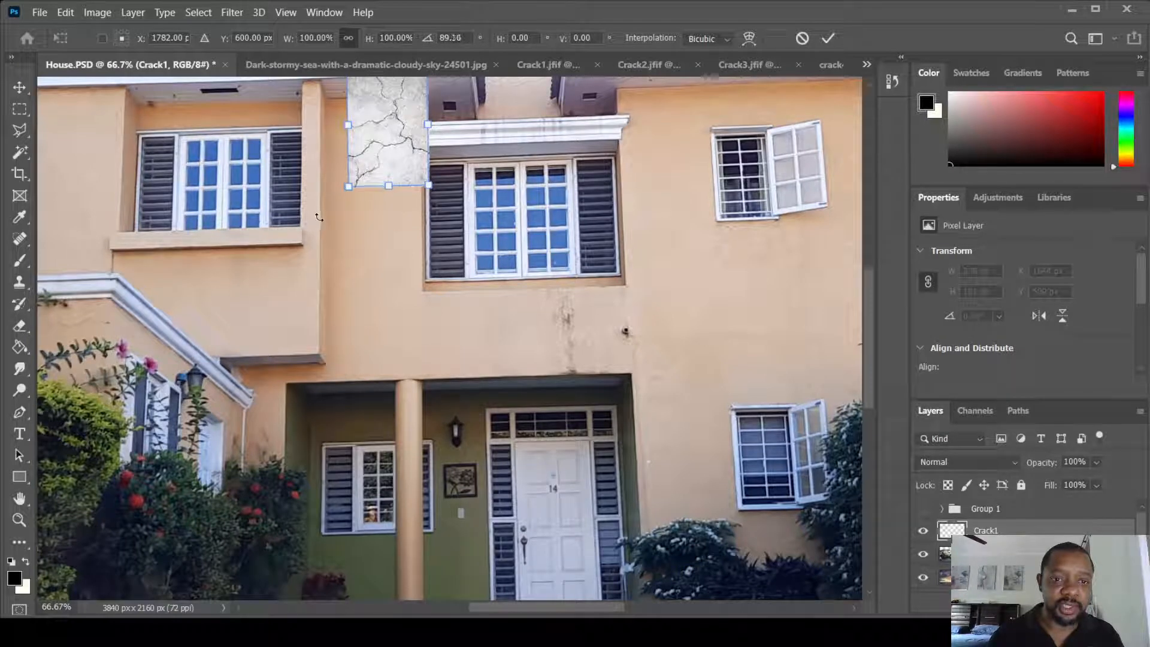
pyautogui.moveTo(381, 154); pyautogui.dragTo(365, 176)
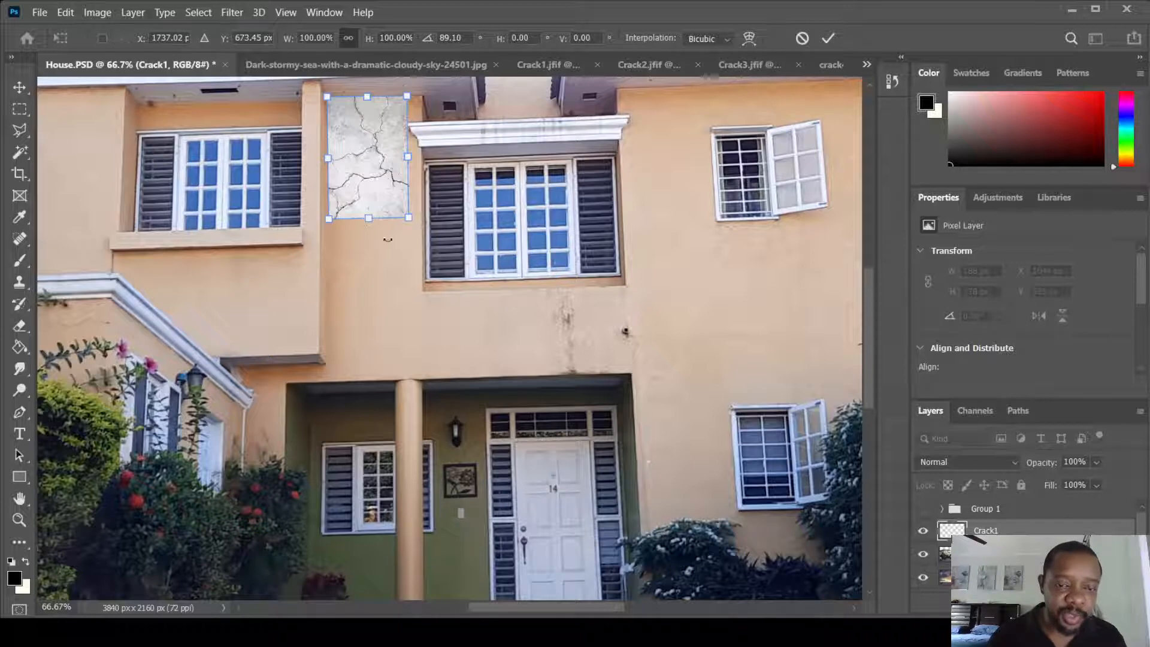
# Distort the Crack1 texture's corners to cover the wall strip from the eaves toward the porch, about 218 by 620 px
pyautogui.scroll(3, 397, 227)
pyautogui.scroll(2, 396, 228)
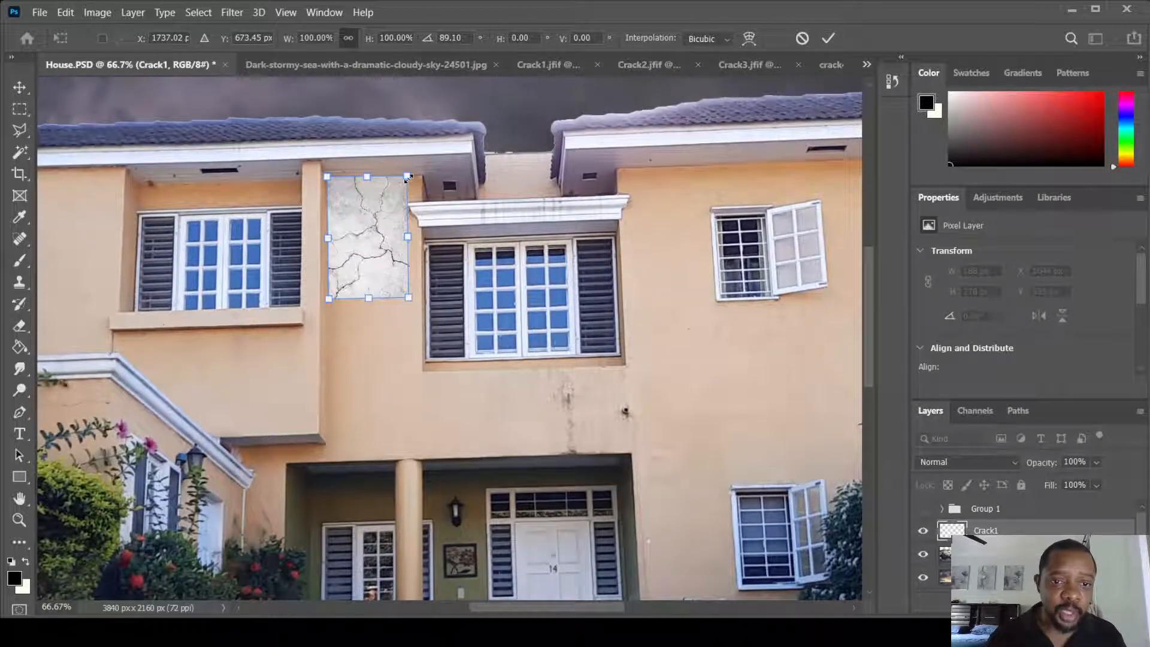
pyautogui.moveTo(408, 177); pyautogui.dragTo(425, 175)
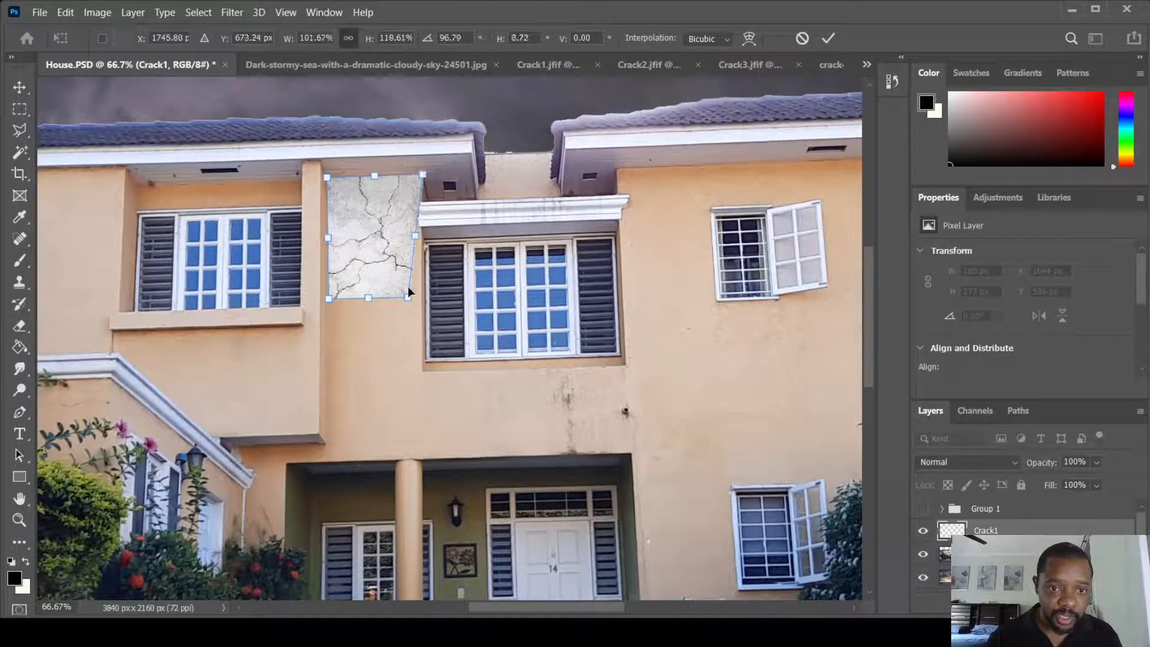
pyautogui.moveTo(408, 295); pyautogui.dragTo(376, 443)
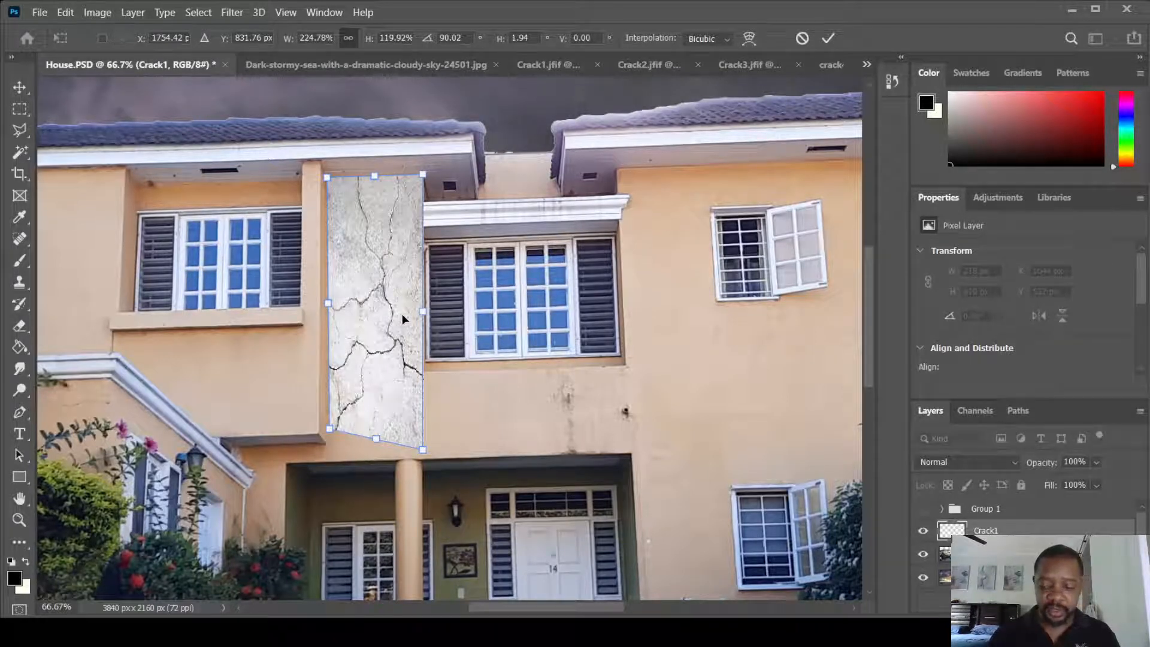
pyautogui.press('Return')
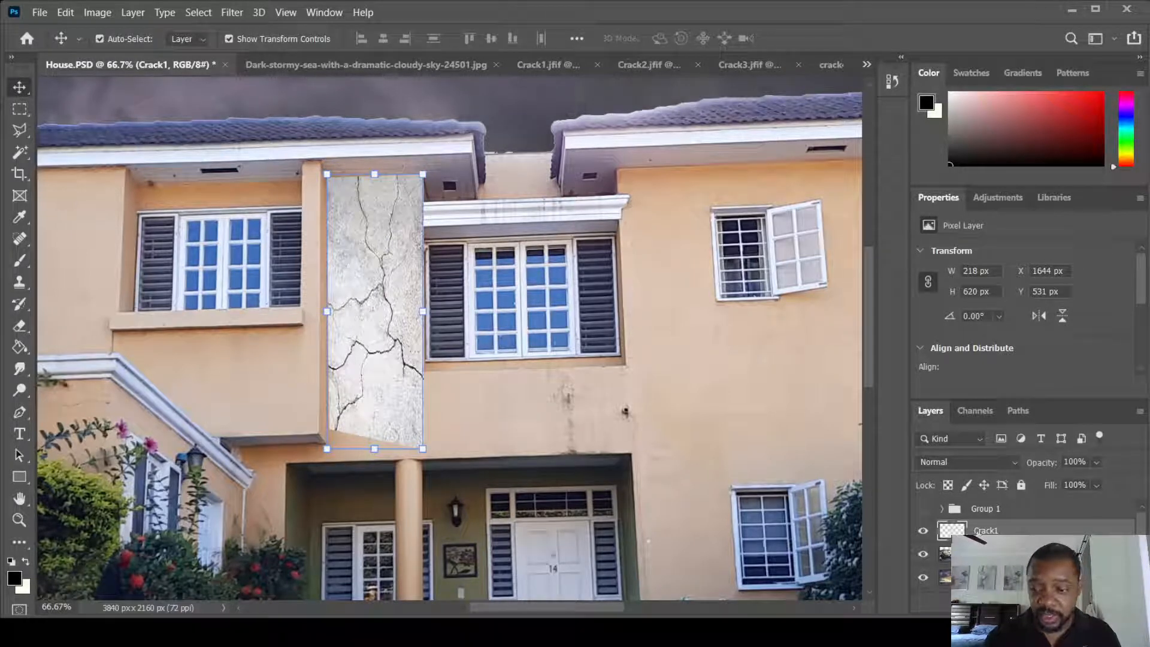
# Set the Crack1 layer's blend mode to Multiply in its layer style
pyautogui.doubleClick(983, 531)
pyautogui.doubleClick(1052, 531)
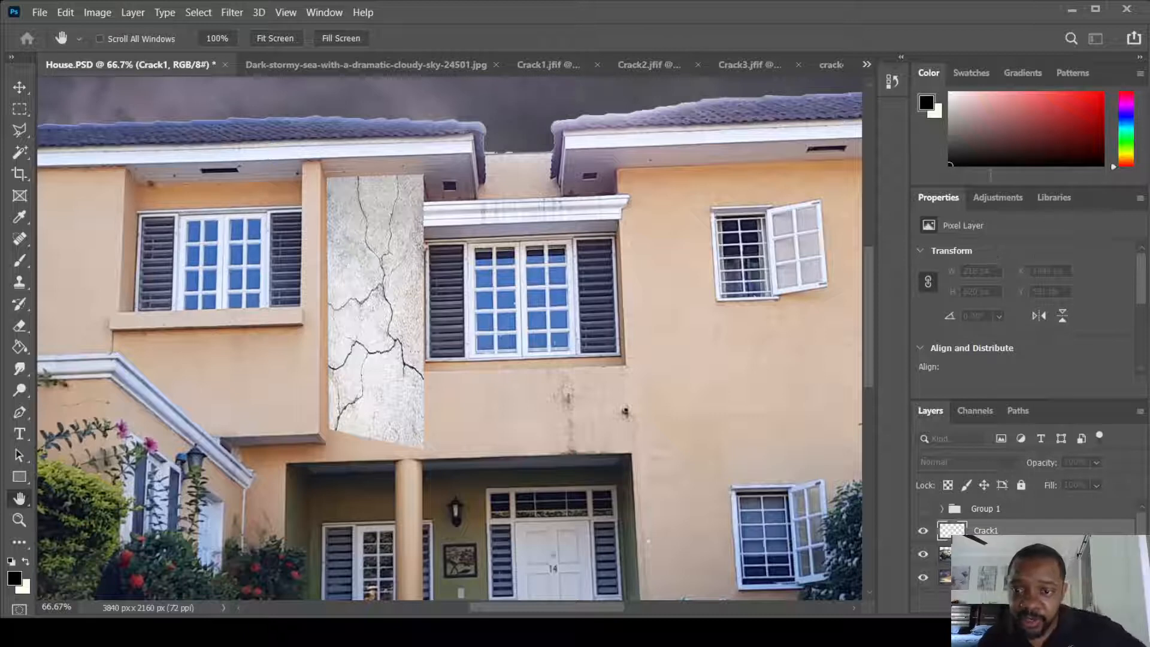
pyautogui.click(945, 120)
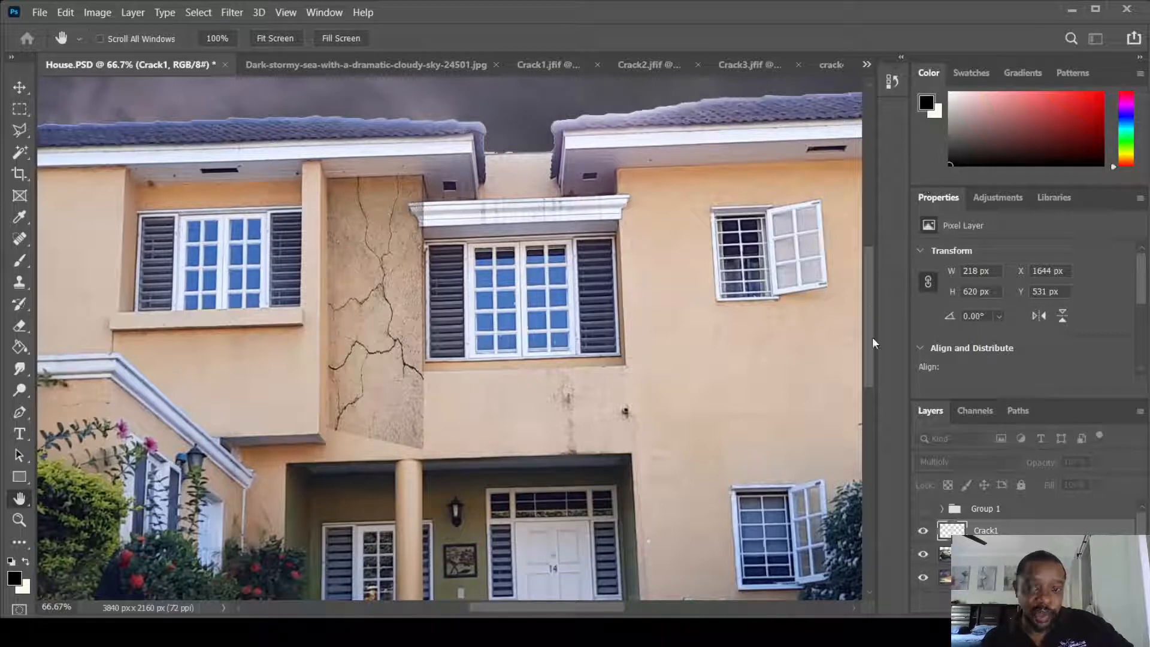
# Stretch the Crack1 texture's lower corners to the porch edge, about 223 by 652 px, and set its blend mode to Color Burn
pyautogui.press('v')
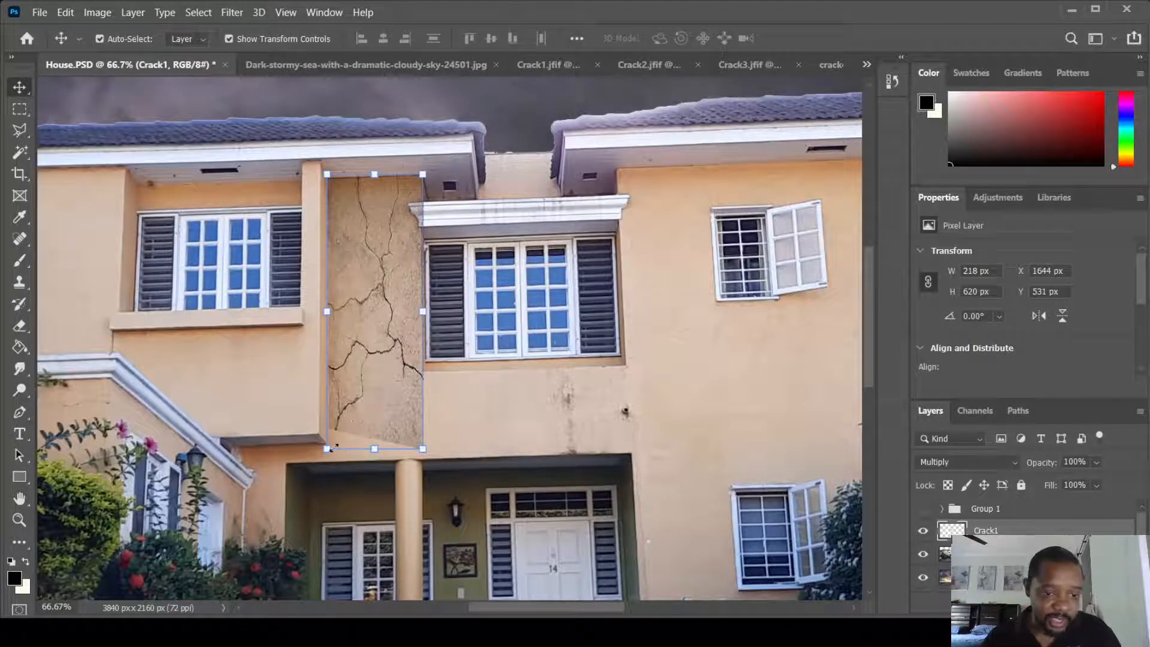
pyautogui.moveTo(325, 448); pyautogui.dragTo(322, 488)
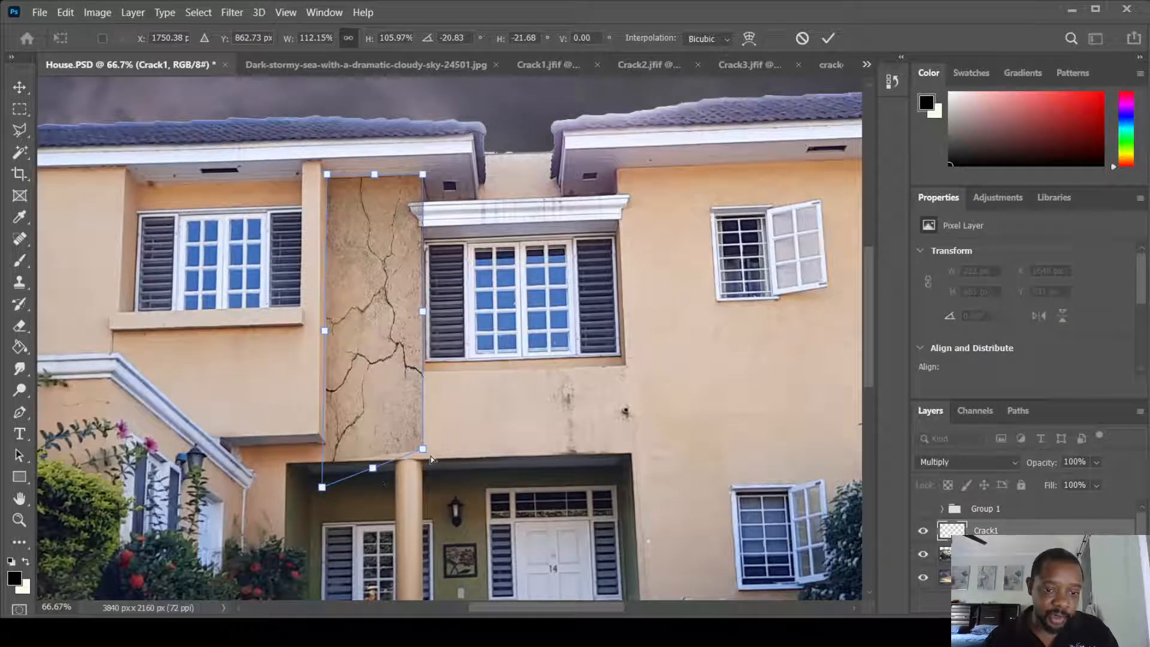
pyautogui.moveTo(423, 448); pyautogui.dragTo(423, 459)
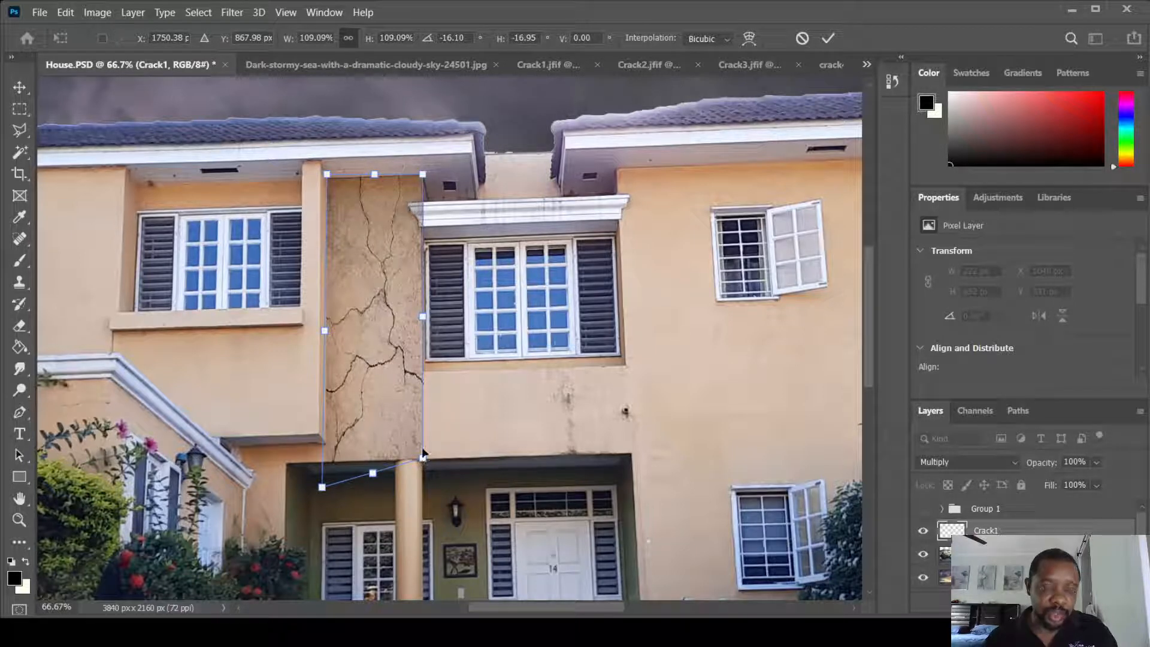
pyautogui.press('Return')
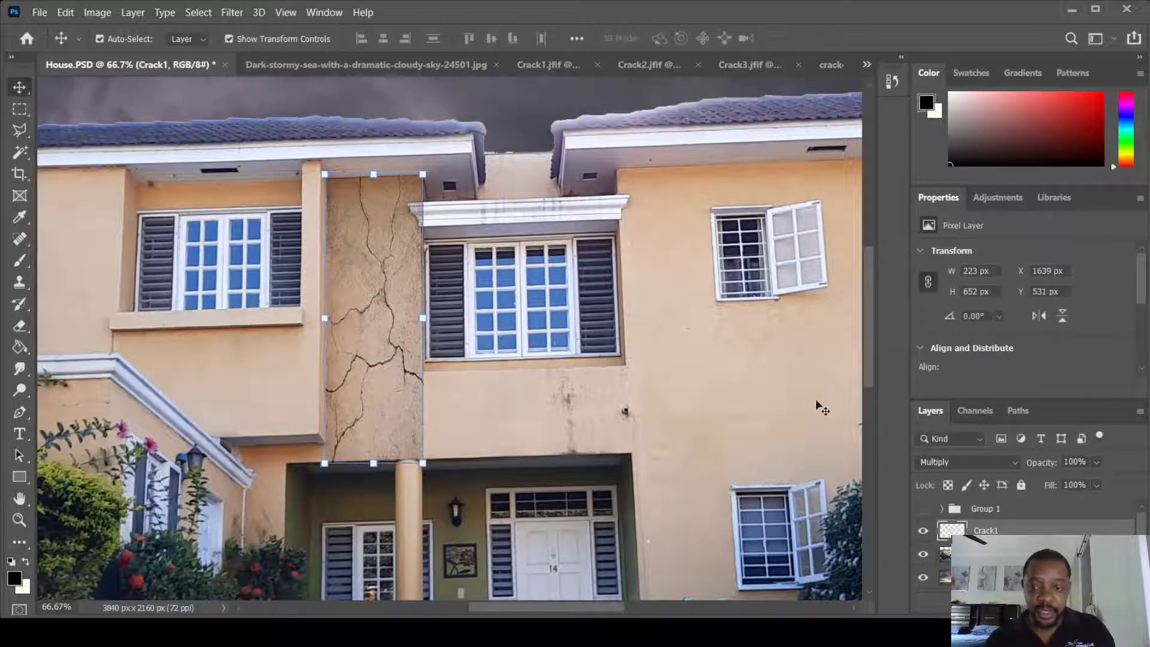
pyautogui.press('space')
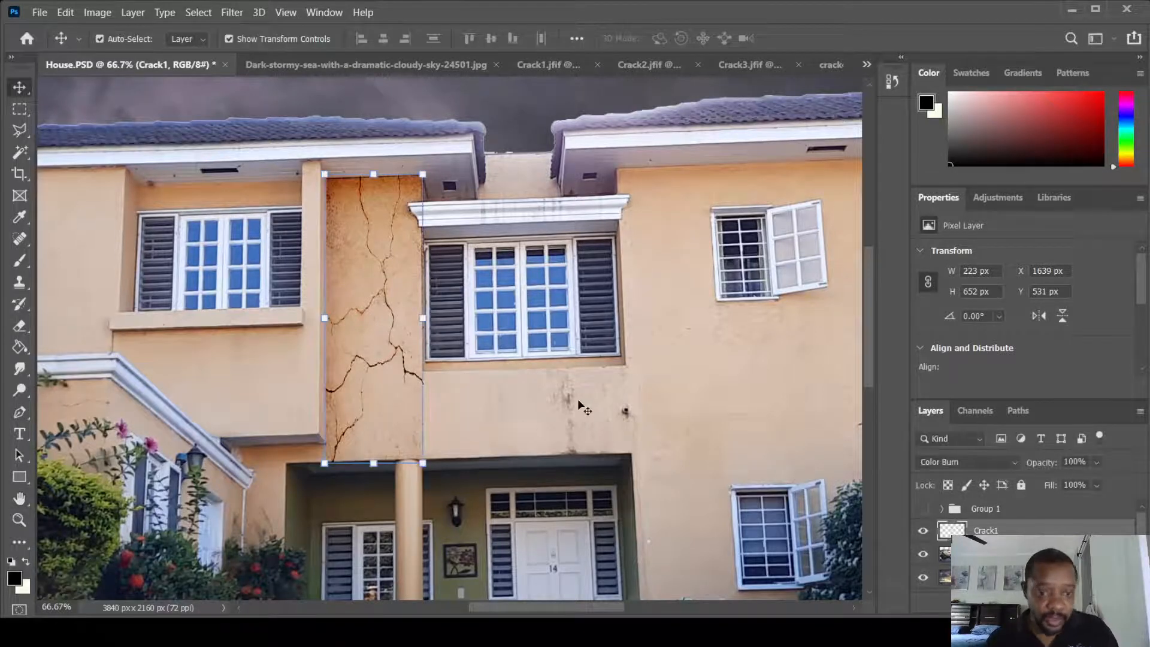
# Copy the whole Crack2.jfif image into House.PSD and place it on the wall directly below the centre upper window
pyautogui.click(555, 64)
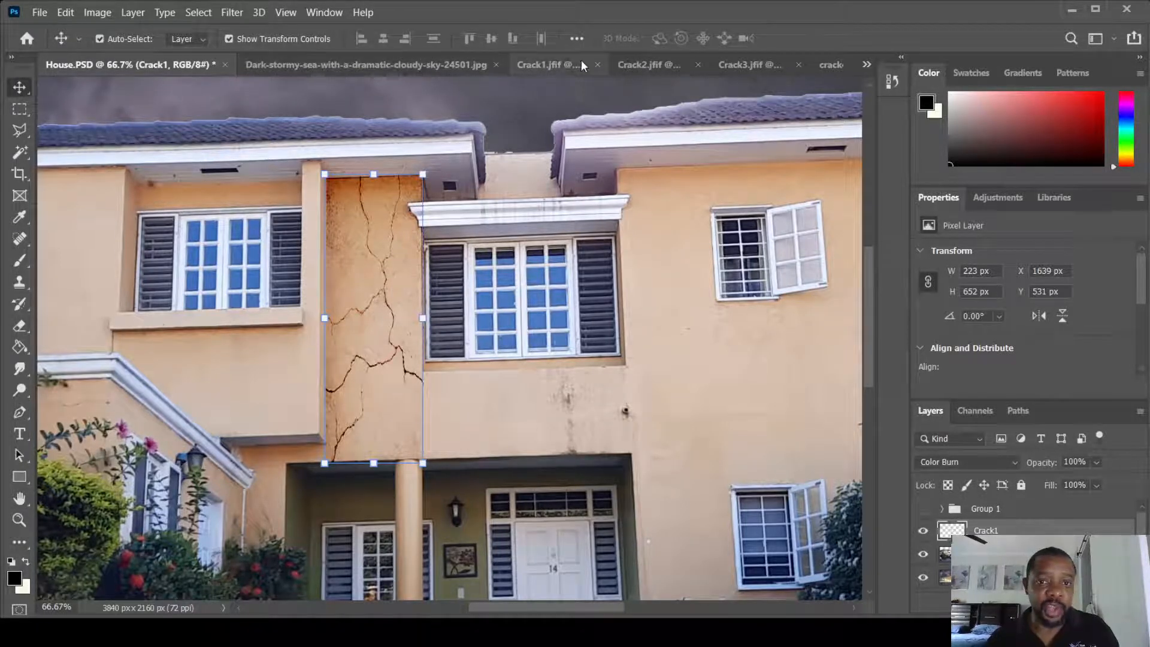
pyautogui.click(643, 67)
pyautogui.press('m')
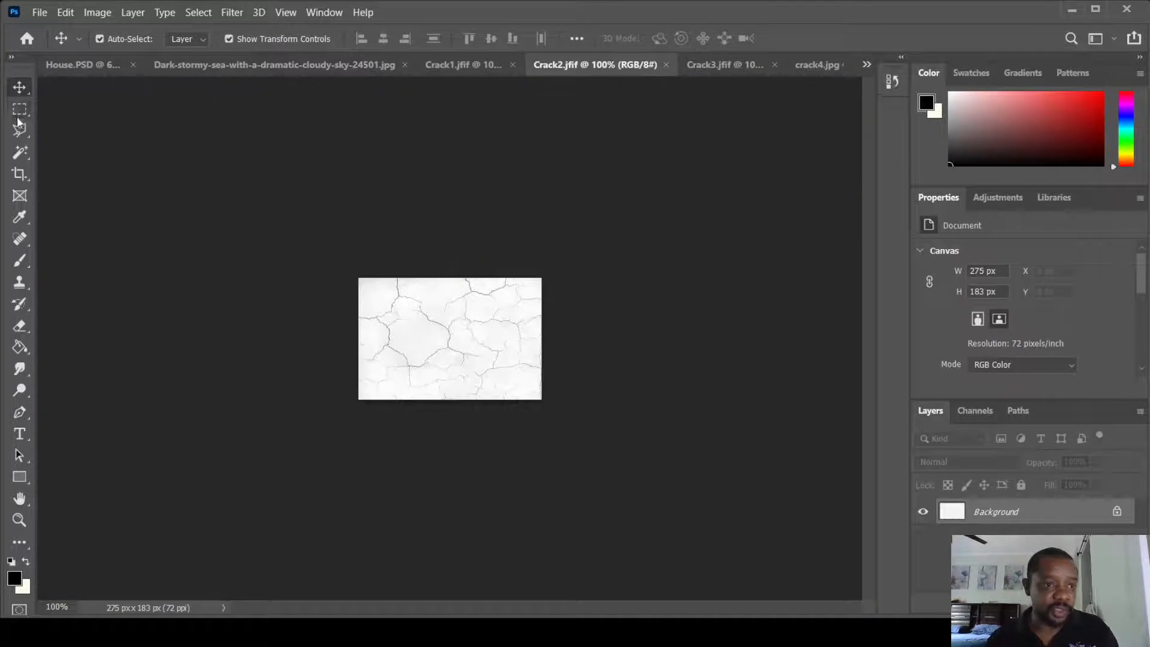
pyautogui.moveTo(347, 271); pyautogui.dragTo(578, 437)
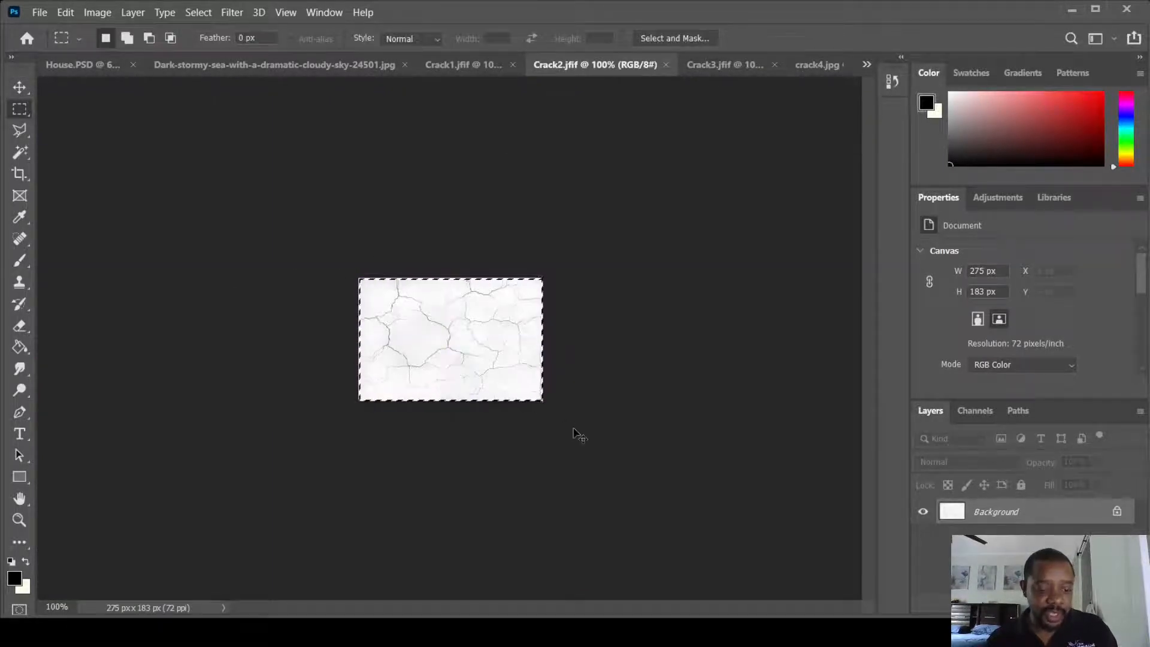
pyautogui.click(90, 66)
pyautogui.hotkey('ctrl', 'v')
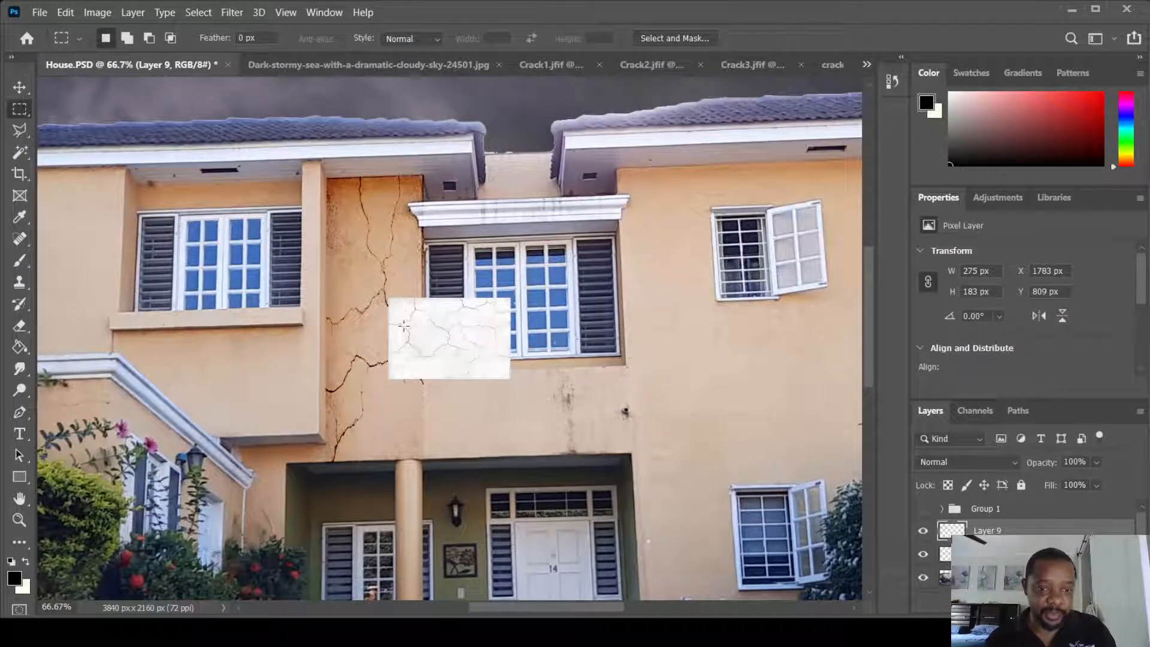
pyautogui.click(19, 88)
pyautogui.moveTo(402, 339); pyautogui.dragTo(441, 413)
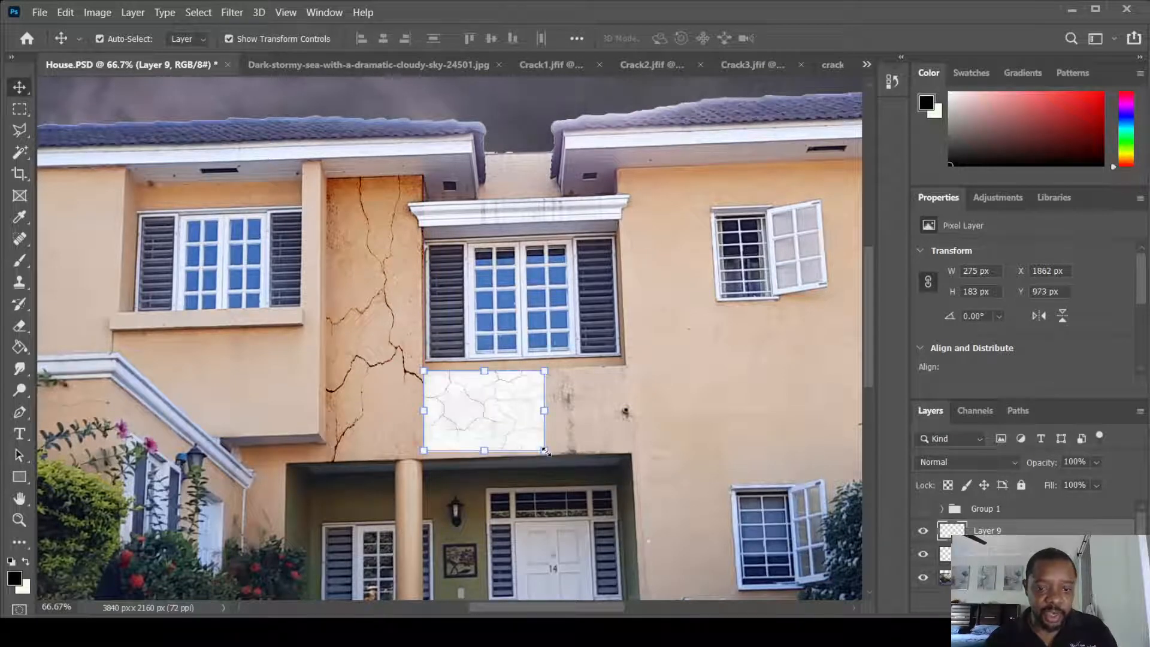
# Distort the Crack2 texture's corners to fill the wall panel below the centre upper window, about 476 by 213 px
pyautogui.moveTo(547, 453); pyautogui.dragTo(636, 457)
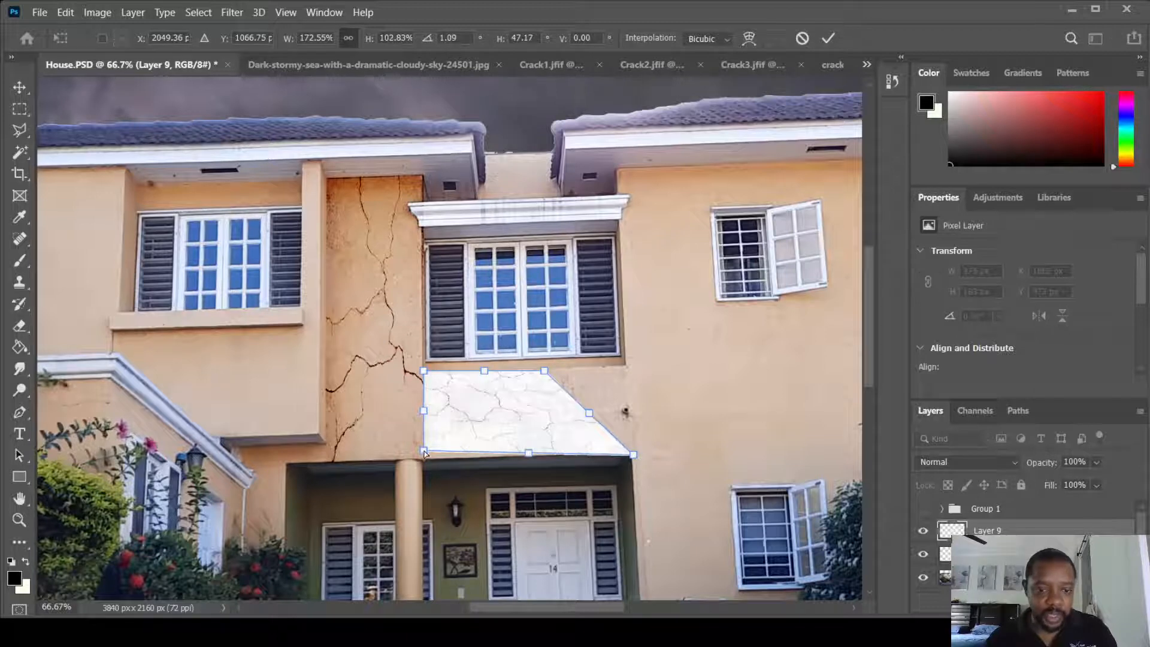
pyautogui.moveTo(424, 451); pyautogui.dragTo(424, 459)
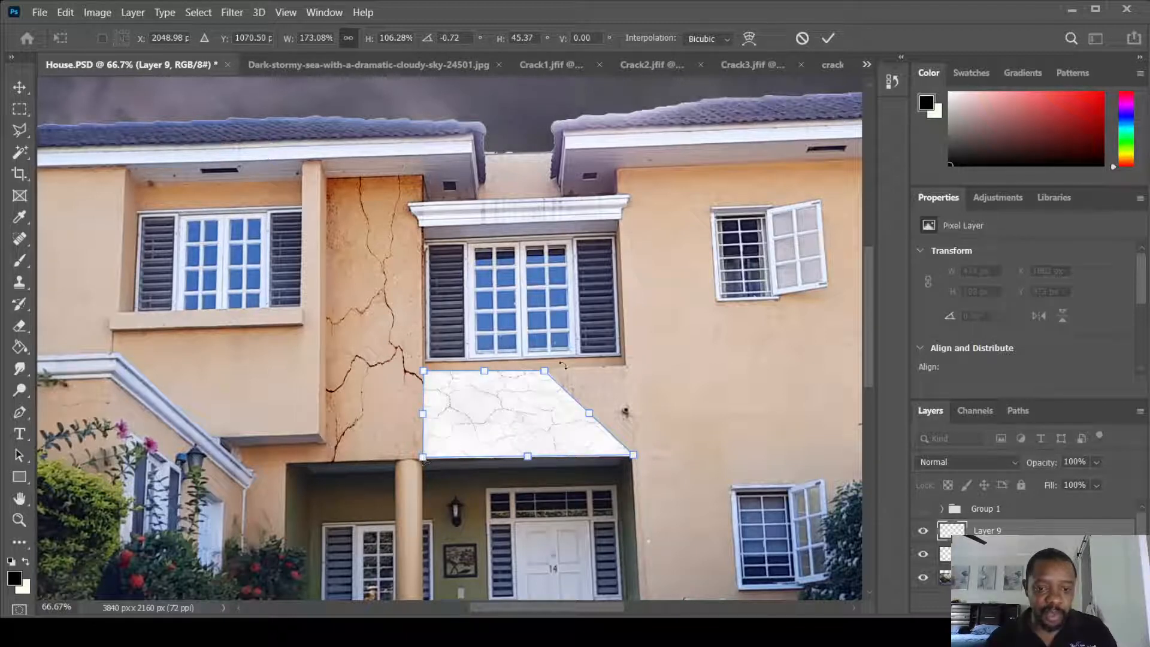
pyautogui.moveTo(546, 374); pyautogui.dragTo(629, 365)
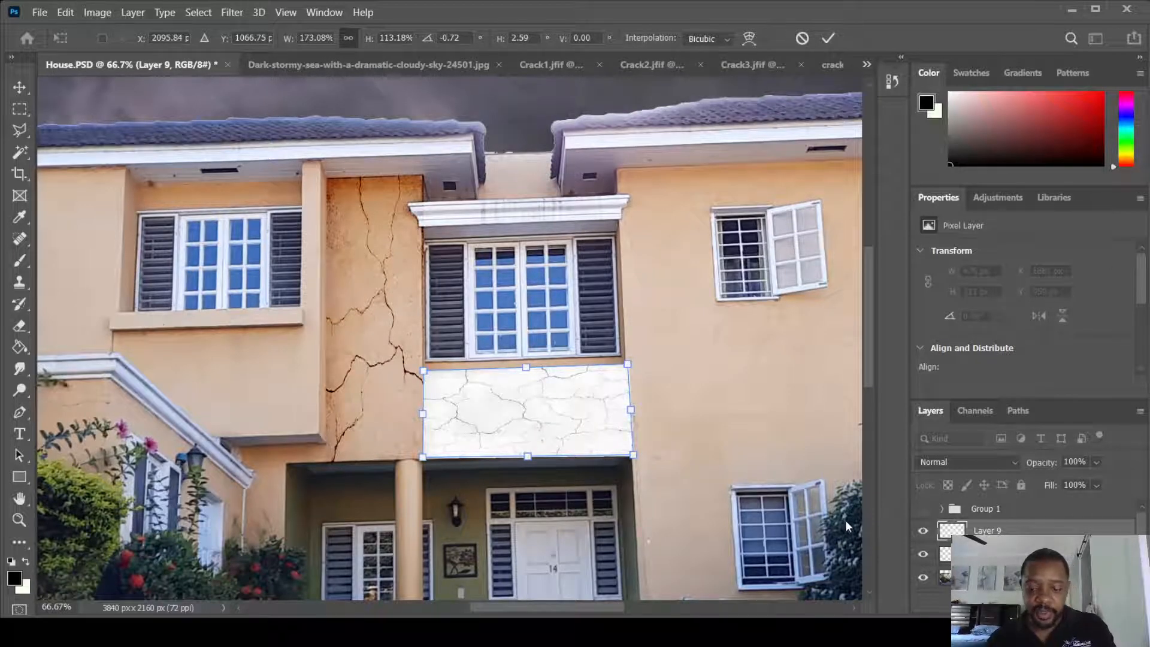
pyautogui.press('Return')
# Try successive blend modes on the Crack2 texture layer and settle on Multiply
pyautogui.press('h')
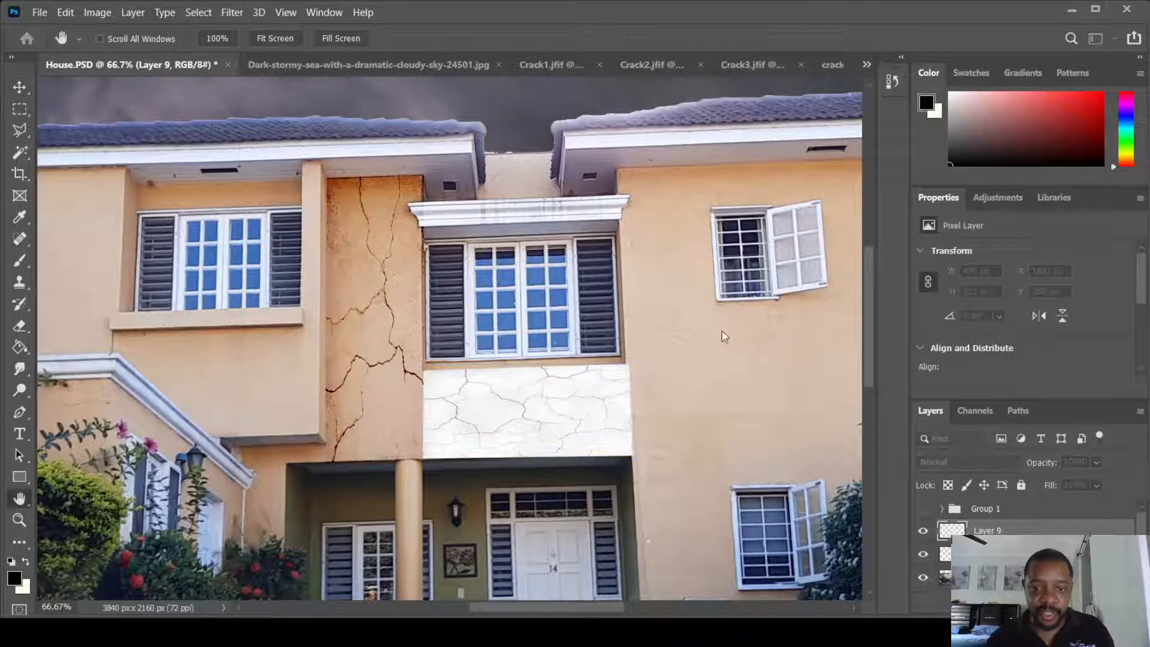
pyautogui.hotkey('shift', 'alt', 'm')
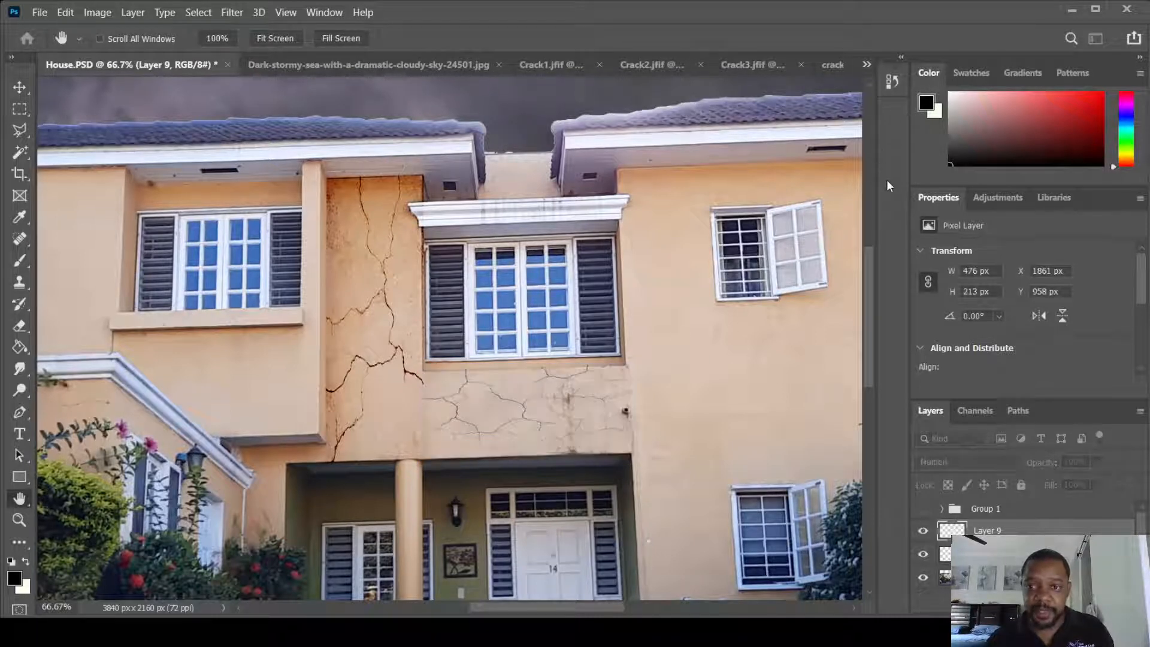
pyautogui.hotkey('shift', '+')
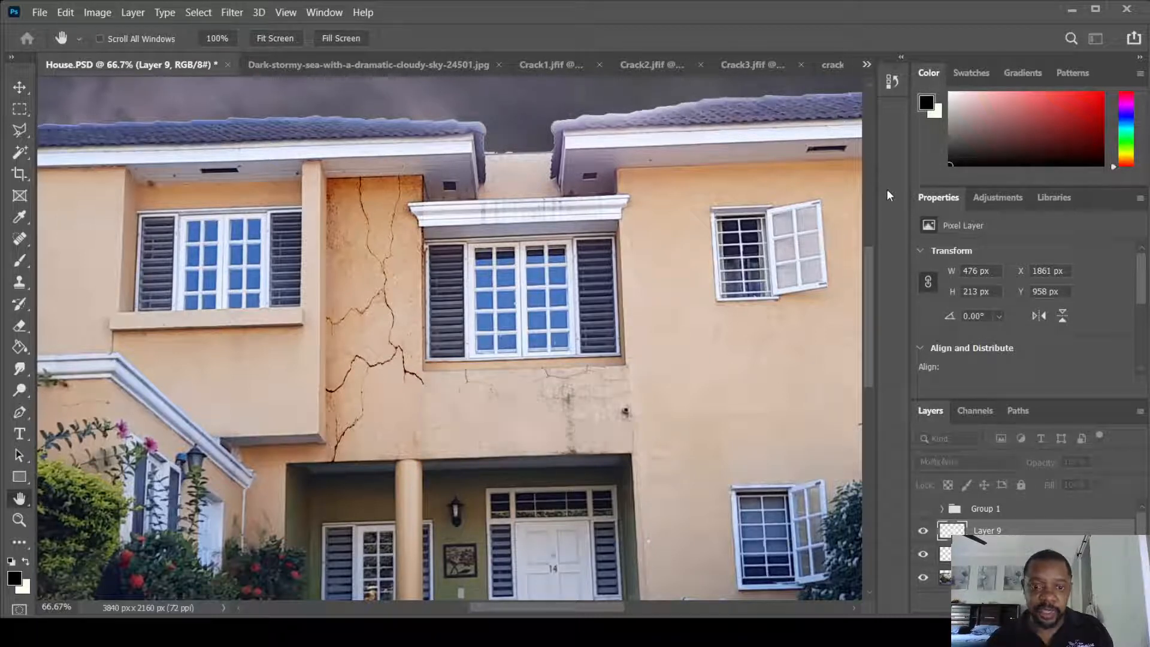
pyautogui.hotkey('shift', '+')
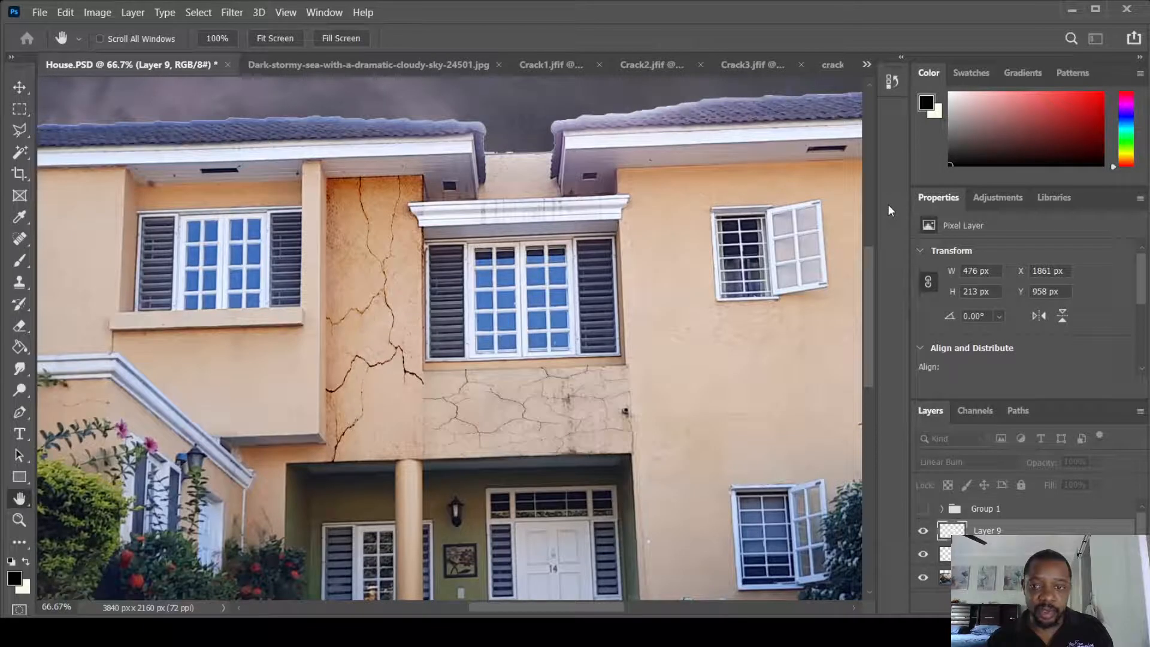
pyautogui.hotkey('shift', '+')
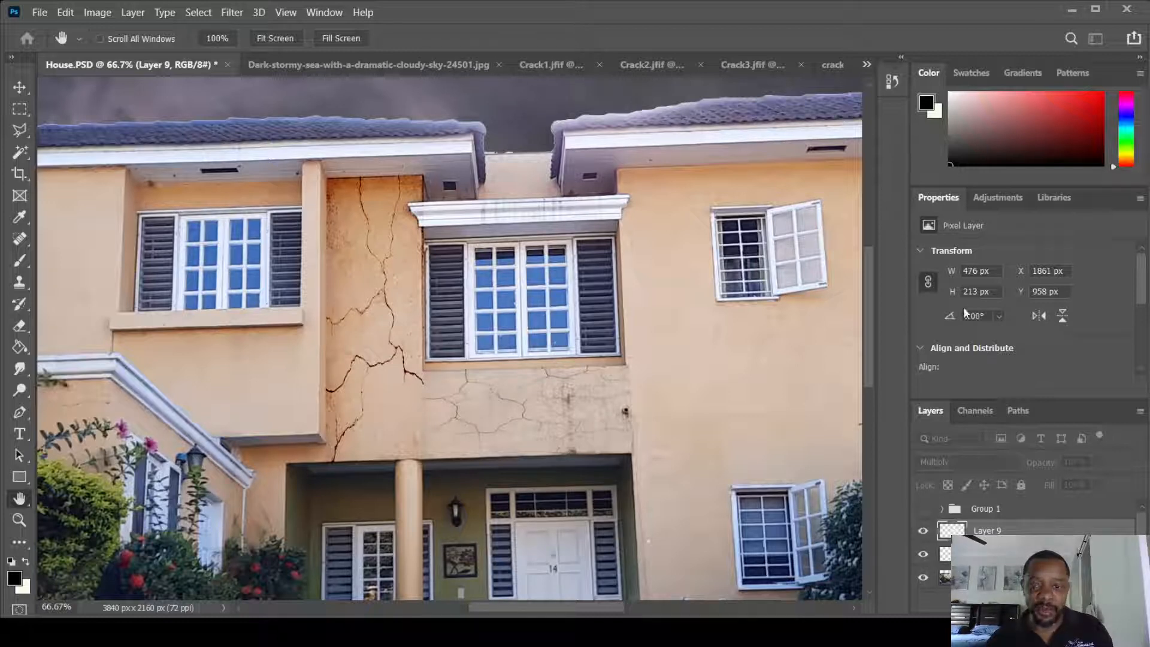
pyautogui.click(1125, 82)
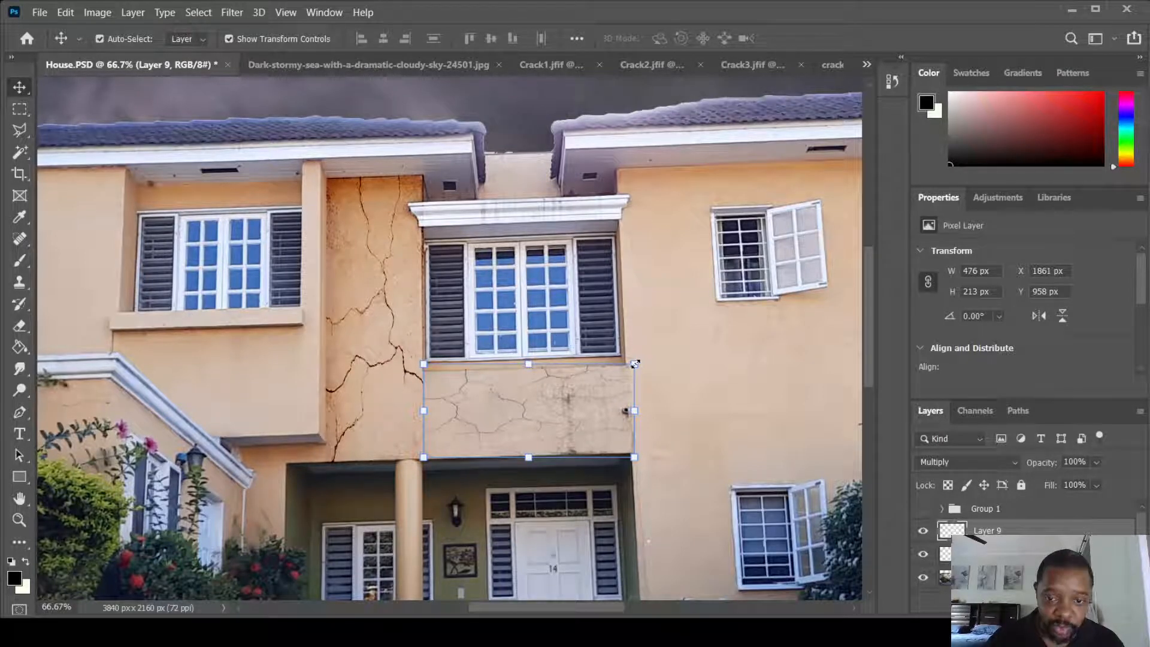
# Refine the Crack2 texture's upper corners to follow the ledge beneath the centre window, about 476 by 210 px overall
pyautogui.moveTo(635, 363); pyautogui.dragTo(629, 368)
pyautogui.moveTo(423, 365); pyautogui.dragTo(424, 369)
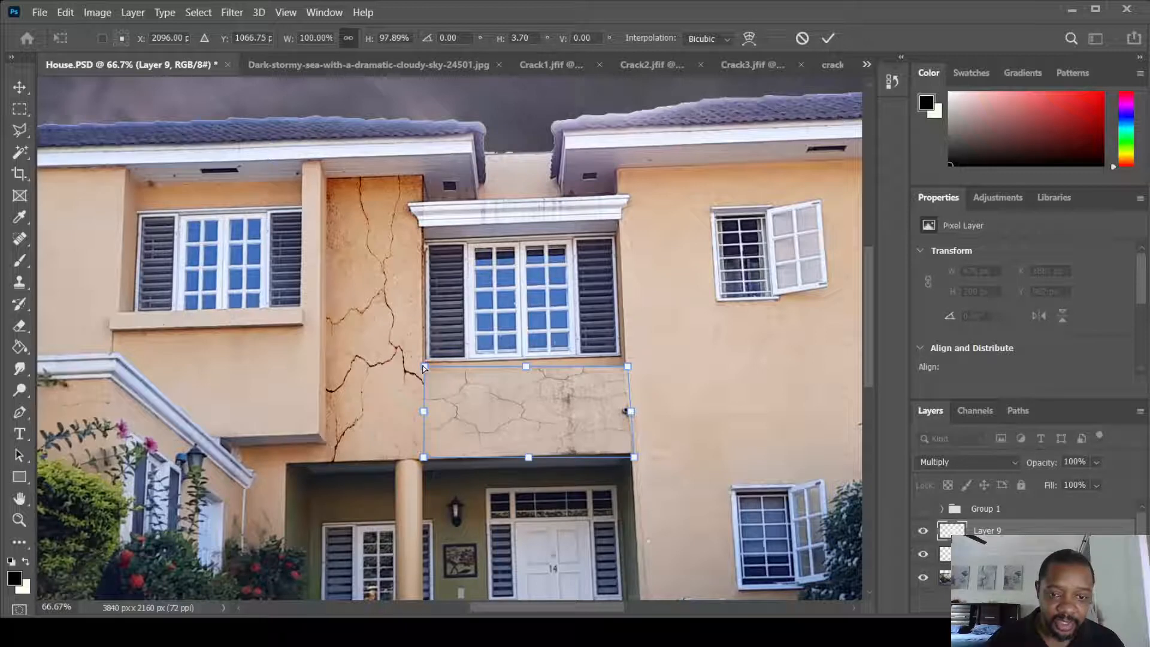
pyautogui.press('Return')
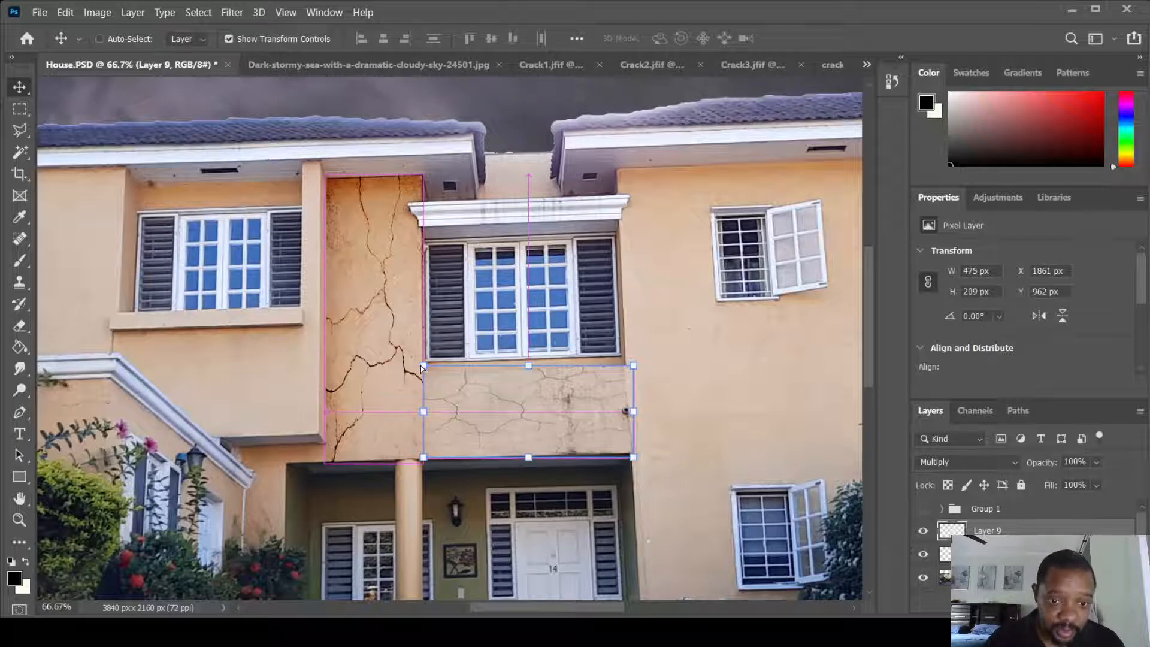
pyautogui.moveTo(420, 366); pyautogui.dragTo(424, 374)
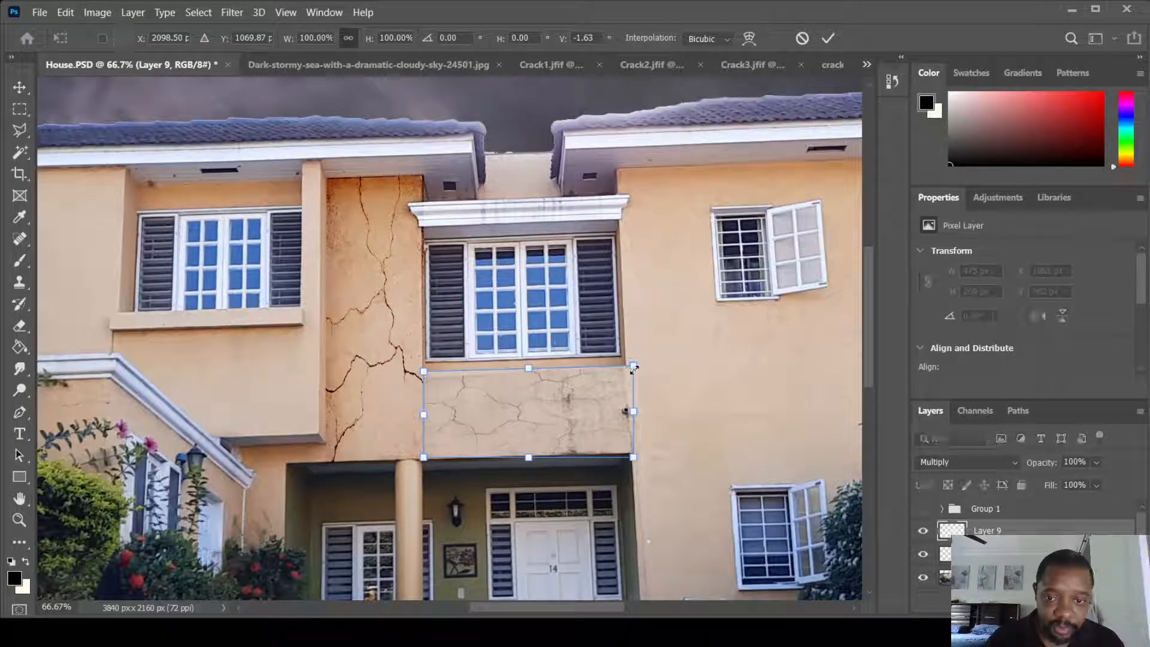
pyautogui.moveTo(634, 366); pyautogui.dragTo(636, 366)
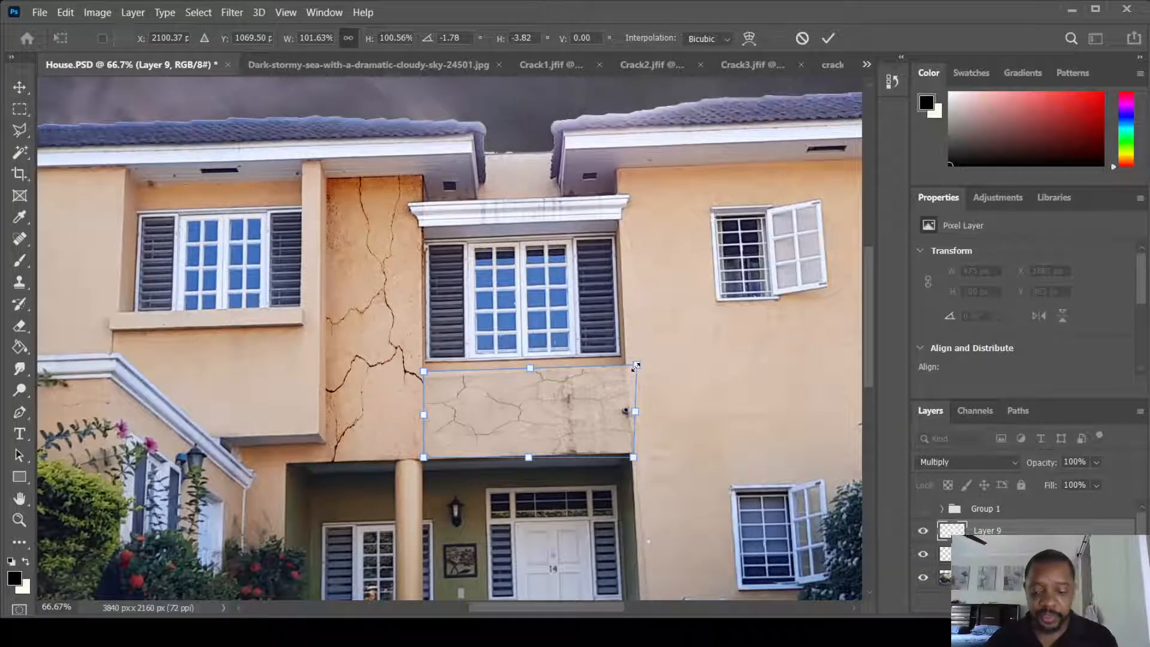
pyautogui.press('Return')
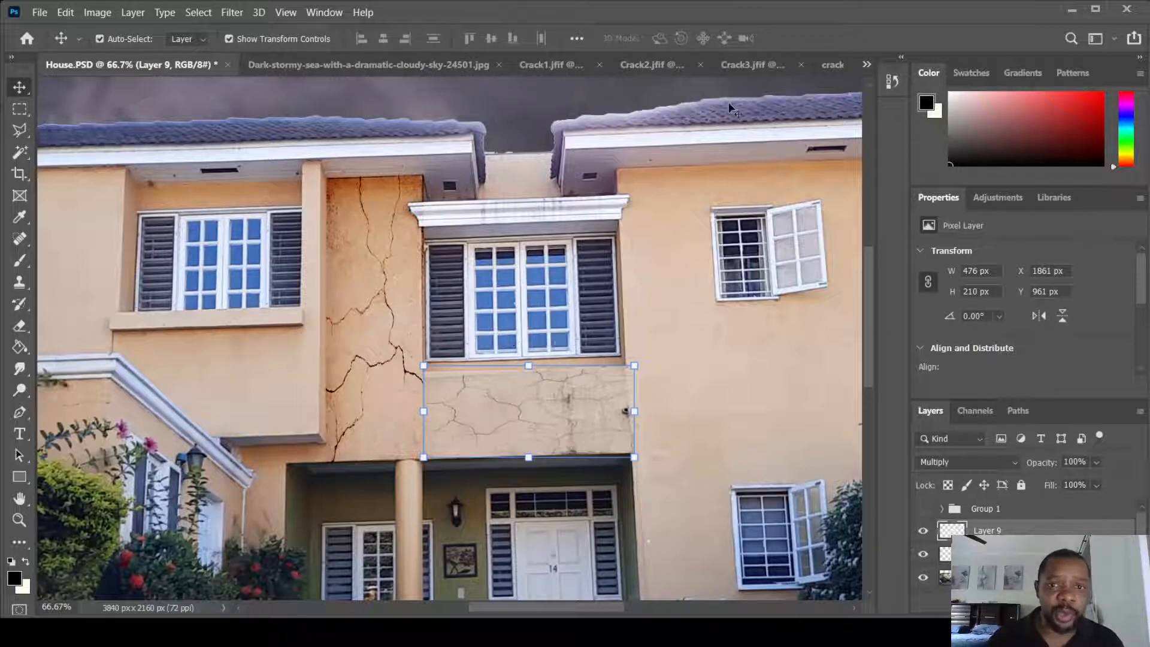
# Copy the whole Crack3.jfif image into House.PSD and place it under the eaves beside the upper window nearest the palm tree
pyautogui.click(746, 64)
pyautogui.click(24, 110)
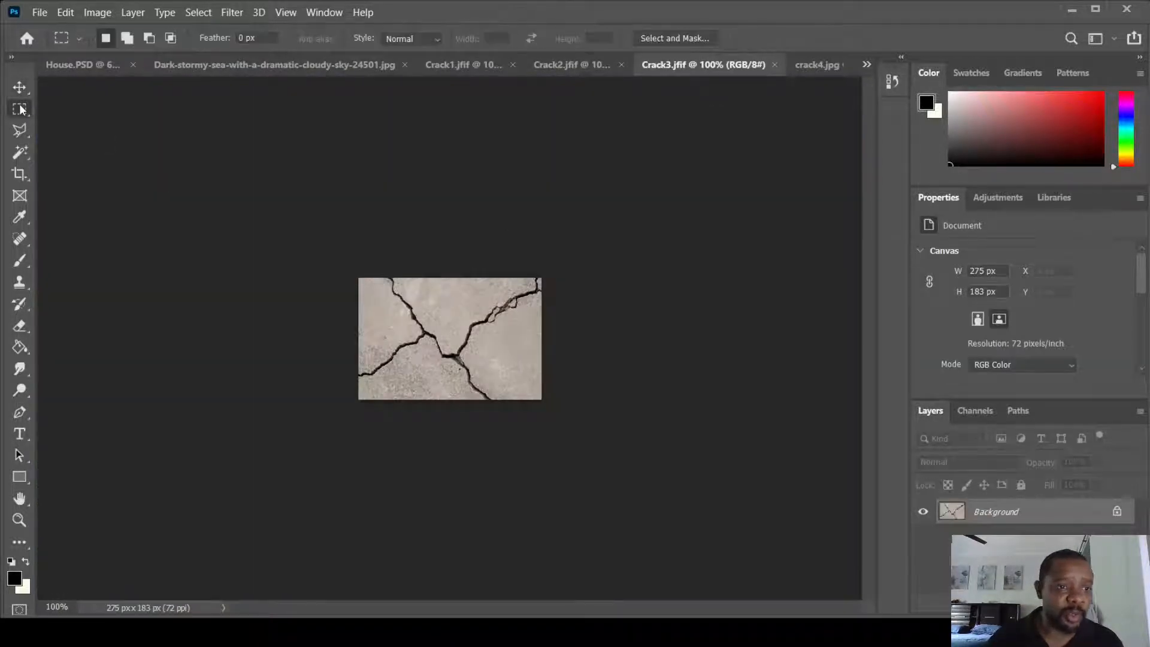
pyautogui.moveTo(343, 265); pyautogui.dragTo(570, 447)
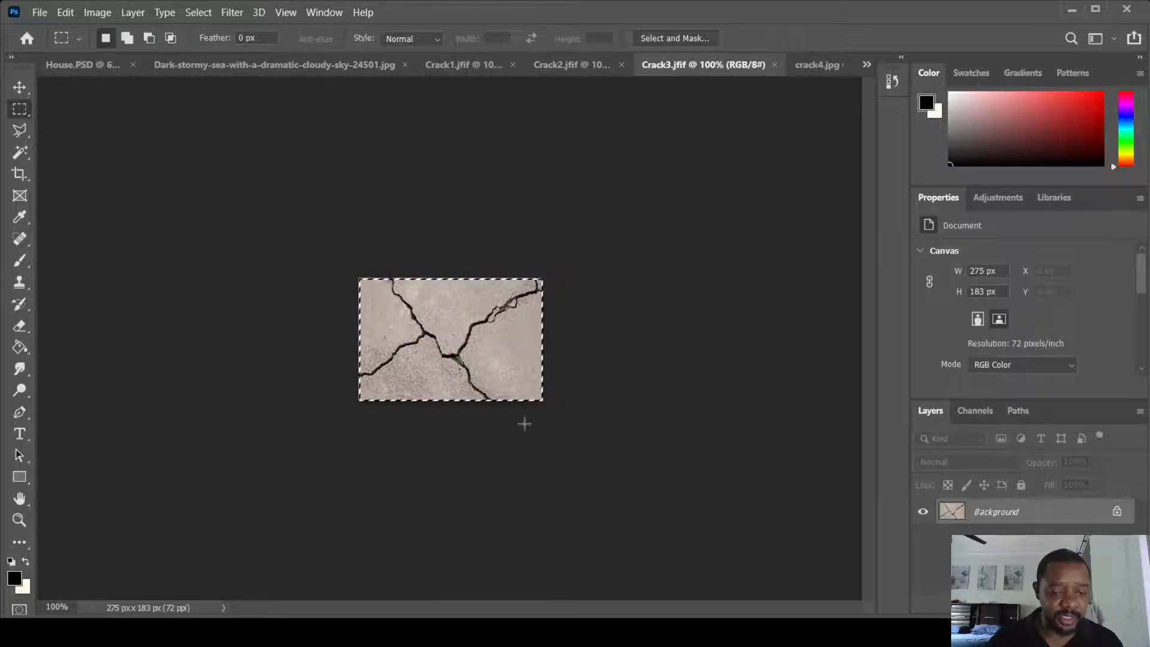
pyautogui.hotkey('ctrl', 'c')
pyautogui.click(69, 66)
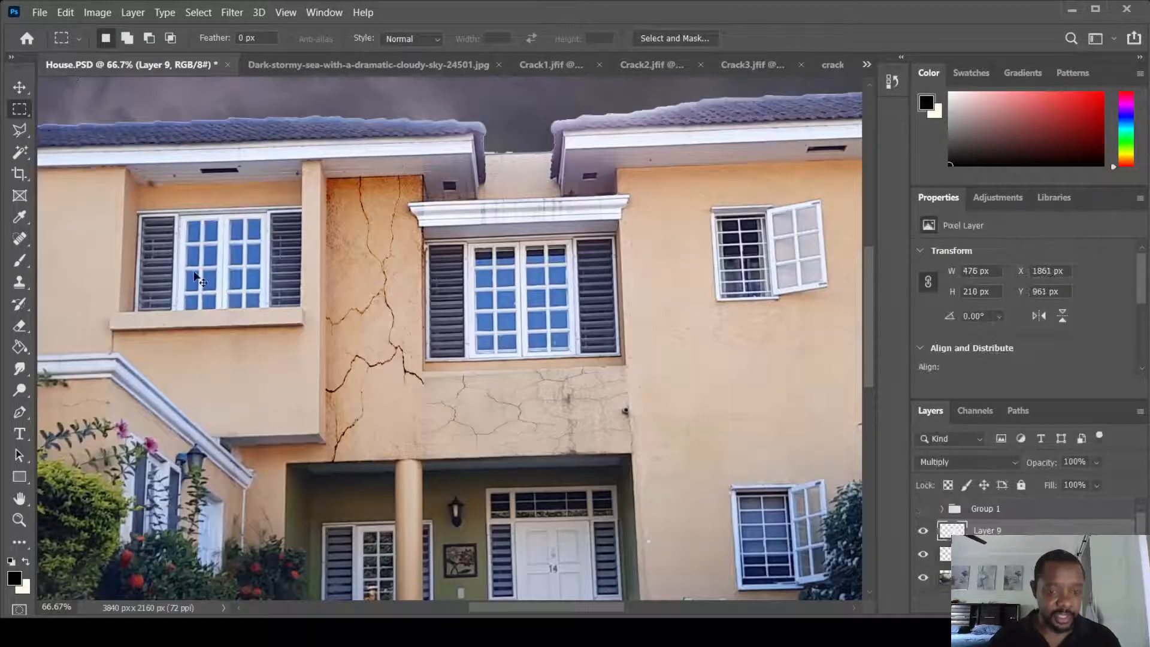
pyautogui.hotkey('ctrl', 'v')
pyautogui.click(20, 87)
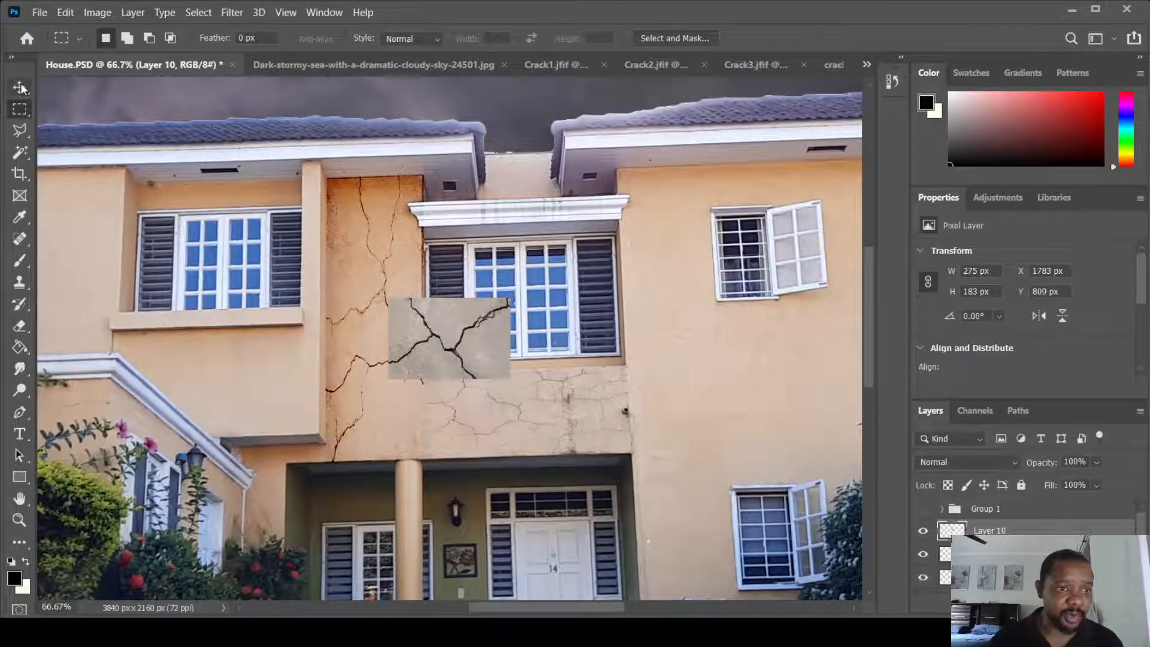
pyautogui.moveTo(439, 336); pyautogui.dragTo(90, 255)
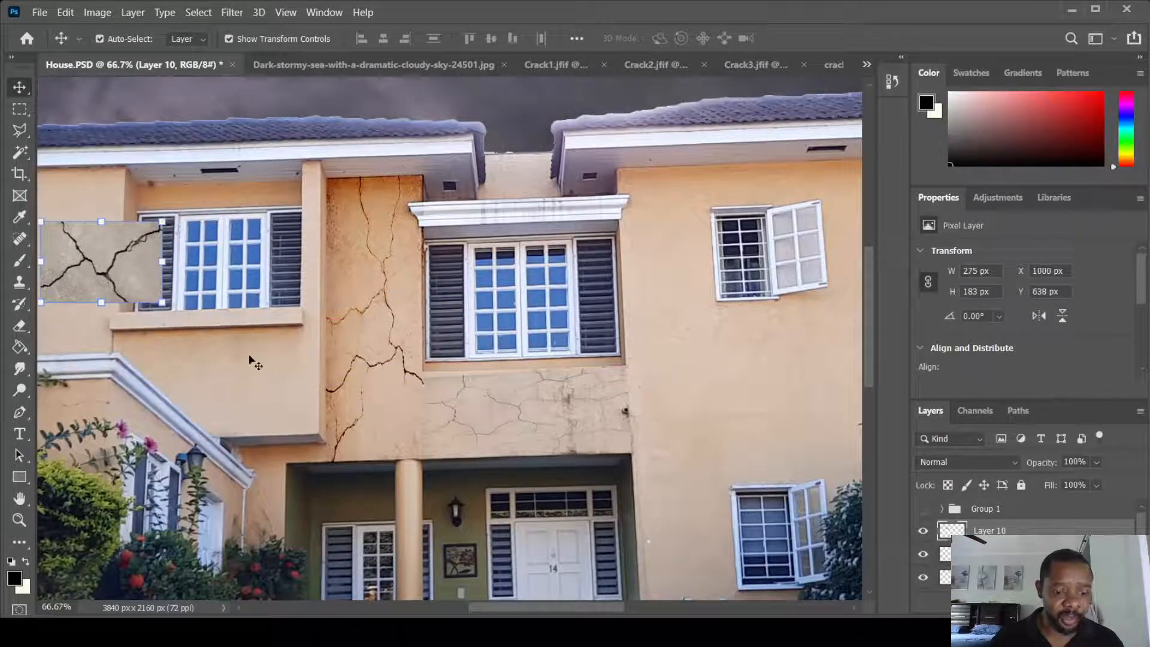
pyautogui.moveTo(274, 349); pyautogui.dragTo(759, 369)
pyautogui.moveTo(563, 289); pyautogui.dragTo(419, 241)
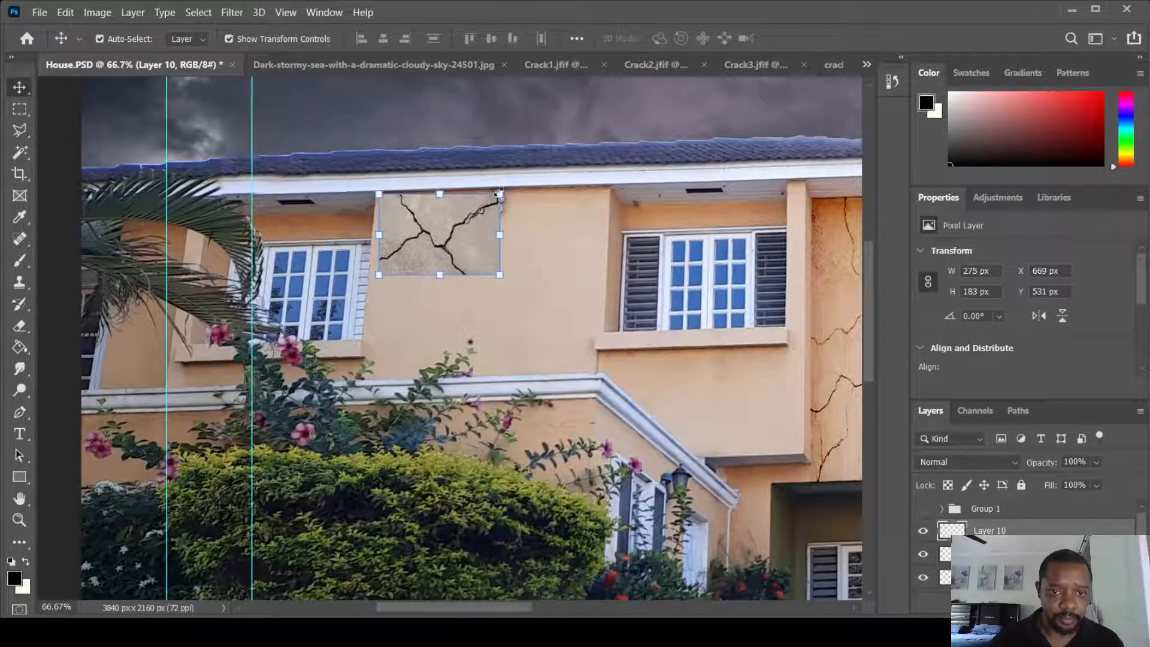
# Distort the Crack3 texture's corners to fit the eaves and the wall edge beside the window, about 310 by 236 px
pyautogui.moveTo(500, 193); pyautogui.dragTo(501, 189)
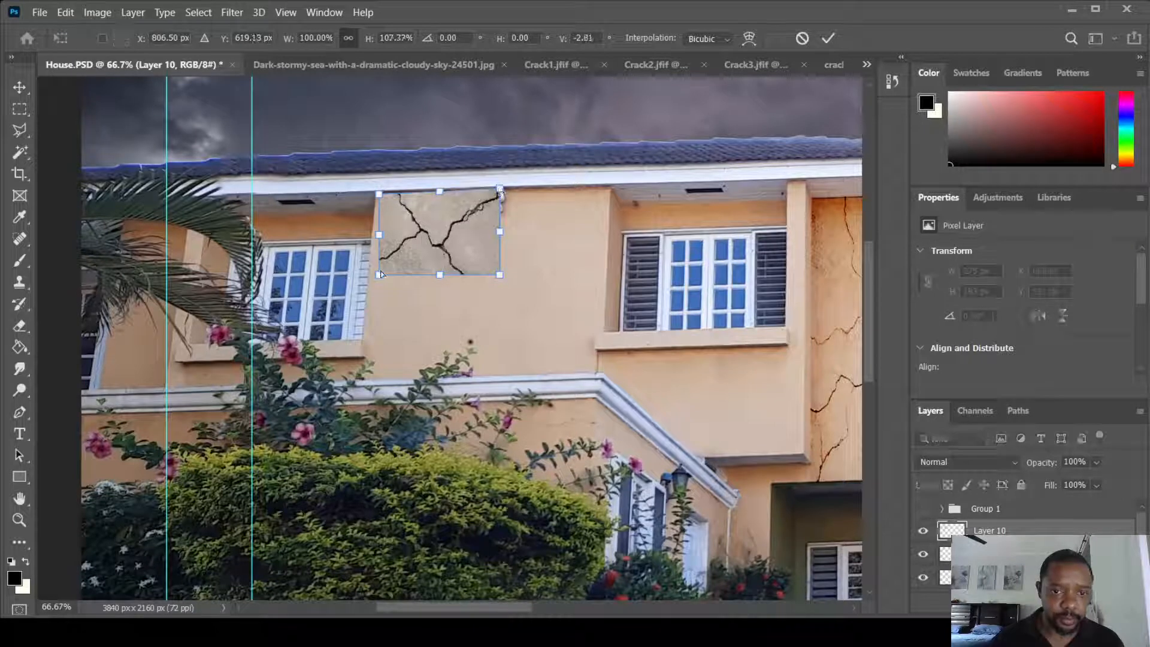
pyautogui.moveTo(381, 274); pyautogui.dragTo(366, 292)
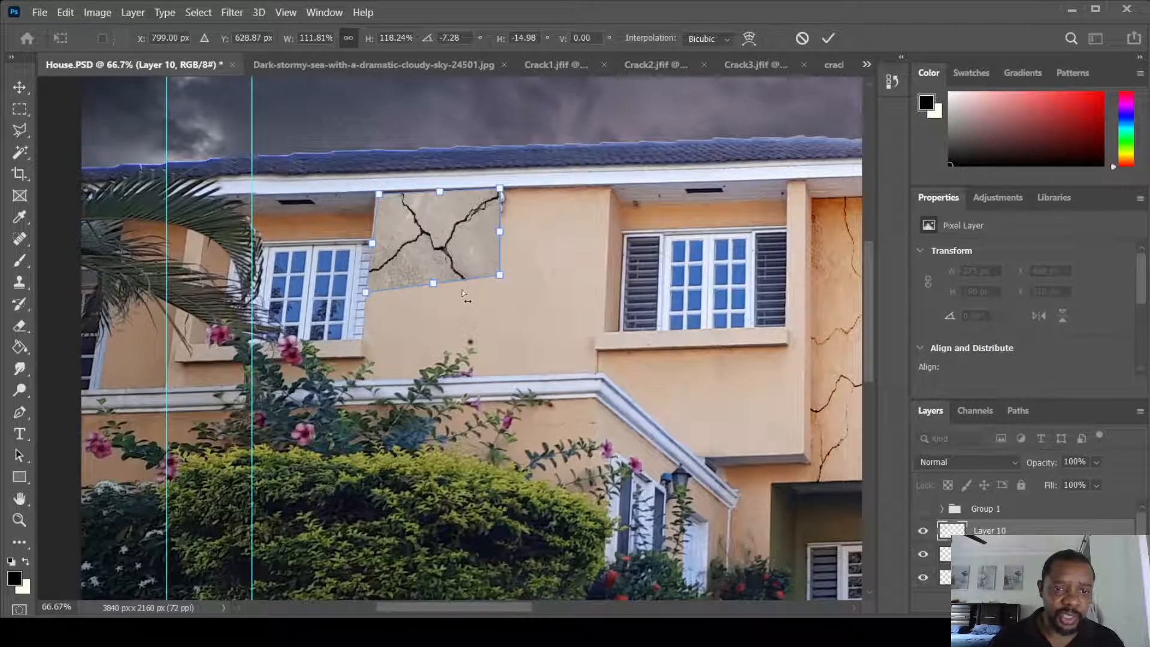
pyautogui.moveTo(497, 275); pyautogui.dragTo(502, 291)
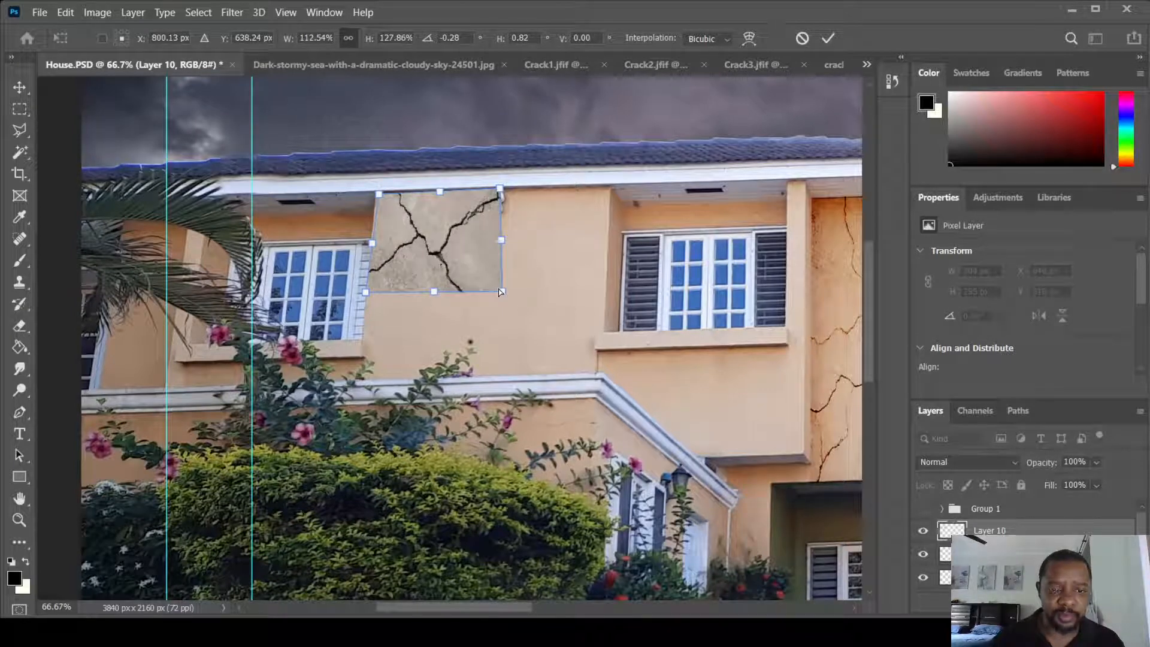
pyautogui.press('Return')
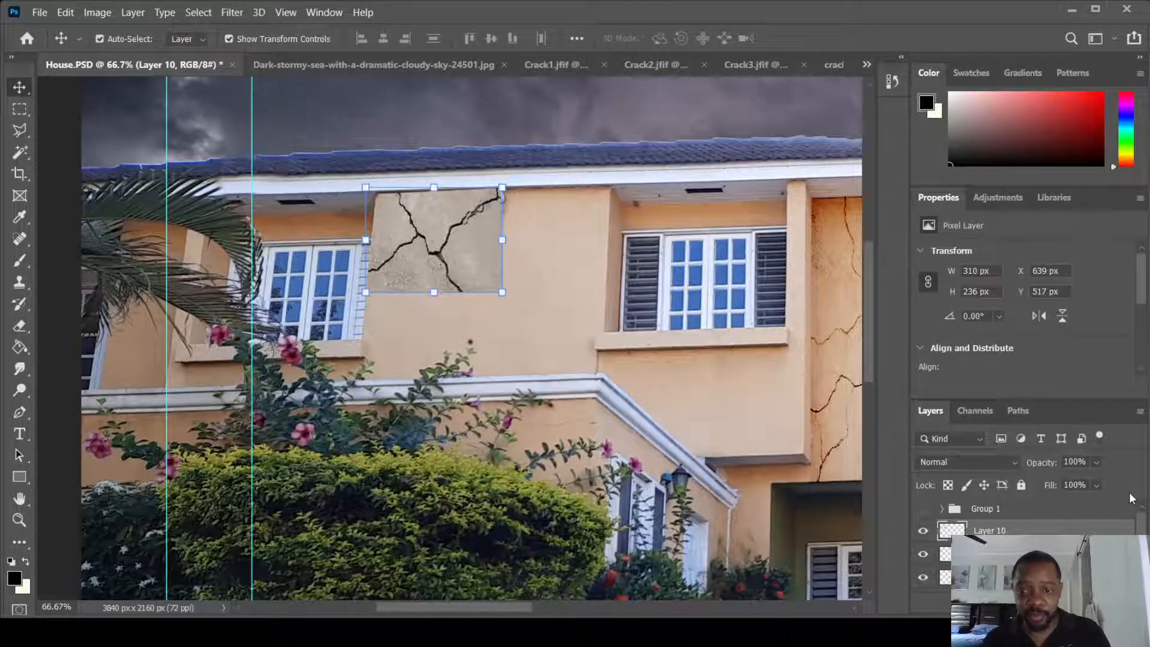
# Set the Crack3 texture layer's blend mode to Hard Light and select the house layer
pyautogui.press('h')
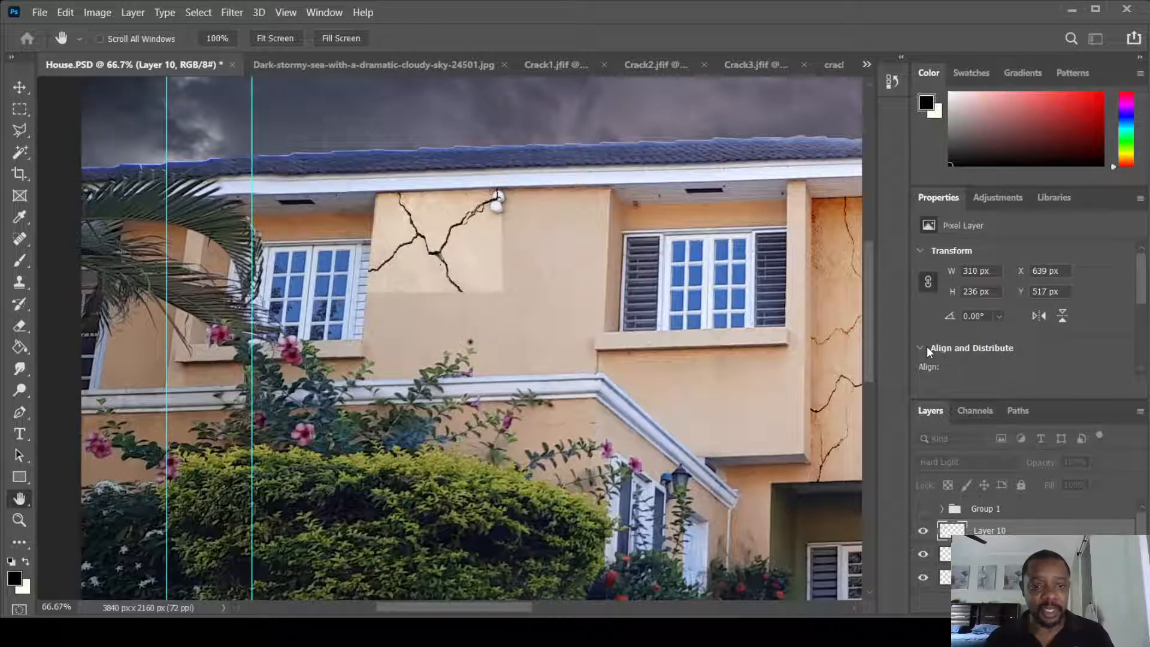
pyautogui.press('v')
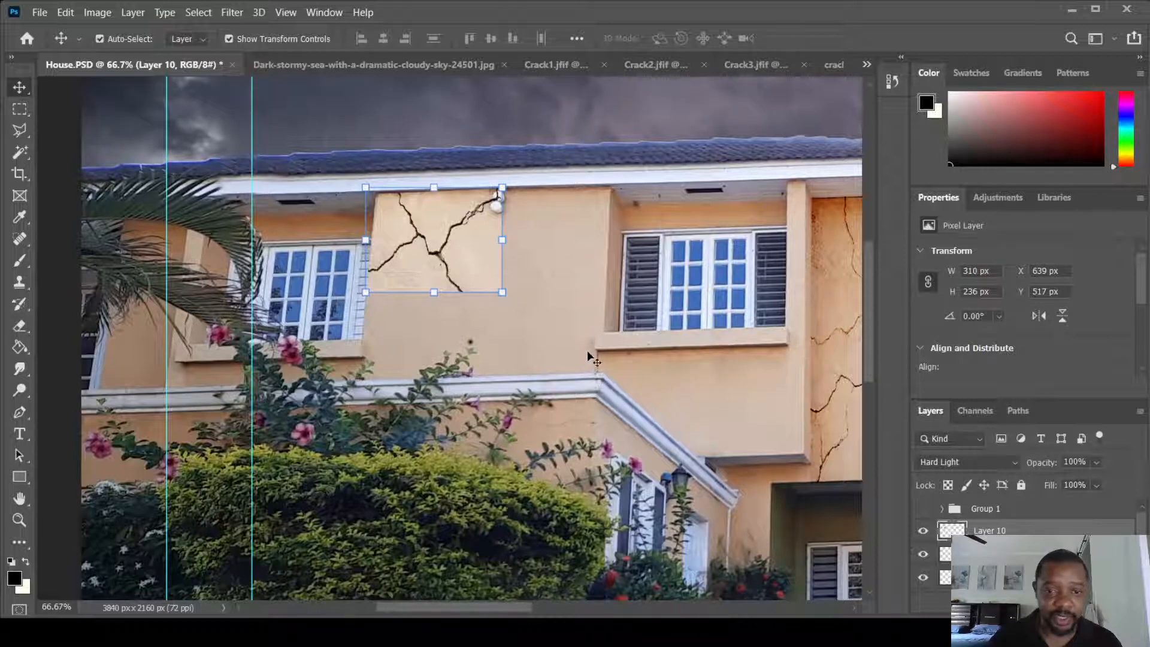
pyautogui.click(586, 345)
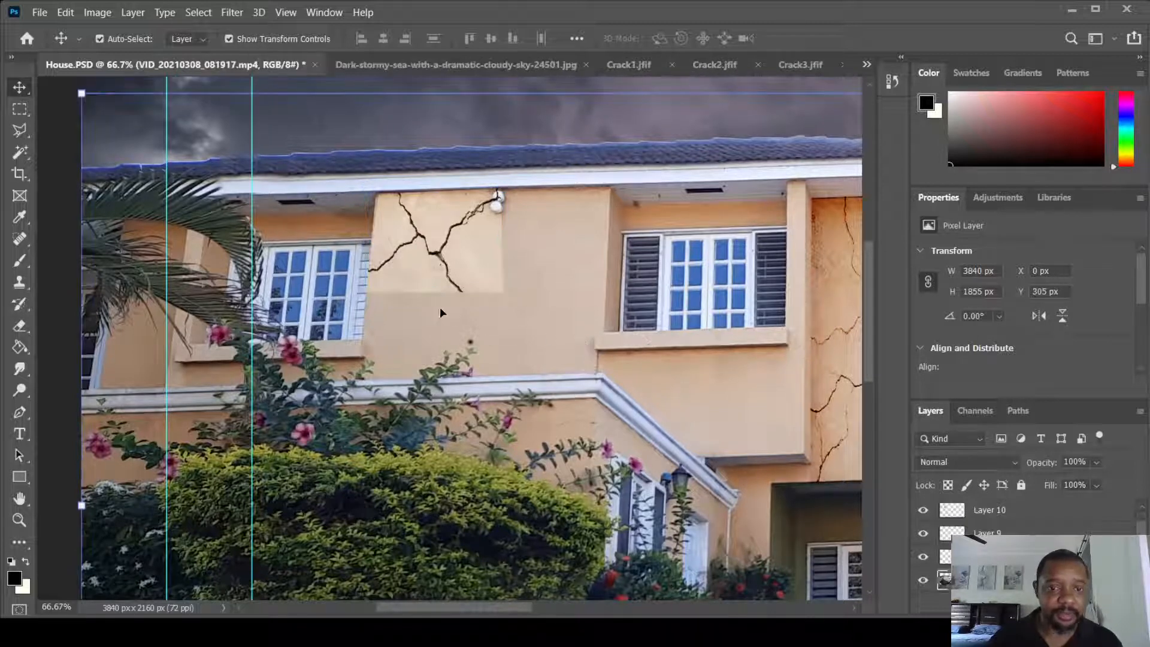
# Copy the whole crack4.jpg image and paste it into House.PSD
pyautogui.click(795, 66)
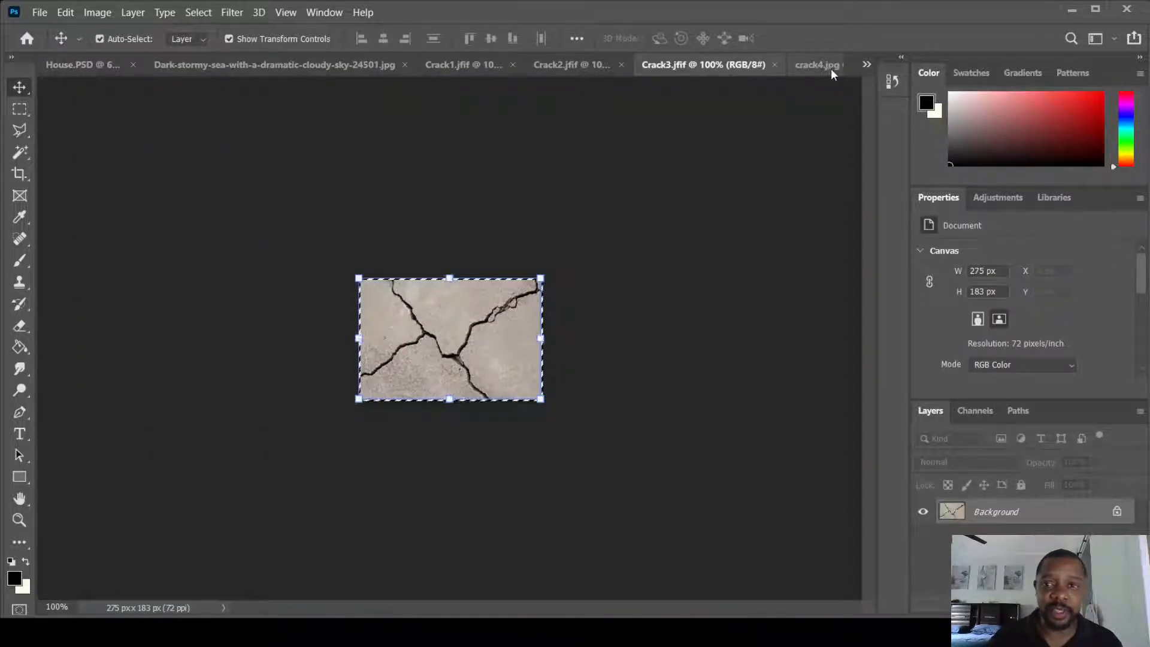
pyautogui.hotkey('ctrl', 'Tab')
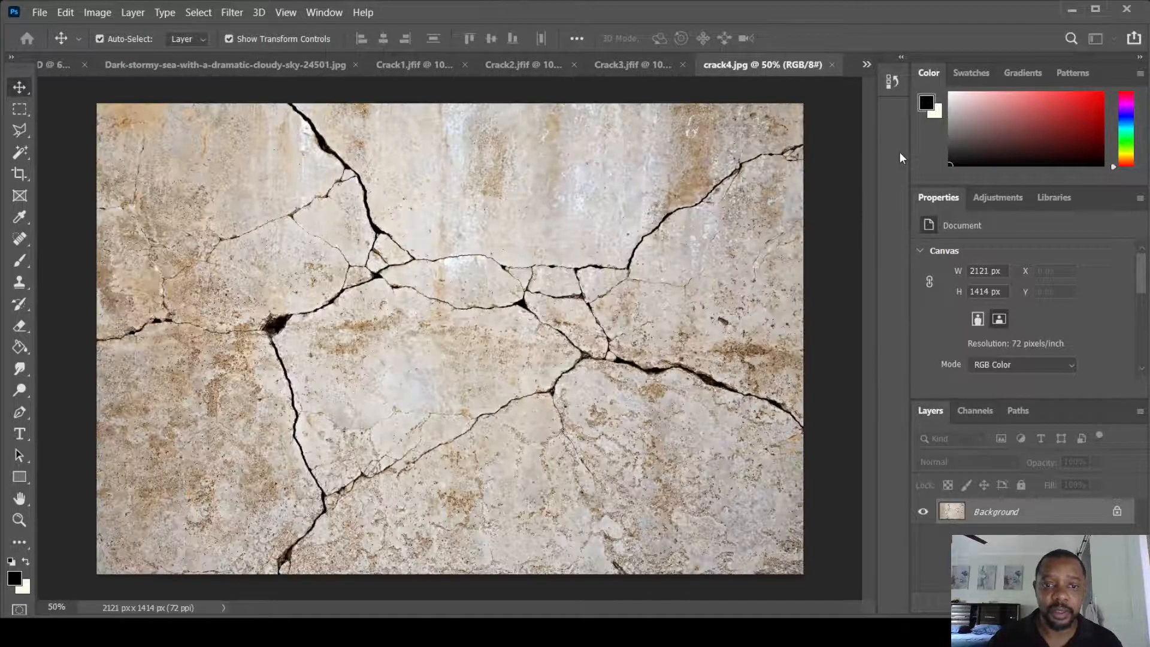
pyautogui.click(20, 108)
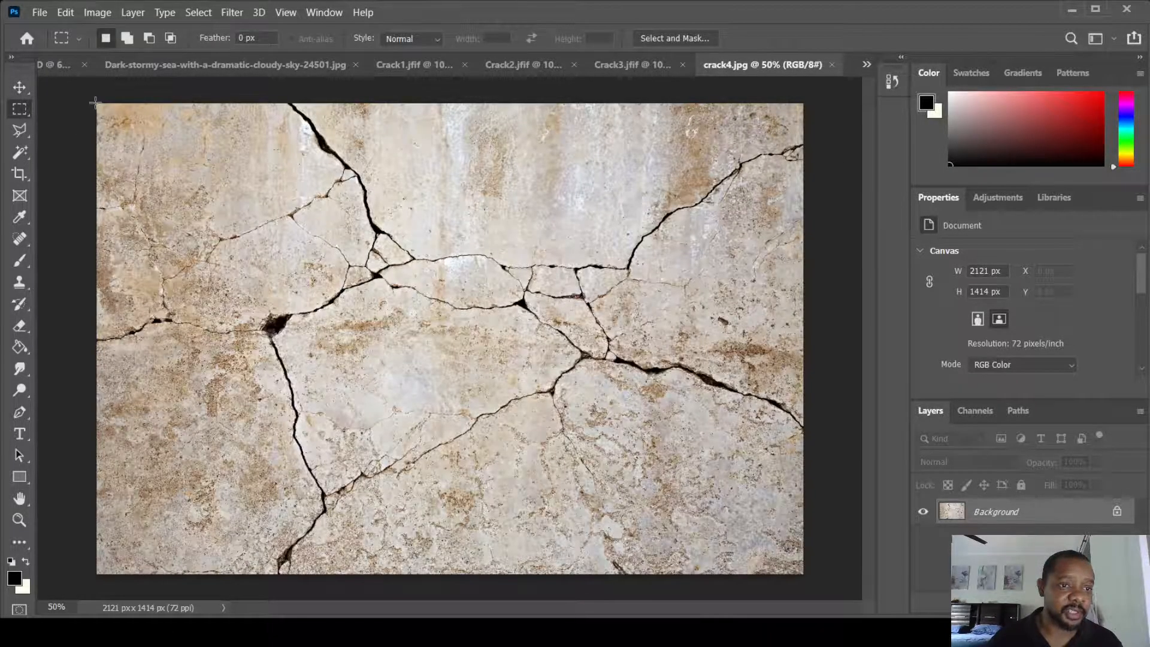
pyautogui.moveTo(91, 99); pyautogui.dragTo(809, 590)
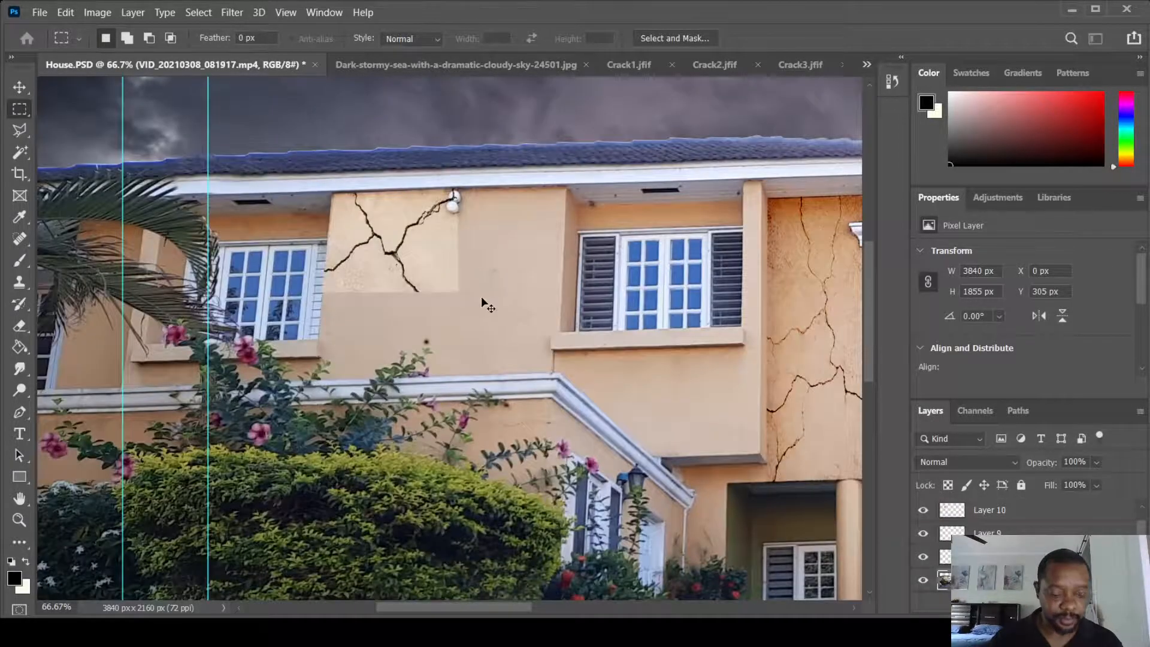
pyautogui.hotkey('ctrl', 'v')
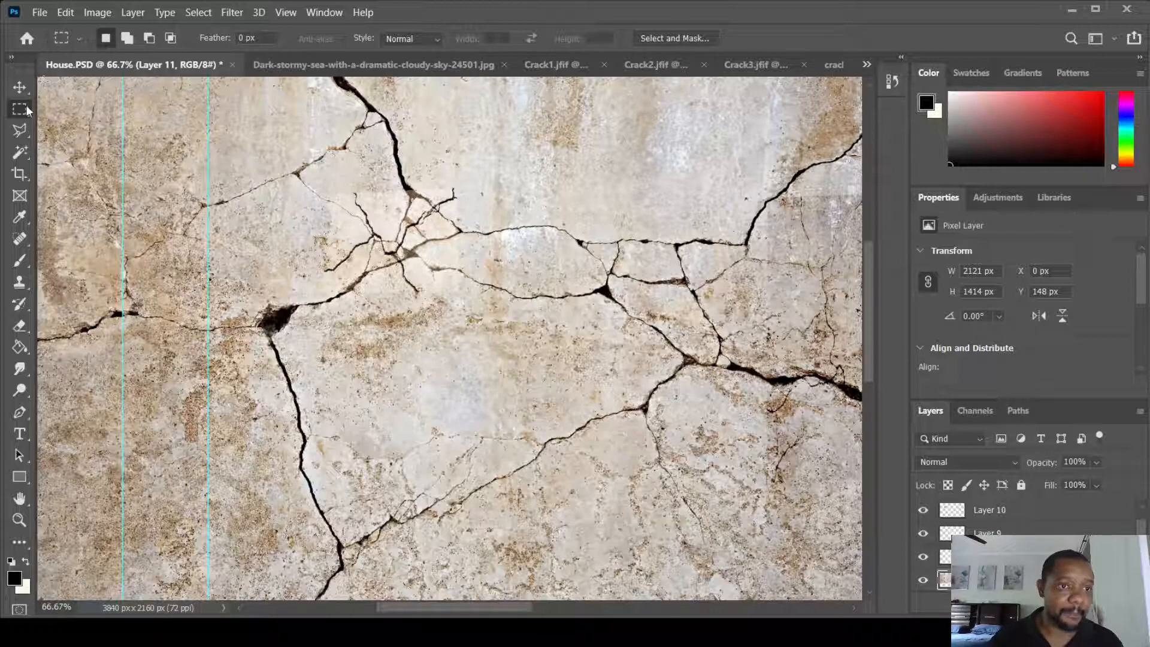
# Scale the crack4 texture to about 21.6% and place it on the wall between the open-shuttered upper and lower windows
pyautogui.click(19, 87)
pyautogui.moveTo(189, 274)
pyautogui.mouseDown()
pyautogui.moveTo(191, 227)
pyautogui.moveTo(199, 264)
pyautogui.mouseUp()
pyautogui.hotkey('ctrl', '-')
pyautogui.hotkey('ctrl', '-')
pyautogui.hotkey('ctrl', '-')
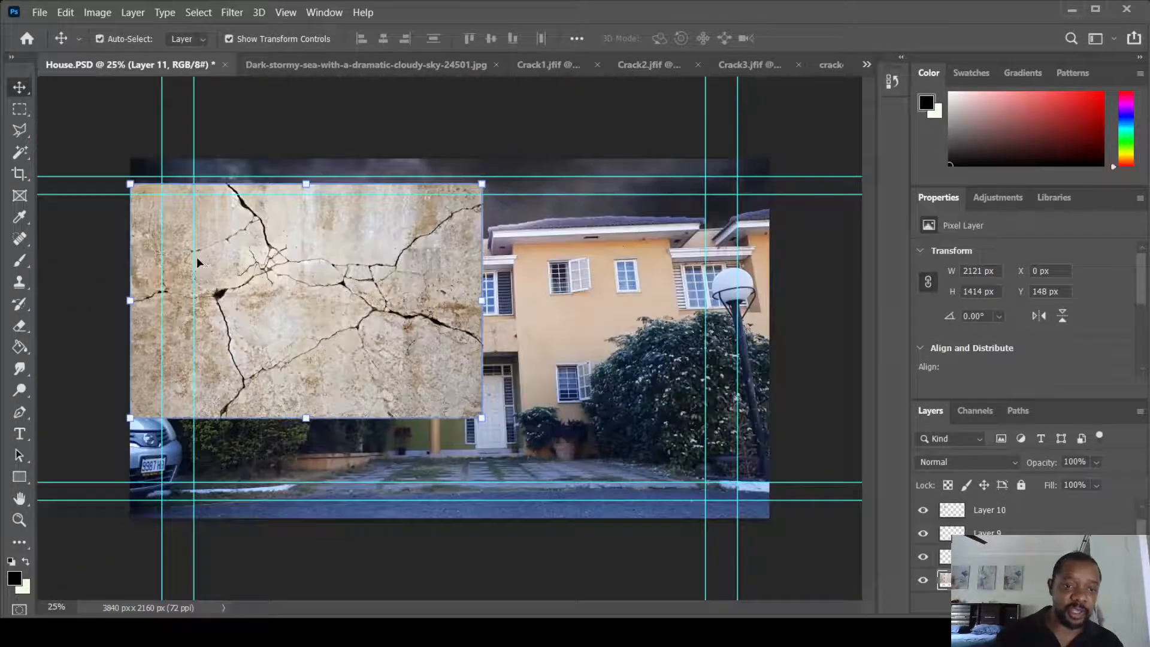
pyautogui.moveTo(129, 186); pyautogui.dragTo(548, 341)
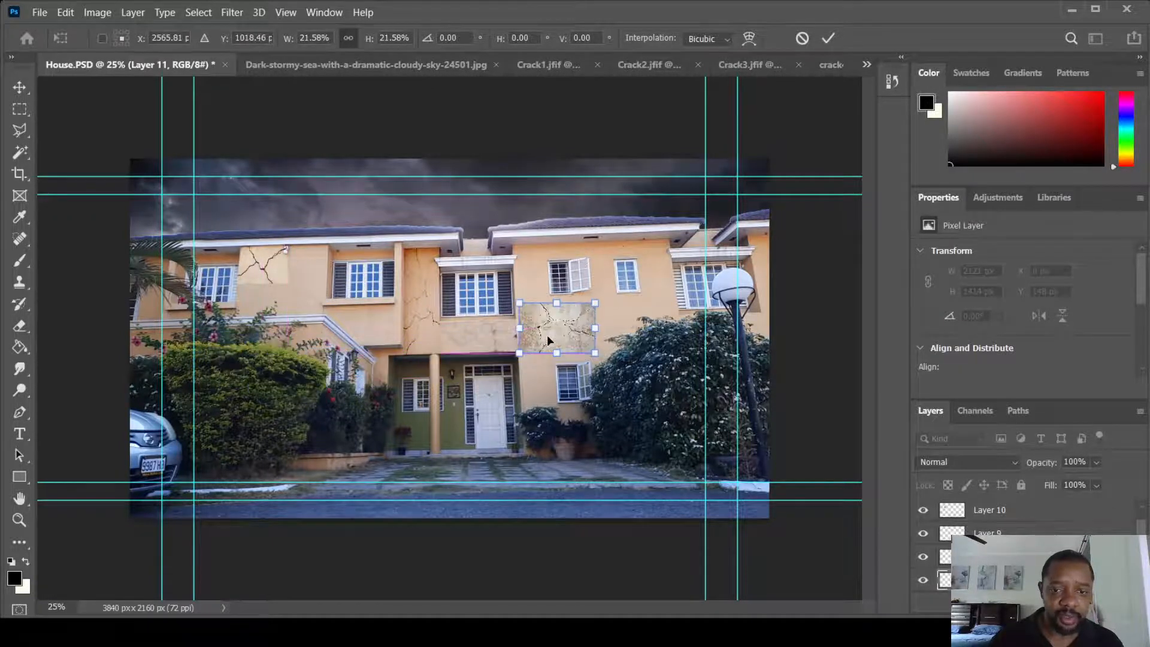
pyautogui.press('Return')
# Move the Crack3 texture onto the wall below the upper shuttered window and the crack4 texture onto the wall area it vacated
pyautogui.click(267, 275)
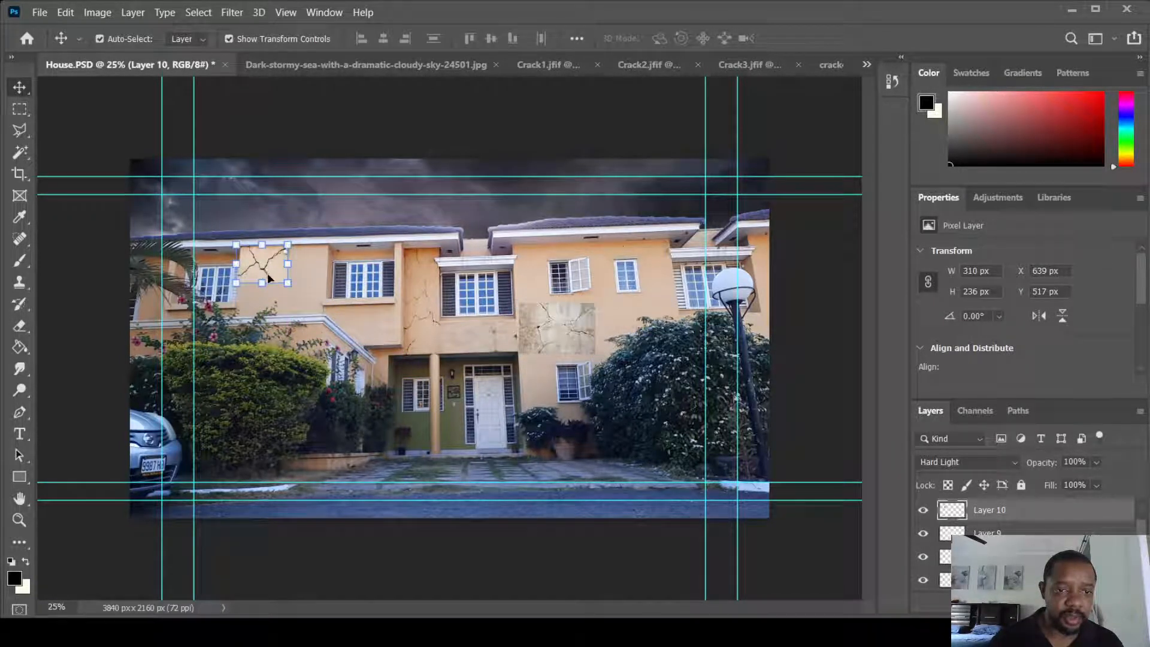
pyautogui.moveTo(267, 275); pyautogui.dragTo(380, 338)
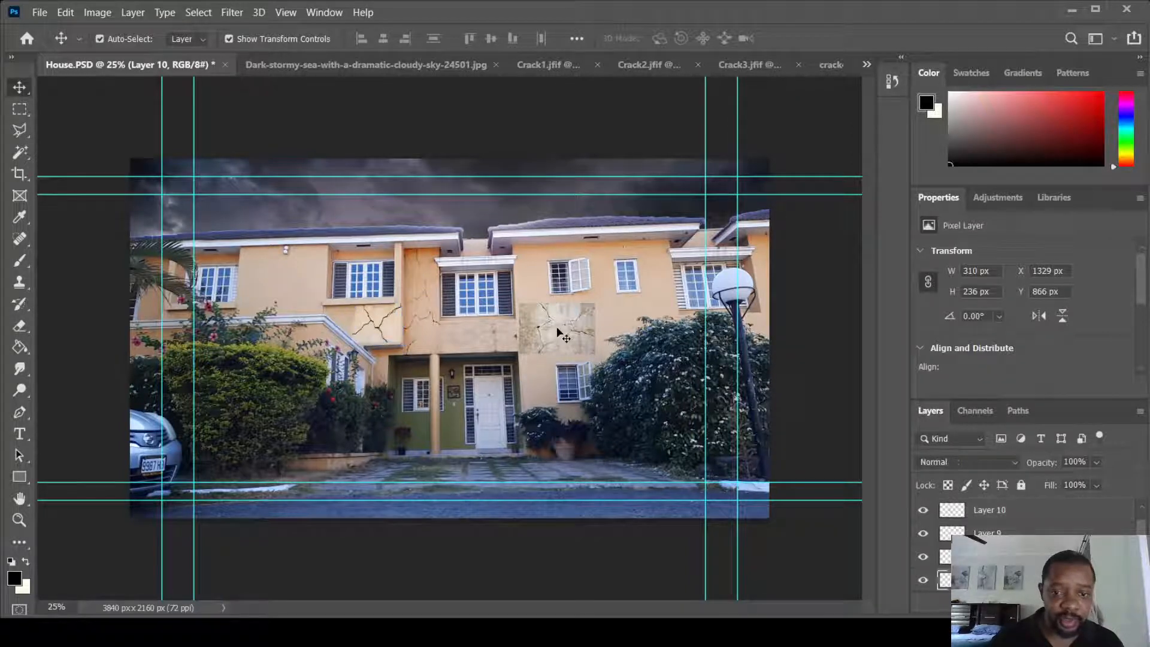
pyautogui.moveTo(552, 336); pyautogui.dragTo(282, 303)
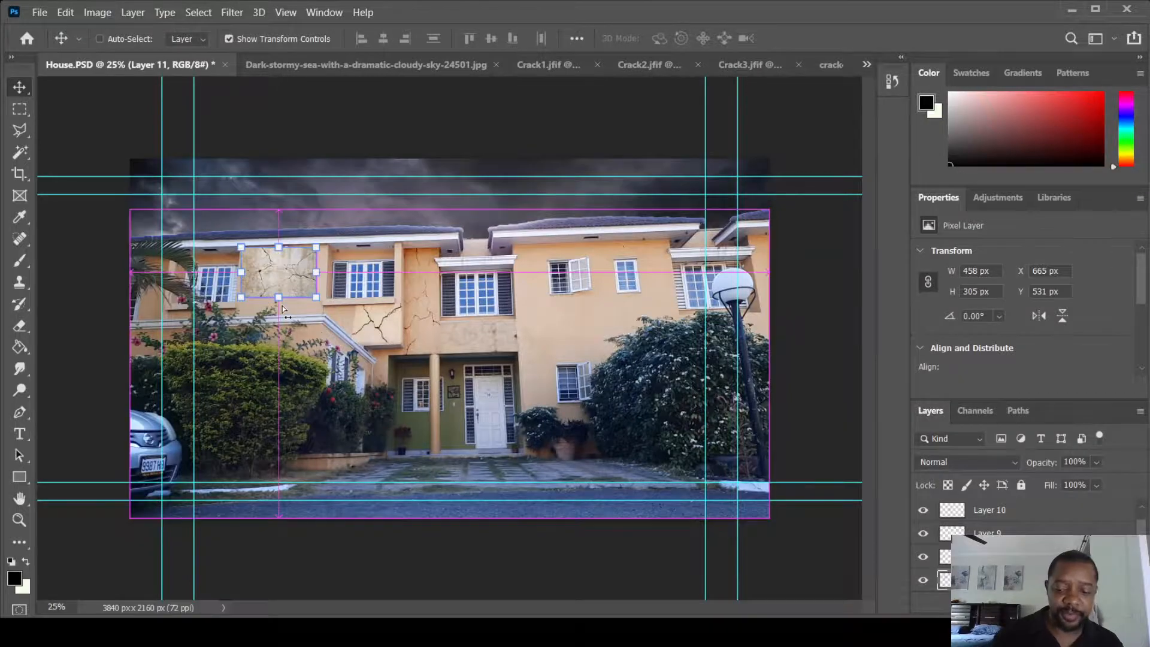
# Distort the crack4 texture's corners to fit the wall between the eaves and the lower ledge, about 568 by 435 px
pyautogui.hotkey('ctrl', '+')
pyautogui.hotkey('ctrl', '+')
pyautogui.moveTo(137, 338); pyautogui.dragTo(434, 463)
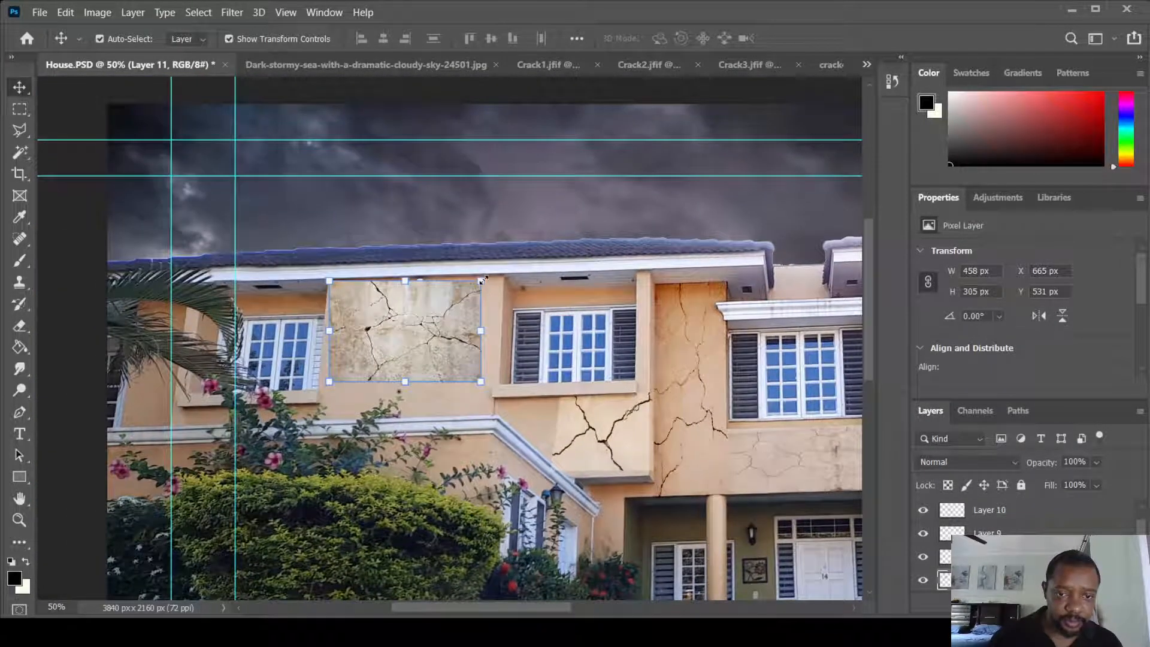
pyautogui.moveTo(480, 281); pyautogui.dragTo(503, 277)
pyautogui.moveTo(330, 383); pyautogui.dragTo(314, 420)
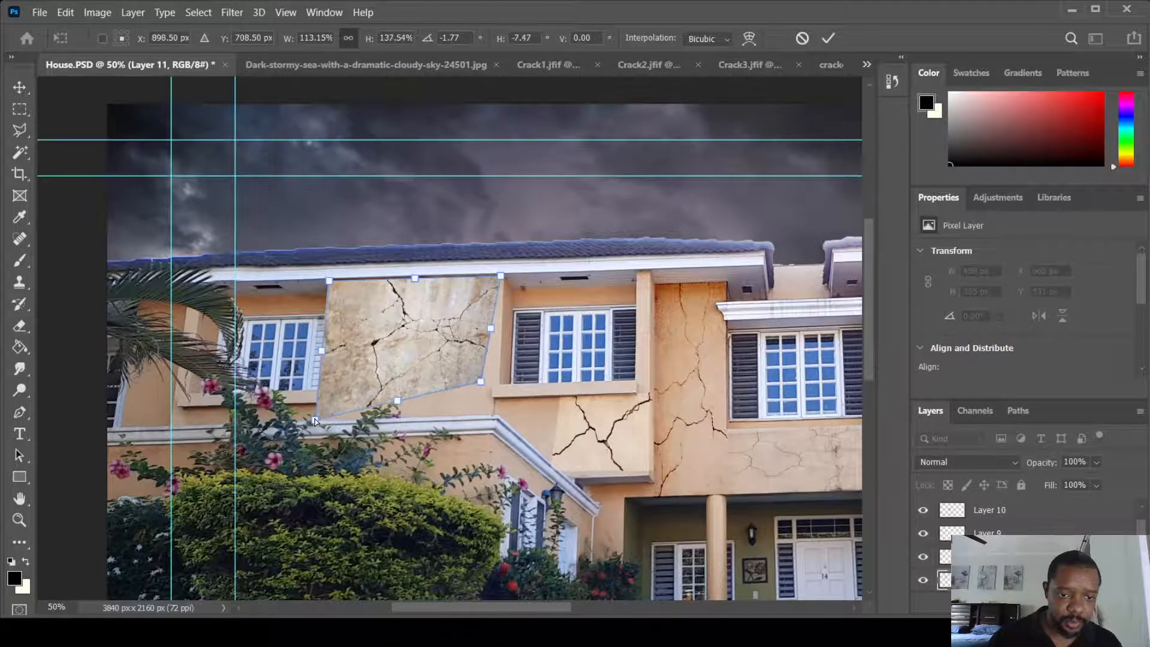
pyautogui.moveTo(479, 383); pyautogui.dragTo(494, 416)
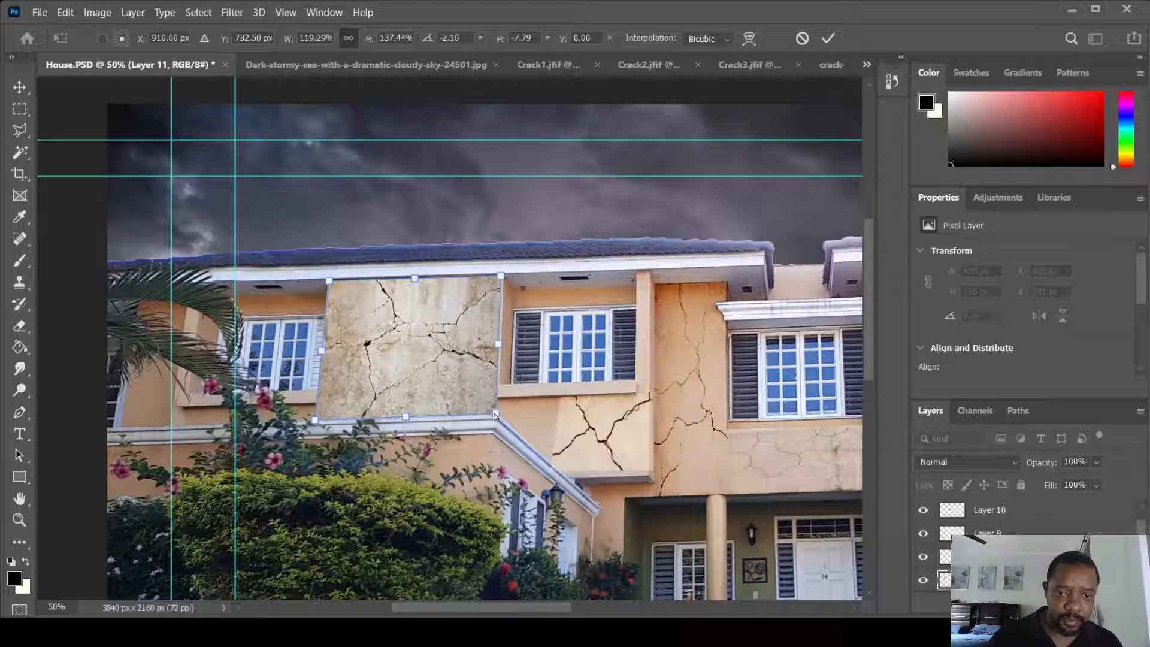
pyautogui.moveTo(502, 277); pyautogui.dragTo(505, 276)
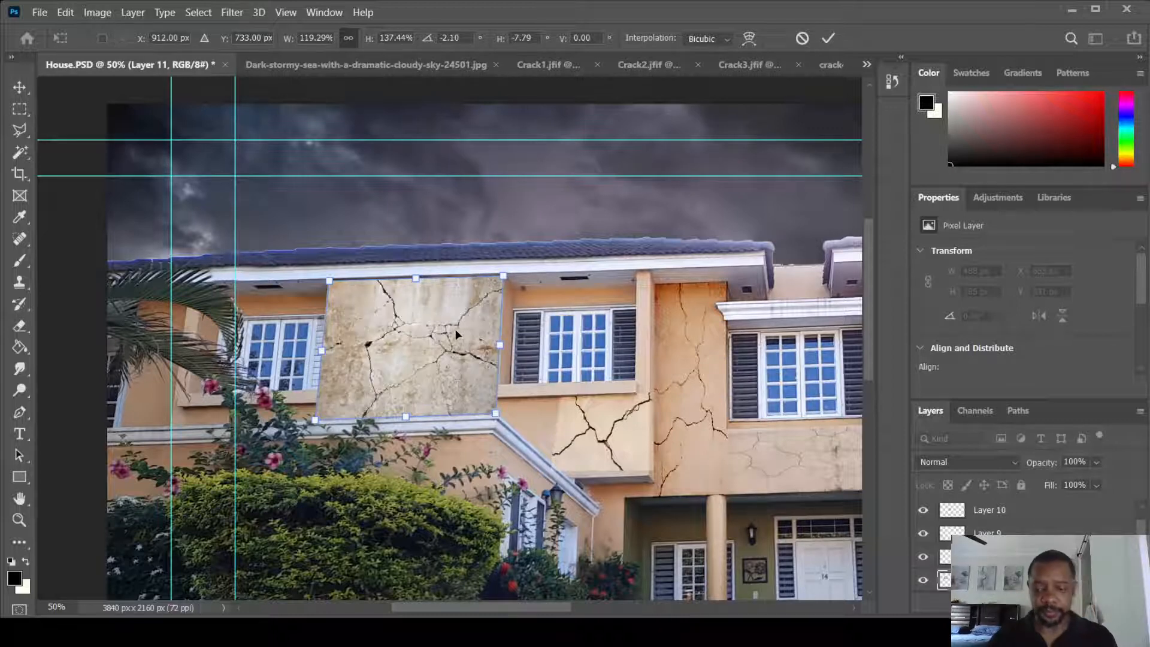
pyautogui.press('Return')
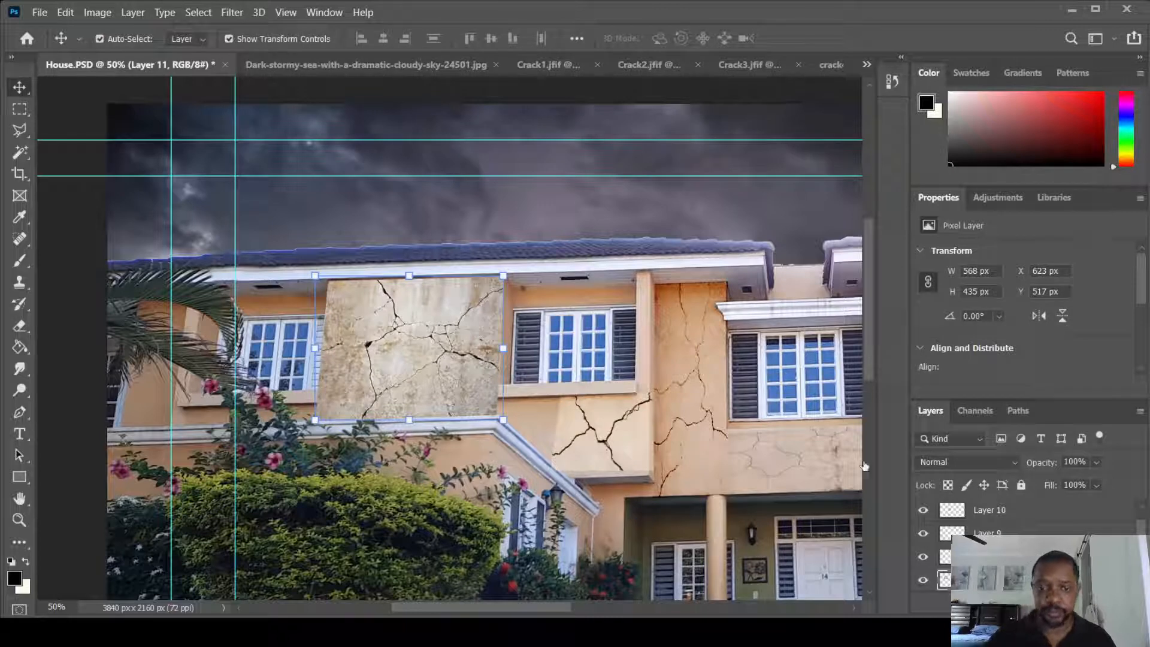
# Cycle through the blend modes for the crack4 texture layer and settle on Hard Light
pyautogui.press('h')
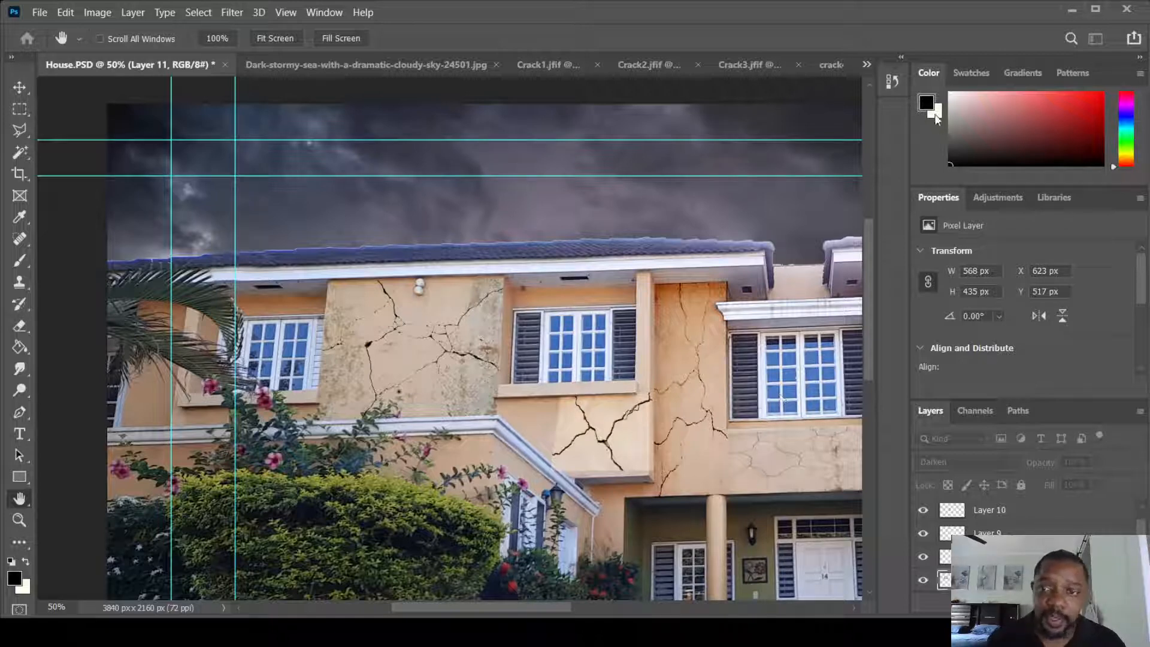
pyautogui.hotkey('shift', '+')
pyautogui.hotkey('shift', '+')
pyautogui.hotkey('shift', '+')
pyautogui.hotkey('shift', '+')
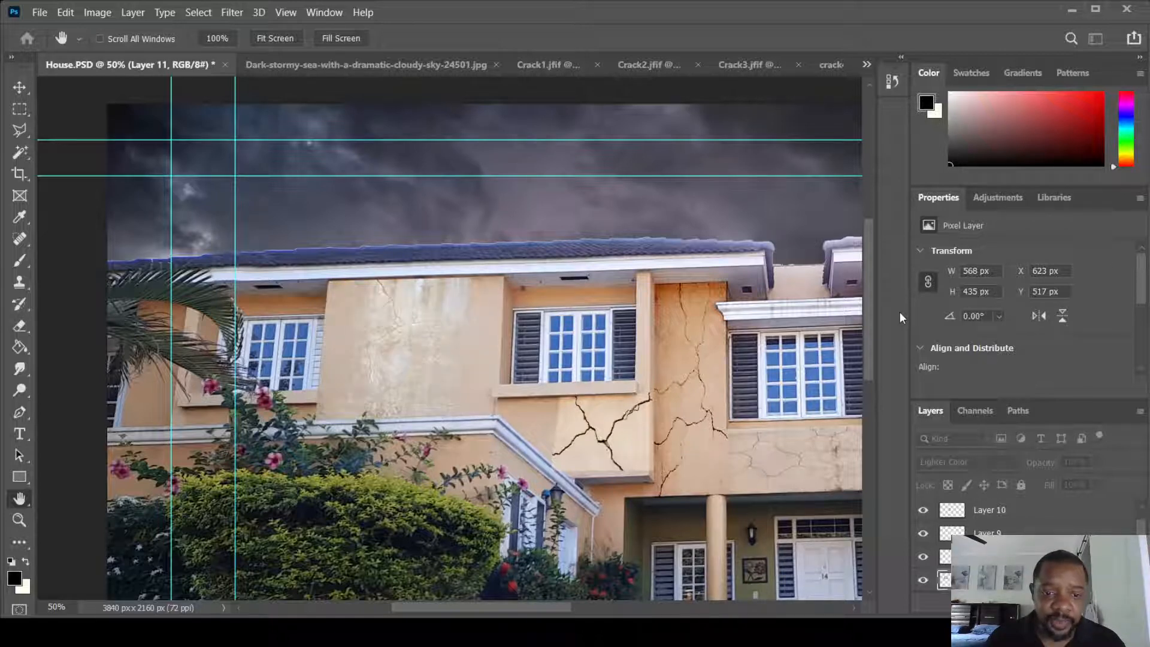
pyautogui.hotkey('shift', '+')
pyautogui.hotkey('shift', '+')
pyautogui.hotkey('shift', '+')
pyautogui.hotkey('shift', '+')
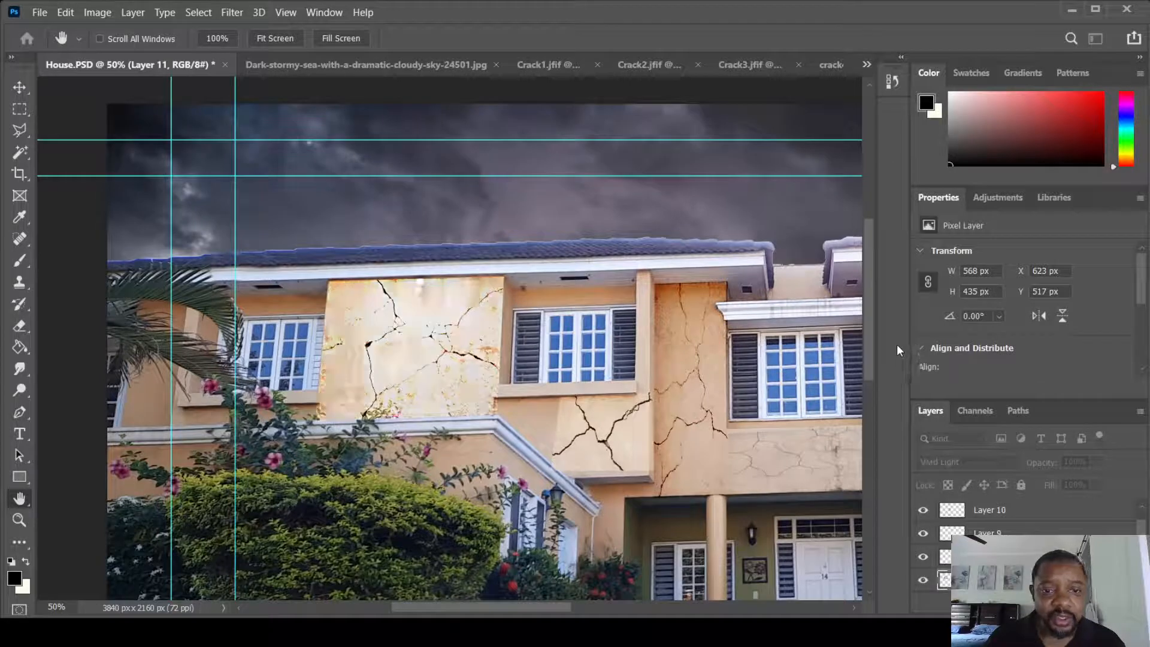
pyautogui.hotkey('shift', '-')
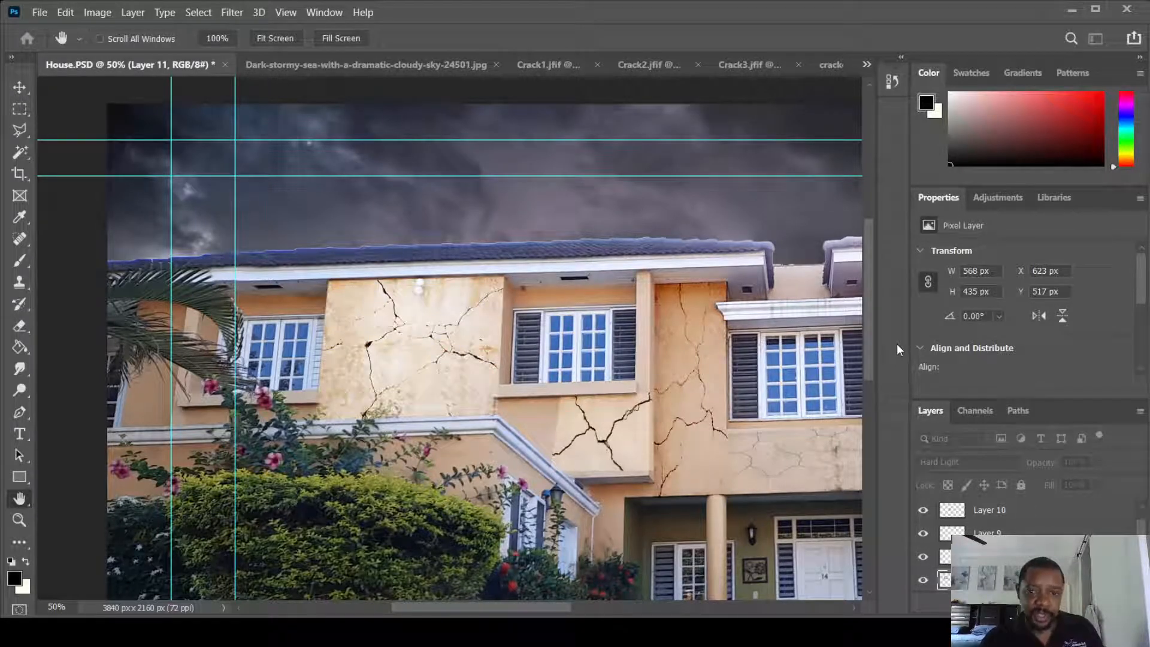
pyautogui.hotkey('shift', '-')
pyautogui.hotkey('shift', '-')
pyautogui.hotkey('shift', '-')
pyautogui.hotkey('shift', '-')
pyautogui.hotkey('shift', '-')
pyautogui.hotkey('shift', '-')
pyautogui.hotkey('shift', '-')
pyautogui.hotkey('shift', '-')
pyautogui.hotkey('shift', '-')
pyautogui.hotkey('shift', '-')
pyautogui.hotkey('shift', '-')
pyautogui.hotkey('shift', '-')
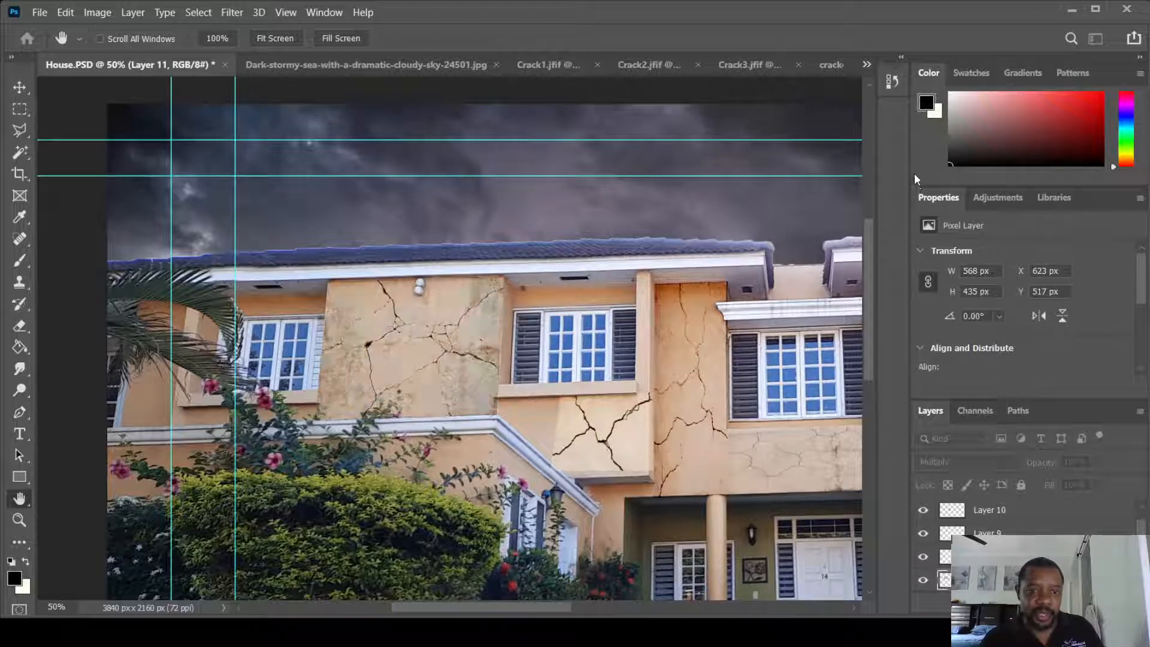
pyautogui.hotkey('shift', '+')
pyautogui.hotkey('shift', '-')
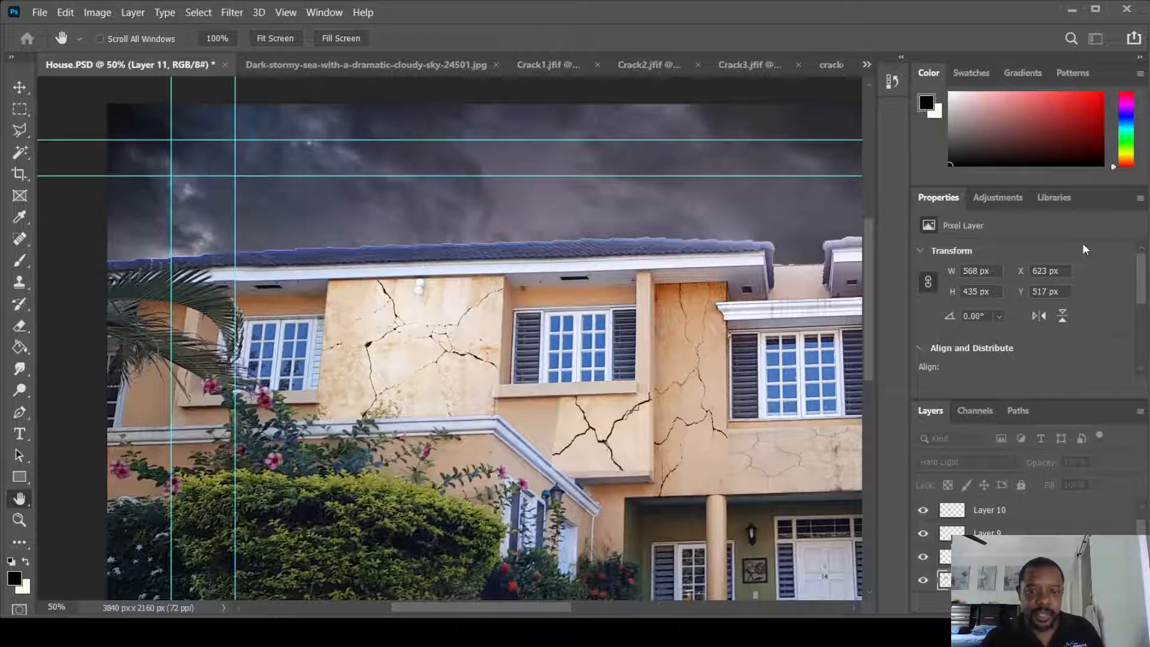
pyautogui.click(956, 349)
pyautogui.scroll(-2, 754, 426)
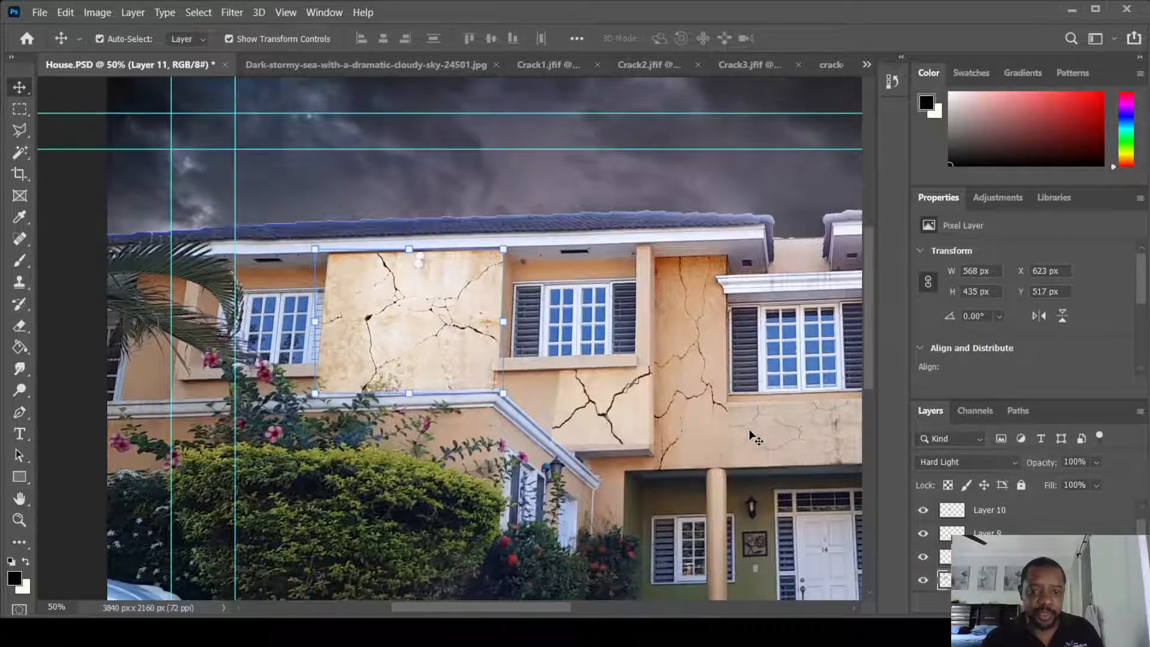
# Distort the Crack3 texture's outer corners to follow the sloping ledge below the shuttered window, about 509 by 237 px
pyautogui.press('ctrl')
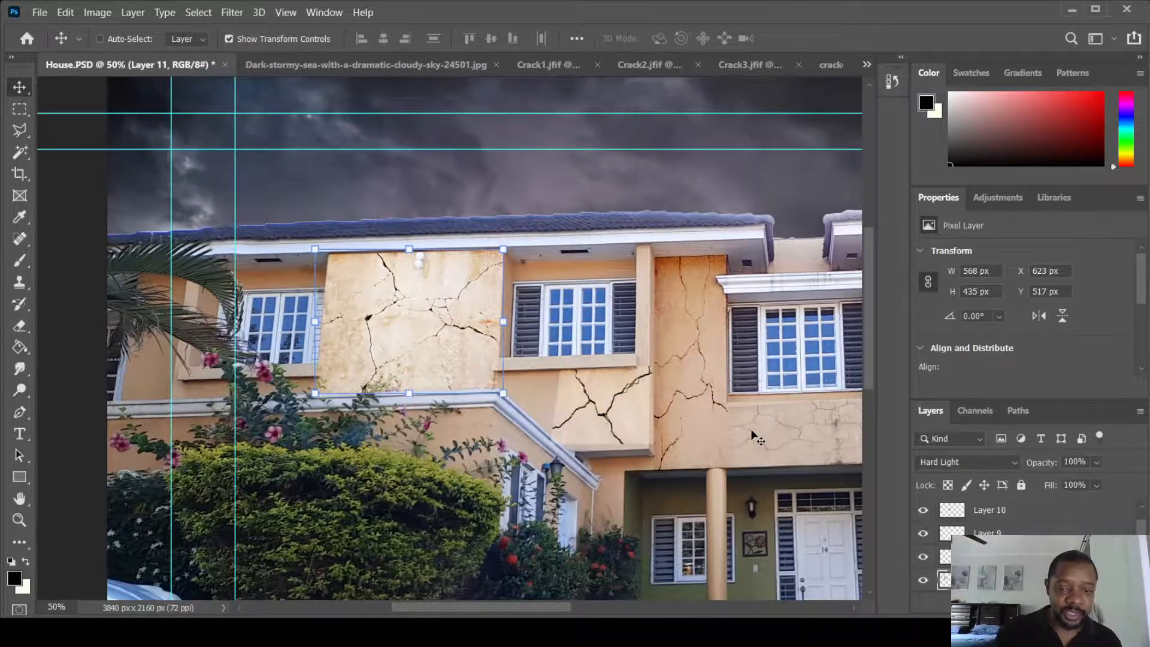
pyautogui.hotkey('ctrl', '-')
pyautogui.hotkey('ctrl', '-')
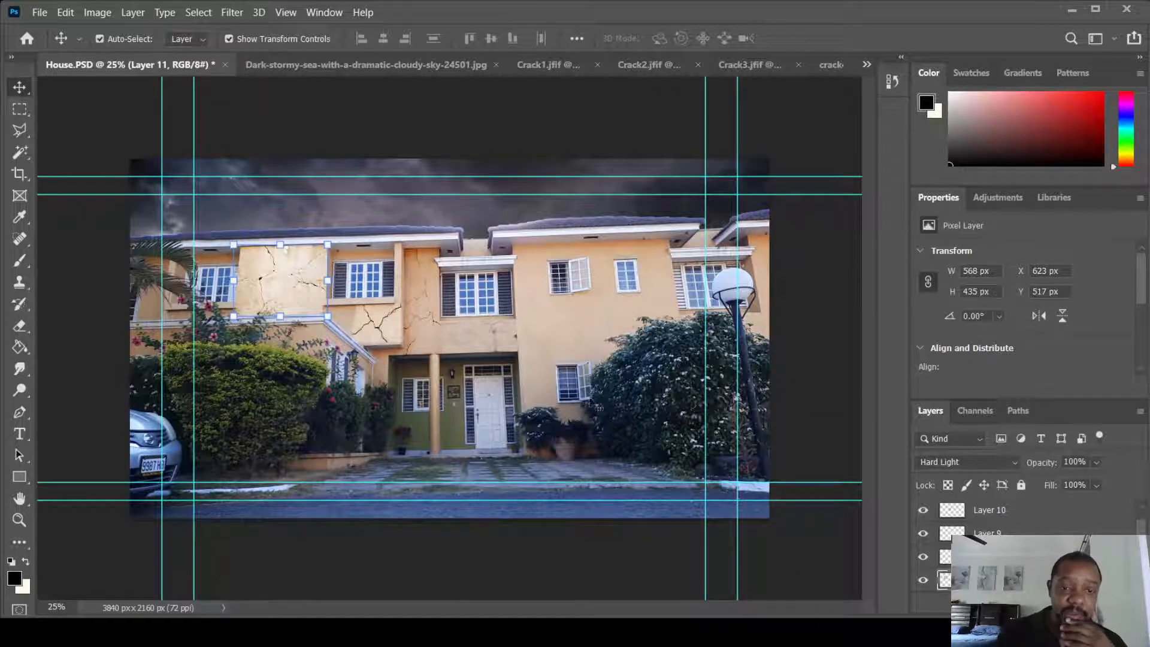
pyautogui.click(377, 330)
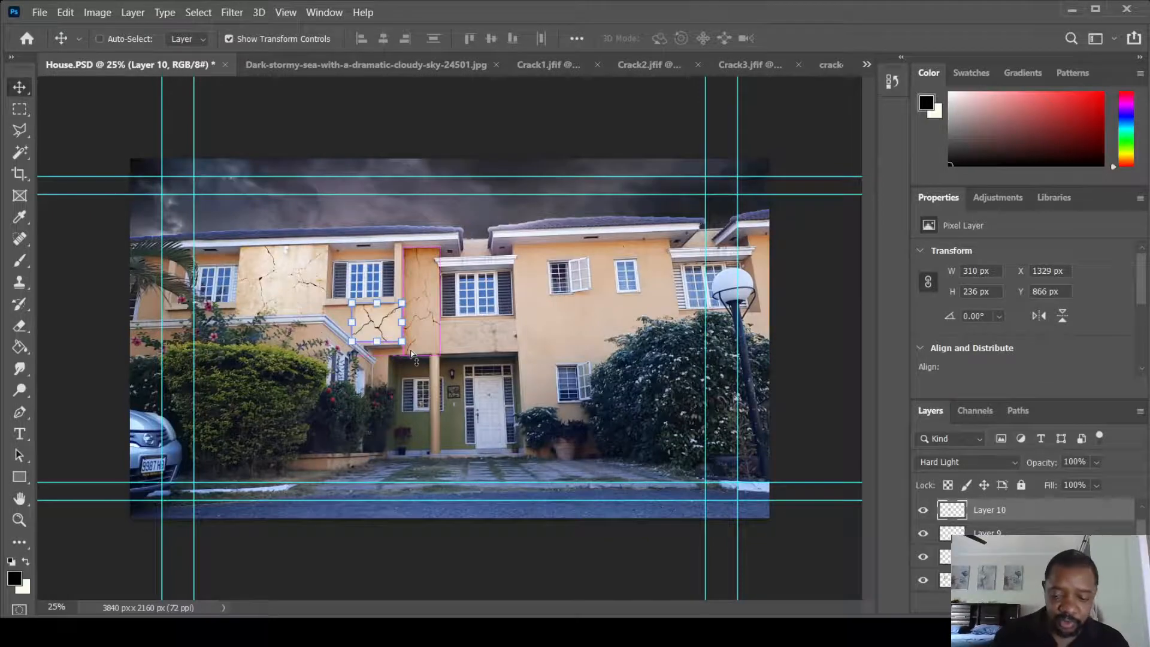
pyautogui.hotkey('ctrl', '+')
pyautogui.hotkey('ctrl', '+')
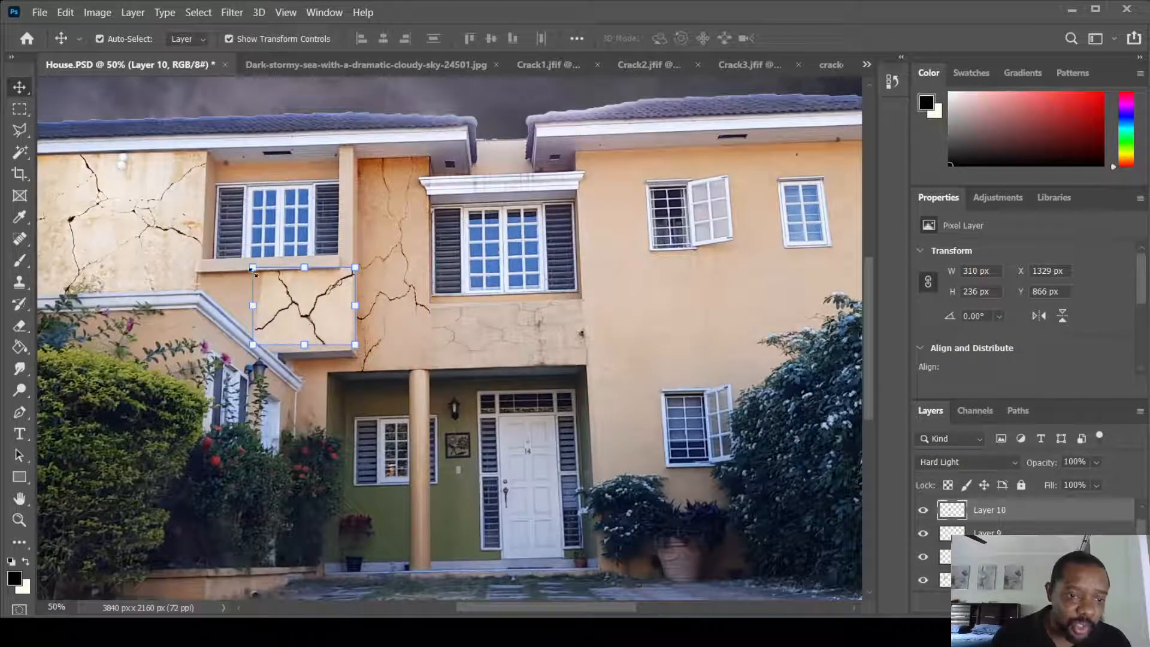
pyautogui.moveTo(252, 272); pyautogui.dragTo(172, 265)
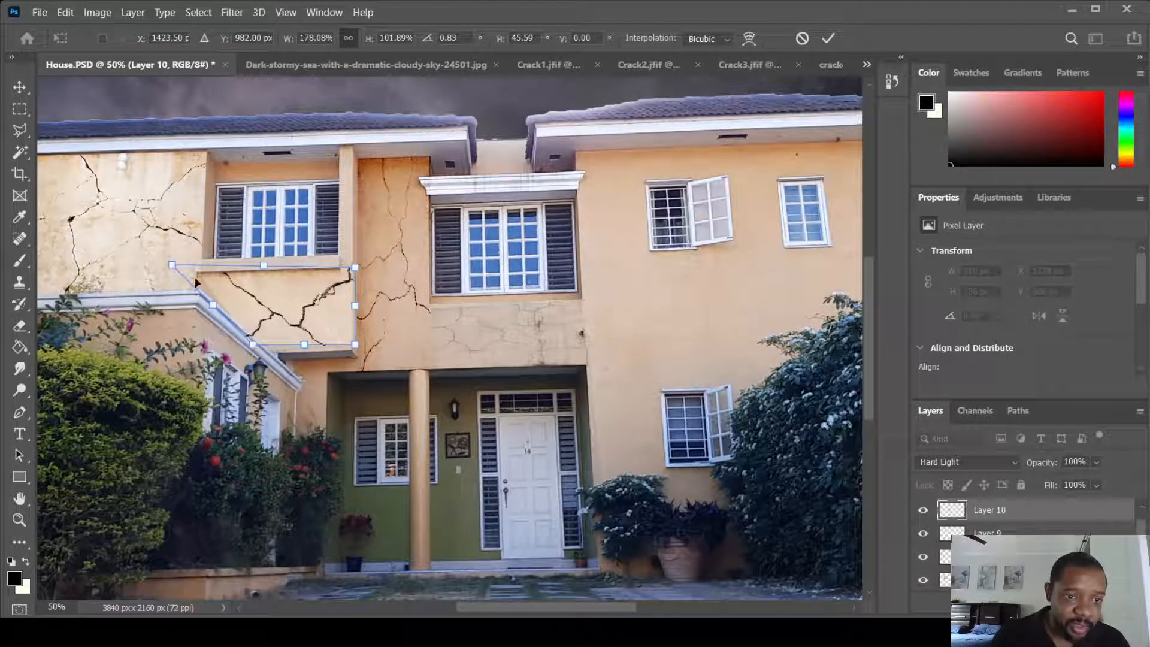
pyautogui.moveTo(172, 267); pyautogui.dragTo(160, 267)
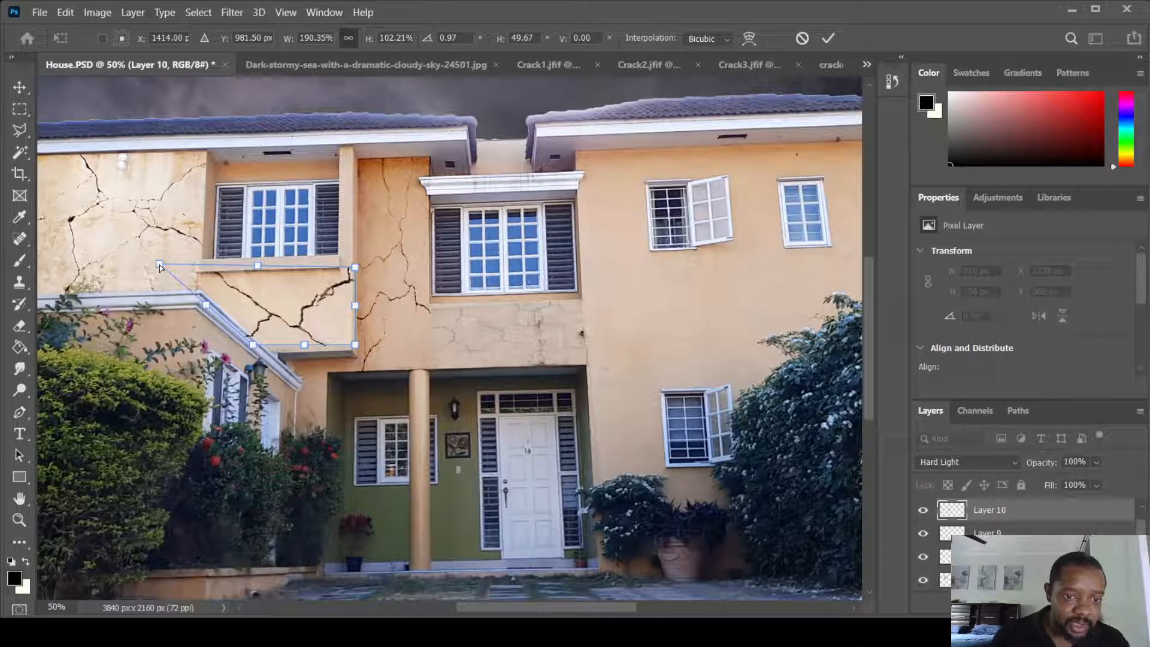
pyautogui.moveTo(252, 347); pyautogui.dragTo(255, 344)
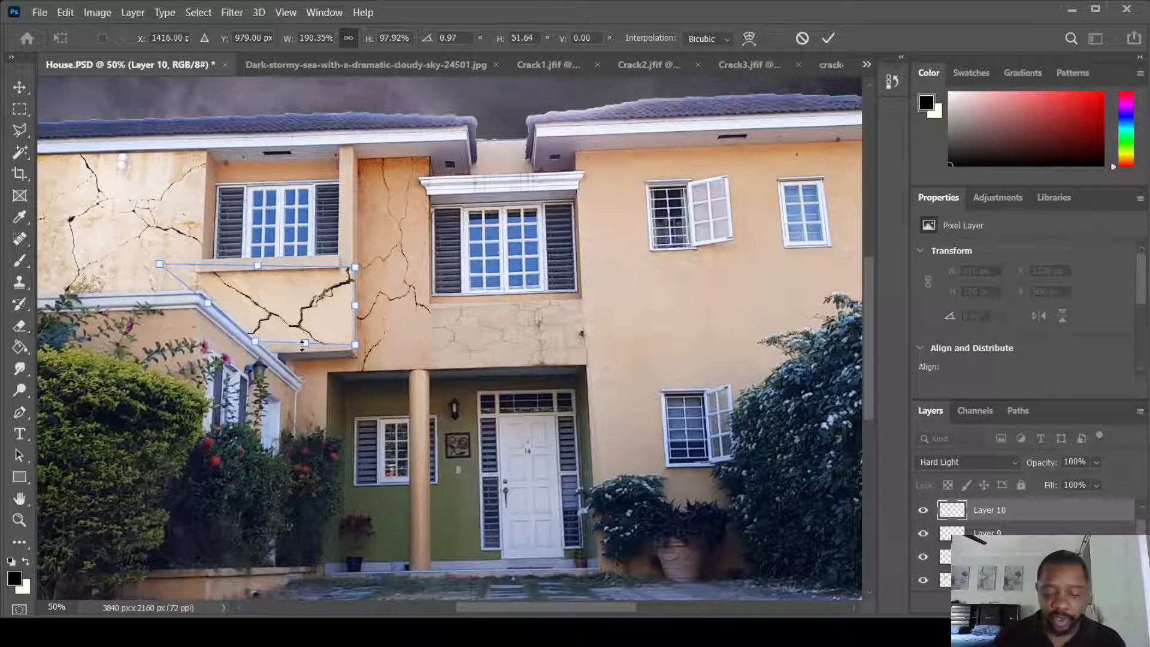
pyautogui.press('Return')
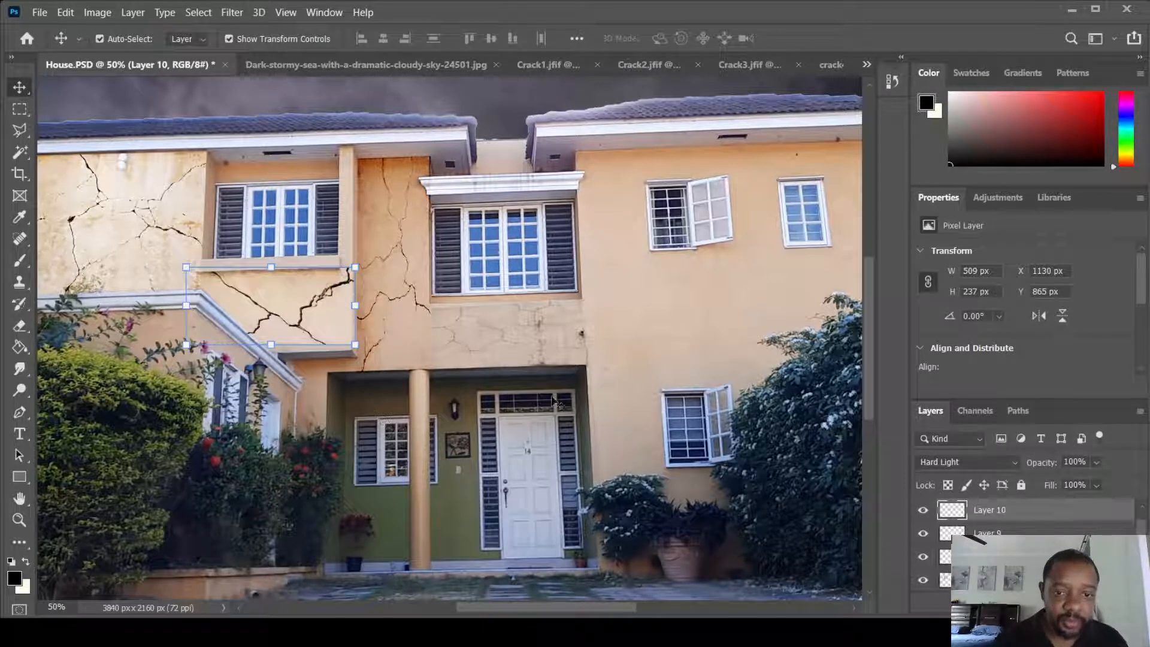
# Distort the upper corner of the crack texture above the entrance to meet the window sill, about 478 by 212 px
pyautogui.click(451, 321)
pyautogui.hotkey('ctrl', 't')
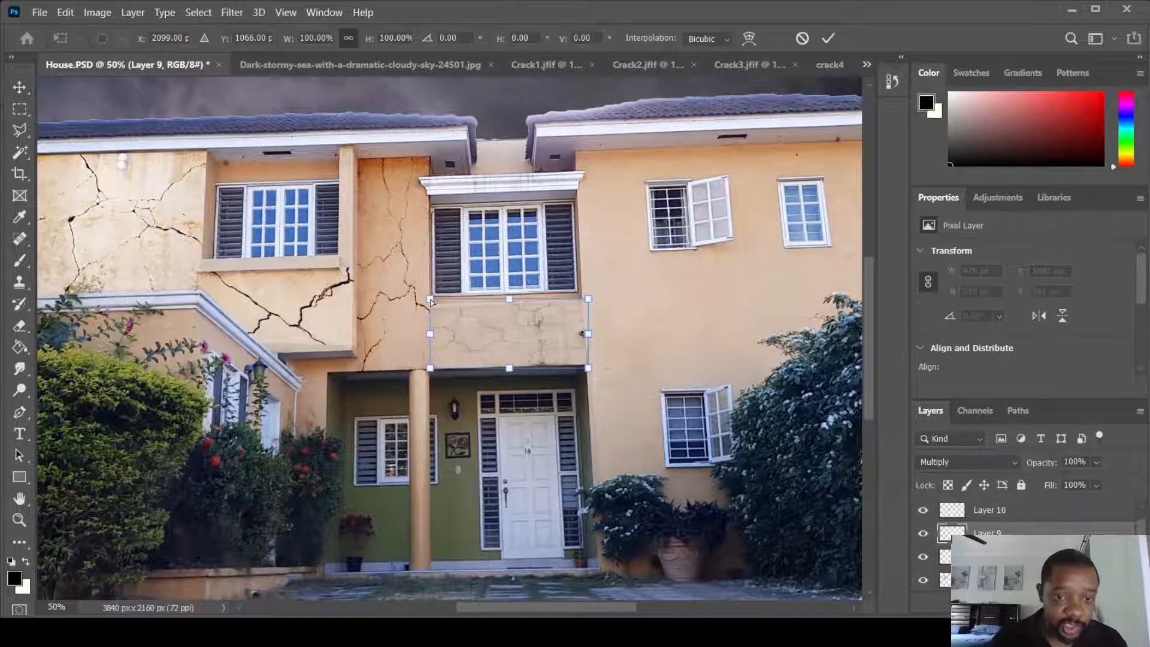
pyautogui.moveTo(430, 299); pyautogui.dragTo(431, 293)
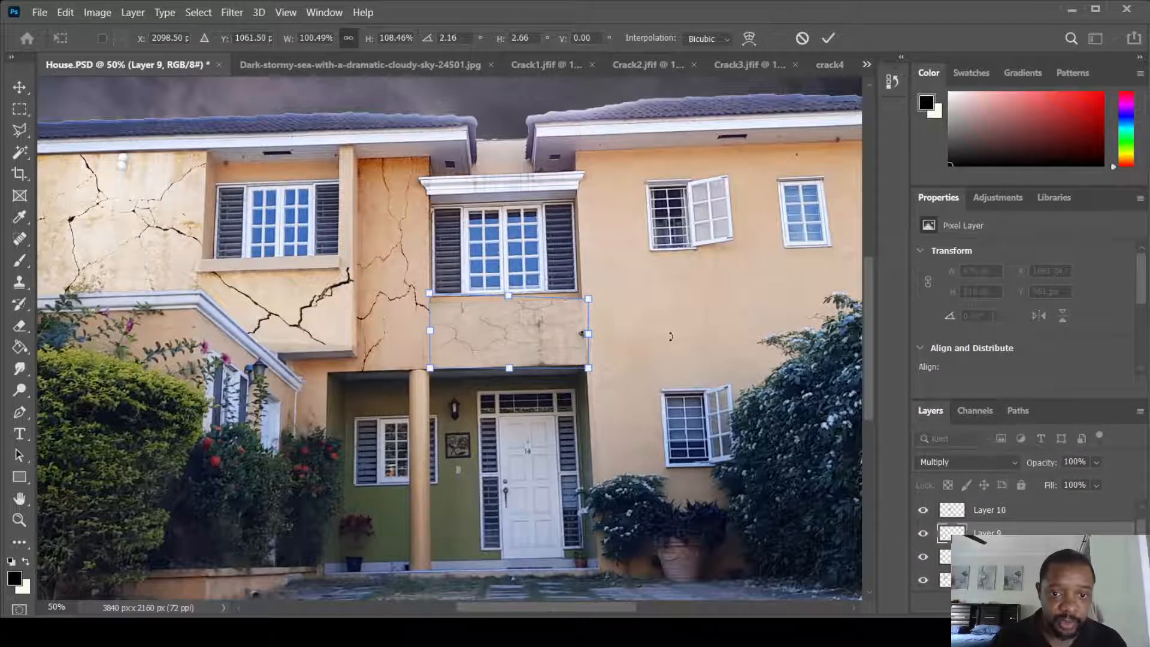
pyautogui.press('Return')
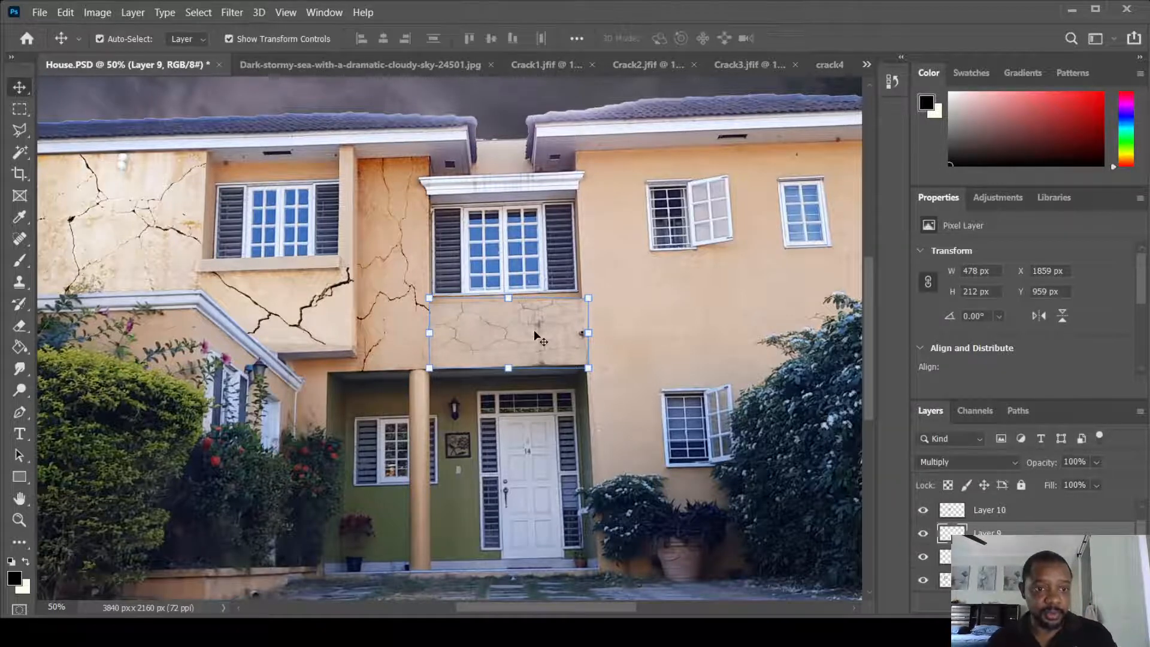
# Stretch the Crack3 texture downward to the wall's lower edge, about 259 px high
pyautogui.click(318, 328)
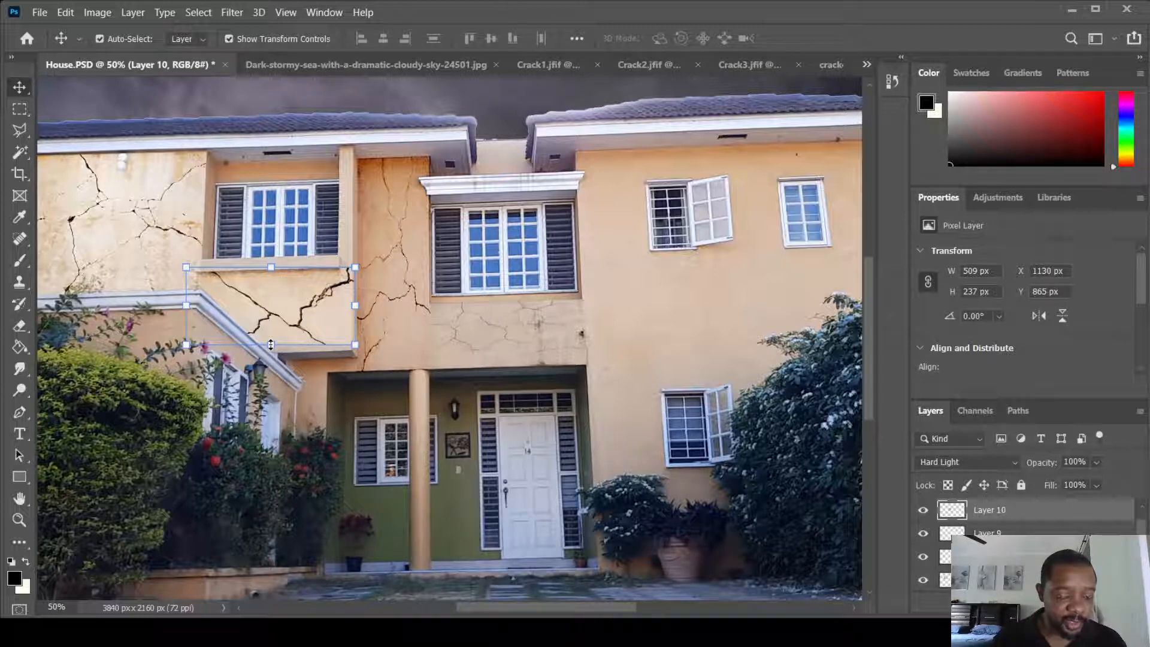
pyautogui.moveTo(271, 345); pyautogui.dragTo(274, 356)
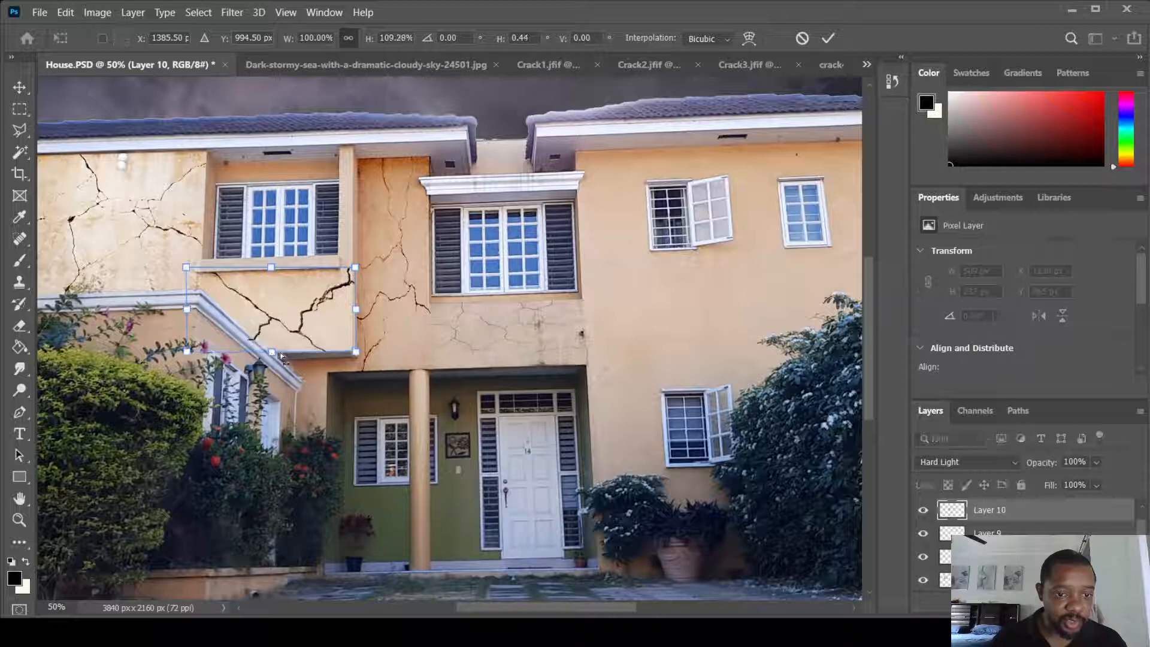
pyautogui.moveTo(351, 352)
pyautogui.mouseDown()
pyautogui.moveTo(354, 333)
pyautogui.moveTo(351, 351)
pyautogui.mouseUp()
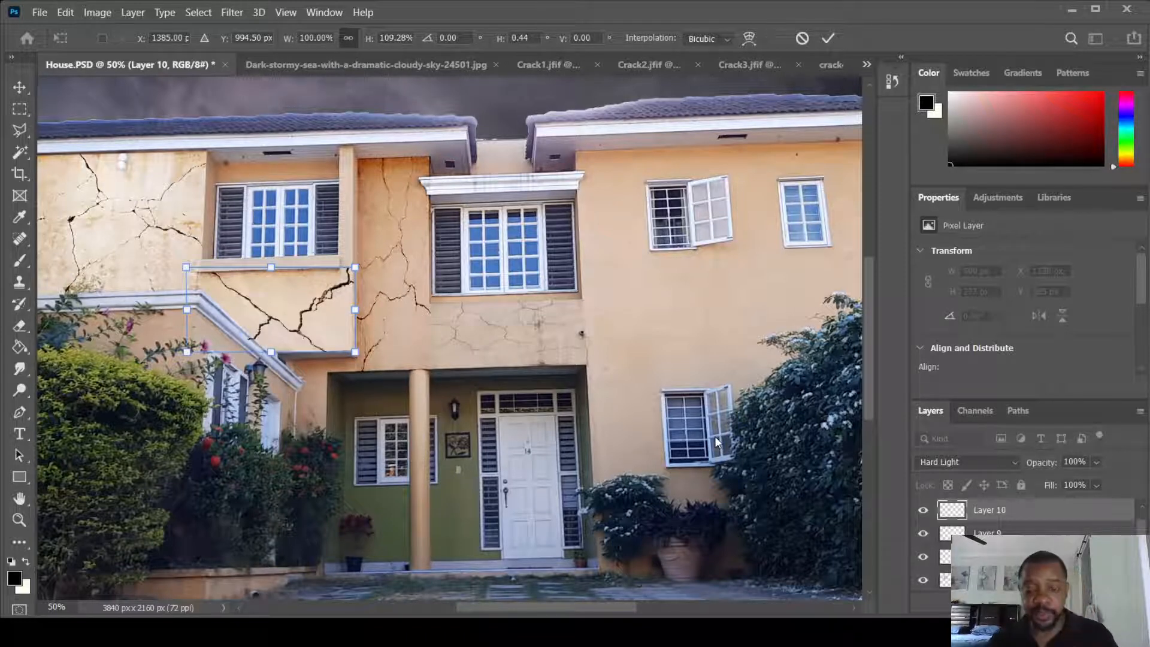
pyautogui.press('Return')
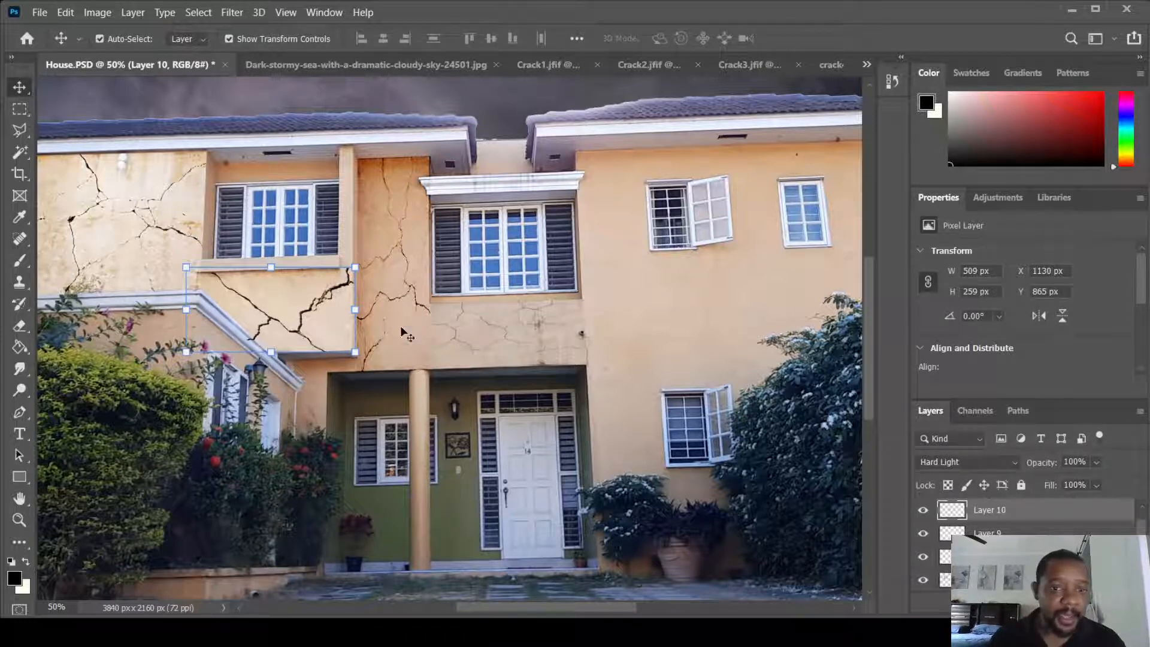
# Try to place a copy of the crack4 texture over the entrance and shift it toward the wall with the open-shuttered windows
pyautogui.click(169, 230)
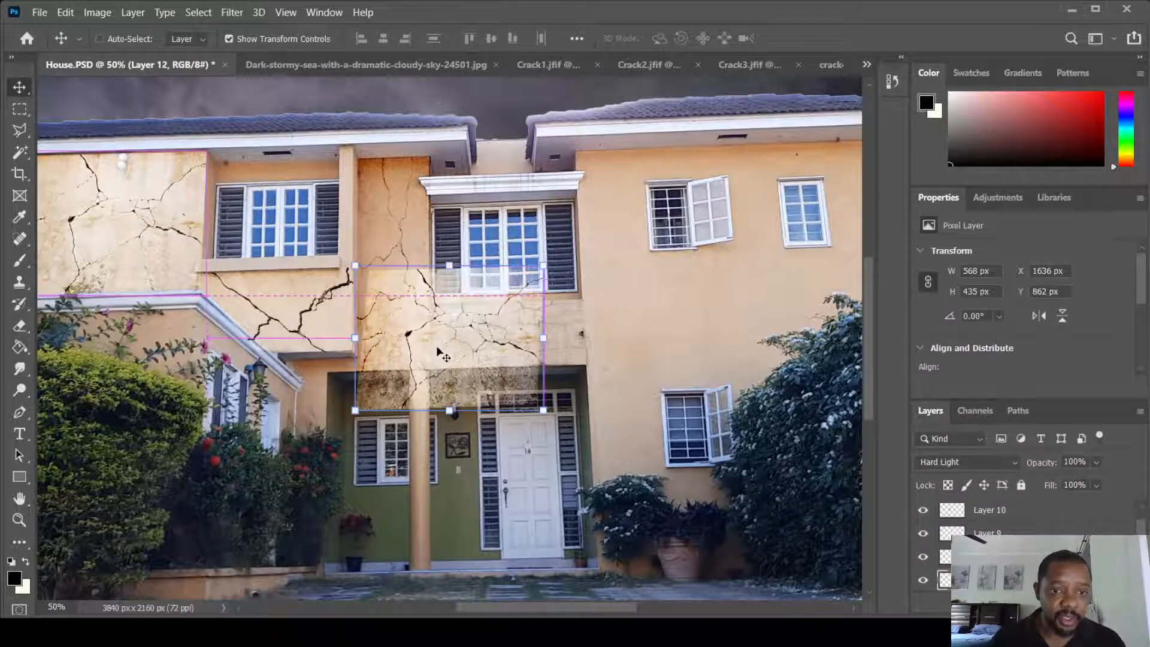
pyautogui.moveTo(442, 353); pyautogui.dragTo(671, 352)
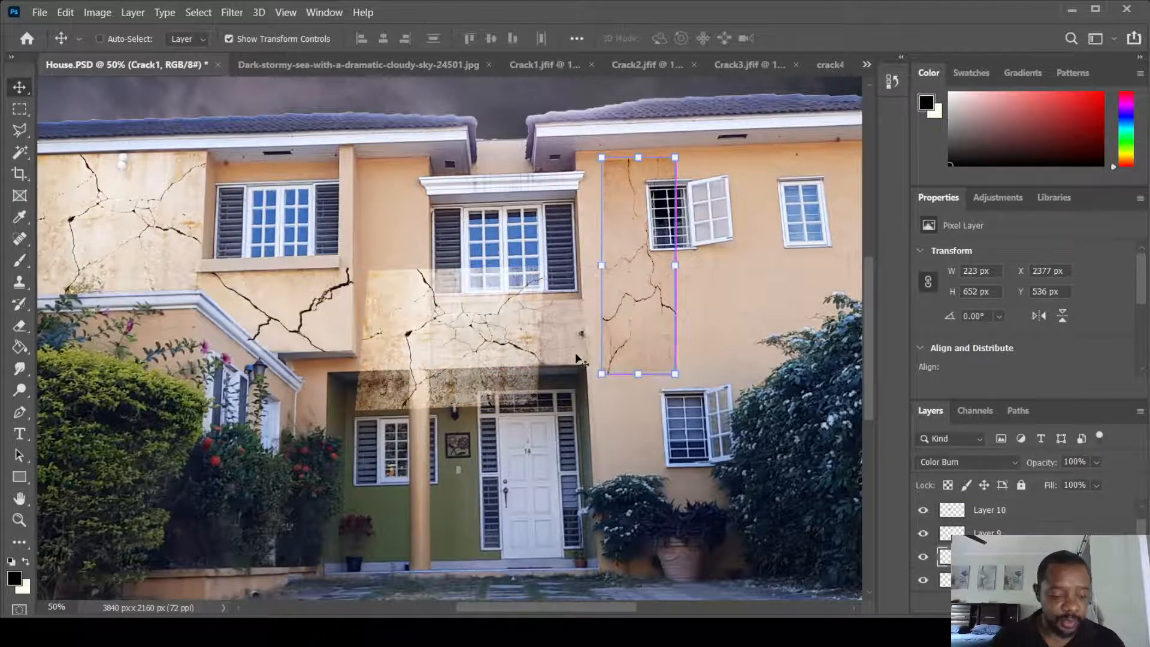
pyautogui.hotkey('ctrl', 'z')
pyautogui.moveTo(457, 403); pyautogui.dragTo(682, 372)
pyautogui.hotkey('ctrl', 'z')
pyautogui.press('z')
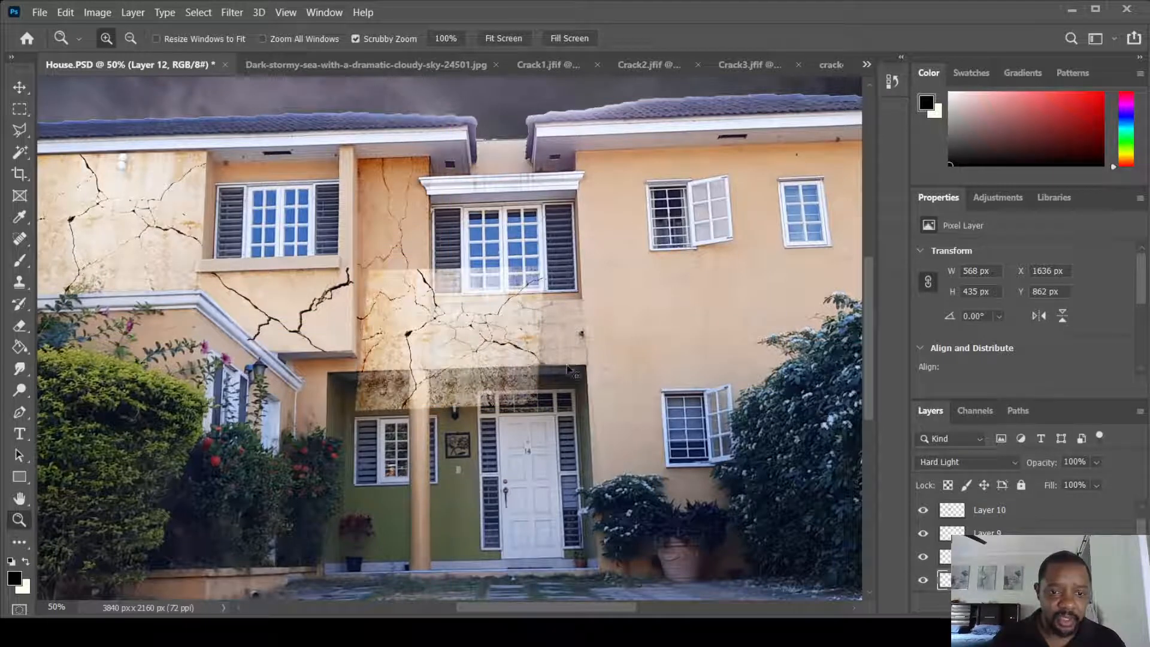
pyautogui.keyDown('ctrl'); pyautogui.click(428, 363); pyautogui.keyUp('ctrl')
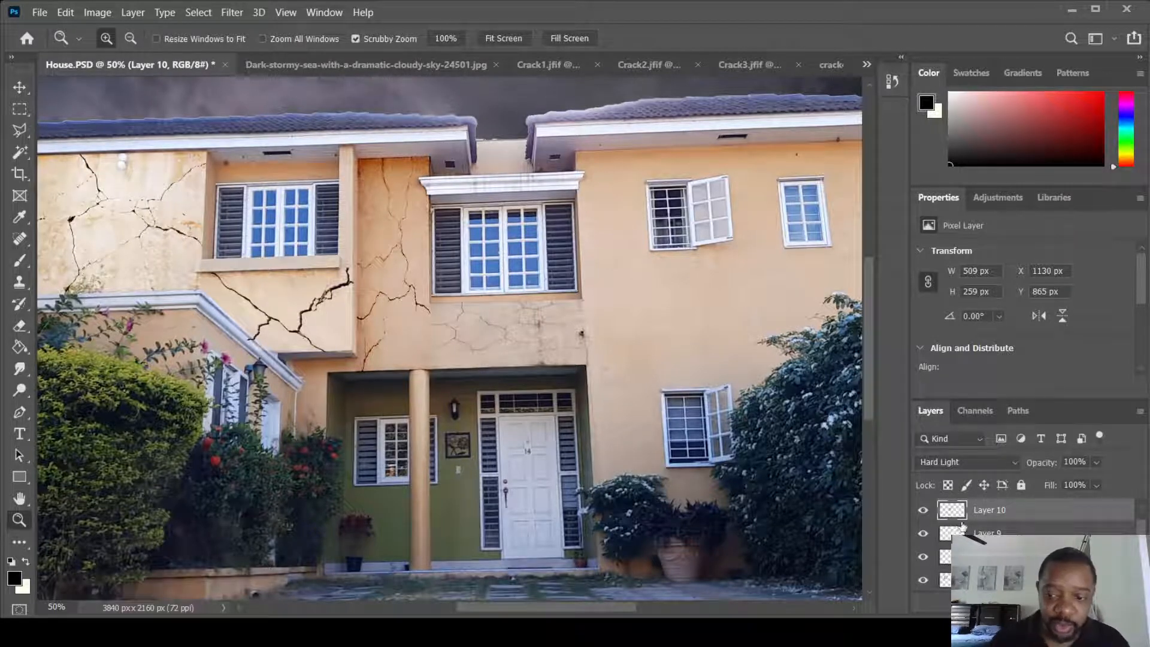
# Identify what Layer 10 contains by toggling its visibility and rename it UnderWindow1 Crack
pyautogui.click(924, 510)
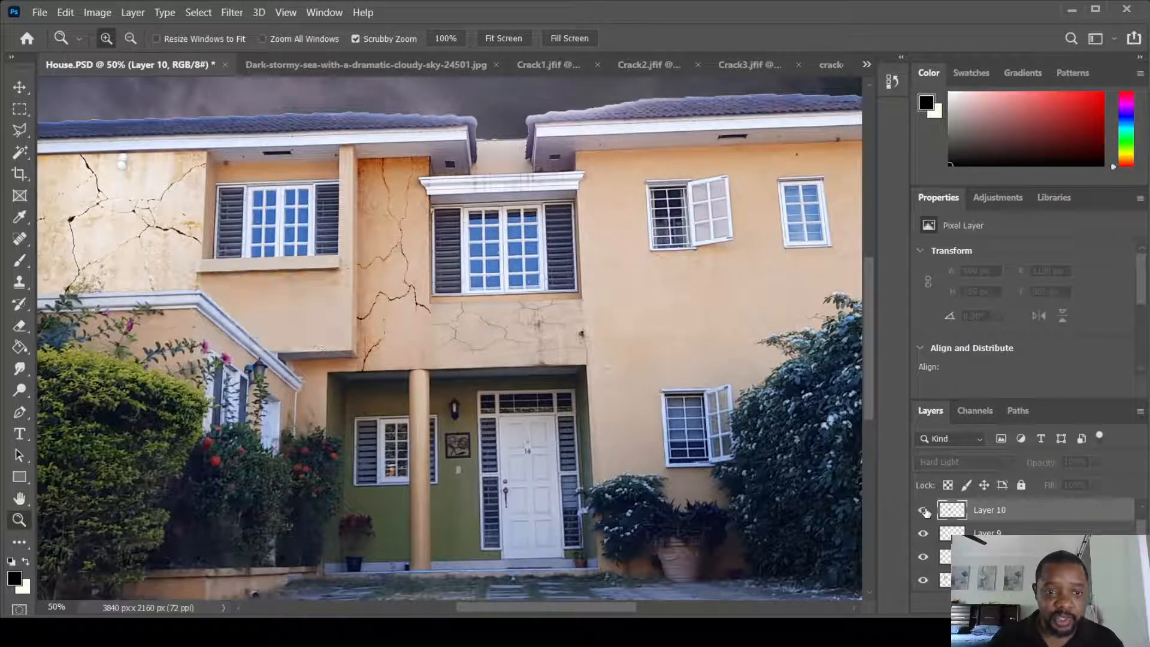
pyautogui.click(923, 510)
pyautogui.doubleClick(982, 511)
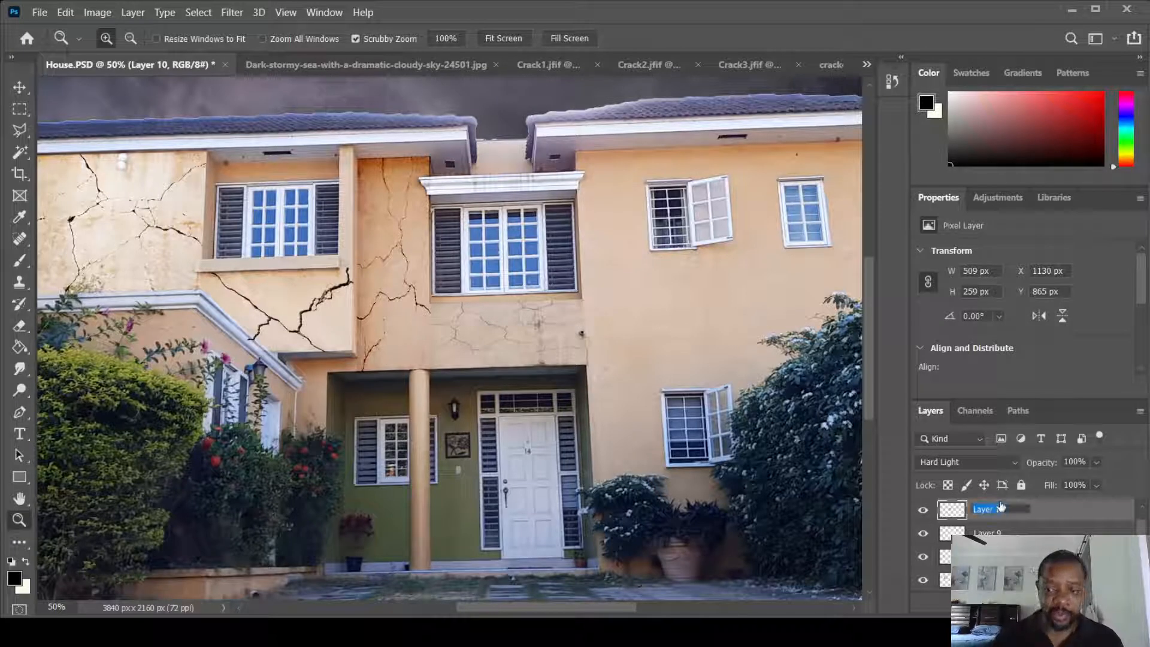
pyautogui.write('Und')
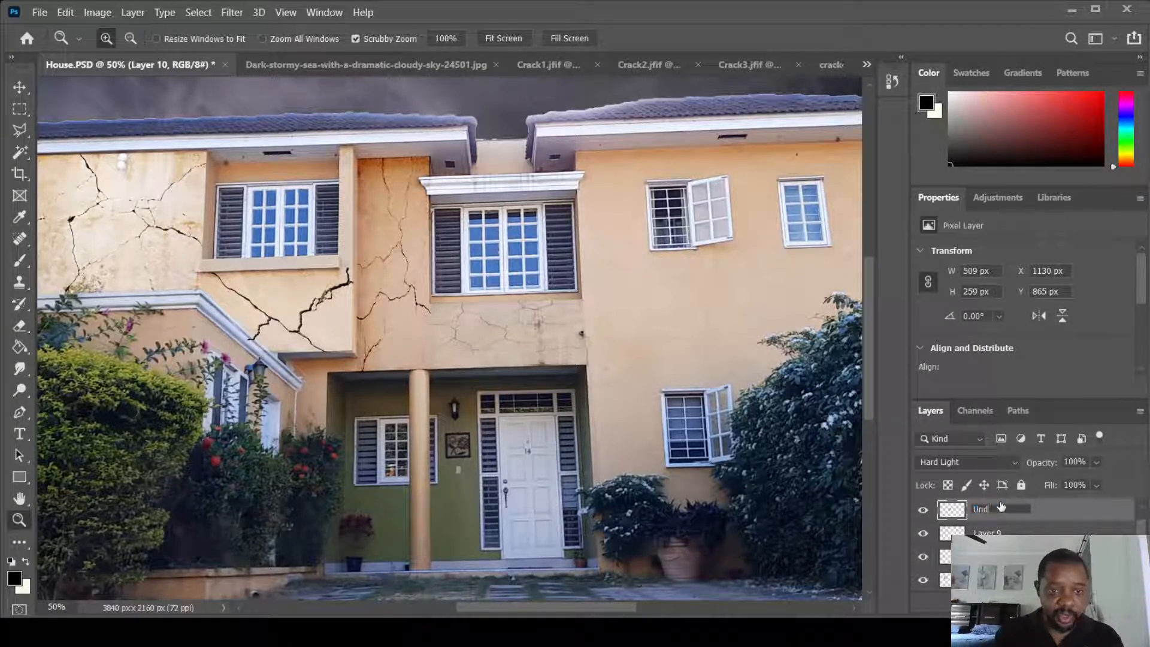
pyautogui.write('erWindow')
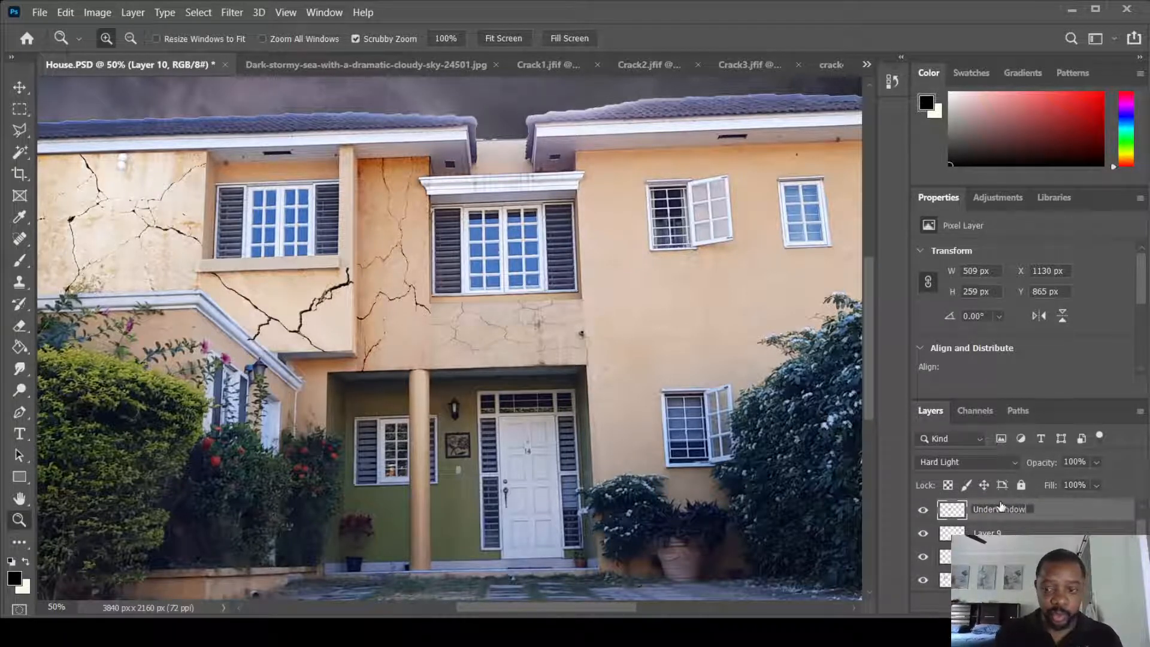
pyautogui.write('1 Crack')
pyautogui.press('Return')
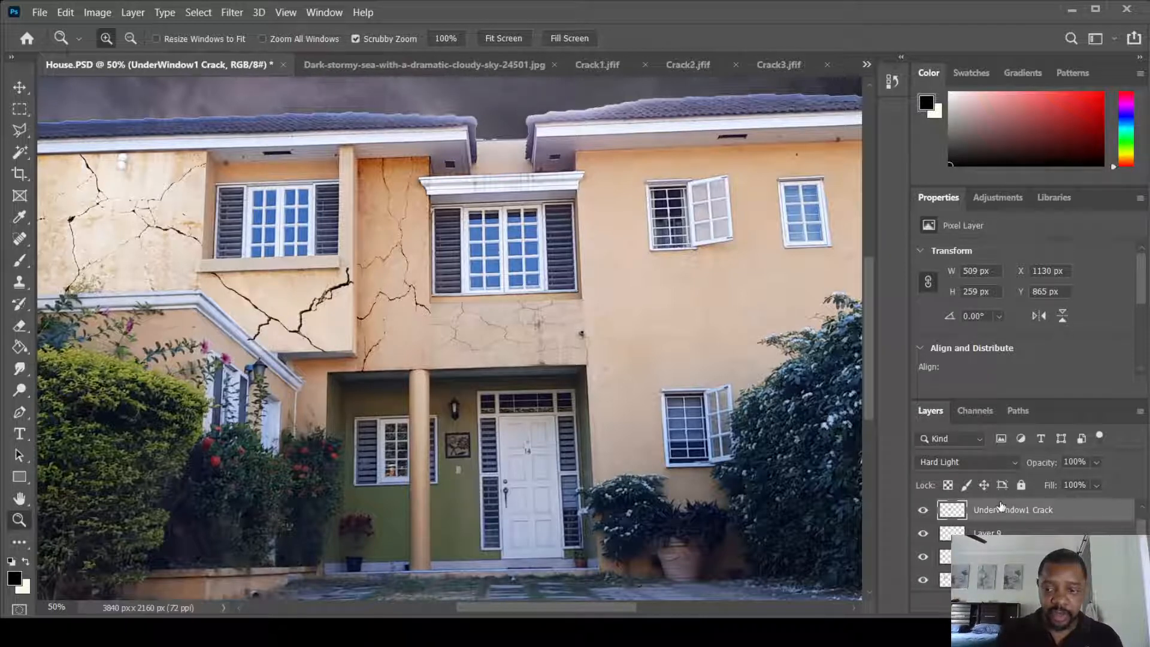
# Rename Layer 9, the crack texture above the entrance, as UnderWindow2 Crack
pyautogui.click(928, 534)
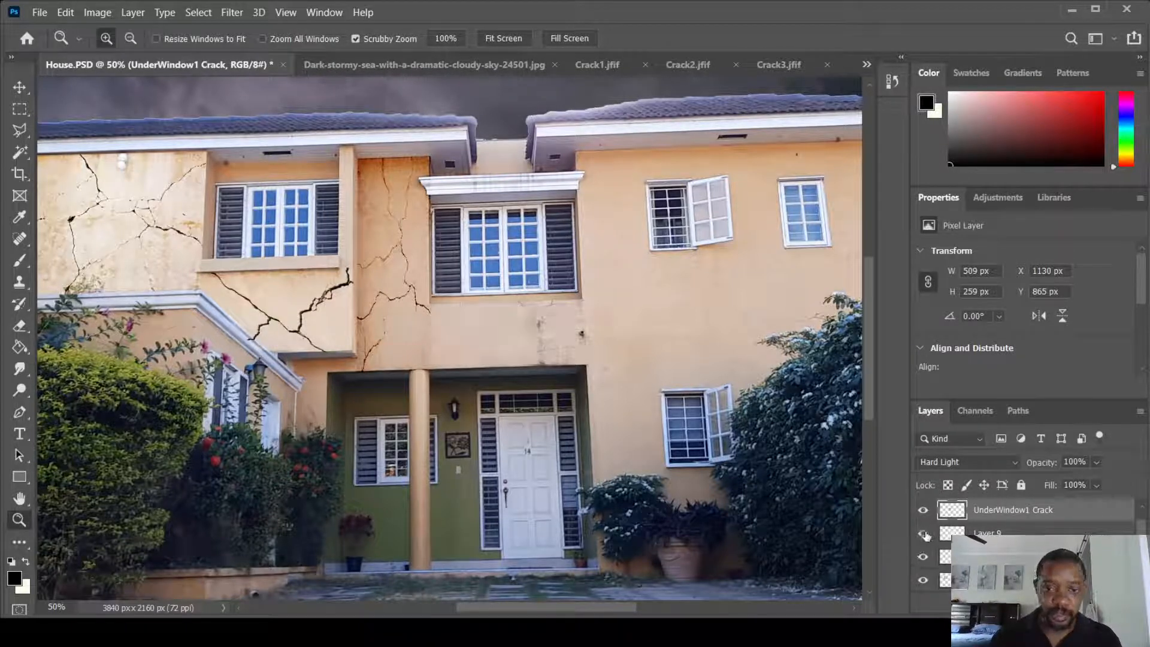
pyautogui.doubleClick(992, 533)
pyautogui.write('UnderWindow2 Crack')
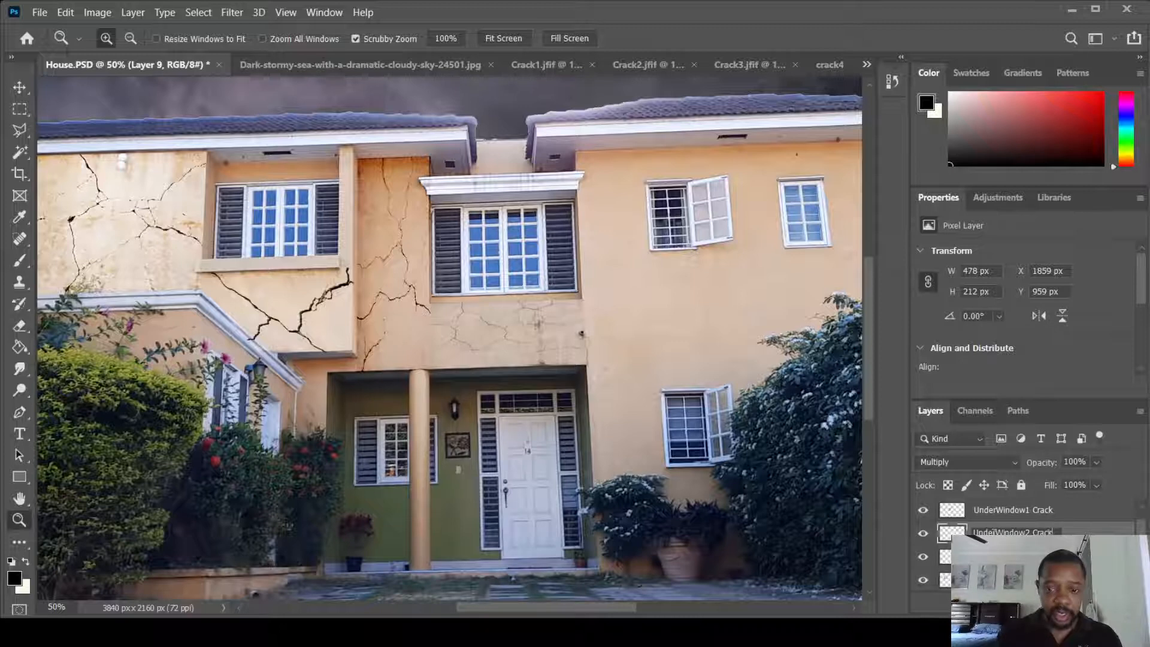
pyautogui.press('Return')
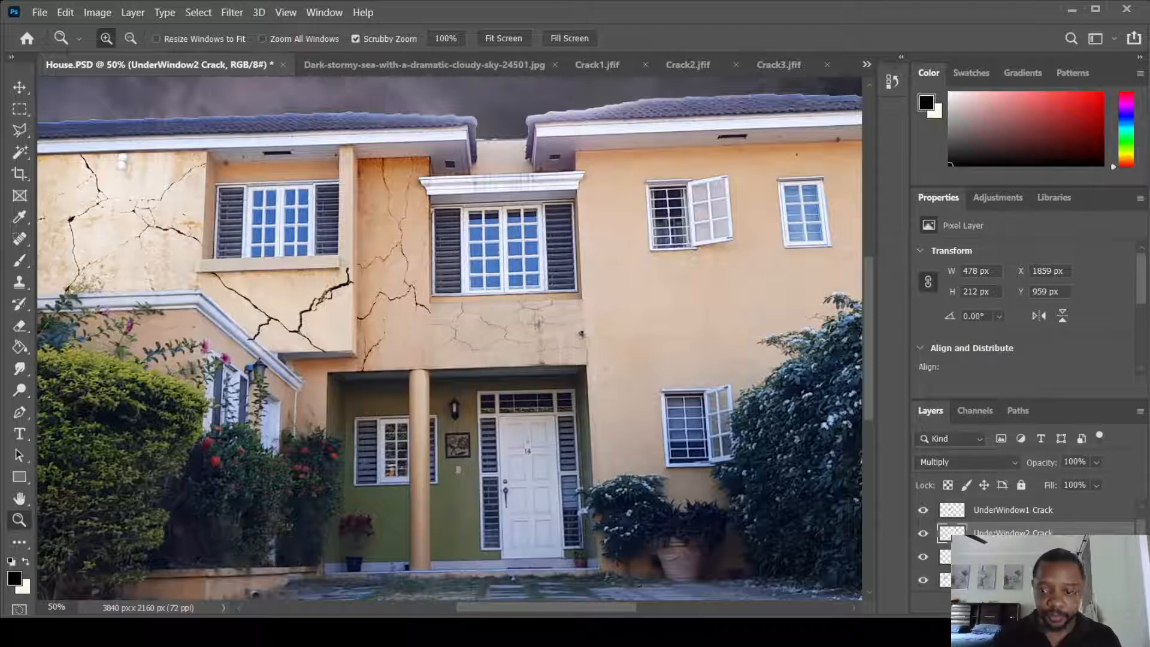
# Check Layer 11's contents by toggling its visibility and rename it Big Wall Crack
pyautogui.click(983, 581)
pyautogui.click(923, 581)
pyautogui.click(923, 581)
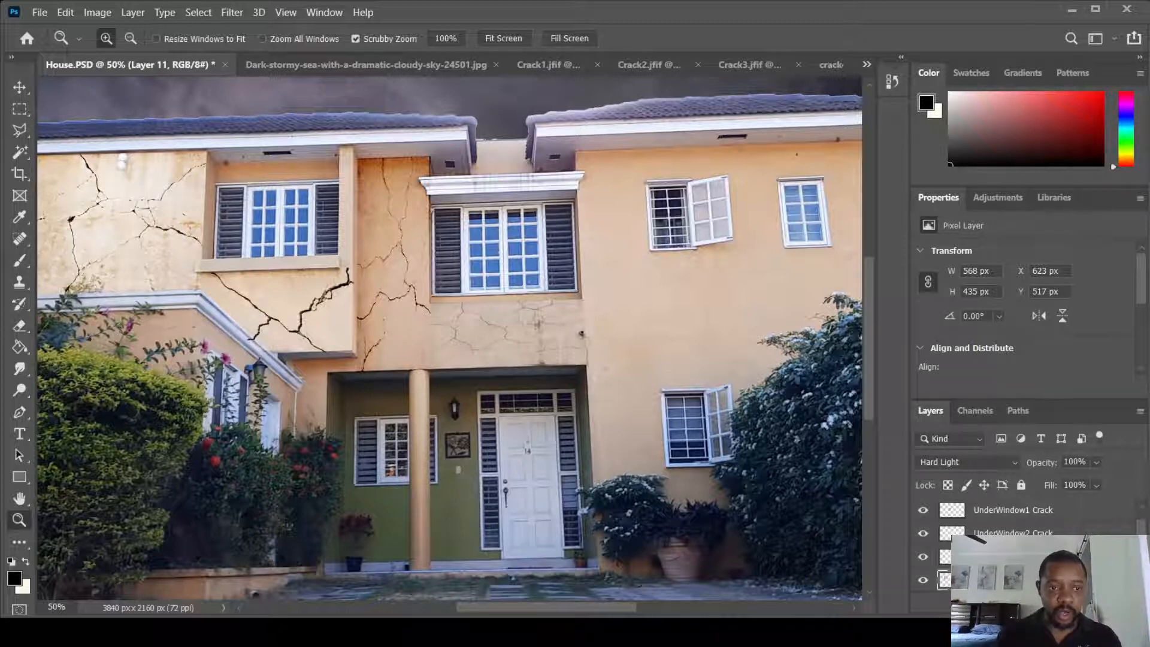
pyautogui.press('Return')
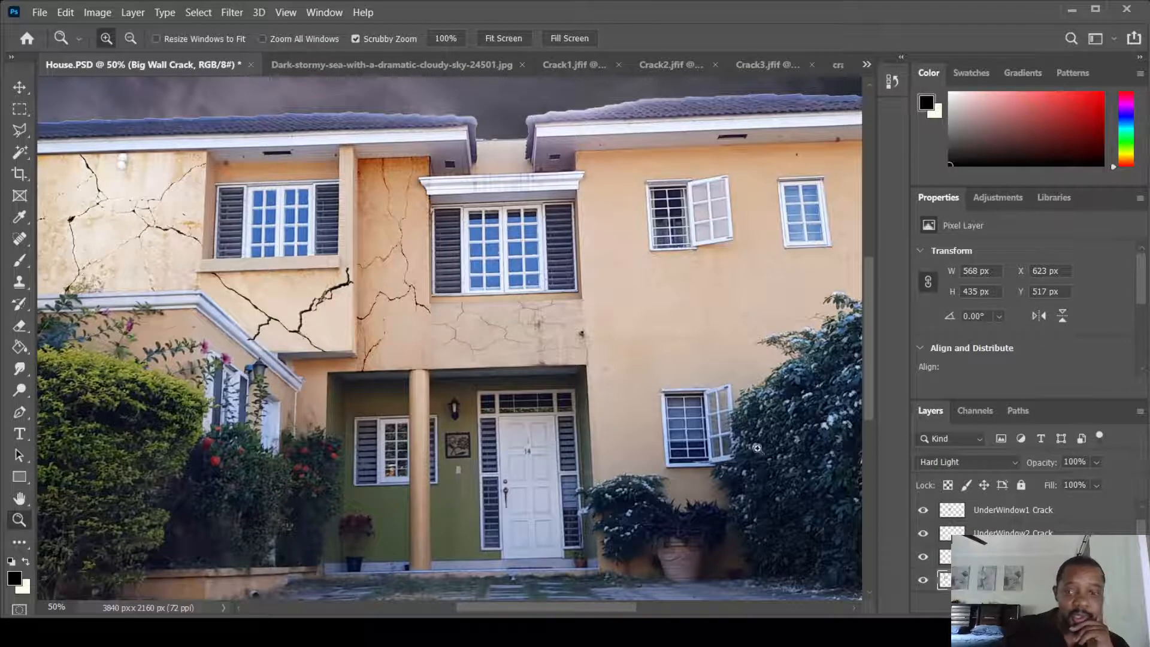
# Soften the side edge of the UnderWindow2 Crack texture near the column with an 86 px Eraser
pyautogui.click(986, 512)
pyautogui.click(987, 533)
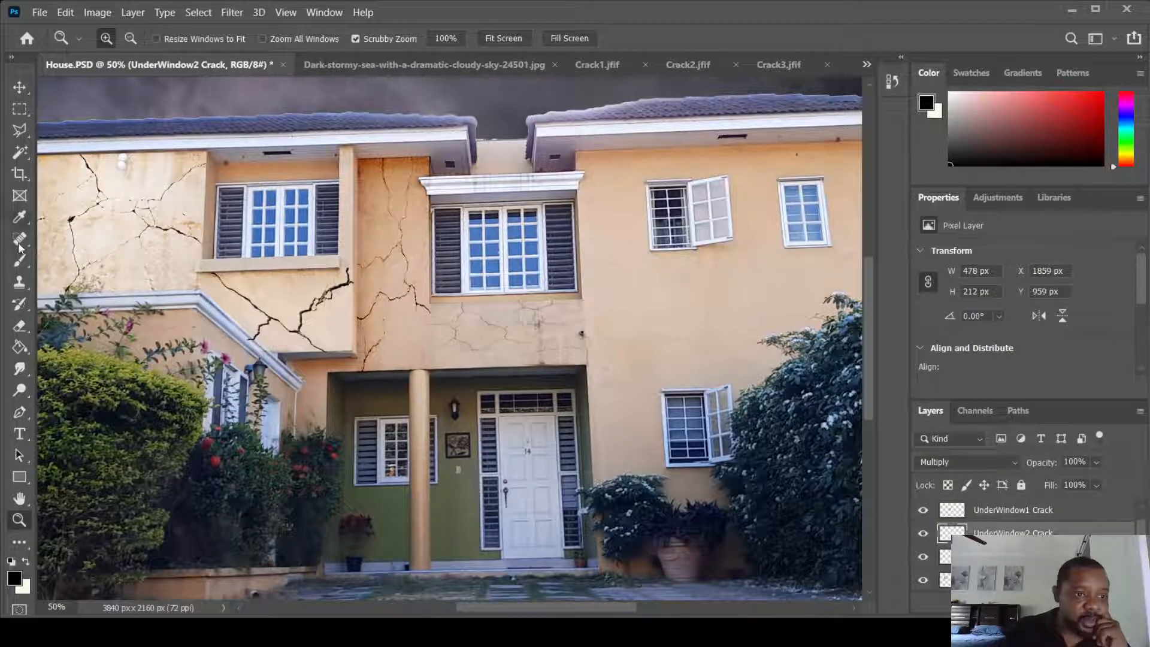
pyautogui.click(20, 330)
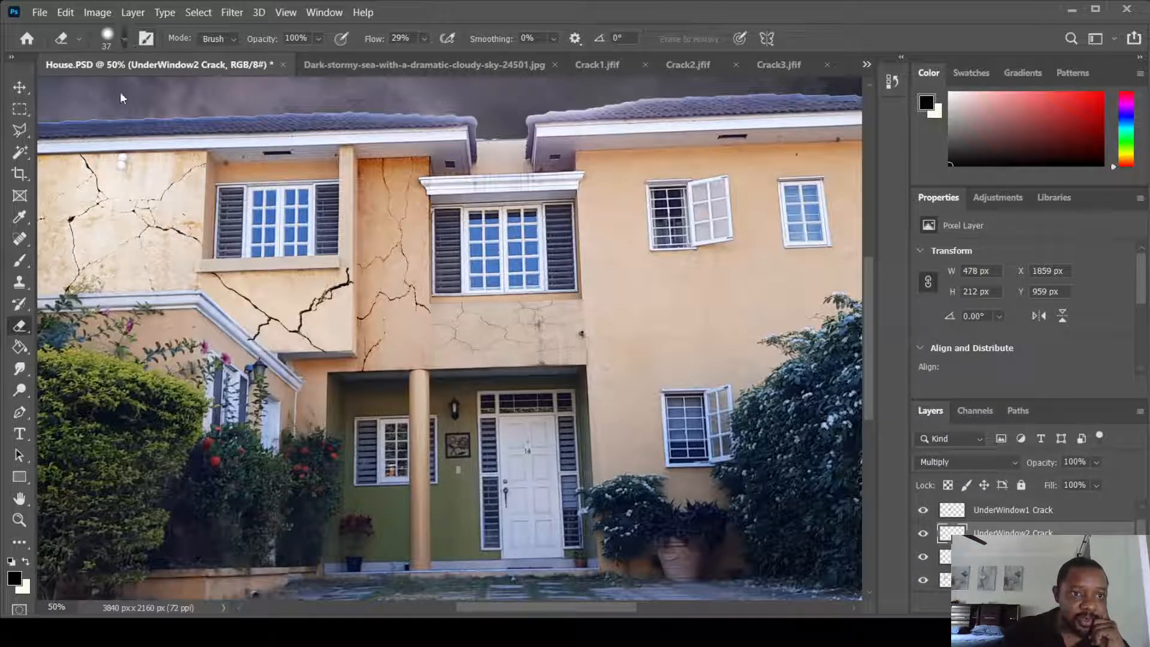
pyautogui.moveTo(120, 91); pyautogui.dragTo(137, 93)
pyautogui.click(433, 336)
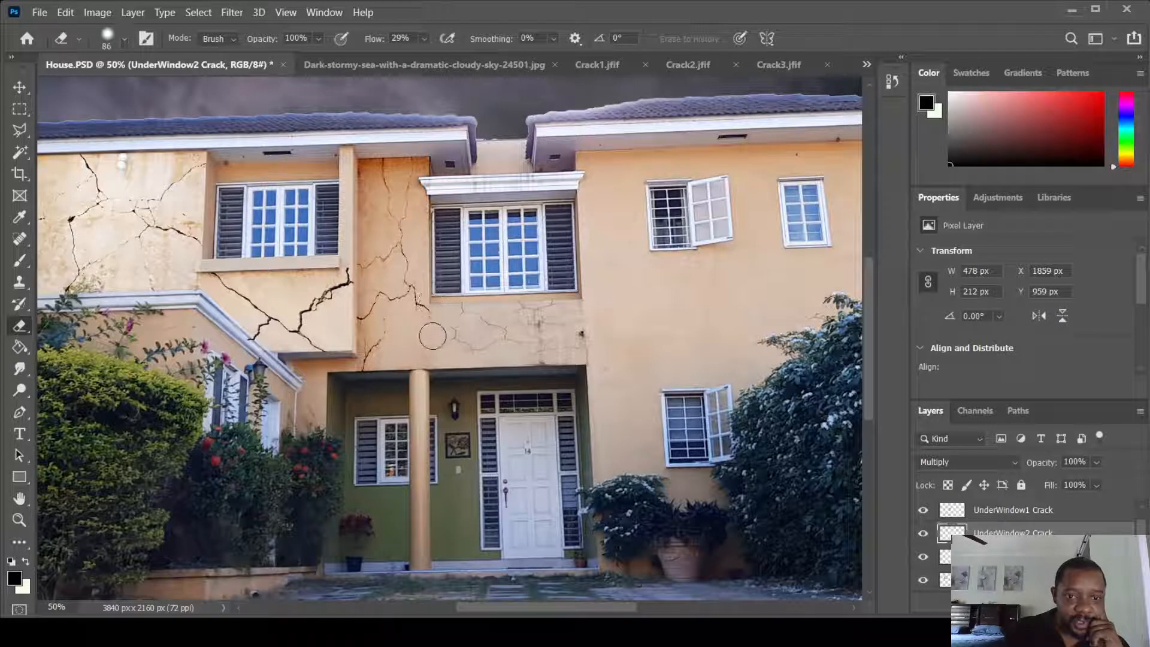
pyautogui.moveTo(432, 362)
pyautogui.mouseDown()
pyautogui.moveTo(427, 314)
pyautogui.moveTo(430, 361)
pyautogui.mouseUp()
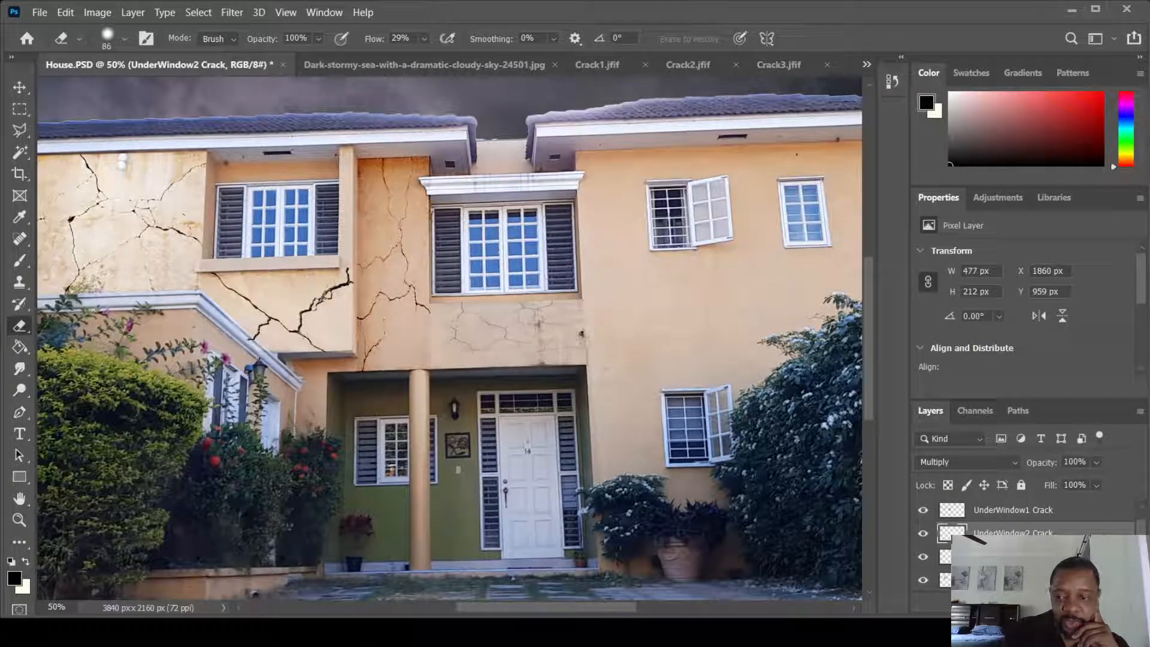
# Review the blend modes of the UnderWindow1 Crack, Crack1, UnderWindow2 Crack and Big Wall Crack layers
pyautogui.click(995, 511)
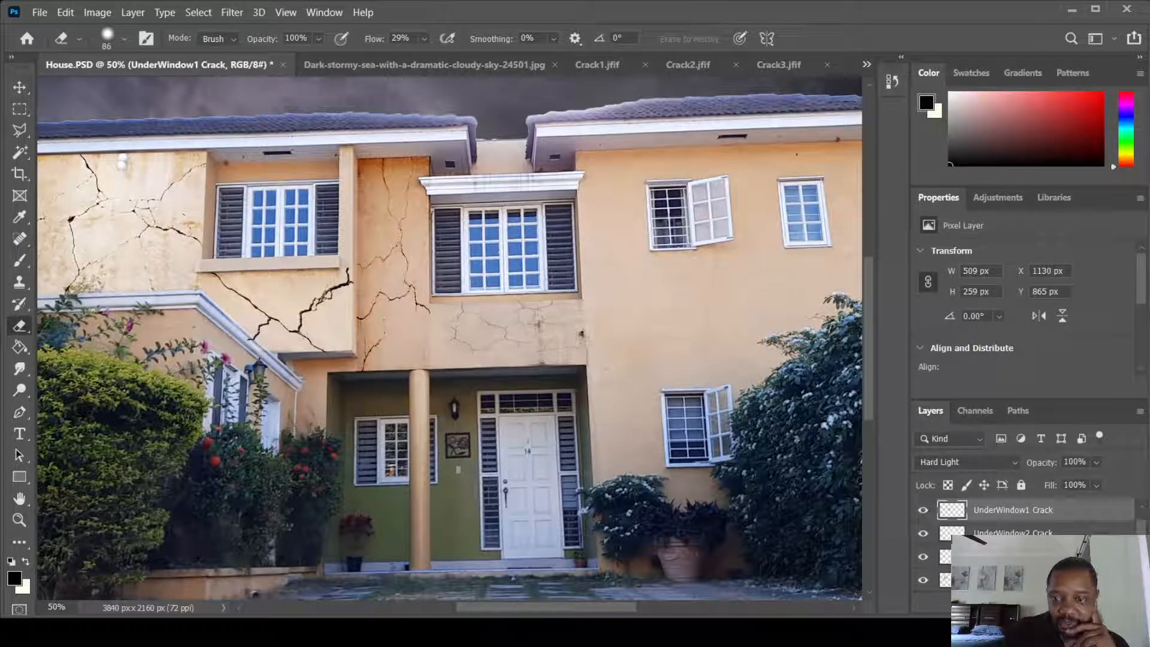
pyautogui.click(924, 563)
pyautogui.click(983, 558)
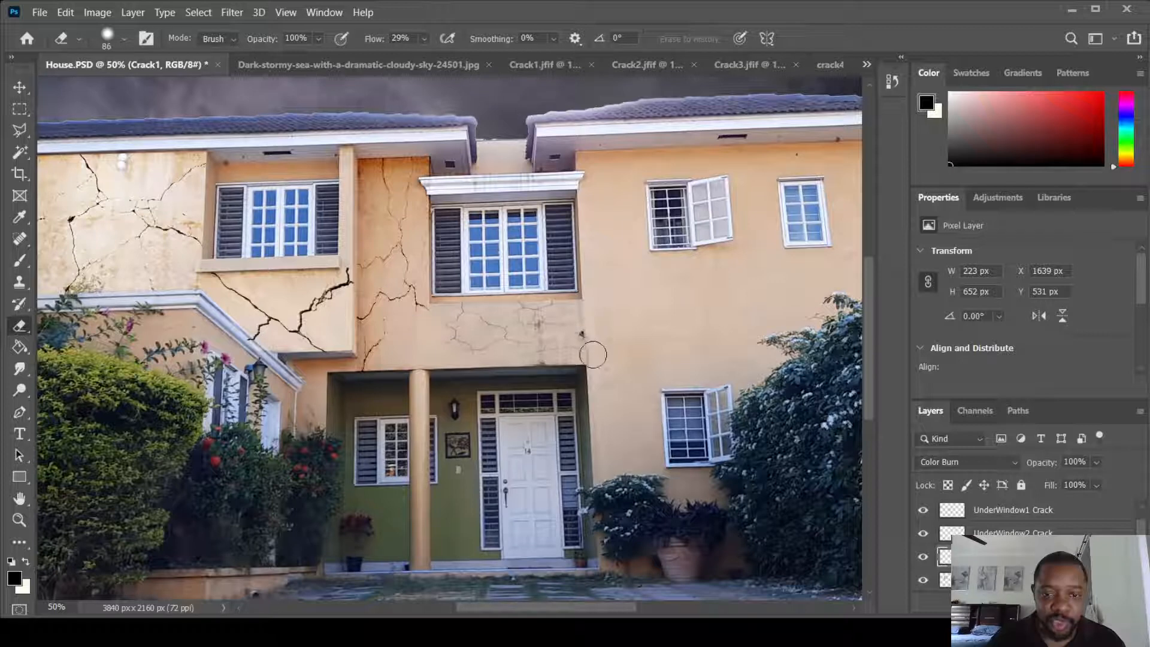
pyautogui.click(1013, 533)
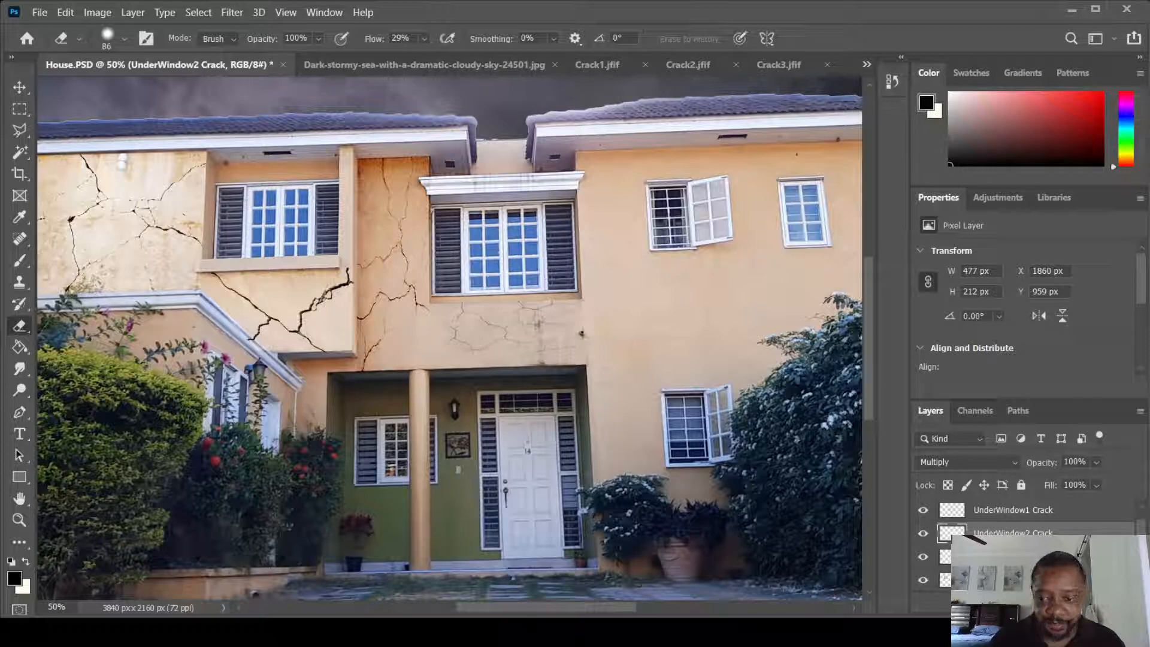
pyautogui.click(1012, 580)
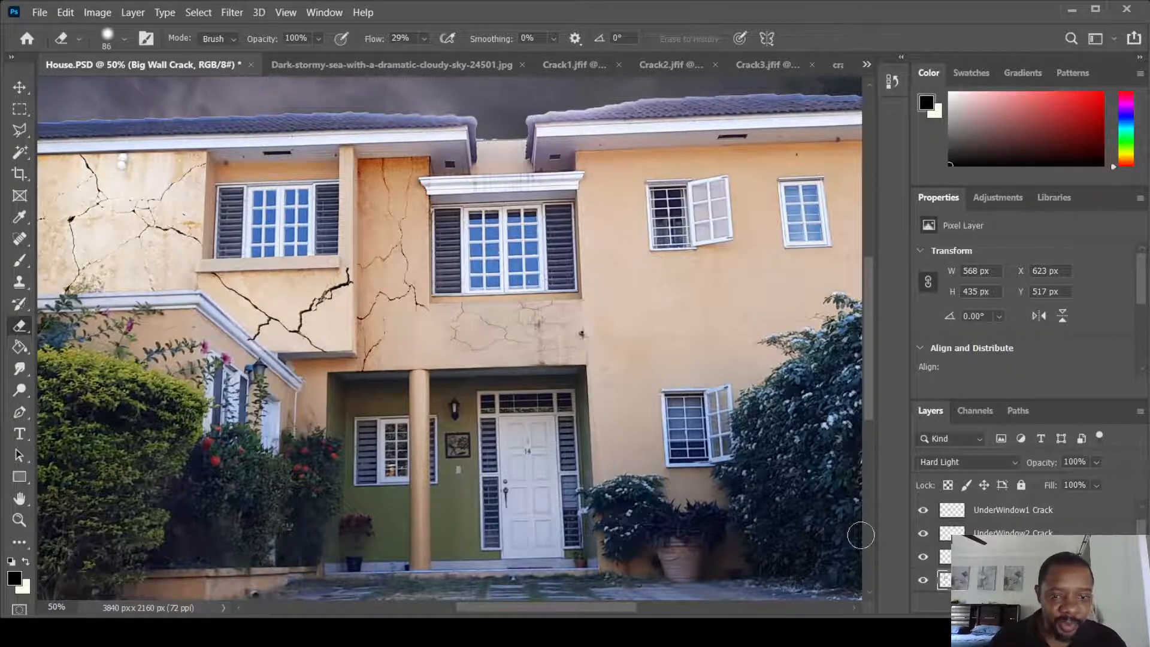
pyautogui.click(1012, 512)
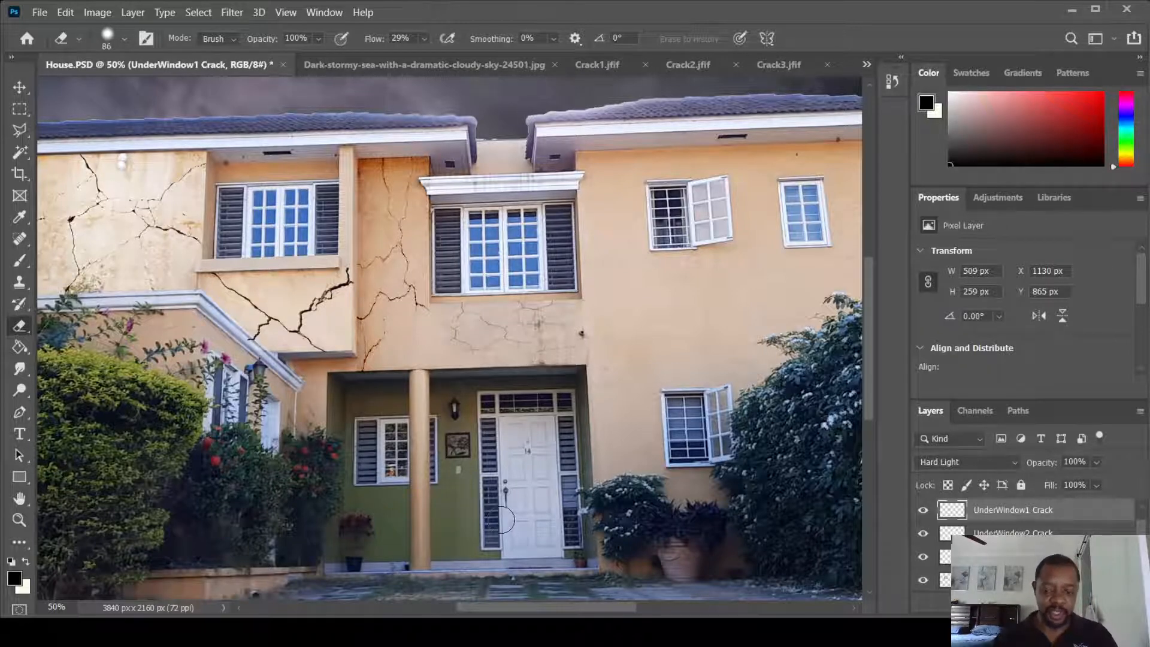
# Close the stormy sky image and the five crack texture images, keeping only House.PSD open
pyautogui.hotkey('ctrl', '-')
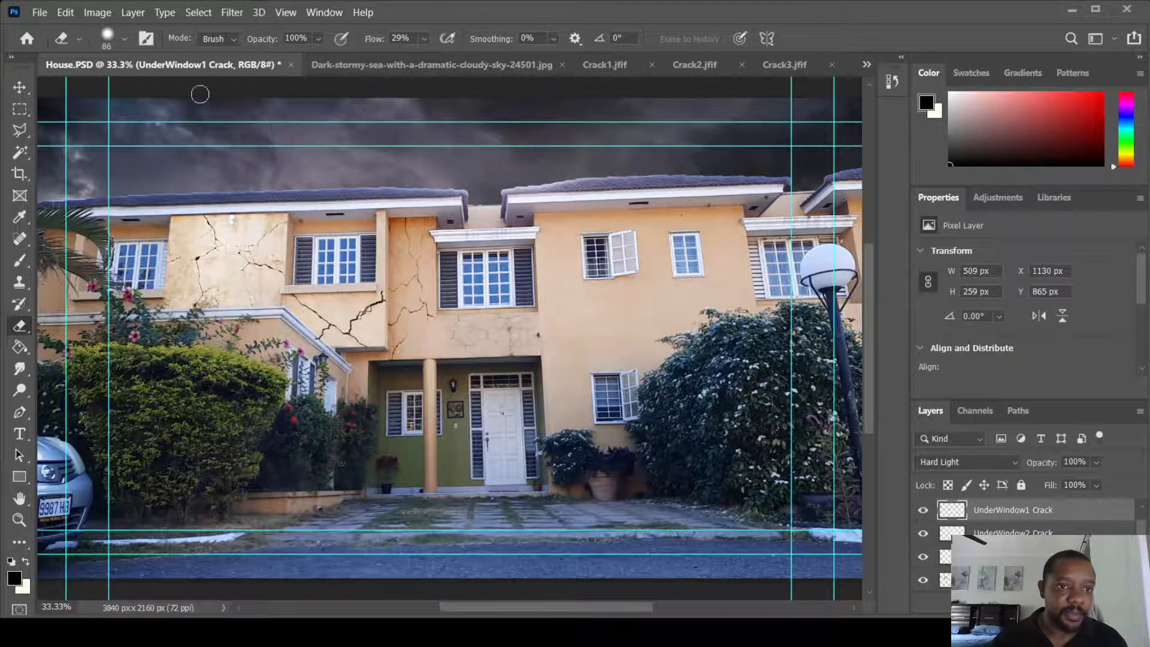
pyautogui.click(359, 66)
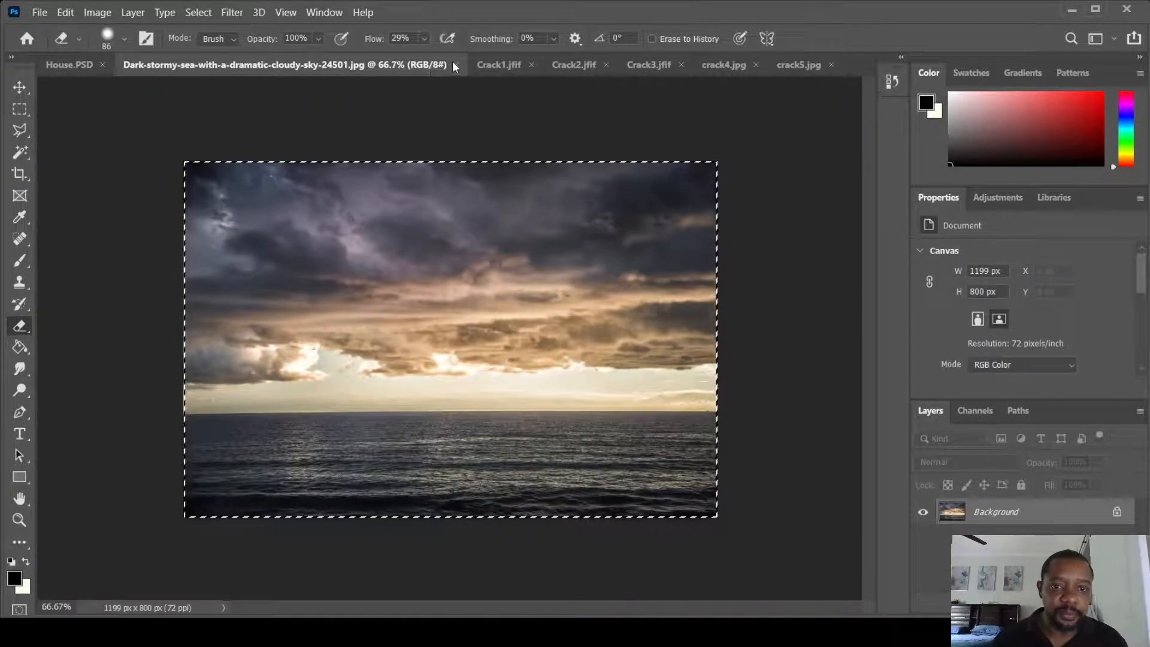
pyautogui.click(454, 65)
pyautogui.click(388, 62)
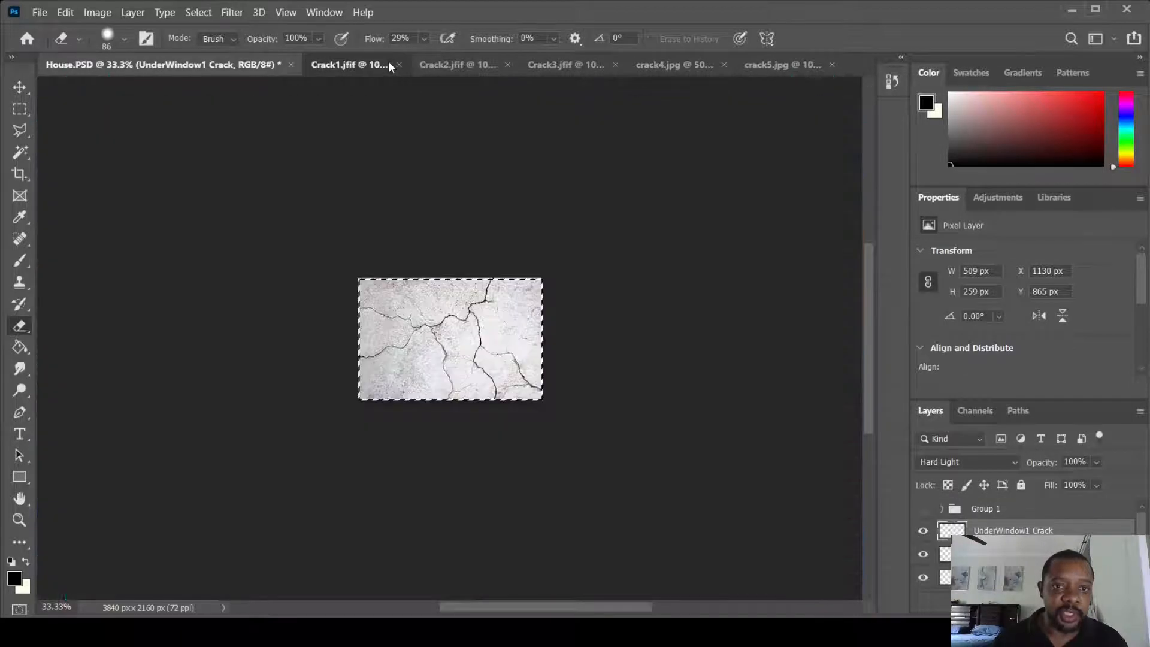
pyautogui.middleClick(437, 61)
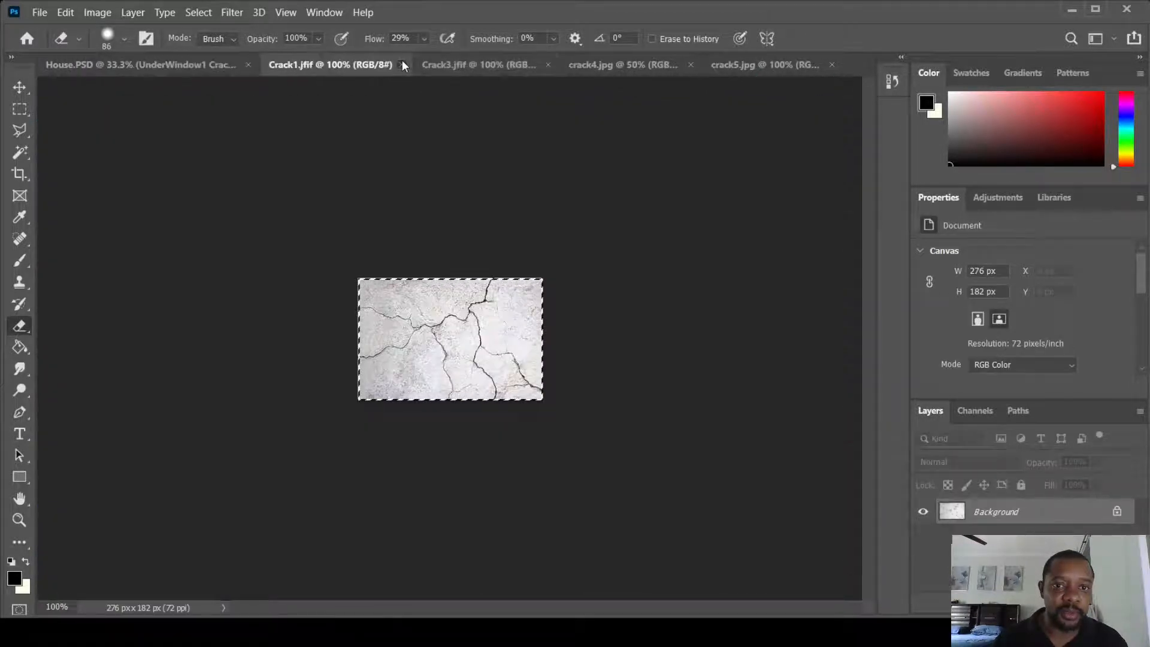
pyautogui.click(401, 64)
pyautogui.middleClick(441, 63)
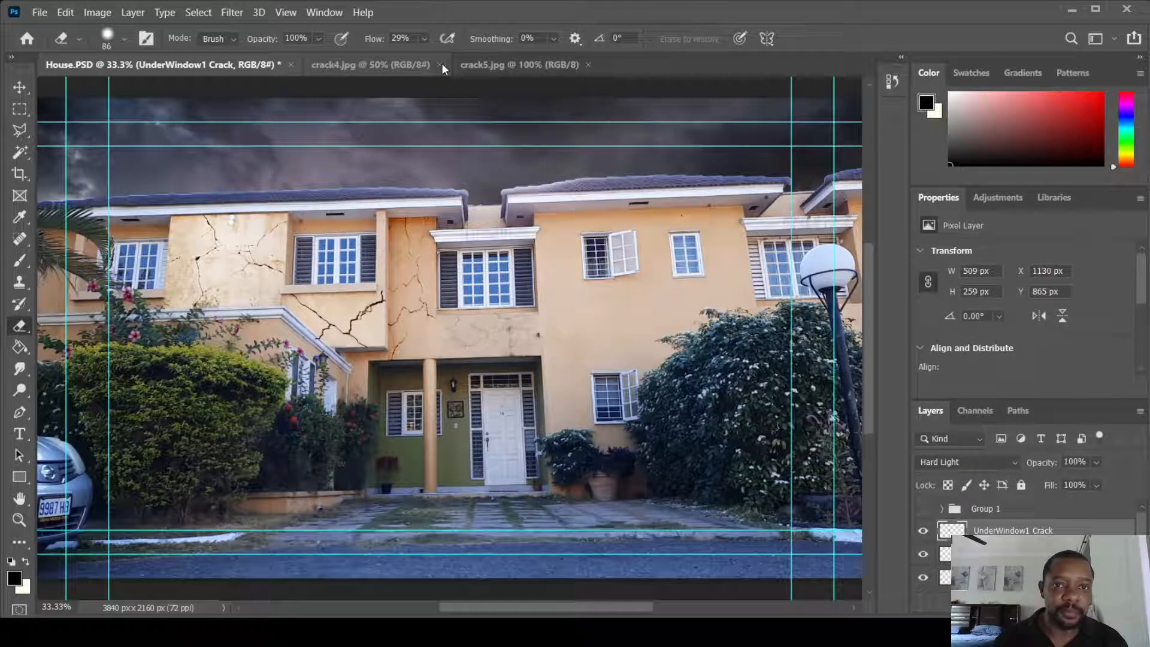
pyautogui.middleClick(441, 63)
pyautogui.middleClick(441, 63)
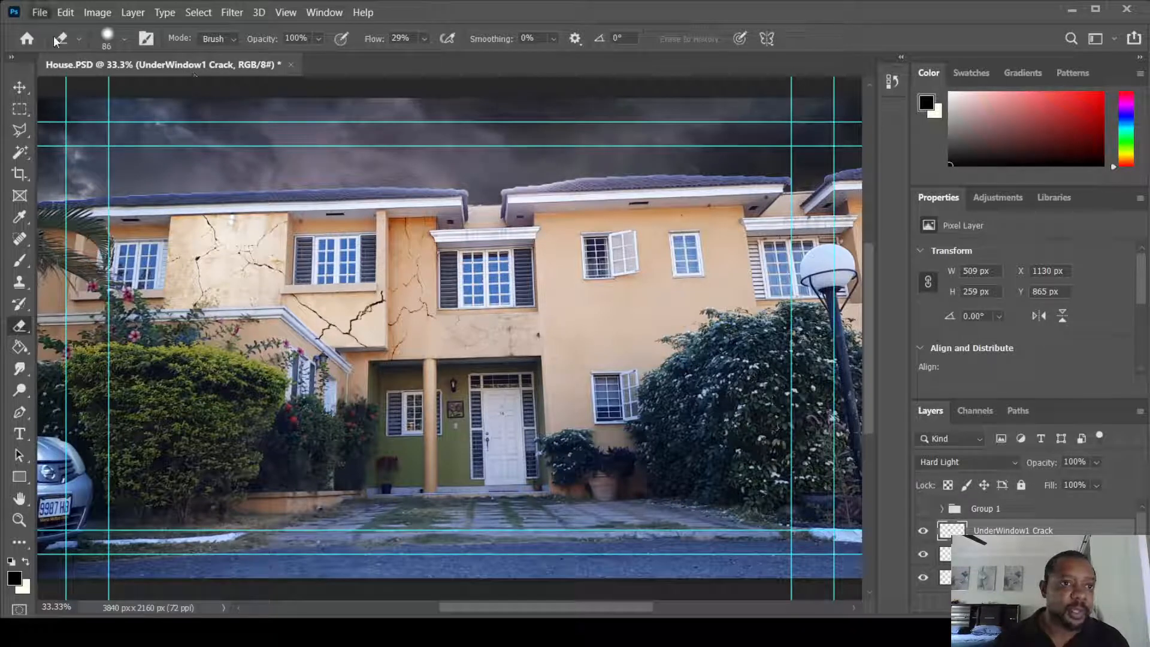
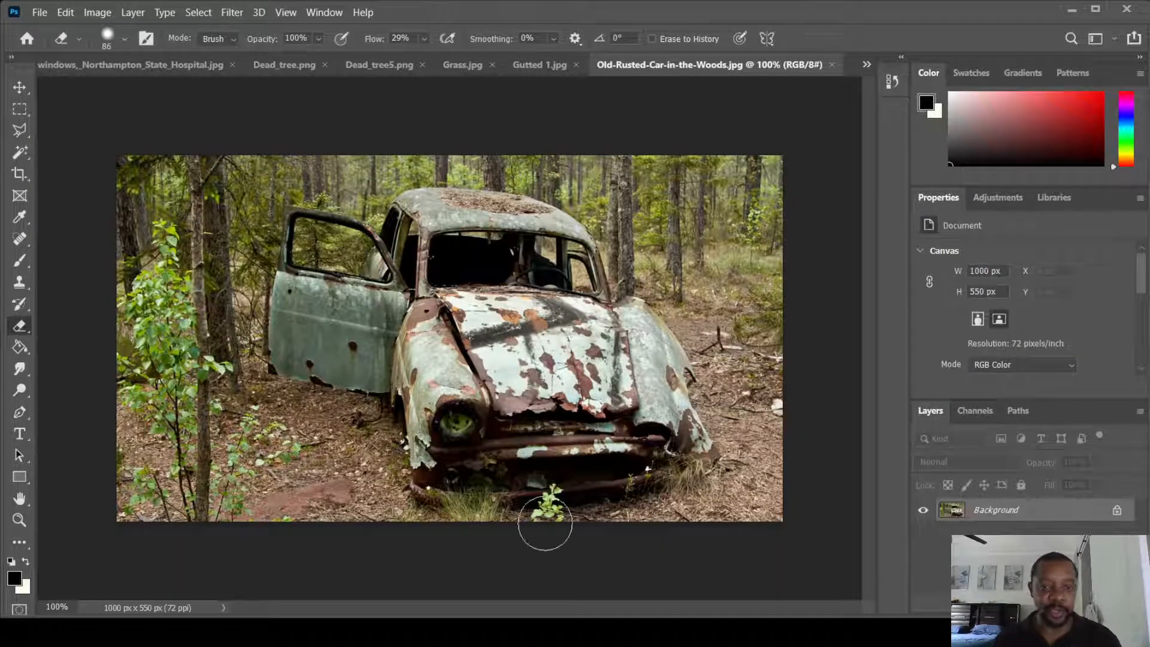
# Copy a broken middle-row window, about 583 by 376 px, from the Northampton State Hospital photo and paste it into House.PSD
pyautogui.click(145, 65)
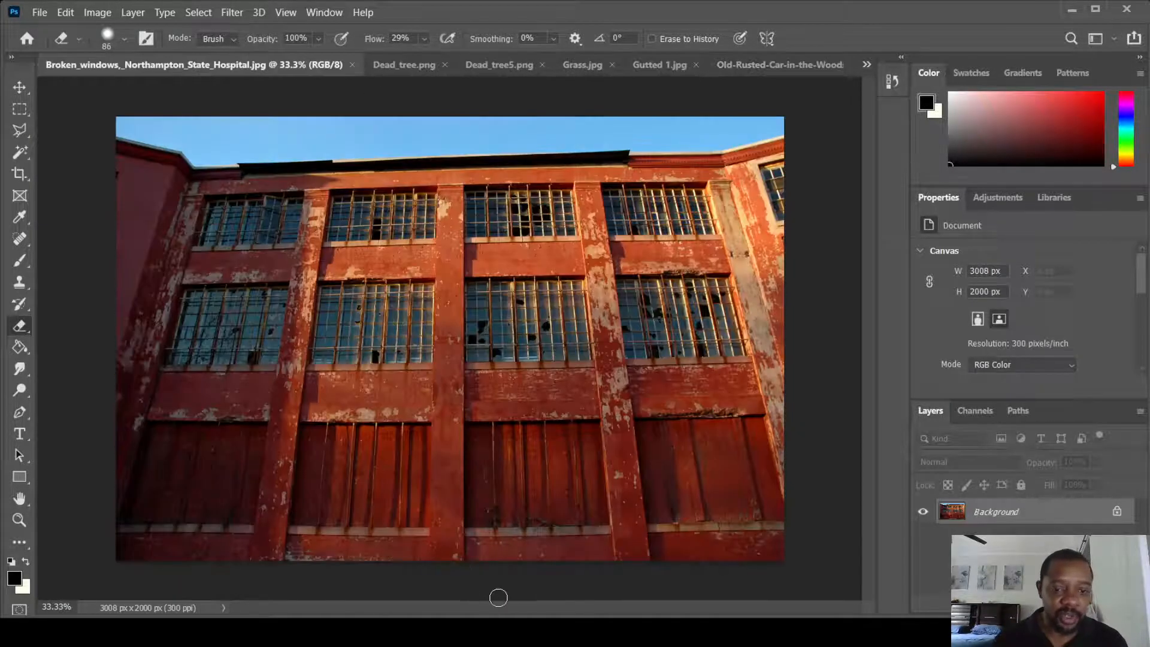
pyautogui.click(18, 111)
pyautogui.moveTo(465, 277); pyautogui.dragTo(593, 360)
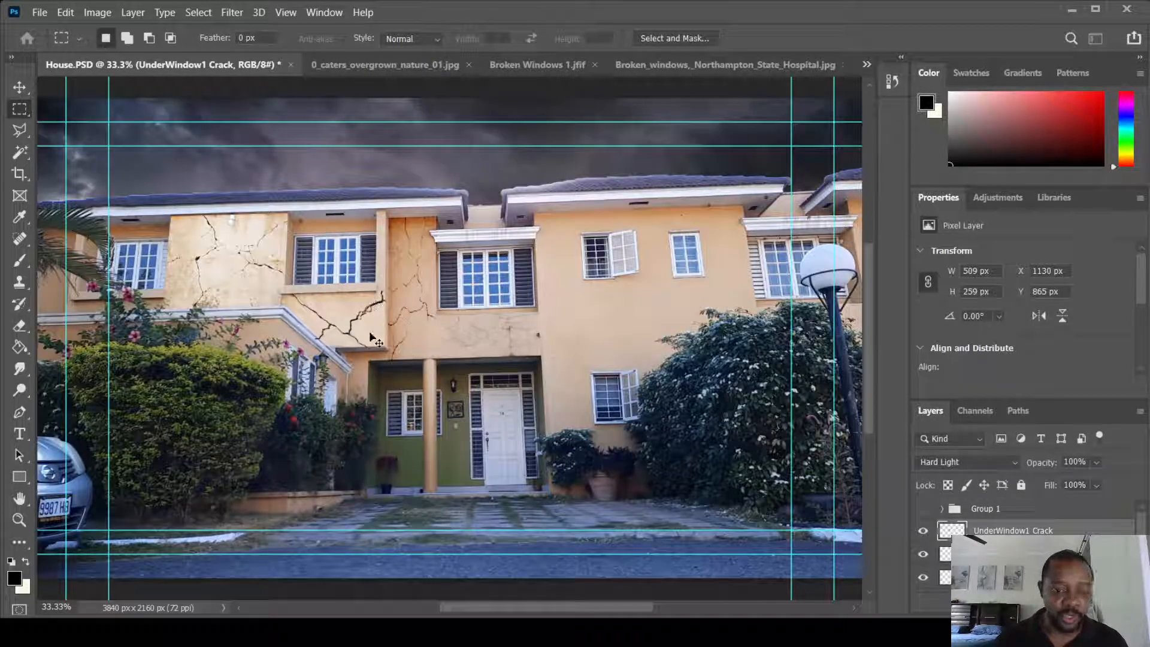
pyautogui.hotkey('ctrl', 'v')
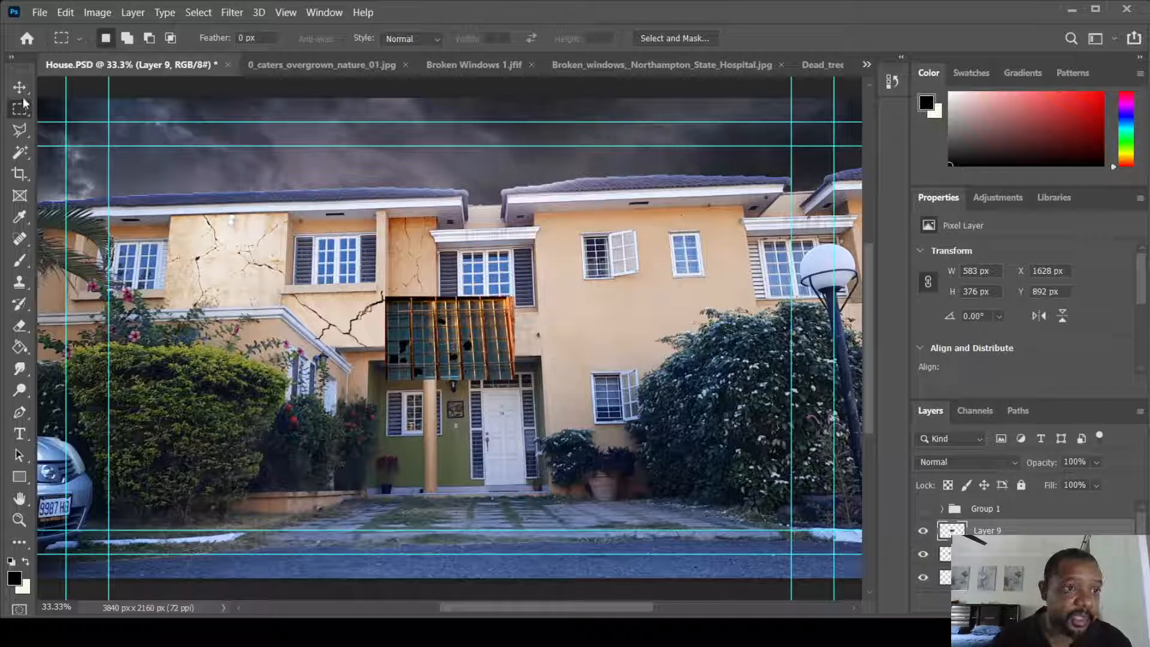
# Place the pasted broken window over the shuttered window above the sloping ledge and scale it to 79.67%
pyautogui.press('v')
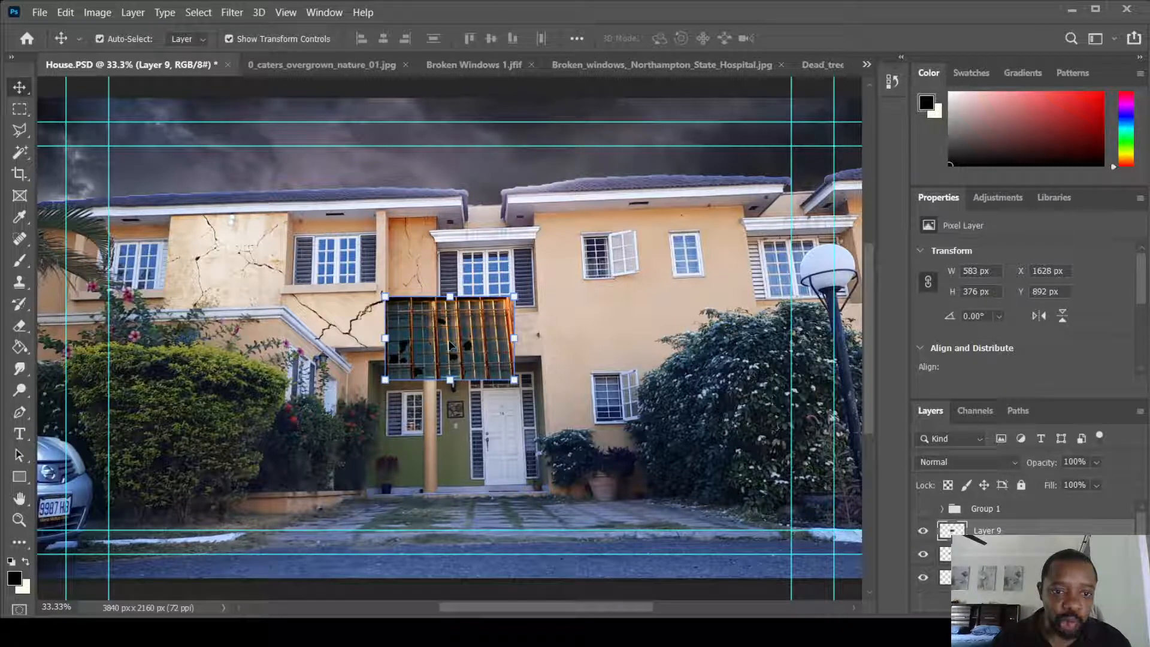
pyautogui.moveTo(450, 340); pyautogui.dragTo(335, 258)
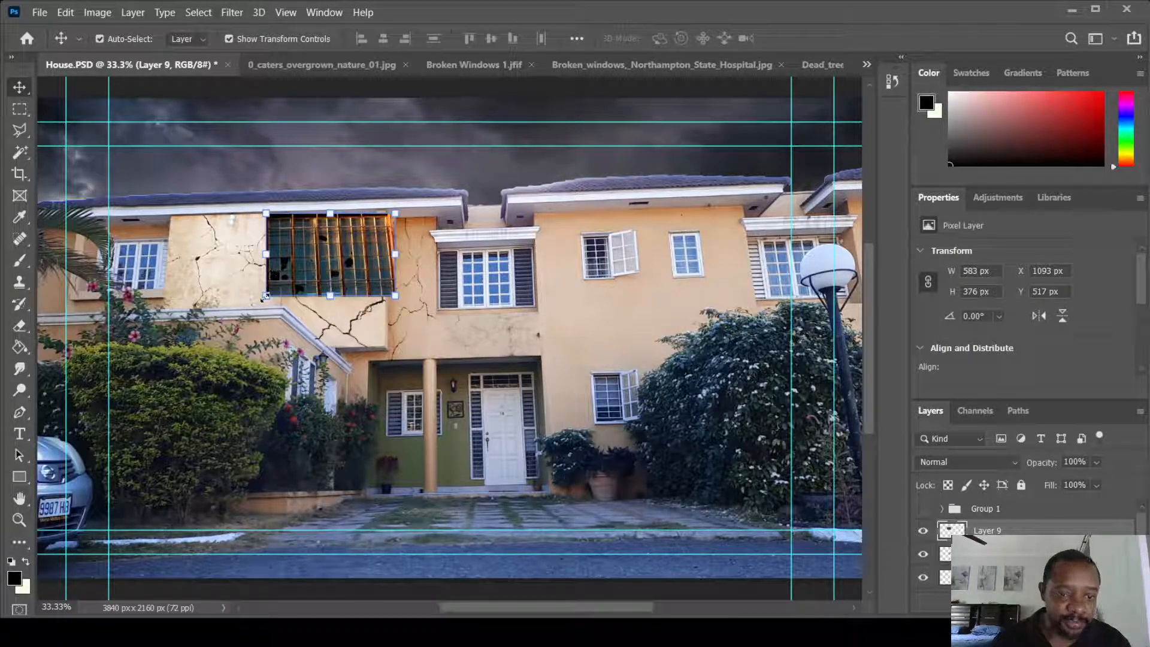
pyautogui.moveTo(266, 296); pyautogui.dragTo(292, 280)
pyautogui.hotkey('ctrl', '+')
pyautogui.hotkey('ctrl', '+')
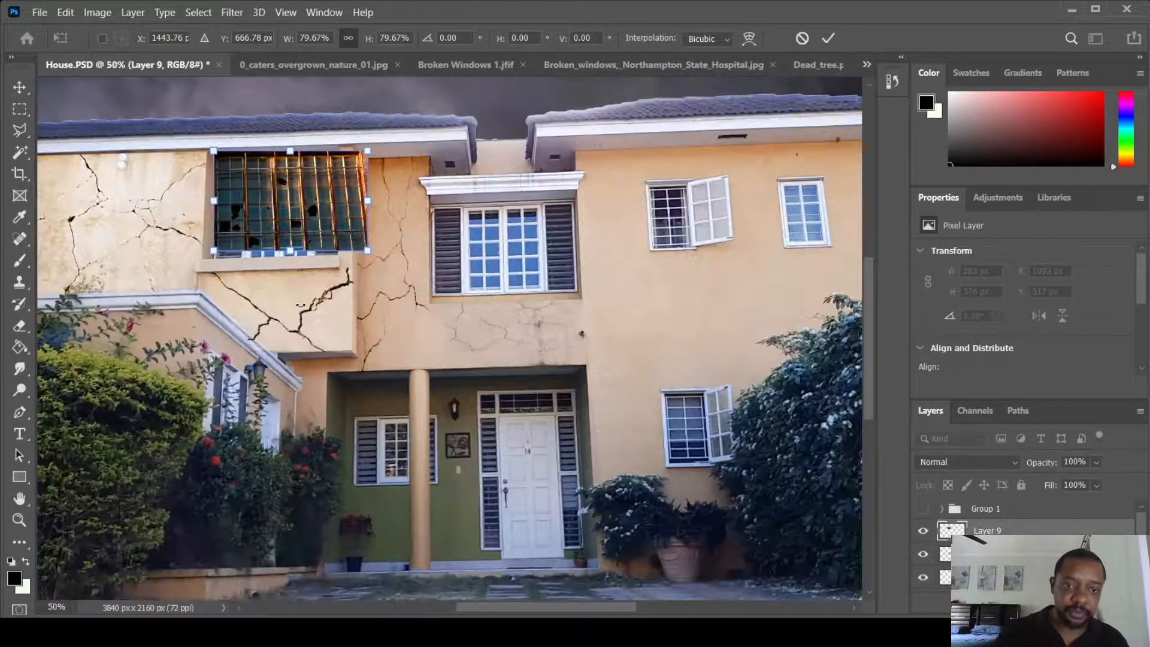
pyautogui.moveTo(174, 172); pyautogui.dragTo(175, 213)
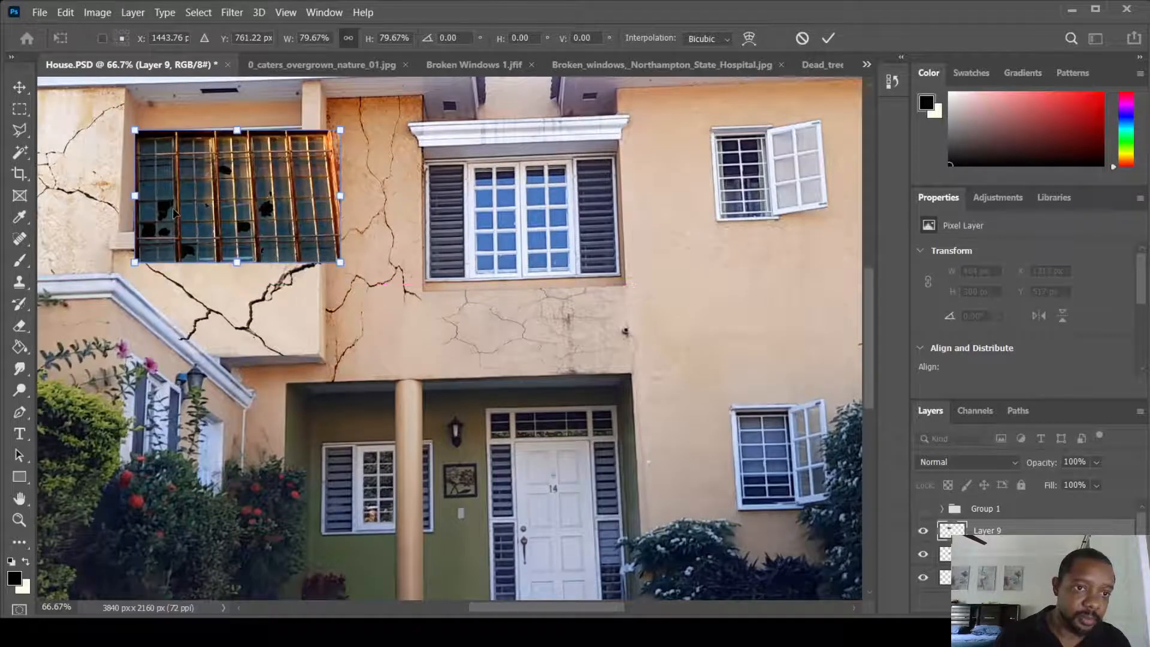
# Distort the corners of the pasted broken window so it fits the opening above the sloping ledge, about 399 by 239 px
pyautogui.moveTo(137, 264); pyautogui.dragTo(136, 231)
pyautogui.moveTo(344, 267); pyautogui.dragTo(301, 224)
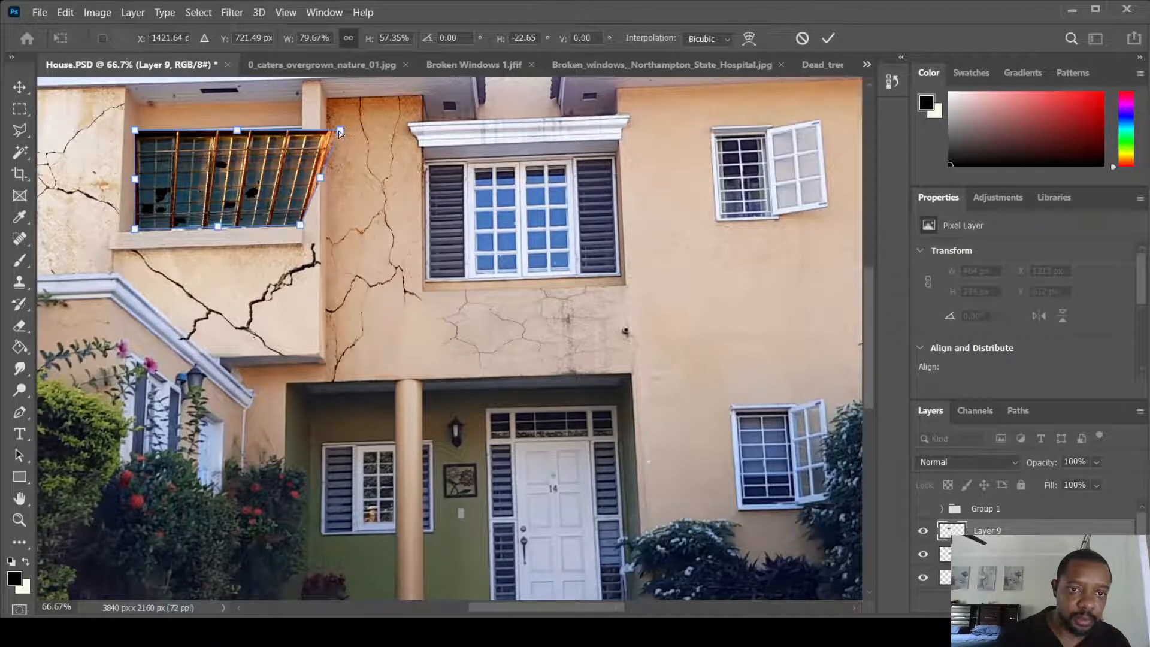
pyautogui.moveTo(340, 133); pyautogui.dragTo(308, 129)
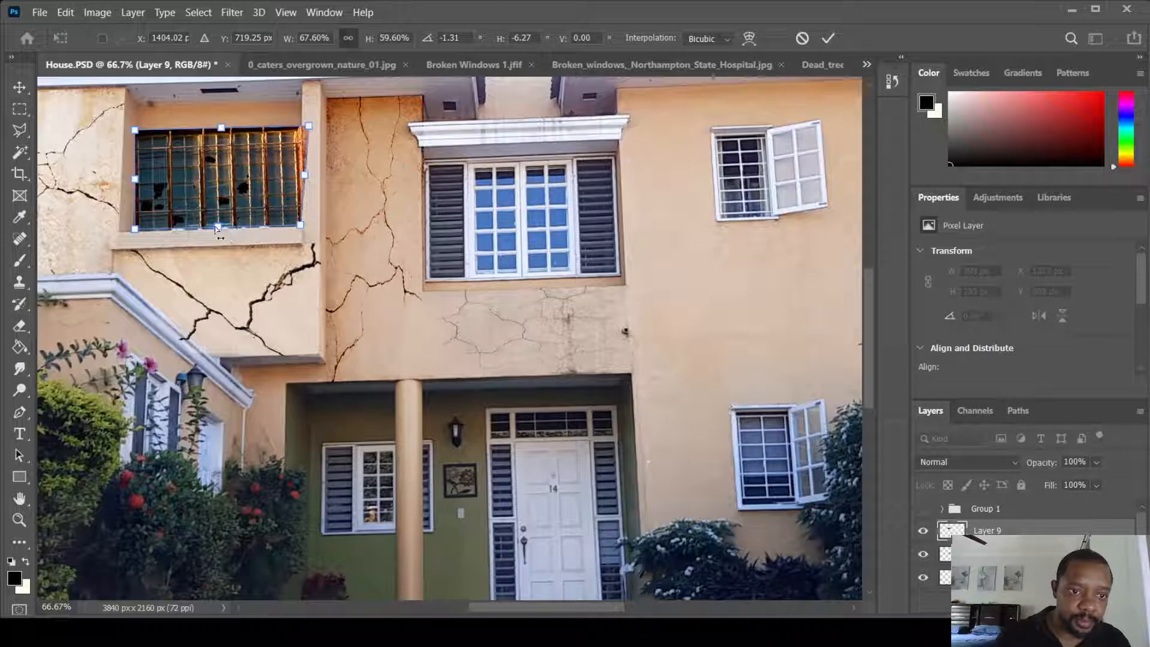
pyautogui.moveTo(215, 230); pyautogui.dragTo(213, 232)
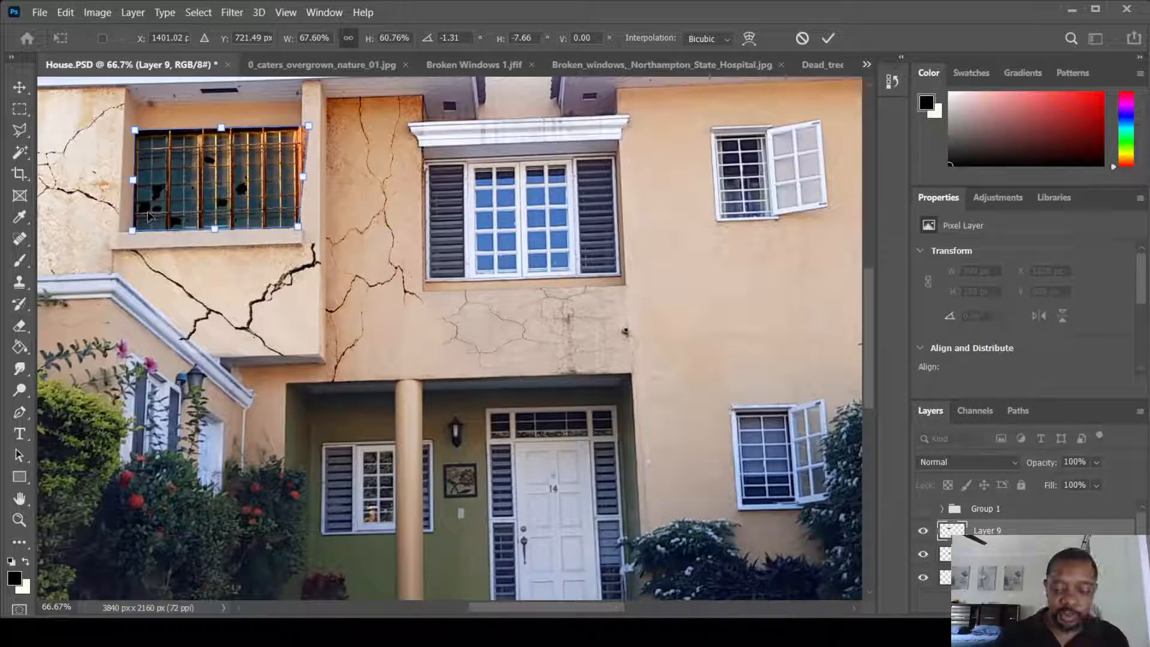
pyautogui.press('Return')
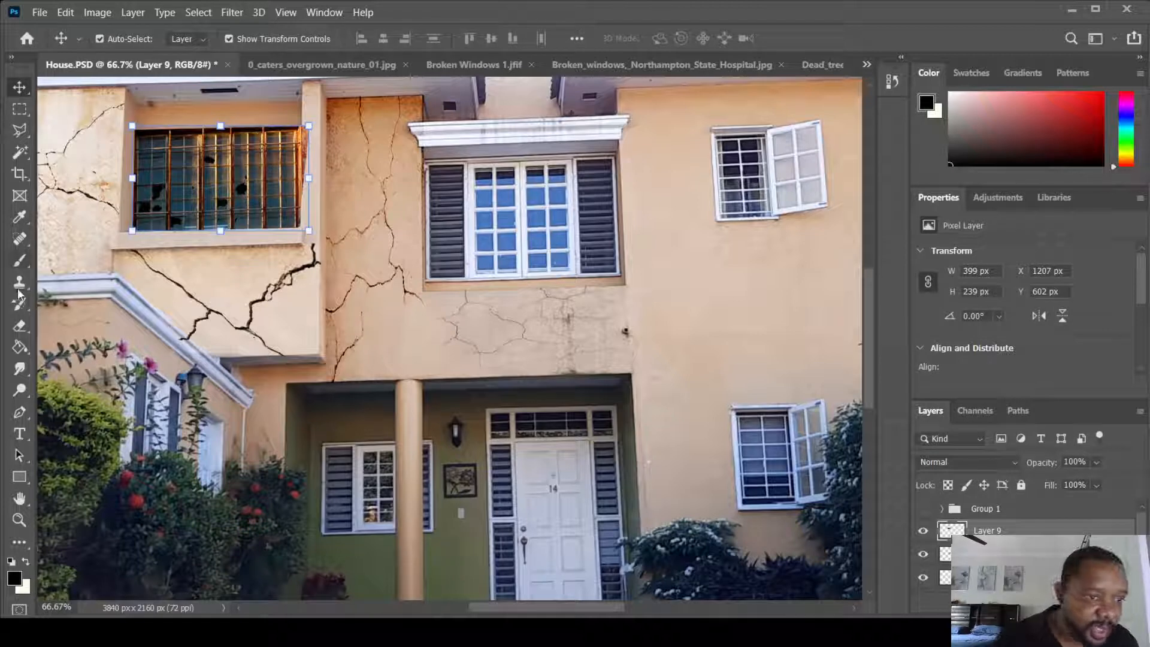
# Erase the broken window's overlap on the adjacent pillar and skew its upper-left corner slightly inward to follow the opening
pyautogui.click(19, 325)
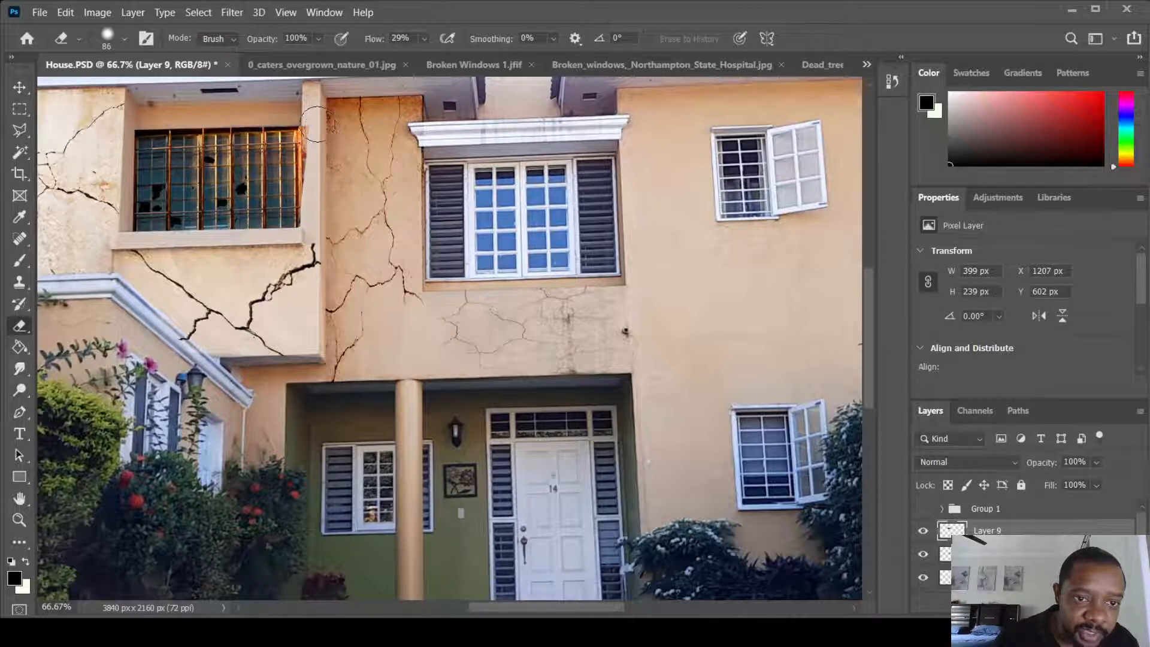
pyautogui.moveTo(318, 125)
pyautogui.mouseDown()
pyautogui.moveTo(319, 192)
pyautogui.moveTo(322, 159)
pyautogui.mouseUp()
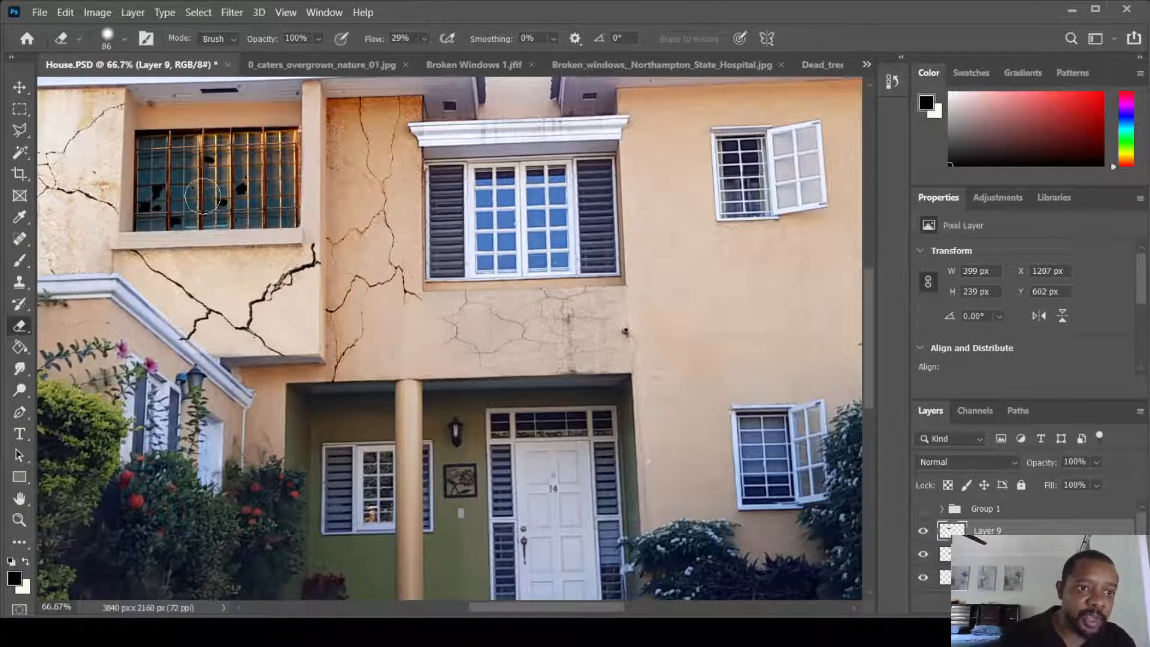
pyautogui.click(19, 88)
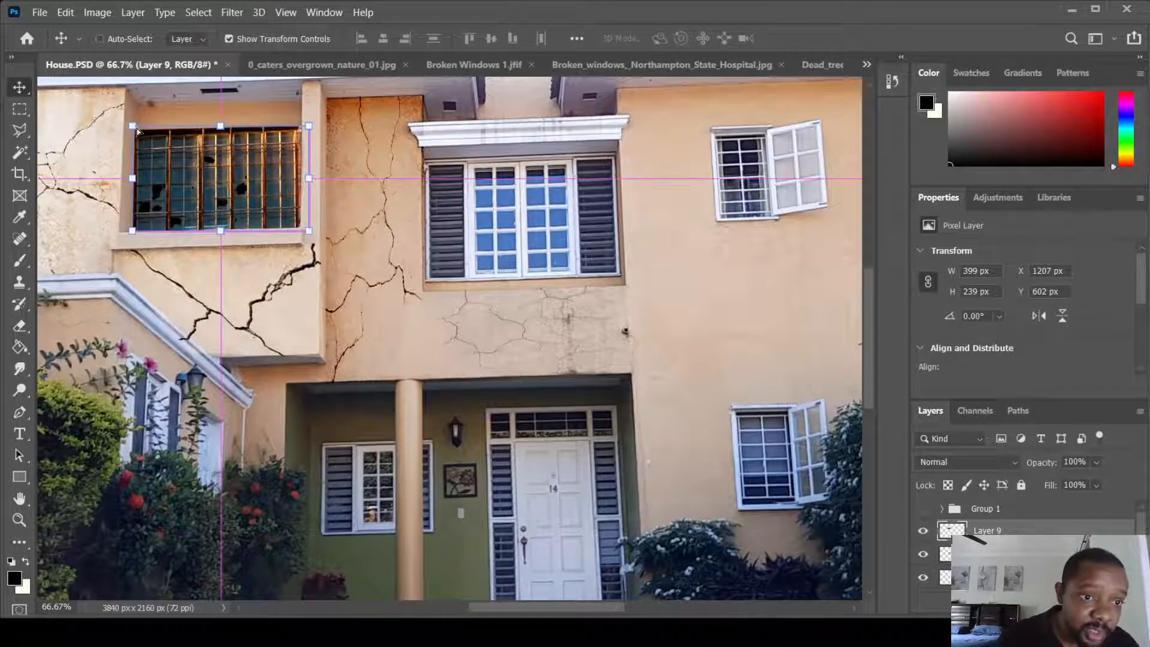
pyautogui.moveTo(132, 127); pyautogui.dragTo(138, 132)
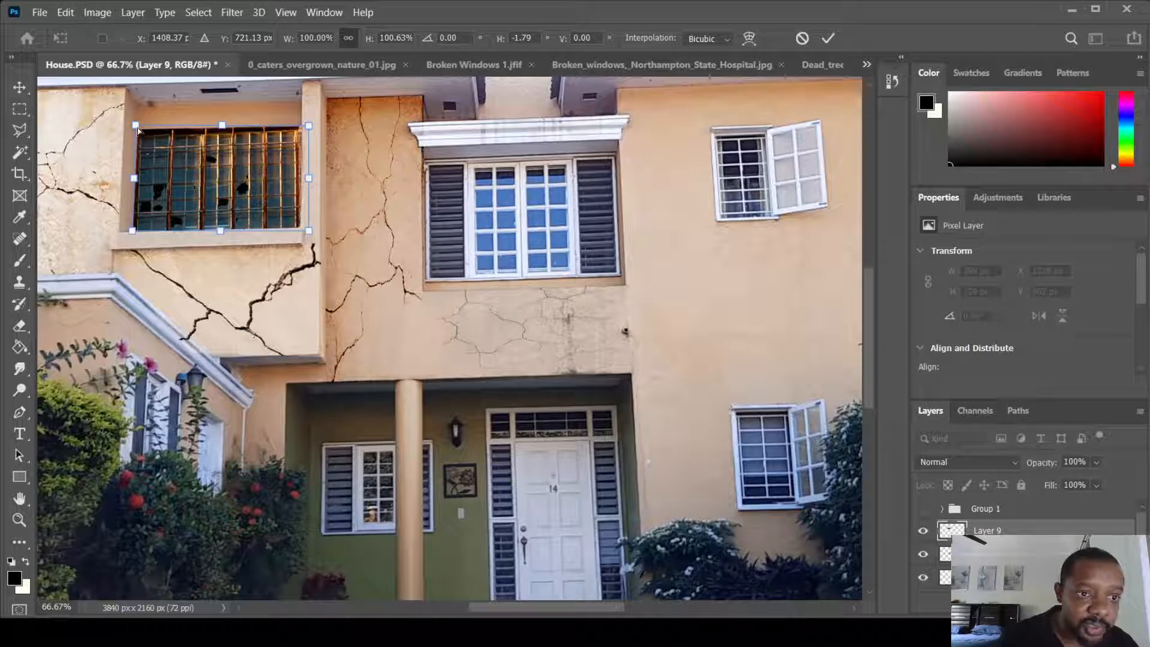
pyautogui.moveTo(138, 131); pyautogui.dragTo(138, 130)
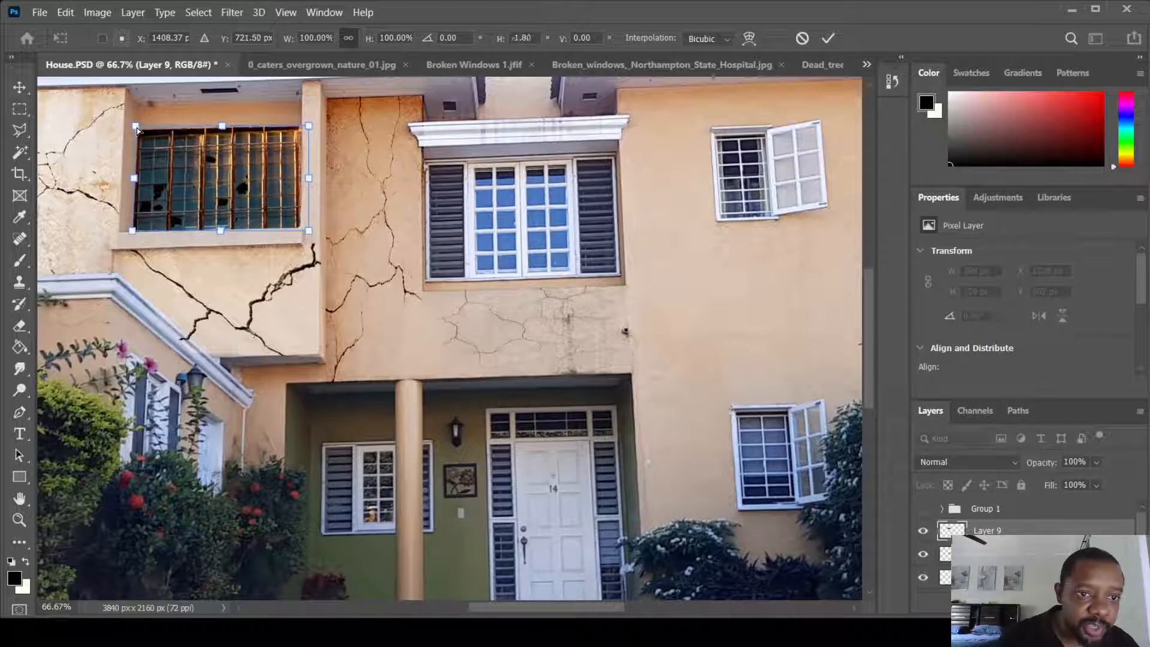
pyautogui.press('Return')
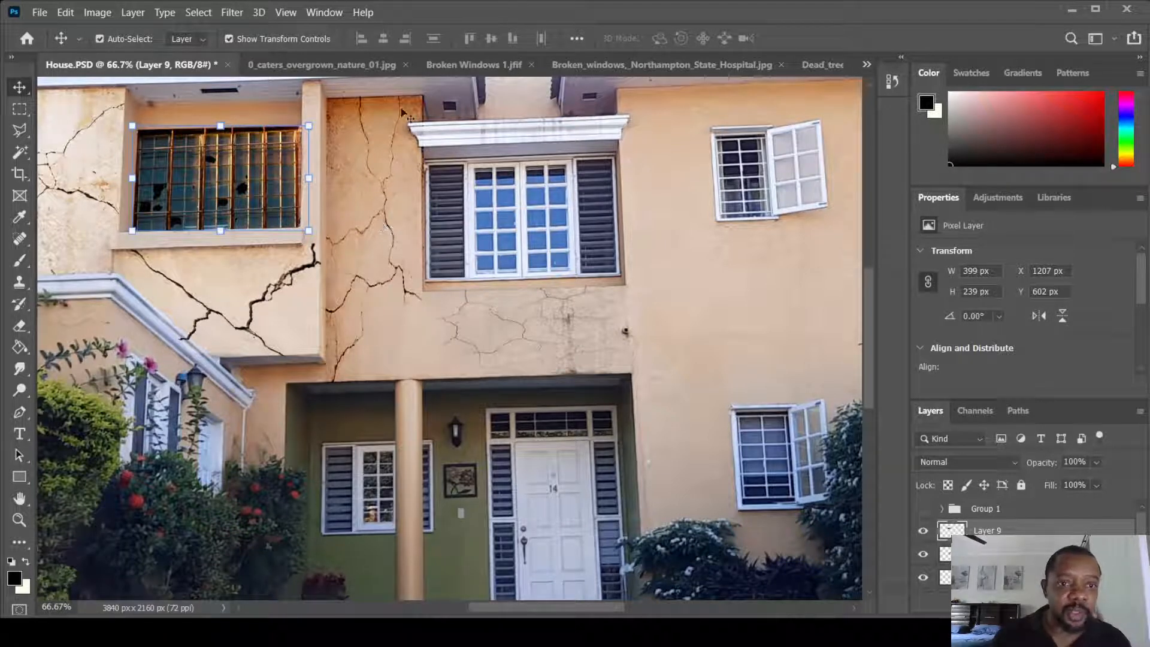
# Copy the entire 259 by 194 px Broken Windows 1.jfif image and paste it into House.PSD
pyautogui.click(493, 63)
pyautogui.click(24, 105)
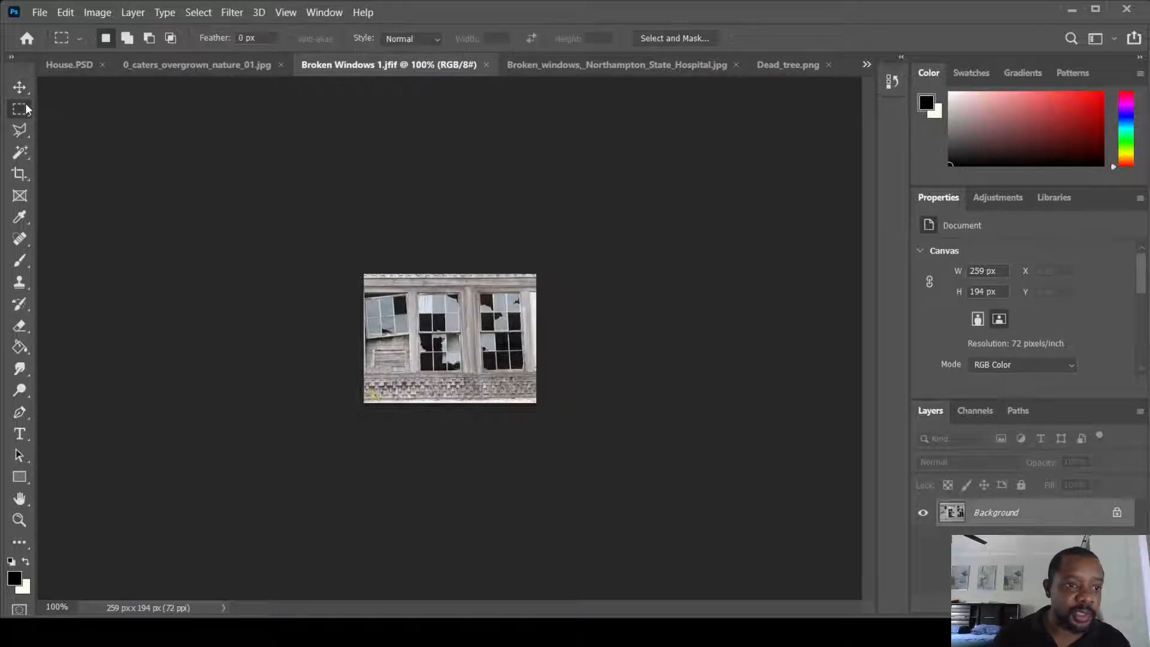
pyautogui.moveTo(356, 284); pyautogui.dragTo(591, 424)
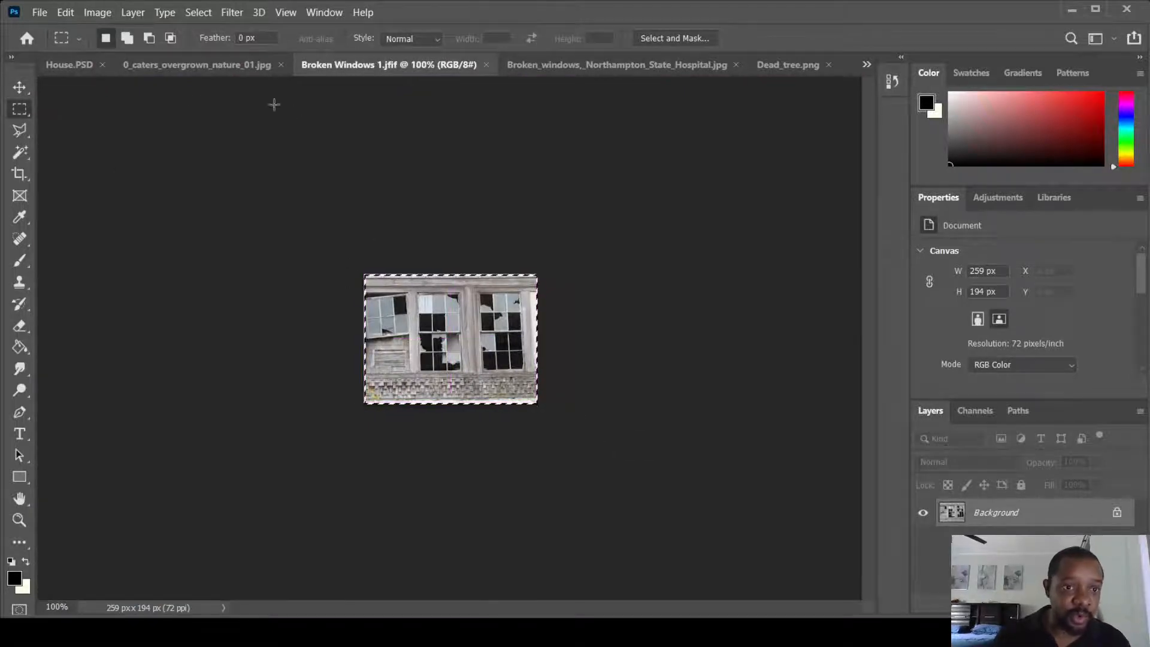
pyautogui.click(89, 67)
pyautogui.hotkey('ctrl', 'v')
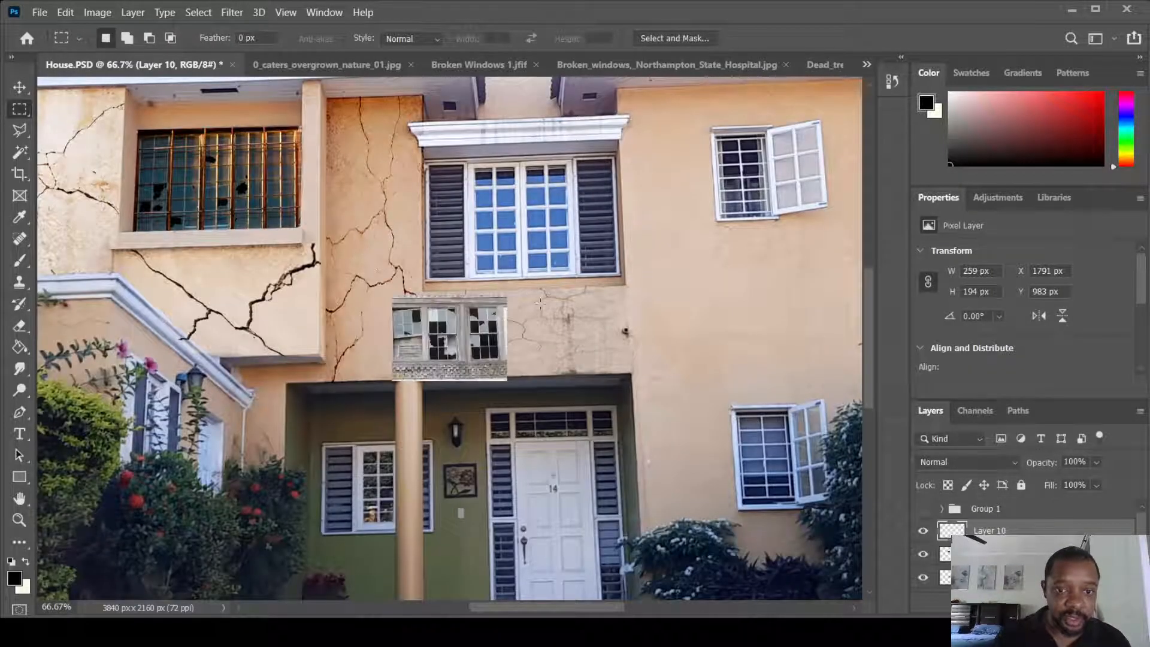
# Move the pasted broken windows between the upper central window's shutters and distort them to about 257 by 273 px to cover the panes
pyautogui.click(27, 86)
pyautogui.moveTo(485, 337); pyautogui.dragTo(544, 198)
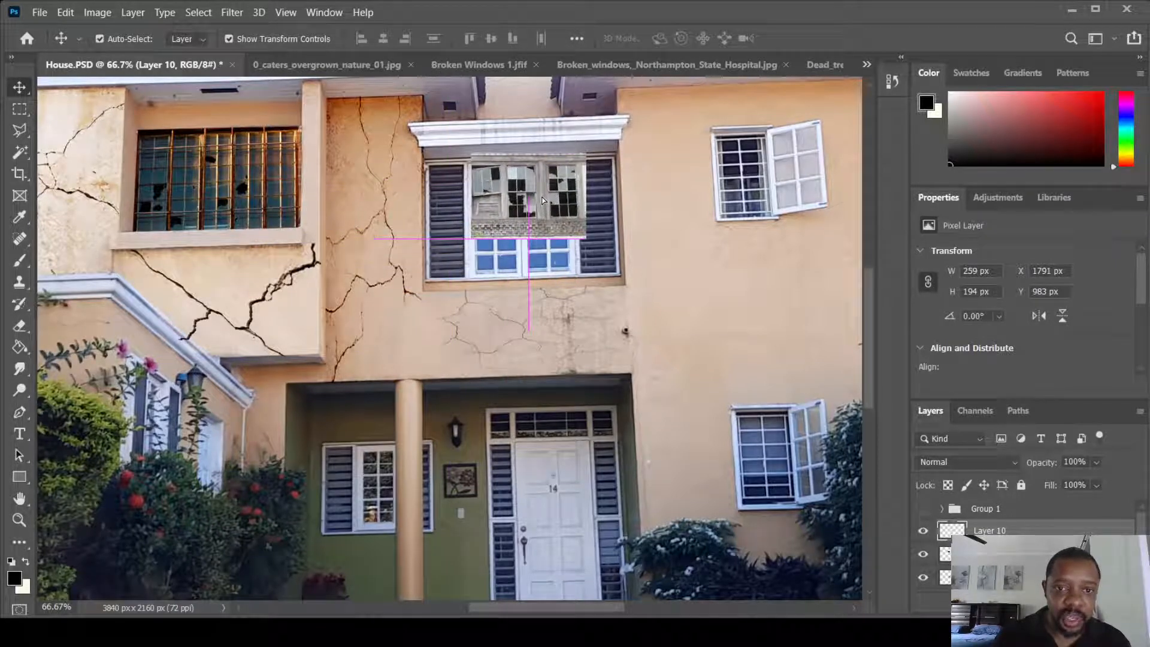
pyautogui.moveTo(543, 200); pyautogui.dragTo(543, 201)
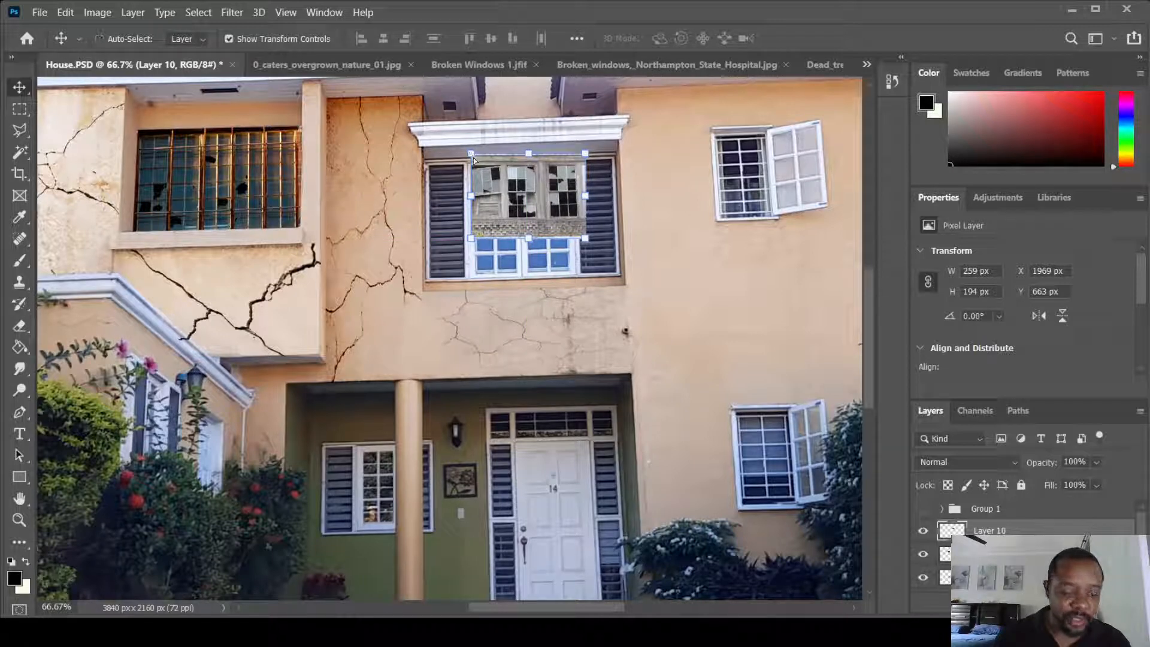
pyautogui.moveTo(472, 154); pyautogui.dragTo(468, 162)
pyautogui.moveTo(474, 241); pyautogui.dragTo(475, 280)
pyautogui.moveTo(591, 241); pyautogui.dragTo(581, 277)
pyautogui.moveTo(581, 160); pyautogui.dragTo(571, 160)
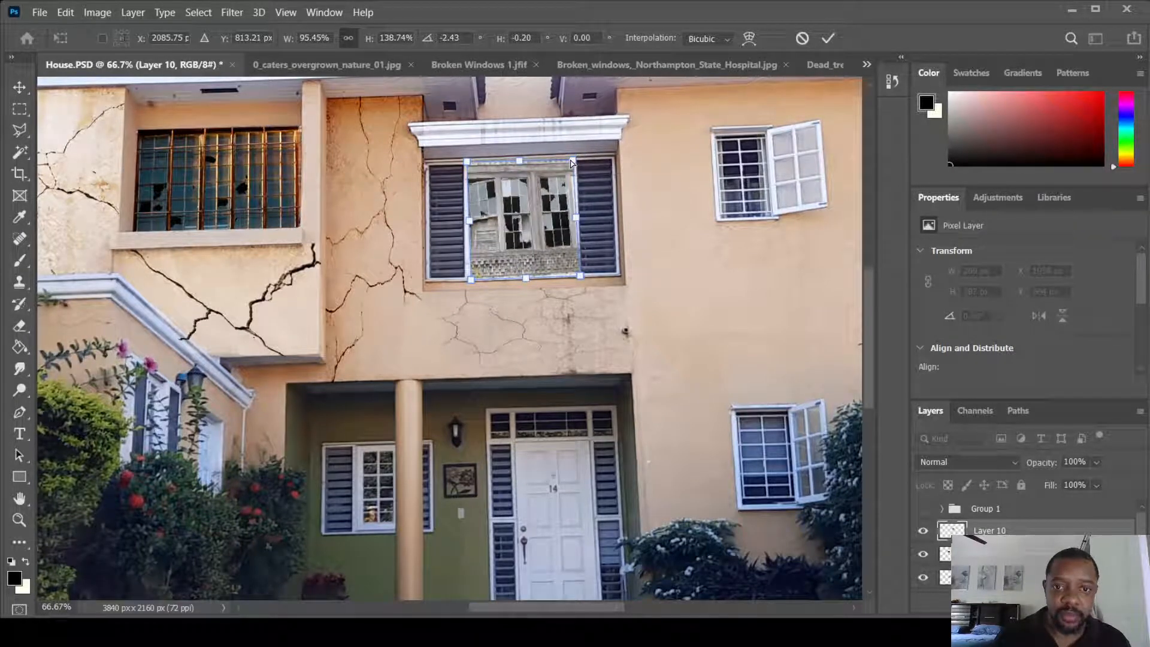
pyautogui.press('Return')
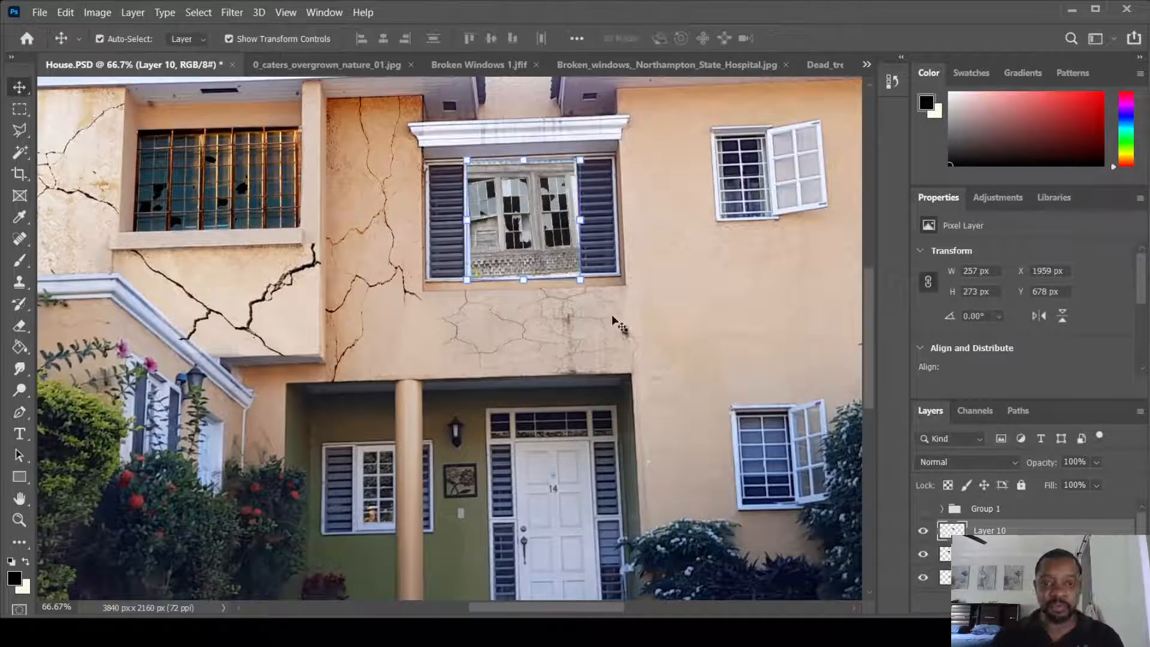
# Distort the broken-window layer by its four corners to cover the whole upper middle window opening, including the shutters on both sides
pyautogui.hotkey('ctrl', '-')
pyautogui.hotkey('ctrl', '-')
pyautogui.hotkey('ctrl', '-')
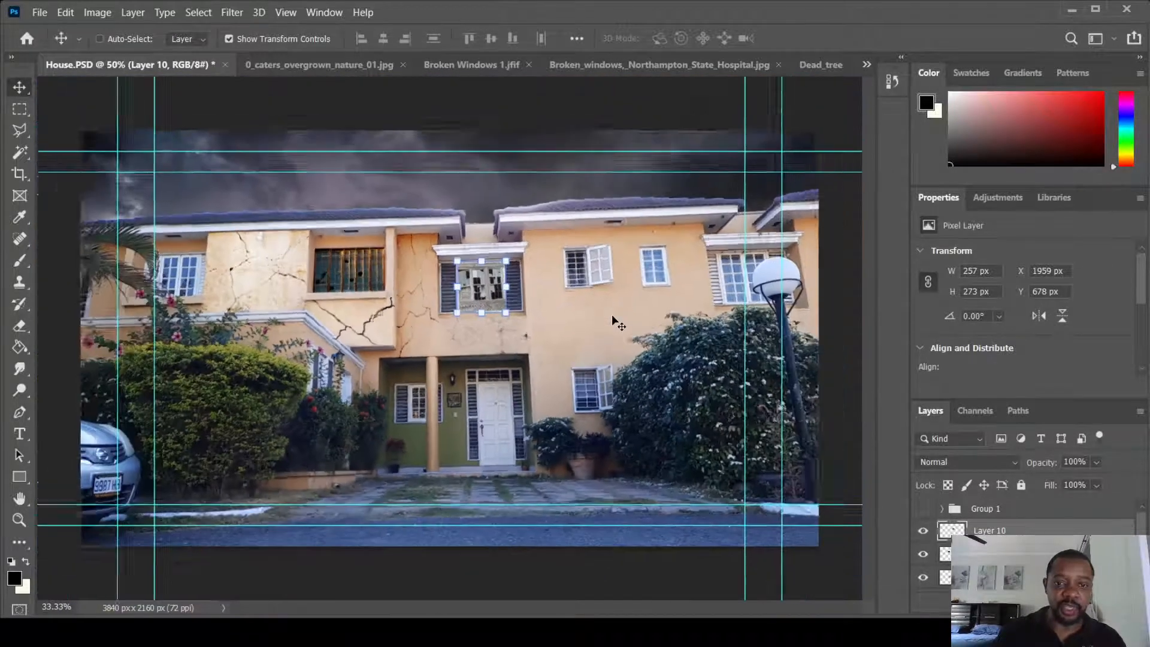
pyautogui.hotkey('ctrl', '+')
pyautogui.hotkey('ctrl', '+')
pyautogui.hotkey('ctrl', '+')
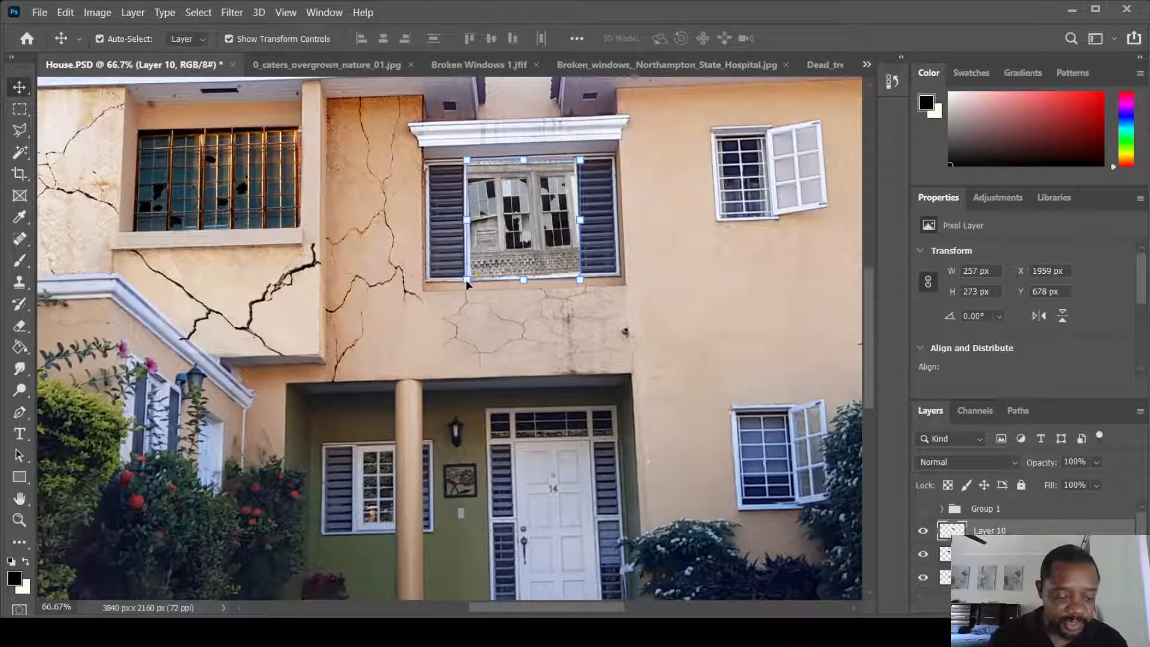
pyautogui.moveTo(467, 282); pyautogui.dragTo(418, 288)
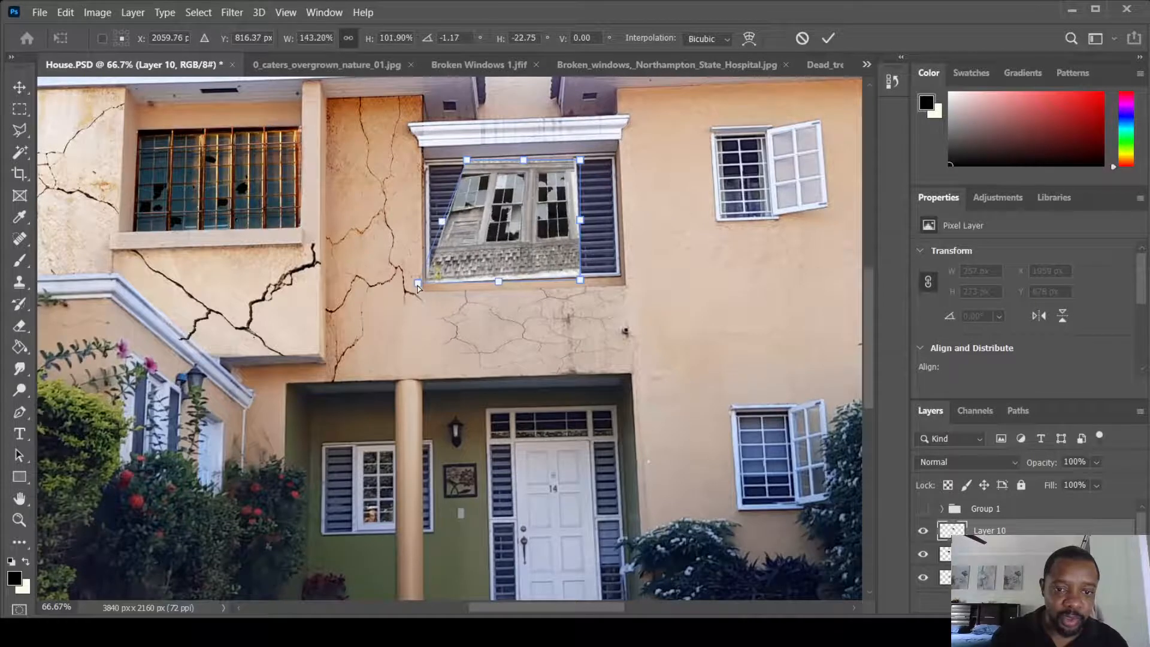
pyautogui.moveTo(466, 161); pyautogui.dragTo(427, 159)
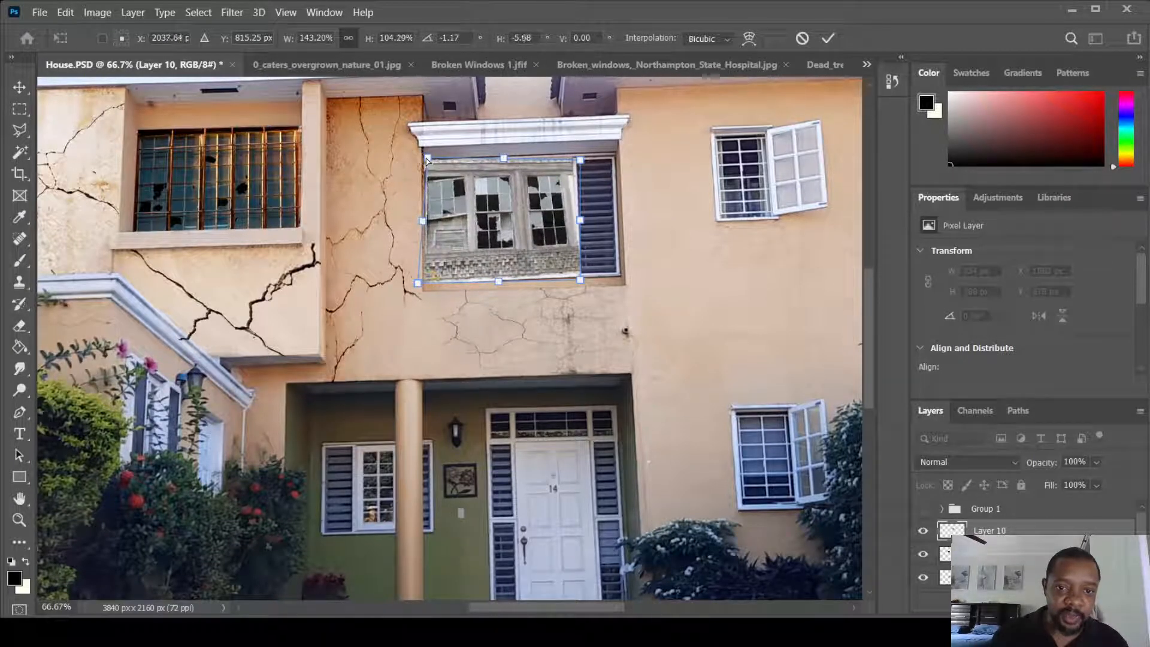
pyautogui.moveTo(585, 163); pyautogui.dragTo(630, 155)
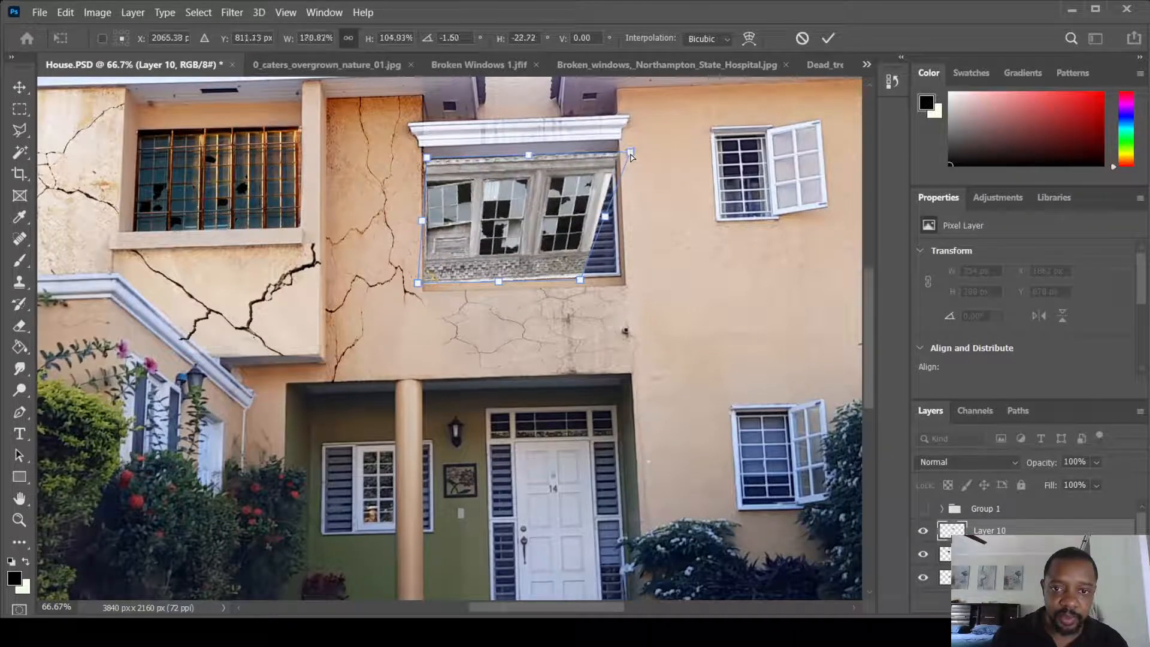
pyautogui.moveTo(586, 282); pyautogui.dragTo(621, 287)
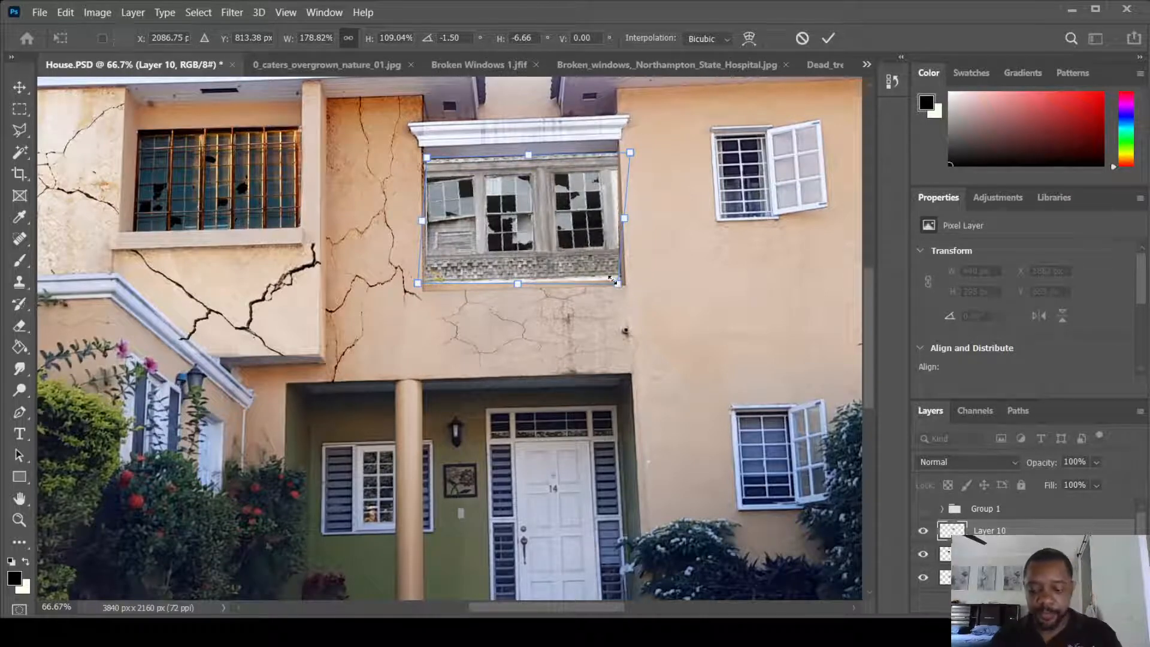
pyautogui.press('Return')
# Erase the brick strip along the bottom of the broken-window layer with the Eraser, at 29% flow
pyautogui.hotkey('ctrl', '-')
pyautogui.hotkey('ctrl', '-')
pyautogui.hotkey('ctrl', '-')
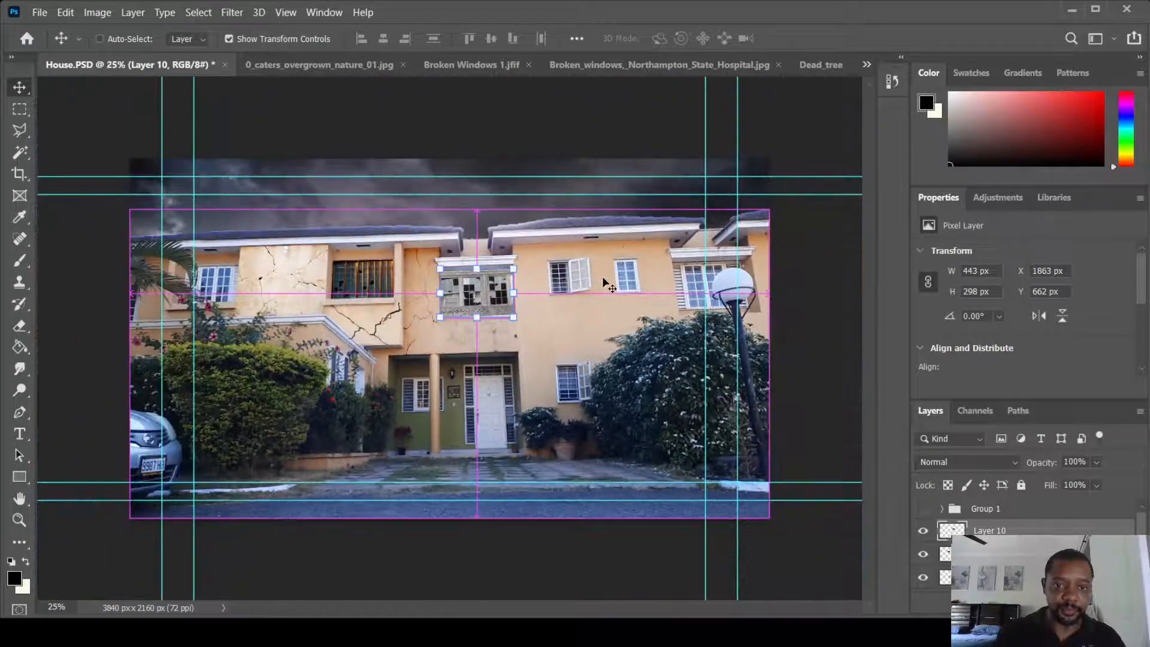
pyautogui.click(21, 113)
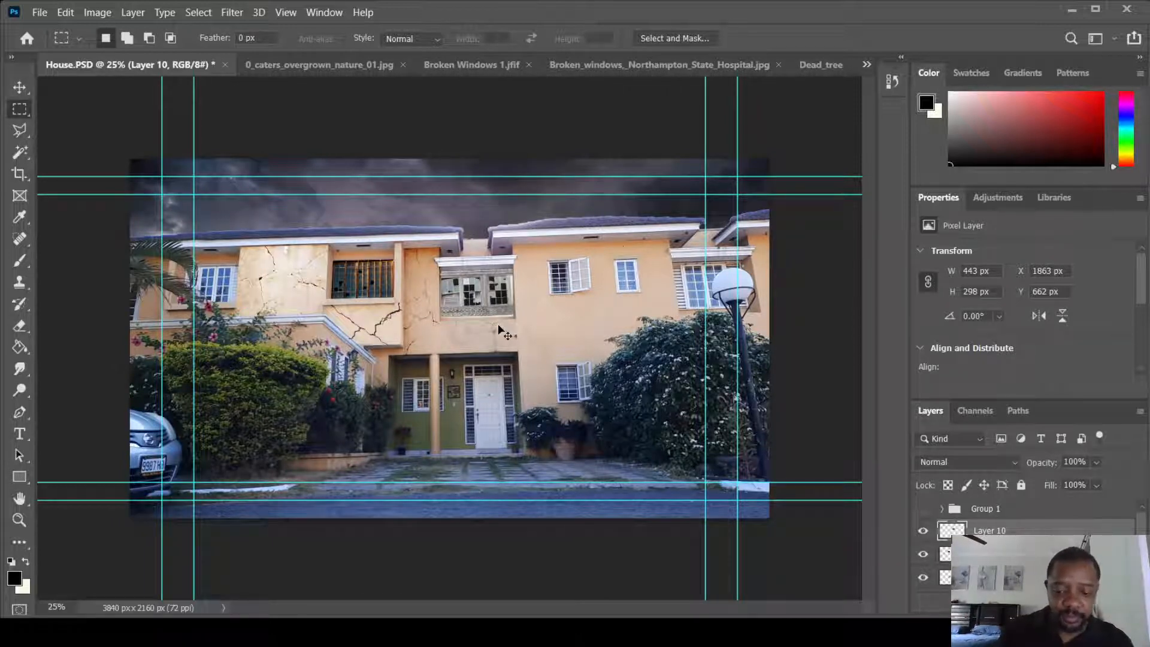
pyautogui.hotkey('ctrl', '+')
pyautogui.hotkey('ctrl', '+')
pyautogui.hotkey('ctrl', '+')
pyautogui.hotkey('ctrl', '+')
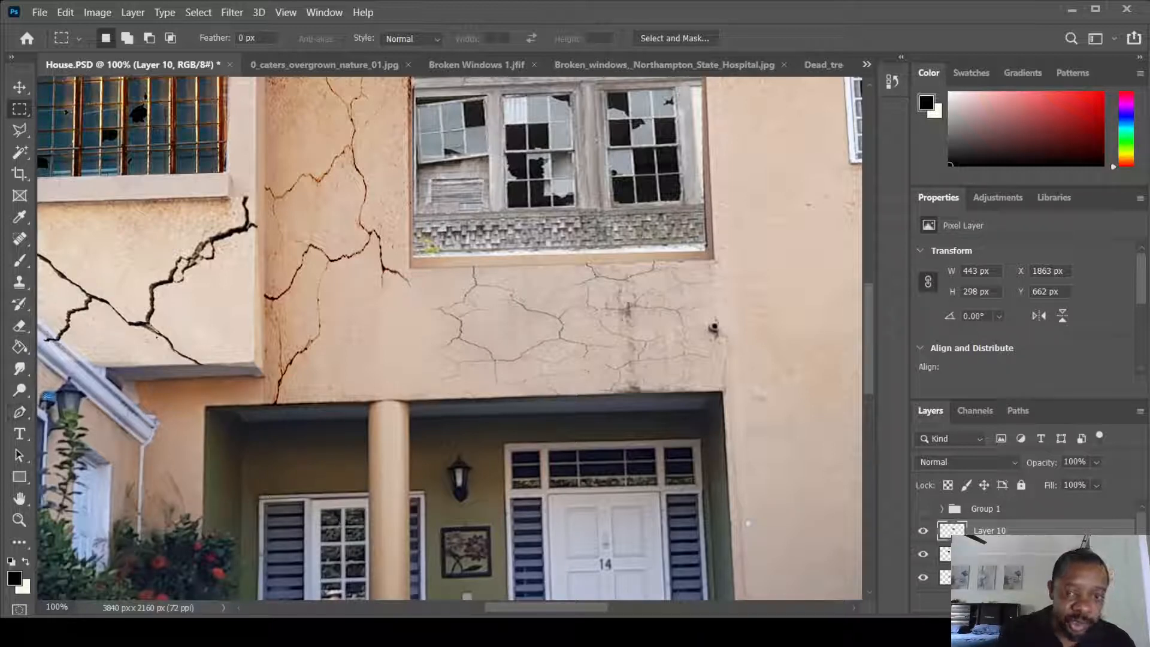
pyautogui.scroll(3, 396, 258)
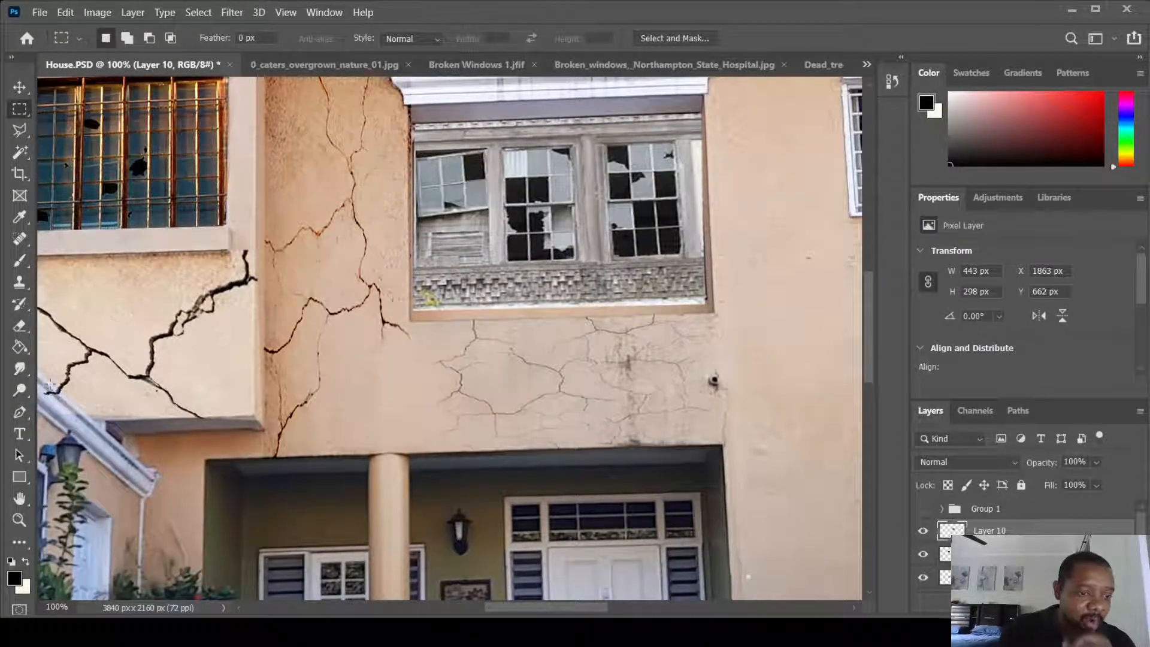
pyautogui.click(20, 326)
pyautogui.moveTo(419, 288)
pyautogui.mouseDown()
pyautogui.moveTo(697, 284)
pyautogui.moveTo(594, 303)
pyautogui.mouseUp()
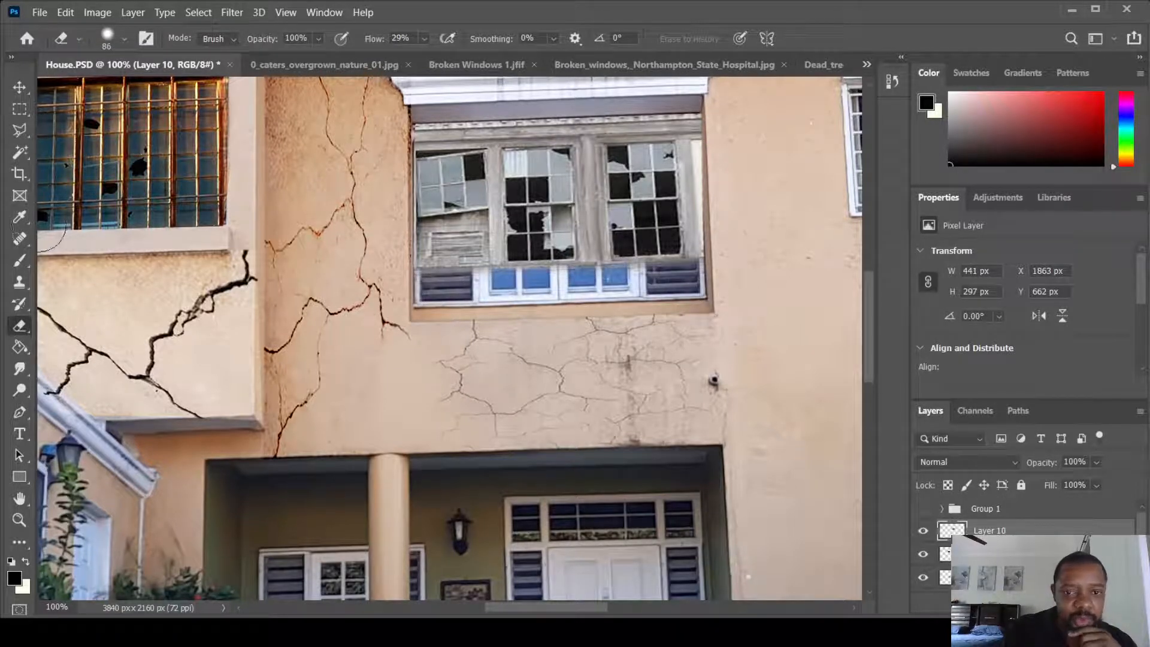
# Stretch the broken window's two lower corners downward until its frame reaches the sill of the opening
pyautogui.click(20, 88)
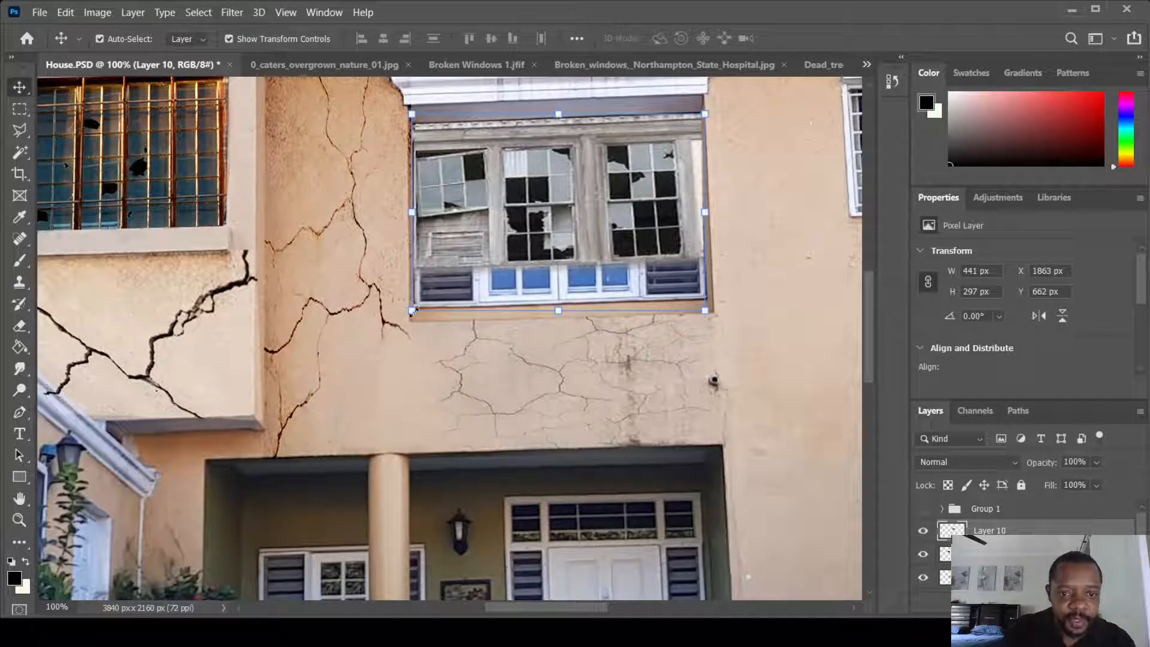
pyautogui.moveTo(412, 310); pyautogui.dragTo(414, 358)
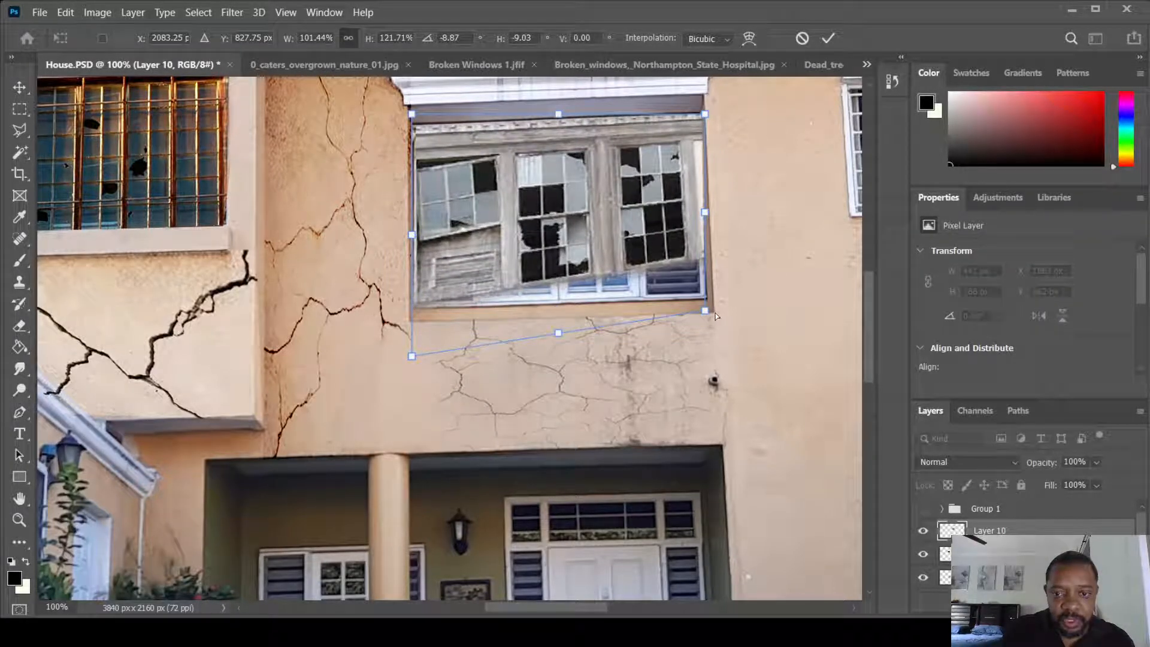
pyautogui.moveTo(706, 313); pyautogui.dragTo(712, 372)
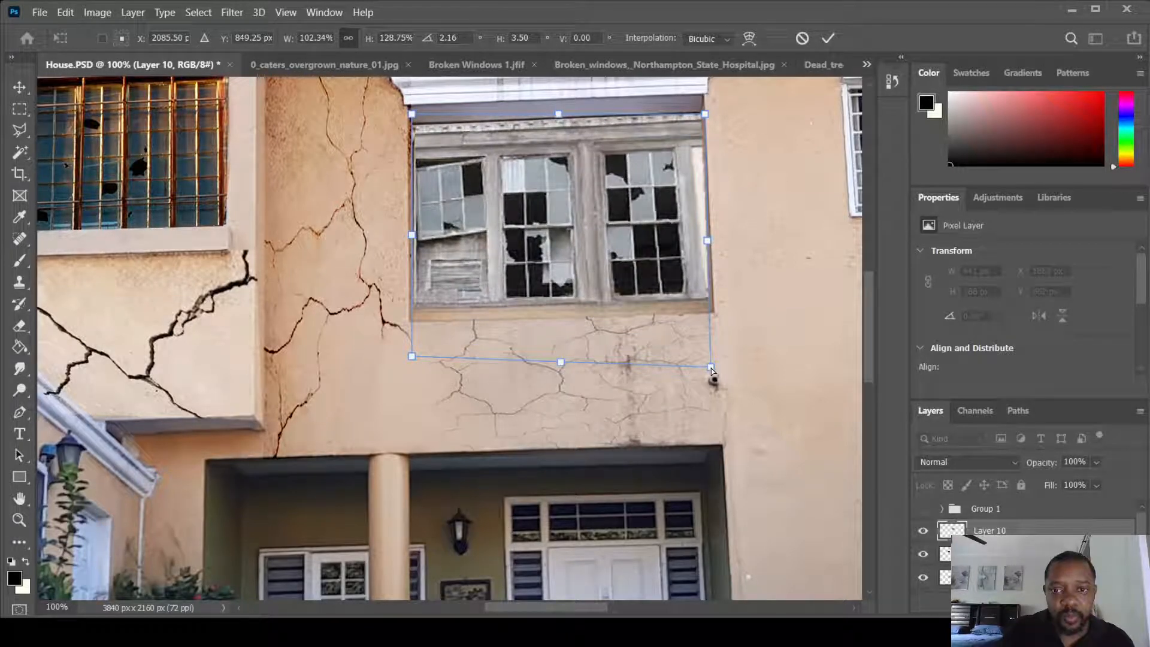
pyautogui.press('Return')
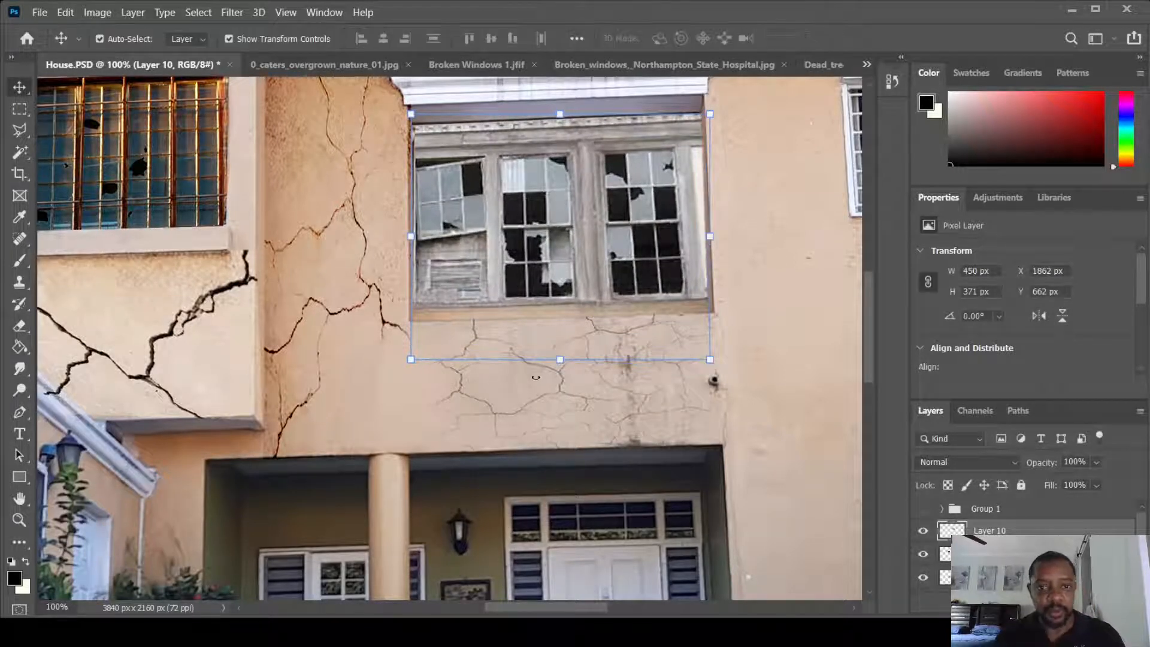
# Pull the broken window's upper right corner slightly outward and erase the part that overhangs the wall
pyautogui.hotkey('ctrl', '-')
pyautogui.hotkey('ctrl', '-')
pyautogui.hotkey('ctrl', '-')
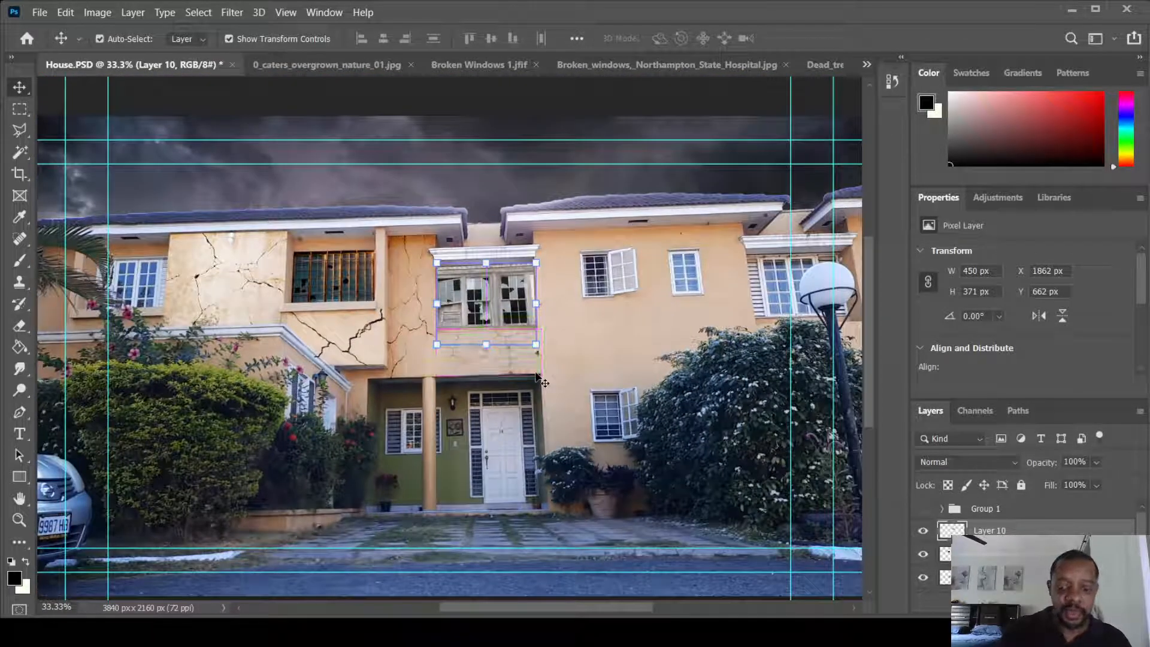
pyautogui.hotkey('ctrl', '+')
pyautogui.hotkey('ctrl', '+')
pyautogui.hotkey('ctrl', '+')
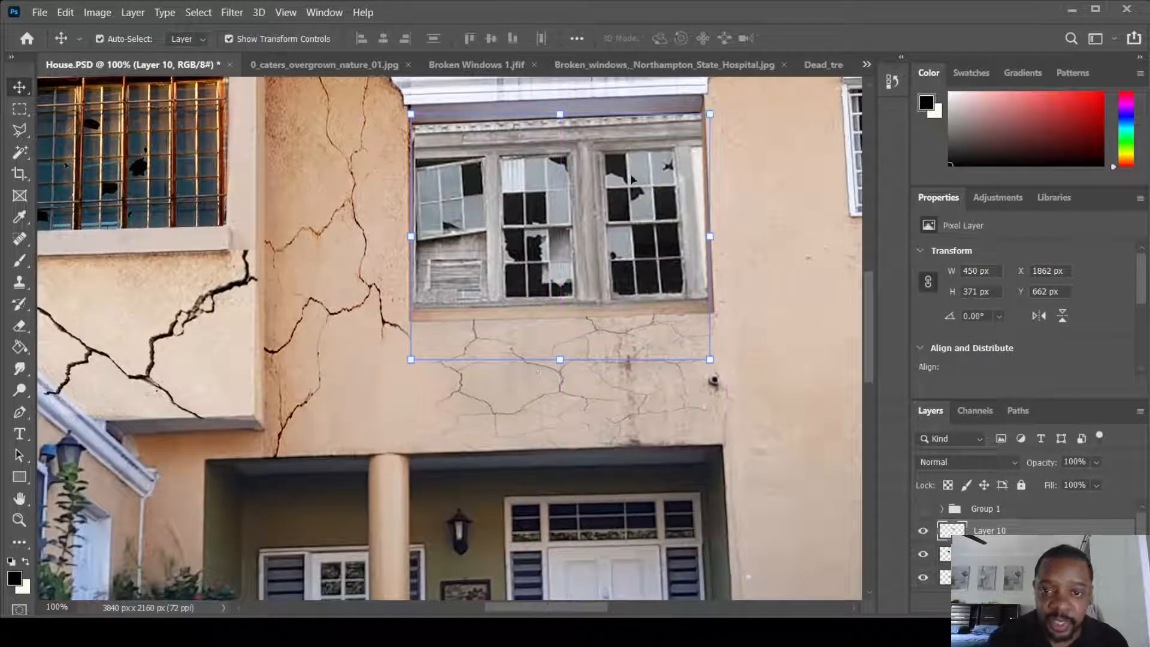
pyautogui.moveTo(712, 114)
pyautogui.mouseDown()
pyautogui.moveTo(737, 112)
pyautogui.moveTo(731, 119)
pyautogui.mouseUp()
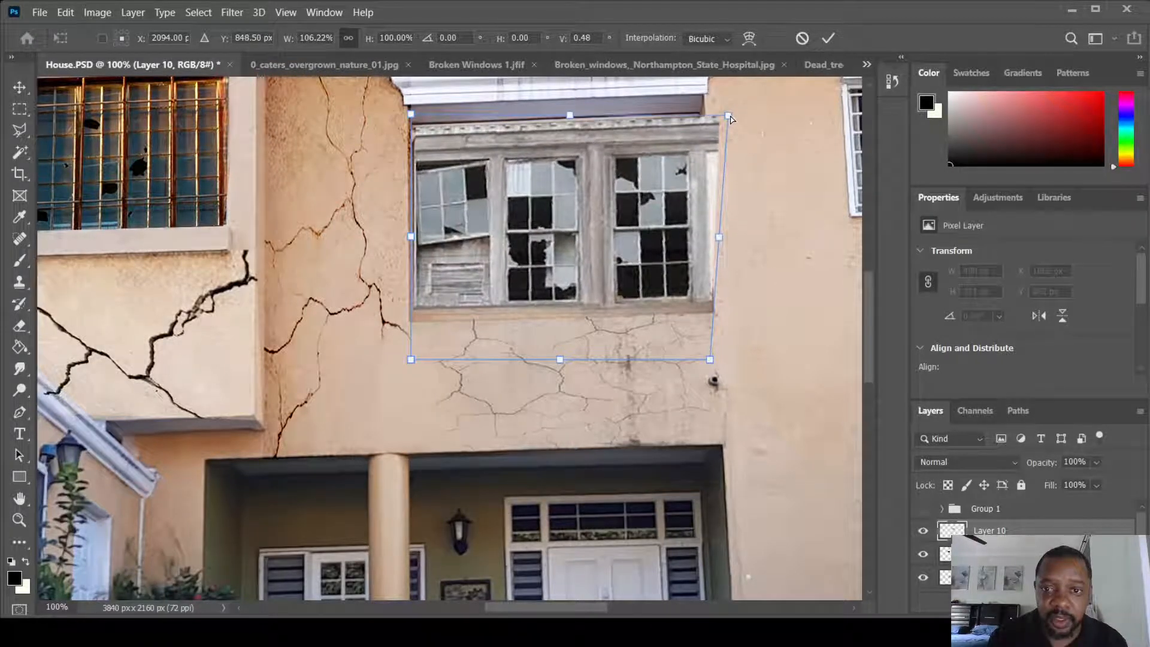
pyautogui.click(21, 325)
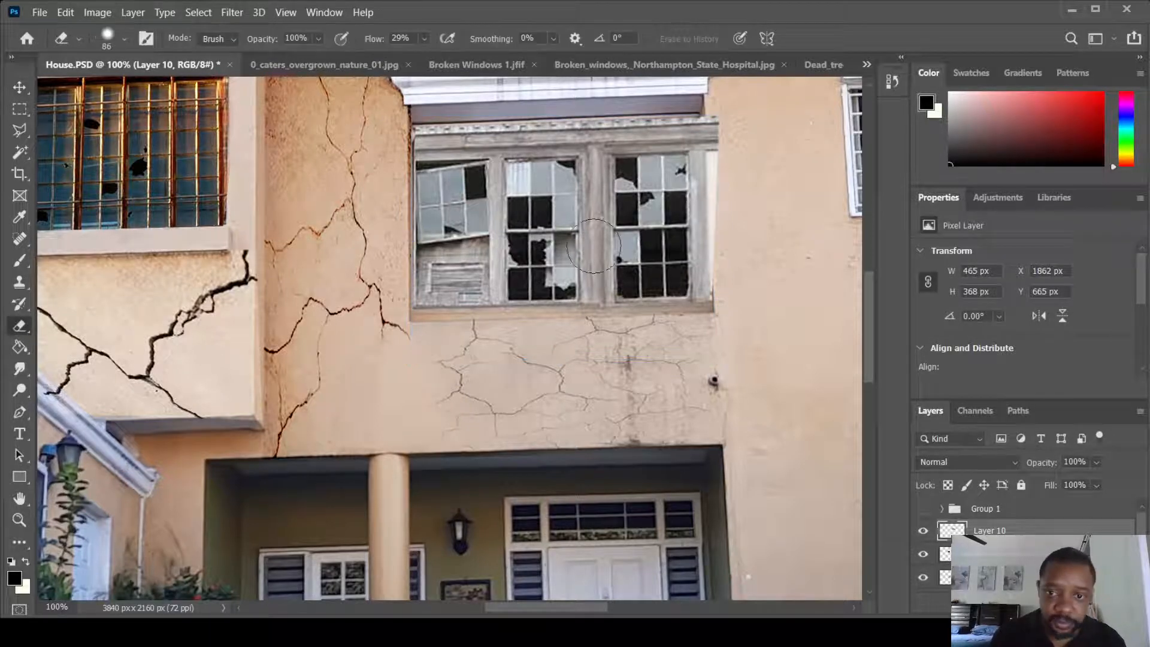
pyautogui.moveTo(713, 135)
pyautogui.mouseDown()
pyautogui.moveTo(731, 111)
pyautogui.moveTo(745, 285)
pyautogui.moveTo(737, 142)
pyautogui.mouseUp()
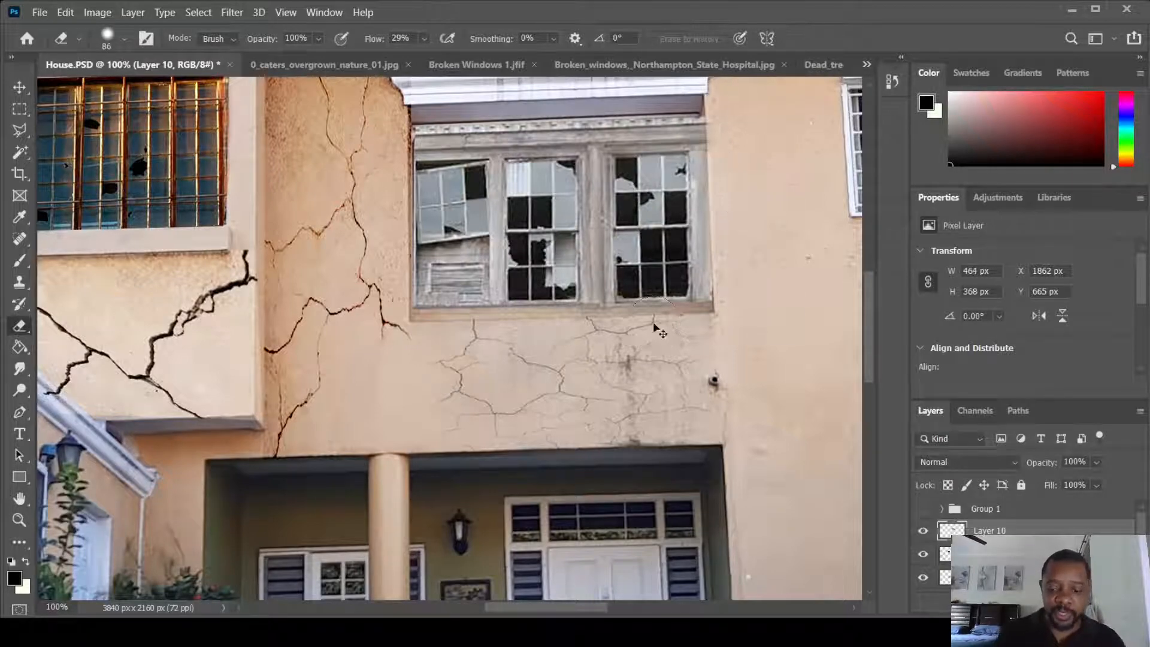
# Duplicate the finished broken window and place the copy over the upper window beside the palm tree
pyautogui.hotkey('ctrl', '-')
pyautogui.hotkey('ctrl', '-')
pyautogui.hotkey('ctrl', '-')
pyautogui.hotkey('ctrl', '-')
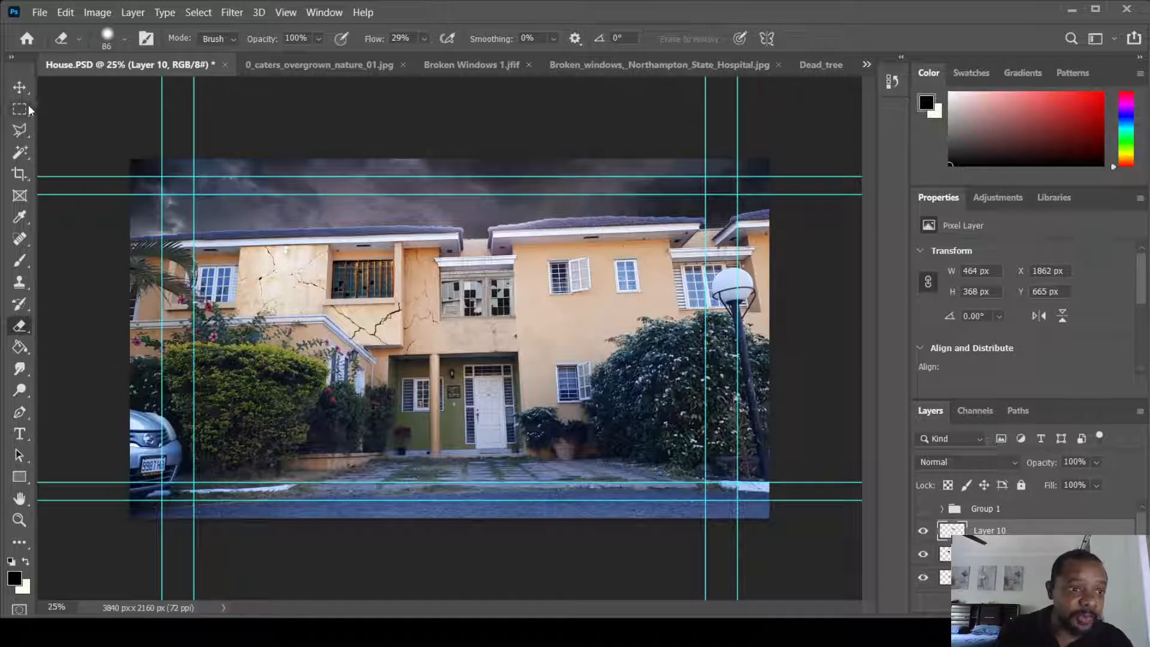
pyautogui.click(19, 87)
pyautogui.moveTo(499, 298); pyautogui.dragTo(206, 307)
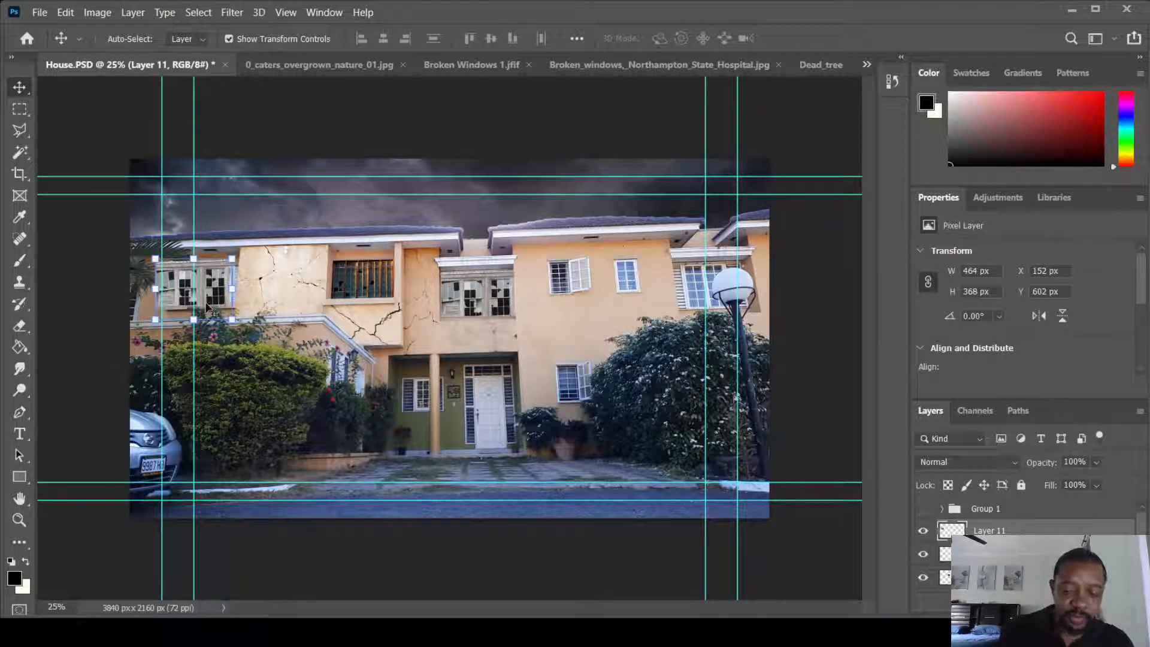
# Distort the copied broken window by its corners to fit the smaller window beside the palm in perspective
pyautogui.hotkey('ctrl', '+')
pyautogui.hotkey('ctrl', '+')
pyautogui.hotkey('ctrl', '+')
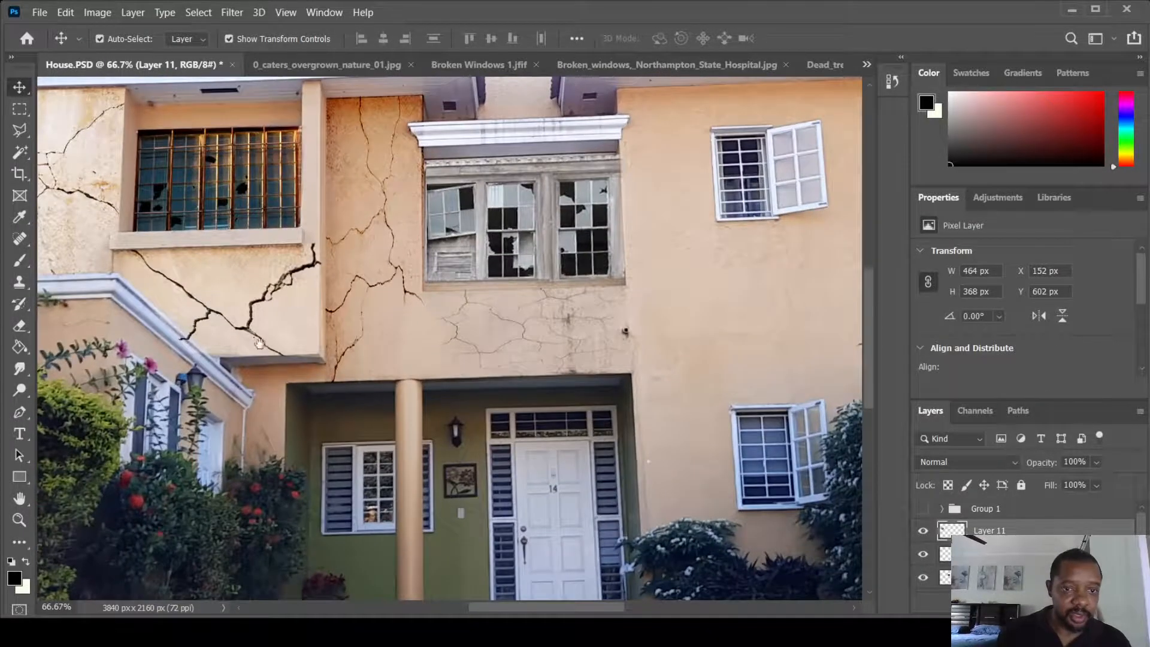
pyautogui.moveTo(209, 304); pyautogui.dragTo(719, 360)
pyautogui.moveTo(157, 293); pyautogui.dragTo(345, 315)
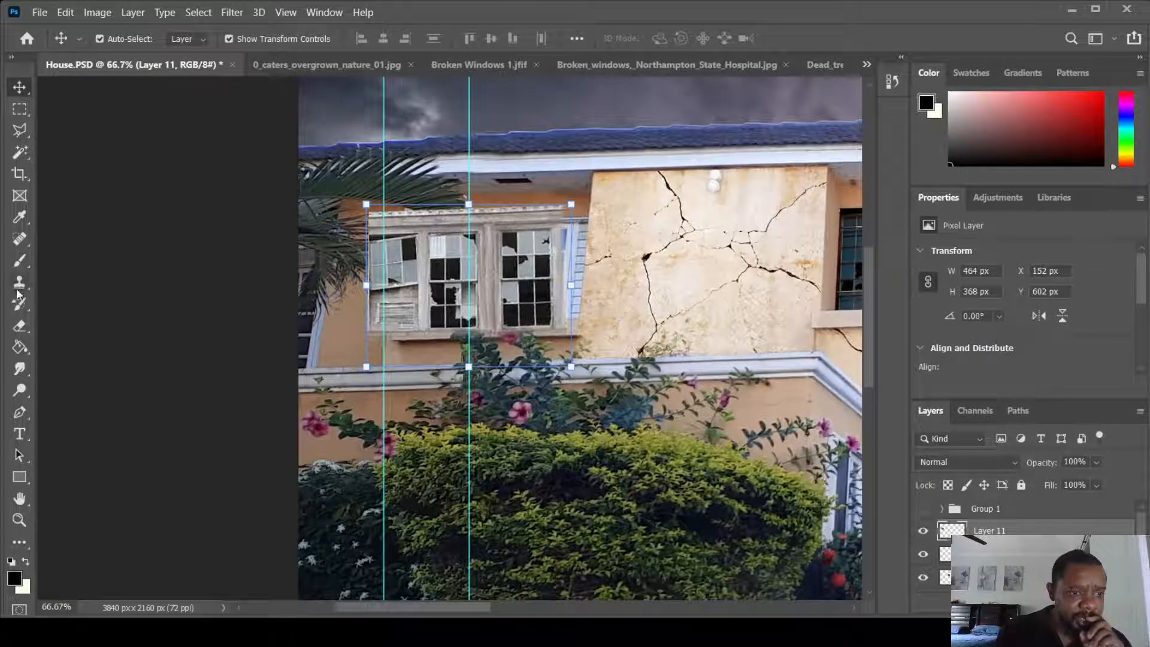
pyautogui.press('ctrl')
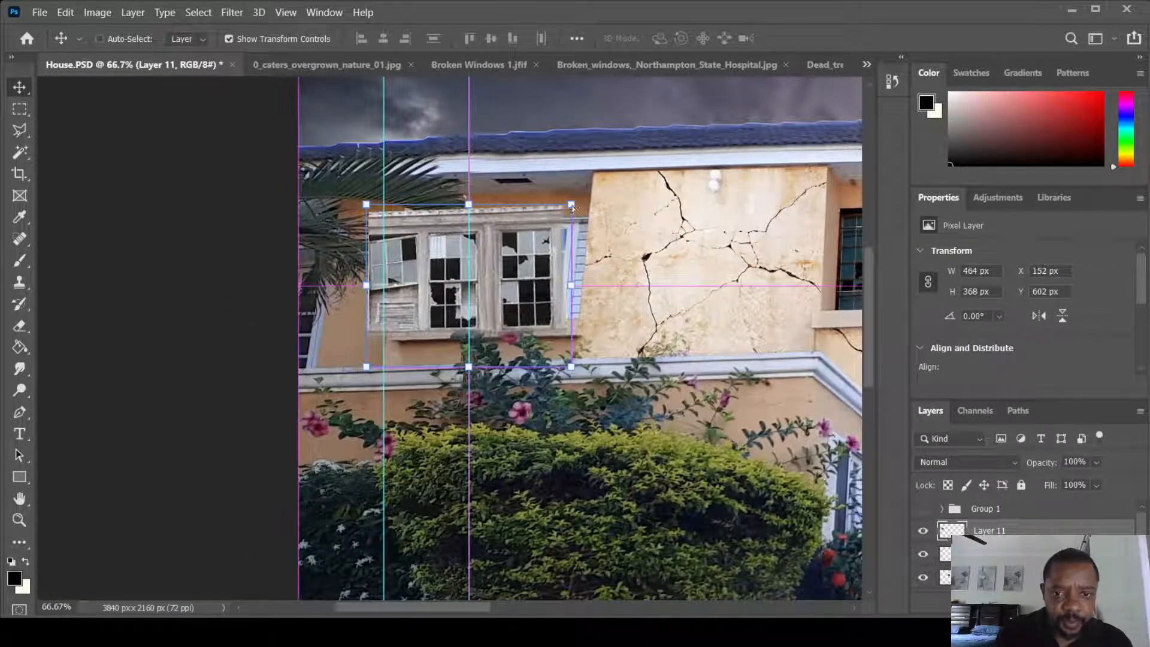
pyautogui.moveTo(572, 207); pyautogui.dragTo(581, 225)
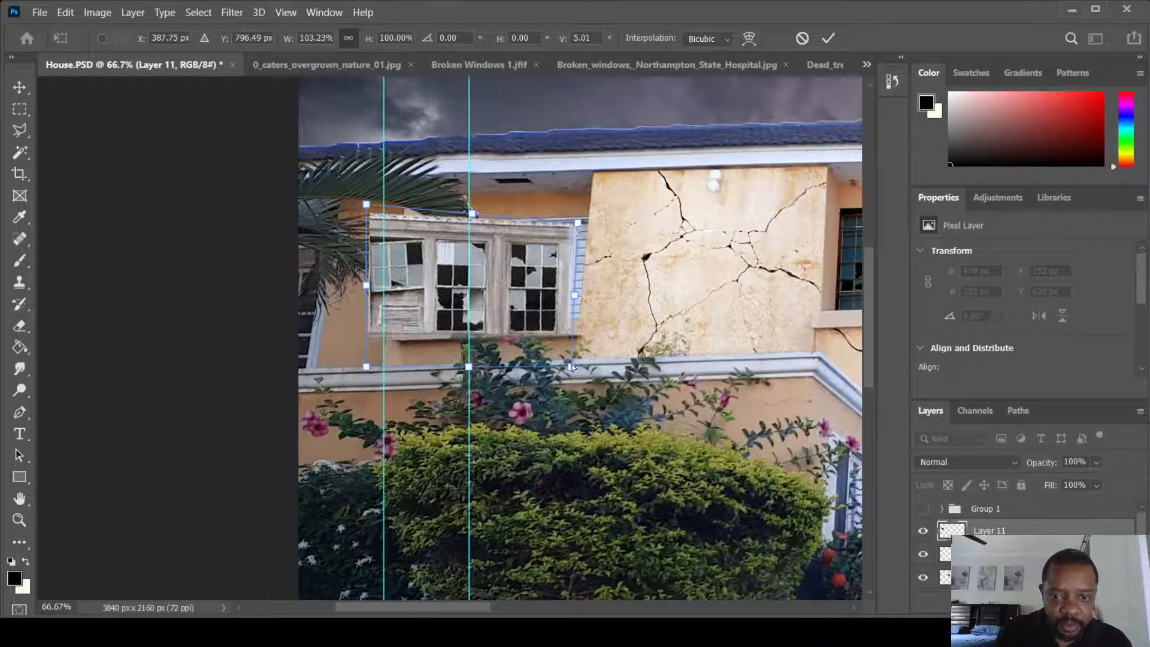
pyautogui.moveTo(571, 368)
pyautogui.mouseDown()
pyautogui.moveTo(562, 299)
pyautogui.moveTo(570, 346)
pyautogui.mouseUp()
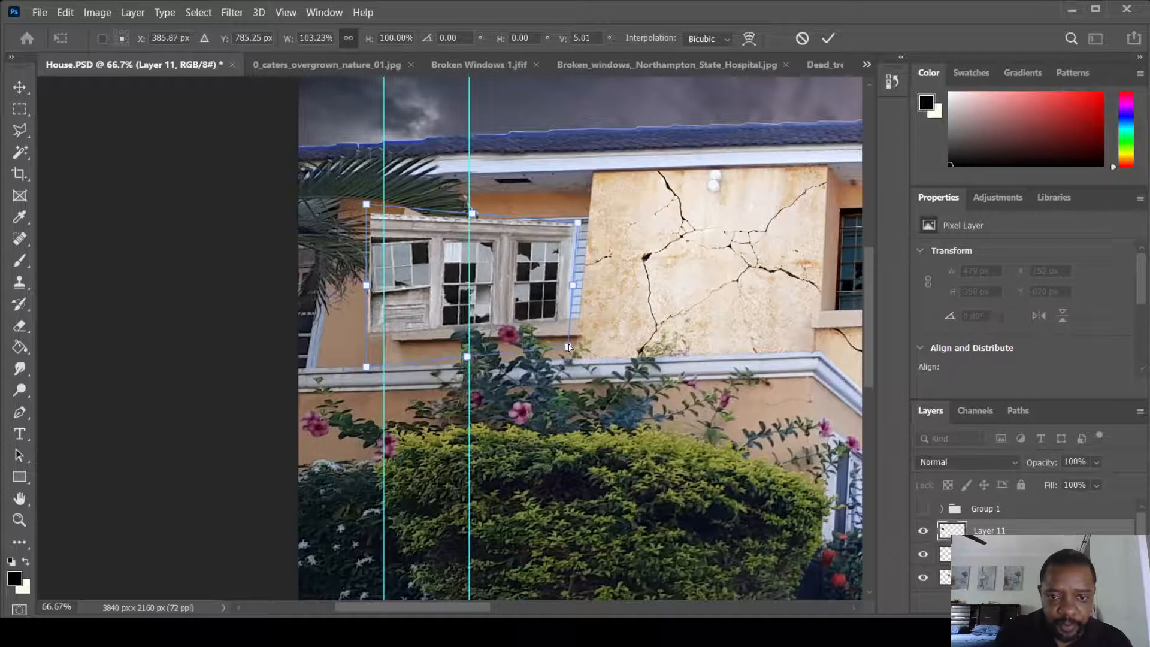
pyautogui.moveTo(366, 366); pyautogui.dragTo(432, 346)
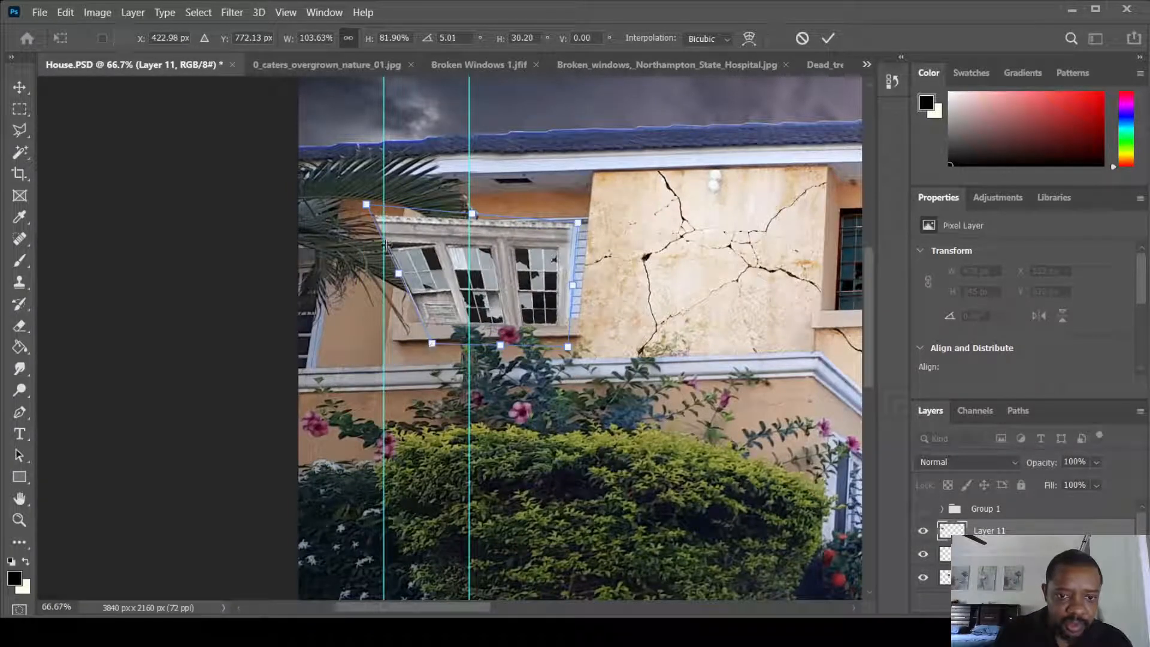
pyautogui.moveTo(367, 205); pyautogui.dragTo(451, 223)
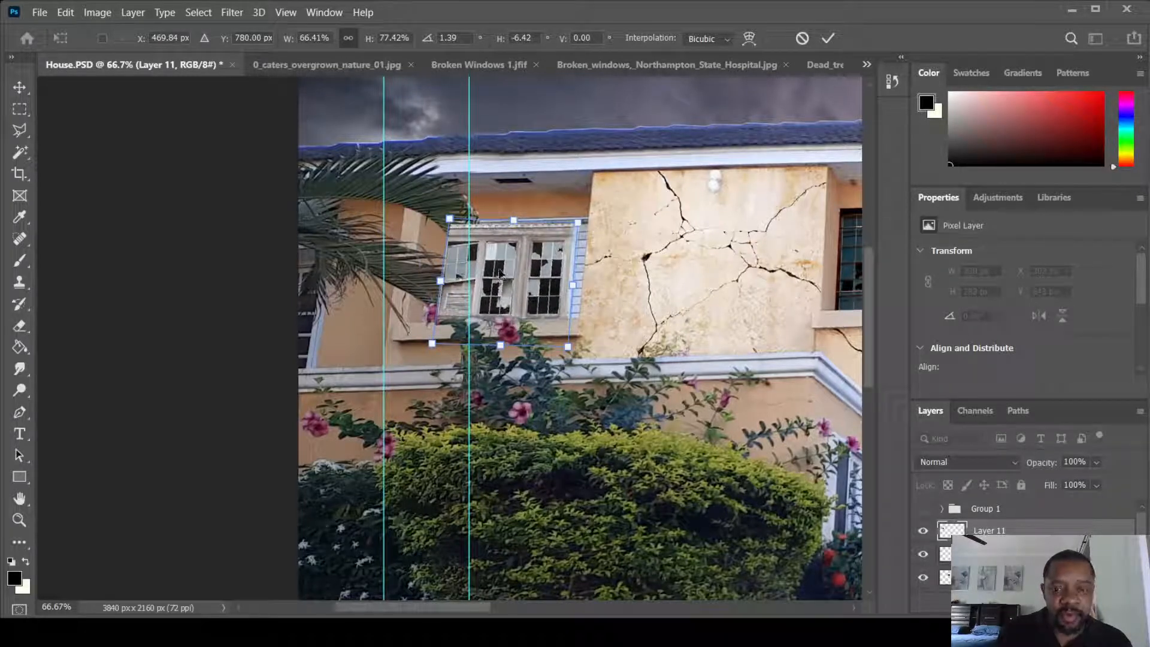
pyautogui.press('Return')
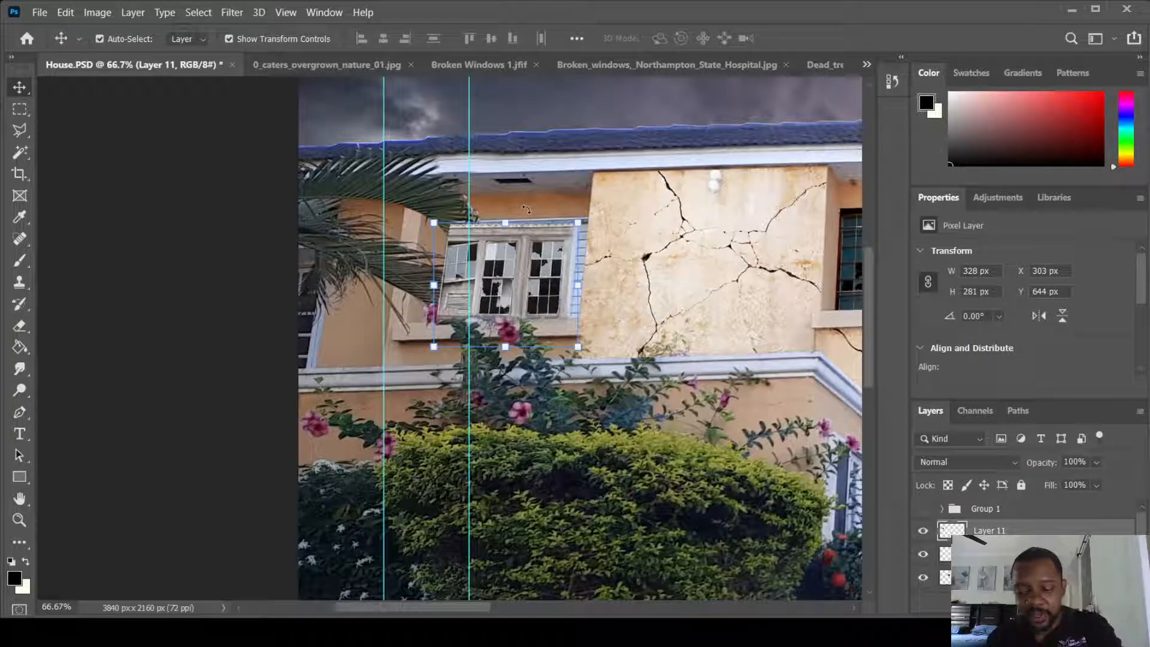
pyautogui.press('Delete')
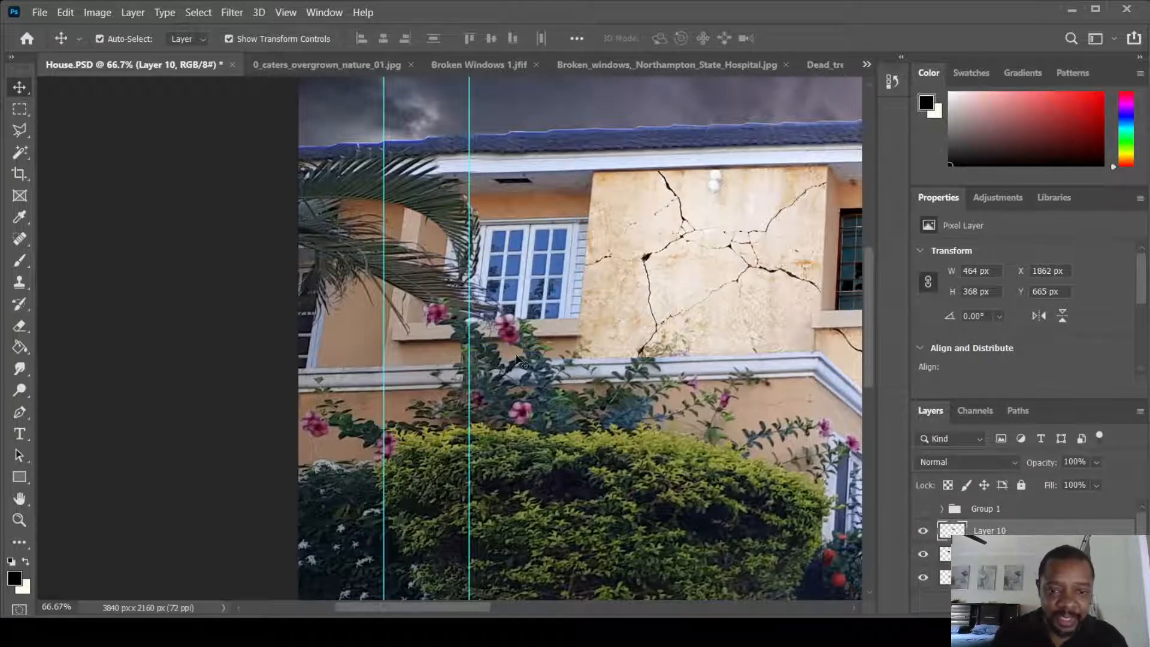
pyautogui.scroll(-2, 516, 360)
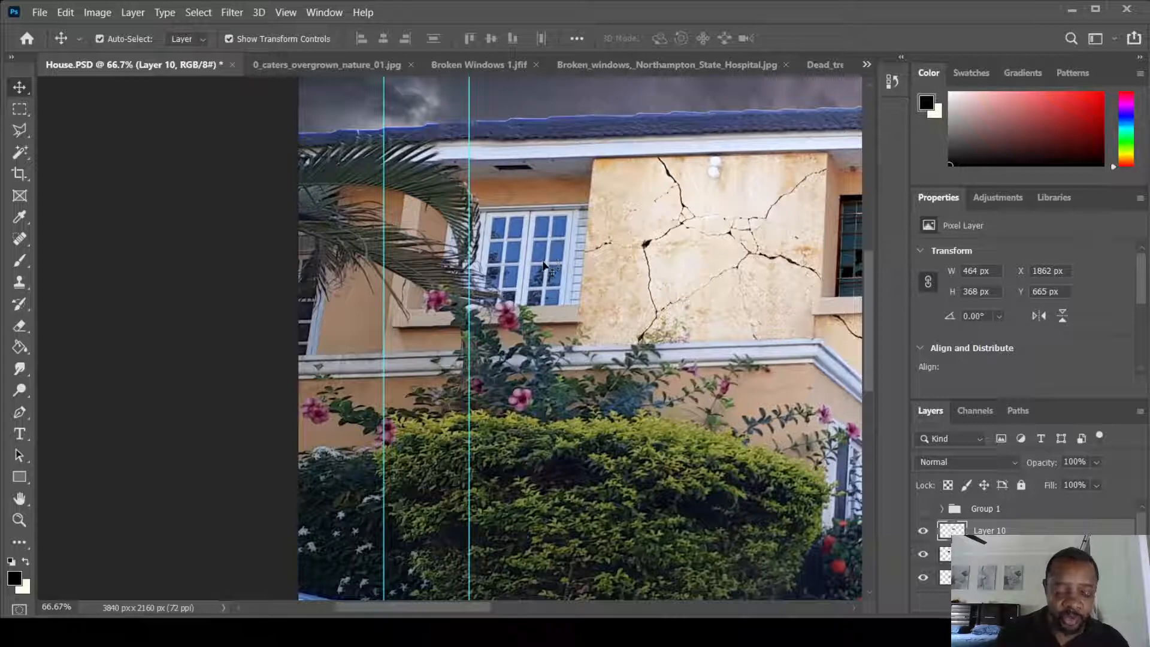
pyautogui.hotkey('ctrl', '-')
pyautogui.hotkey('ctrl', '-')
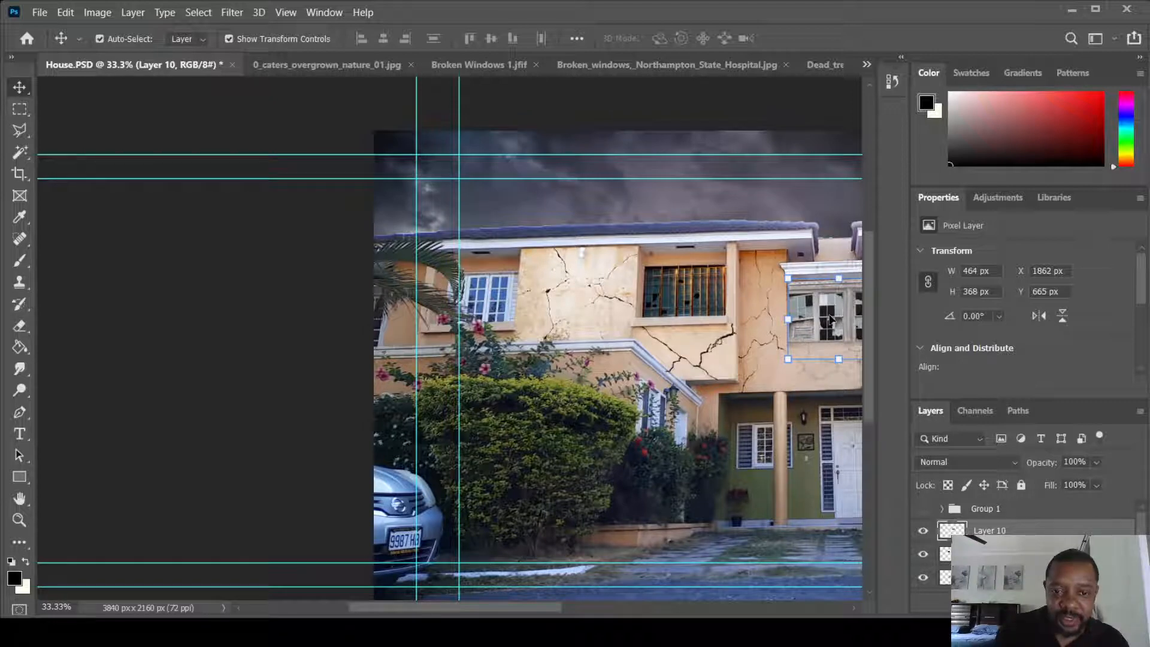
pyautogui.hotkey('ctrl', 'z')
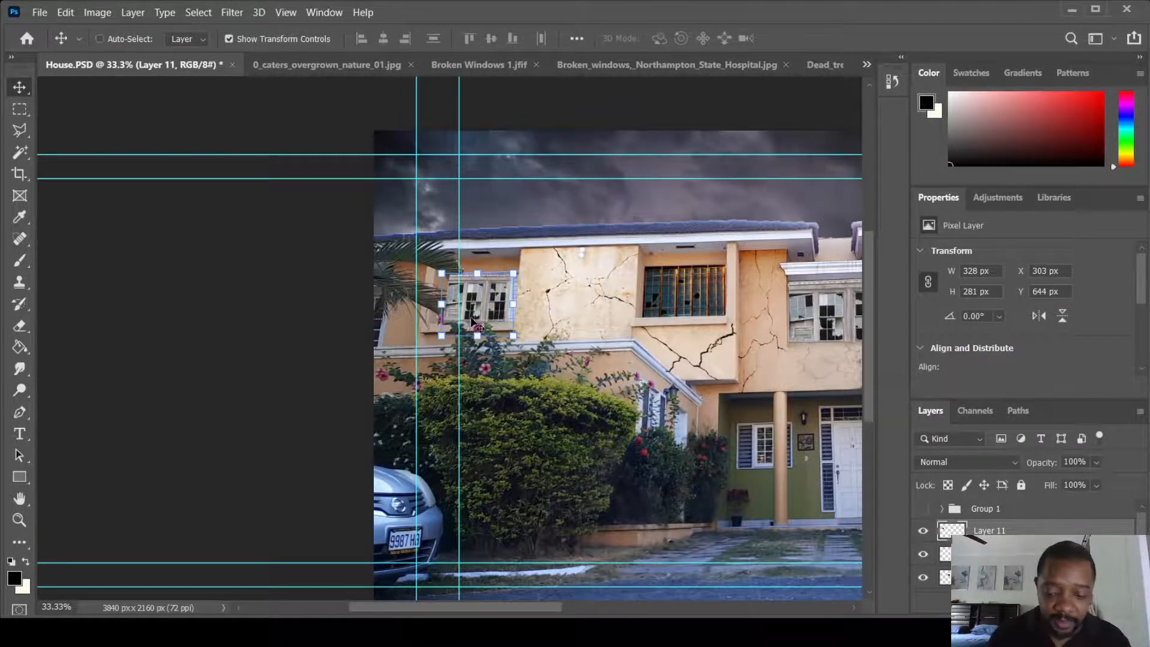
pyautogui.hotkey('ctrl', '+')
pyautogui.hotkey('ctrl', '+')
pyautogui.hotkey('ctrl', '+')
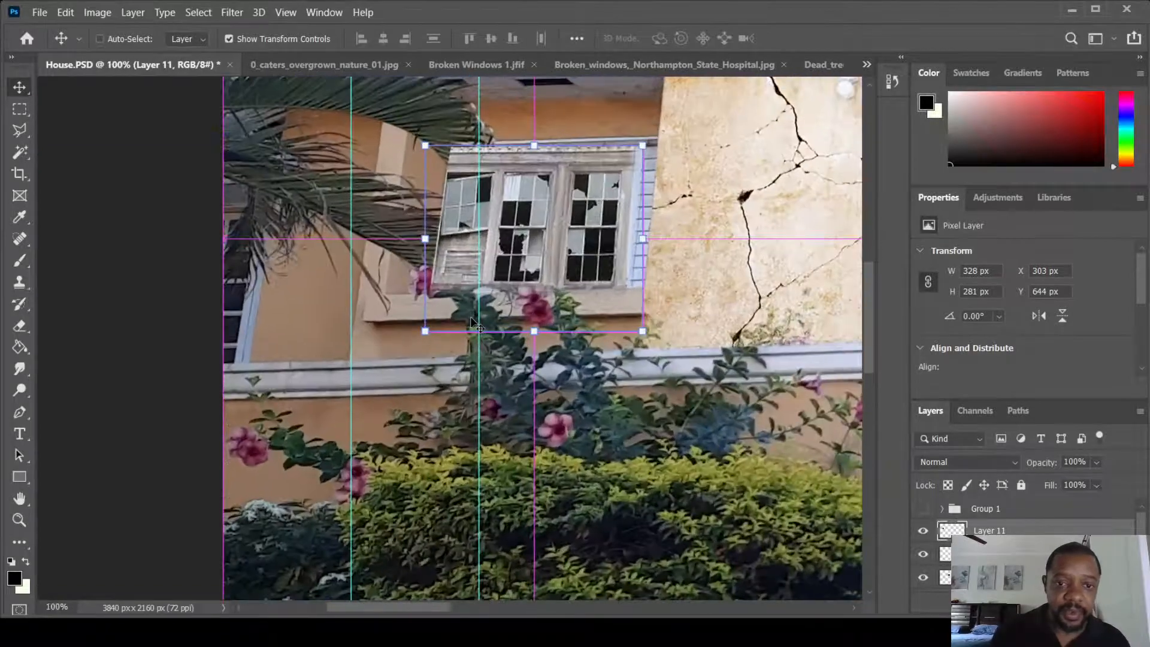
# Erase the part of the copied broken window that covers the palm fronds and pink flowers
pyautogui.click(20, 325)
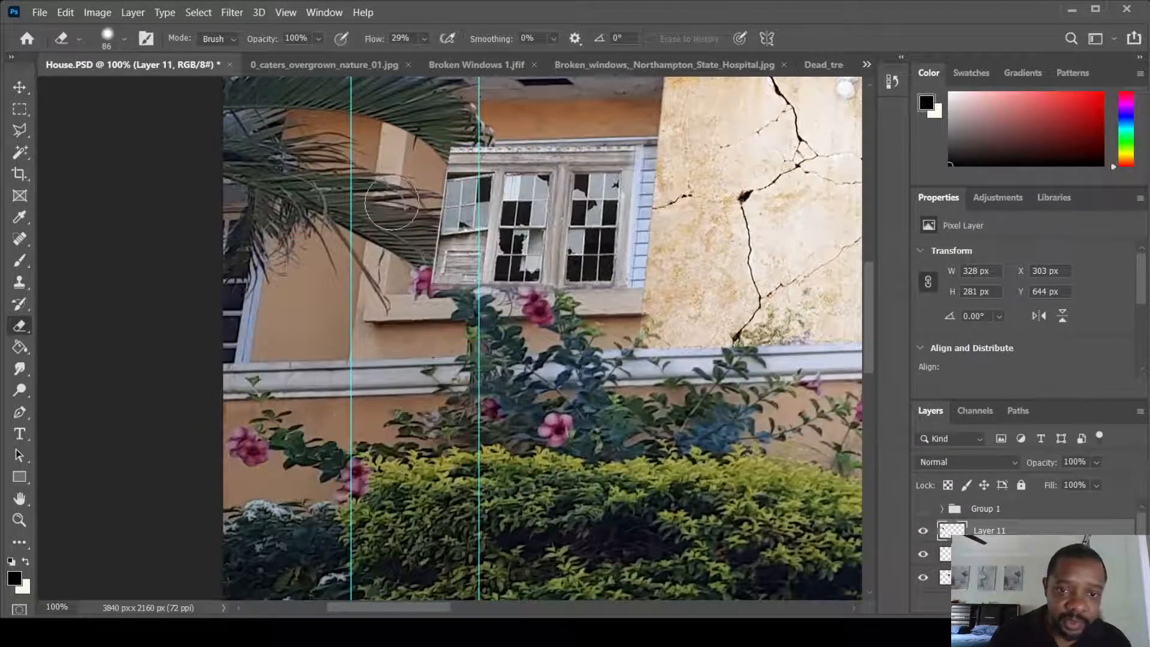
pyautogui.moveTo(437, 128)
pyautogui.mouseDown()
pyautogui.moveTo(446, 207)
pyautogui.moveTo(463, 143)
pyautogui.moveTo(431, 216)
pyautogui.moveTo(449, 238)
pyautogui.moveTo(441, 292)
pyautogui.moveTo(448, 254)
pyautogui.moveTo(456, 280)
pyautogui.mouseUp()
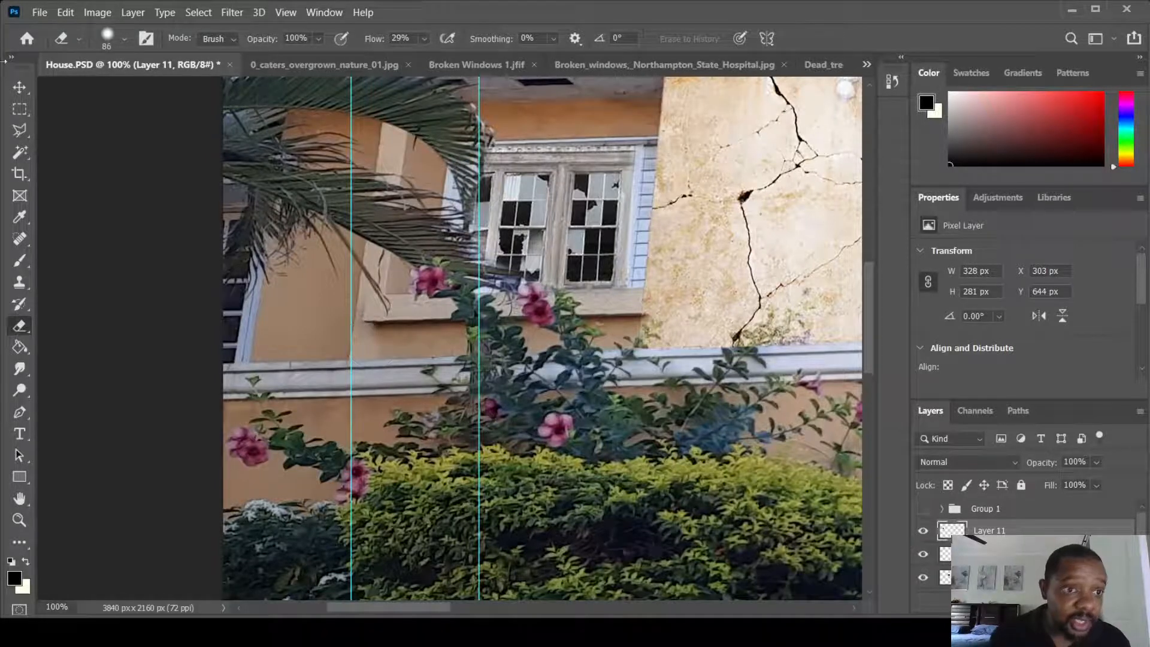
pyautogui.click(22, 91)
pyautogui.moveTo(426, 145); pyautogui.dragTo(426, 149)
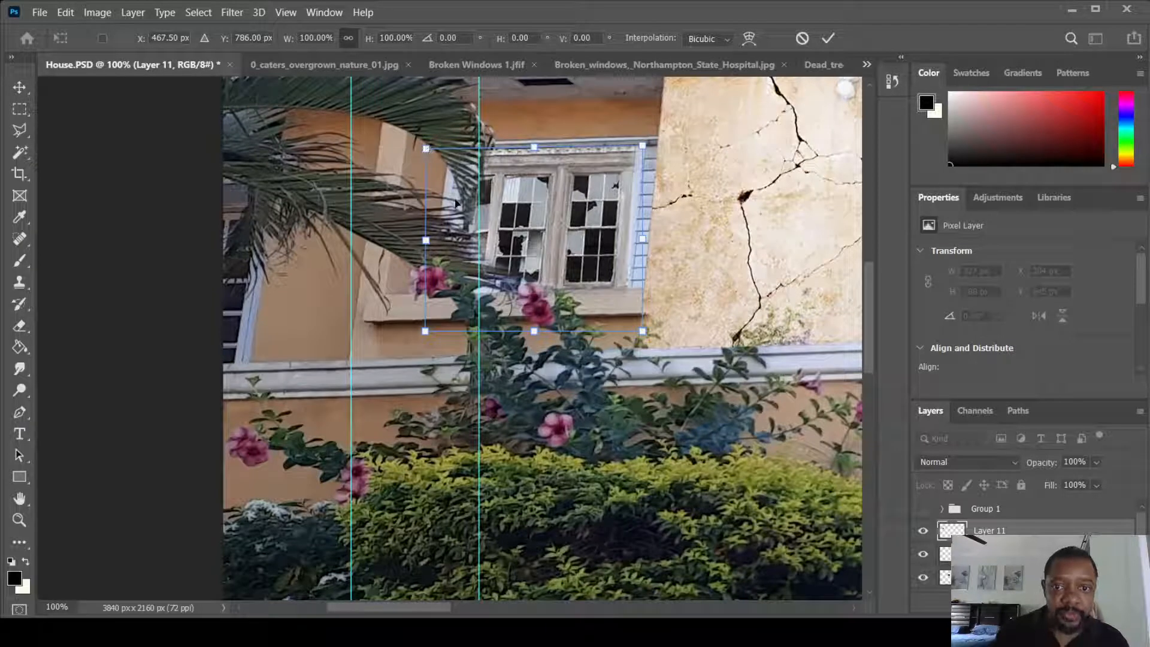
pyautogui.press('Escape')
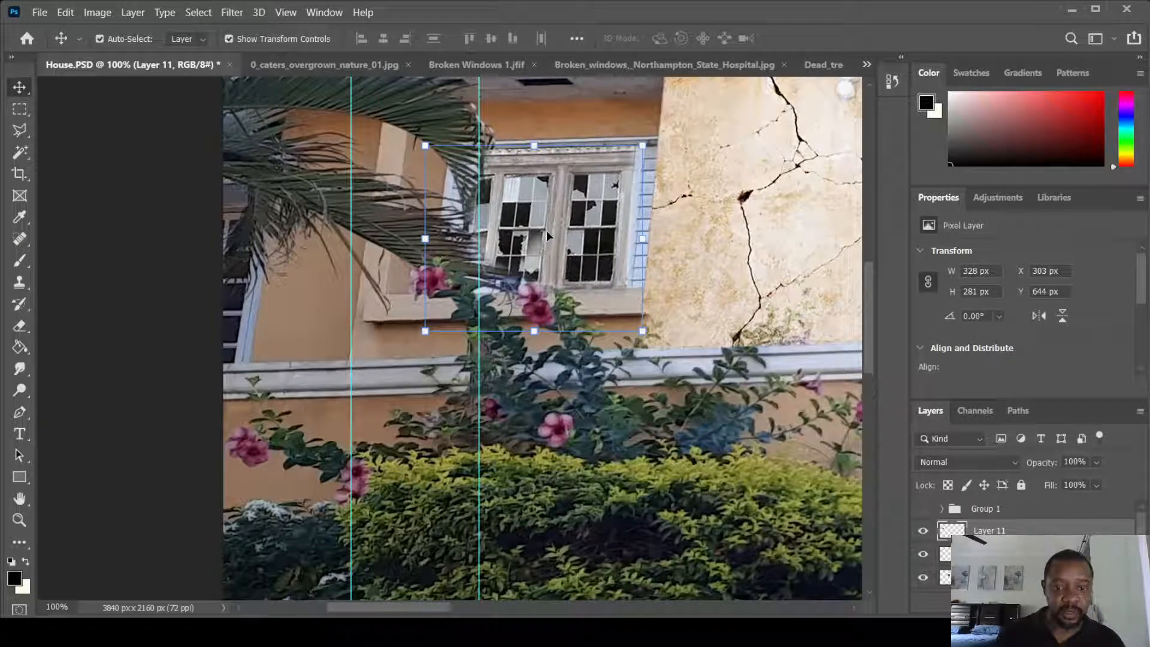
pyautogui.moveTo(424, 149); pyautogui.dragTo(427, 153)
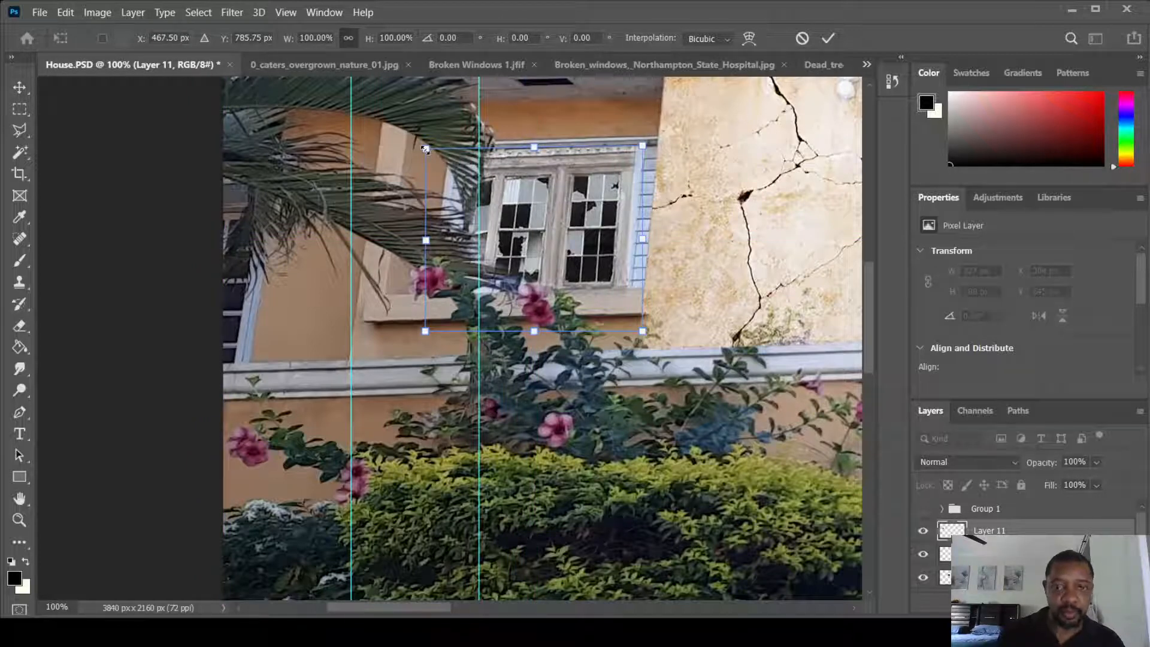
pyautogui.press('Escape')
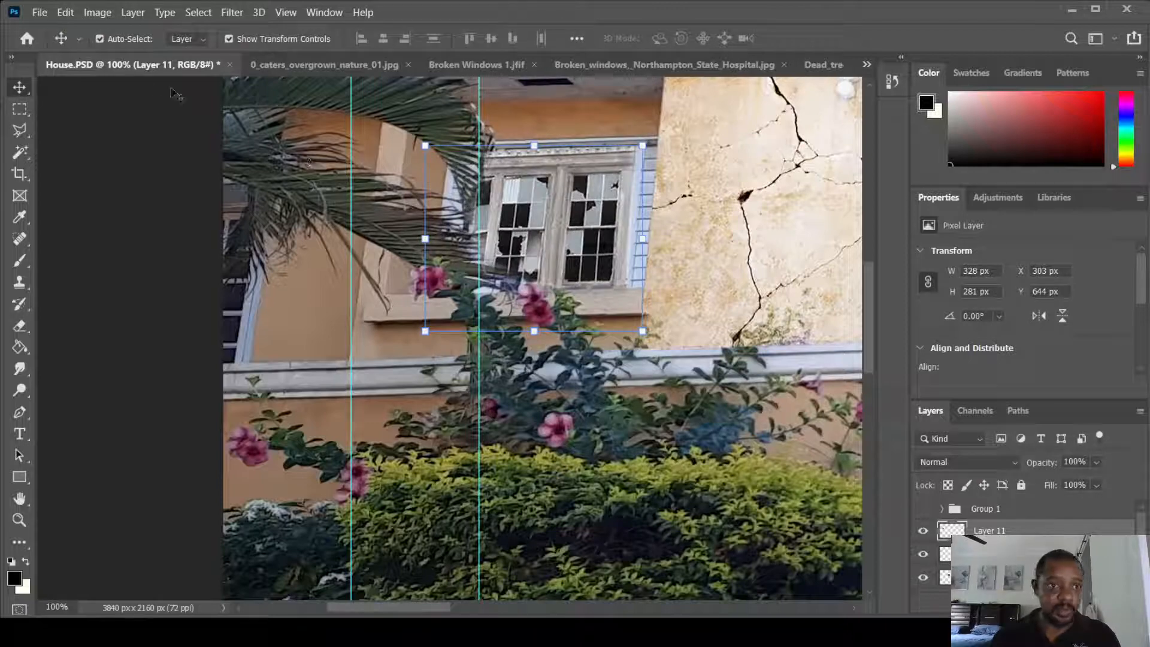
# Look through the open source images and switch to Gutted 1.jpg
pyautogui.hotkey('ctrl', '-')
pyautogui.hotkey('ctrl', '-')
pyautogui.hotkey('ctrl', '-')
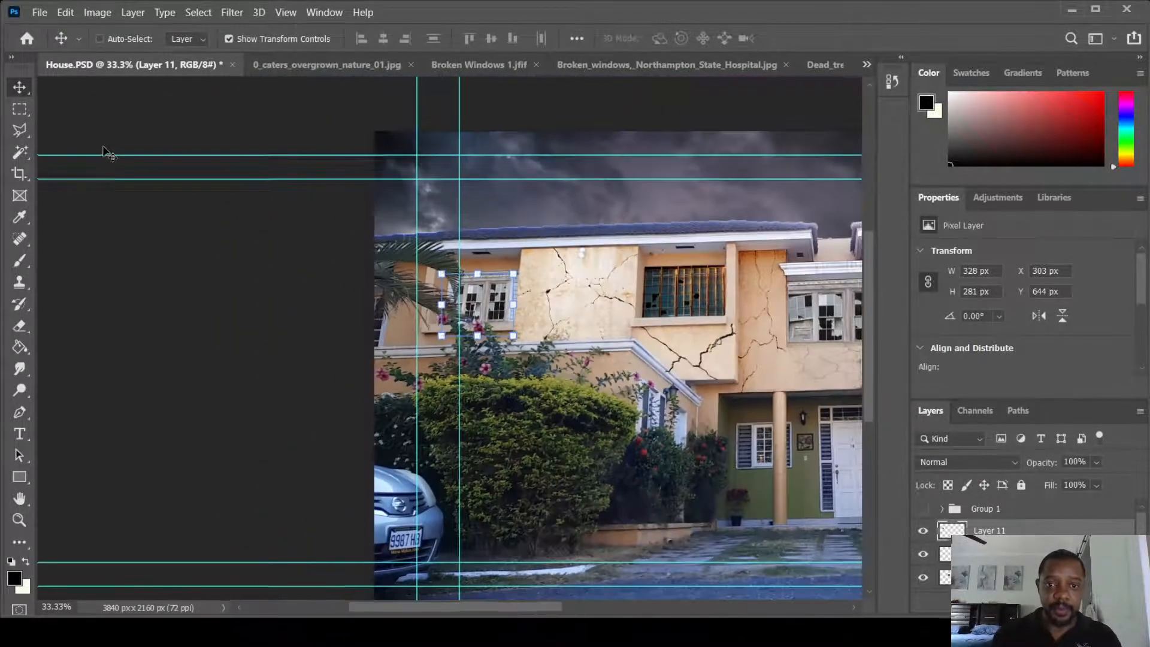
pyautogui.hotkey('ctrl', '-')
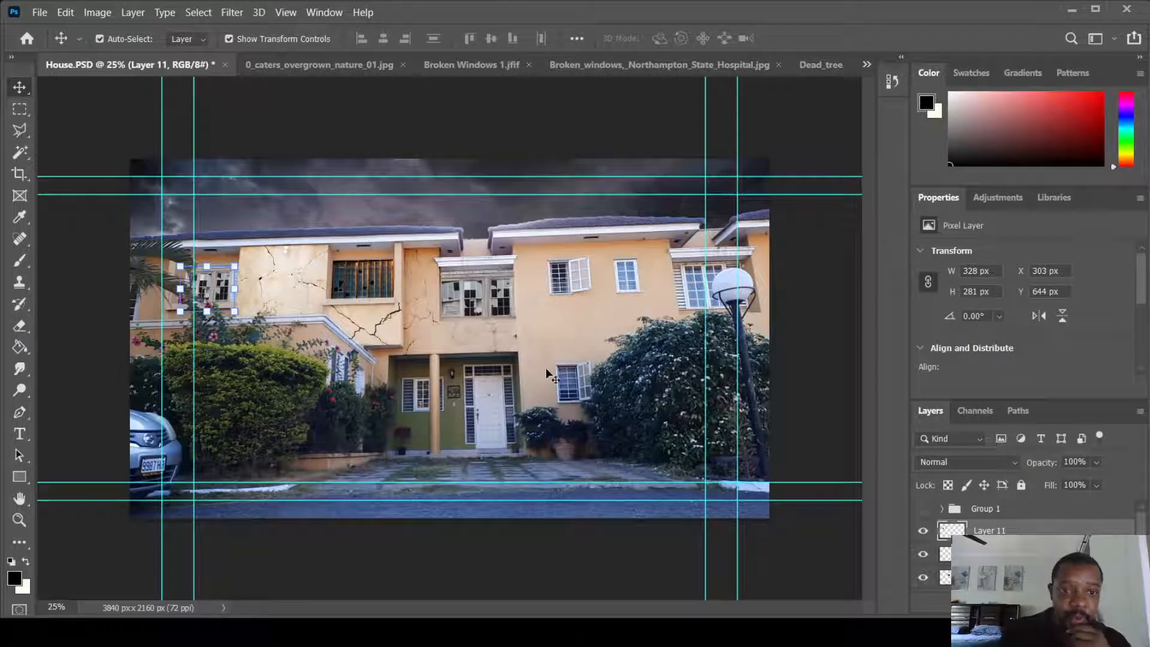
pyautogui.click(570, 63)
pyautogui.click(716, 65)
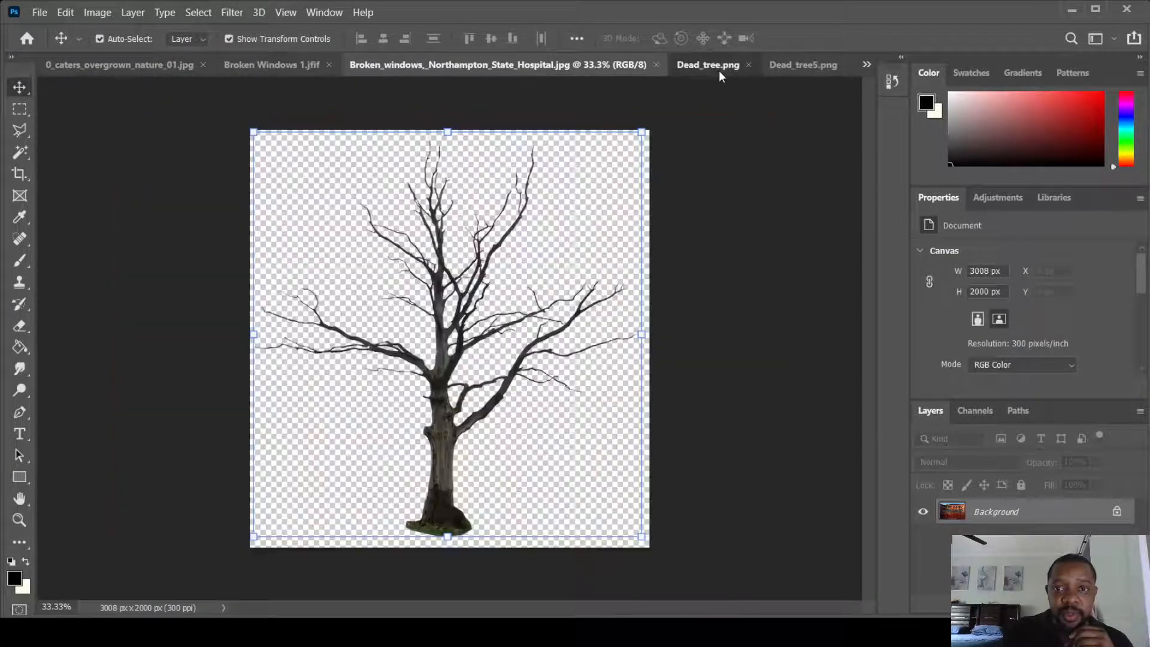
pyautogui.click(810, 65)
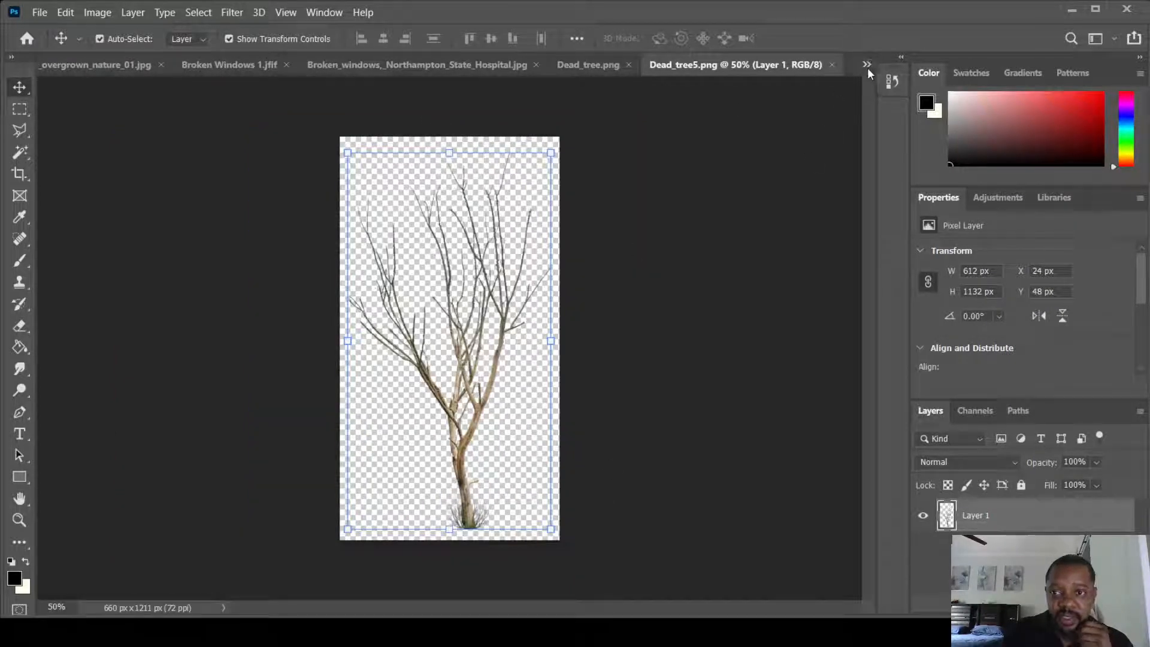
pyautogui.click(922, 177)
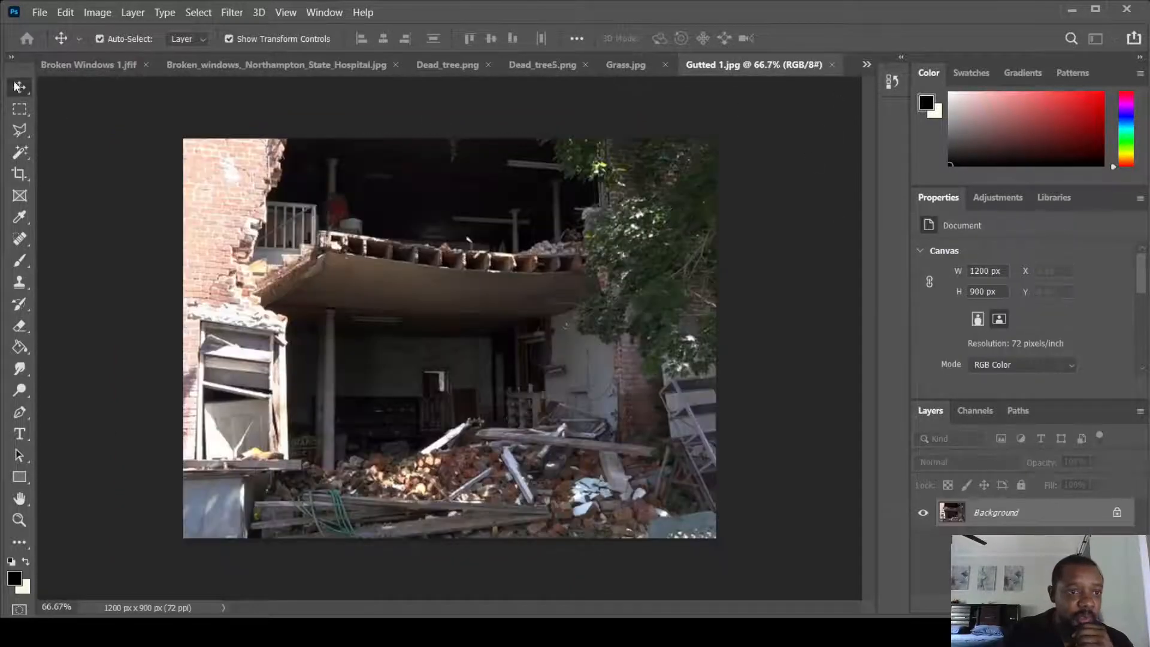
# Copy the whole gutted building image into House.PSD and place it over the upper wall with the two small windows
pyautogui.click(21, 110)
pyautogui.moveTo(178, 136); pyautogui.dragTo(734, 586)
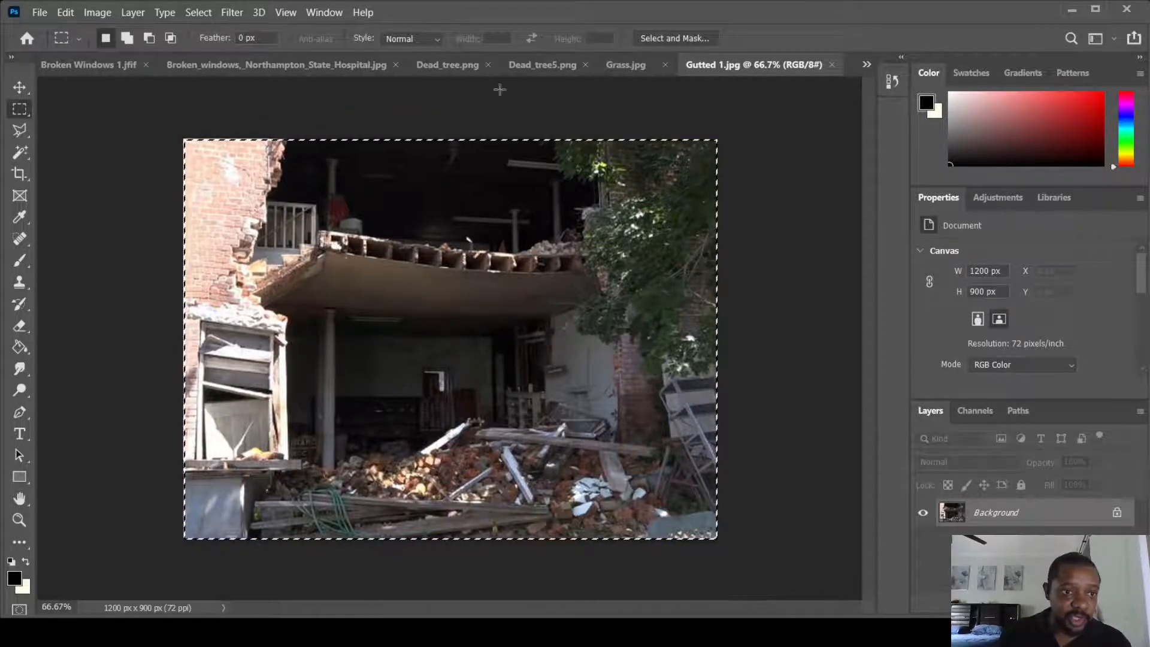
pyautogui.hotkey('ctrl', 'Tab')
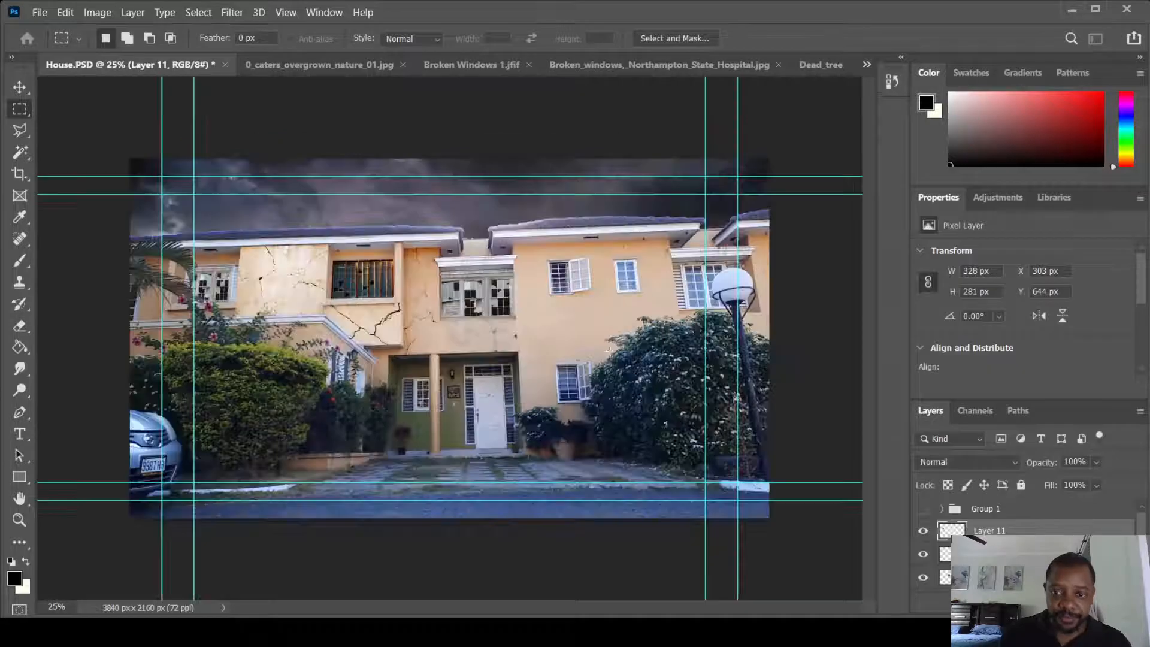
pyautogui.hotkey('ctrl', 'v')
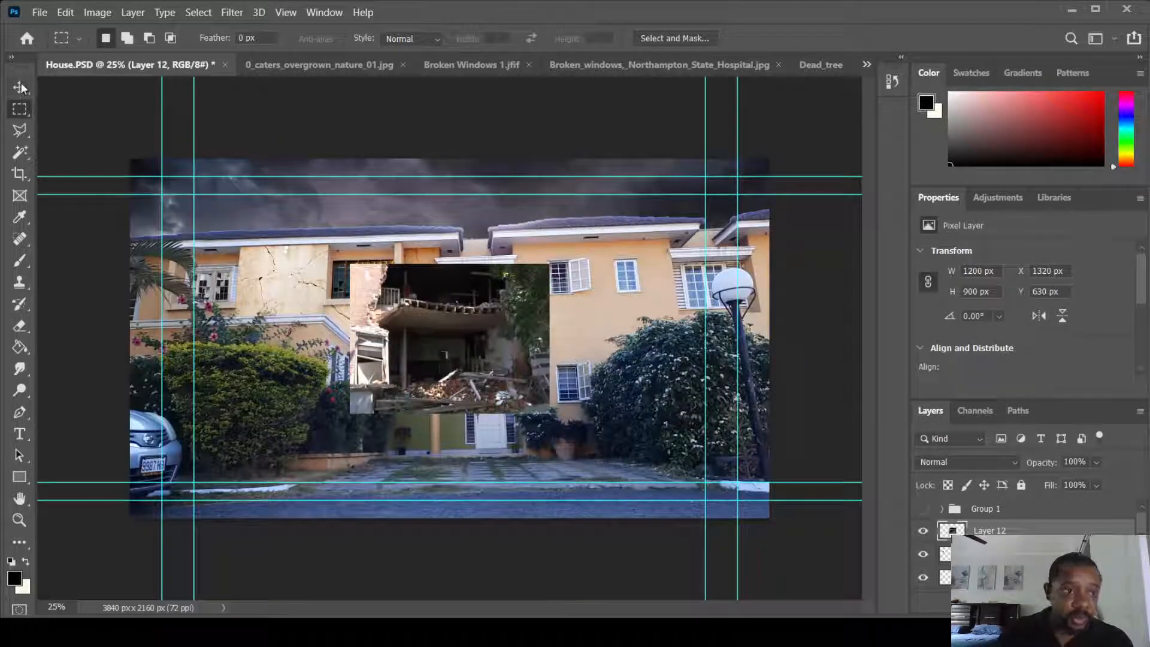
pyautogui.press('v')
pyautogui.moveTo(406, 326); pyautogui.dragTo(570, 304)
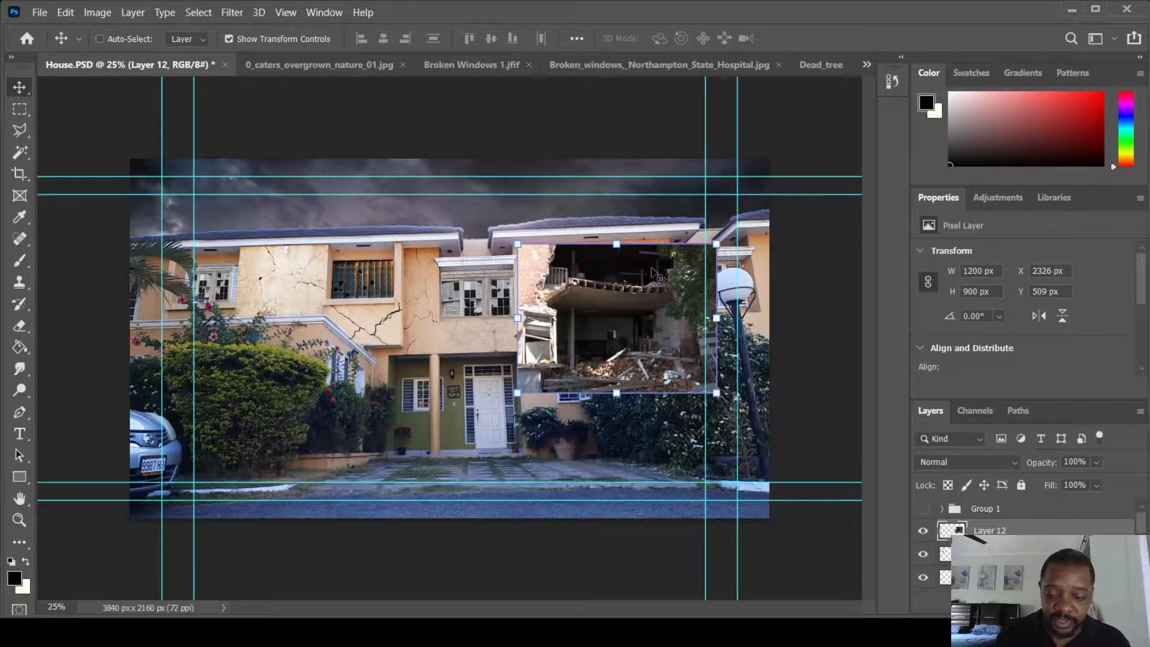
# Distort the gutted building image so its upper corners follow the roof line and its far side narrows to the wall
pyautogui.hotkey('ctrl', '+')
pyautogui.moveTo(599, 253); pyautogui.dragTo(180, 299)
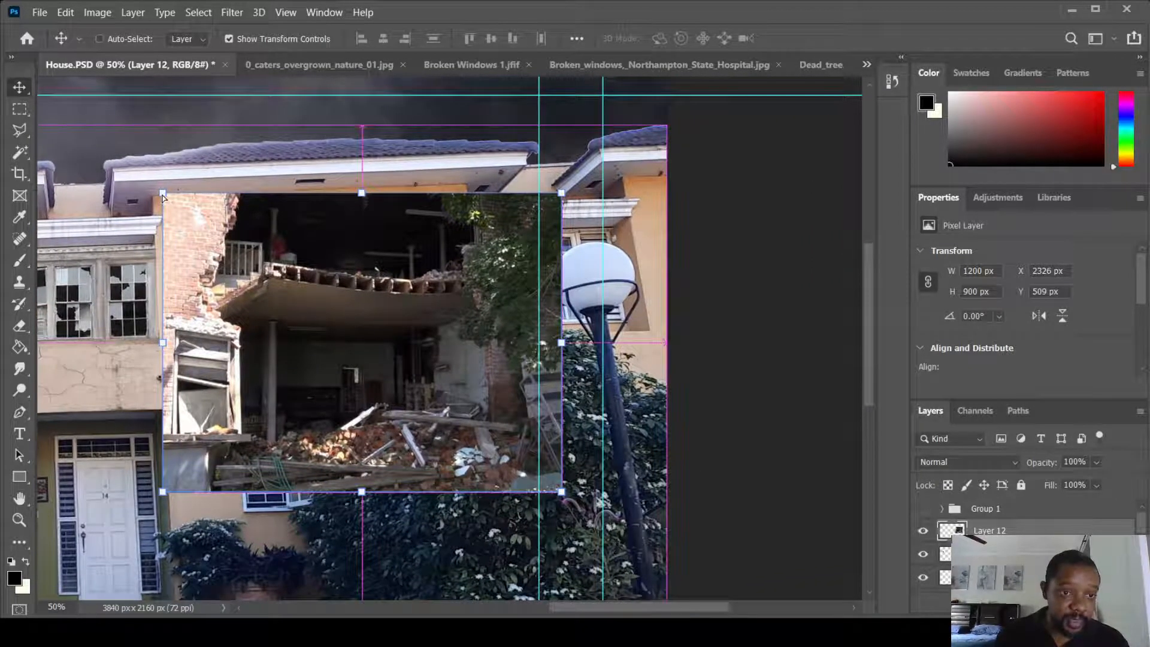
pyautogui.moveTo(162, 196); pyautogui.dragTo(153, 198)
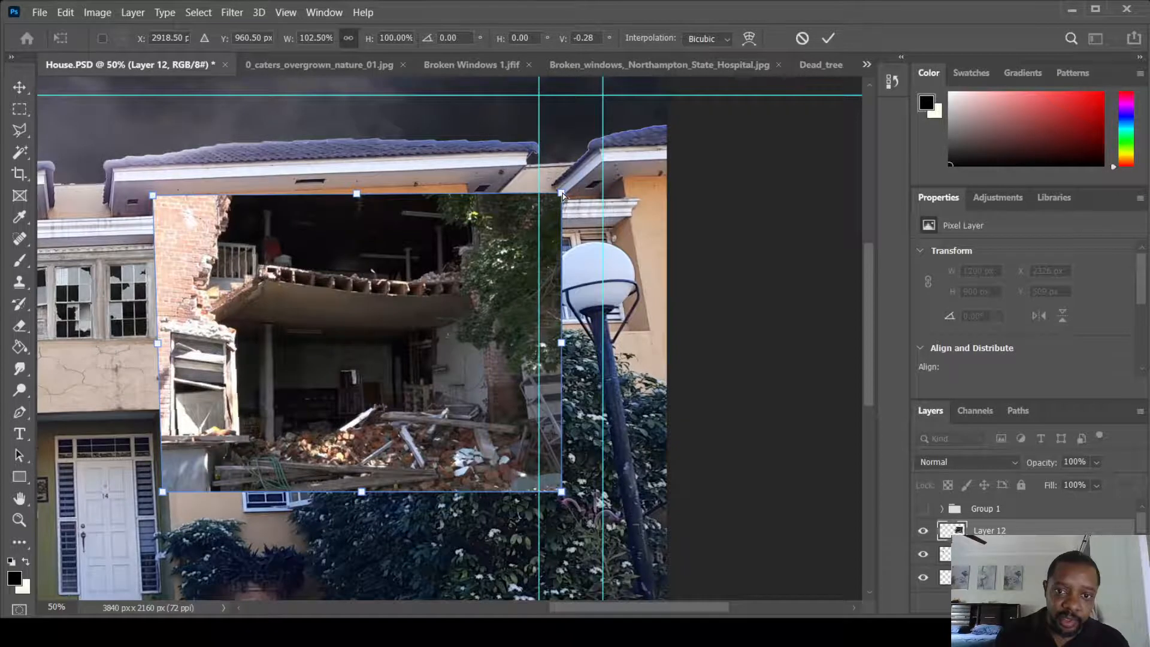
pyautogui.moveTo(563, 193); pyautogui.dragTo(469, 184)
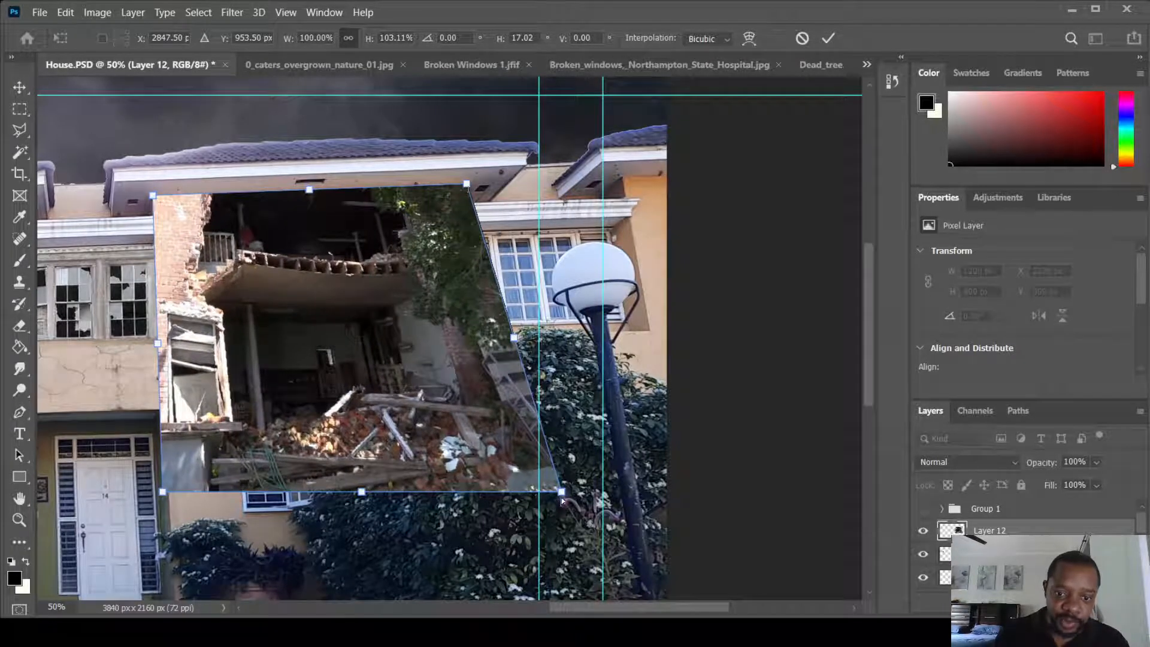
pyautogui.moveTo(561, 492); pyautogui.dragTo(500, 475)
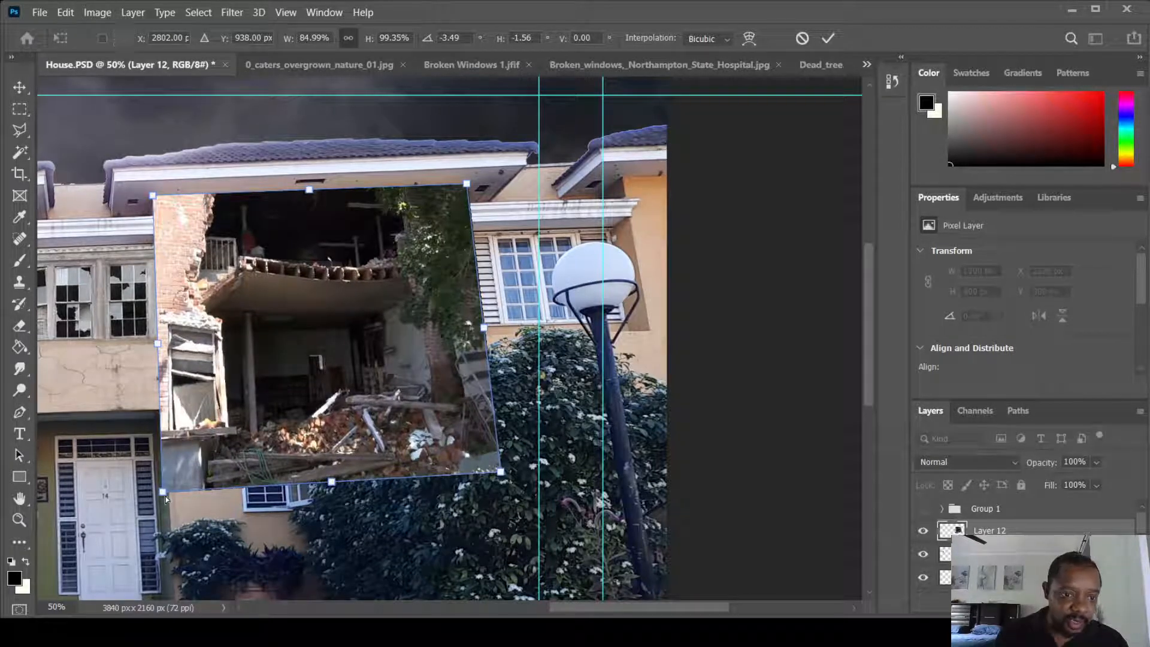
# Try stretching the gutted building image's two lower corners down to ground level
pyautogui.moveTo(166, 497); pyautogui.dragTo(172, 553)
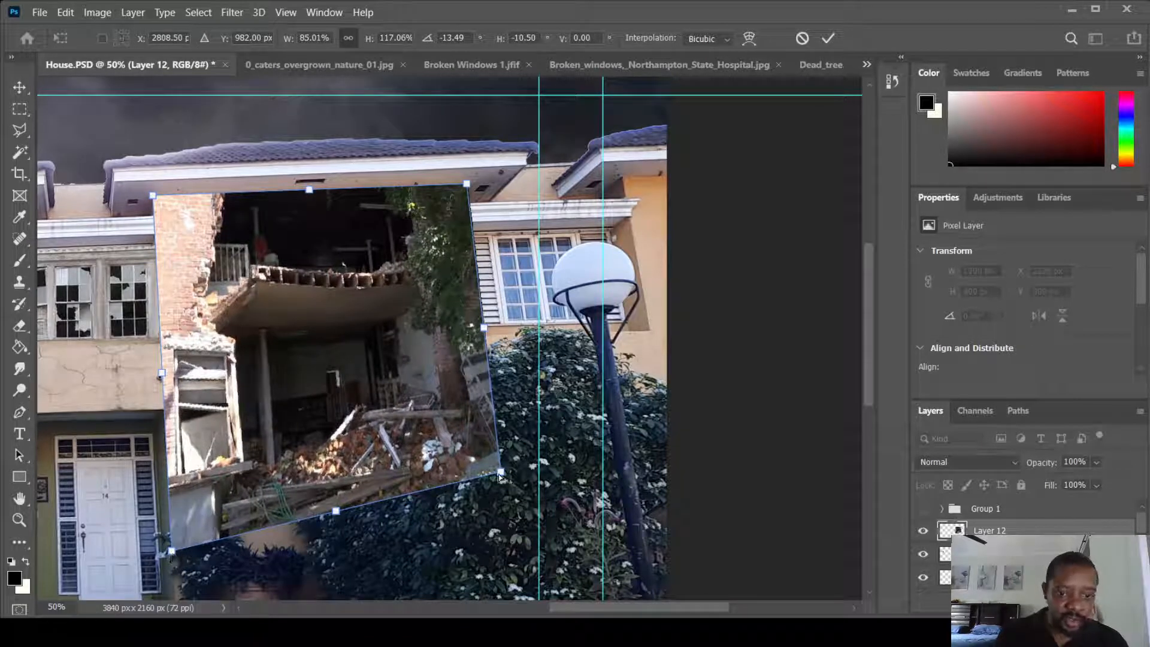
pyautogui.moveTo(501, 474); pyautogui.dragTo(517, 590)
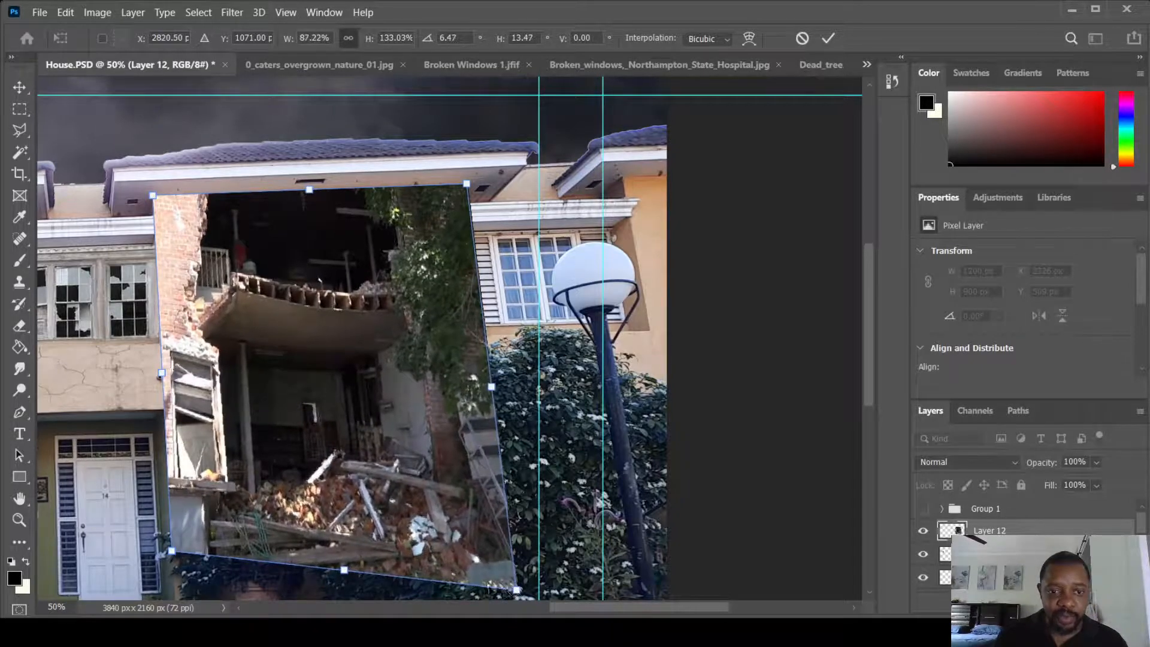
pyautogui.moveTo(175, 555)
pyautogui.mouseDown()
pyautogui.moveTo(193, 598)
pyautogui.moveTo(183, 524)
pyautogui.moveTo(179, 545)
pyautogui.mouseUp()
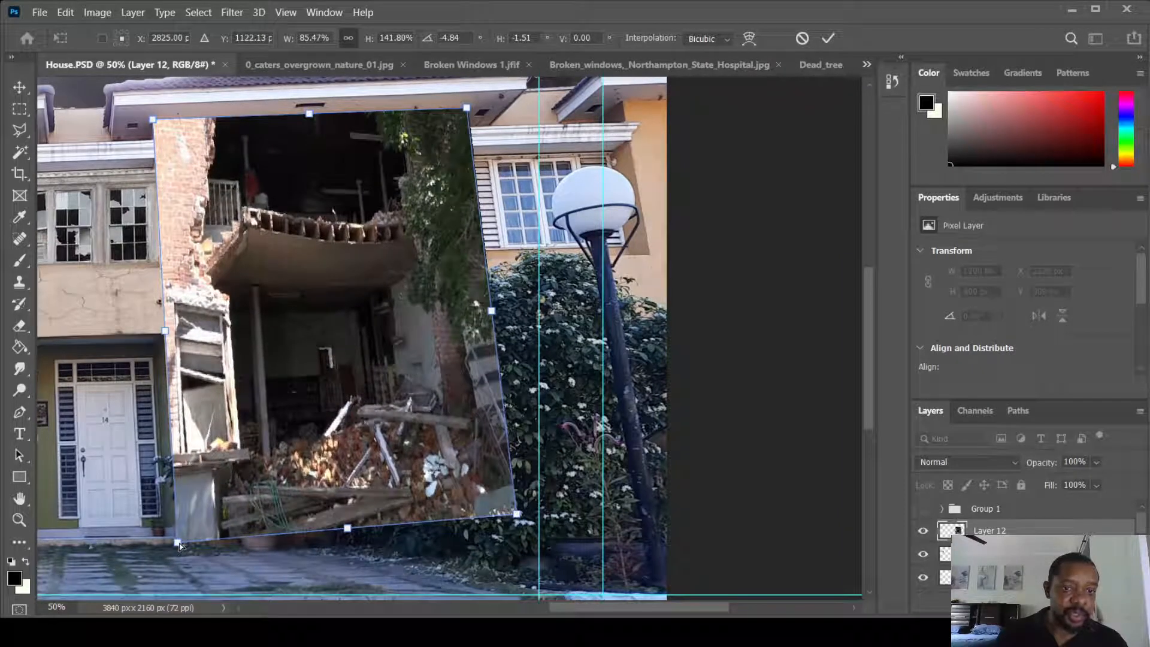
# Raise the gutted building image's two lower corners to just above the ground-floor window, keeping the lower edge in perspective
pyautogui.moveTo(518, 518); pyautogui.dragTo(501, 358)
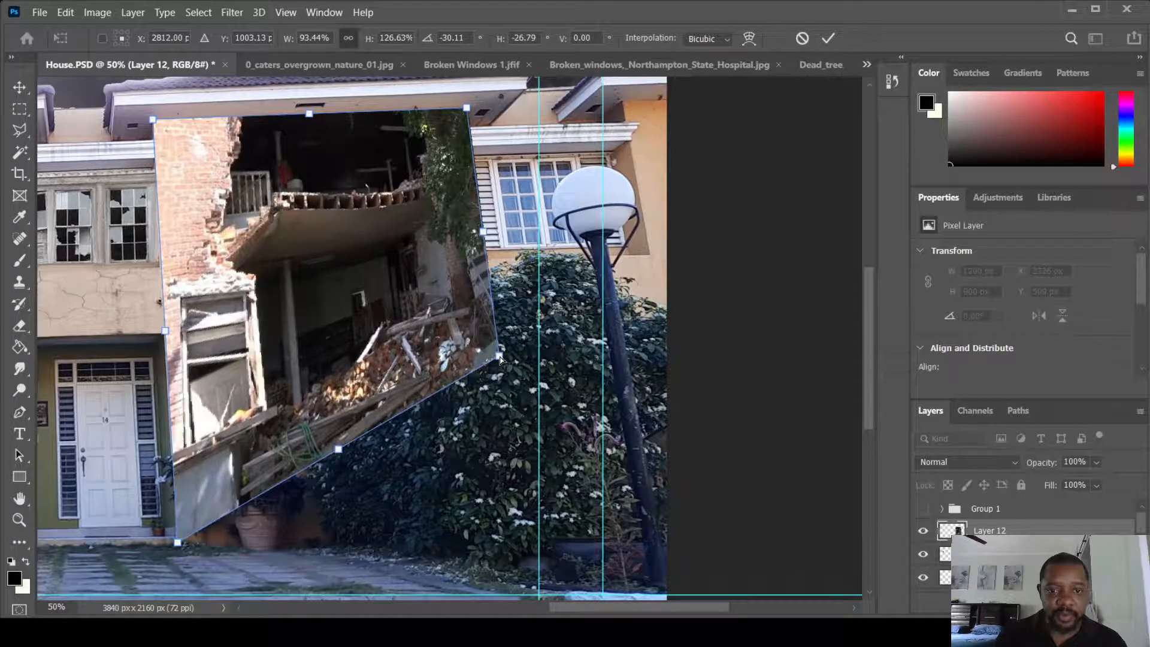
pyautogui.moveTo(181, 552); pyautogui.dragTo(169, 360)
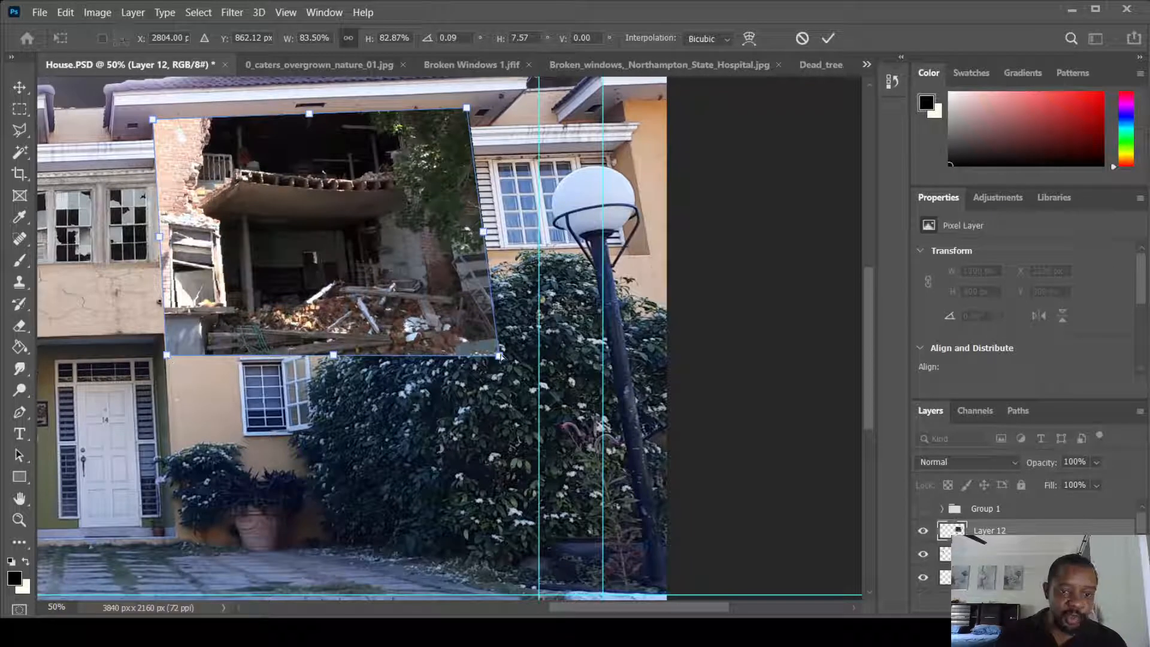
pyautogui.moveTo(500, 357)
pyautogui.mouseDown()
pyautogui.moveTo(497, 339)
pyautogui.moveTo(495, 348)
pyautogui.mouseUp()
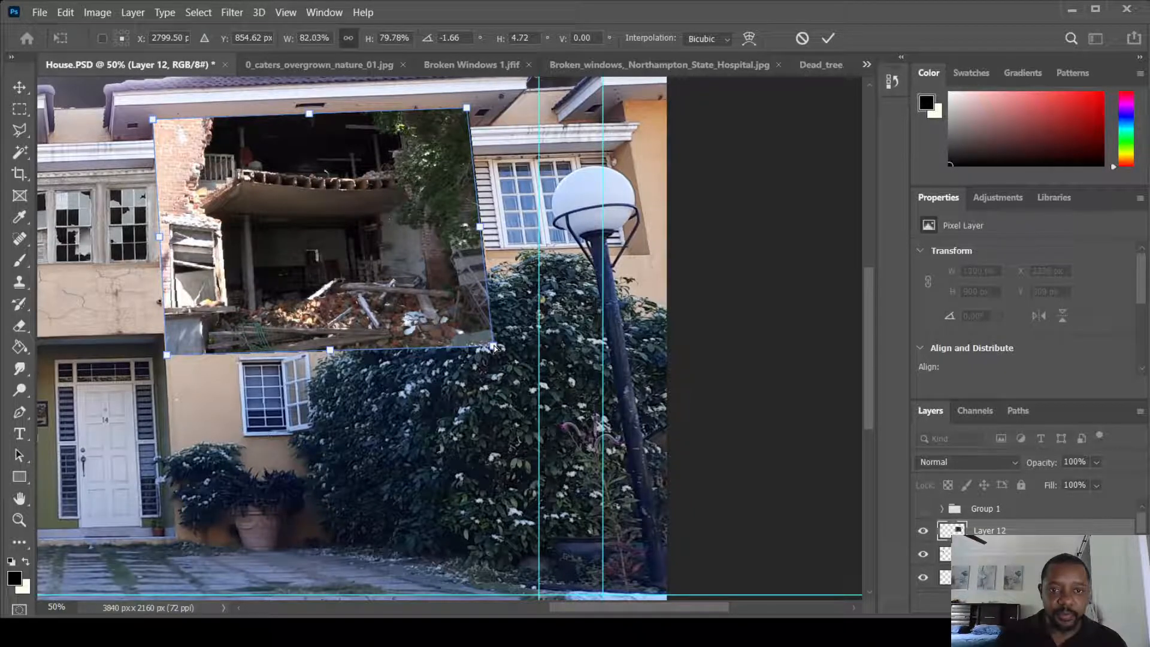
pyautogui.moveTo(493, 348); pyautogui.dragTo(486, 342)
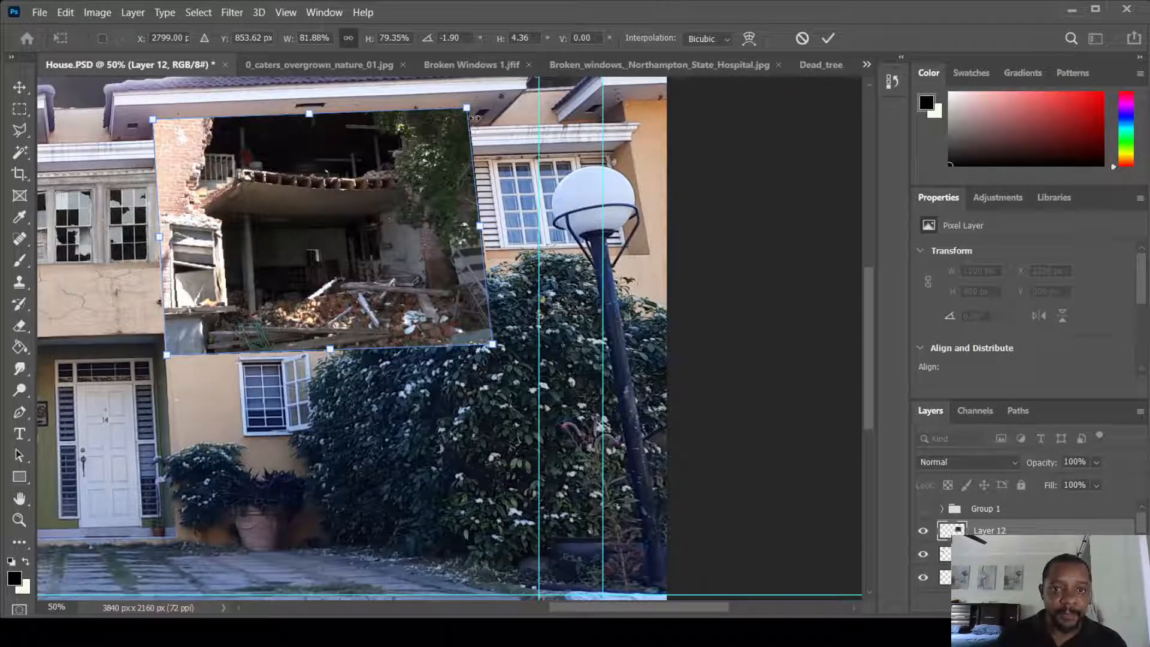
# Widen the gutted building image toward the lamp post, move it down below the eaves, and apply the distortion
pyautogui.moveTo(468, 110); pyautogui.dragTo(491, 106)
pyautogui.moveTo(488, 352); pyautogui.dragTo(511, 347)
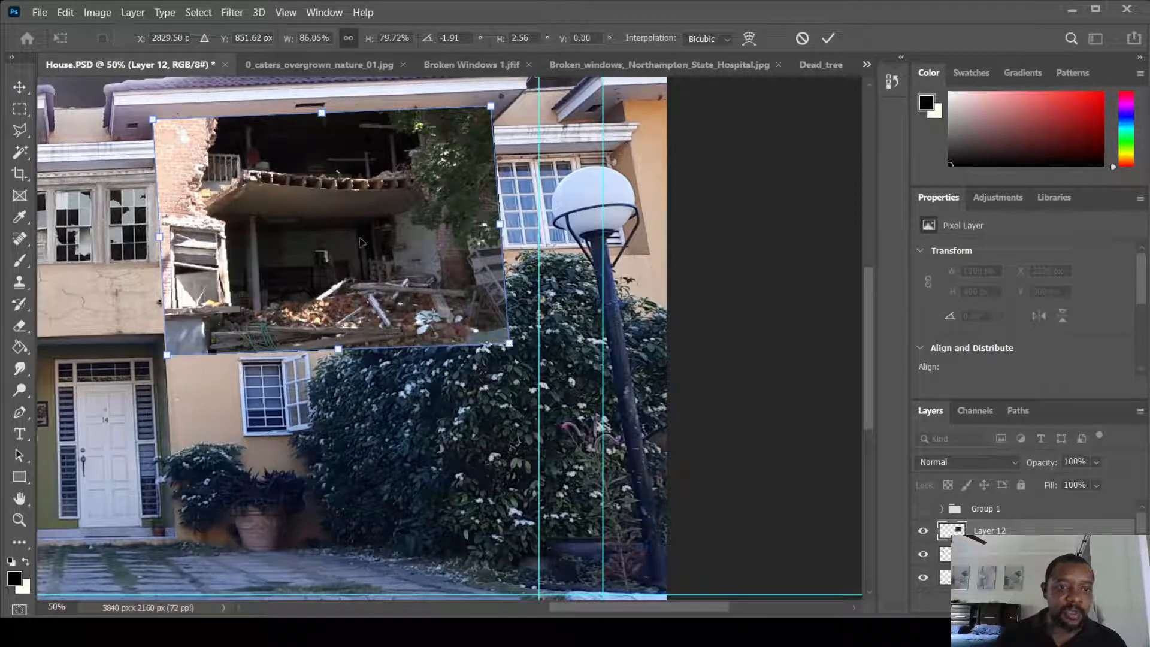
pyautogui.moveTo(329, 183); pyautogui.dragTo(328, 213)
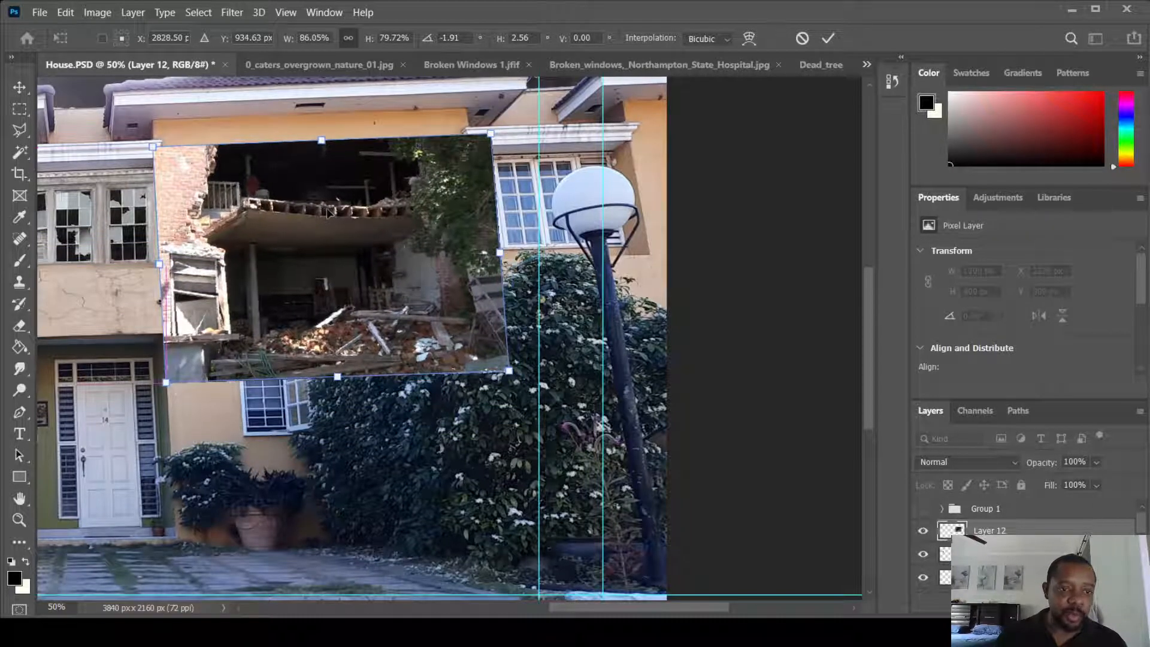
pyautogui.press('Return')
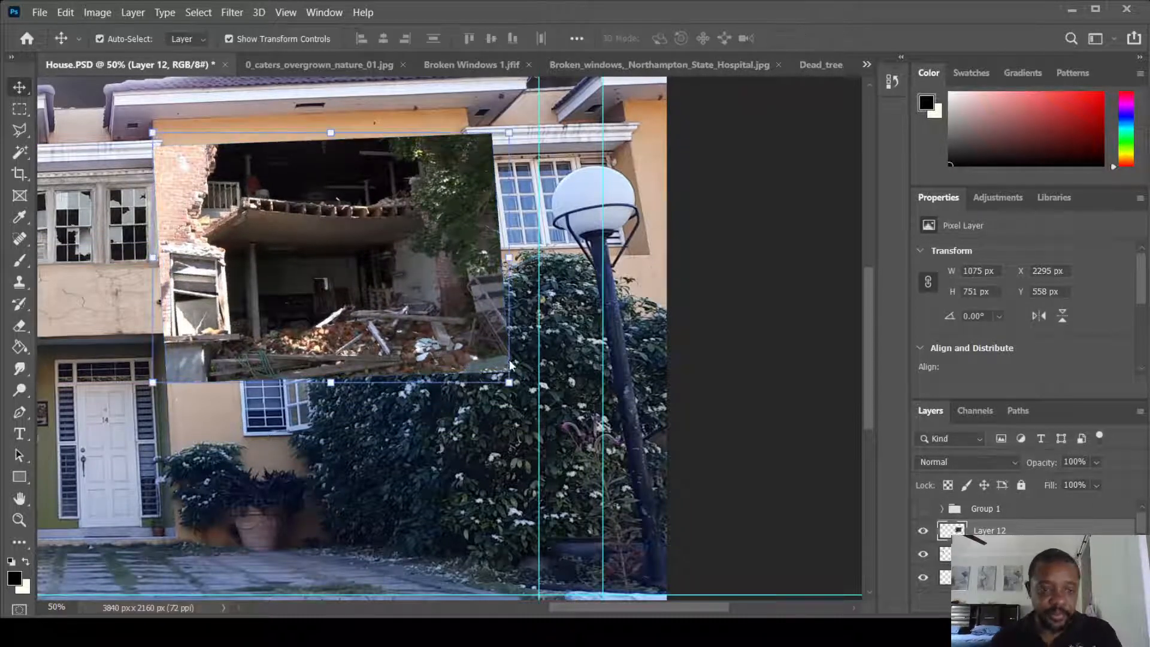
# Erase the gutted building image's lower edge where it covers the wall, the ground-floor window and the large flowering bush
pyautogui.click(20, 327)
pyautogui.moveTo(178, 387)
pyautogui.mouseDown()
pyautogui.moveTo(174, 324)
pyautogui.moveTo(182, 393)
pyautogui.moveTo(171, 336)
pyautogui.moveTo(227, 403)
pyautogui.moveTo(227, 369)
pyautogui.moveTo(213, 359)
pyautogui.moveTo(242, 379)
pyautogui.moveTo(258, 376)
pyautogui.moveTo(245, 369)
pyautogui.moveTo(300, 381)
pyautogui.mouseUp()
pyautogui.moveTo(234, 366)
pyautogui.mouseDown()
pyautogui.moveTo(309, 367)
pyautogui.moveTo(300, 361)
pyautogui.mouseUp()
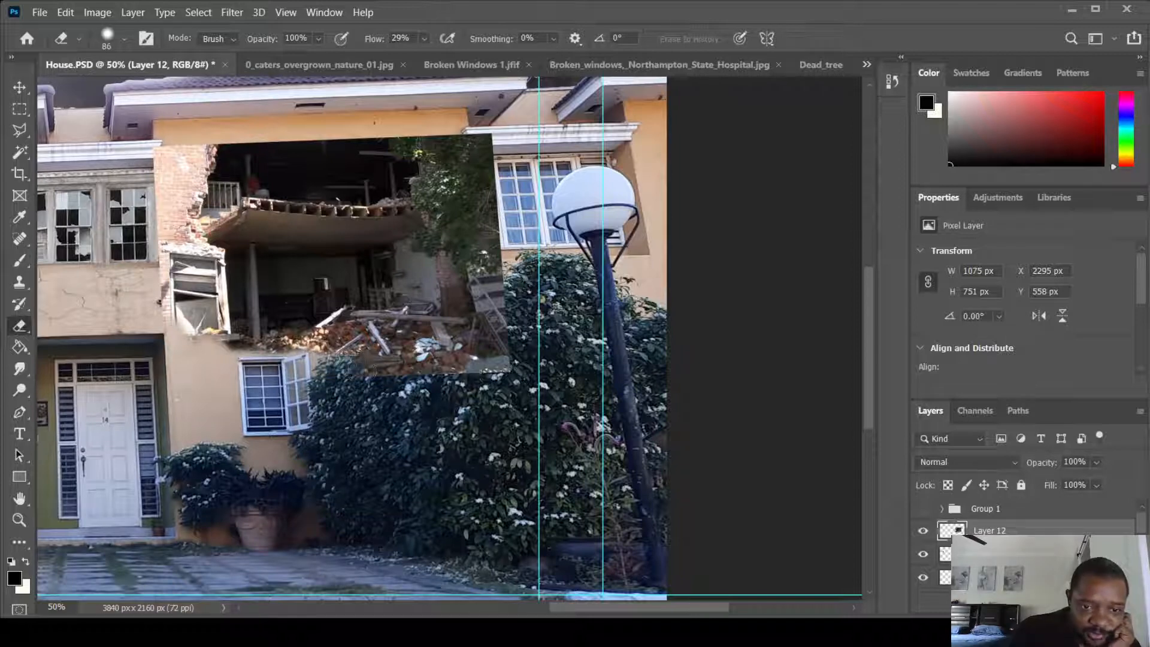
pyautogui.moveTo(359, 359)
pyautogui.mouseDown()
pyautogui.moveTo(418, 362)
pyautogui.moveTo(441, 344)
pyautogui.moveTo(455, 354)
pyautogui.moveTo(483, 276)
pyautogui.moveTo(497, 272)
pyautogui.moveTo(489, 375)
pyautogui.moveTo(436, 400)
pyautogui.mouseUp()
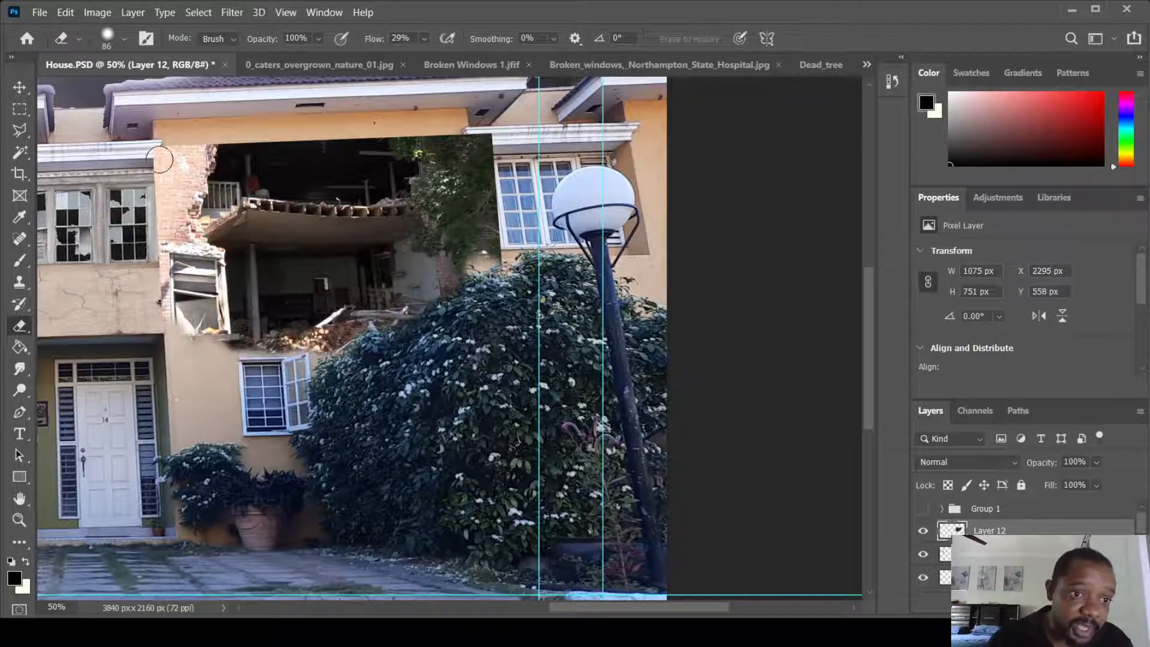
# Erase the brick wall and broken doorway beside the collapsed opening so the house's own wall meets its ragged edge
pyautogui.moveTo(158, 147)
pyautogui.mouseDown()
pyautogui.moveTo(156, 298)
pyautogui.moveTo(172, 345)
pyautogui.moveTo(160, 241)
pyautogui.moveTo(181, 333)
pyautogui.moveTo(178, 288)
pyautogui.moveTo(208, 353)
pyautogui.moveTo(188, 284)
pyautogui.moveTo(213, 335)
pyautogui.mouseUp()
pyautogui.moveTo(201, 290)
pyautogui.mouseDown()
pyautogui.moveTo(212, 259)
pyautogui.moveTo(220, 321)
pyautogui.moveTo(189, 322)
pyautogui.moveTo(212, 358)
pyautogui.moveTo(204, 304)
pyautogui.moveTo(192, 332)
pyautogui.moveTo(178, 274)
pyautogui.moveTo(159, 278)
pyautogui.moveTo(172, 290)
pyautogui.moveTo(150, 221)
pyautogui.moveTo(151, 153)
pyautogui.moveTo(156, 165)
pyautogui.moveTo(196, 130)
pyautogui.moveTo(173, 149)
pyautogui.moveTo(176, 165)
pyautogui.moveTo(173, 148)
pyautogui.moveTo(181, 194)
pyautogui.moveTo(187, 133)
pyautogui.moveTo(191, 188)
pyautogui.moveTo(174, 210)
pyautogui.moveTo(184, 253)
pyautogui.moveTo(184, 219)
pyautogui.moveTo(190, 257)
pyautogui.moveTo(203, 264)
pyautogui.moveTo(190, 256)
pyautogui.moveTo(188, 298)
pyautogui.moveTo(216, 280)
pyautogui.moveTo(201, 361)
pyautogui.mouseUp()
pyautogui.hotkey('ctrl', 'z')
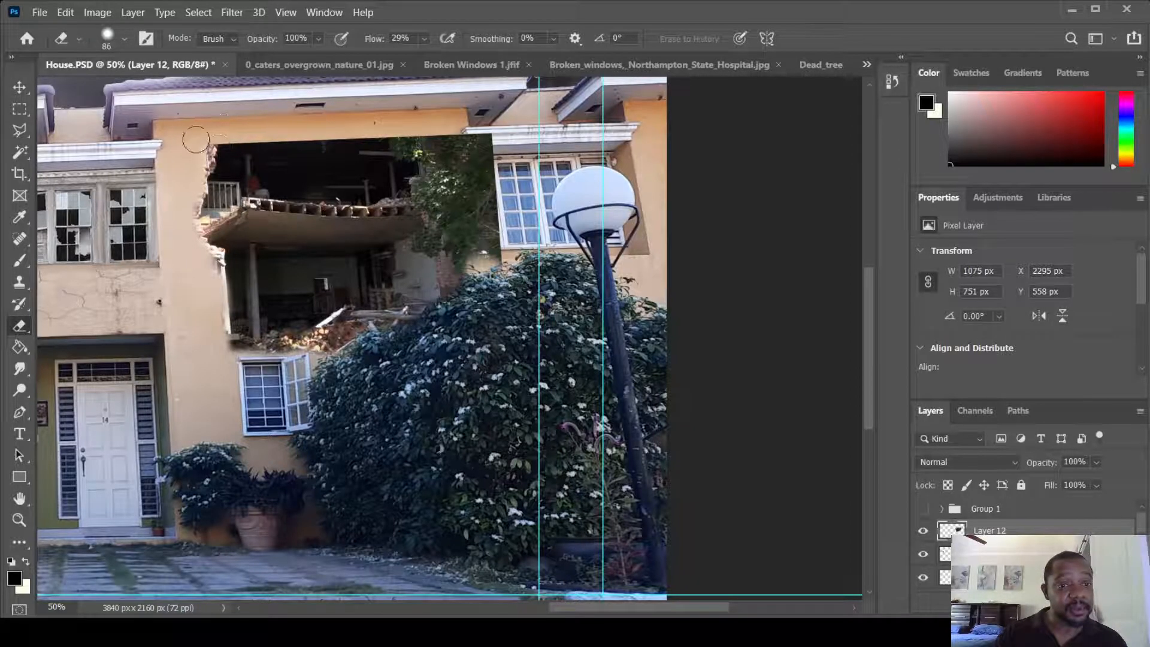
# Try erasing the collapsed opening's upper edge, undo that, and move the opening up against the roof eaves
pyautogui.moveTo(200, 138); pyautogui.dragTo(265, 136)
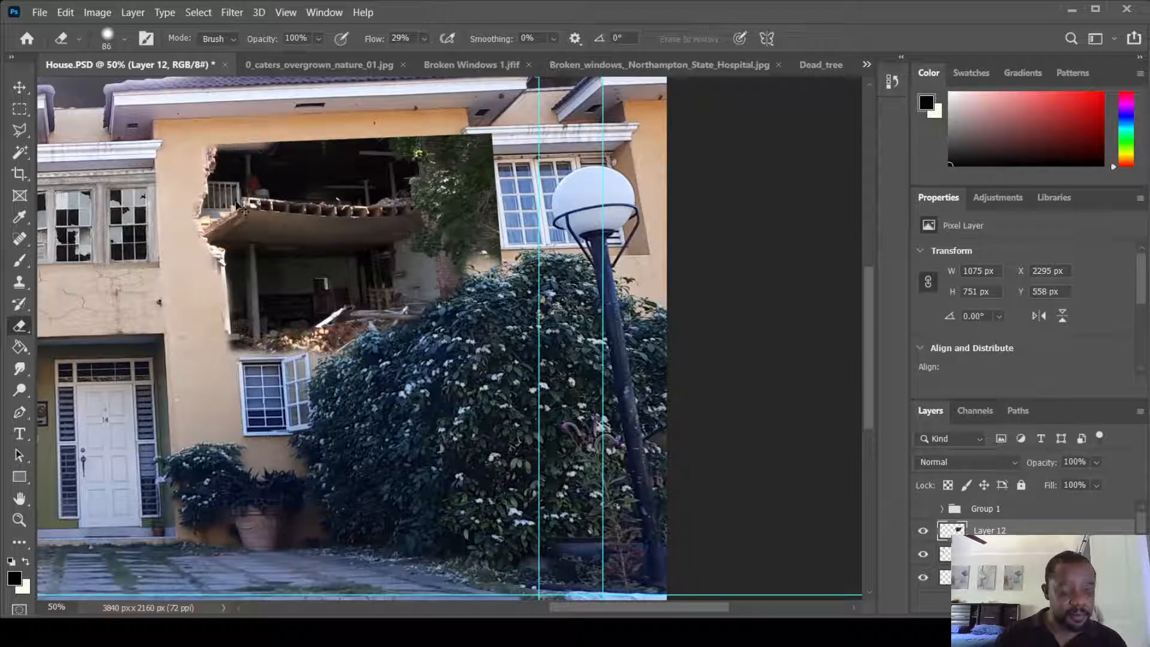
pyautogui.hotkey('ctrl', 'z')
pyautogui.click(20, 87)
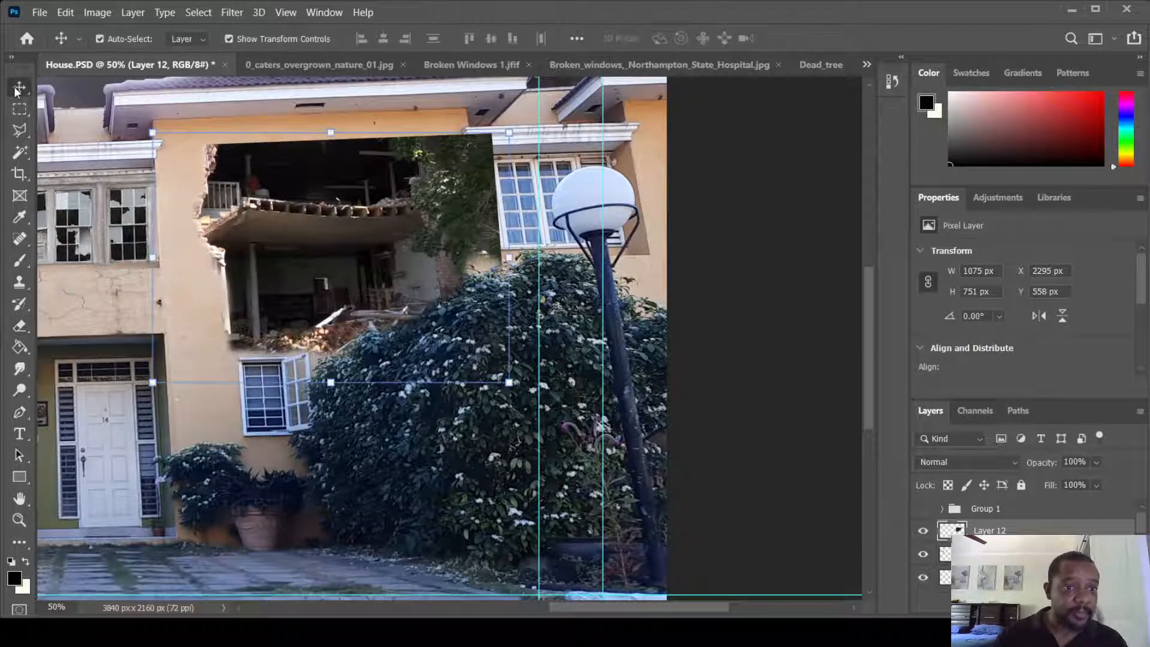
pyautogui.moveTo(319, 245); pyautogui.dragTo(312, 211)
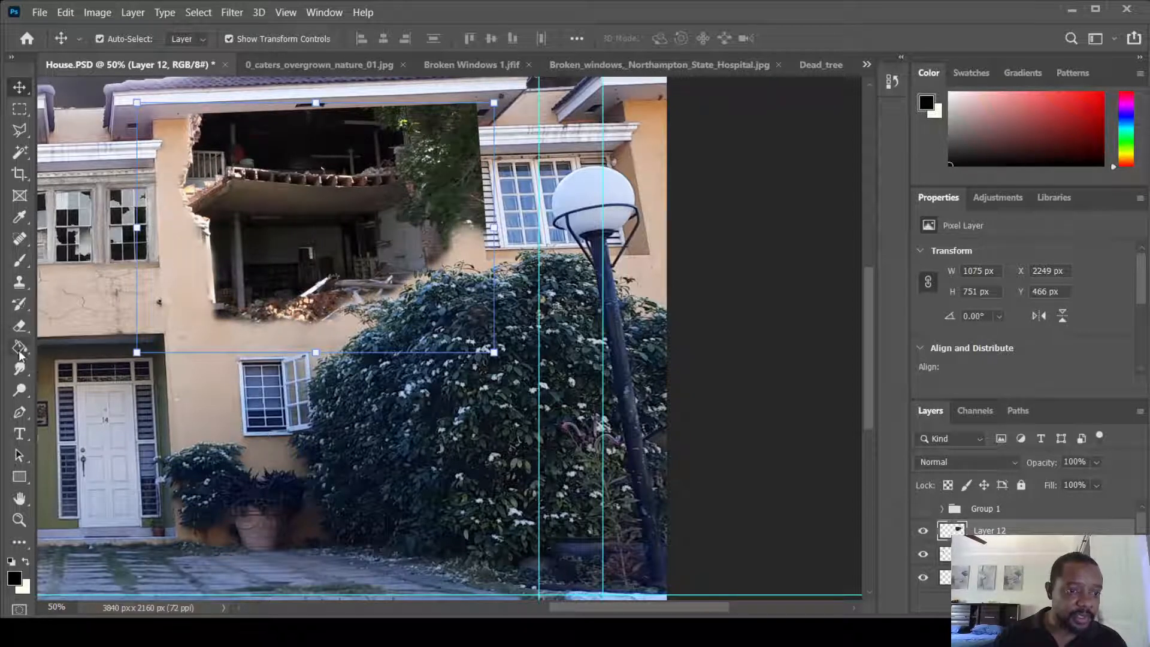
# Erase the collapsed opening's ivy-side edge where it covers the wall, the barred window and its cornice near the lamp post
pyautogui.click(22, 328)
pyautogui.moveTo(182, 137)
pyautogui.mouseDown()
pyautogui.moveTo(180, 117)
pyautogui.moveTo(166, 117)
pyautogui.moveTo(276, 100)
pyautogui.moveTo(221, 102)
pyautogui.moveTo(423, 89)
pyautogui.mouseUp()
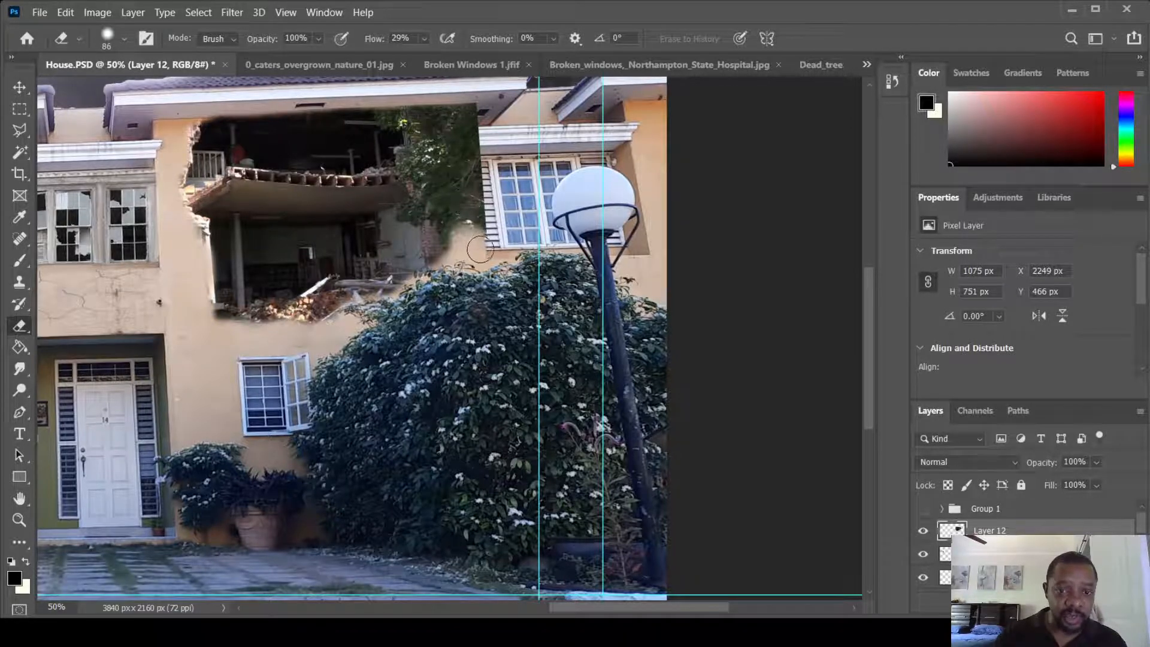
pyautogui.moveTo(486, 255); pyautogui.dragTo(486, 175)
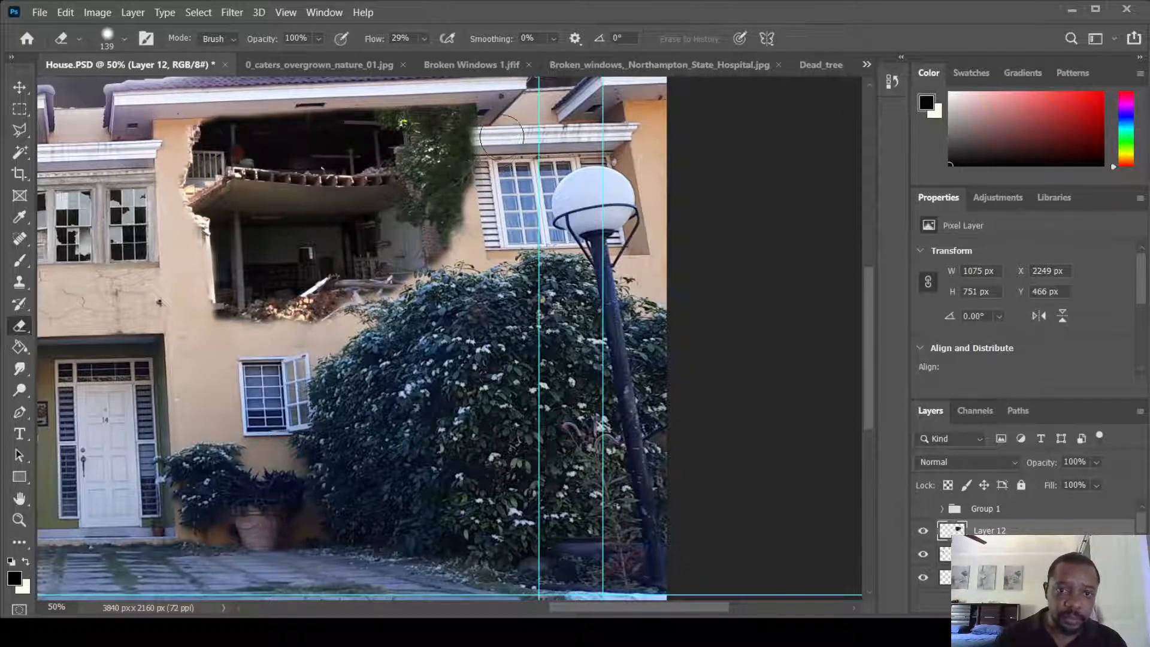
pyautogui.moveTo(501, 137)
pyautogui.mouseDown()
pyautogui.moveTo(493, 121)
pyautogui.moveTo(495, 234)
pyautogui.moveTo(485, 229)
pyautogui.moveTo(475, 265)
pyautogui.moveTo(420, 276)
pyautogui.moveTo(429, 252)
pyautogui.moveTo(420, 268)
pyautogui.mouseUp()
pyautogui.hotkey('ctrl', 'z')
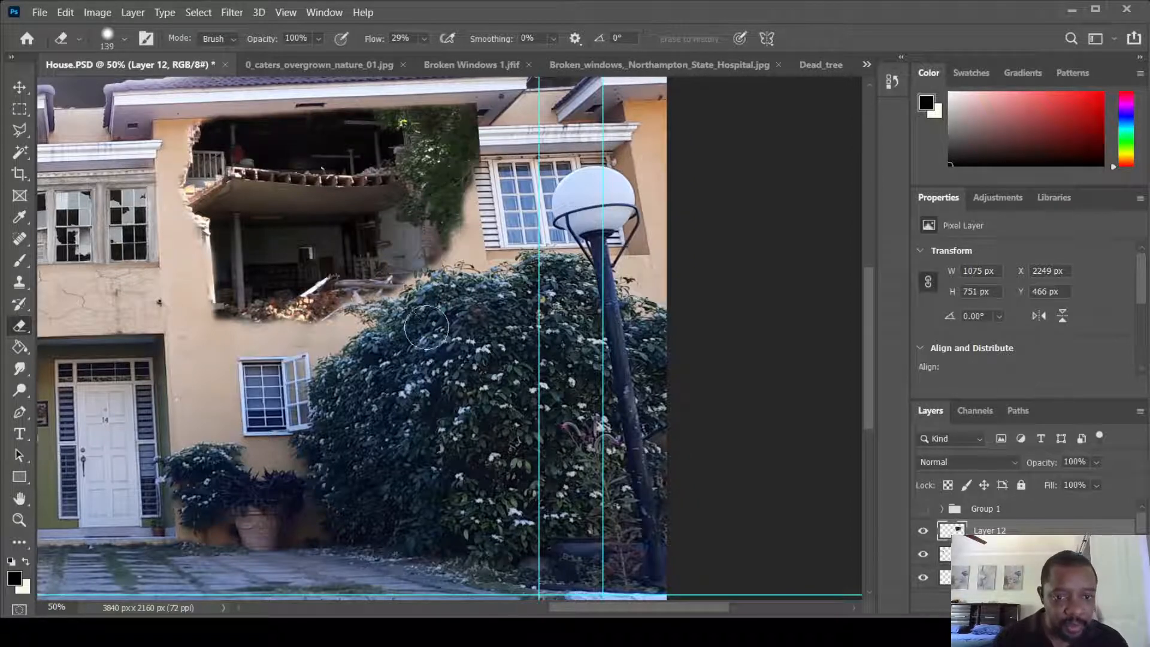
pyautogui.moveTo(494, 199)
pyautogui.mouseDown()
pyautogui.moveTo(488, 103)
pyautogui.moveTo(497, 133)
pyautogui.mouseUp()
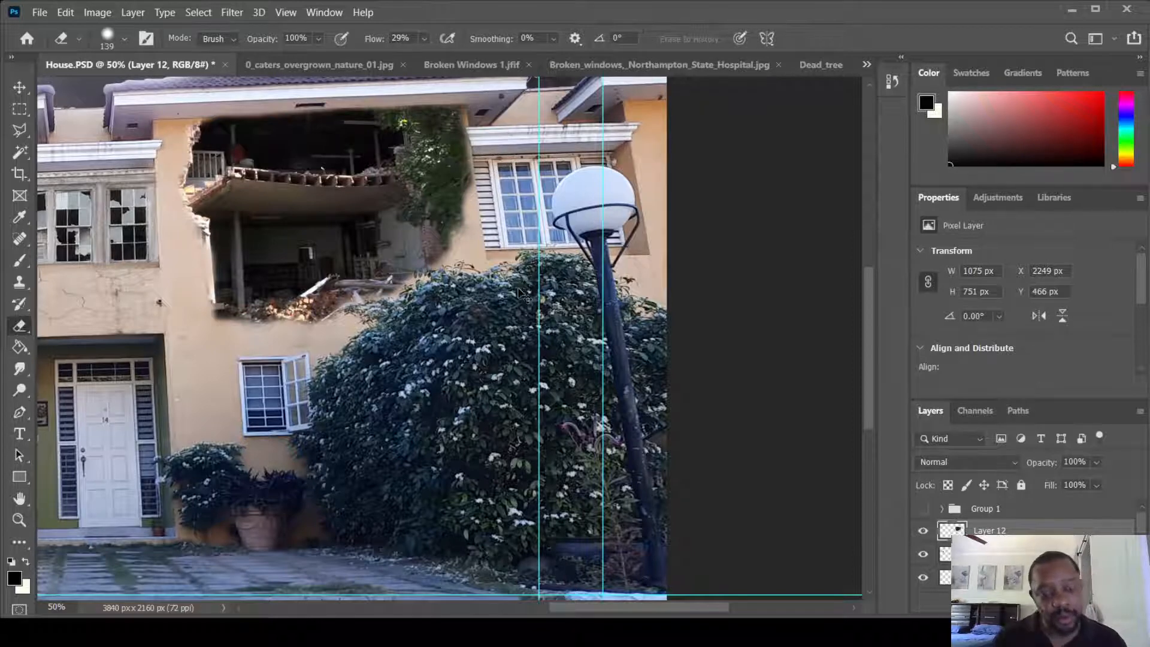
pyautogui.hotkey('ctrl', 'z')
pyautogui.moveTo(496, 178)
pyautogui.mouseDown()
pyautogui.moveTo(487, 98)
pyautogui.moveTo(501, 170)
pyautogui.mouseUp()
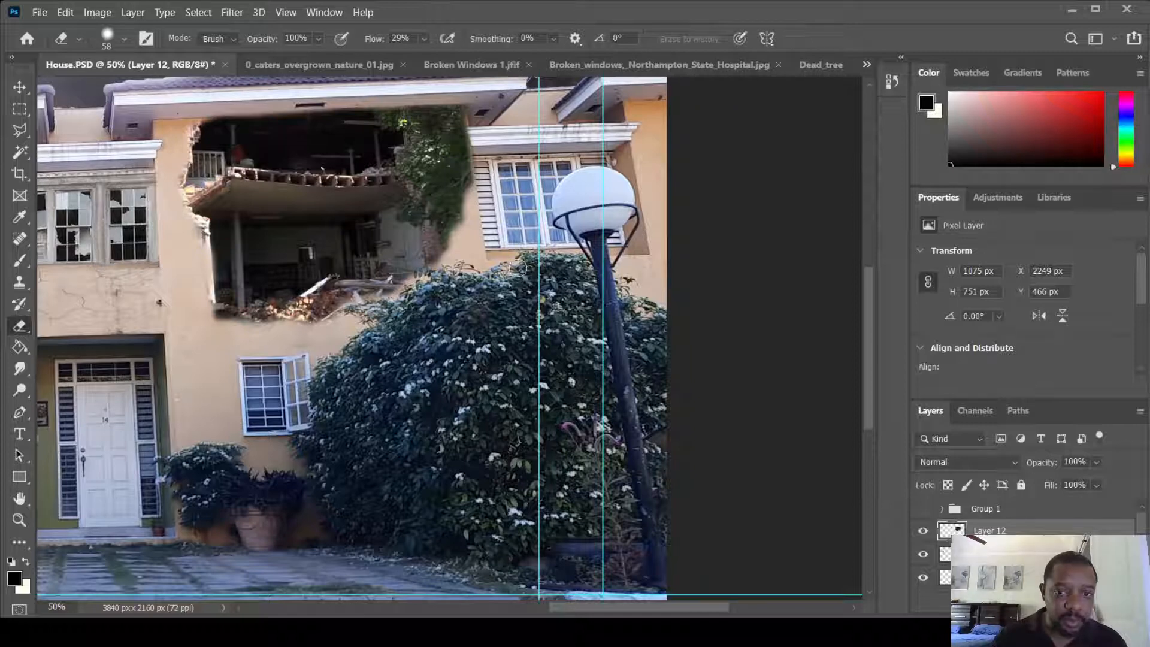
pyautogui.moveTo(481, 271); pyautogui.dragTo(480, 272)
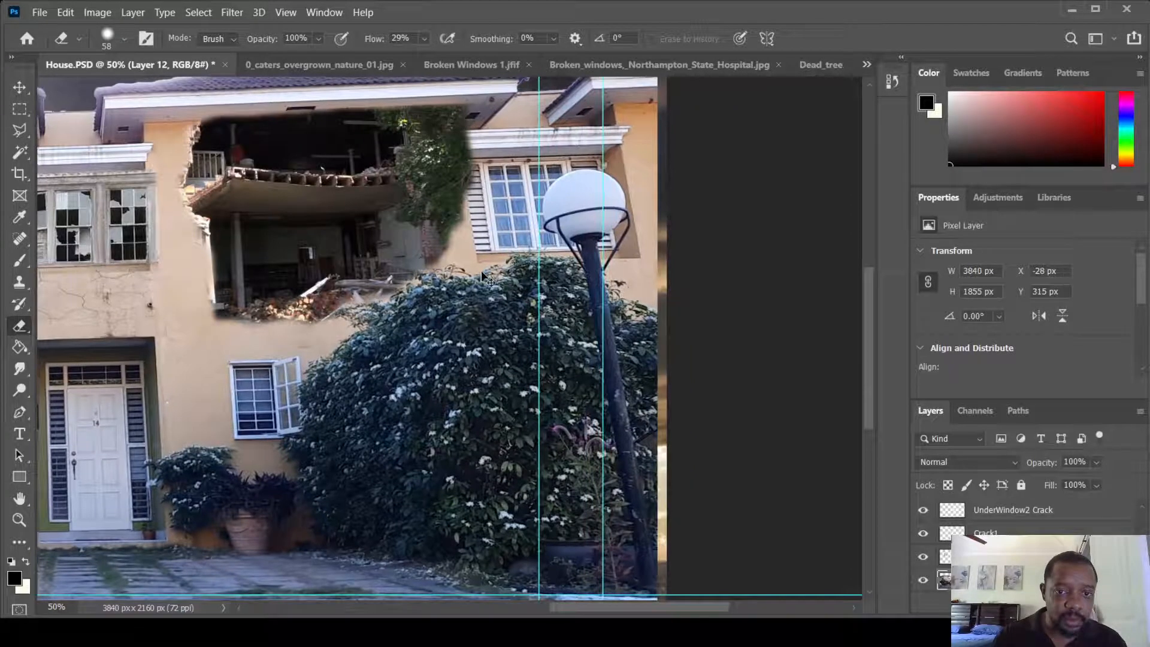
pyautogui.hotkey('ctrl', 'z')
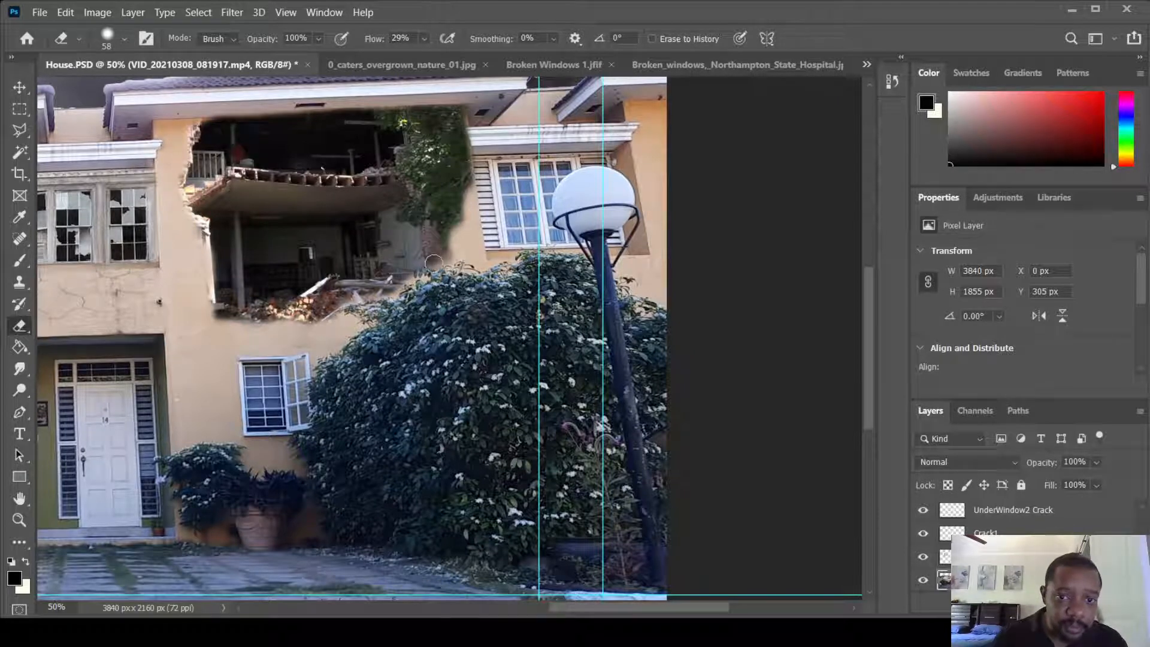
pyautogui.moveTo(434, 262); pyautogui.dragTo(467, 255)
pyautogui.hotkey('ctrl', 'z')
pyautogui.hotkey('ctrl', 'z')
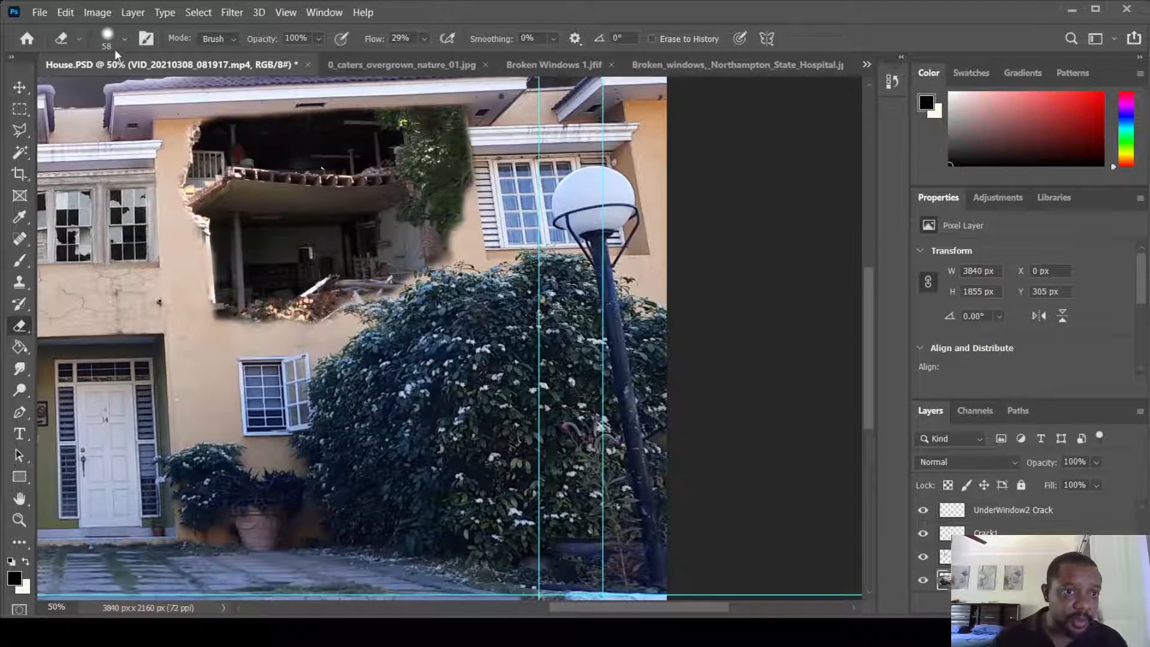
pyautogui.click(21, 306)
pyautogui.click(22, 346)
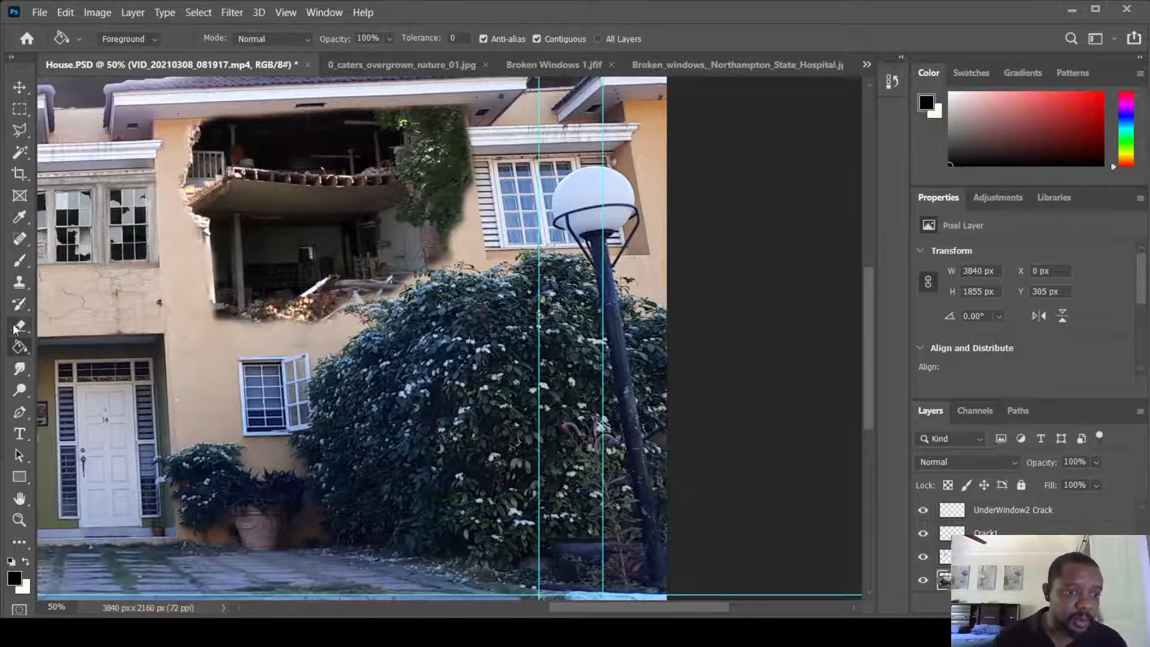
pyautogui.click(21, 327)
pyautogui.moveTo(425, 249)
pyautogui.mouseDown()
pyautogui.moveTo(424, 246)
pyautogui.moveTo(438, 244)
pyautogui.moveTo(449, 267)
pyautogui.moveTo(453, 252)
pyautogui.moveTo(449, 266)
pyautogui.moveTo(469, 262)
pyautogui.moveTo(465, 247)
pyautogui.moveTo(461, 282)
pyautogui.mouseUp()
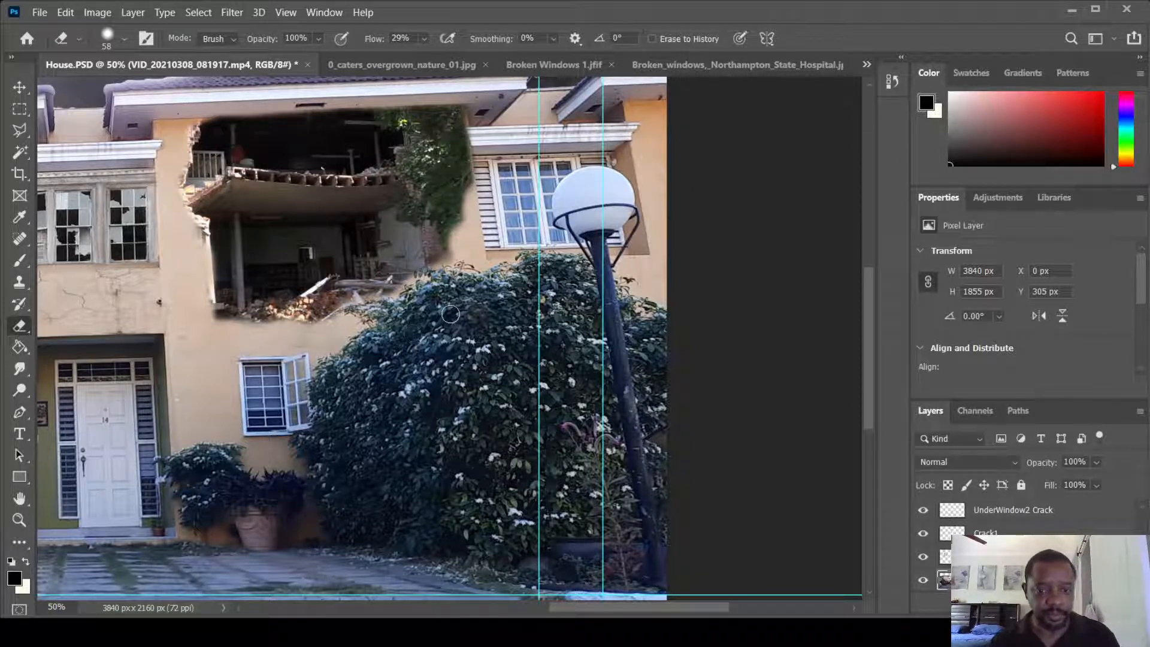
pyautogui.press('alt')
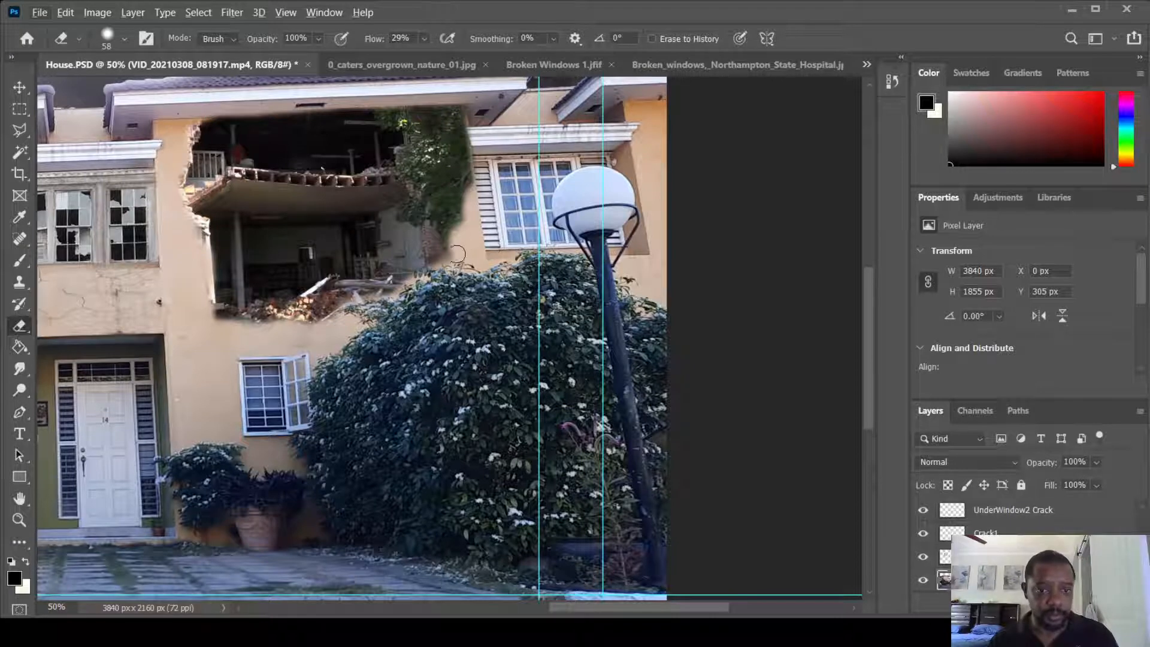
pyautogui.moveTo(442, 252); pyautogui.dragTo(449, 263)
pyautogui.hotkey('ctrl', 'z')
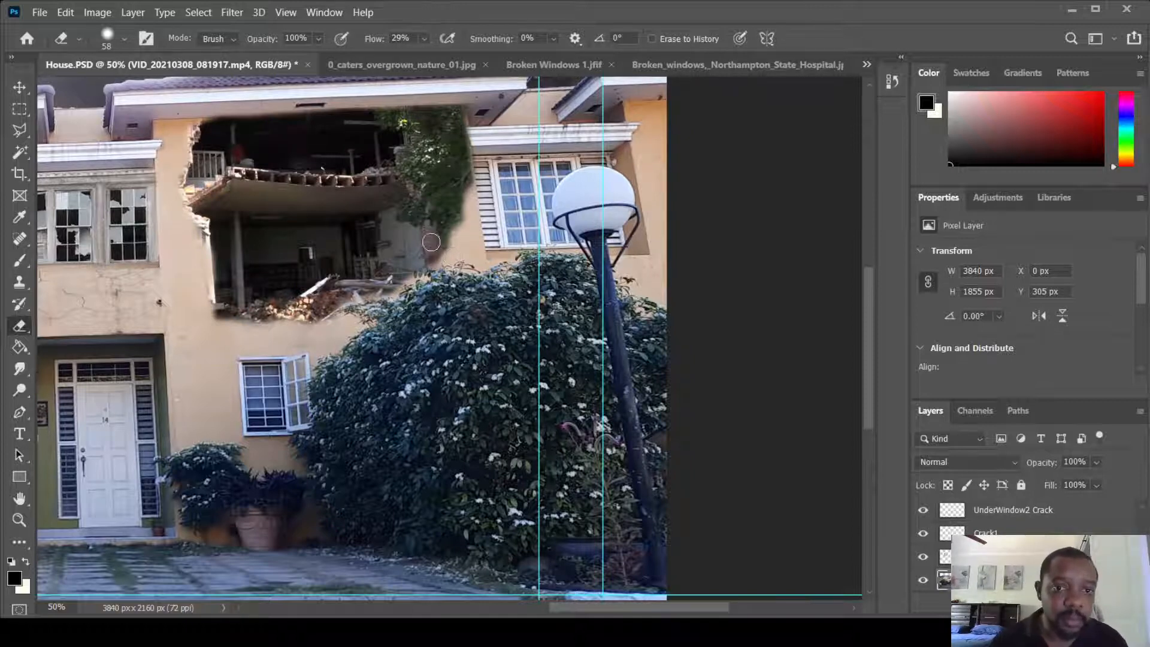
pyautogui.scroll(-1, 419, 293)
pyautogui.scroll(1, 419, 293)
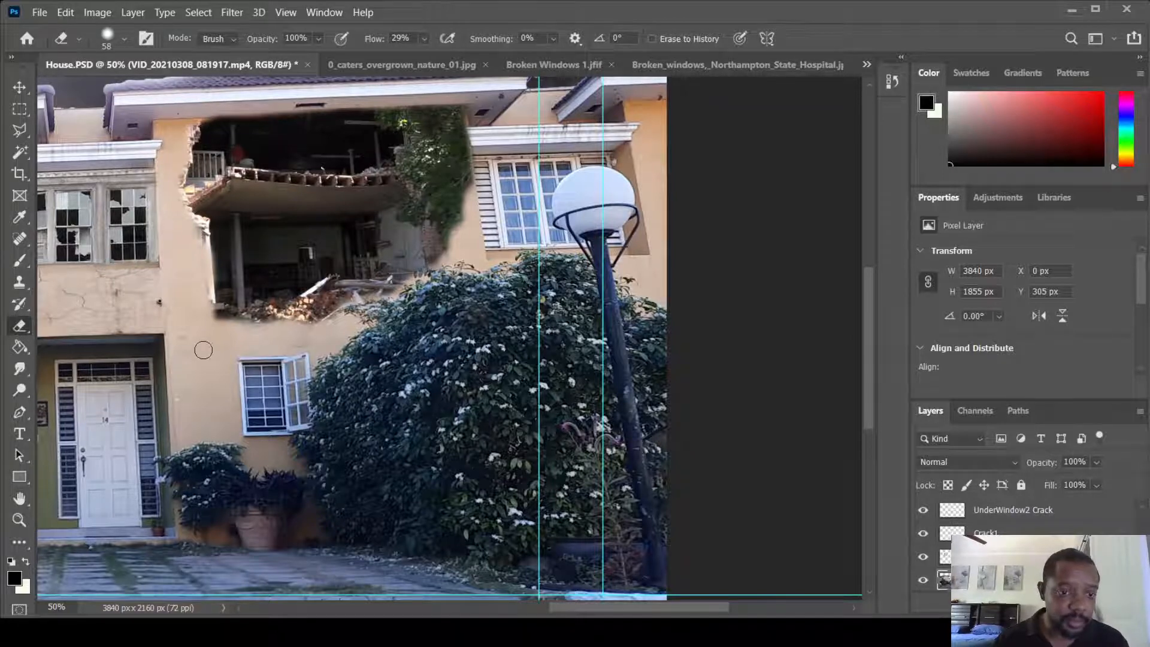
pyautogui.click(203, 350)
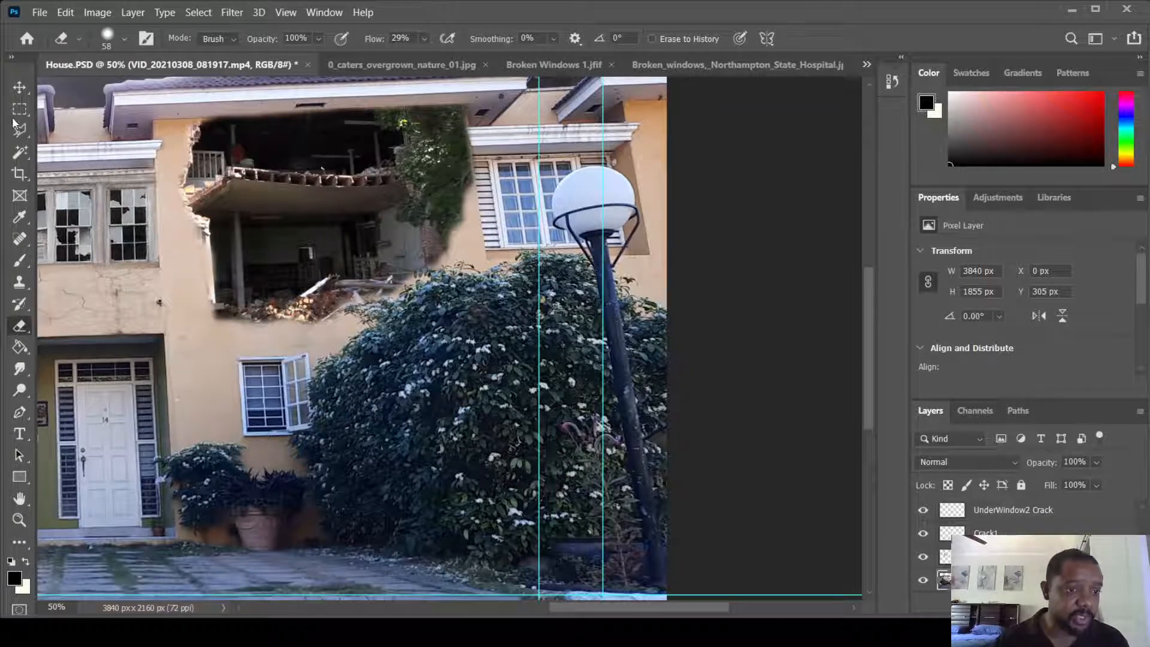
# Select the collapsed opening image and stretch its upper edge up to the roof eaves, to about 112.78% of its height
pyautogui.click(20, 92)
pyautogui.scroll(-3, 312, 283)
pyautogui.scroll(3, 366, 282)
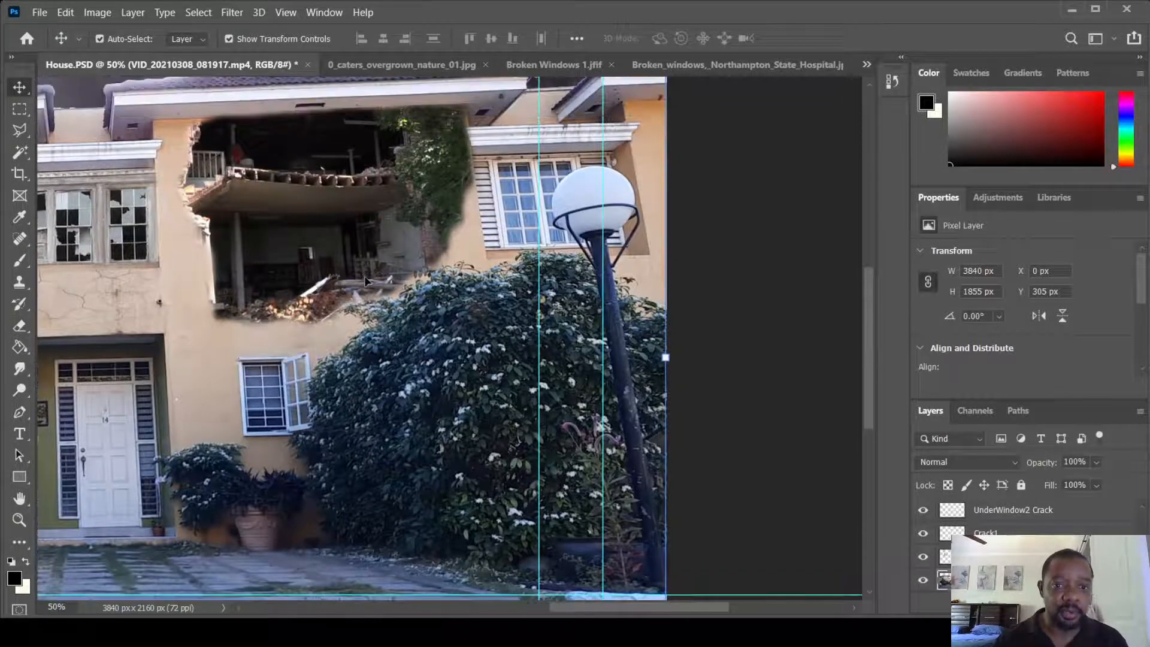
pyautogui.scroll(-1, 368, 282)
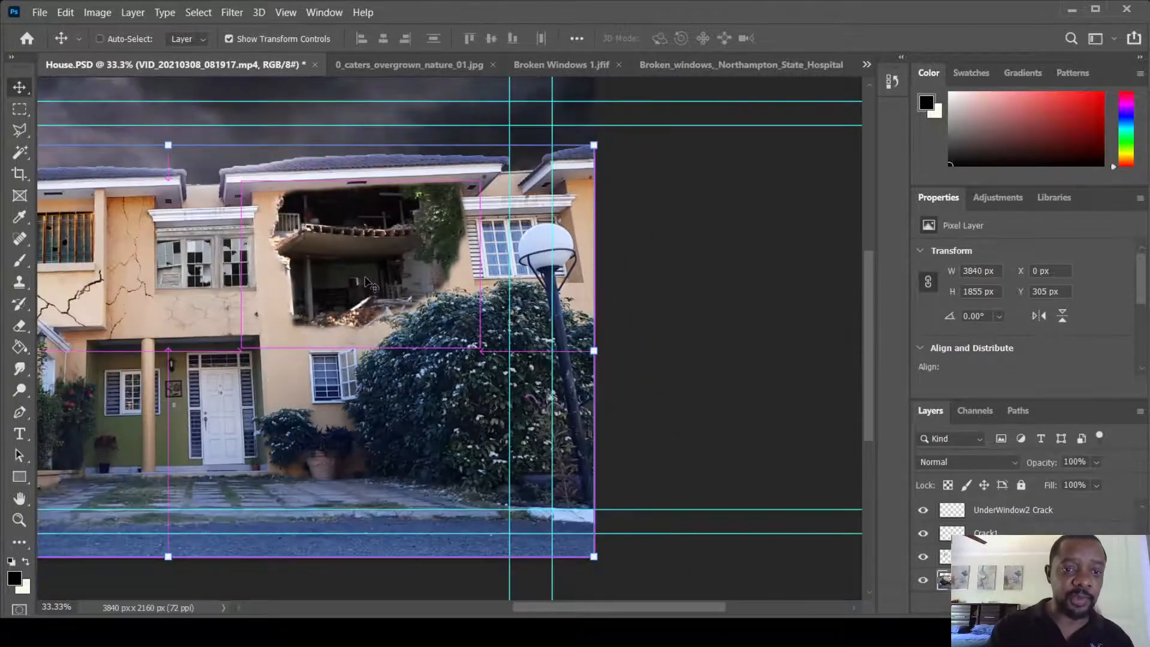
pyautogui.scroll(-1, 368, 282)
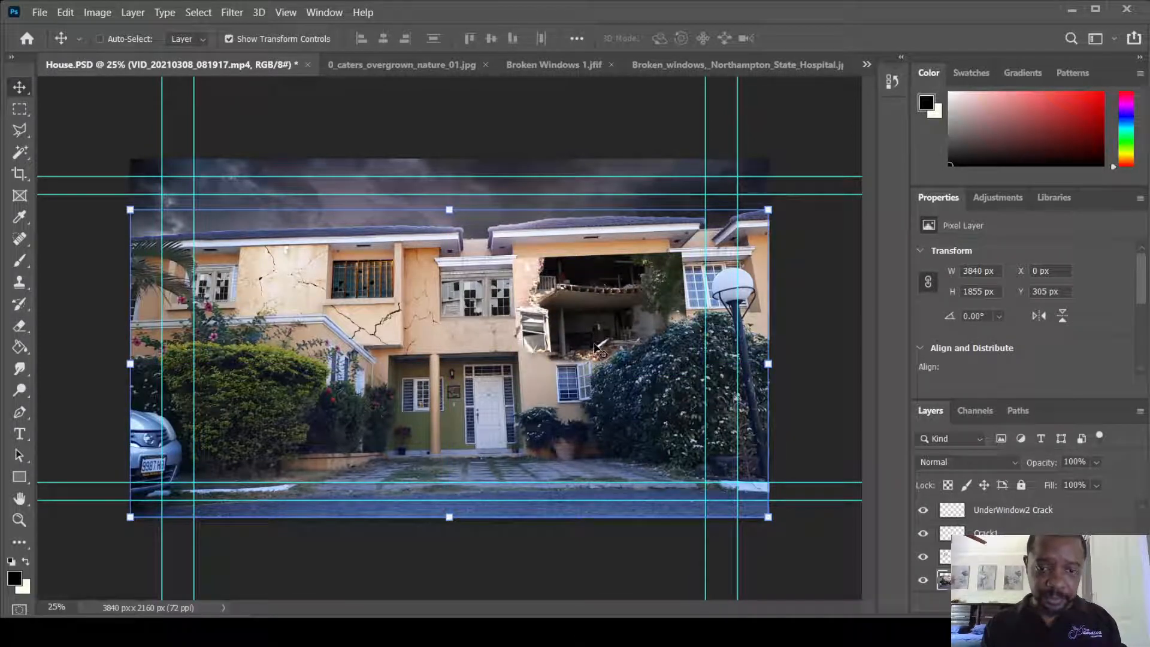
pyautogui.press('ctrl')
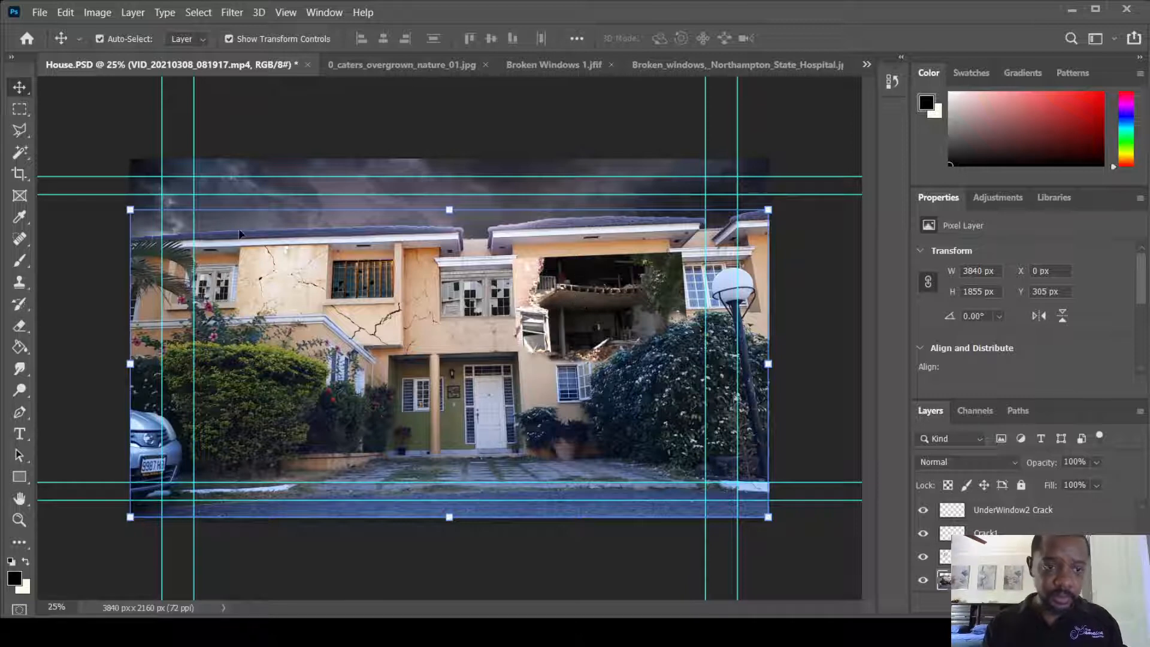
pyautogui.click(609, 299)
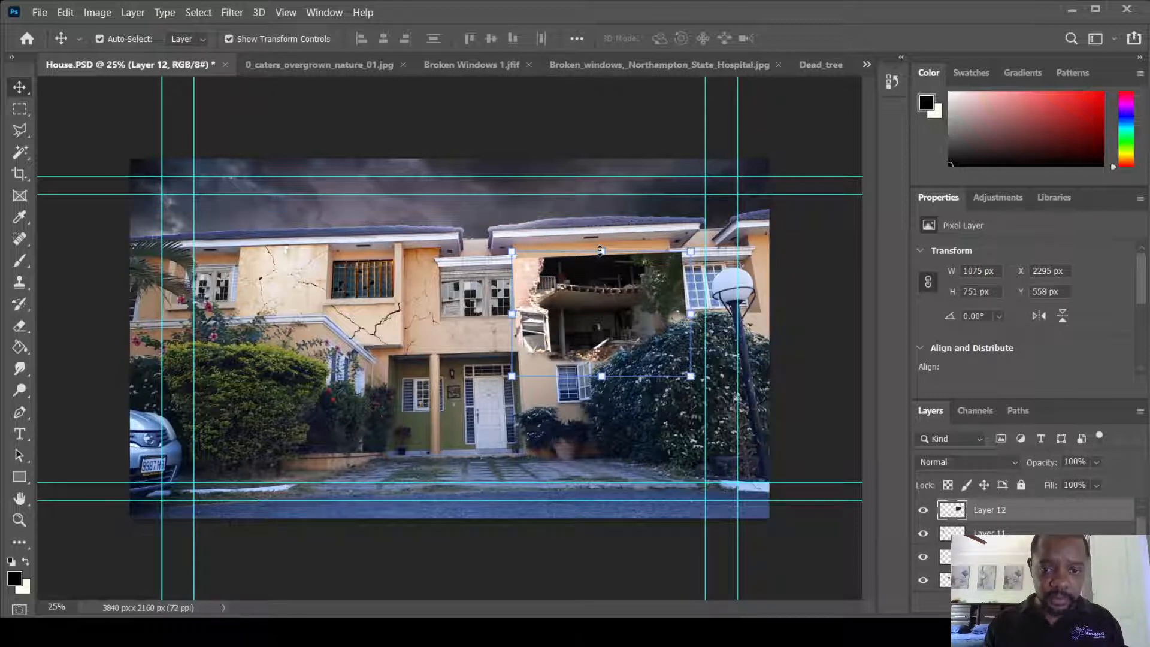
pyautogui.moveTo(602, 252); pyautogui.dragTo(602, 240)
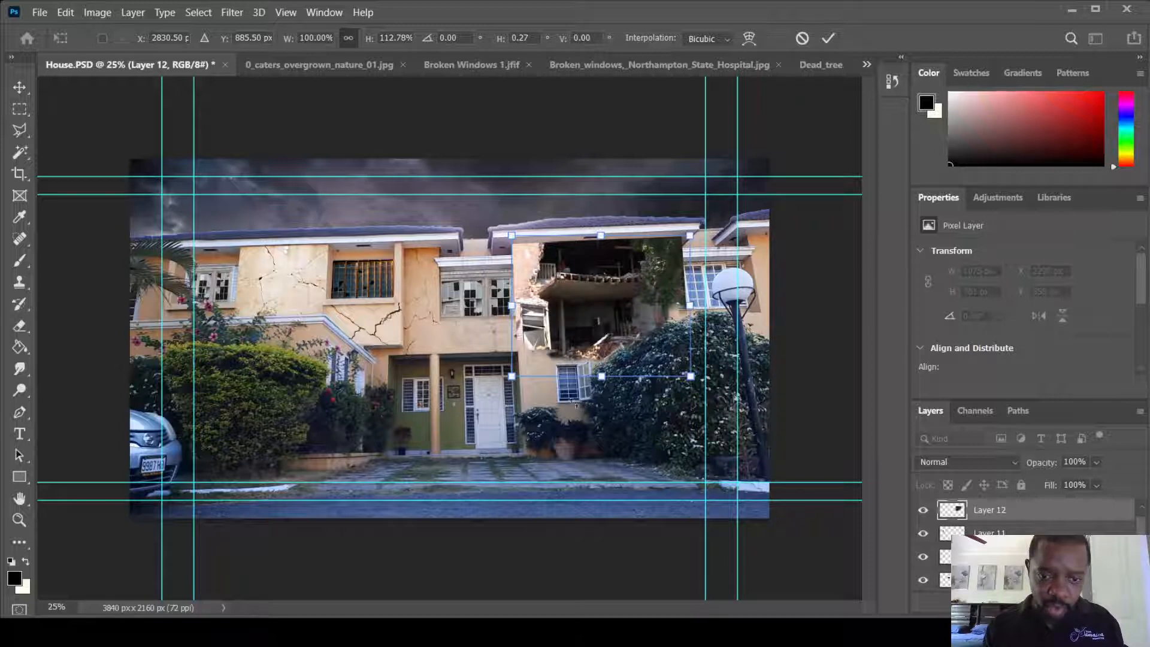
# Erase the brick wall between the broken upper window and the collapsed opening's ragged edge, up to the eaves, keeping the broken shutter frame
pyautogui.click(19, 325)
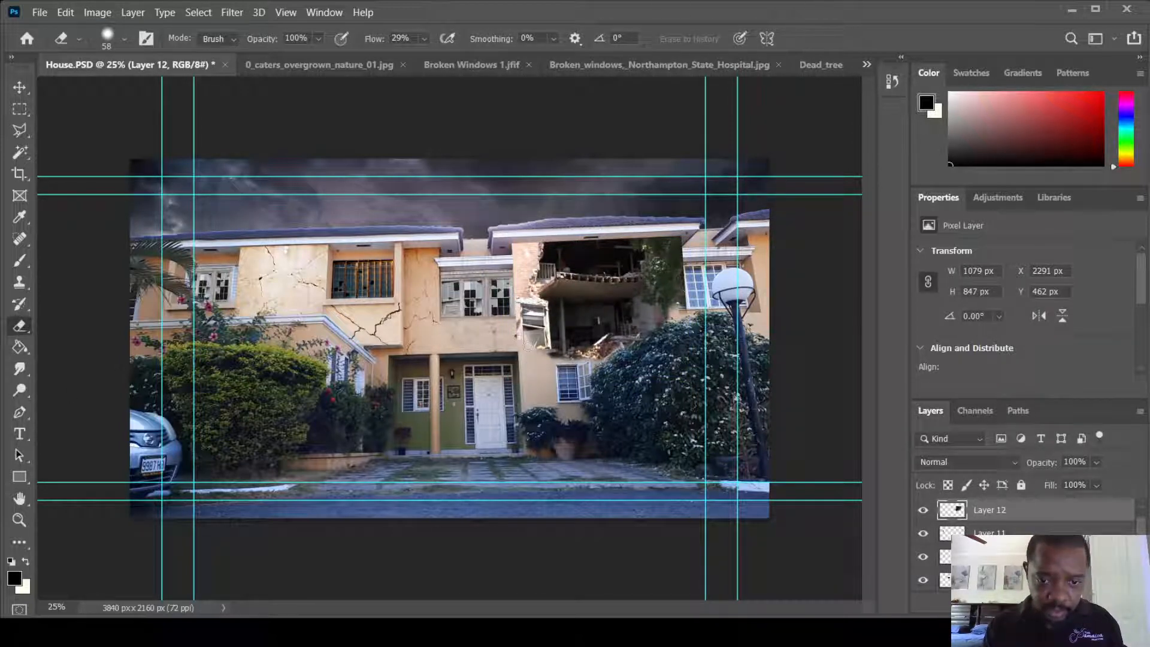
pyautogui.hotkey('ctrl', '+')
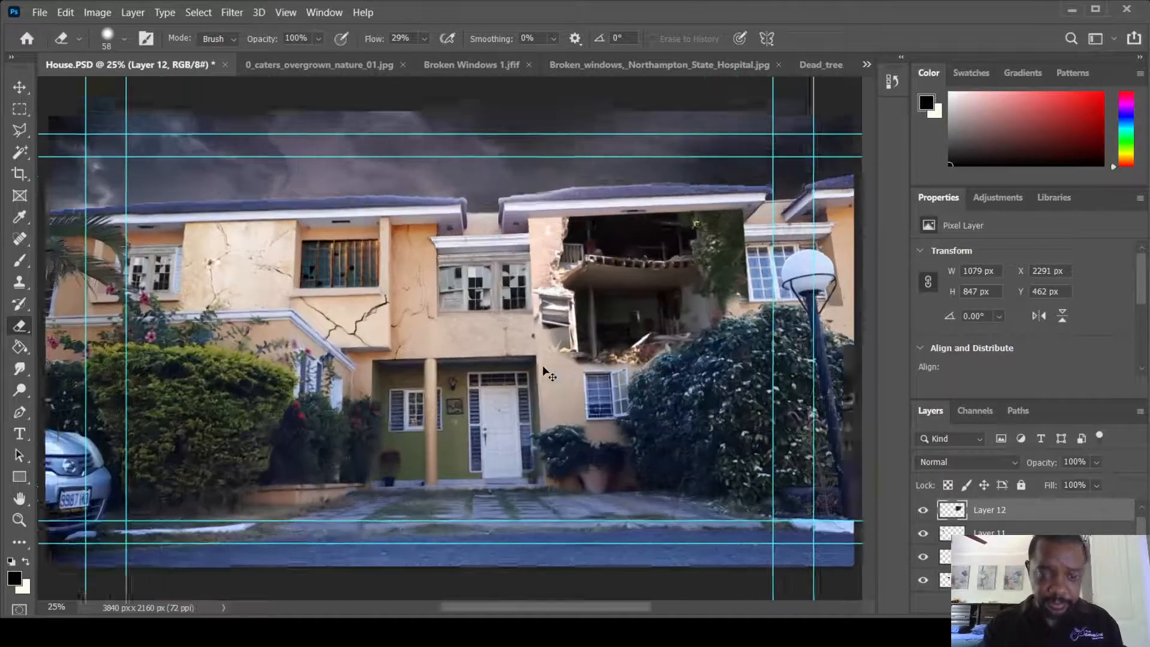
pyautogui.moveTo(598, 362)
pyautogui.mouseDown()
pyautogui.moveTo(589, 195)
pyautogui.moveTo(605, 341)
pyautogui.mouseUp()
pyautogui.hotkey('ctrl', 'z')
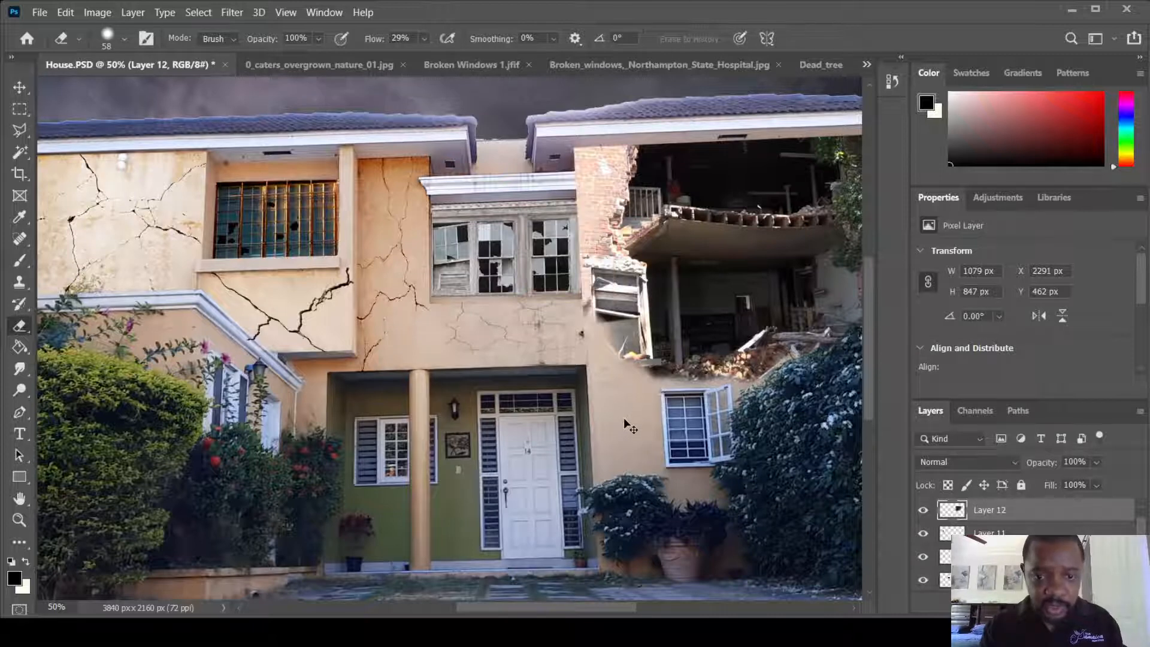
pyautogui.moveTo(583, 303)
pyautogui.mouseDown()
pyautogui.moveTo(586, 238)
pyautogui.moveTo(602, 240)
pyautogui.moveTo(599, 255)
pyautogui.moveTo(606, 245)
pyautogui.moveTo(588, 251)
pyautogui.moveTo(611, 261)
pyautogui.moveTo(599, 261)
pyautogui.moveTo(602, 210)
pyautogui.moveTo(580, 198)
pyautogui.moveTo(583, 252)
pyautogui.moveTo(573, 155)
pyautogui.moveTo(599, 162)
pyautogui.moveTo(617, 140)
pyautogui.moveTo(597, 175)
pyautogui.mouseUp()
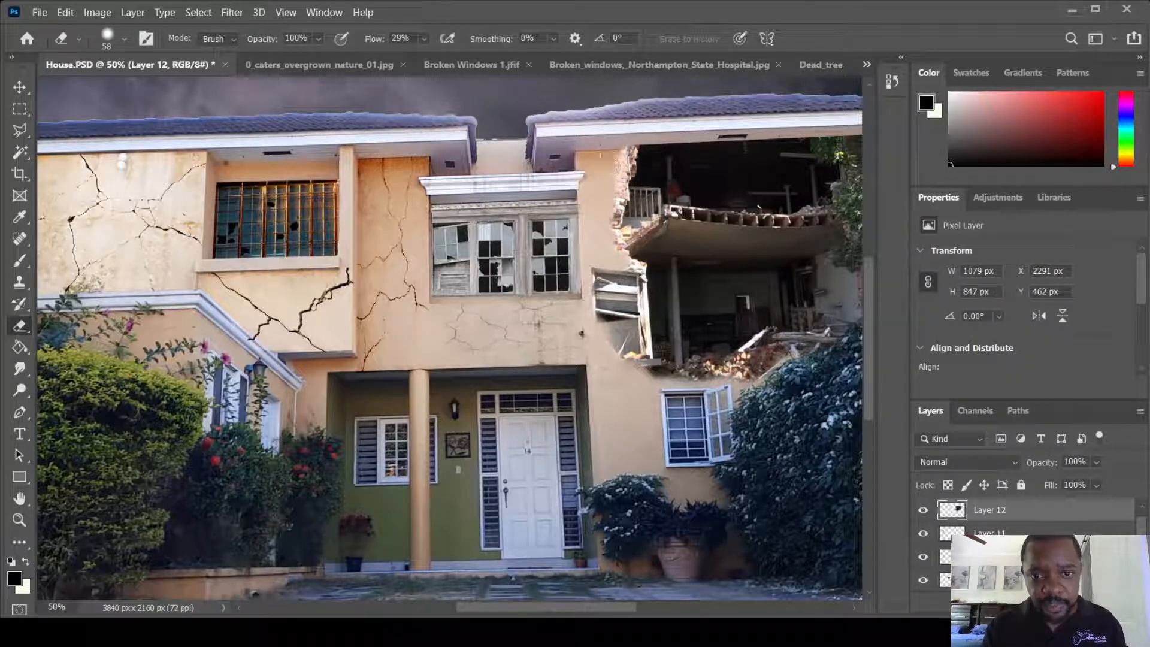
pyautogui.moveTo(617, 155); pyautogui.dragTo(614, 179)
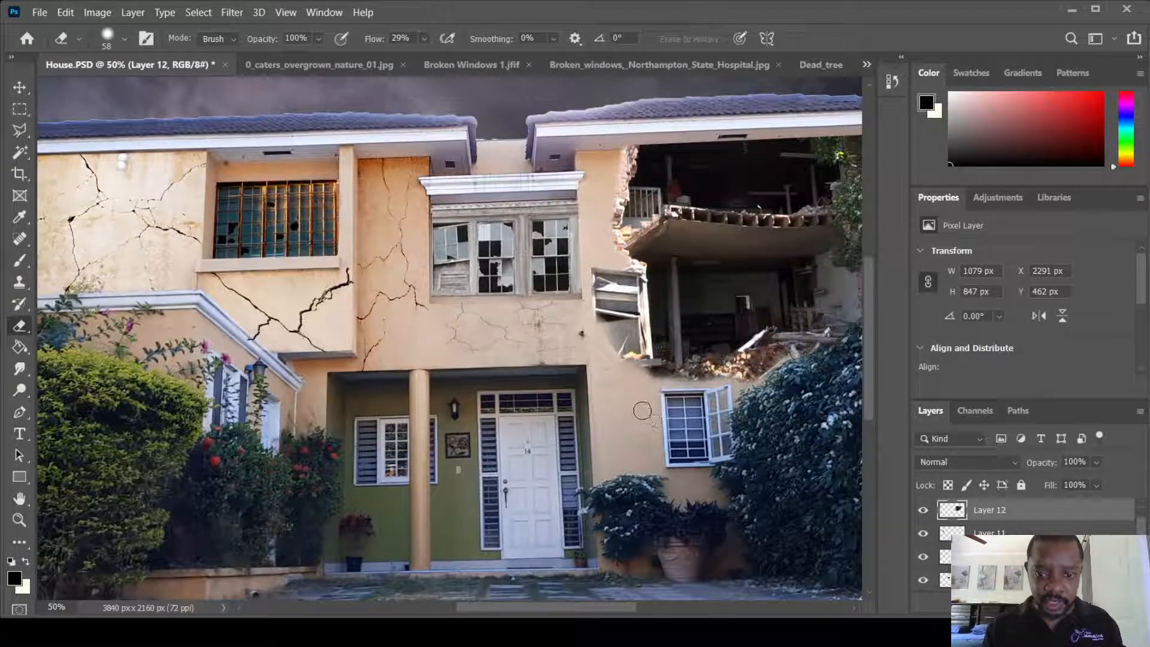
# Erase the collapsed opening's lower edge below the rubble, above the ground-floor window and along the top of the large flowering bush
pyautogui.moveTo(655, 463); pyautogui.dragTo(364, 443)
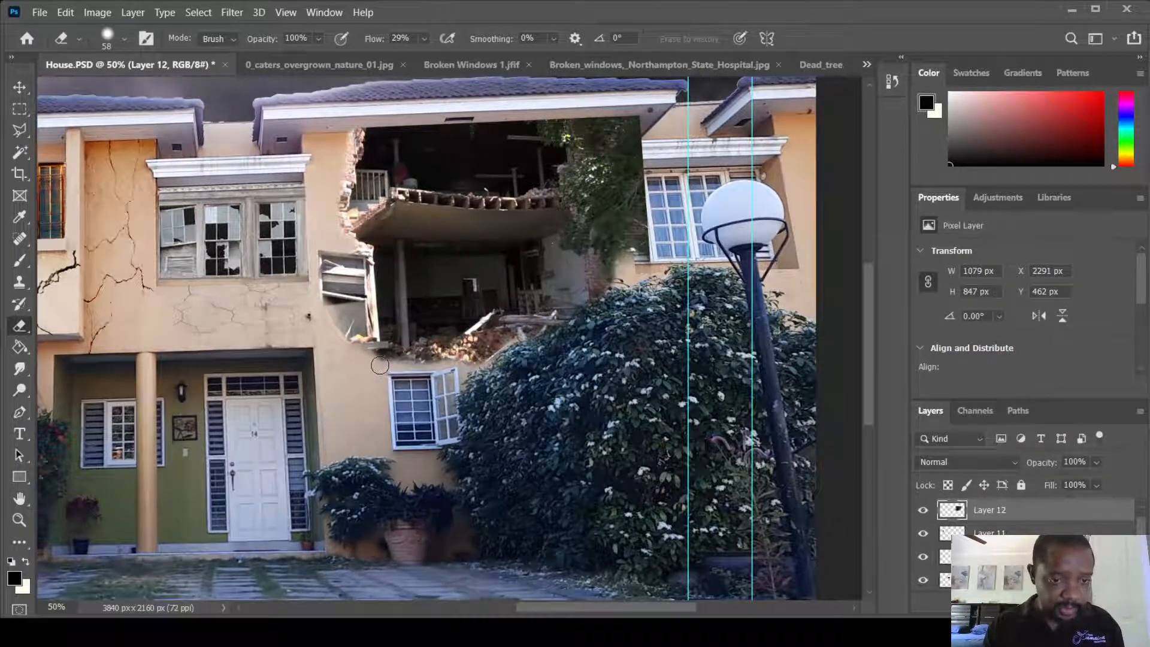
pyautogui.moveTo(380, 365); pyautogui.dragTo(411, 367)
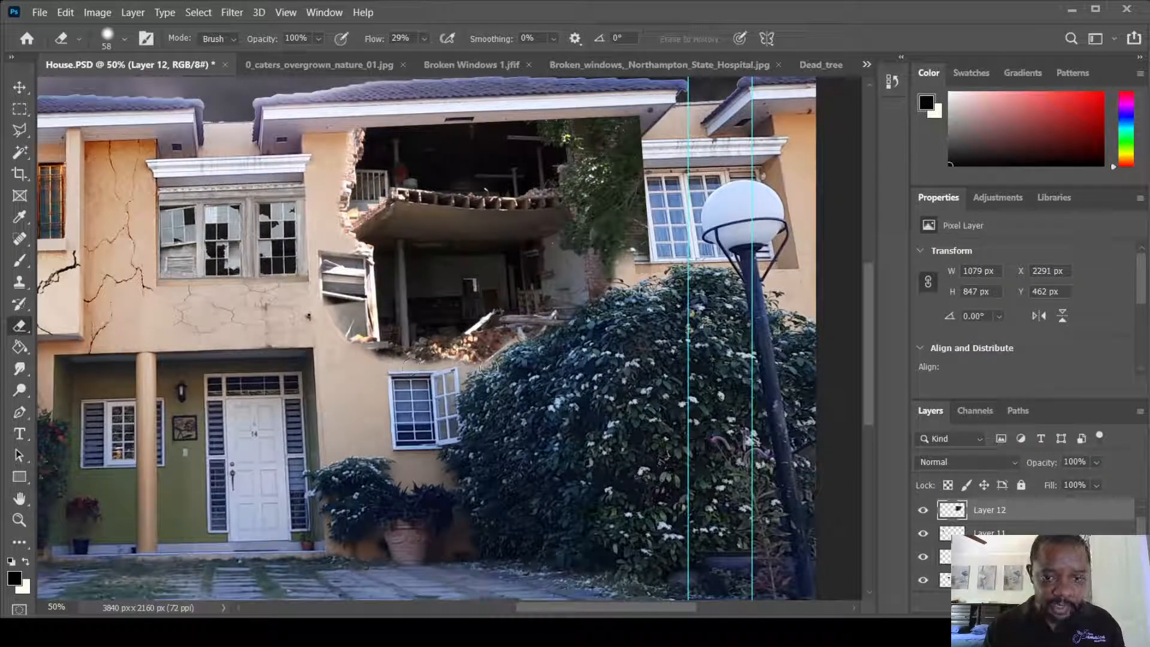
pyautogui.moveTo(489, 367); pyautogui.dragTo(607, 317)
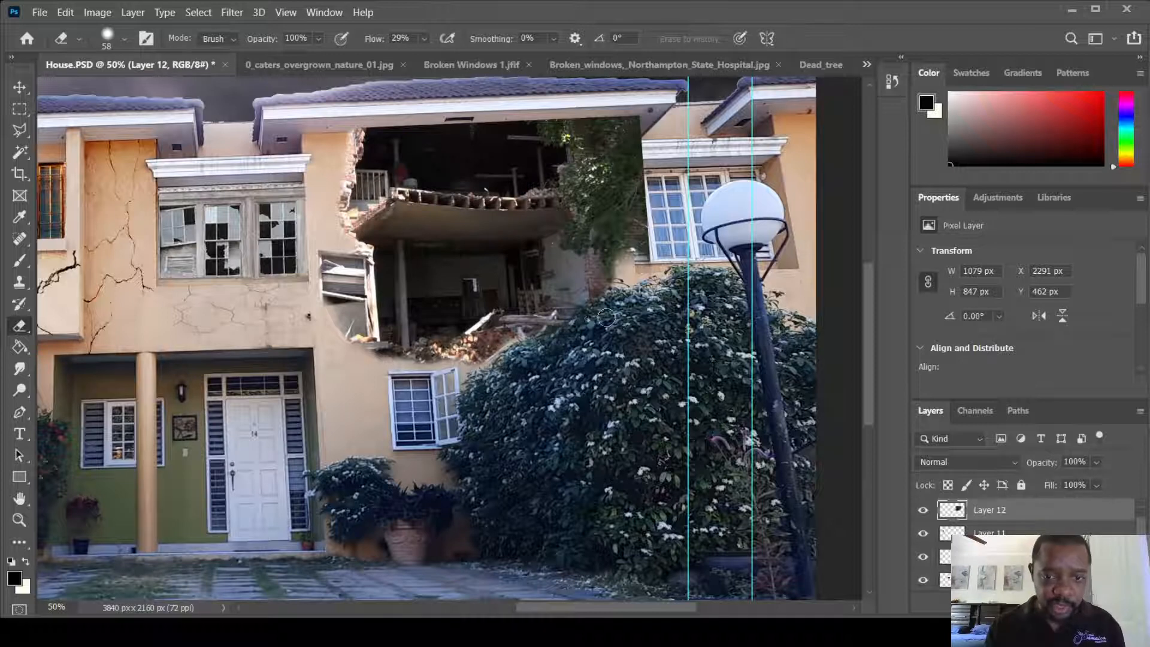
pyautogui.click(26, 352)
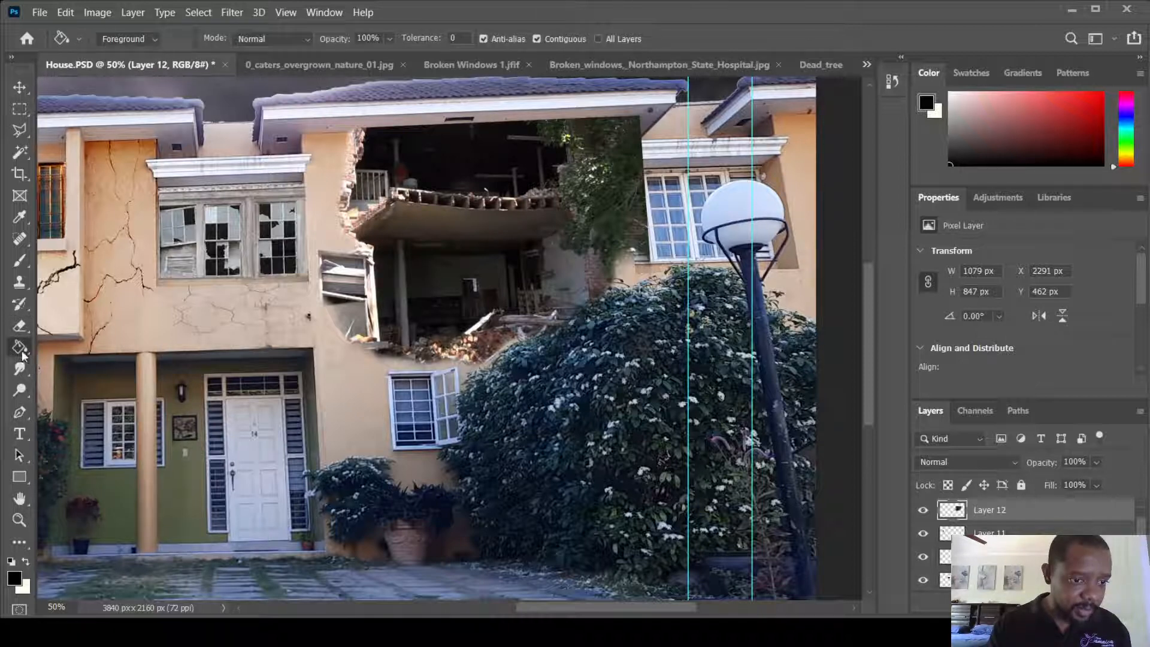
pyautogui.click(20, 369)
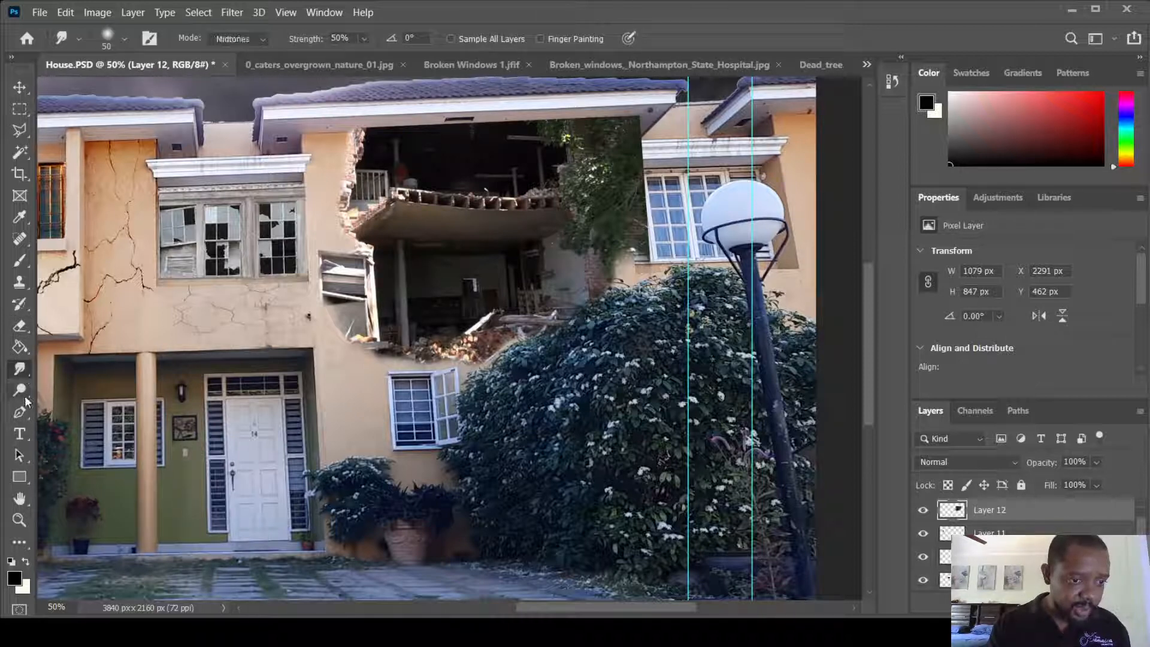
pyautogui.click(24, 395)
pyautogui.click(22, 416)
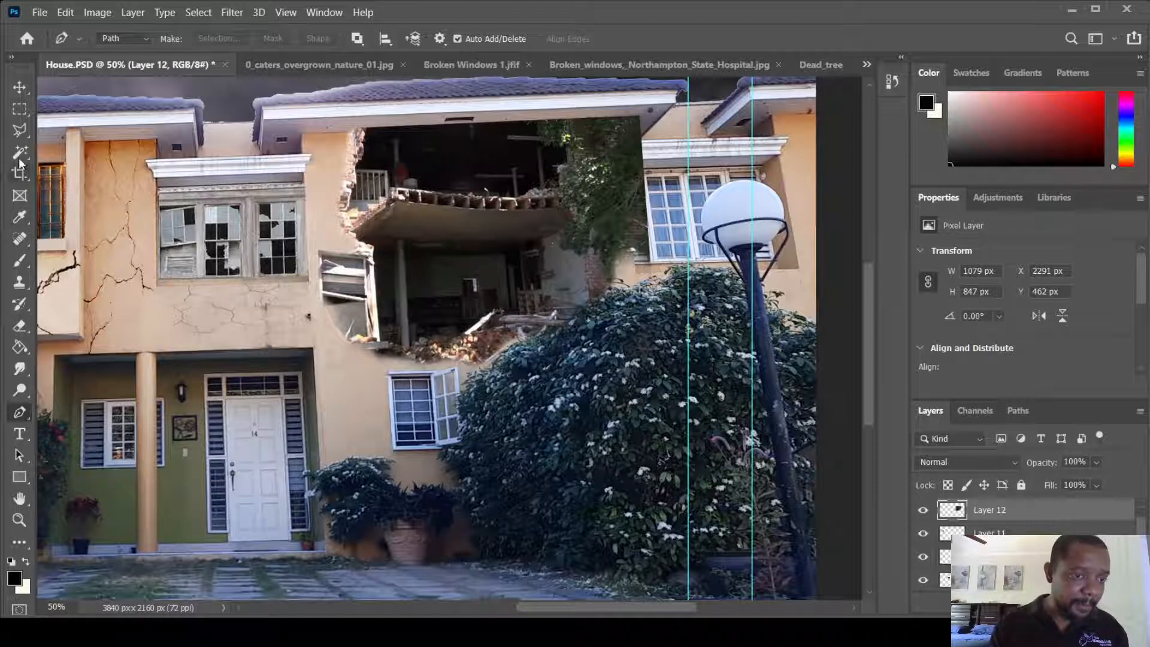
pyautogui.click(21, 262)
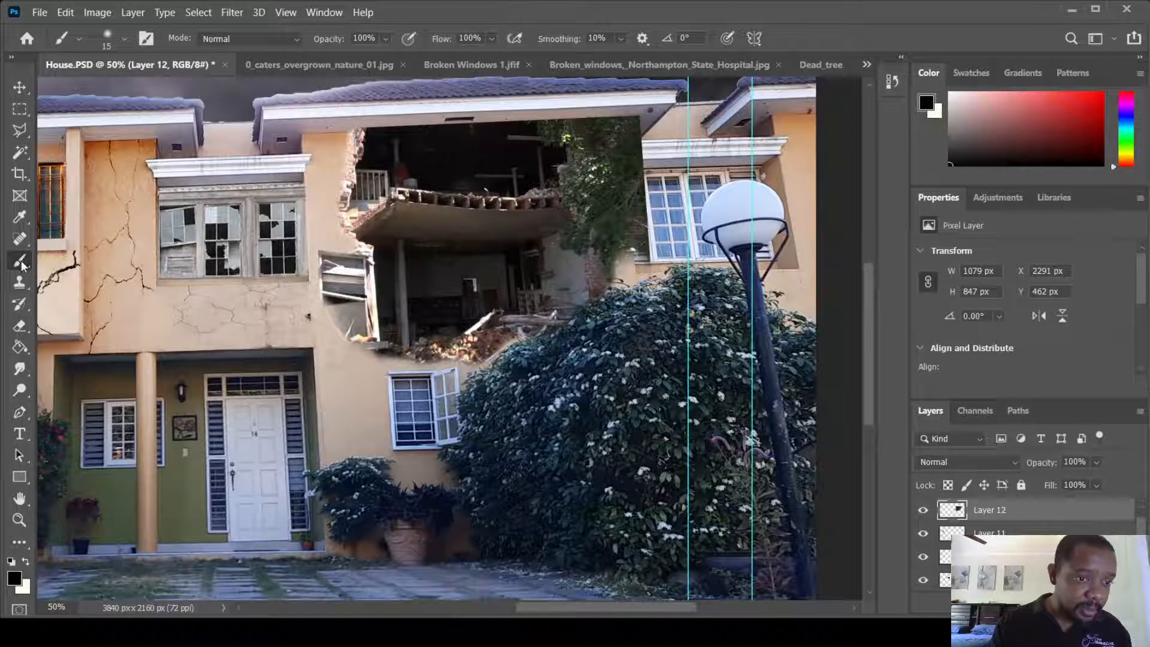
pyautogui.click(20, 305)
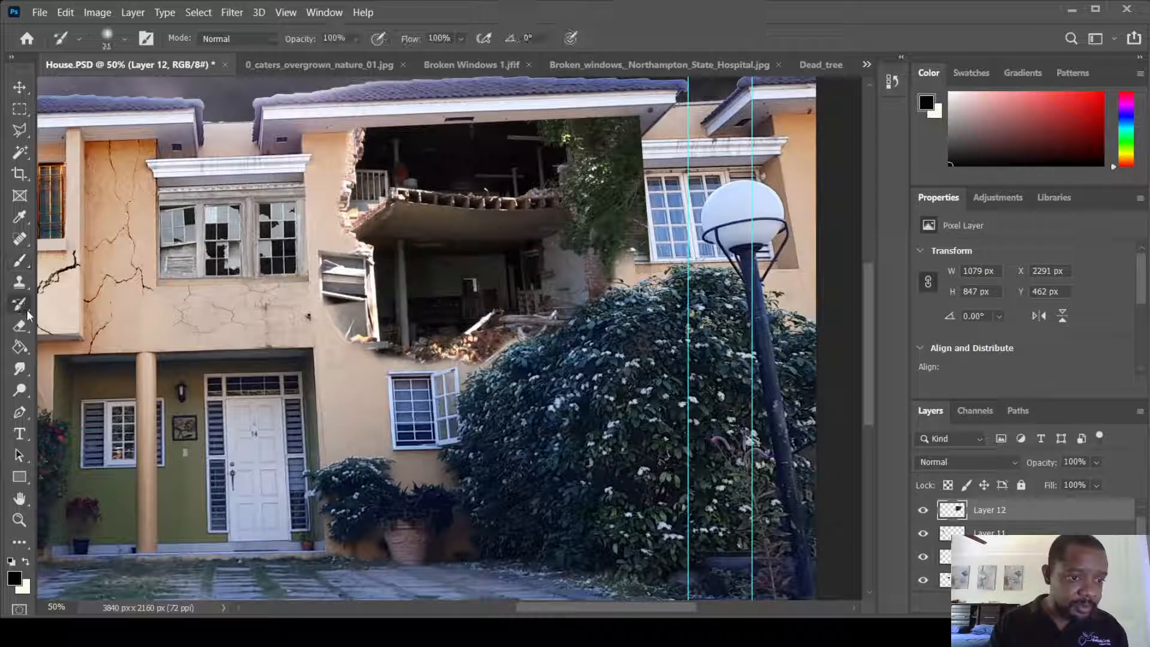
pyautogui.hotkey('shift', 'y')
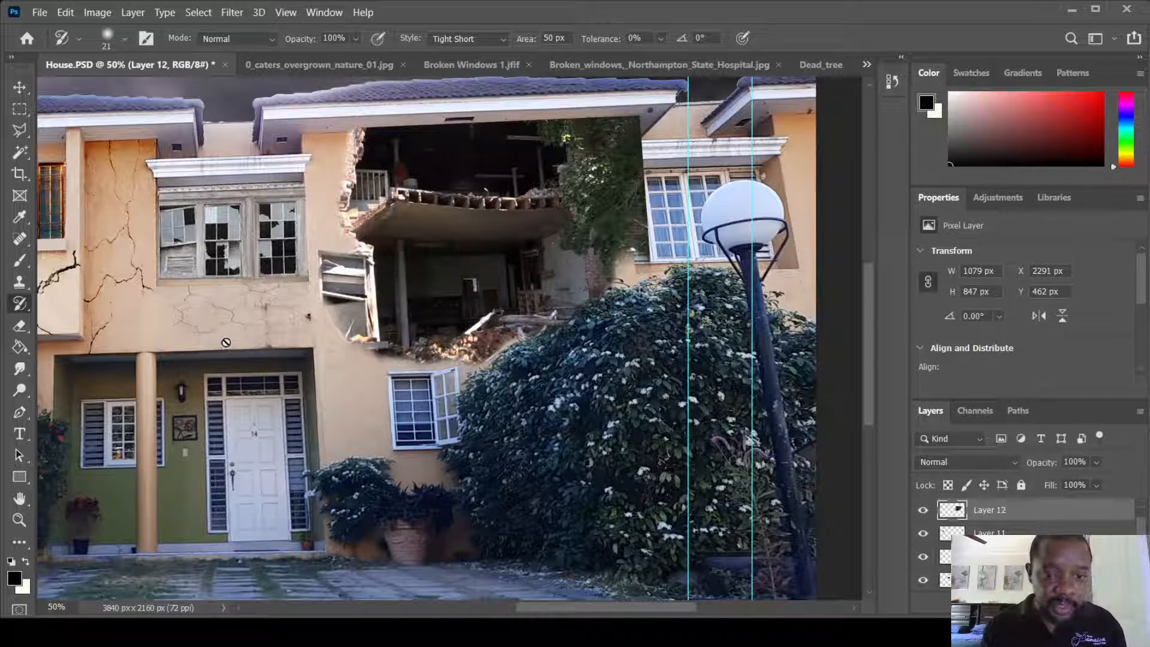
pyautogui.click(20, 87)
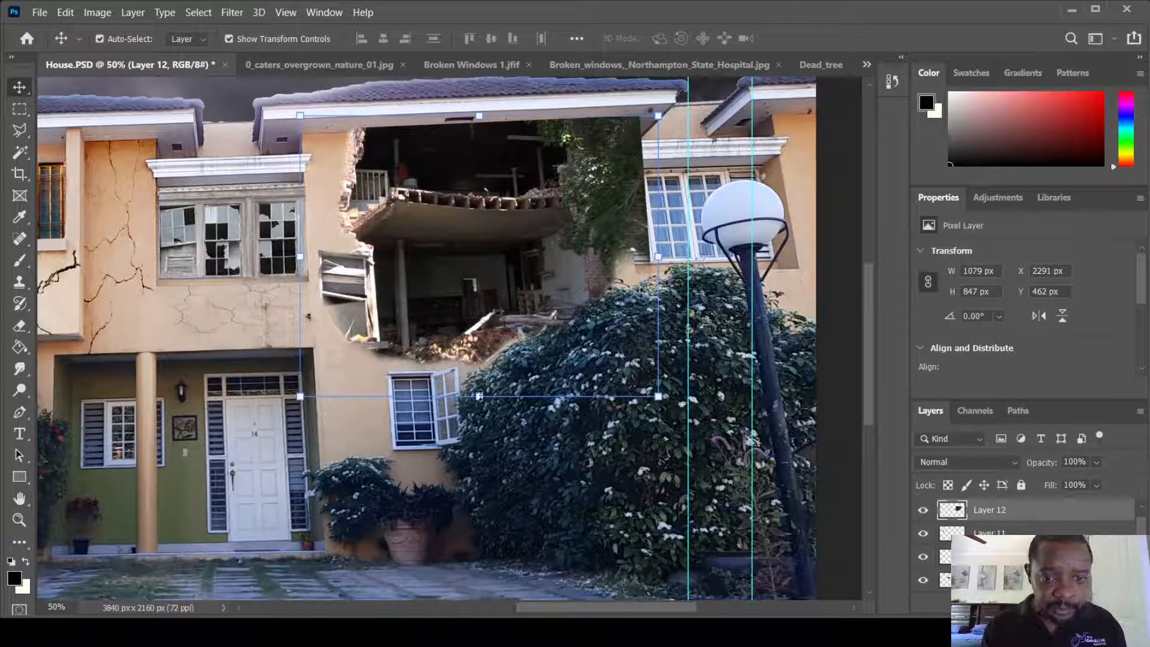
# Stretch the collapsed opening image downward by its lower edge to about 102.83% of its height
pyautogui.click(479, 396)
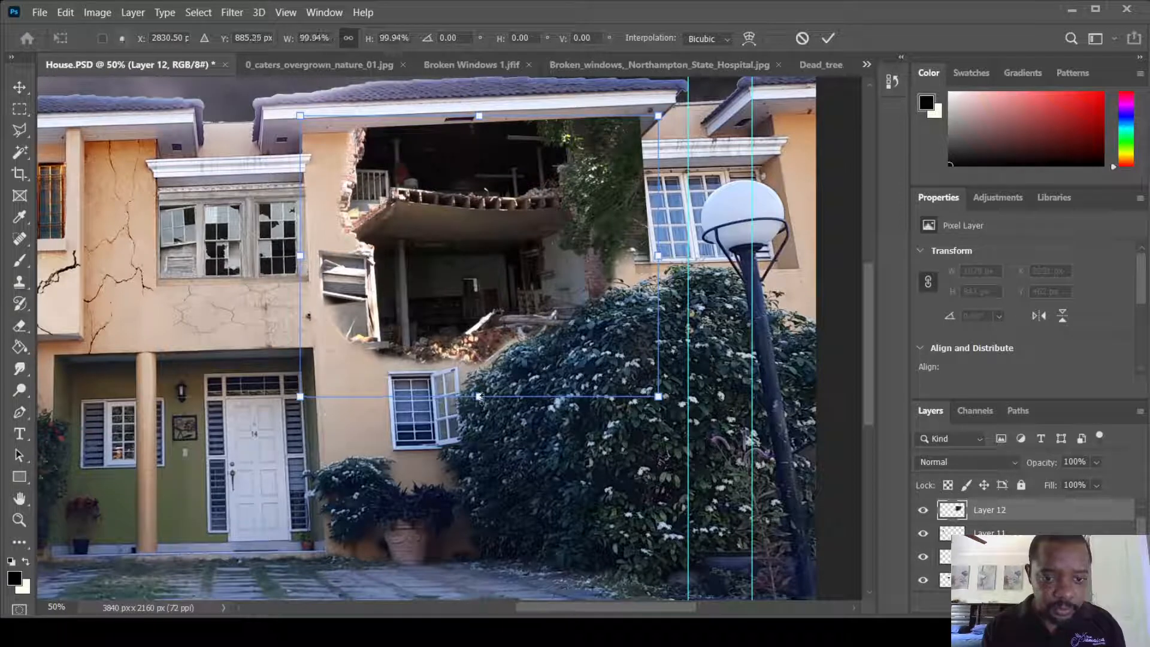
pyautogui.moveTo(480, 397)
pyautogui.mouseDown()
pyautogui.moveTo(481, 419)
pyautogui.moveTo(480, 407)
pyautogui.mouseUp()
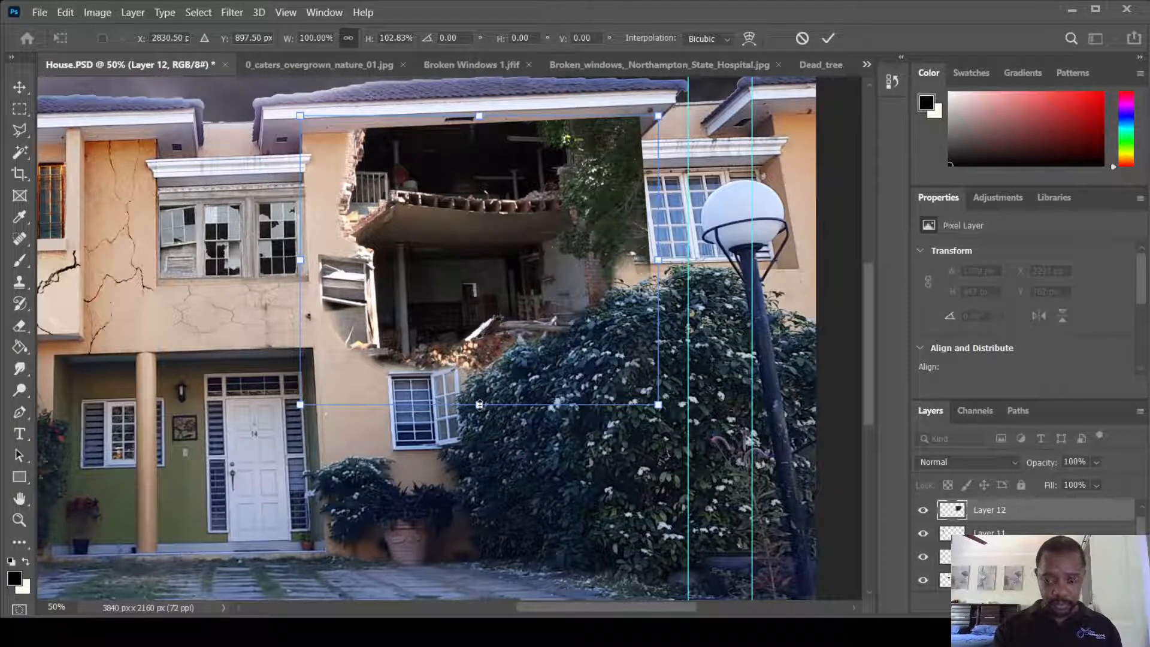
pyautogui.press('Return')
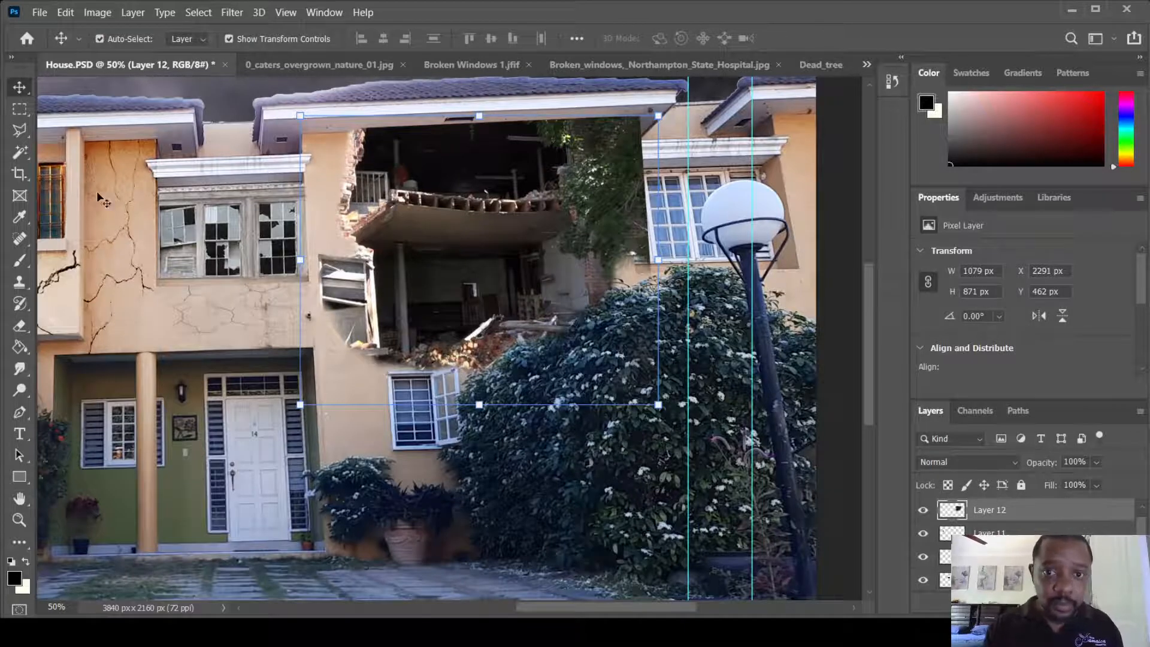
# Erase the collapsed opening's ivy-side edge where it overlaps the barred window and cornice by the lamp post, and save the document
pyautogui.click(20, 325)
pyautogui.moveTo(647, 274)
pyautogui.mouseDown()
pyautogui.moveTo(629, 124)
pyautogui.moveTo(649, 192)
pyautogui.mouseUp()
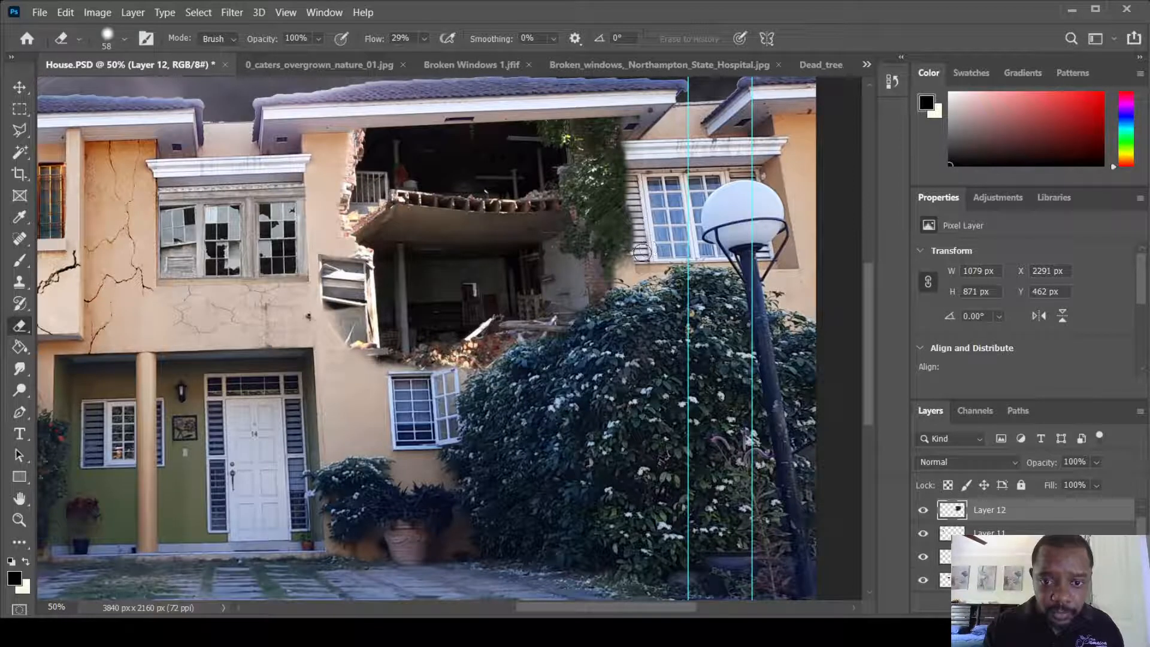
pyautogui.moveTo(637, 256)
pyautogui.mouseDown()
pyautogui.moveTo(631, 145)
pyautogui.moveTo(641, 201)
pyautogui.moveTo(640, 183)
pyautogui.mouseUp()
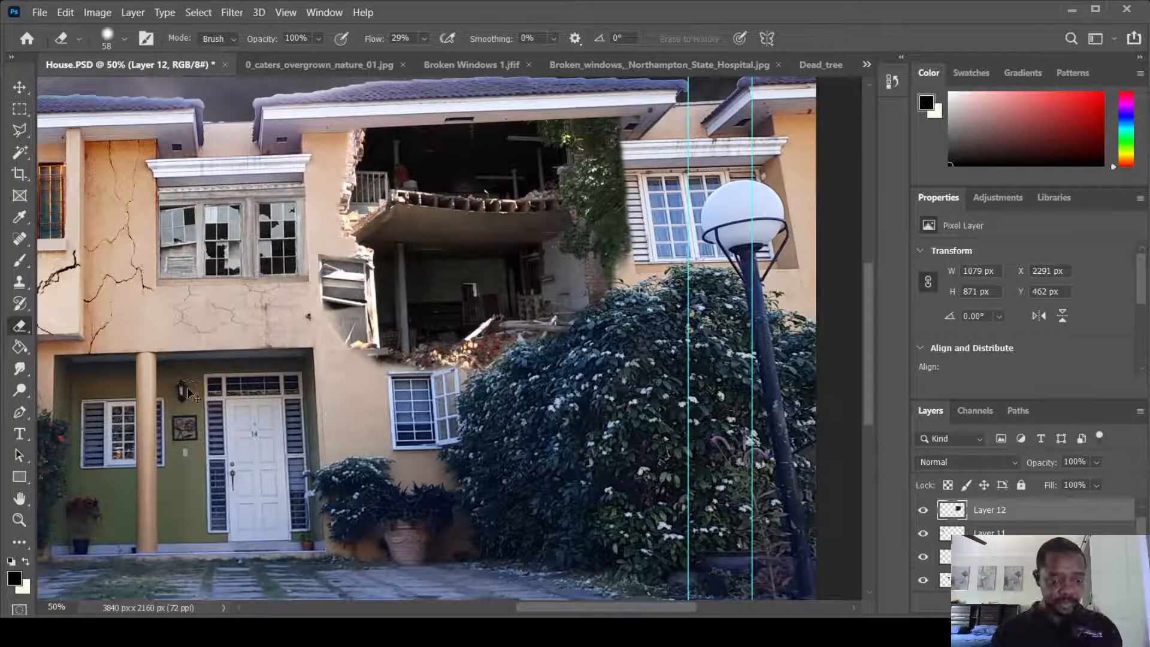
pyautogui.hotkey('ctrl', 's')
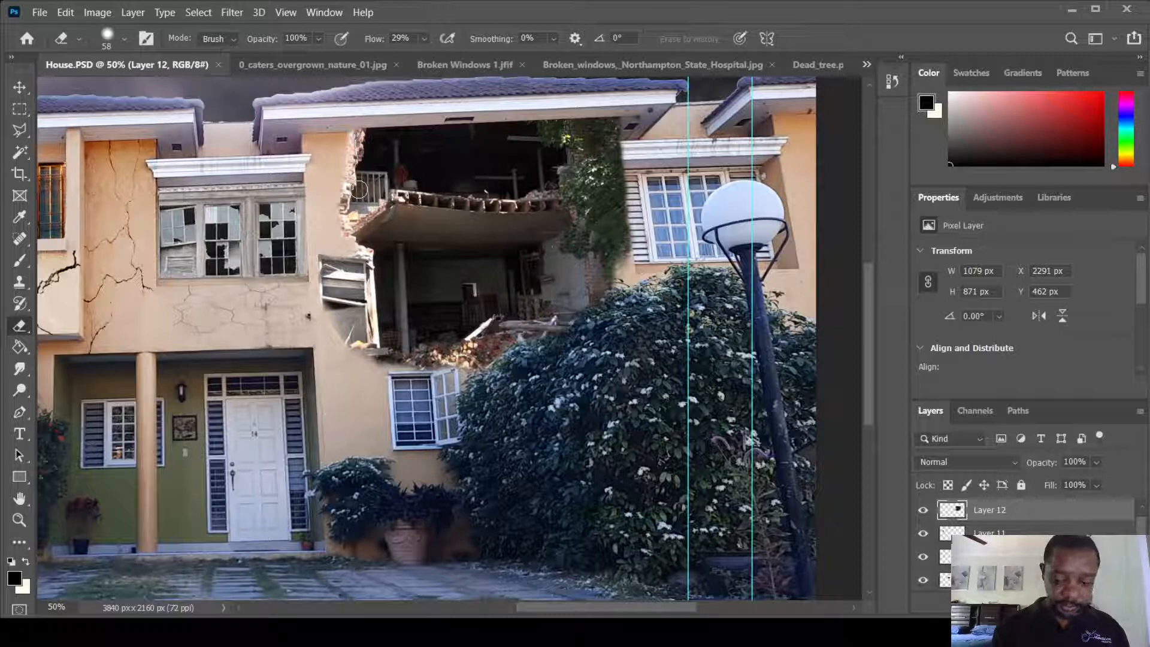
# Move the sky layer up to about Y -524 px so its warm lower clouds sit just above the roofline
pyautogui.hotkey('ctrl', '-')
pyautogui.hotkey('ctrl', '-')
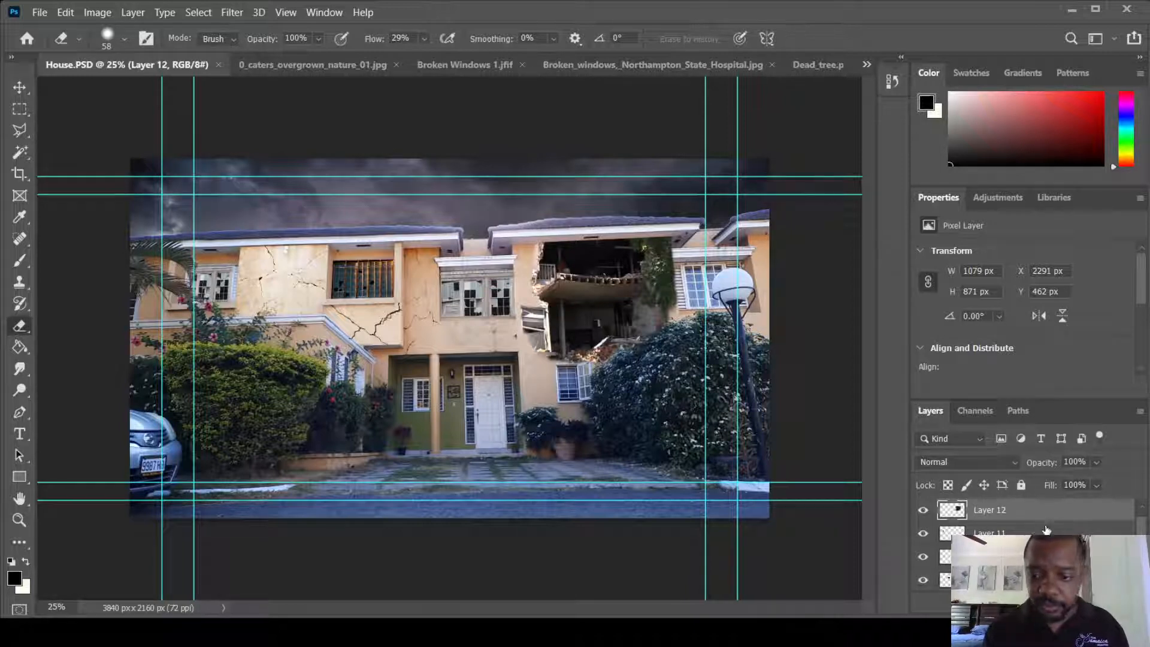
pyautogui.scroll(-5, 1018, 539)
pyautogui.click(983, 558)
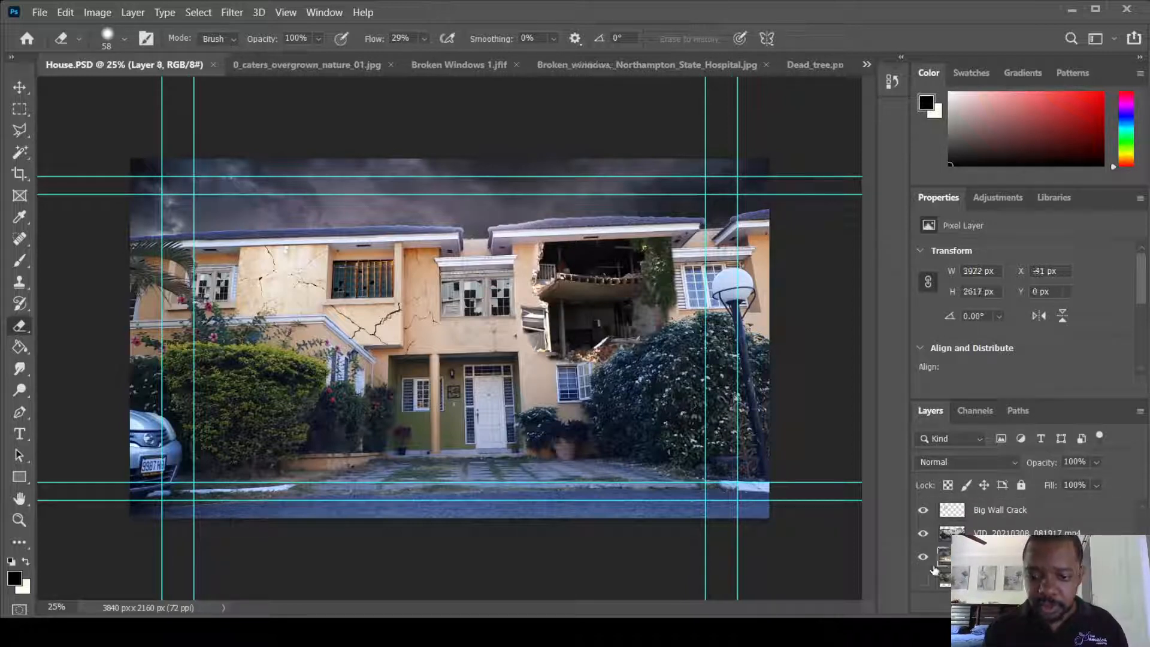
pyautogui.click(923, 558)
pyautogui.click(924, 557)
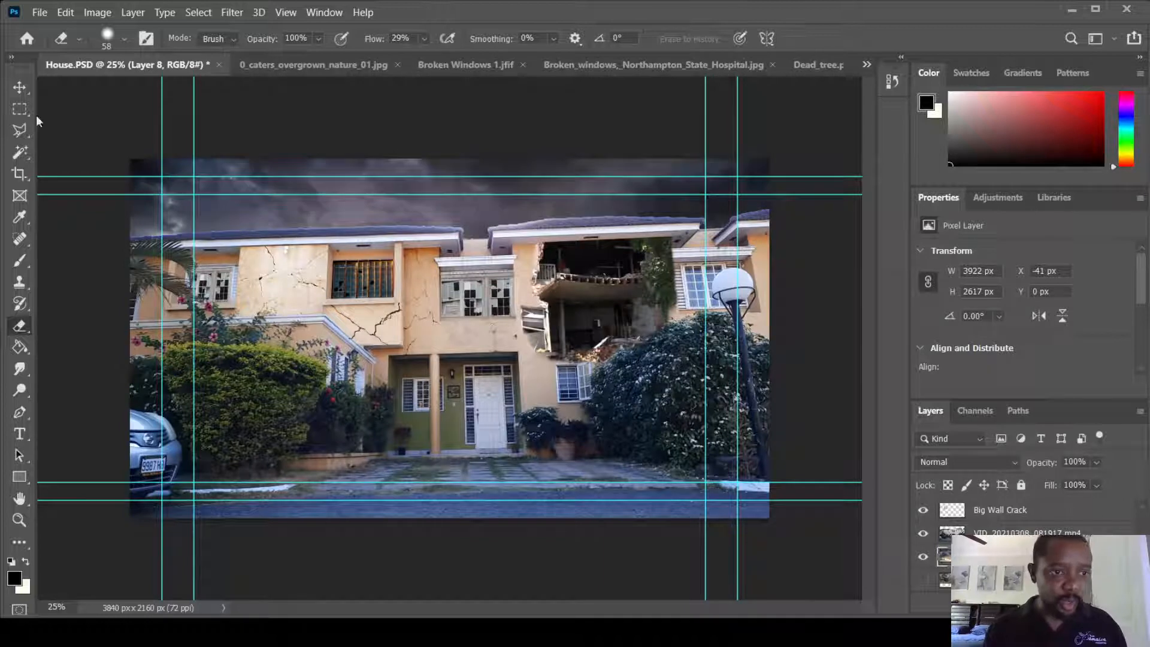
pyautogui.click(20, 87)
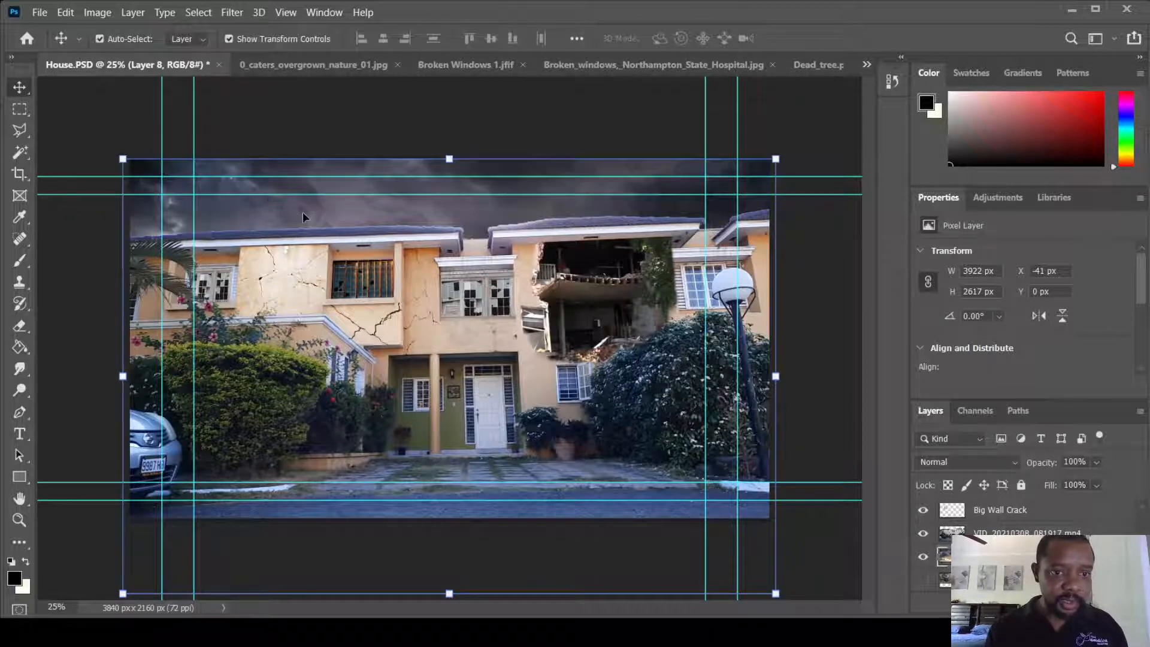
pyautogui.moveTo(303, 211); pyautogui.dragTo(309, 128)
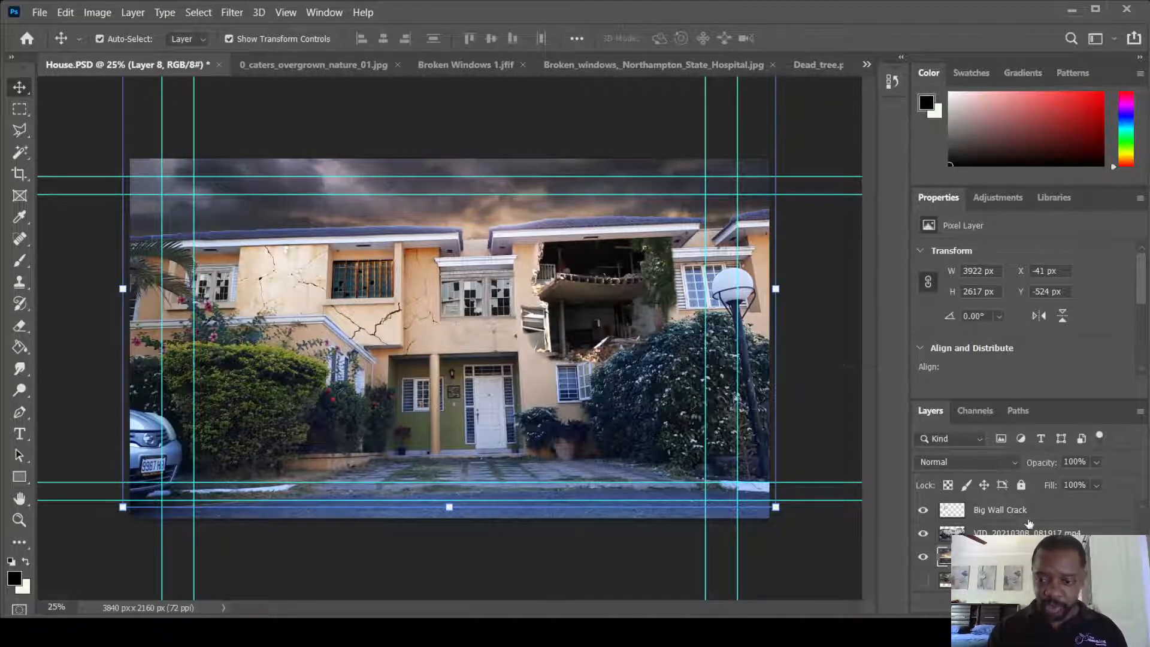
# Try to darken the upper edge of the roof above the barred window on the house layer with a size 30 black brush at 49% opacity
pyautogui.click(950, 536)
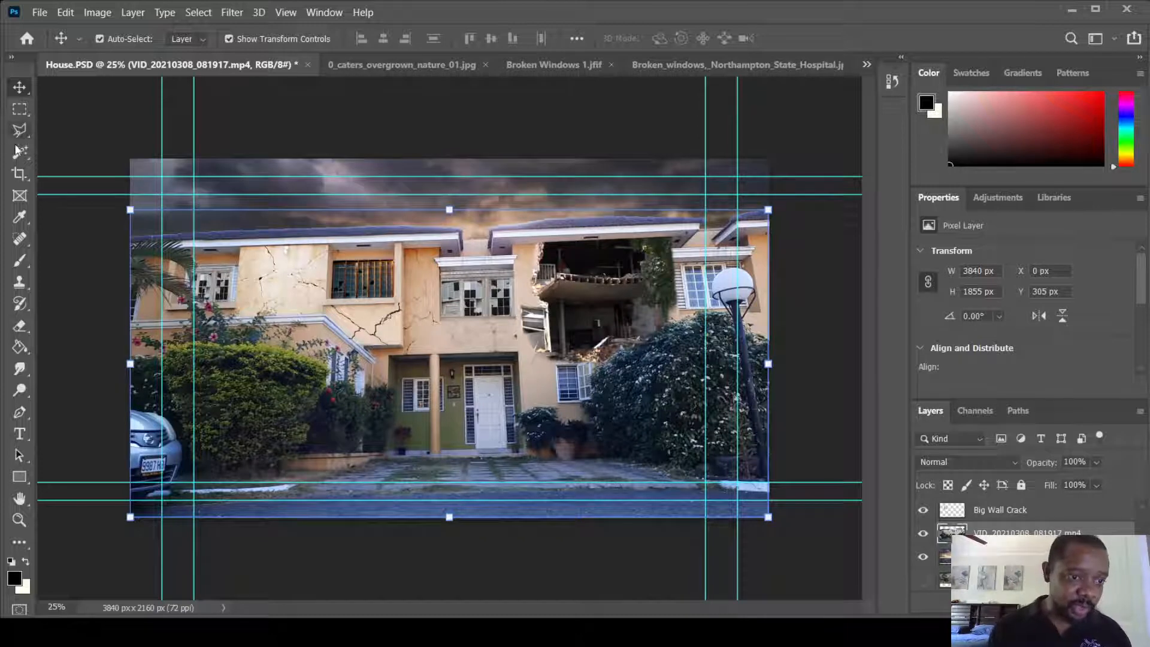
pyautogui.click(20, 260)
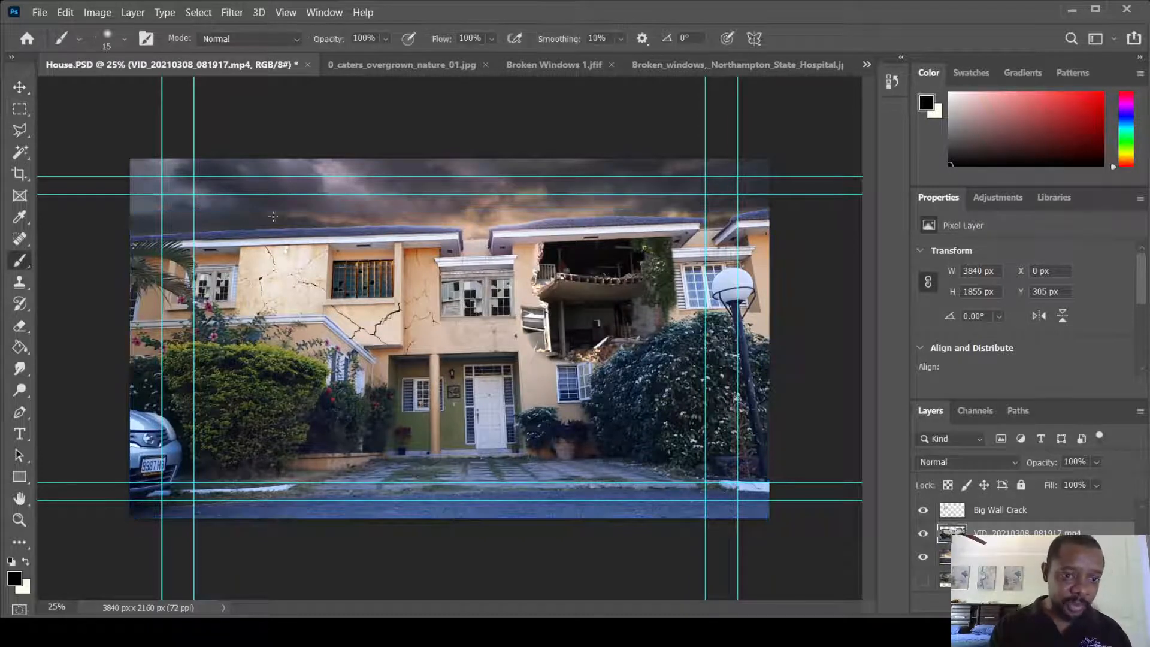
pyautogui.moveTo(194, 122); pyautogui.dragTo(205, 119)
pyautogui.hotkey('ctrl', 'z')
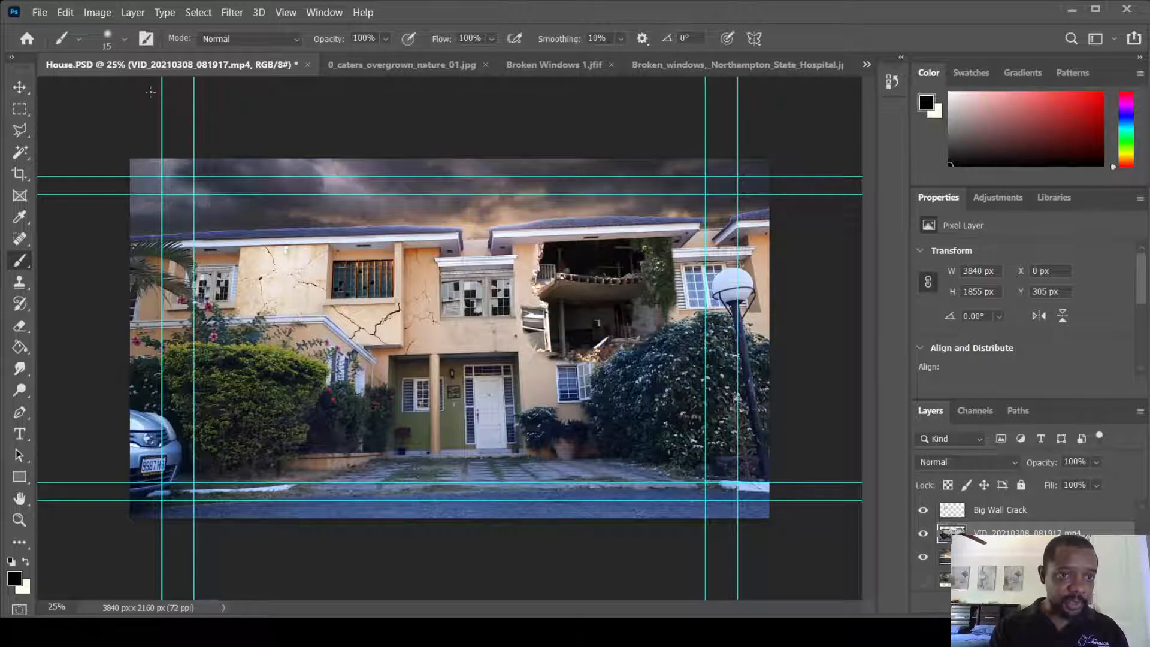
pyautogui.click(125, 39)
pyautogui.moveTo(104, 92); pyautogui.dragTo(127, 91)
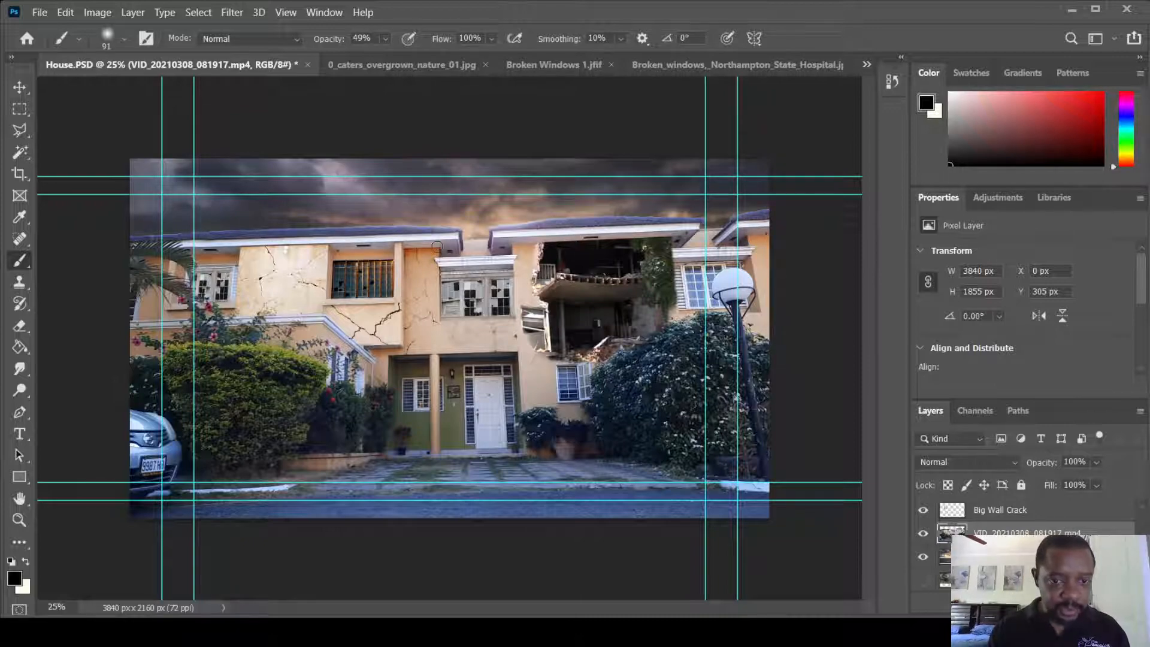
pyautogui.scroll(3, 437, 246)
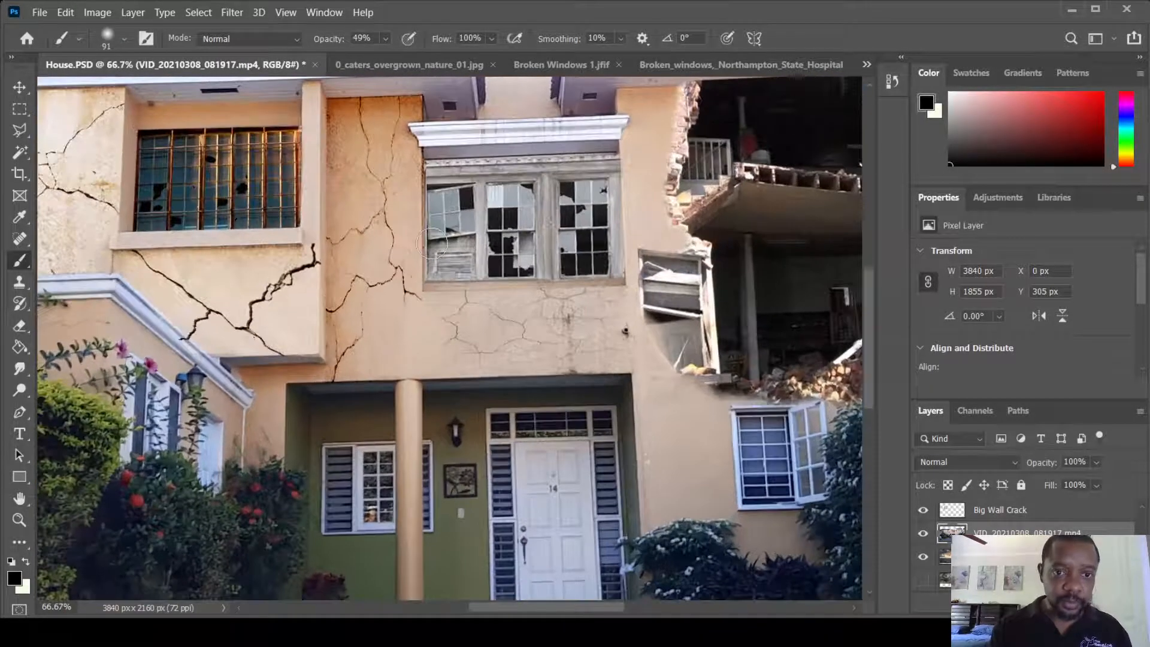
pyautogui.moveTo(426, 174)
pyautogui.mouseDown()
pyautogui.moveTo(415, 383)
pyautogui.moveTo(393, 311)
pyautogui.mouseUp()
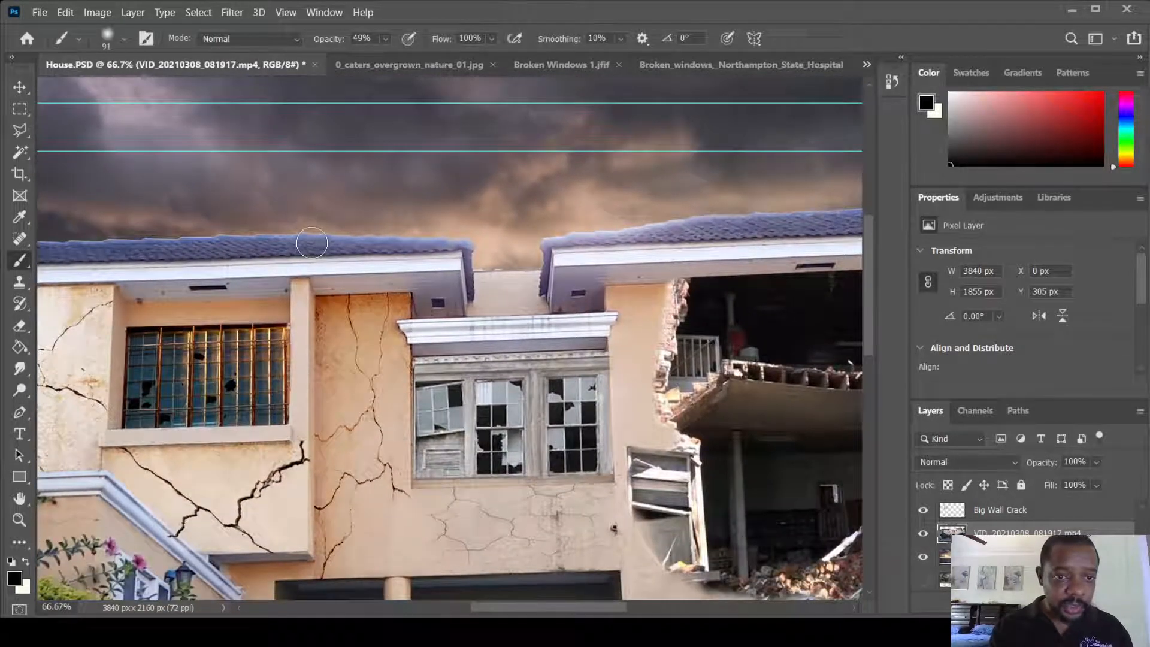
pyautogui.press('[')
pyautogui.press('[')
pyautogui.press('[')
pyautogui.press('[')
pyautogui.press('[')
pyautogui.press('[')
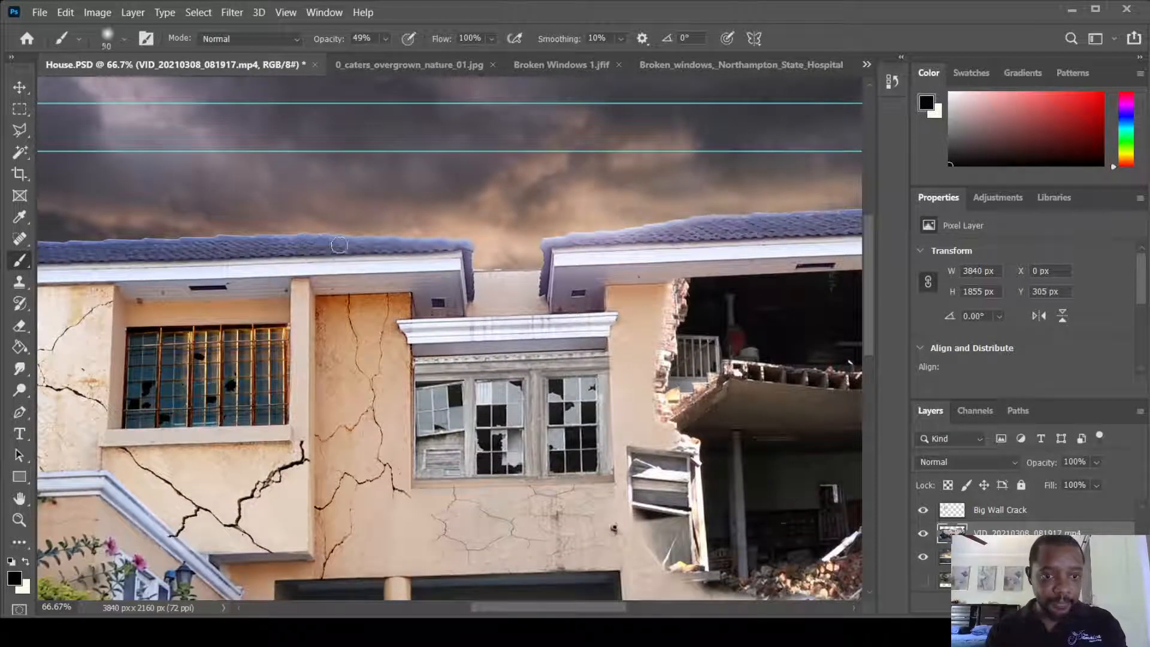
pyautogui.moveTo(323, 240); pyautogui.dragTo(465, 246)
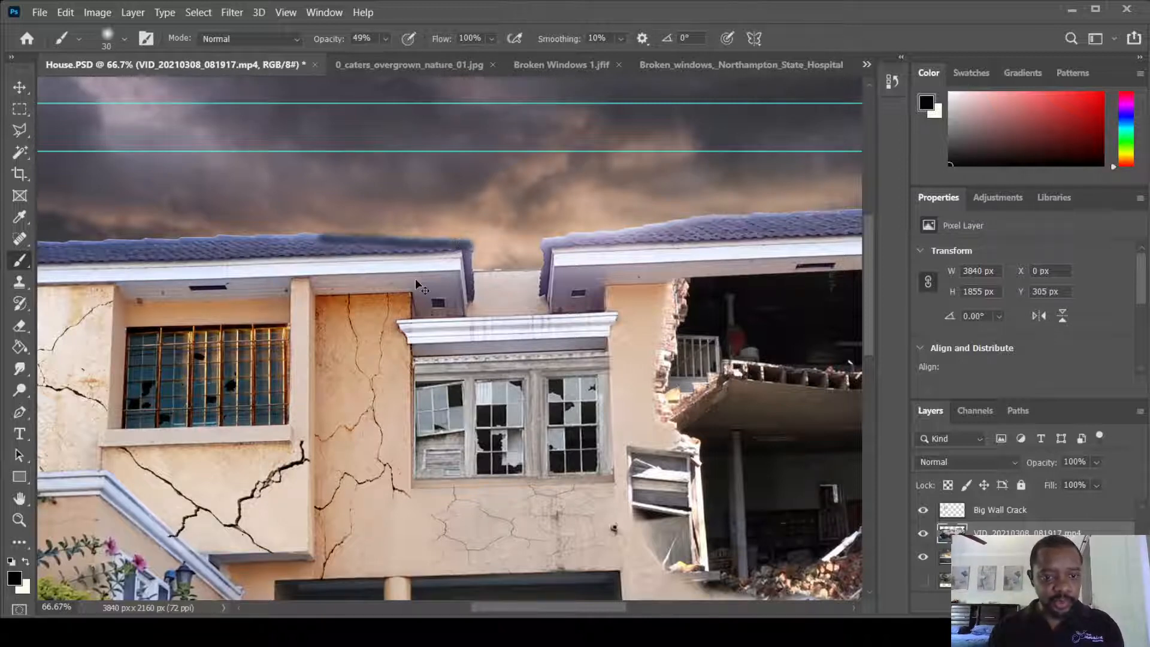
pyautogui.hotkey('ctrl', 'z')
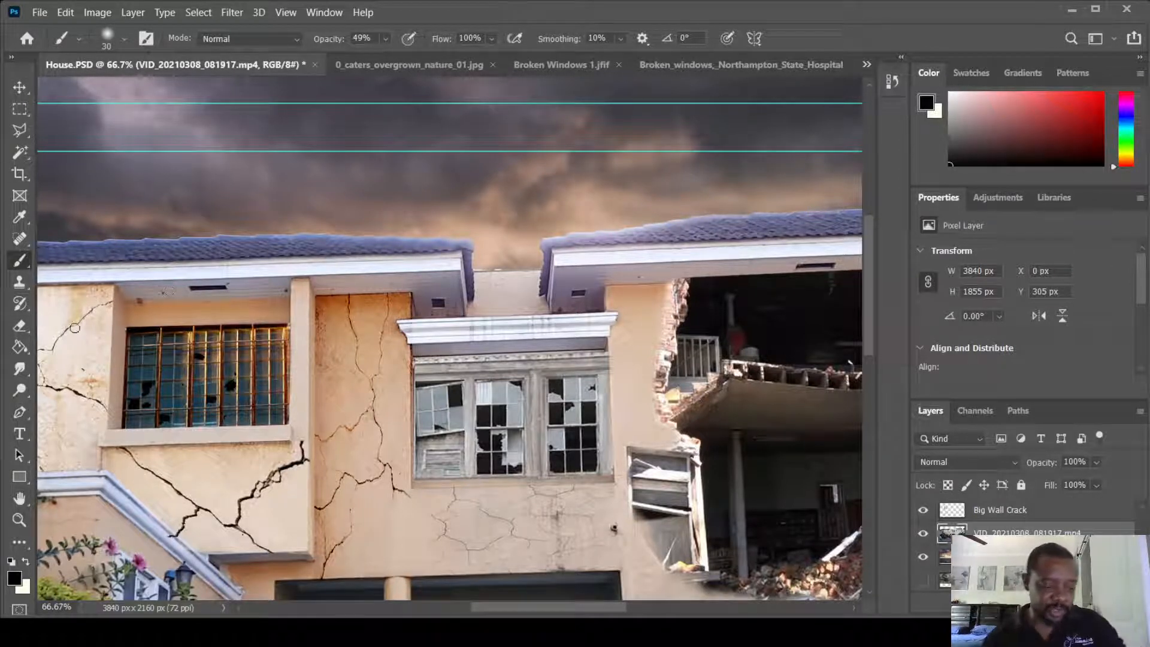
# Copy a rectangular area of the overgrown ruined room from 0_caters_overgrown_nature_01.jpg and paste it into House.PSD
pyautogui.hotkey('ctrl', '-')
pyautogui.hotkey('ctrl', '-')
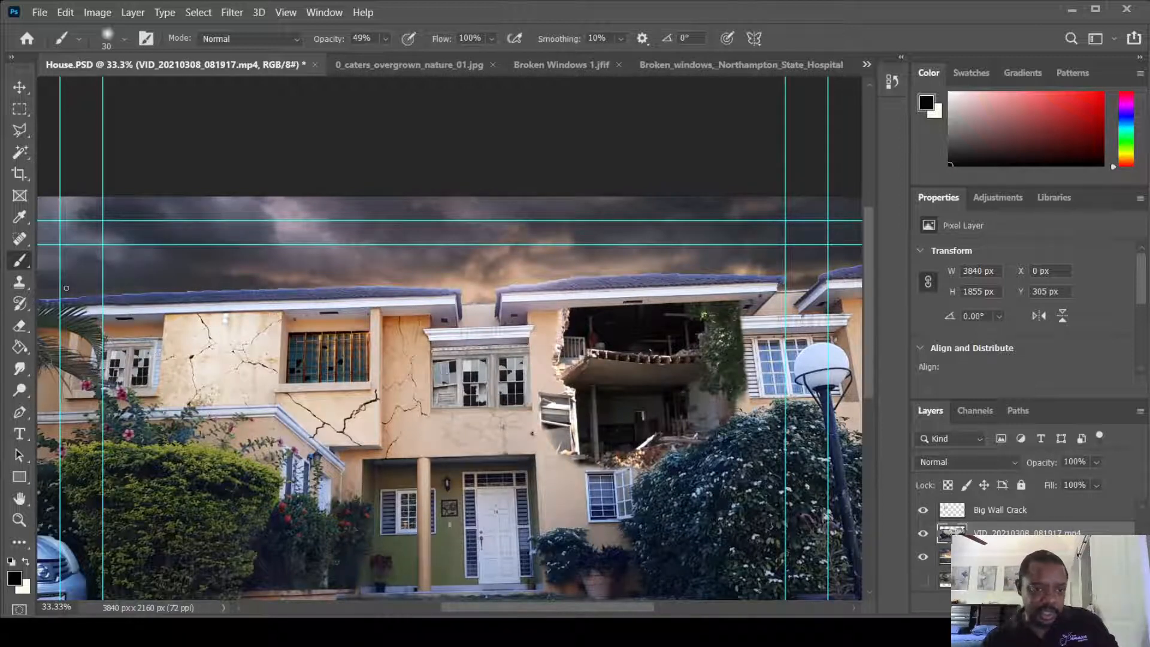
pyautogui.click(416, 65)
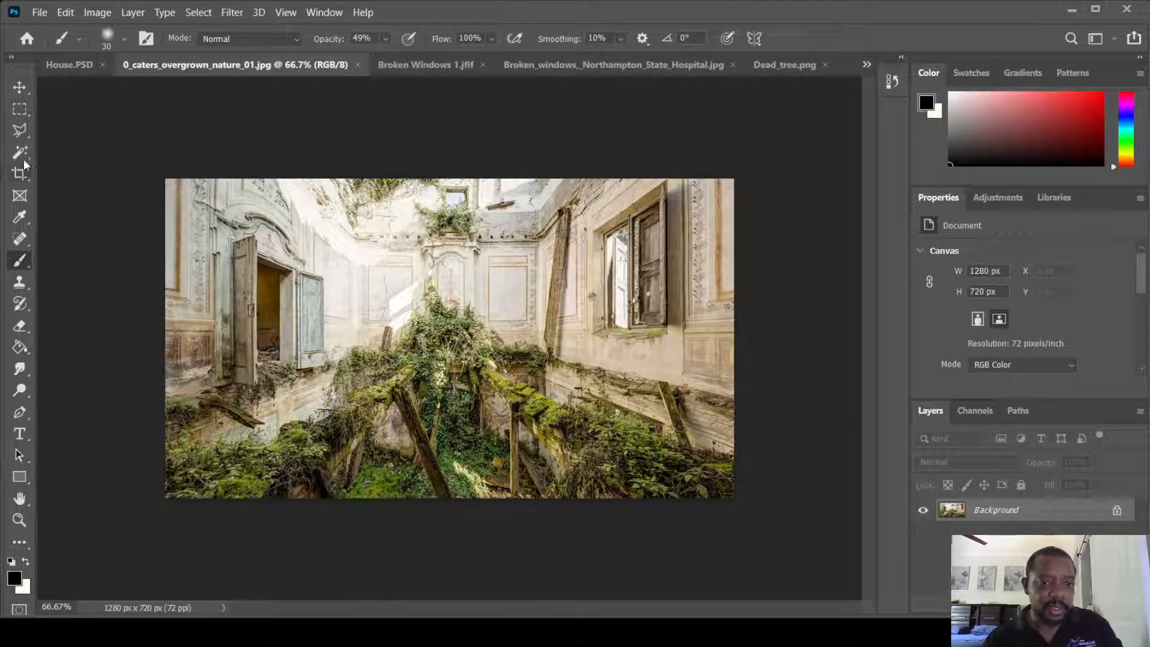
pyautogui.click(19, 111)
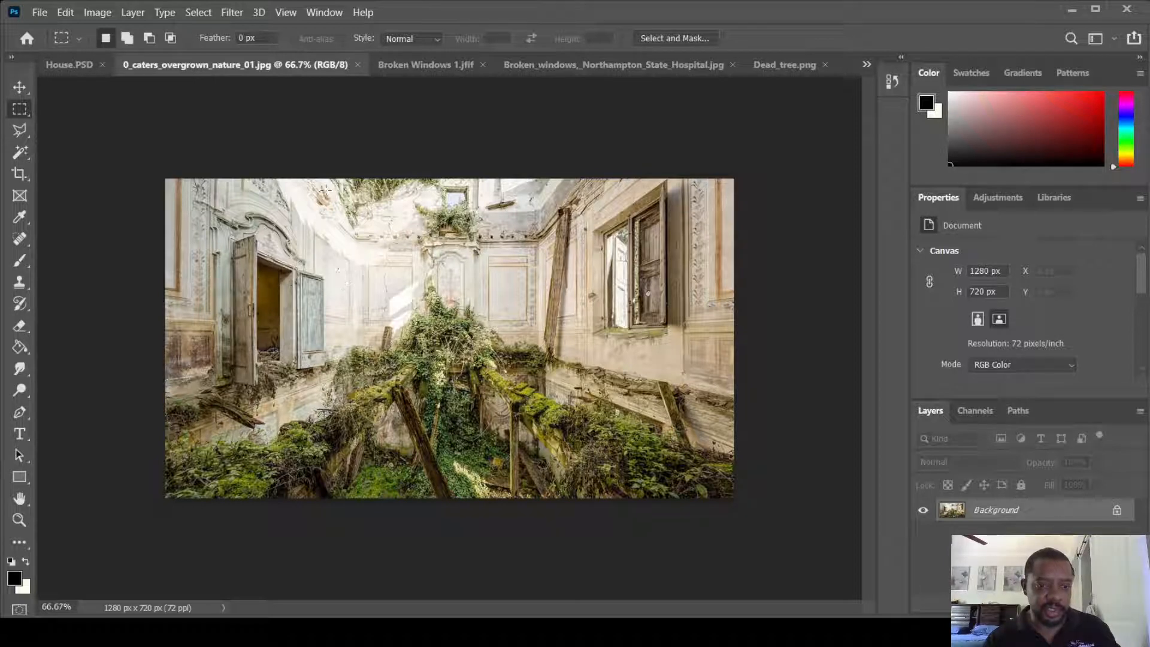
pyautogui.moveTo(326, 189); pyautogui.dragTo(590, 475)
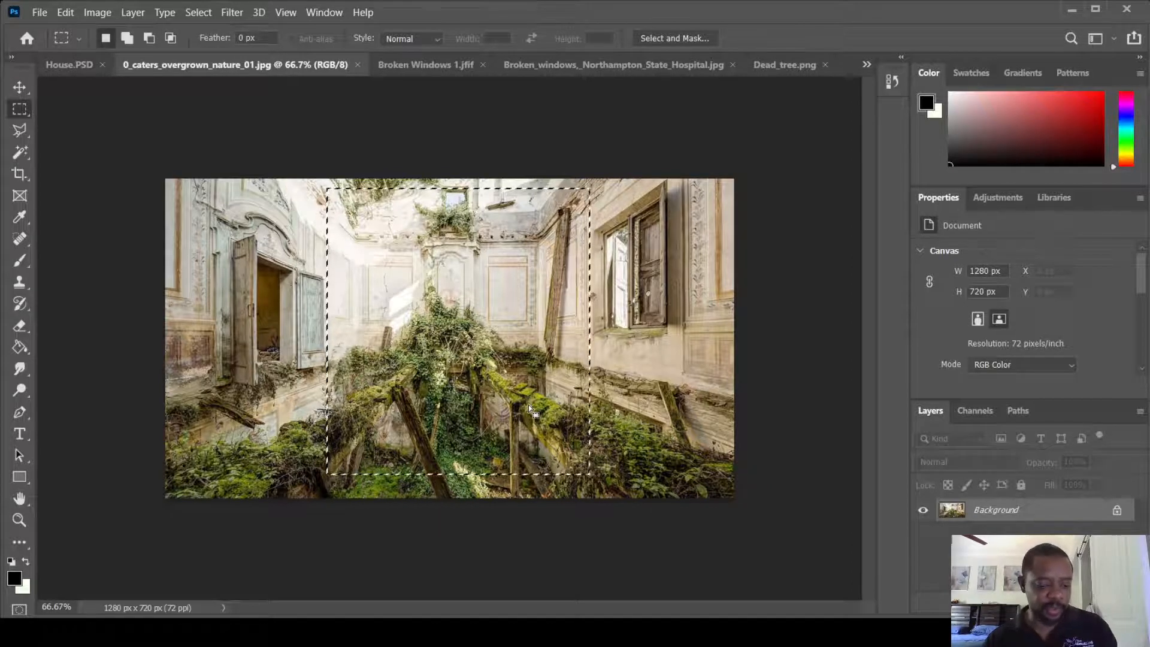
pyautogui.click(83, 65)
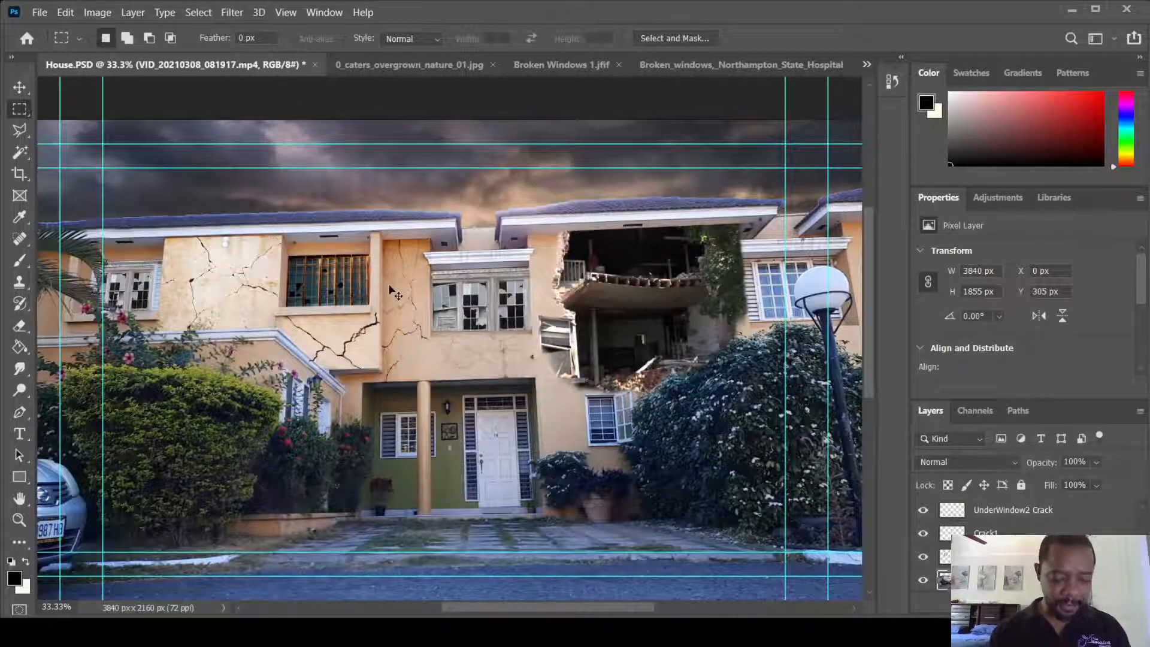
pyautogui.hotkey('ctrl', 'v')
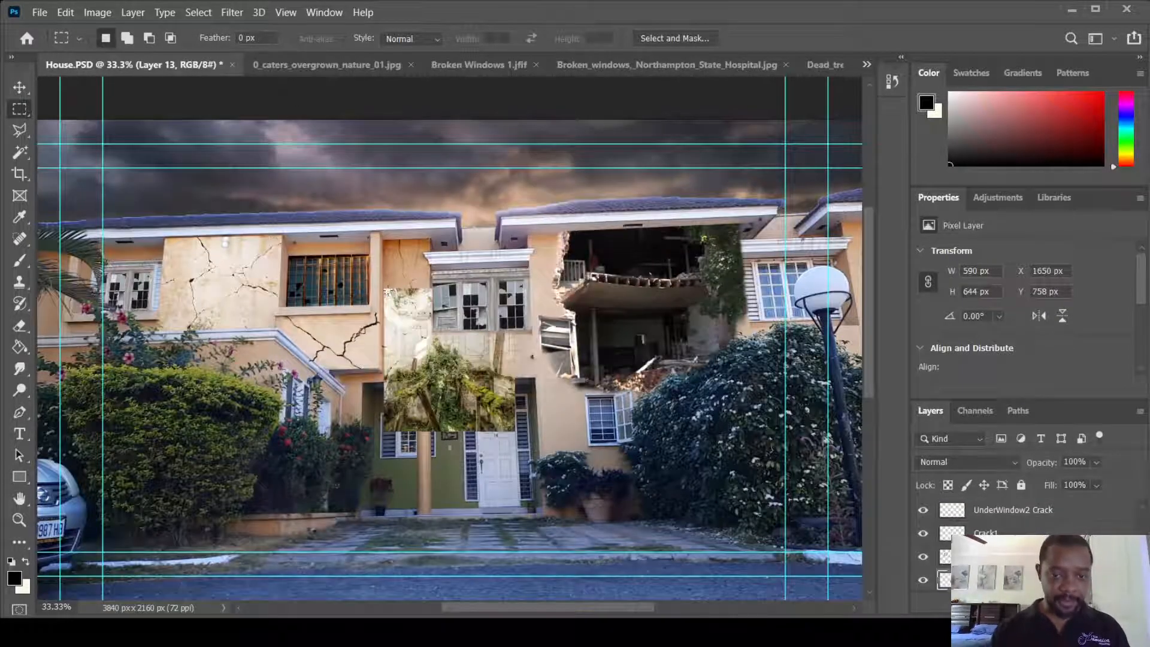
pyautogui.click(19, 88)
pyautogui.moveTo(439, 354); pyautogui.dragTo(435, 324)
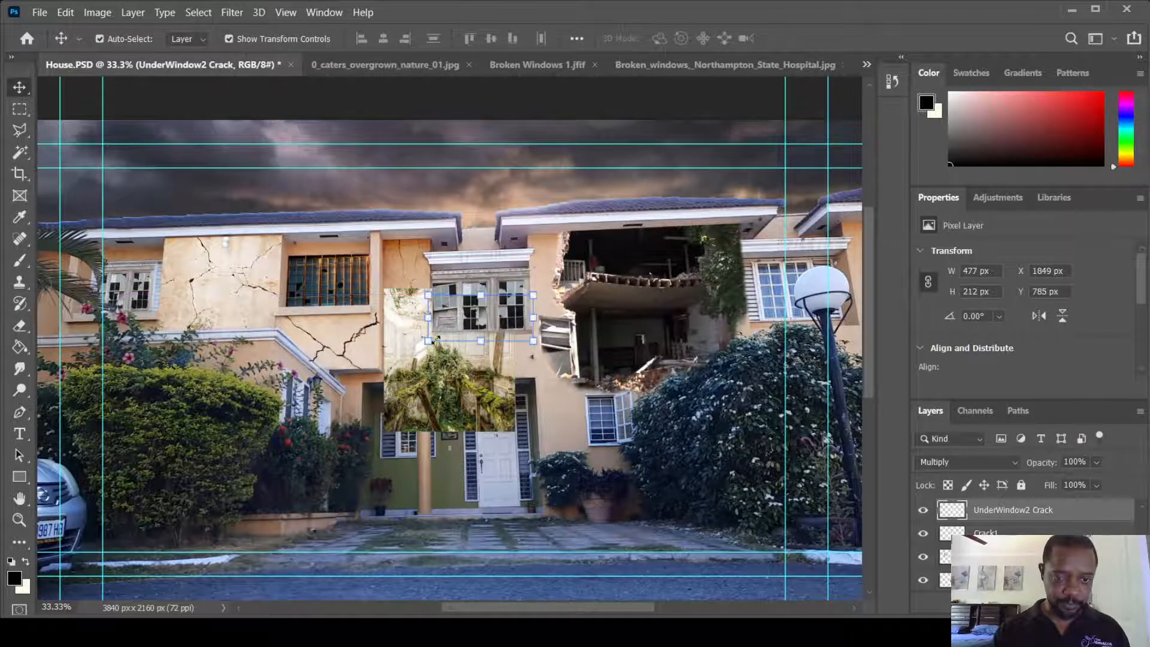
pyautogui.hotkey('ctrl', 't')
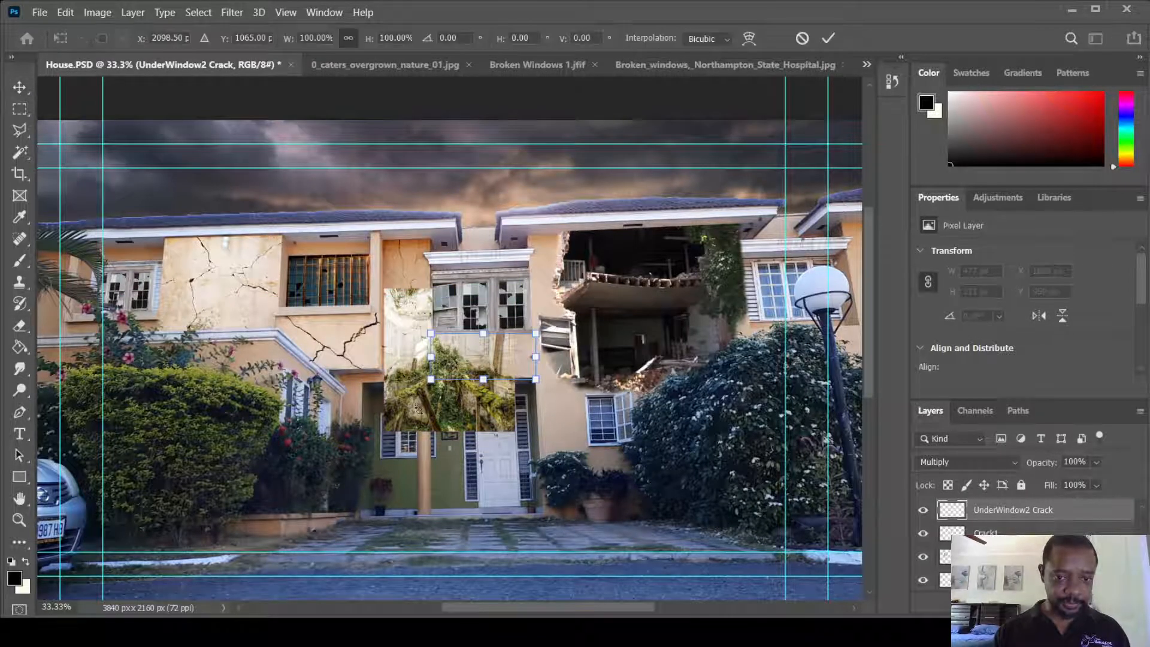
pyautogui.press('Return')
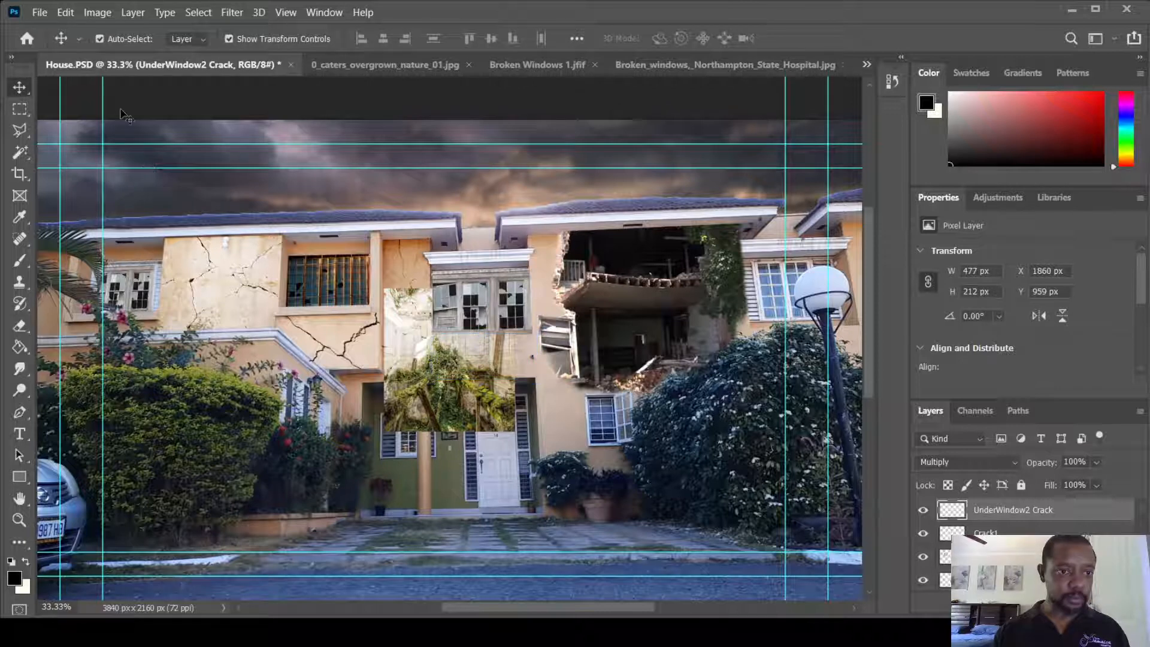
pyautogui.click(414, 373)
pyautogui.hotkey('ctrl', 't')
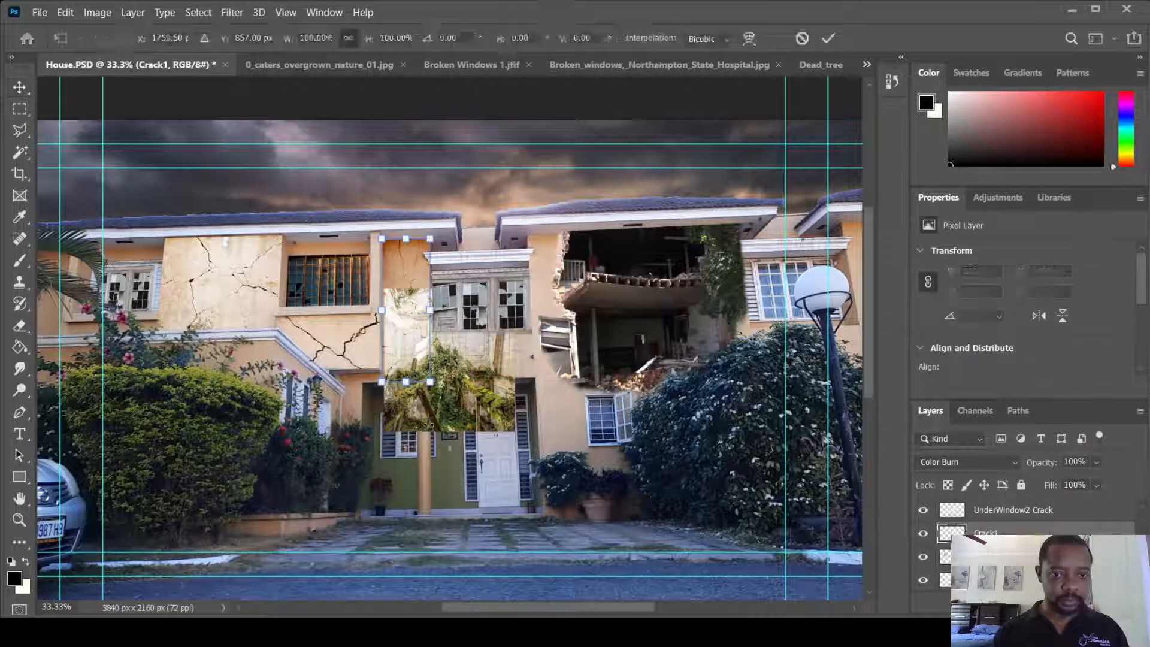
pyautogui.press('Return')
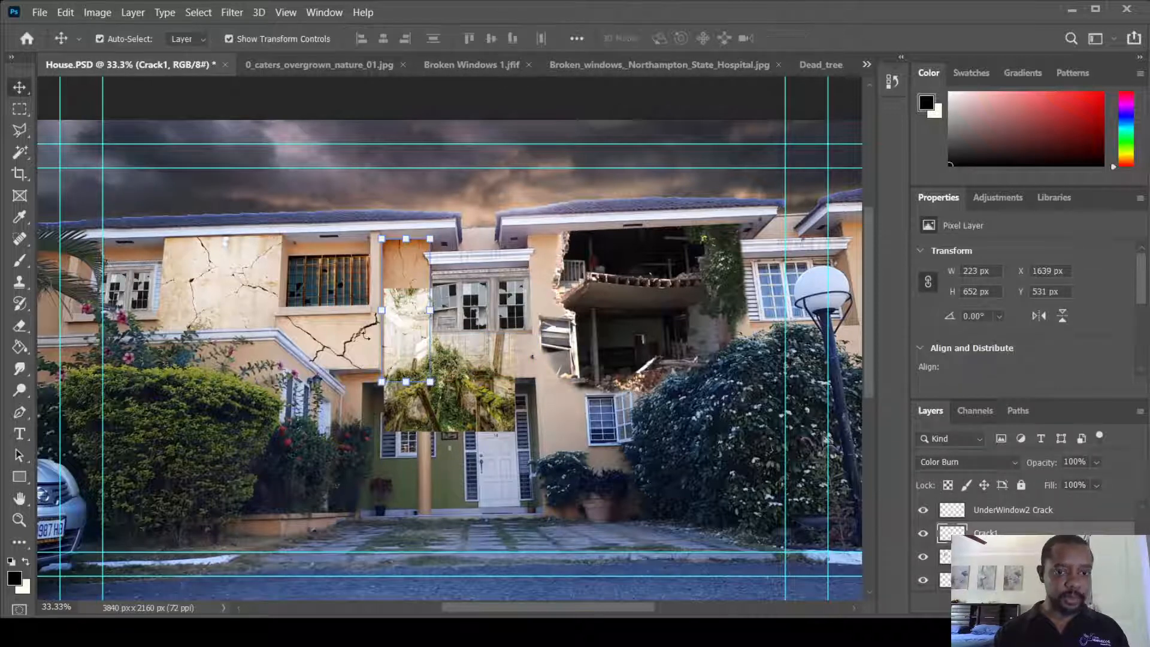
# Move the overgrown patch up over the cracked wall around the broken upper window and soften its pillar-side edge with a size 94 eraser
pyautogui.click(450, 427)
pyautogui.moveTo(447, 422); pyautogui.dragTo(446, 374)
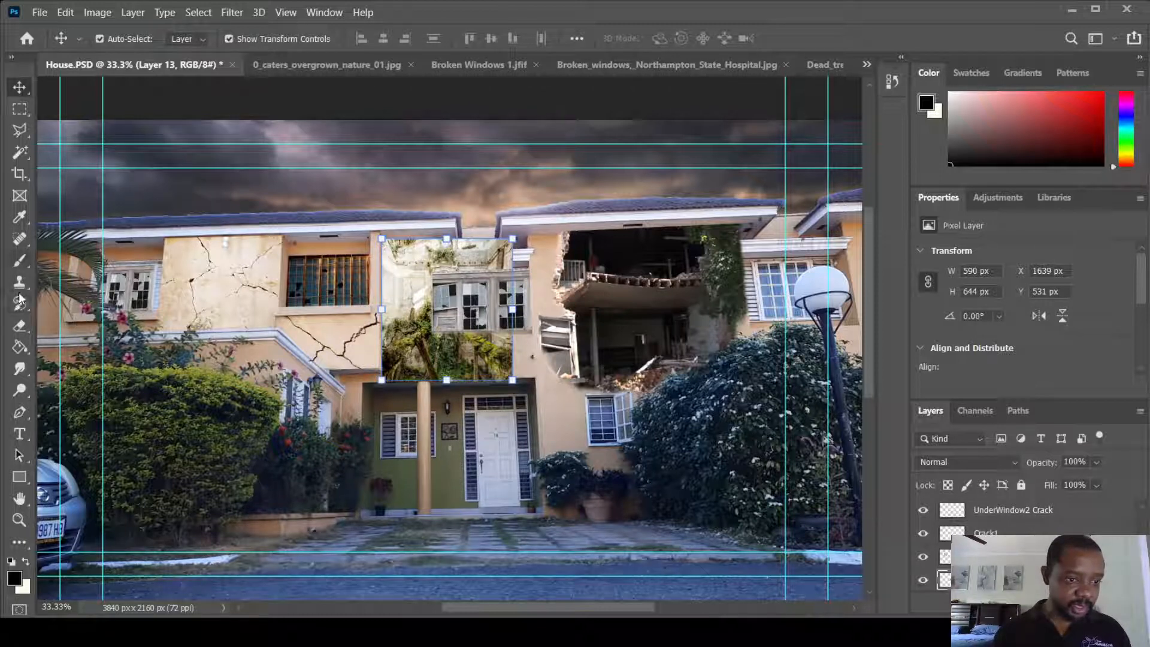
pyautogui.click(19, 326)
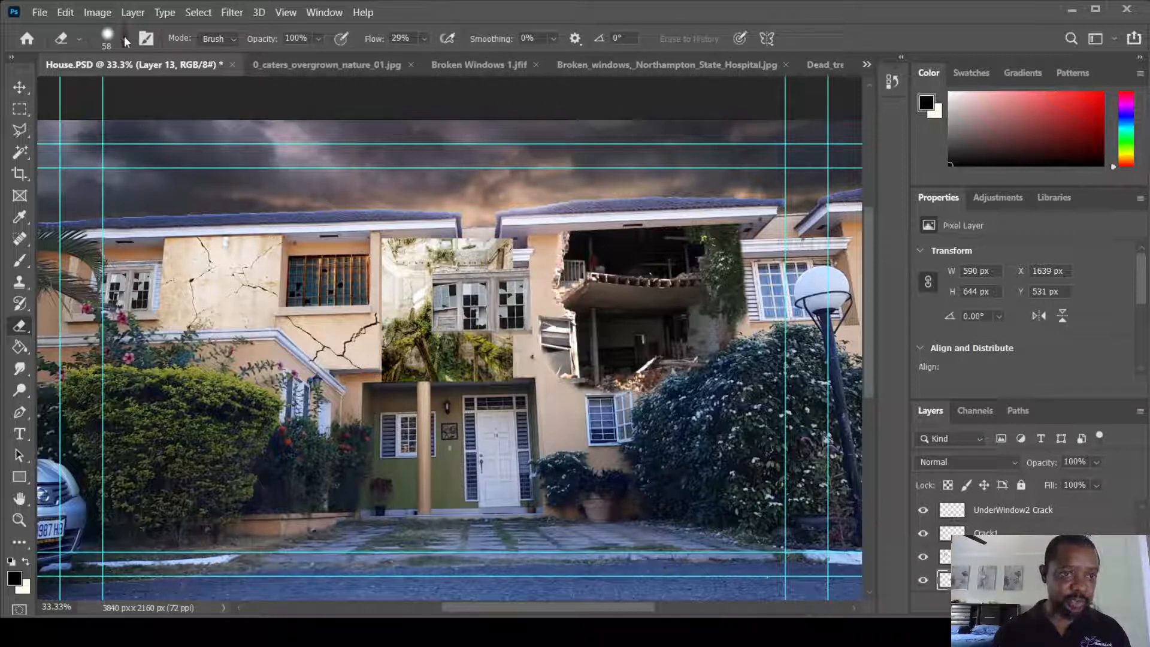
pyautogui.moveTo(144, 92); pyautogui.dragTo(157, 102)
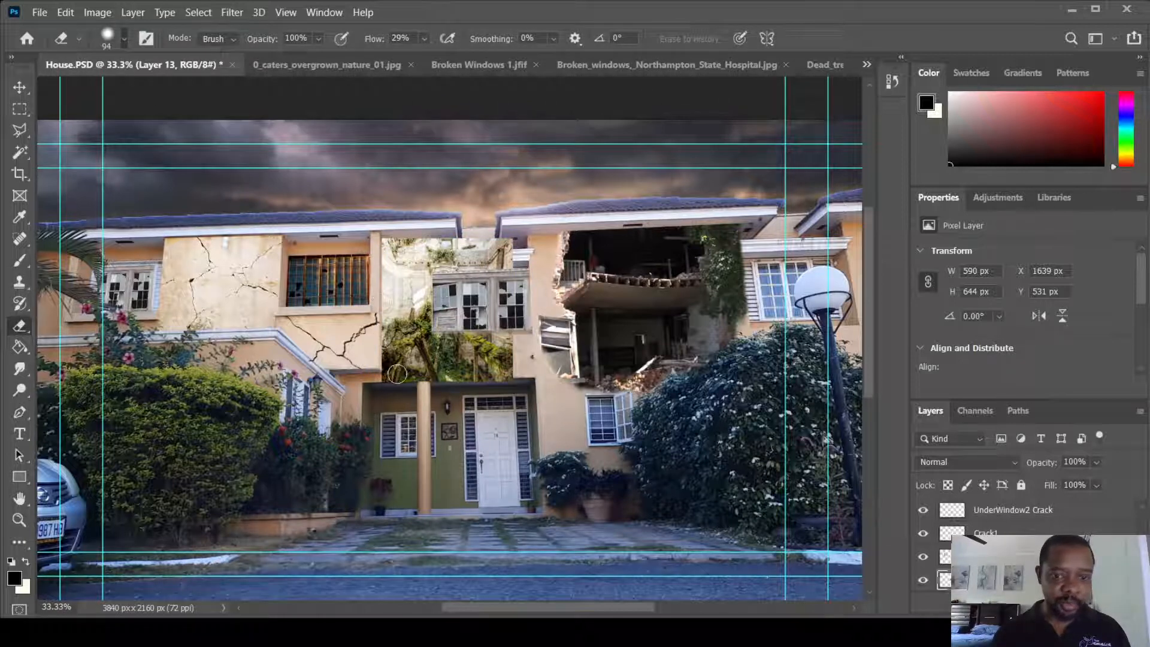
pyautogui.click(375, 377)
pyautogui.moveTo(376, 378); pyautogui.dragTo(378, 248)
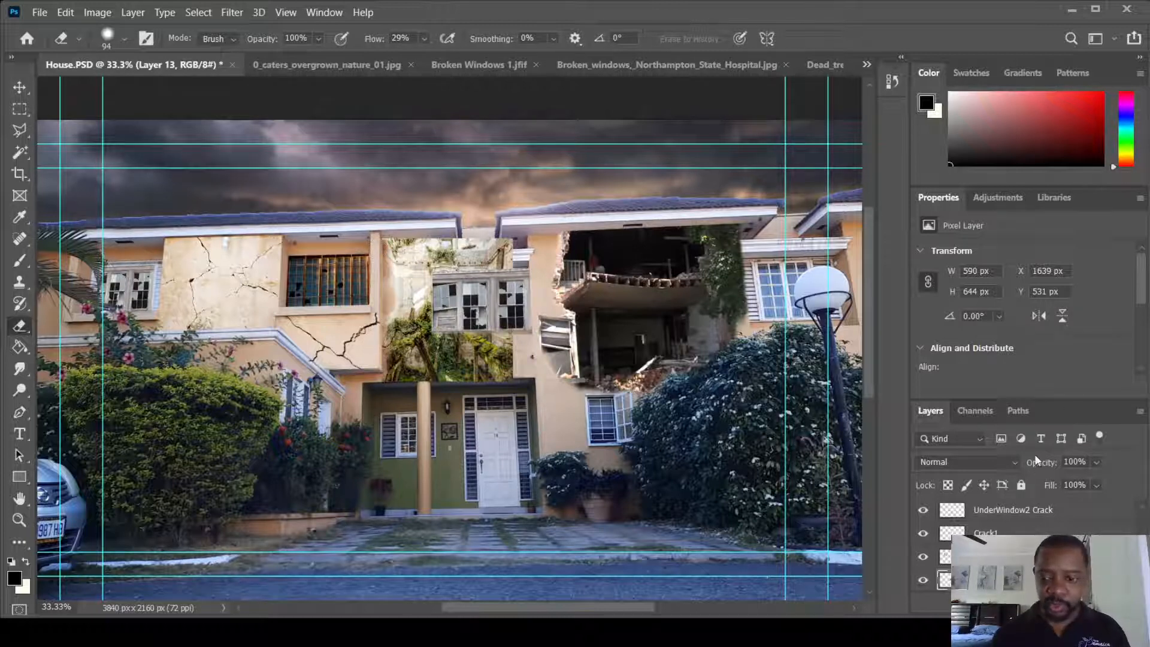
# Set the overgrown patch layer's blending mode to Darken and rename the layer Moss
pyautogui.press('space')
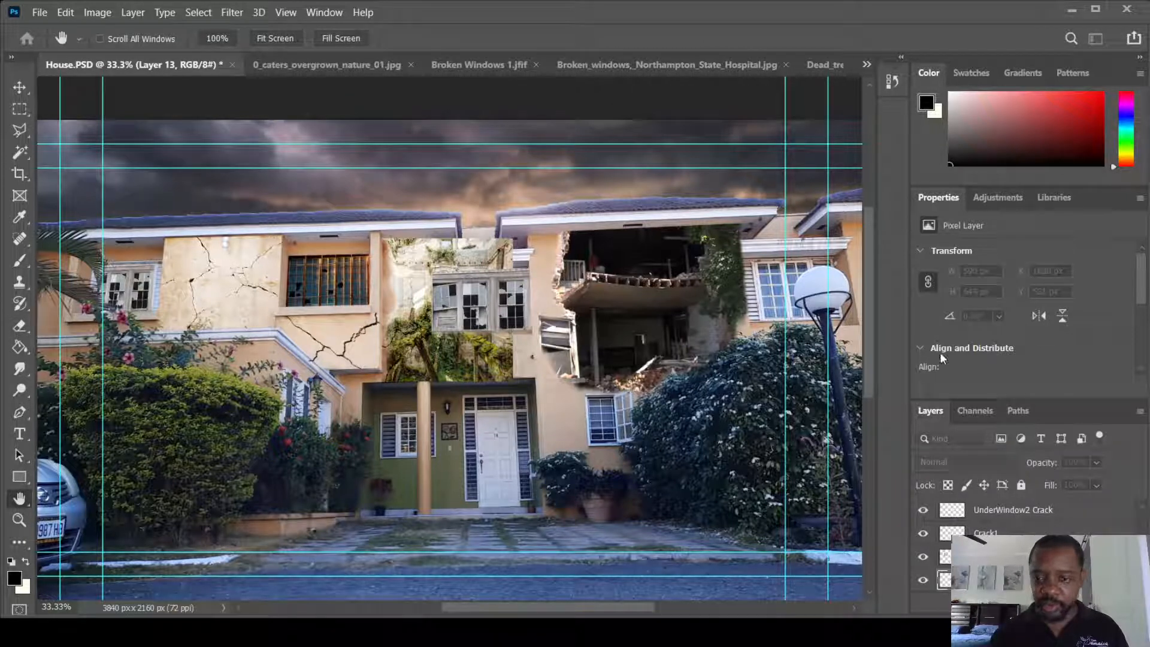
pyautogui.hotkey('shift', 'alt', 'k')
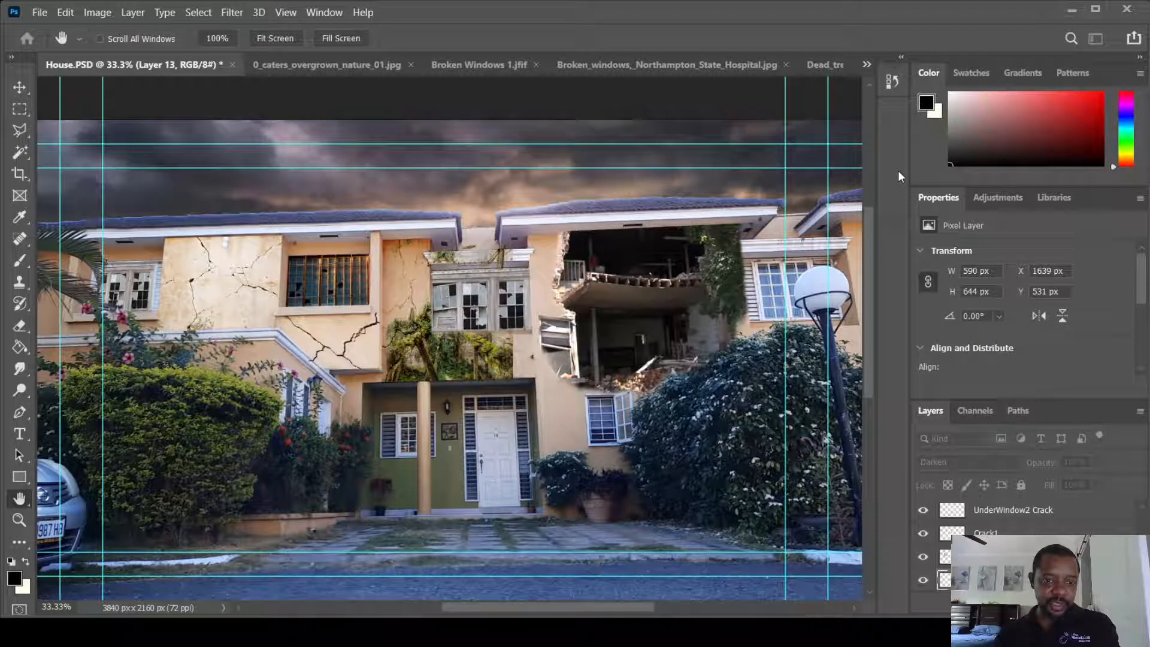
pyautogui.press('e')
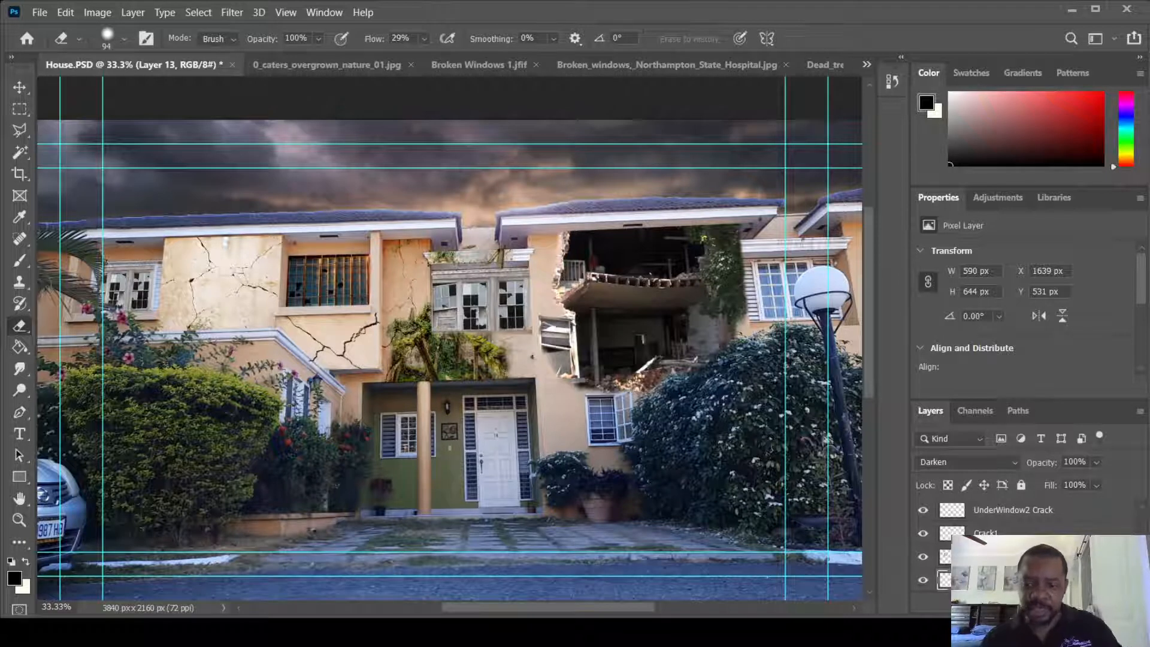
pyautogui.write('Moss')
pyautogui.press('Return')
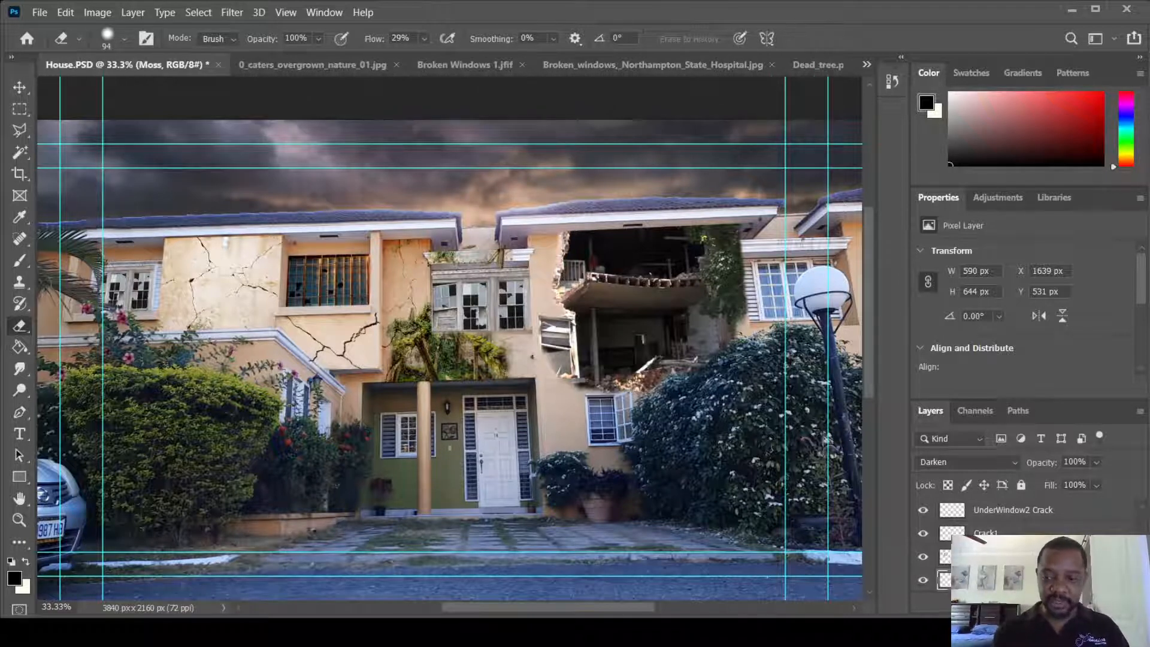
# Reduce the Moss layer's opacity to 93%
pyautogui.press('h')
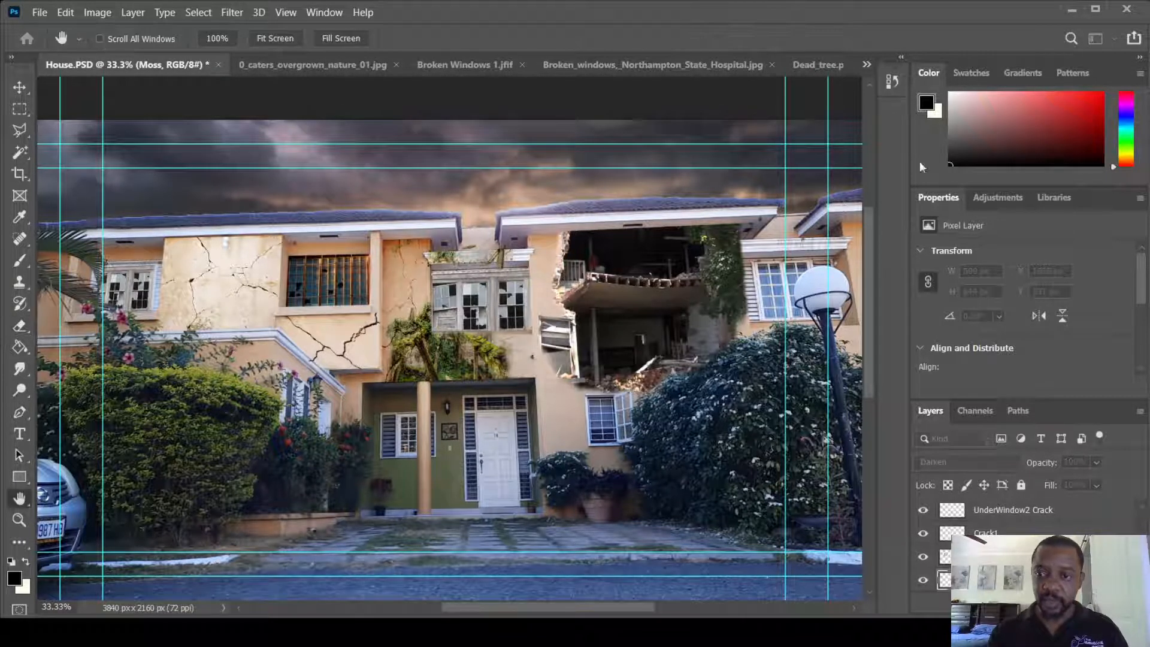
pyautogui.moveTo(957, 138)
pyautogui.mouseDown()
pyautogui.moveTo(930, 138)
pyautogui.moveTo(960, 148)
pyautogui.mouseUp()
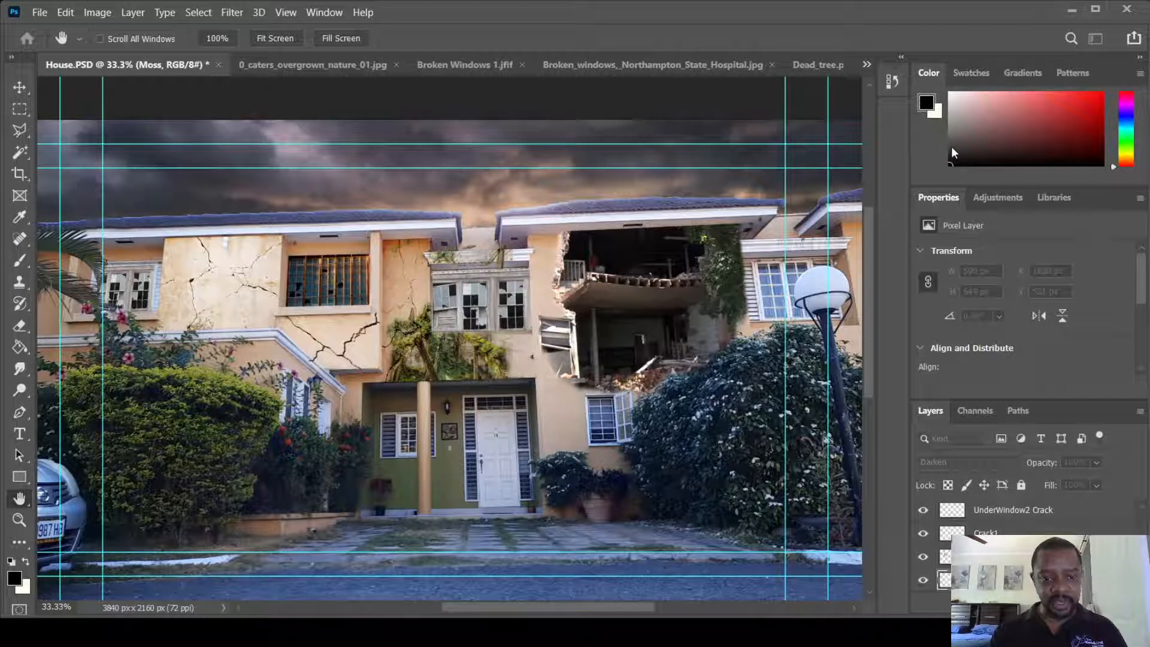
pyautogui.press('Return')
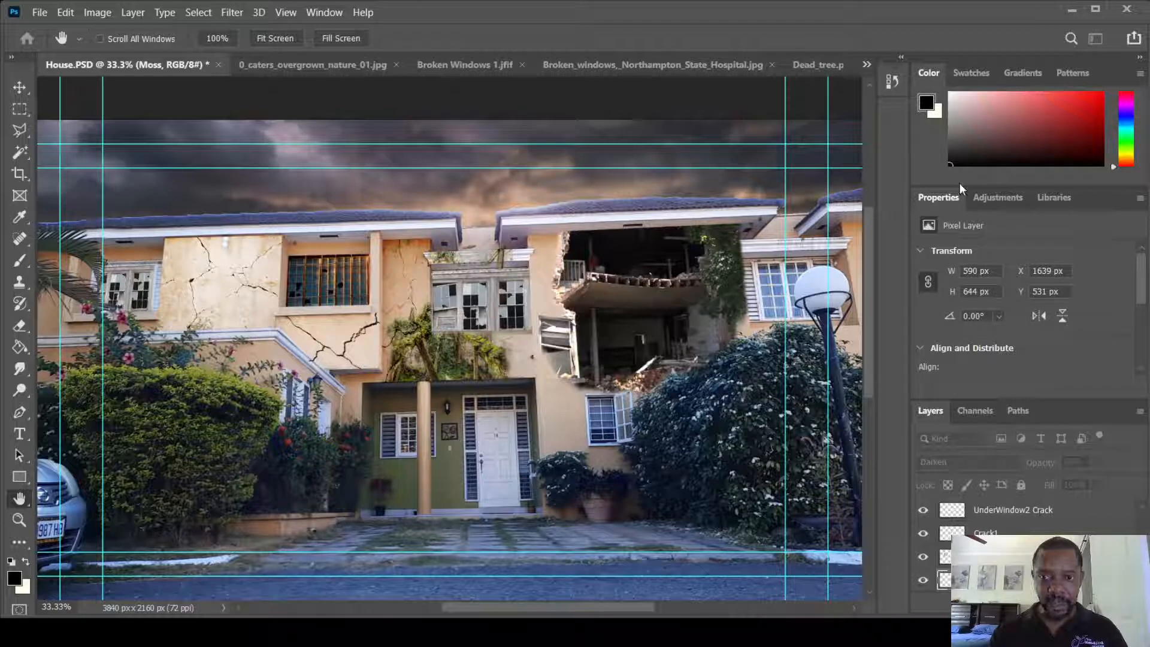
pyautogui.moveTo(960, 183)
pyautogui.mouseDown()
pyautogui.moveTo(937, 186)
pyautogui.moveTo(954, 189)
pyautogui.mouseUp()
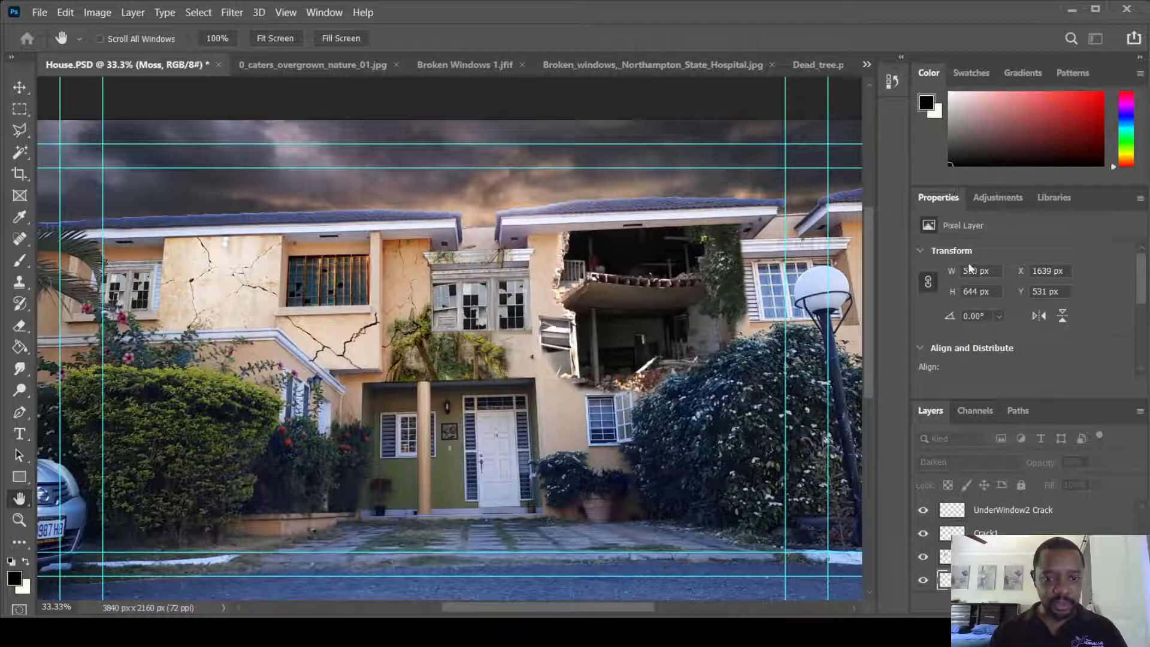
pyautogui.moveTo(968, 346); pyautogui.dragTo(1042, 350)
pyautogui.moveTo(808, 349); pyautogui.dragTo(771, 361)
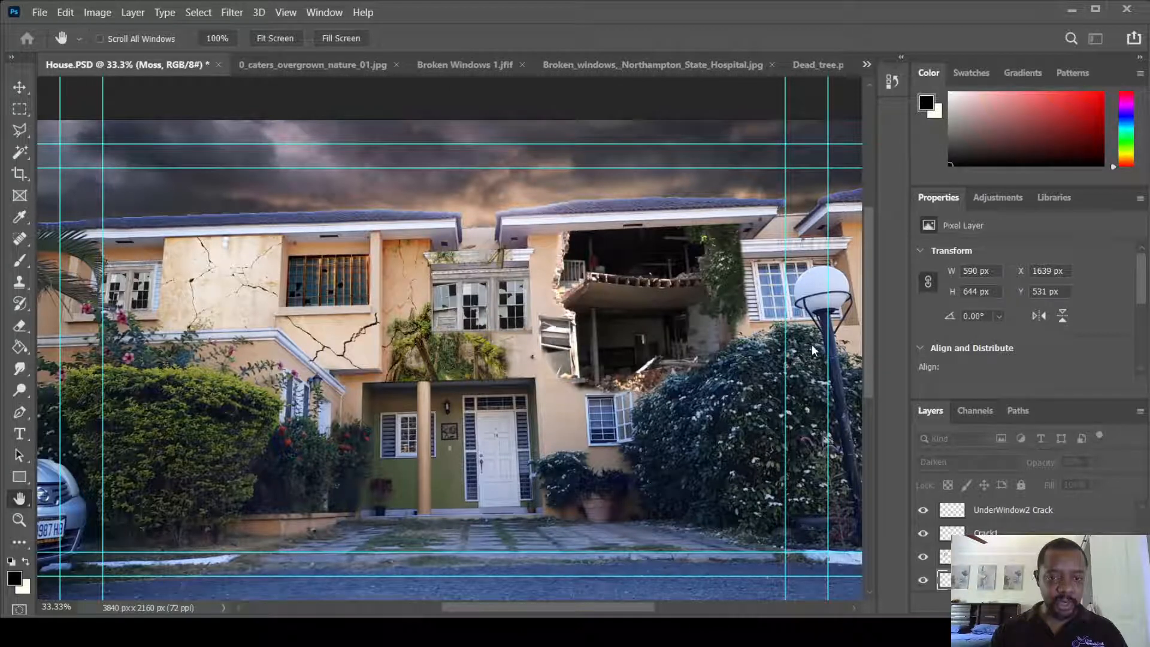
# Copy the entire Vines2.png image and paste it into House.PSD as a new layer
pyautogui.press('e')
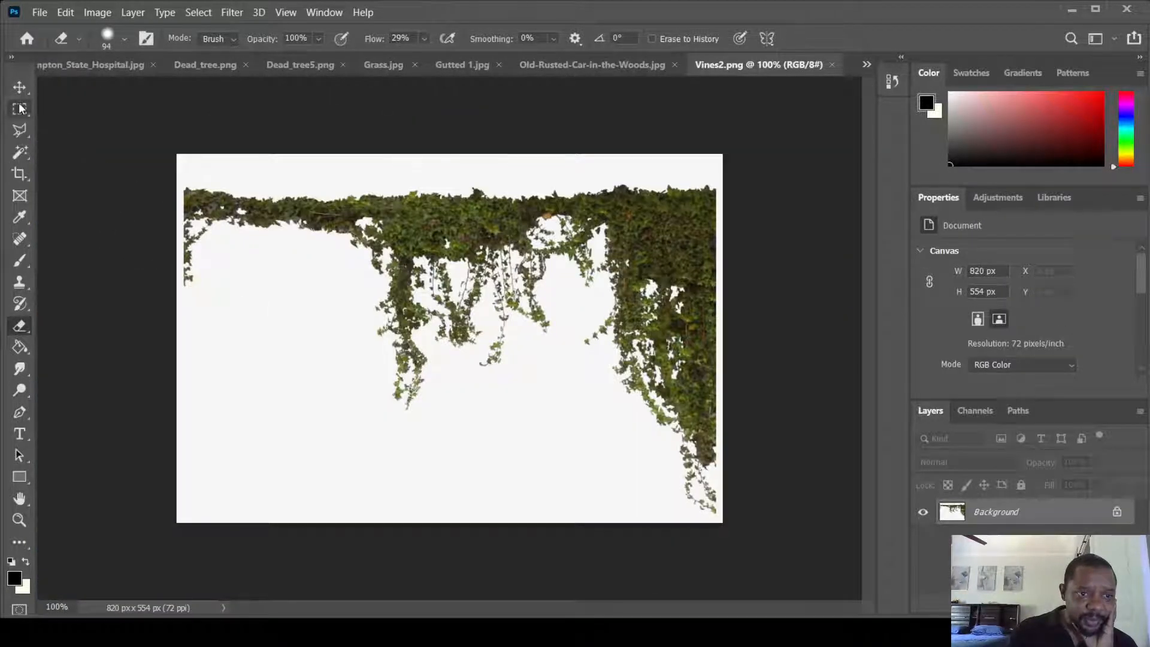
pyautogui.click(20, 109)
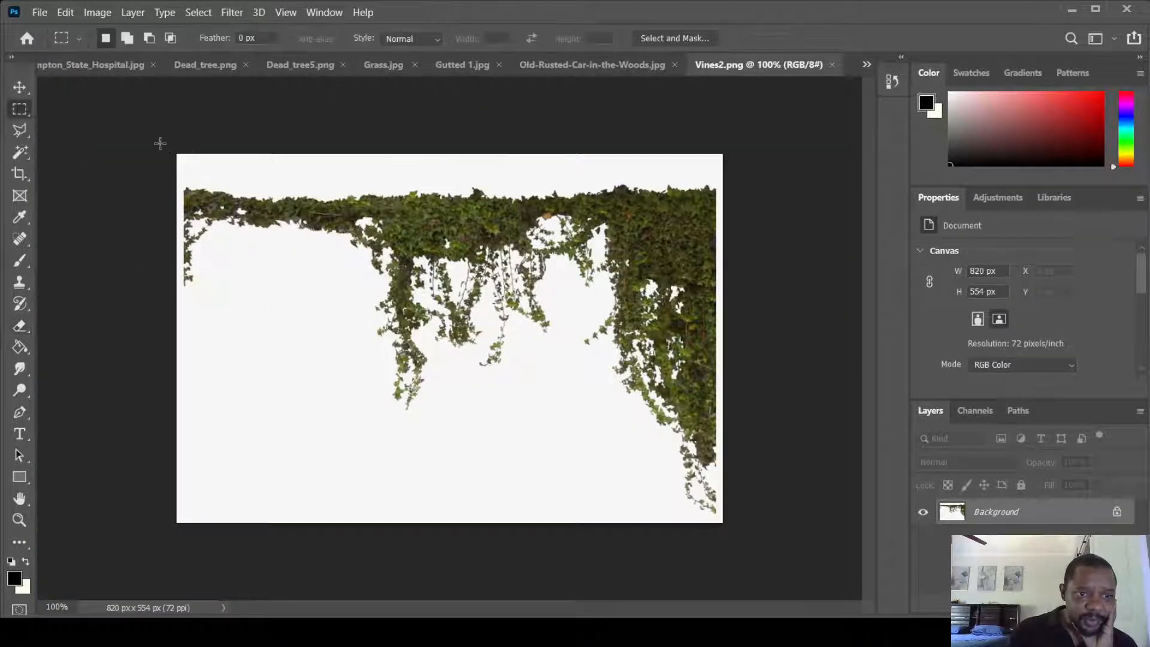
pyautogui.moveTo(160, 142); pyautogui.dragTo(771, 555)
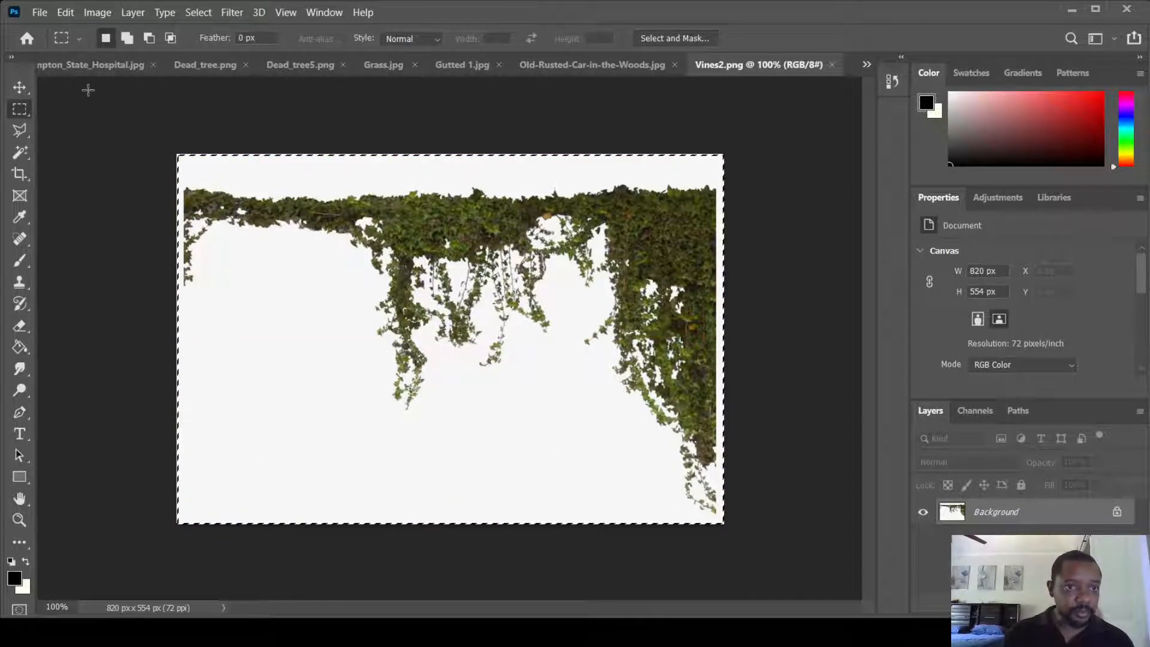
pyautogui.click(927, 73)
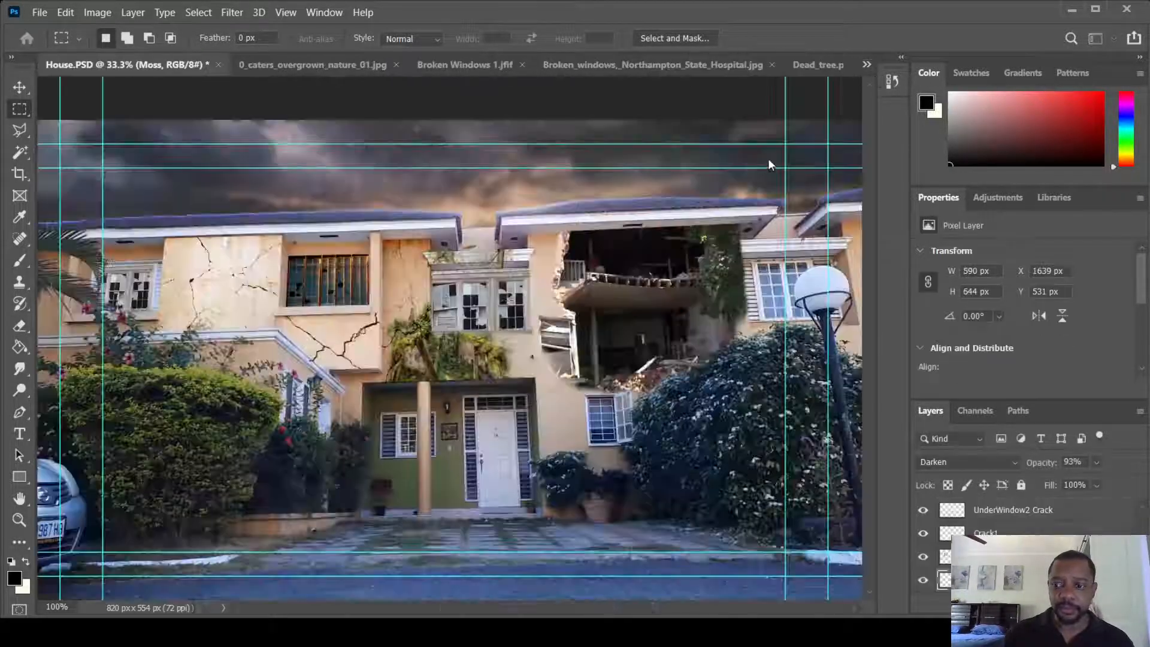
pyautogui.hotkey('ctrl', 'v')
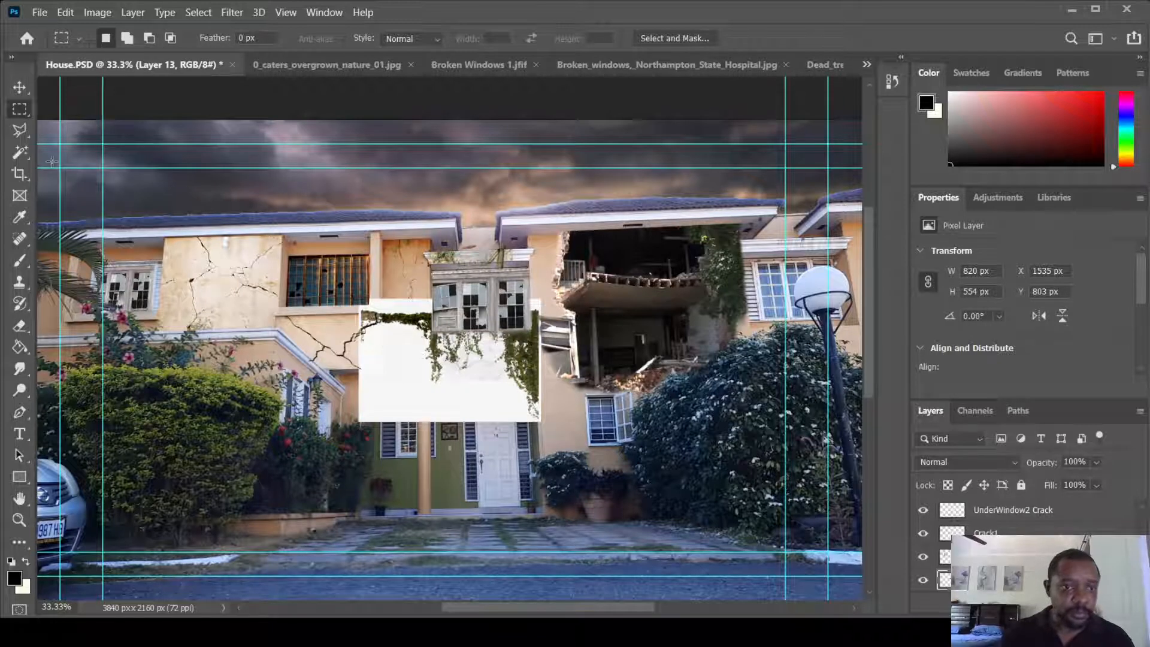
# Compare blending modes on the pasted vines layer and set it to Darken so the white background drops out
pyautogui.press('space')
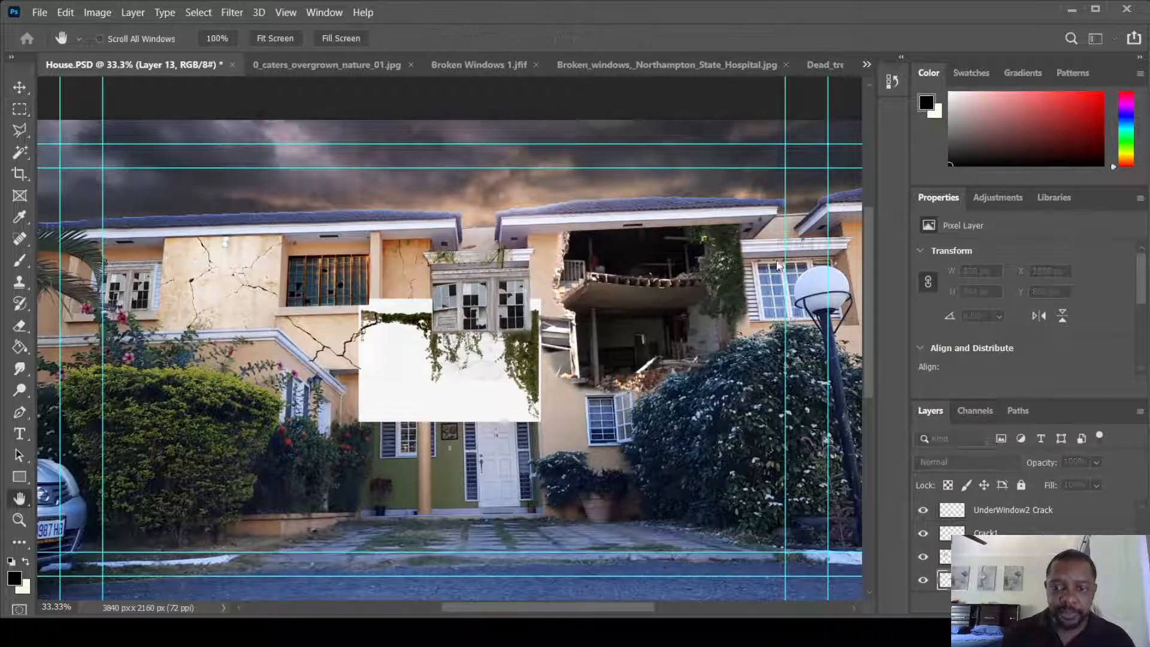
pyautogui.hotkey('shift', 'alt', 'k')
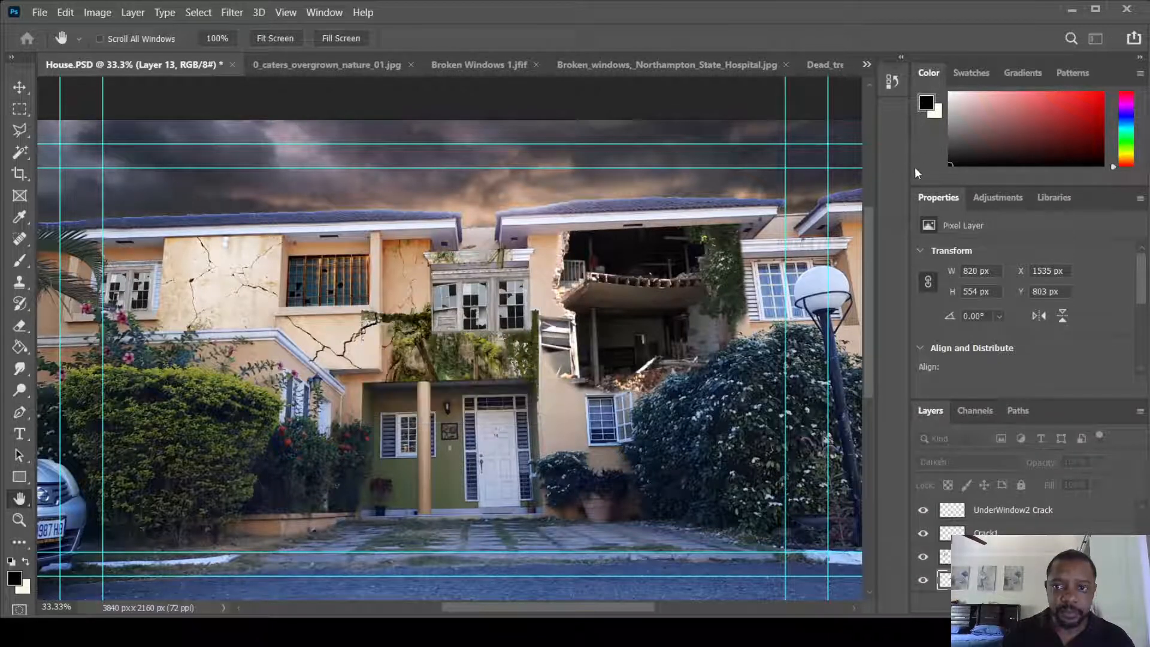
pyautogui.hotkey('shift', 'alt', 'i')
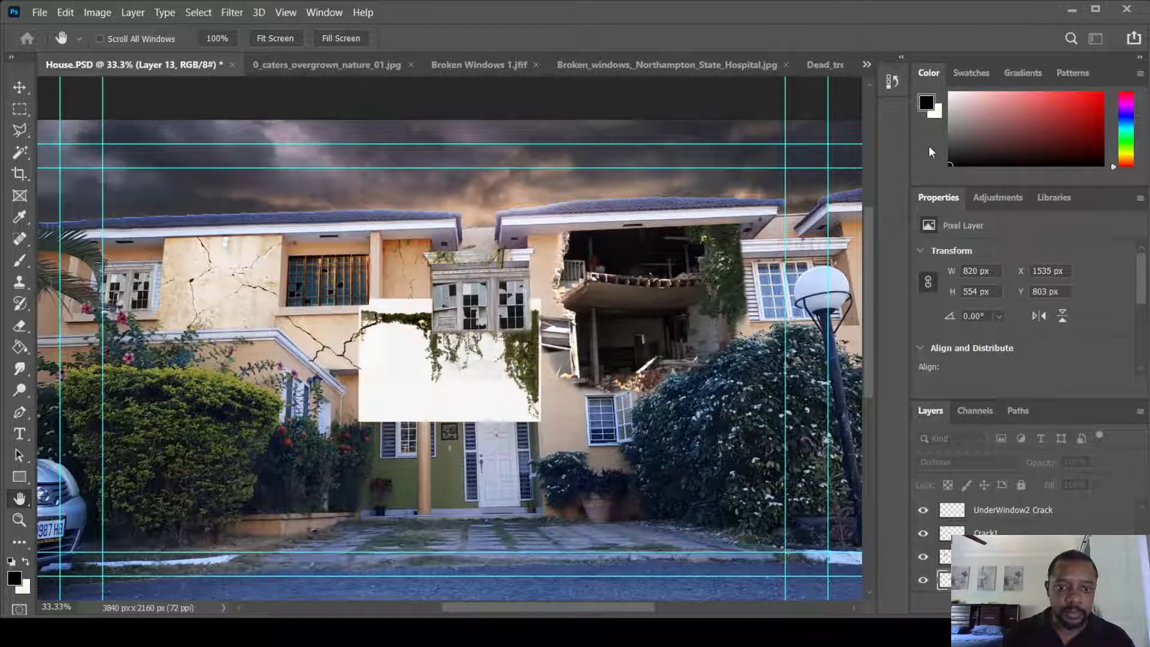
pyautogui.hotkey('shift', 'alt', 'k')
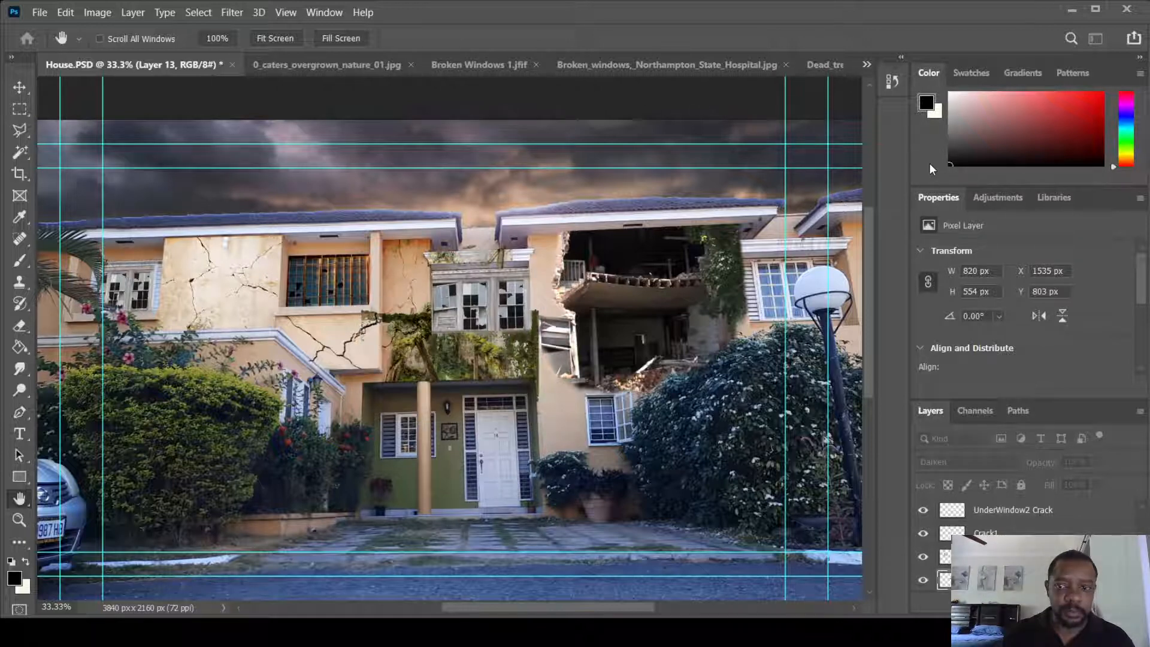
pyautogui.hotkey('shift', 'alt', 'm')
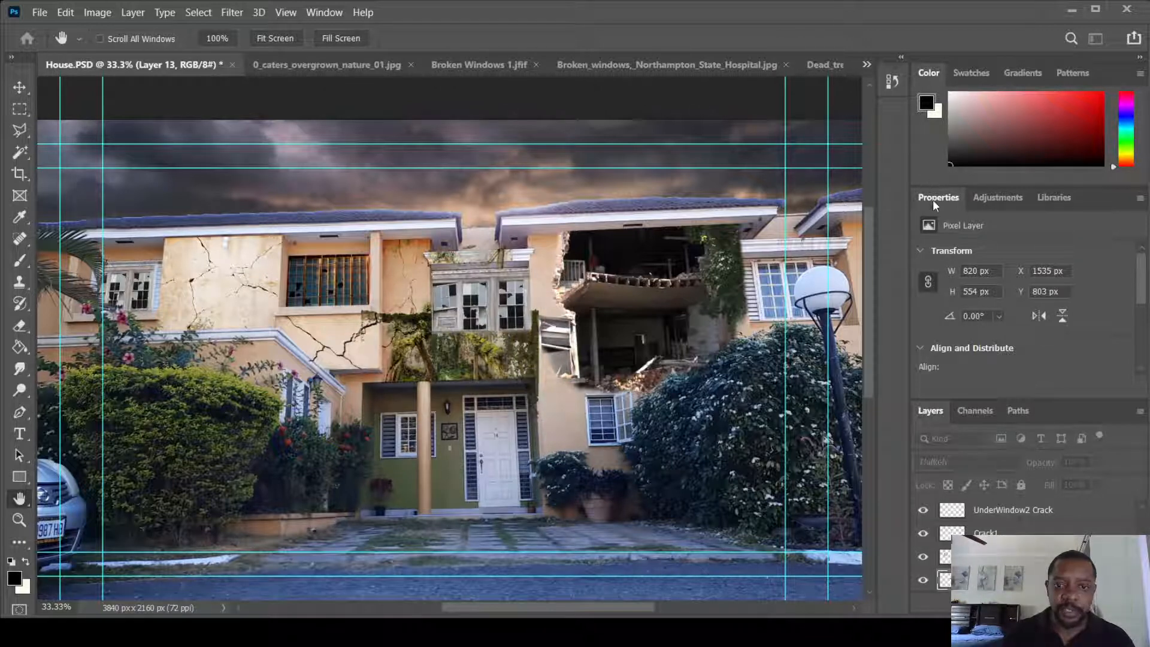
pyautogui.hotkey('shift', 'alt', 'k')
pyautogui.click(1134, 87)
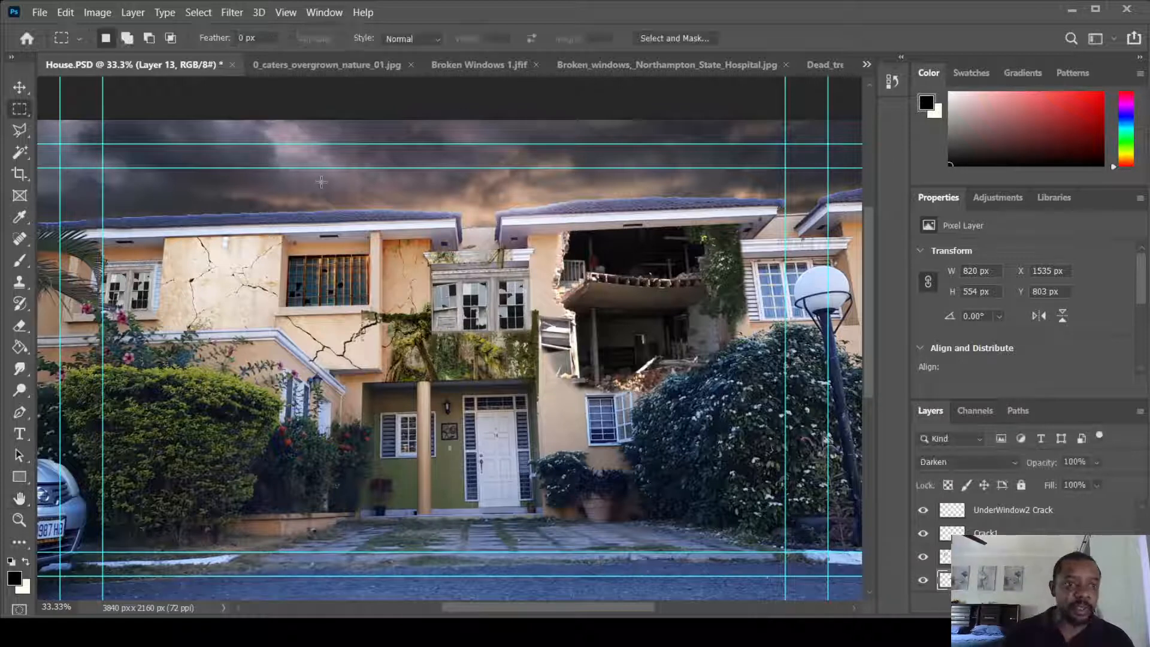
# Shift the vines layer slightly left with the Move tool to about X 1532 px
pyautogui.click(21, 88)
pyautogui.click(397, 371)
pyautogui.moveTo(398, 371); pyautogui.dragTo(325, 358)
pyautogui.keyDown('ctrl'); pyautogui.click(478, 365); pyautogui.keyUp('ctrl')
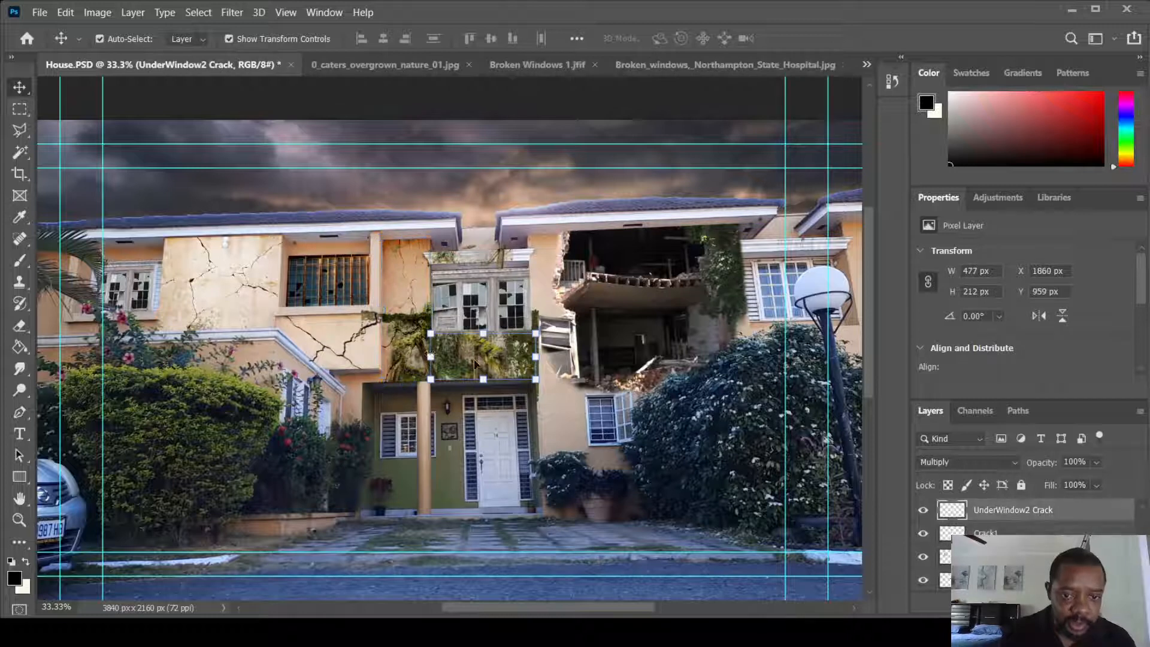
pyautogui.hotkey('ctrl', 't')
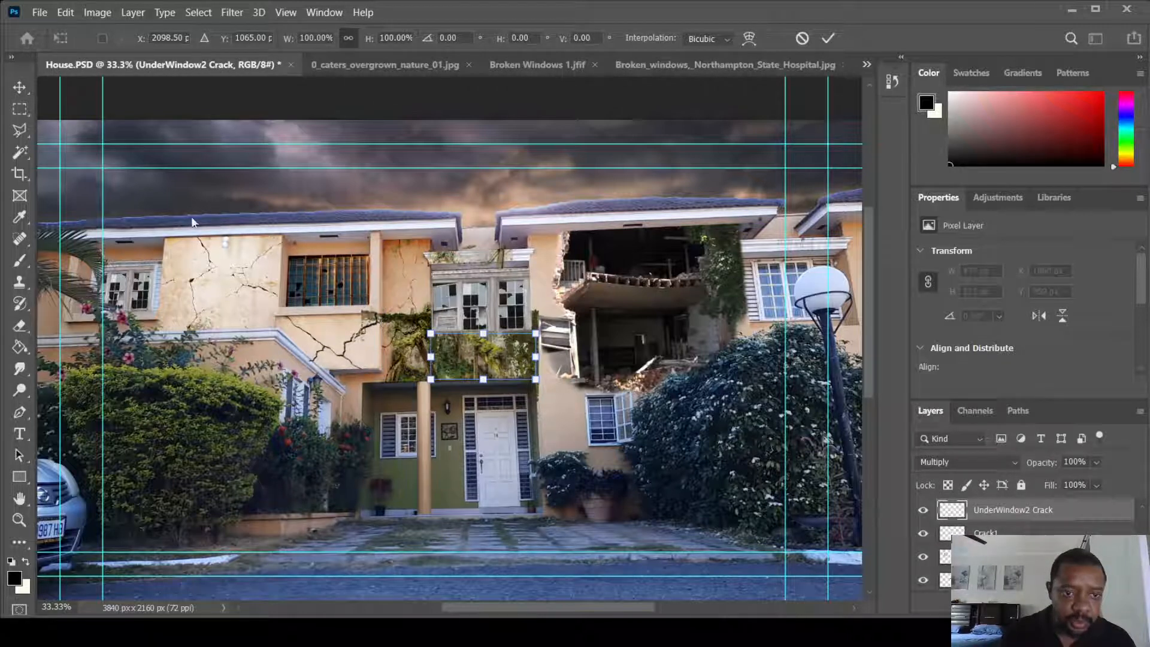
pyautogui.press('Return')
pyautogui.click(371, 320)
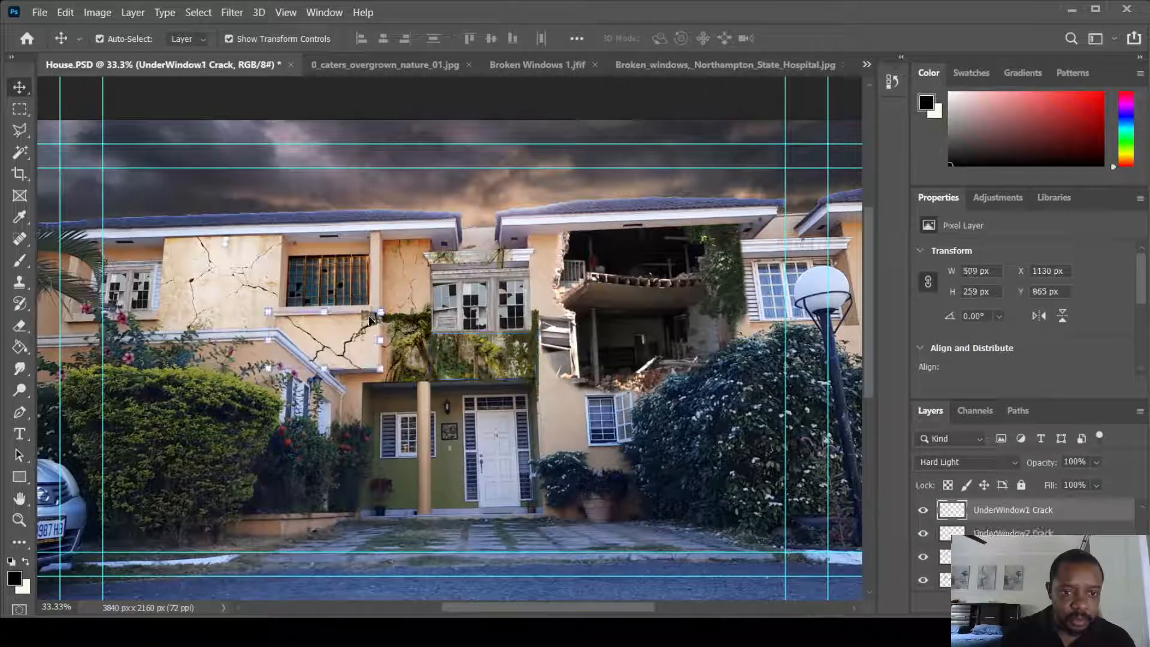
pyautogui.hotkey('ctrl', 't')
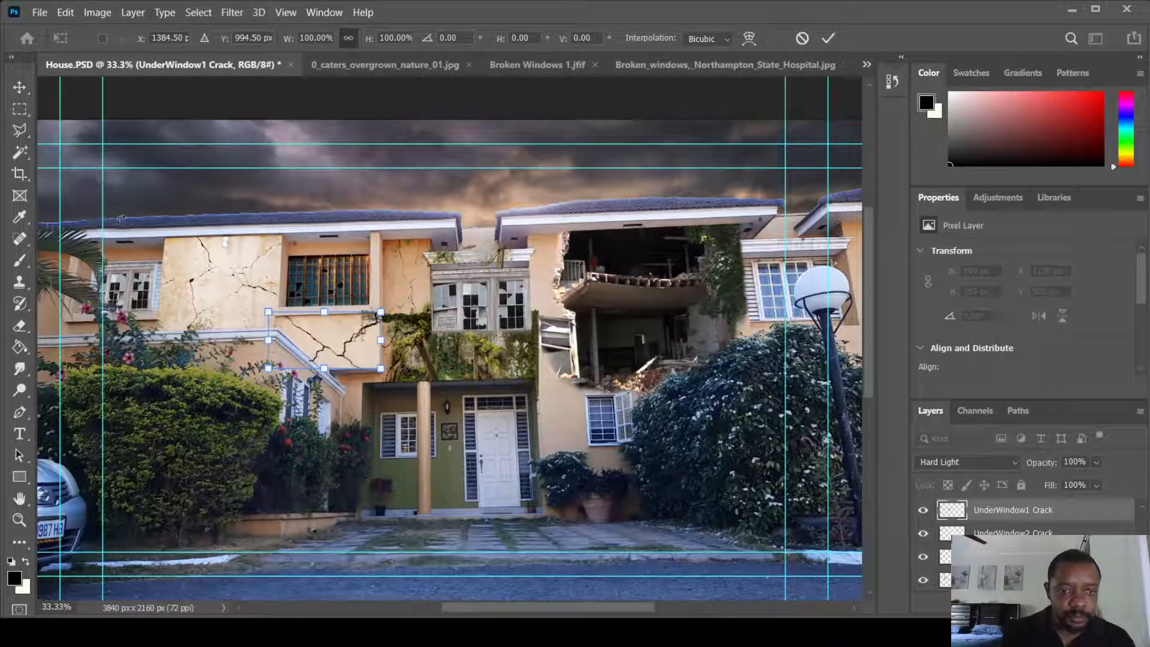
pyautogui.press('Return')
pyautogui.click(404, 370)
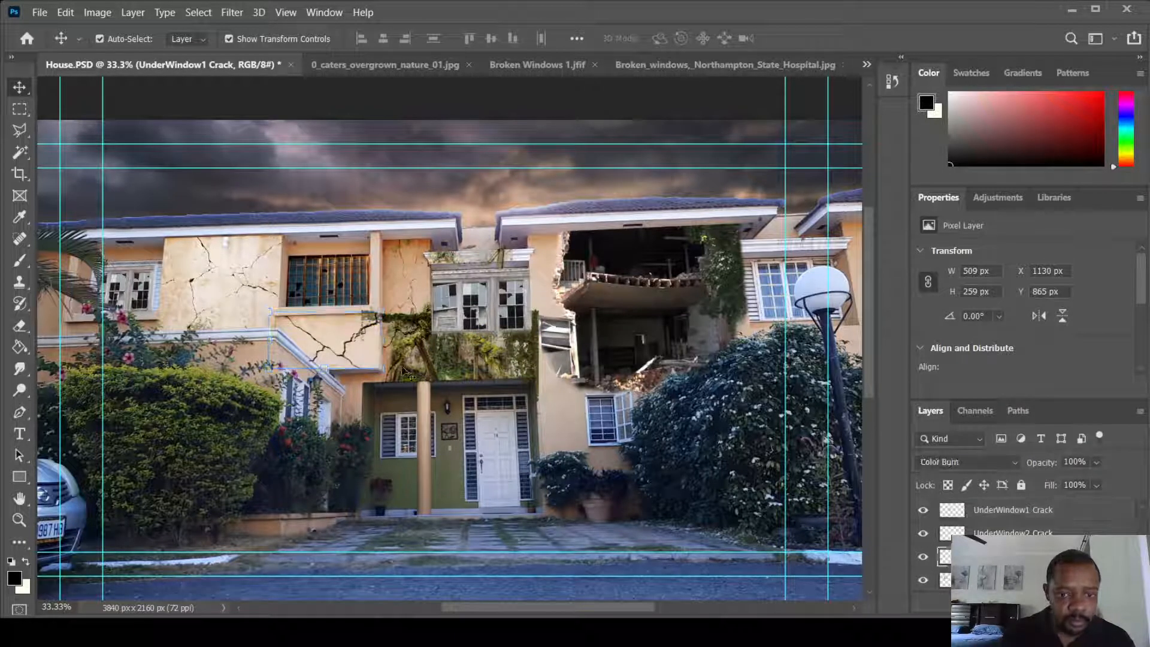
pyautogui.click(498, 385)
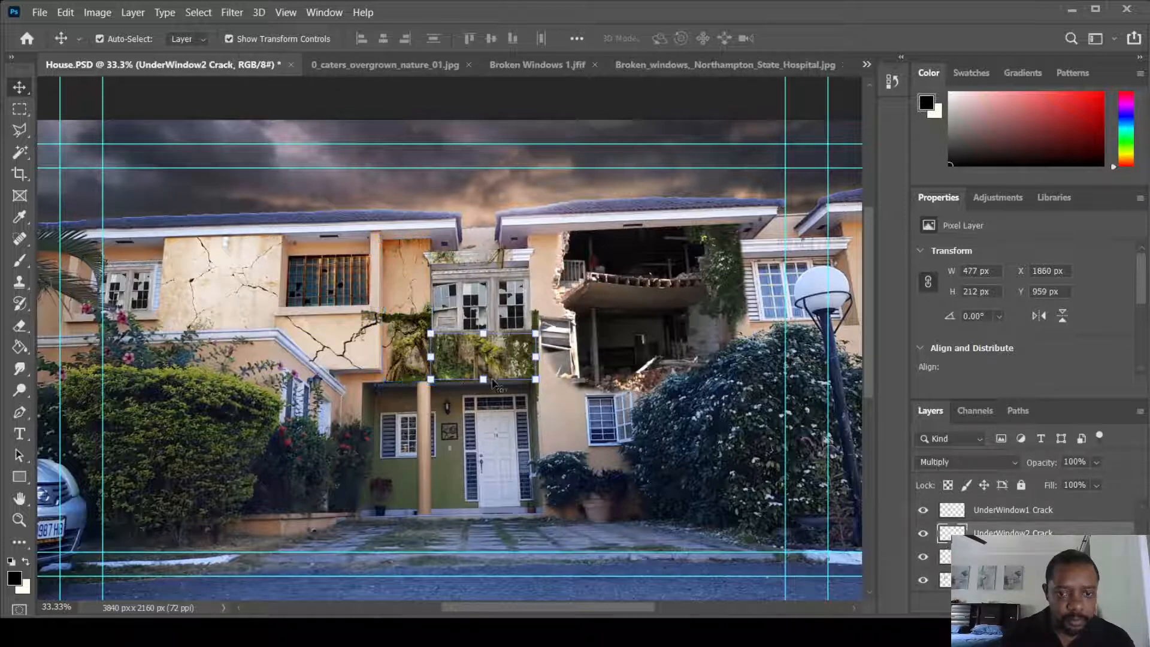
pyautogui.click(545, 312)
pyautogui.click(537, 321)
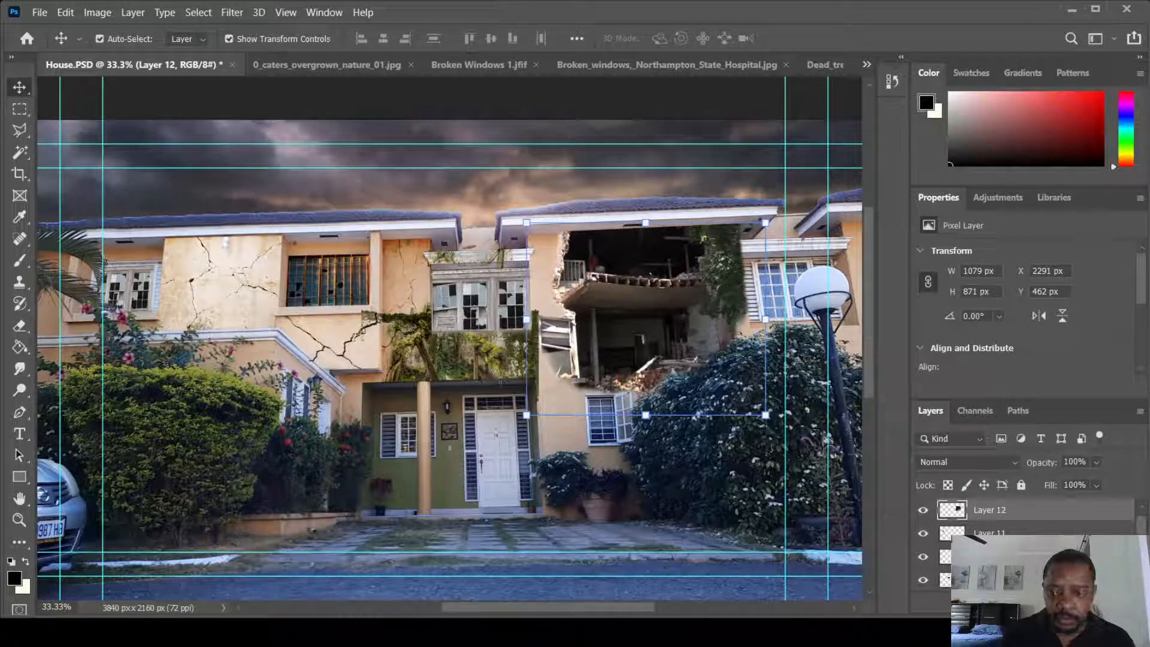
pyautogui.scroll(5, 1145, 530)
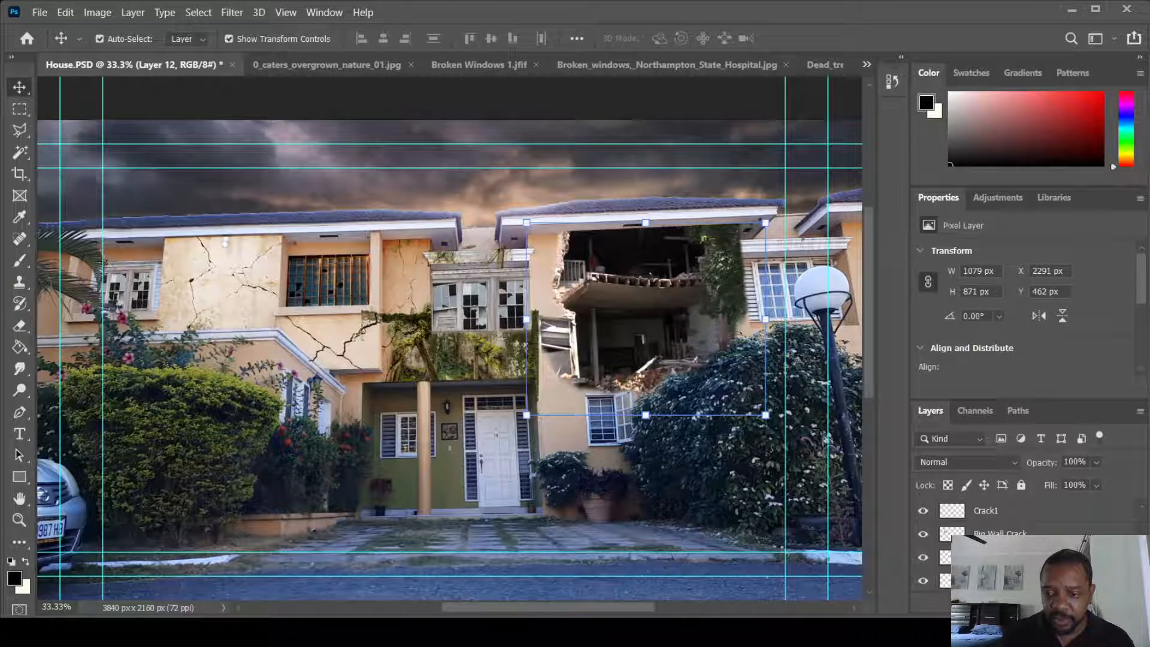
pyautogui.click(1007, 557)
pyautogui.click(454, 379)
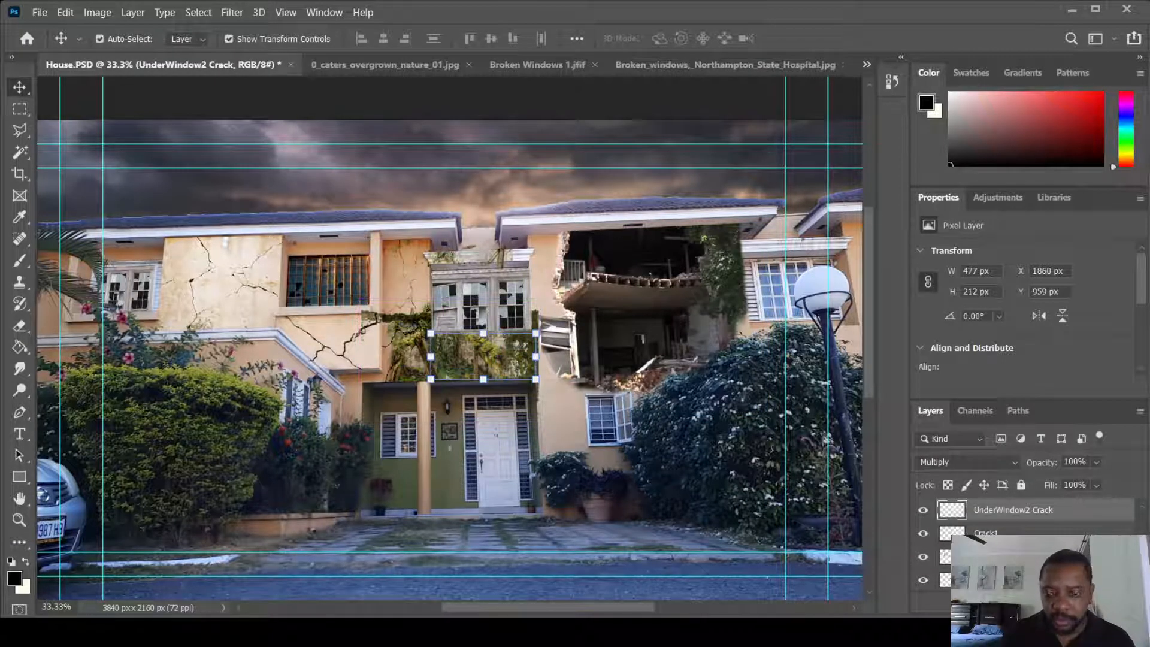
# Reselect the vines layer and move it up and left over the barred window, to about X 819 px, Y 458 px
pyautogui.click(1019, 580)
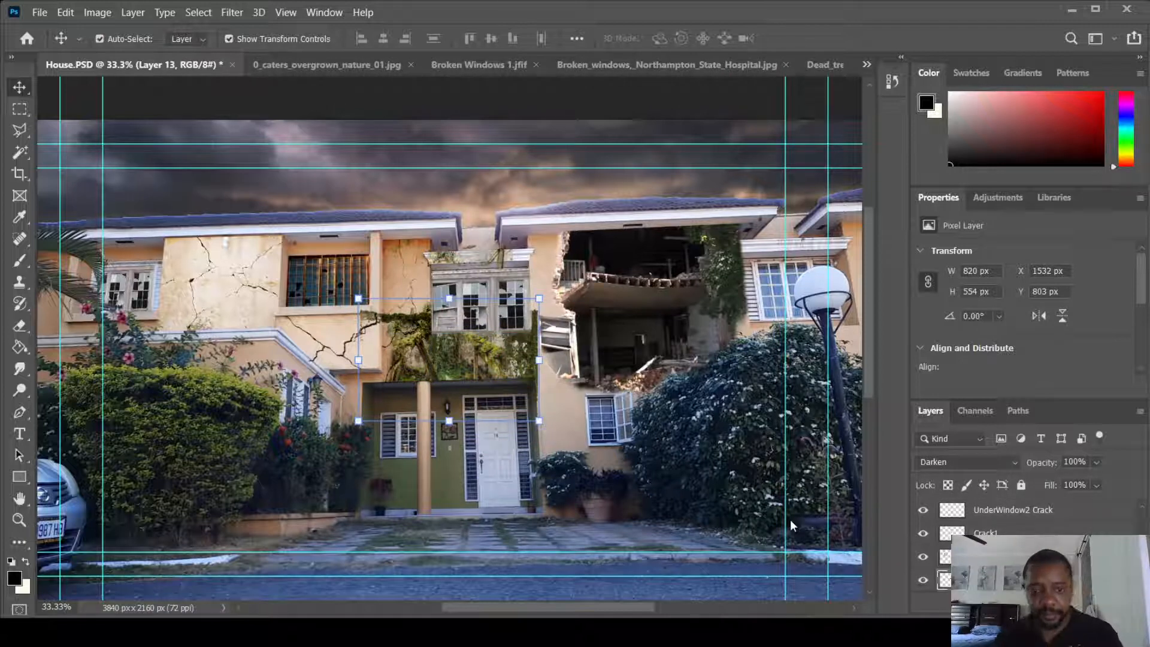
pyautogui.hotkey('shift', 'Left')
pyautogui.hotkey('shift', 'Left')
pyautogui.hotkey('shift', 'Left')
pyautogui.hotkey('shift', 'Left')
pyautogui.hotkey('shift', 'Left')
pyautogui.hotkey('shift', 'Left')
pyautogui.hotkey('shift', 'Left')
pyautogui.hotkey('shift', 'Left')
pyautogui.hotkey('shift', 'Left')
pyautogui.hotkey('shift', 'Left')
pyautogui.hotkey('shift', 'Left')
pyautogui.hotkey('shift', 'Left')
pyautogui.hotkey('shift', 'Left')
pyautogui.hotkey('shift', 'Left')
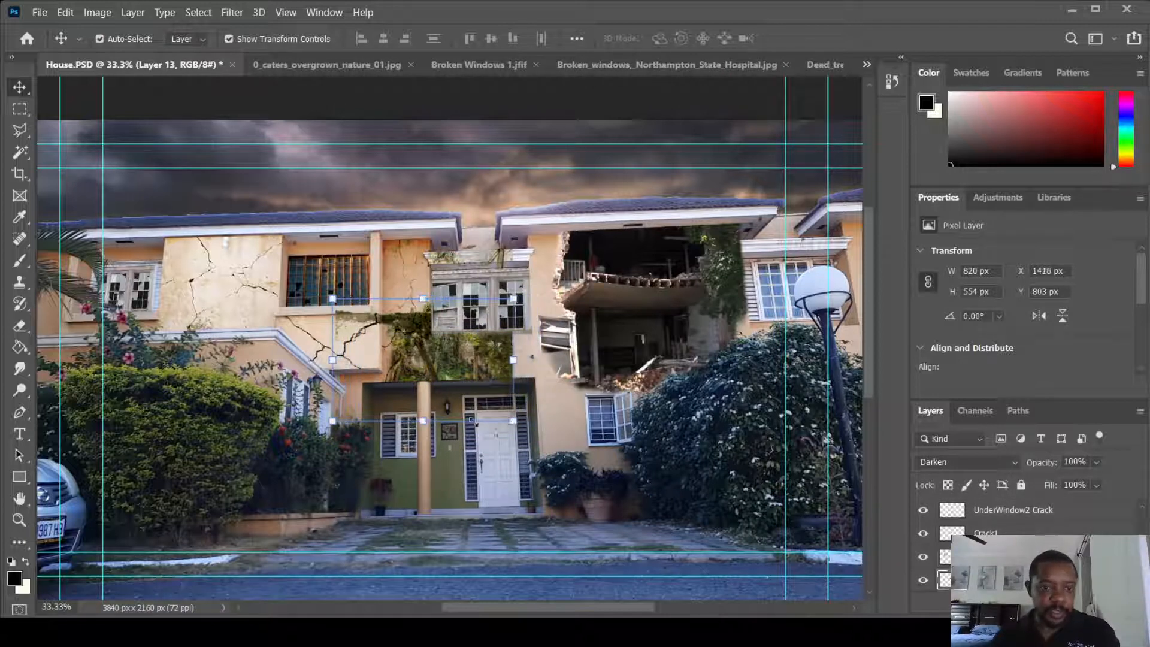
pyautogui.moveTo(333, 421); pyautogui.dragTo(242, 342)
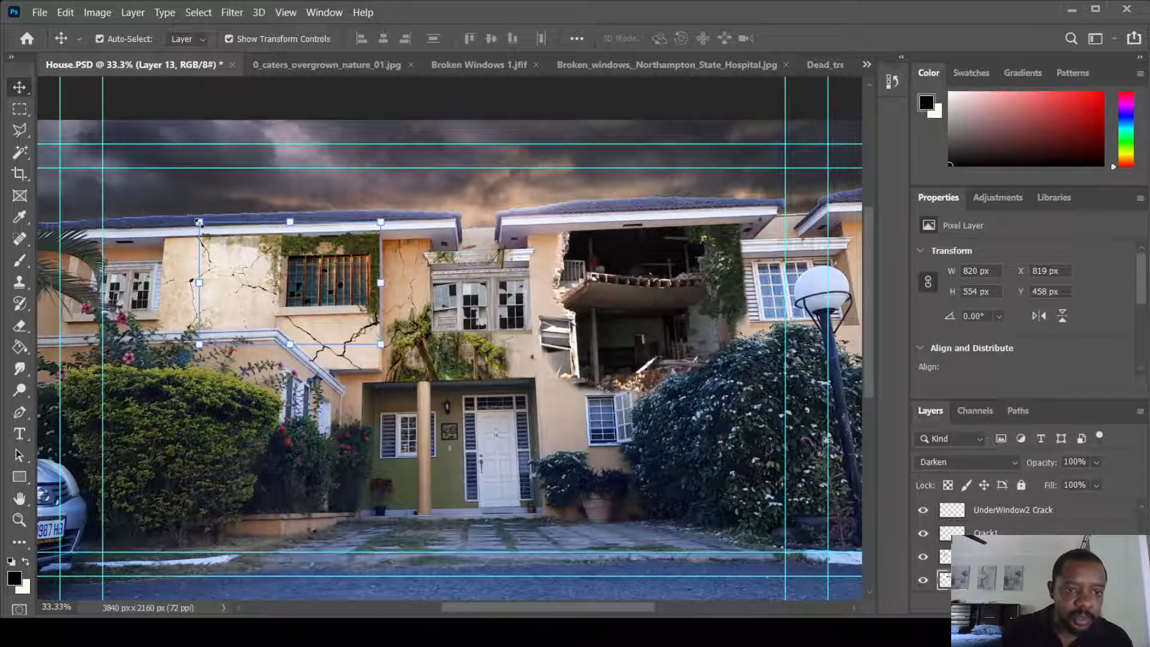
# Scale the vines layer down to about 405 × 274 px and fit it over the barred window at about X 1191 px, Y 507 px
pyautogui.moveTo(199, 222); pyautogui.dragTo(283, 278)
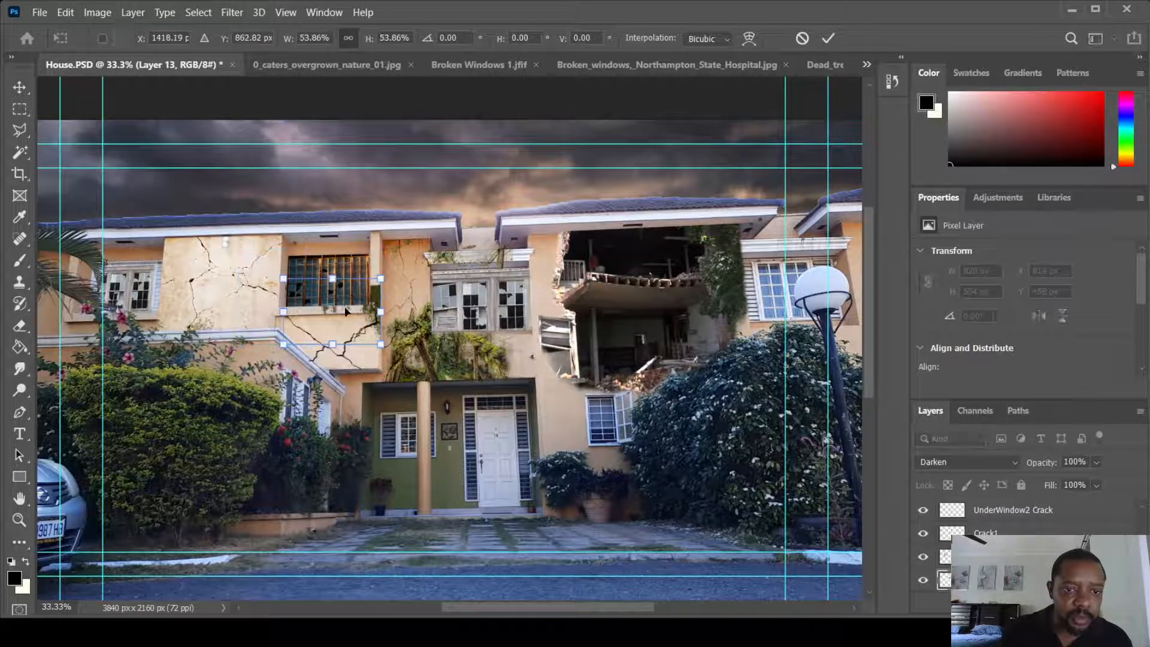
pyautogui.moveTo(346, 311); pyautogui.dragTo(353, 253)
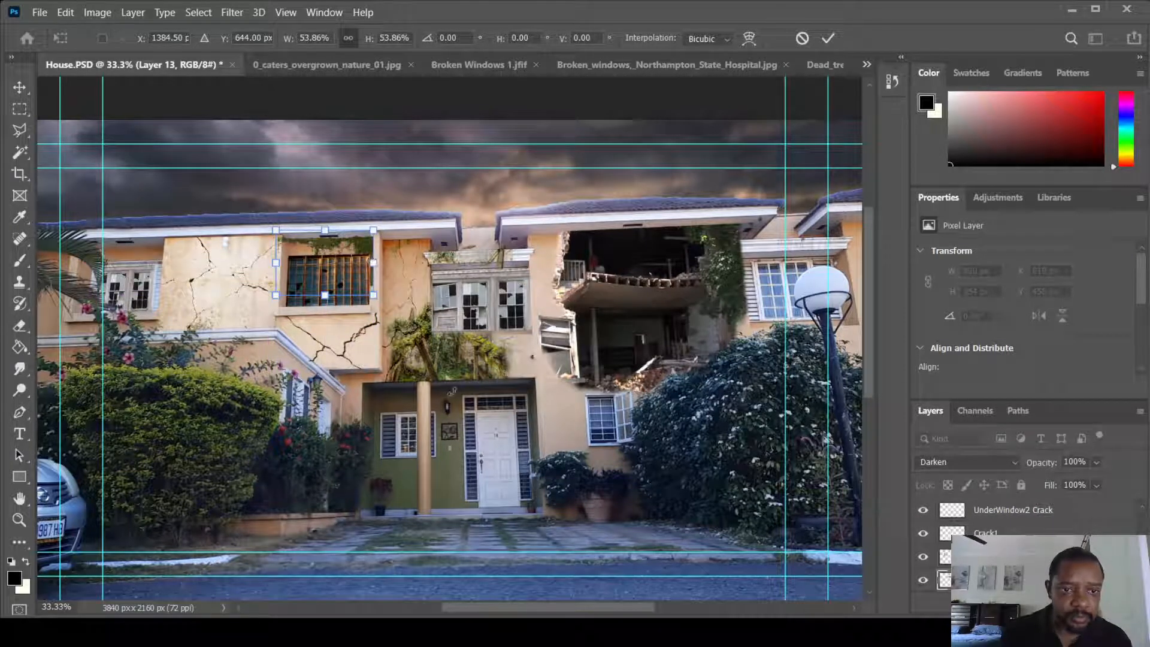
pyautogui.press('Left')
pyautogui.press('Left')
pyautogui.press('Left')
pyautogui.press('Left')
pyautogui.press('Left')
pyautogui.press('Left')
pyautogui.press('Left')
pyautogui.press('Left')
pyautogui.press('Left')
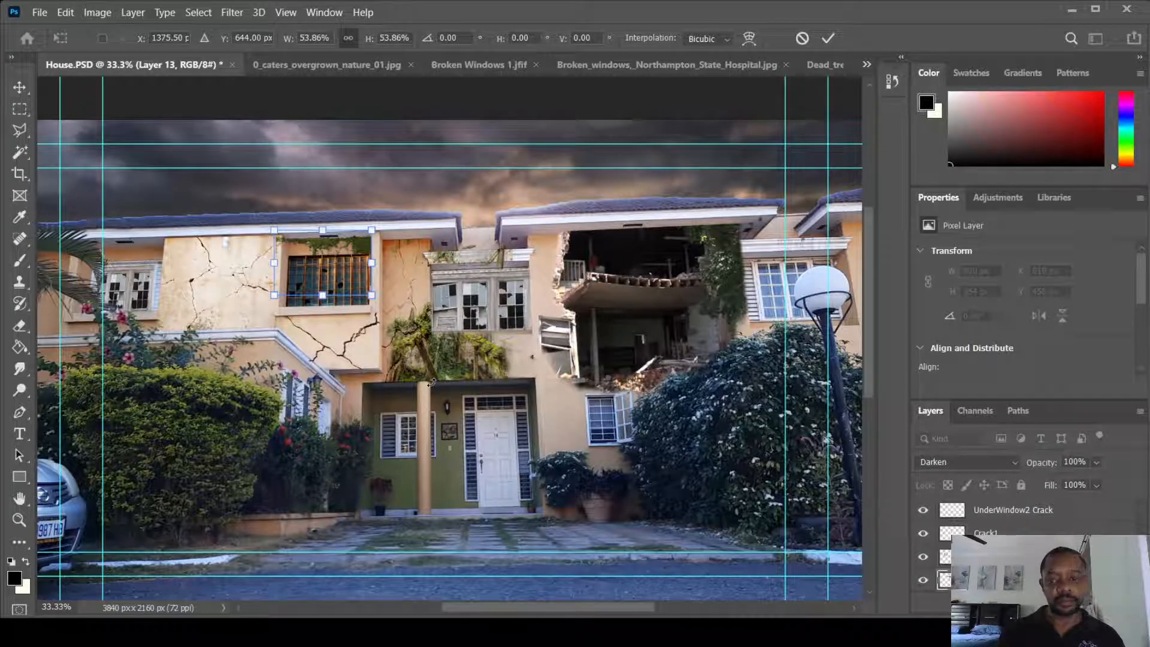
pyautogui.press('Return')
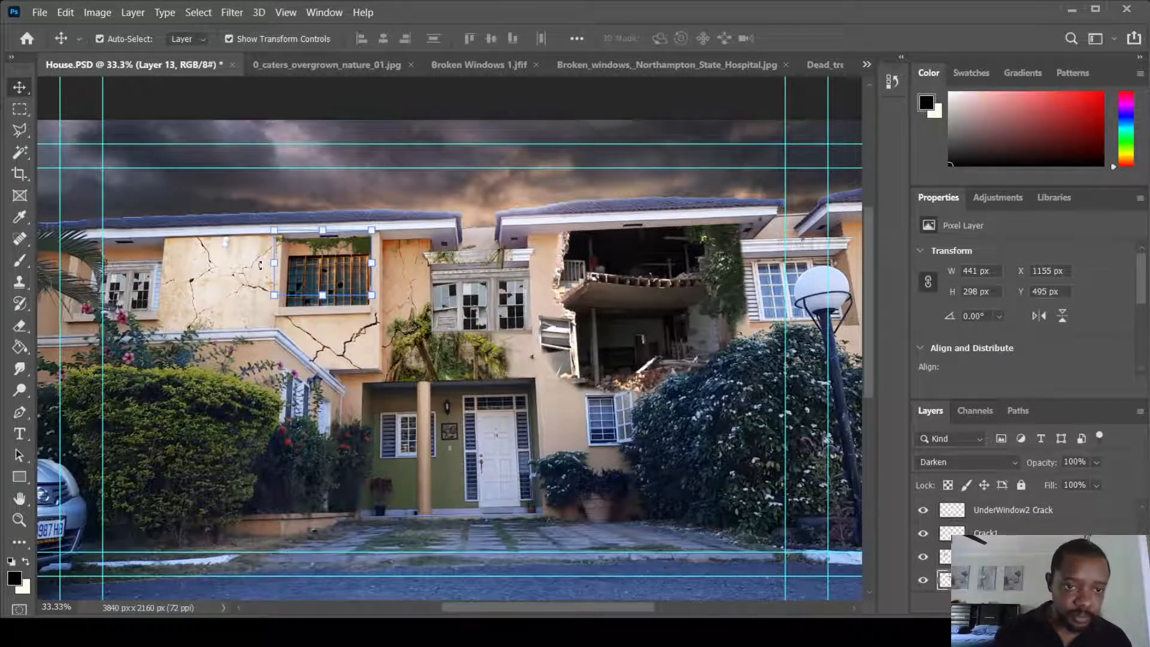
pyautogui.moveTo(272, 264); pyautogui.dragTo(280, 262)
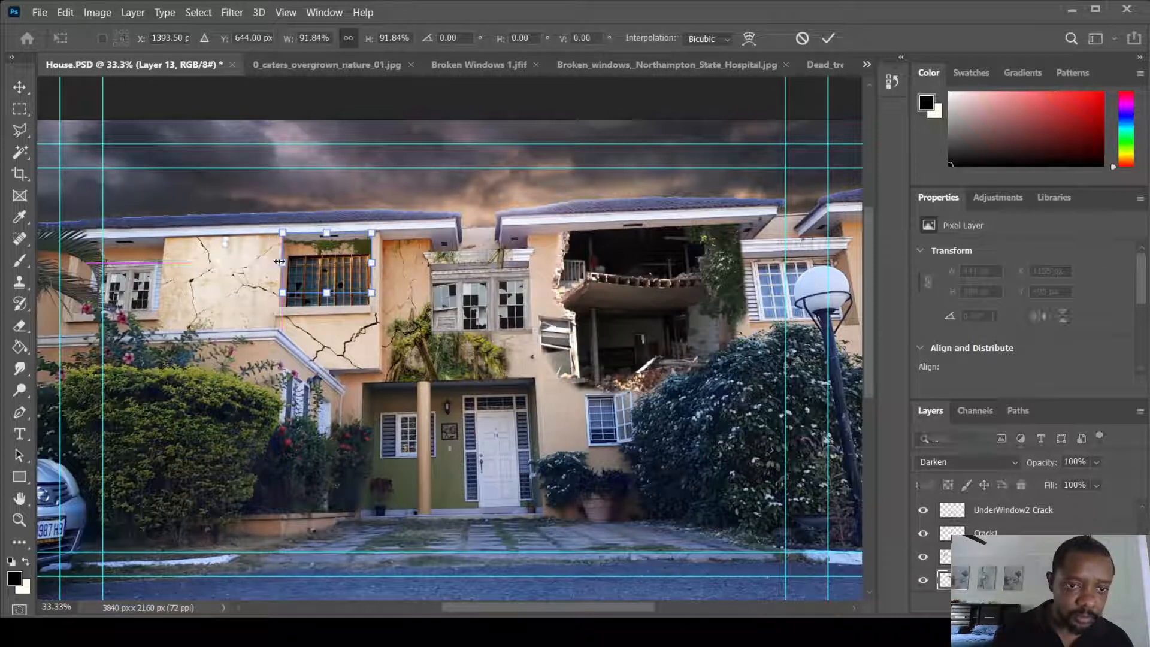
pyautogui.press('Return')
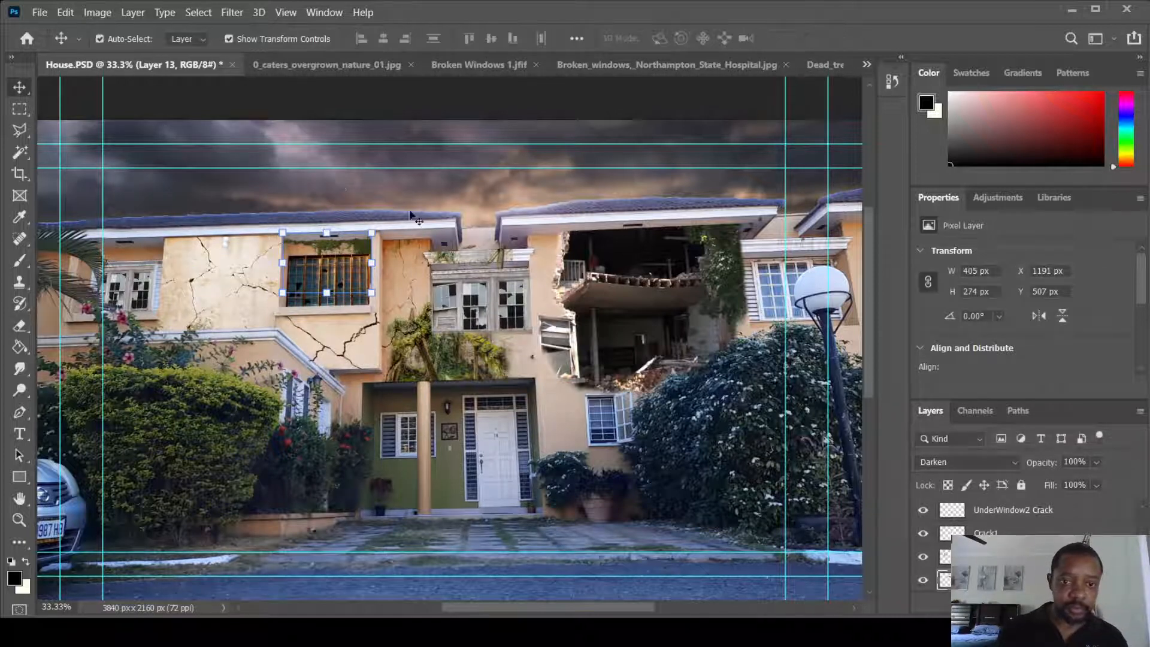
# Make Crack1 the active layer in House.PSD, and copy a rectangular selection around the car from Old-Rusted-Car-in-the-Woods.jpg
pyautogui.click(1001, 532)
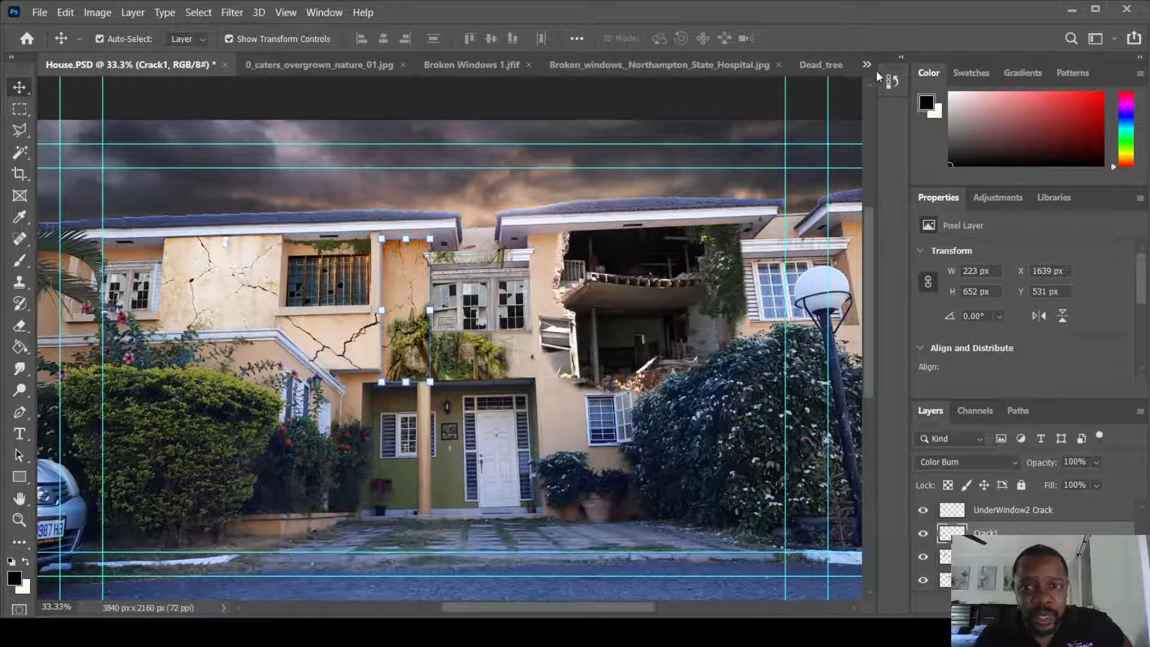
pyautogui.hotkey('ctrl', 'shift', 'Tab')
pyautogui.hotkey('ctrl', 'a')
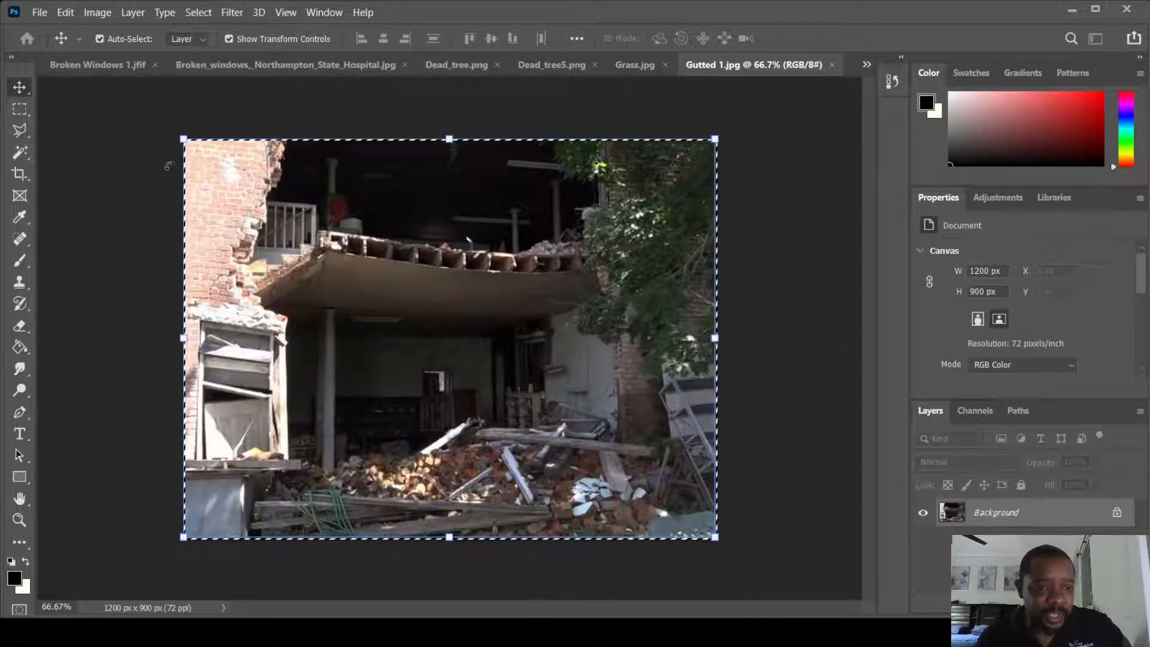
pyautogui.click(632, 64)
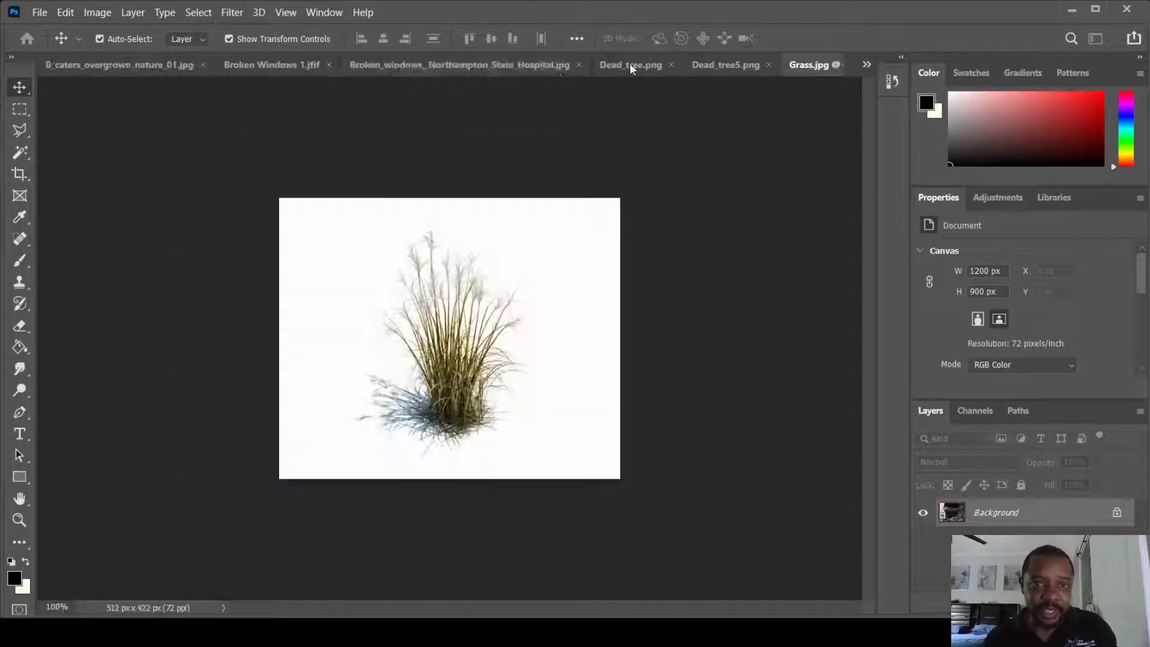
pyautogui.click(721, 67)
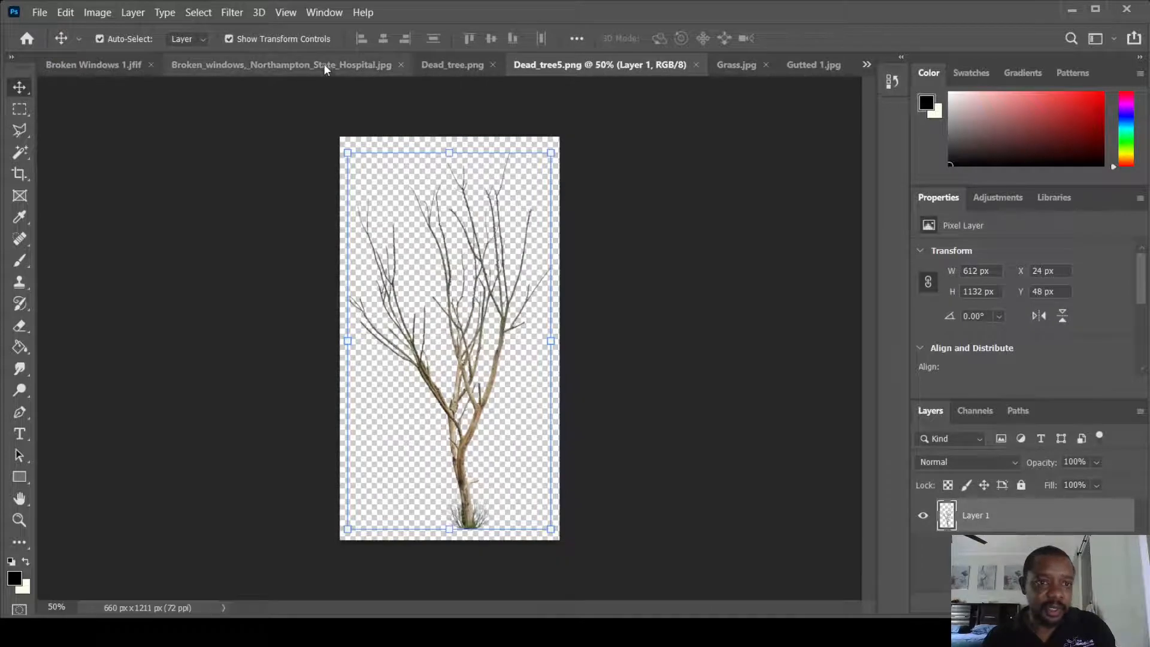
pyautogui.click(324, 64)
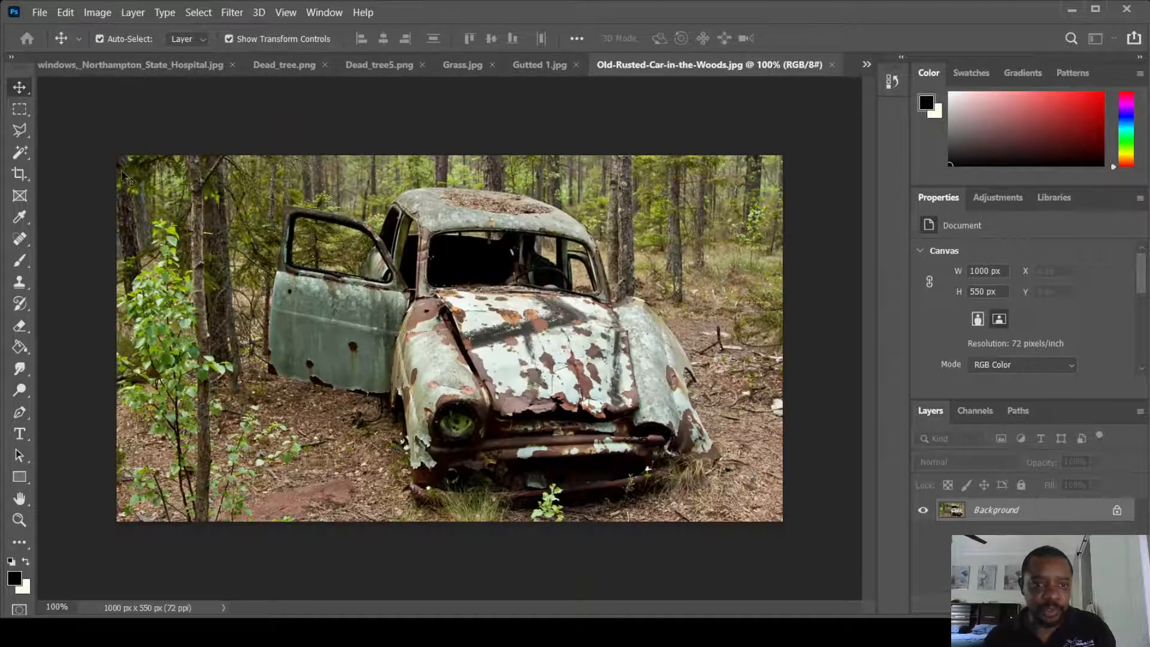
pyautogui.click(20, 109)
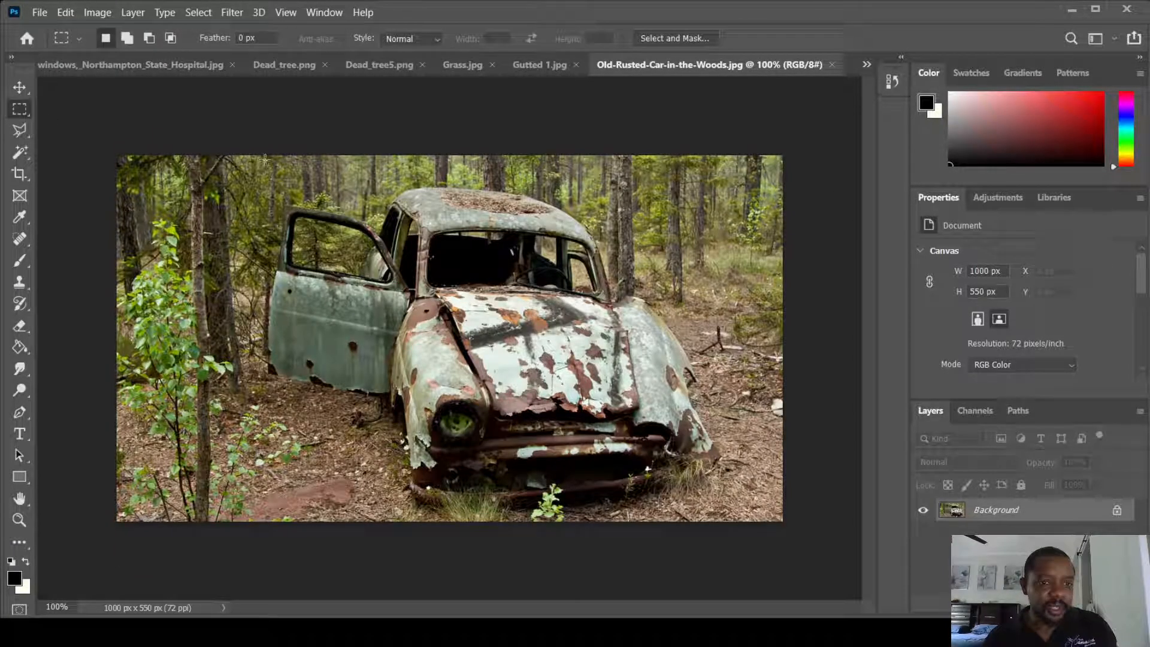
pyautogui.moveTo(264, 155); pyautogui.dragTo(730, 552)
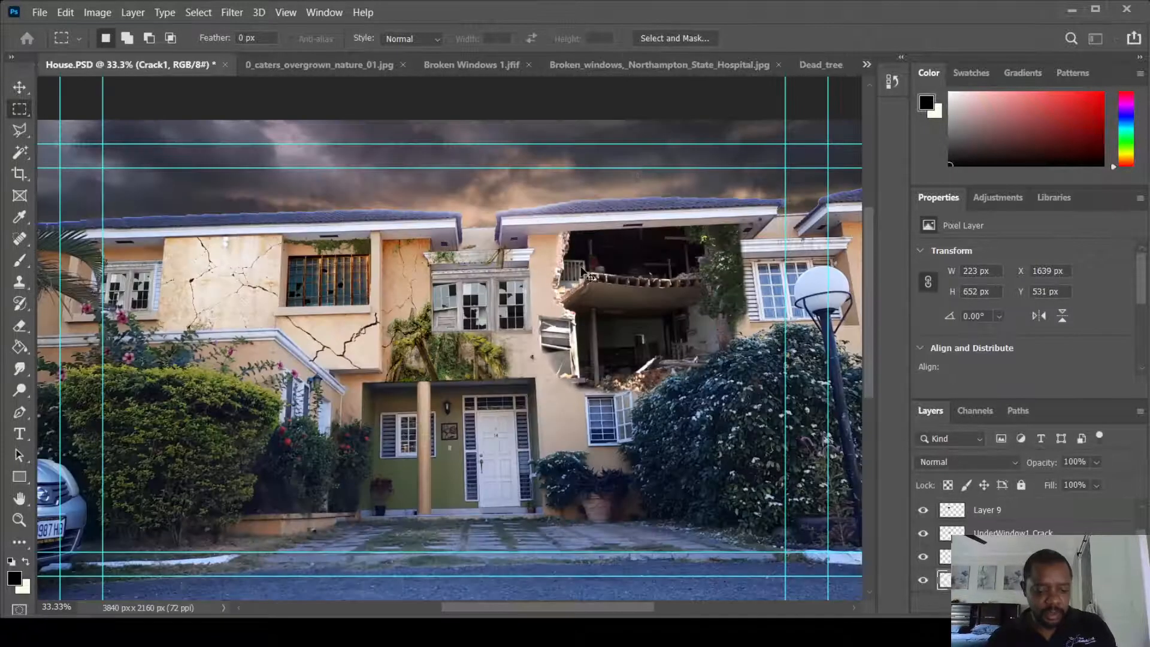
# Paste the rusted car into House.PSD and move it onto the driveway beside the front door, to about X 2326 px, Y 1428 px
pyautogui.hotkey('ctrl', 'v')
pyautogui.click(26, 88)
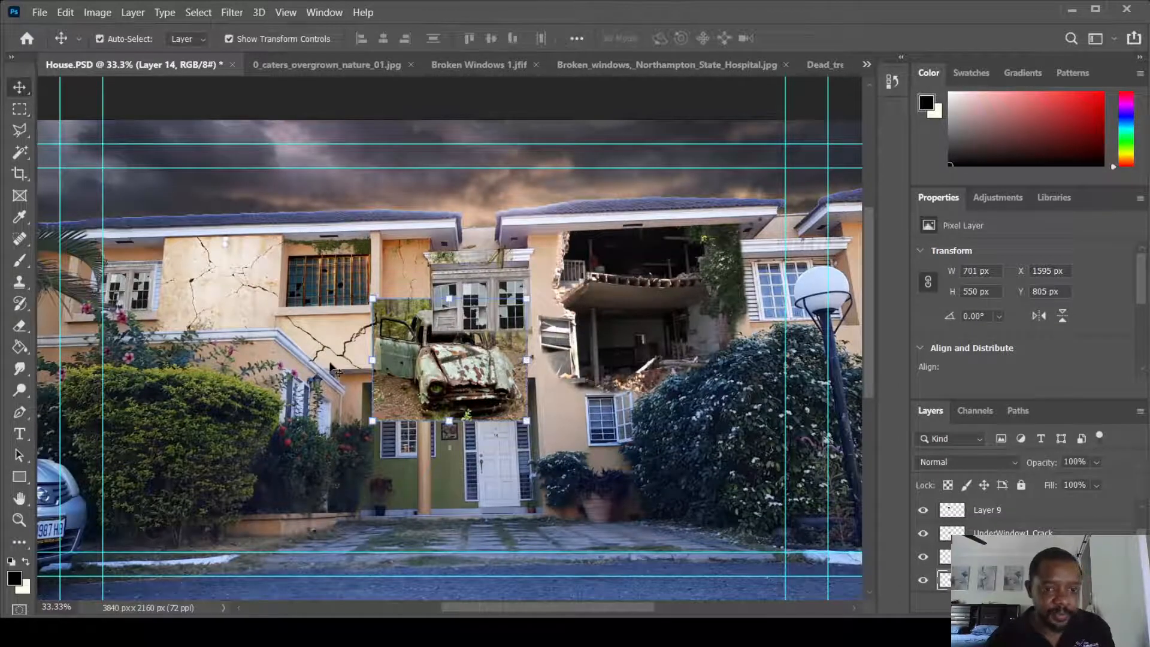
pyautogui.moveTo(391, 405); pyautogui.dragTo(552, 544)
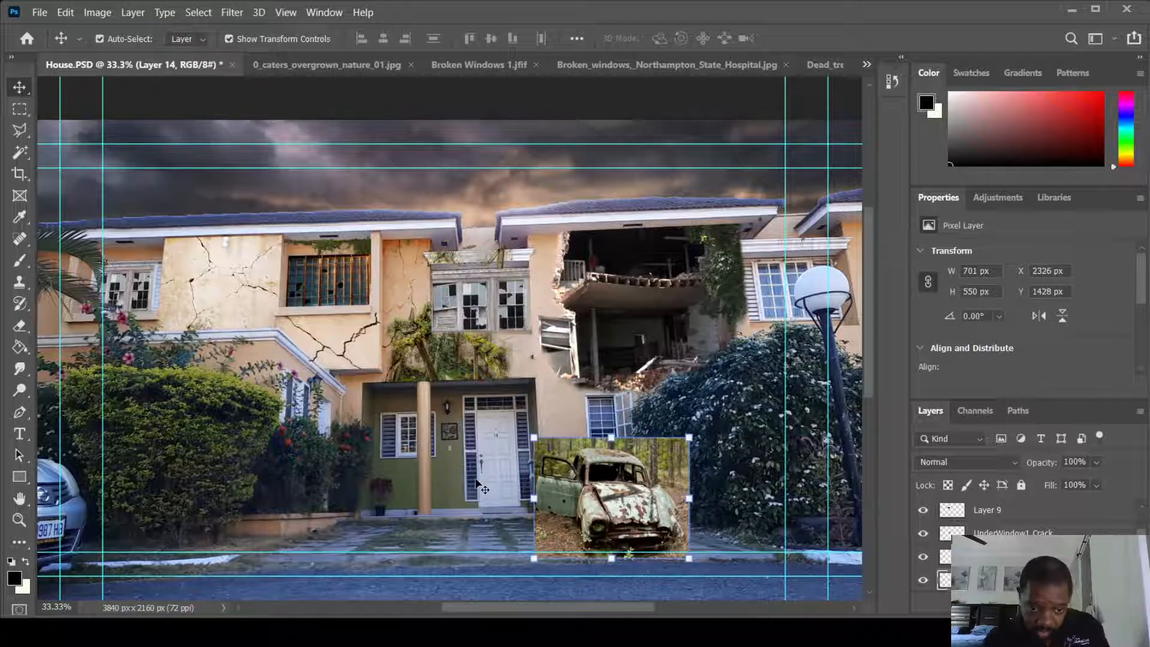
# Enlarge and distort the car layer to about 1003 × 626 px, lowering its upper corners and placing it at about X 2204 px, Y 1379 px
pyautogui.moveTo(689, 438); pyautogui.dragTo(745, 410)
pyautogui.moveTo(611, 474)
pyautogui.mouseDown()
pyautogui.moveTo(590, 475)
pyautogui.moveTo(603, 475)
pyautogui.mouseUp()
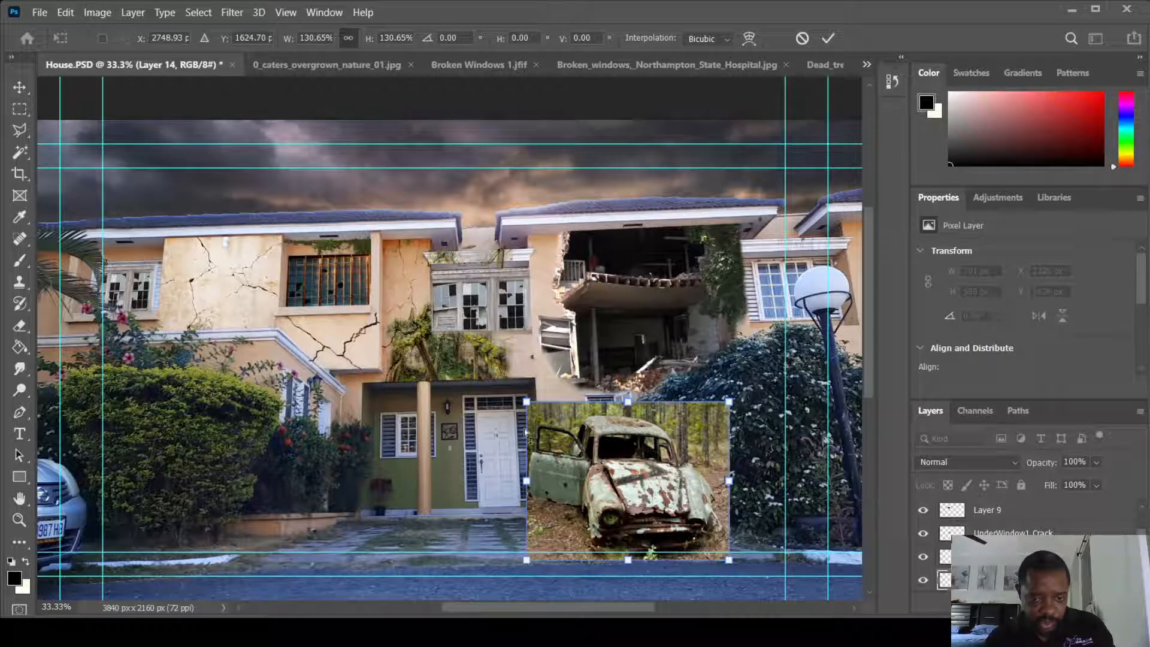
pyautogui.moveTo(527, 403); pyautogui.dragTo(512, 431)
pyautogui.moveTo(509, 437); pyautogui.dragTo(510, 439)
pyautogui.moveTo(729, 402); pyautogui.dragTo(727, 423)
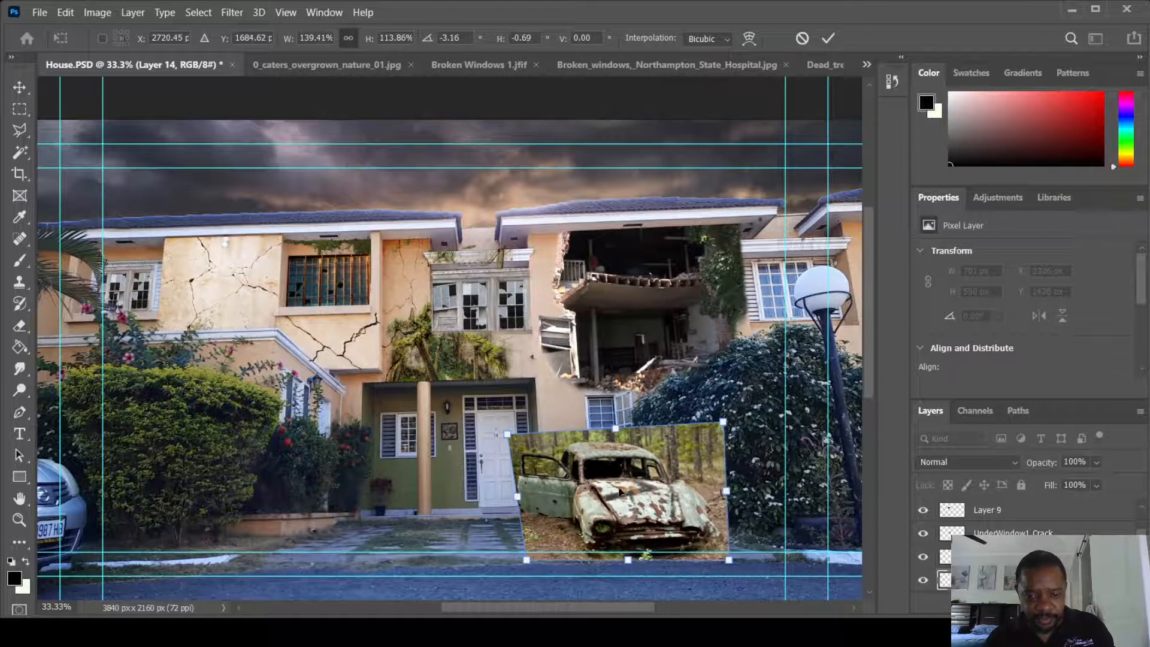
pyautogui.moveTo(623, 496); pyautogui.dragTo(618, 501)
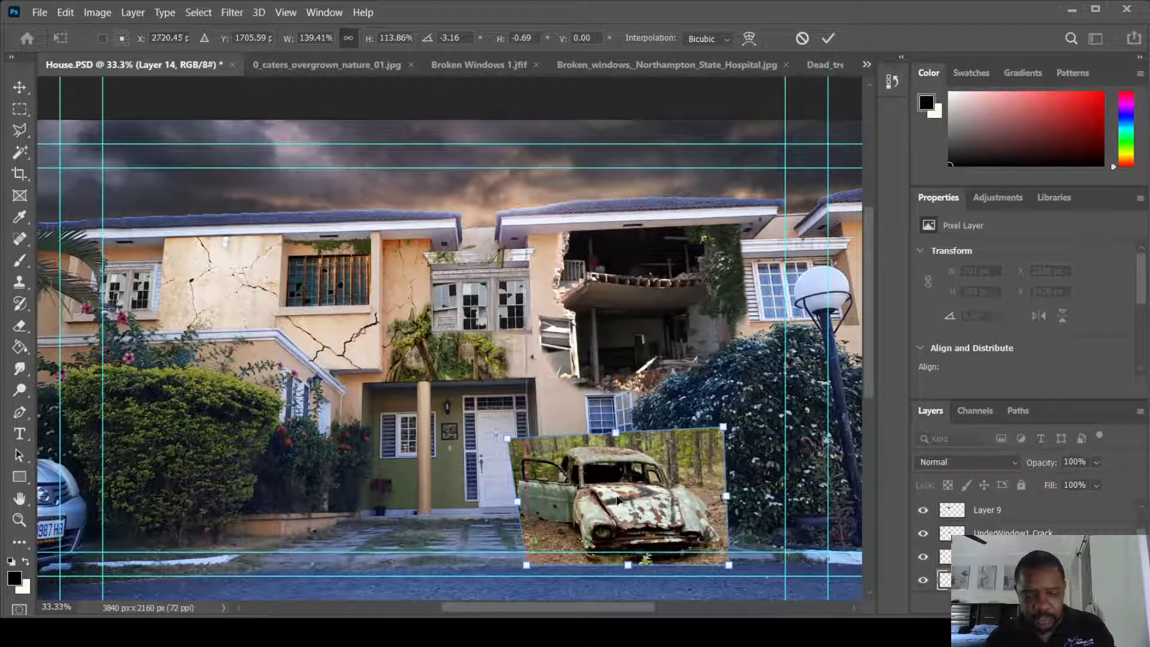
pyautogui.press('Return')
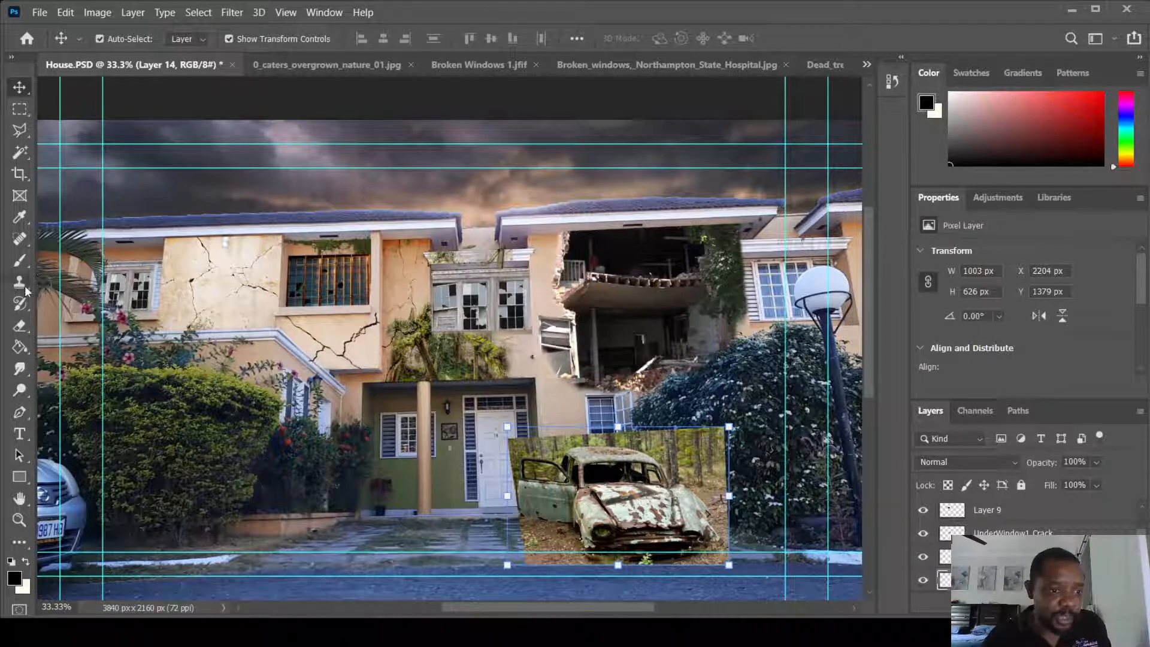
# Erase most of the forest background around the car with a 94 px Eraser brush at 29% flow
pyautogui.click(19, 326)
pyautogui.moveTo(524, 534)
pyautogui.mouseDown()
pyautogui.moveTo(507, 508)
pyautogui.moveTo(513, 440)
pyautogui.moveTo(524, 444)
pyautogui.mouseUp()
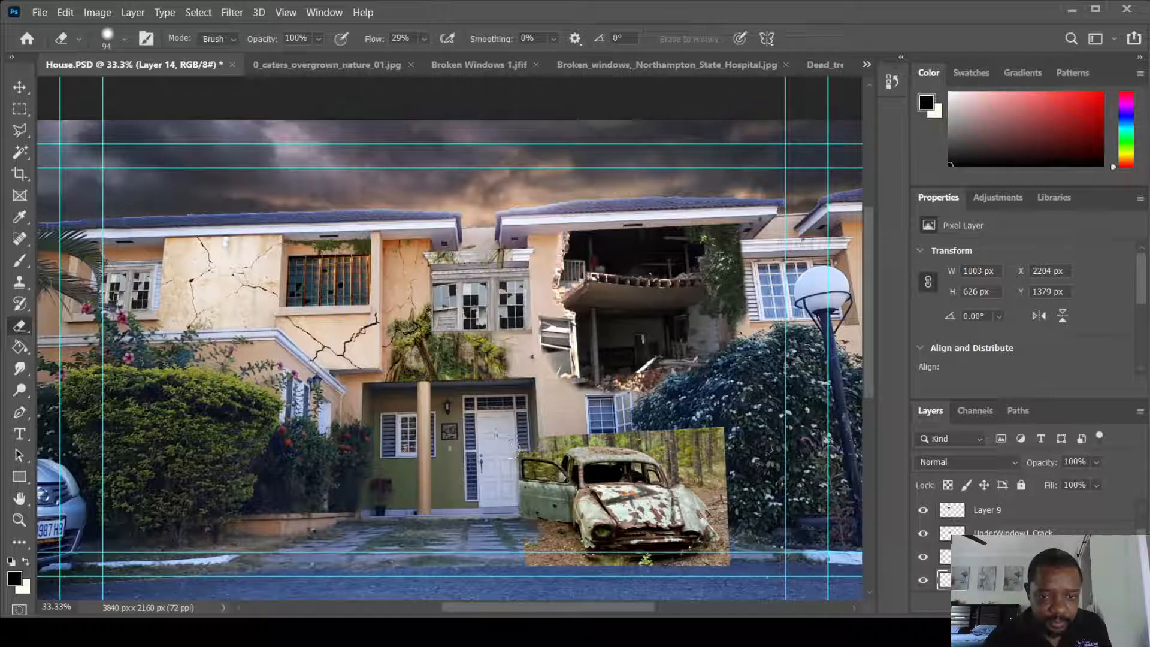
pyautogui.moveTo(536, 542)
pyautogui.mouseDown()
pyautogui.moveTo(590, 569)
pyautogui.moveTo(569, 557)
pyautogui.moveTo(587, 580)
pyautogui.moveTo(565, 567)
pyautogui.moveTo(604, 580)
pyautogui.moveTo(591, 567)
pyautogui.moveTo(667, 571)
pyautogui.moveTo(592, 564)
pyautogui.moveTo(643, 568)
pyautogui.moveTo(600, 570)
pyautogui.moveTo(620, 575)
pyautogui.moveTo(727, 568)
pyautogui.moveTo(677, 565)
pyautogui.moveTo(719, 563)
pyautogui.moveTo(703, 568)
pyautogui.moveTo(710, 585)
pyautogui.moveTo(697, 568)
pyautogui.moveTo(733, 562)
pyautogui.moveTo(706, 561)
pyautogui.moveTo(739, 553)
pyautogui.moveTo(715, 519)
pyautogui.moveTo(728, 537)
pyautogui.moveTo(725, 496)
pyautogui.moveTo(725, 508)
pyautogui.moveTo(666, 457)
pyautogui.moveTo(695, 439)
pyautogui.moveTo(654, 426)
pyautogui.moveTo(719, 428)
pyautogui.moveTo(725, 455)
pyautogui.moveTo(708, 473)
pyautogui.moveTo(684, 448)
pyautogui.moveTo(737, 496)
pyautogui.moveTo(730, 487)
pyautogui.moveTo(718, 531)
pyautogui.mouseUp()
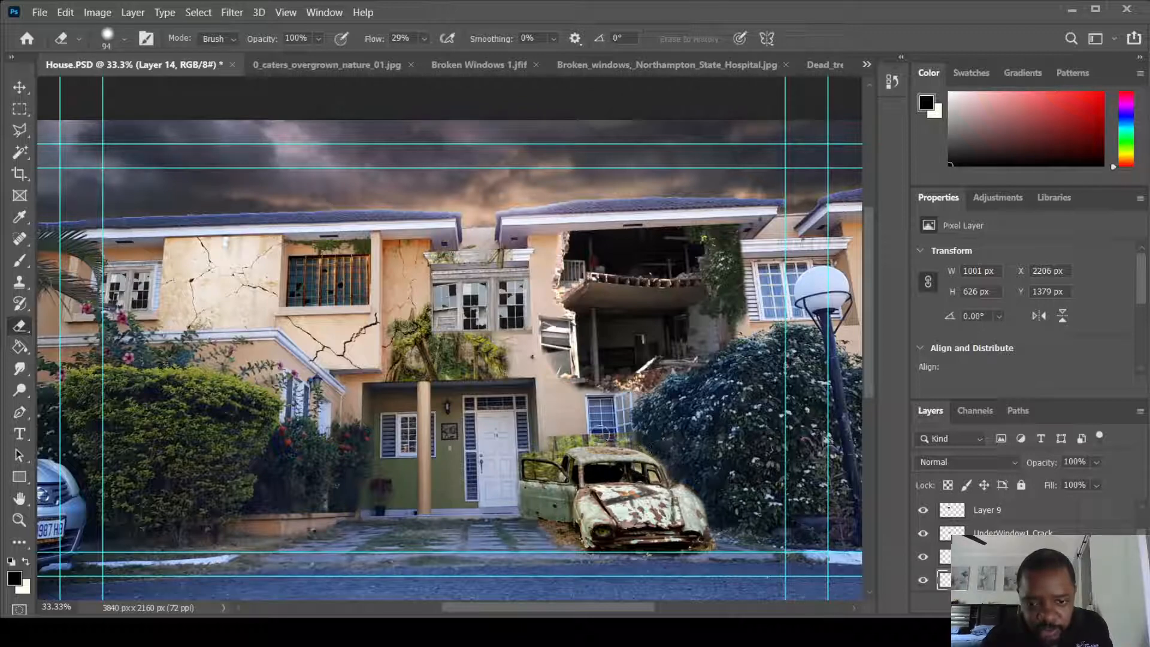
# Clean up the leftover background along the car's outline and the ground below its bumper with a 25 px Eraser brush
pyautogui.hotkey('ctrl', '+')
pyautogui.hotkey('ctrl', '+')
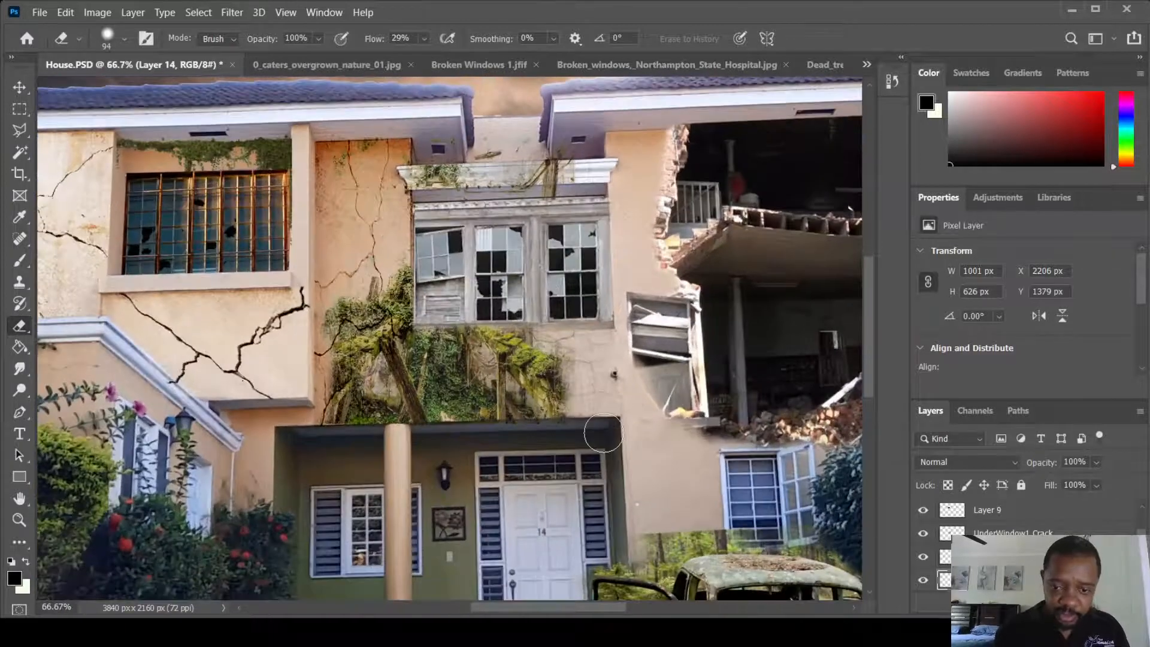
pyautogui.moveTo(671, 557)
pyautogui.mouseDown()
pyautogui.moveTo(517, 343)
pyautogui.moveTo(477, 249)
pyautogui.moveTo(521, 230)
pyautogui.moveTo(598, 233)
pyautogui.moveTo(608, 249)
pyautogui.moveTo(693, 270)
pyautogui.moveTo(663, 250)
pyautogui.moveTo(714, 281)
pyautogui.moveTo(695, 266)
pyautogui.moveTo(715, 300)
pyautogui.mouseUp()
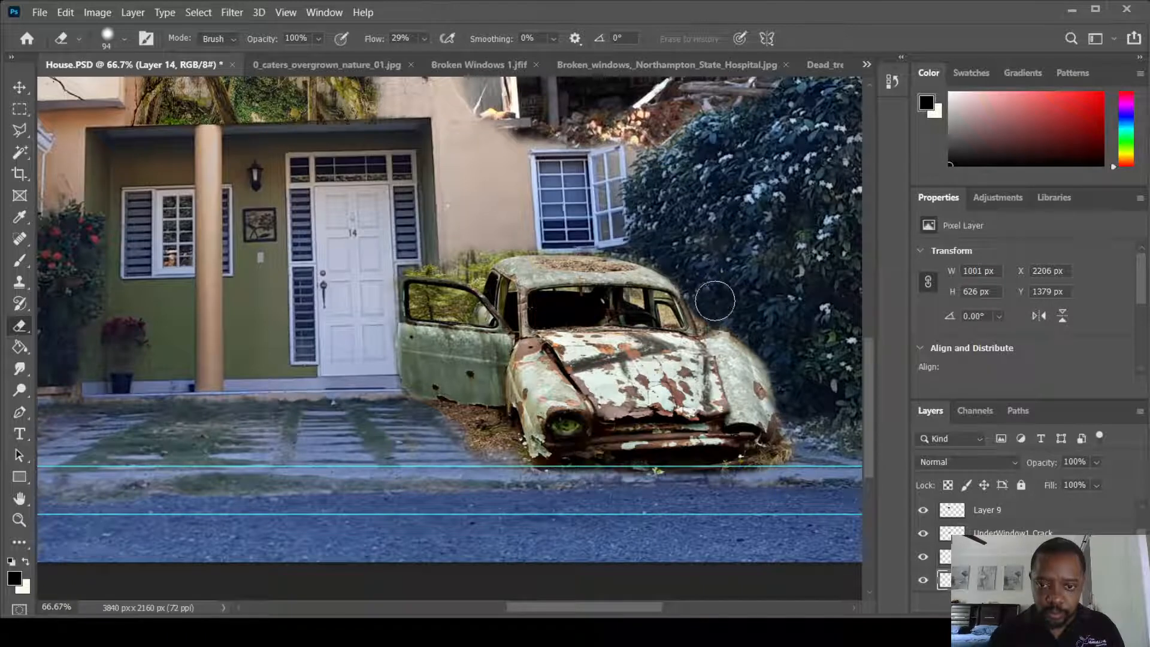
pyautogui.press('[')
pyautogui.press('[')
pyautogui.press('[')
pyautogui.press('[')
pyautogui.press('[')
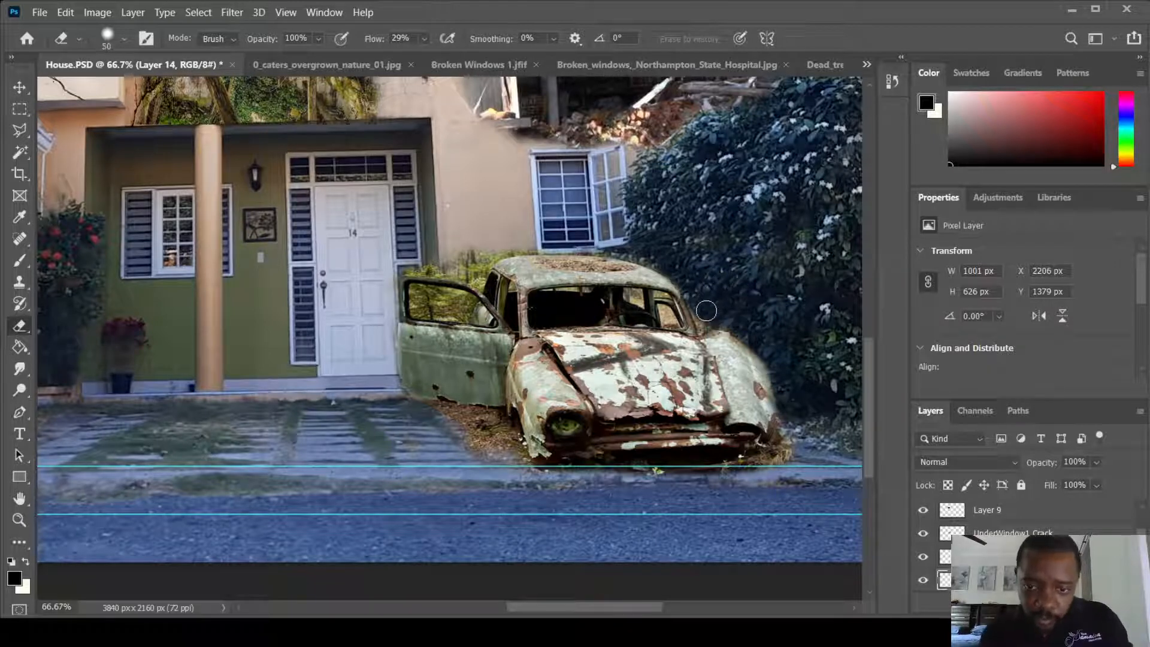
pyautogui.press('[')
pyautogui.press('[')
pyautogui.press('[')
pyautogui.press('[')
pyautogui.press('[')
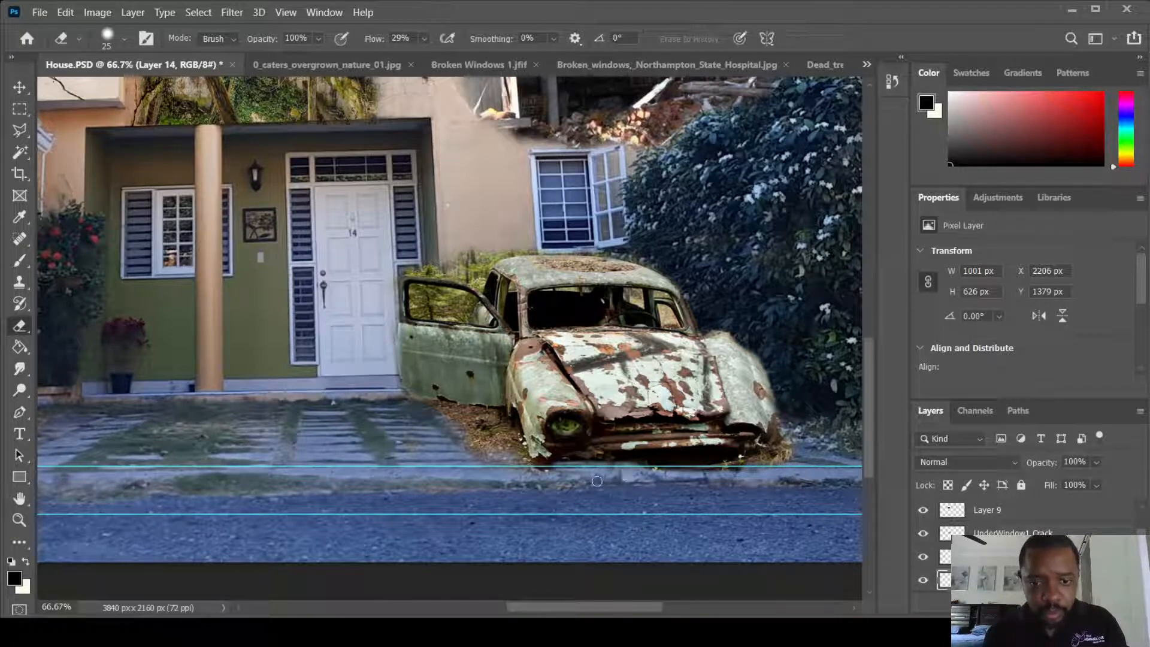
pyautogui.hotkey('ctrl', 'z')
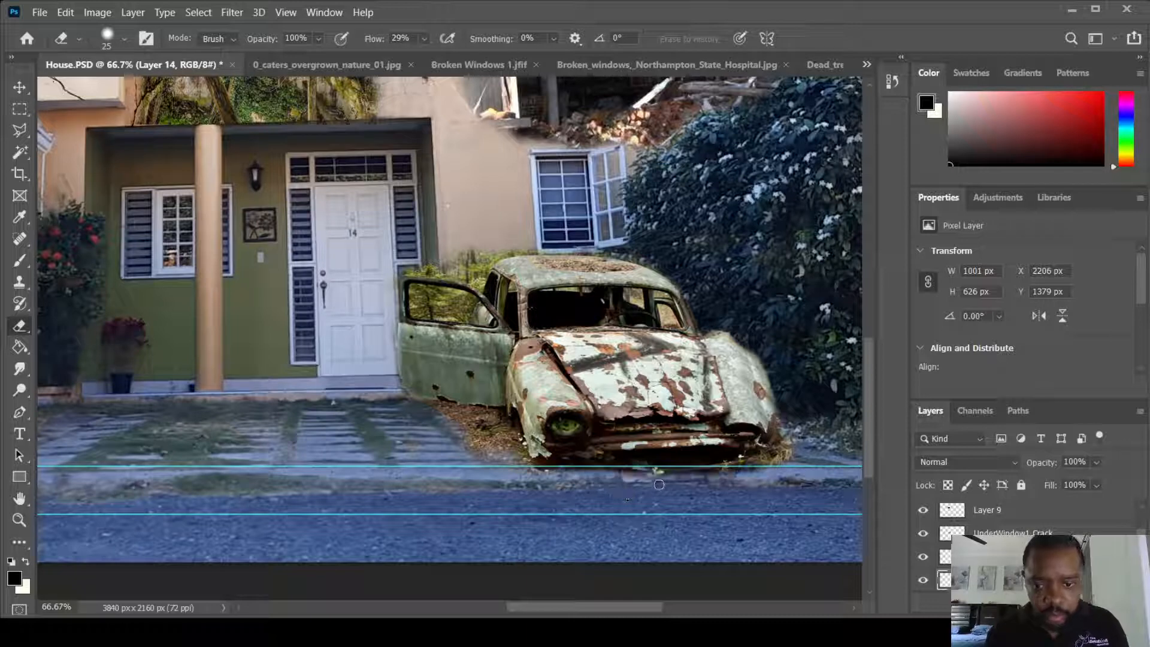
pyautogui.moveTo(654, 477); pyautogui.dragTo(755, 478)
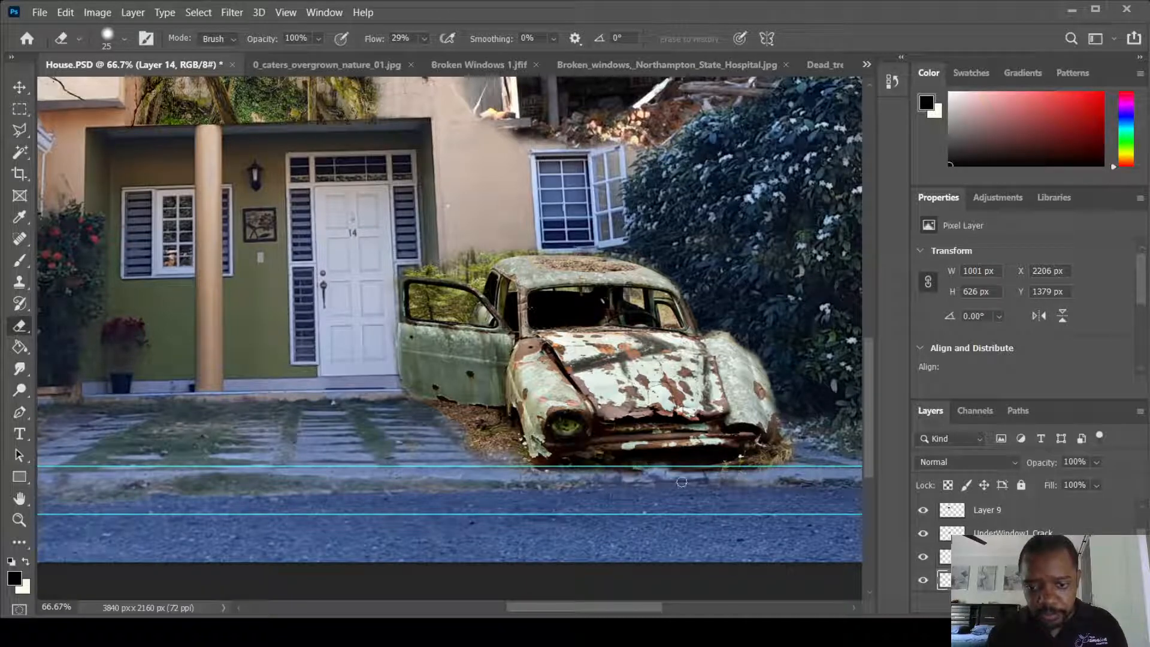
pyautogui.moveTo(633, 480)
pyautogui.mouseDown()
pyautogui.moveTo(674, 476)
pyautogui.moveTo(496, 473)
pyautogui.mouseUp()
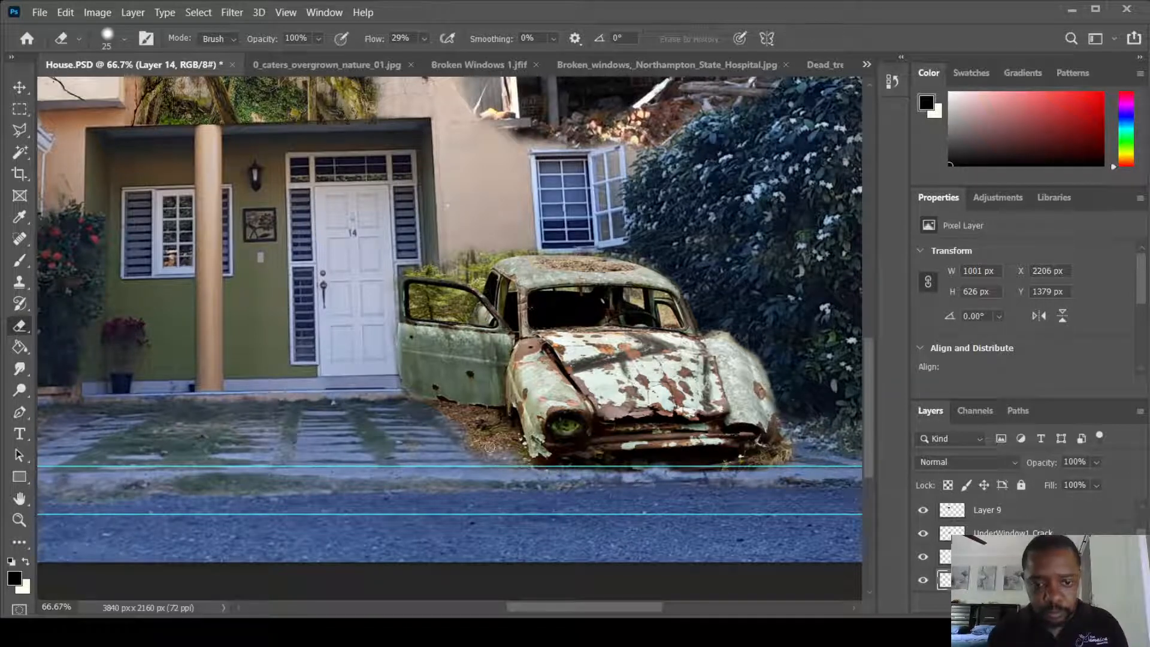
# Erase the forest background seen through the open car door's window with a 45 px Eraser brush
pyautogui.press(']')
pyautogui.press(']')
pyautogui.press(']')
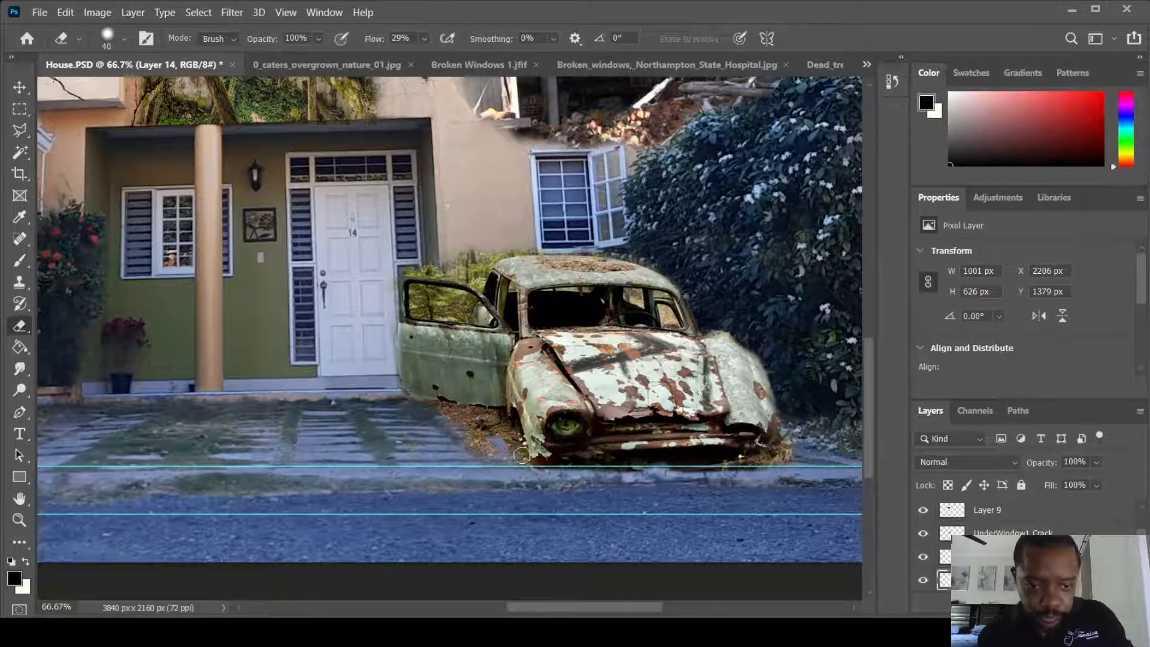
pyautogui.press(']')
pyautogui.press(']')
pyautogui.press(']')
pyautogui.press(']')
pyautogui.press(']')
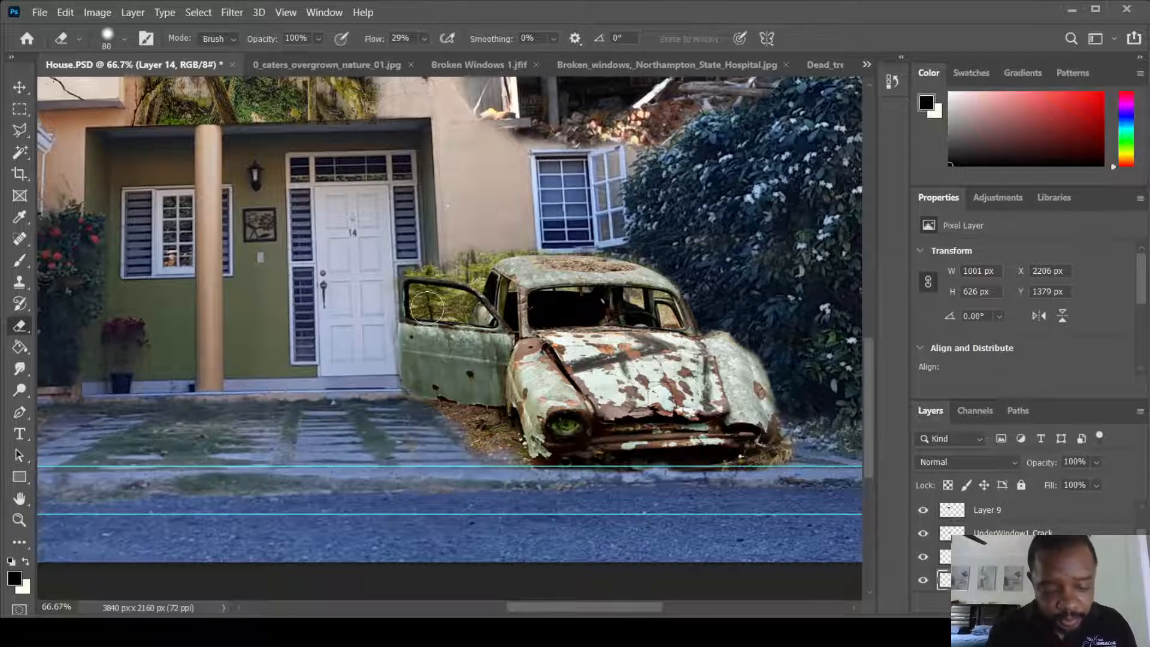
pyautogui.press('[')
pyautogui.press('[')
pyautogui.press('[')
pyautogui.press('[')
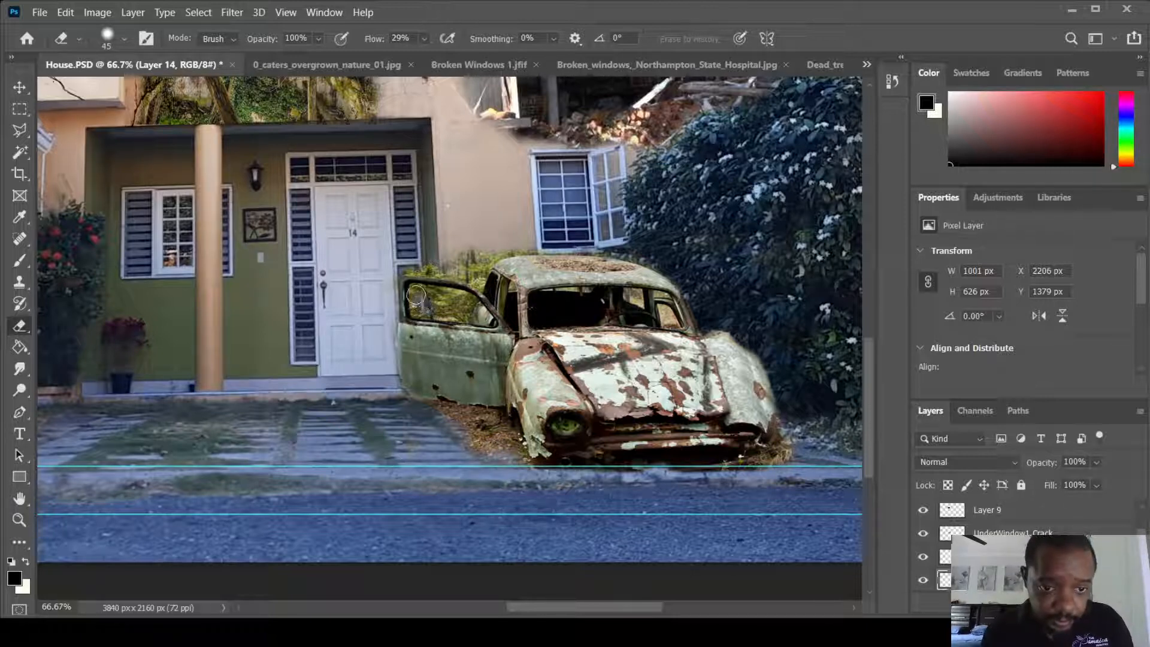
pyautogui.moveTo(444, 297)
pyautogui.mouseDown()
pyautogui.moveTo(428, 306)
pyautogui.moveTo(454, 313)
pyautogui.moveTo(420, 311)
pyautogui.moveTo(458, 303)
pyautogui.moveTo(463, 314)
pyautogui.moveTo(467, 302)
pyautogui.moveTo(421, 294)
pyautogui.mouseUp()
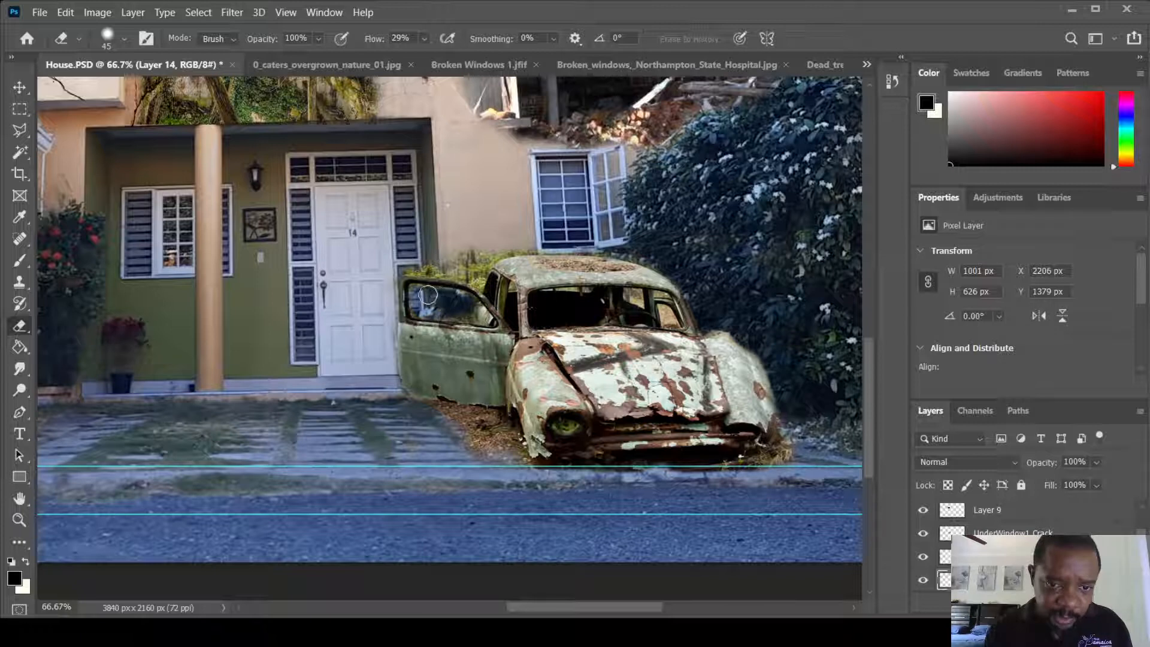
pyautogui.moveTo(422, 294); pyautogui.dragTo(434, 327)
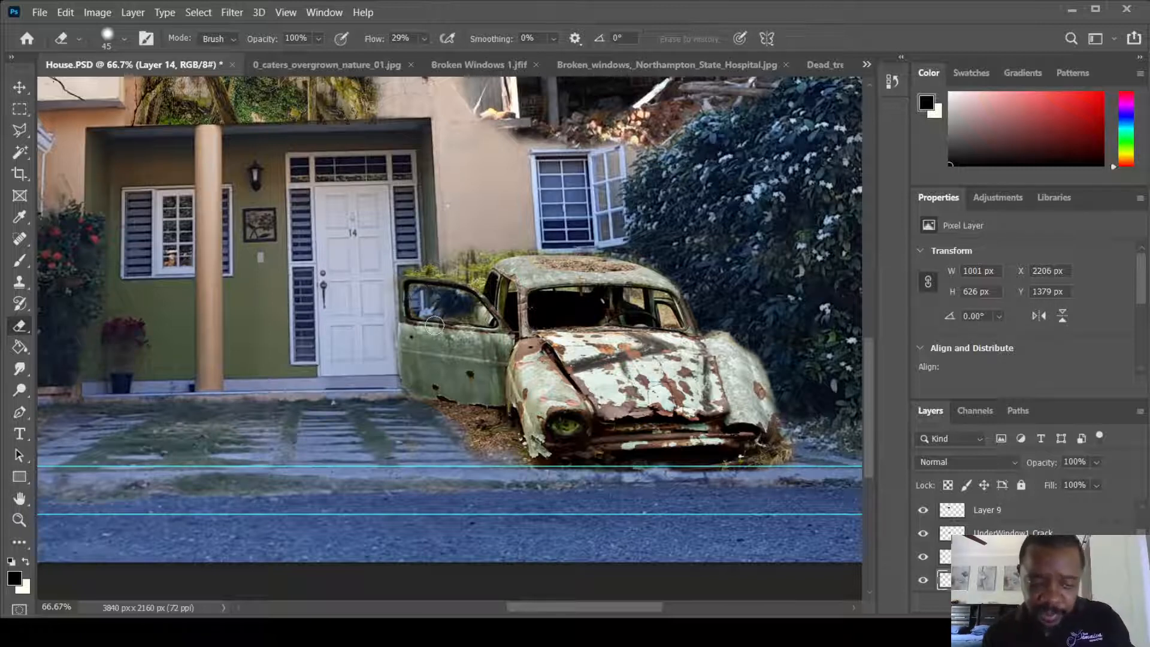
# Erase the leftover foliage above the car's open door and roof with a 20 px Eraser brush, and undo the last stroke
pyautogui.press('[')
pyautogui.press('[')
pyautogui.press('[')
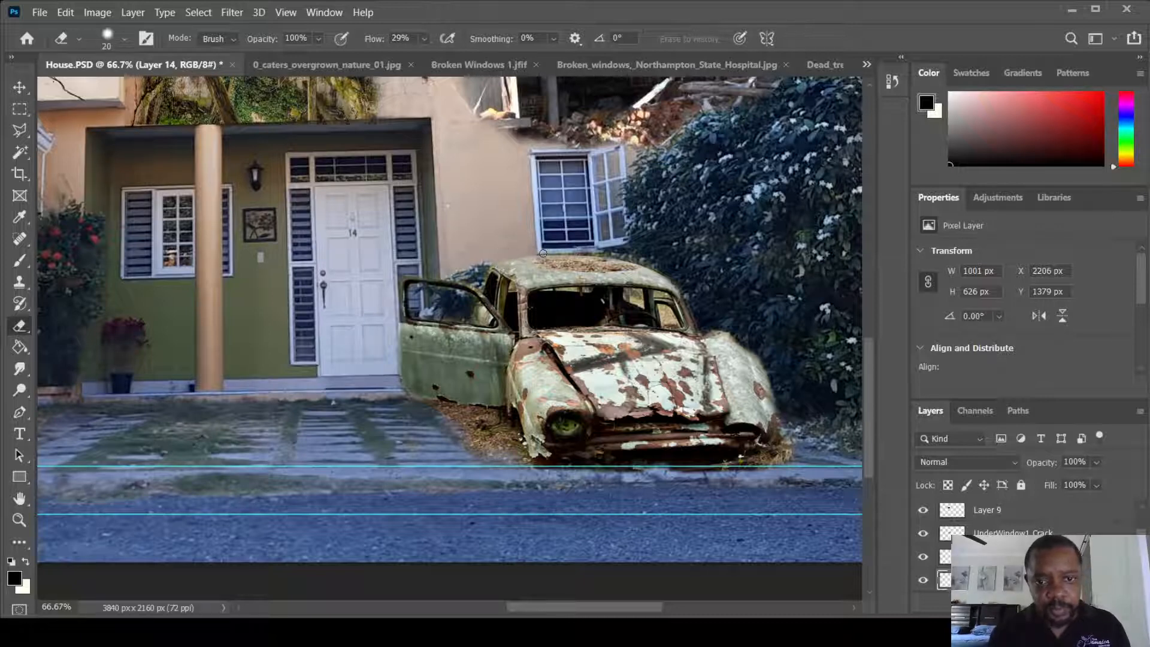
pyautogui.hotkey('ctrl', 'z')
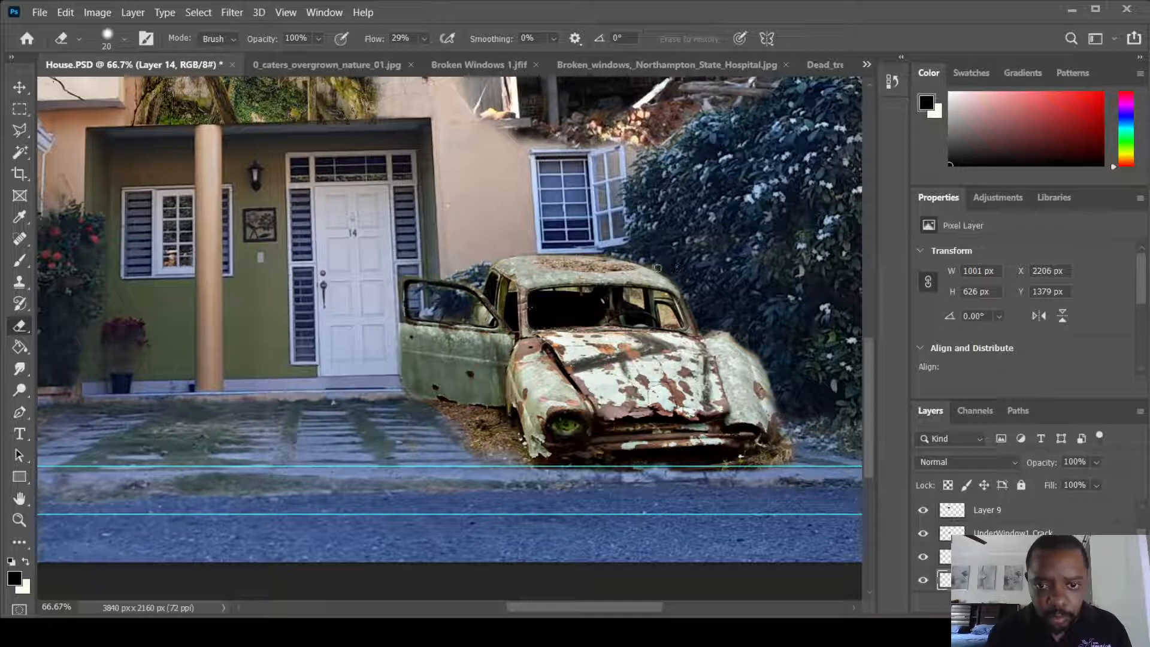
pyautogui.scroll(-1, 677, 302)
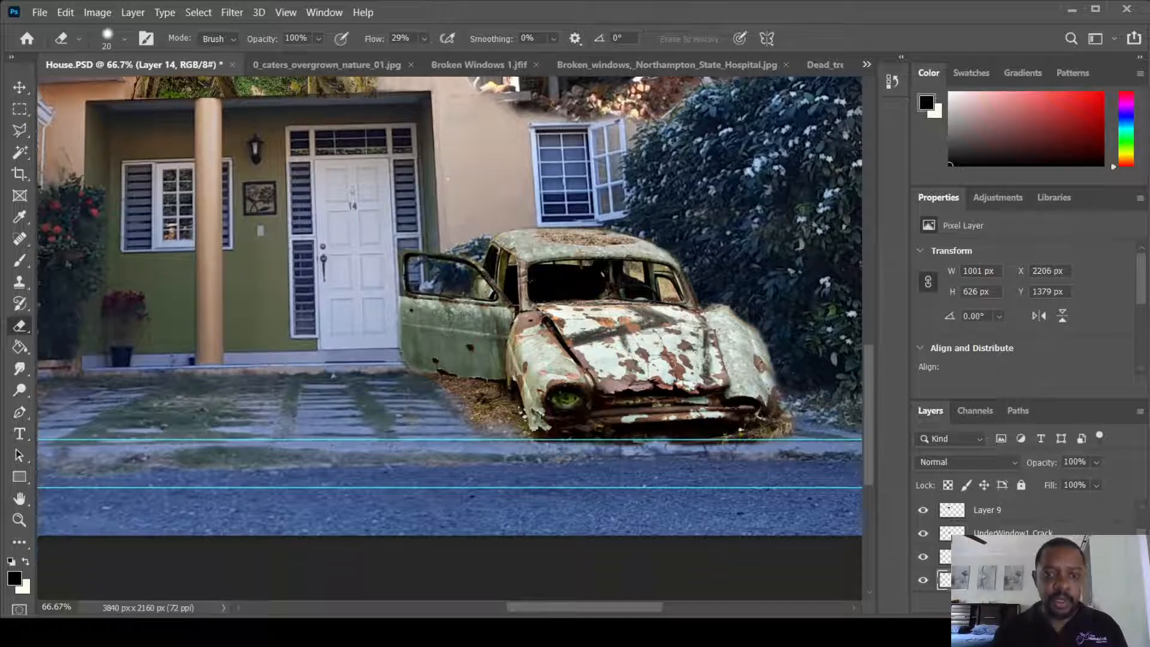
pyautogui.scroll(2, 659, 308)
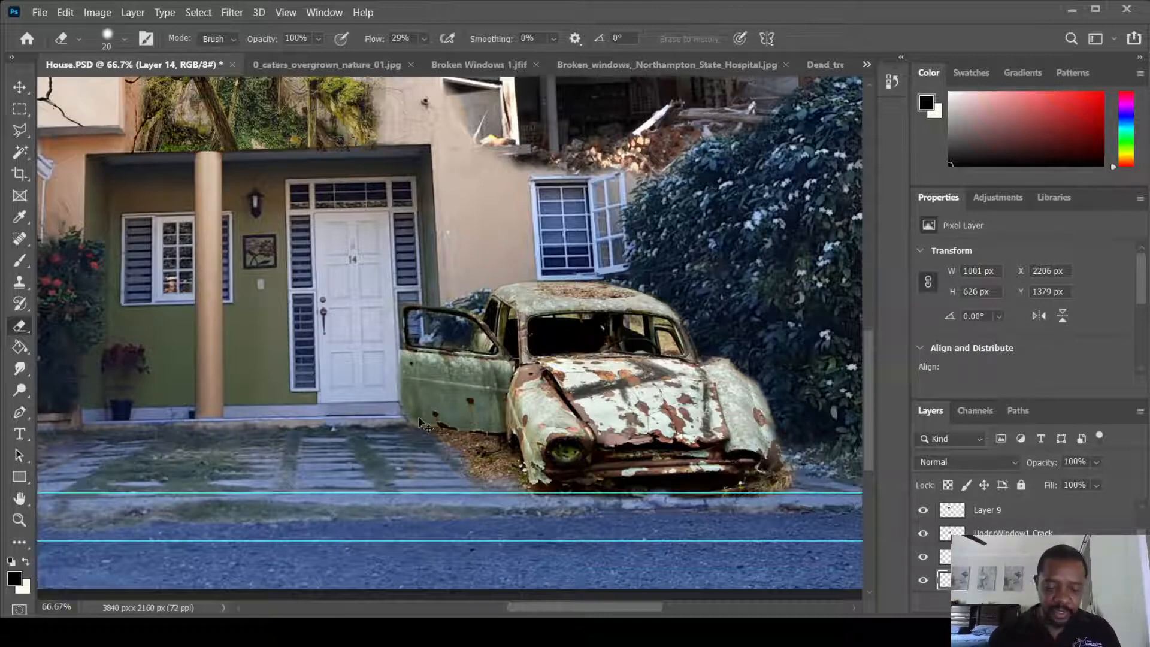
pyautogui.scroll(-4, 422, 423)
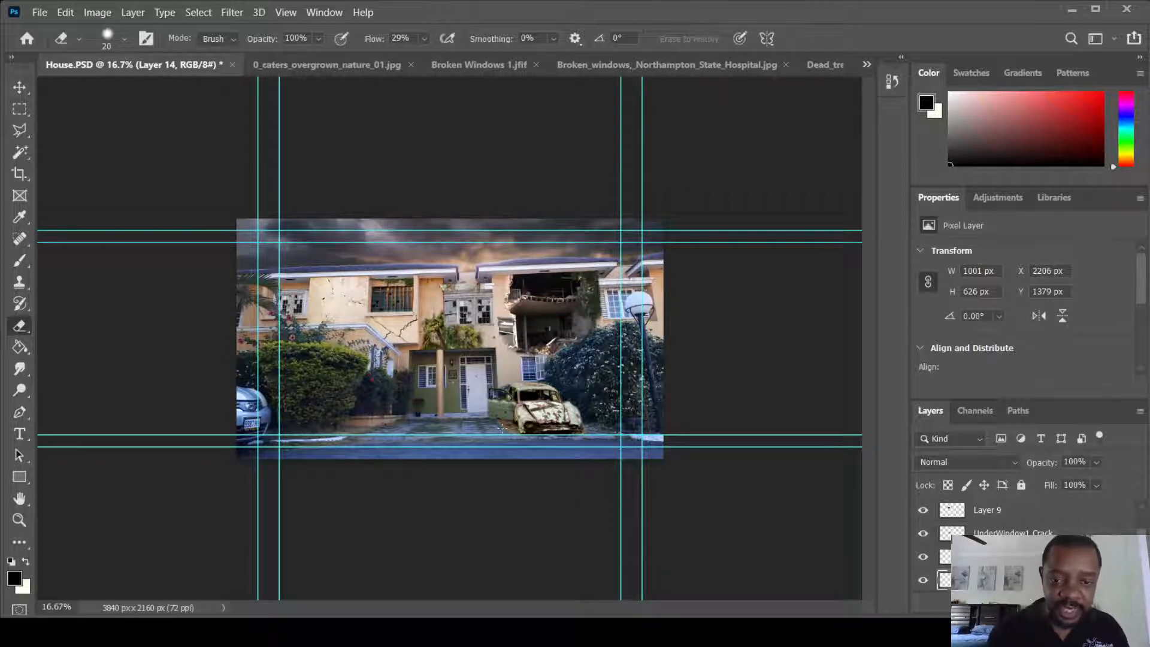
pyautogui.hotkey('ctrl', '+')
pyautogui.hotkey('ctrl', '+')
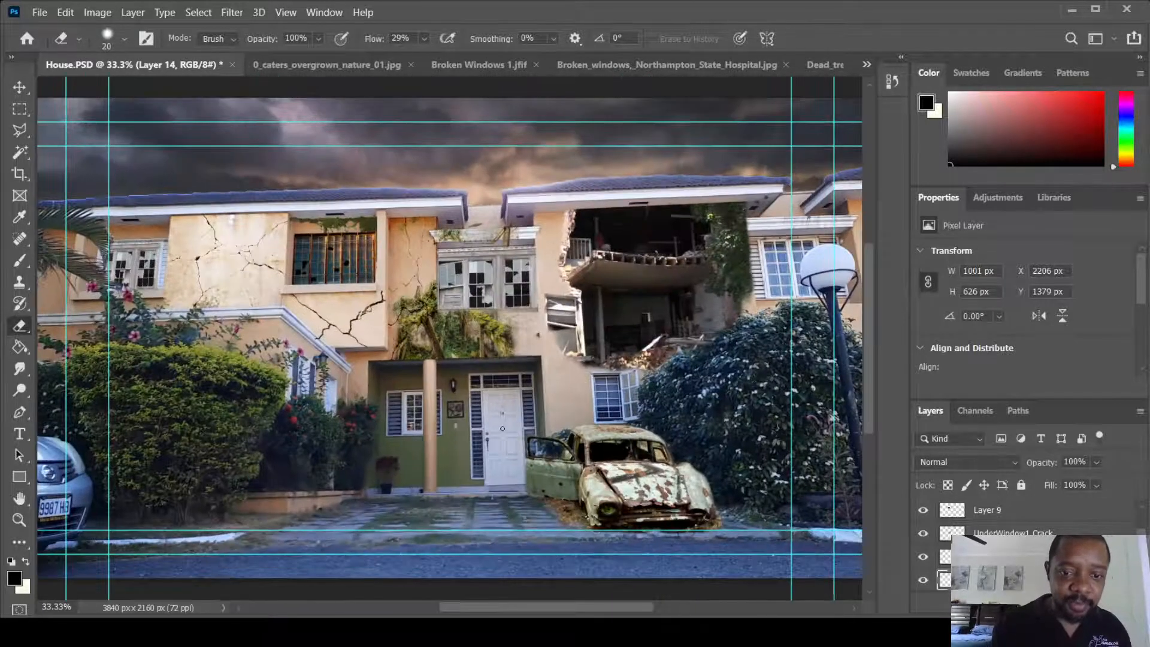
pyautogui.moveTo(396, 415); pyautogui.dragTo(440, 393)
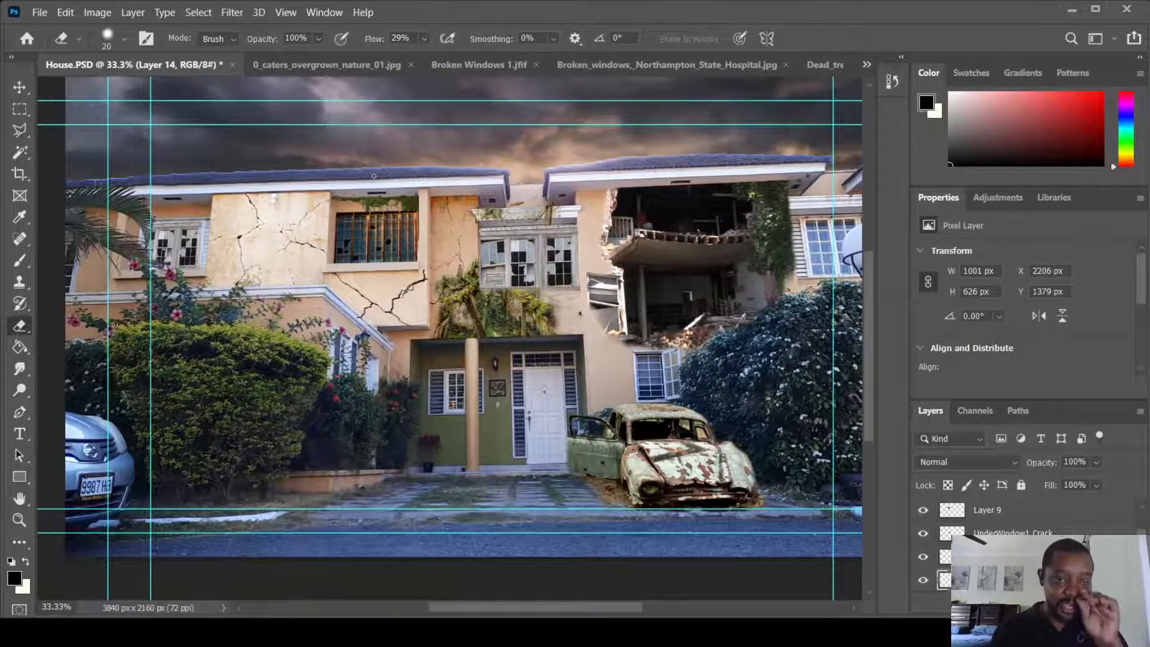
# Copy the whole dead tree image from Dead_tree5.png and paste it into House.PSD as a new layer
pyautogui.click(378, 66)
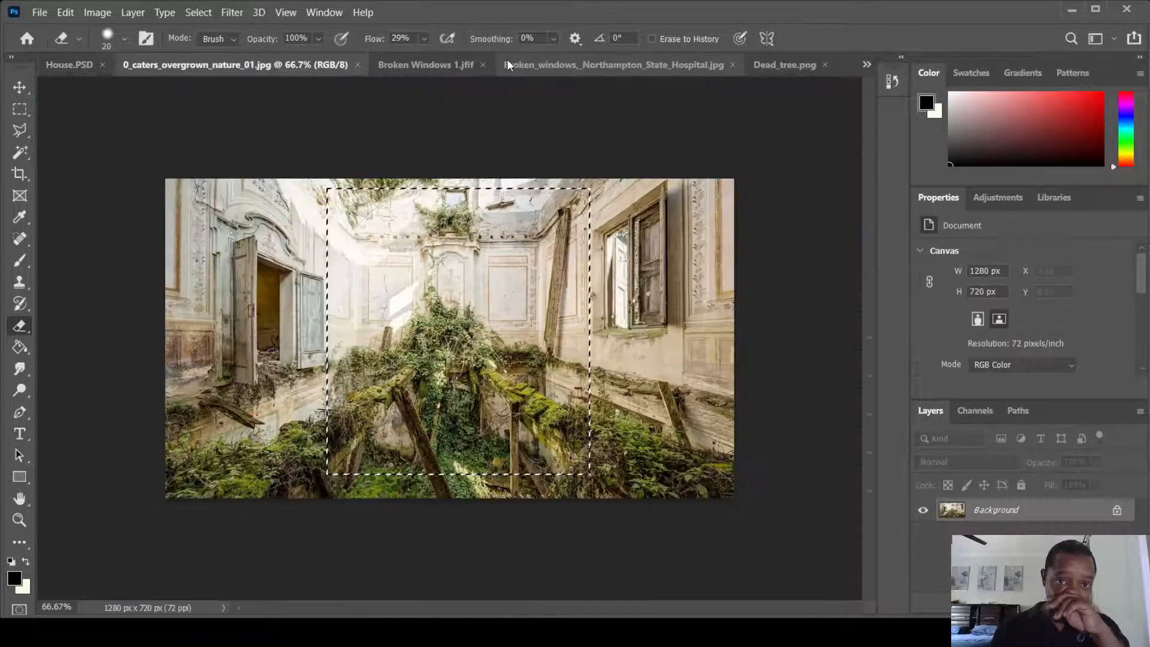
pyautogui.click(642, 63)
pyautogui.click(777, 64)
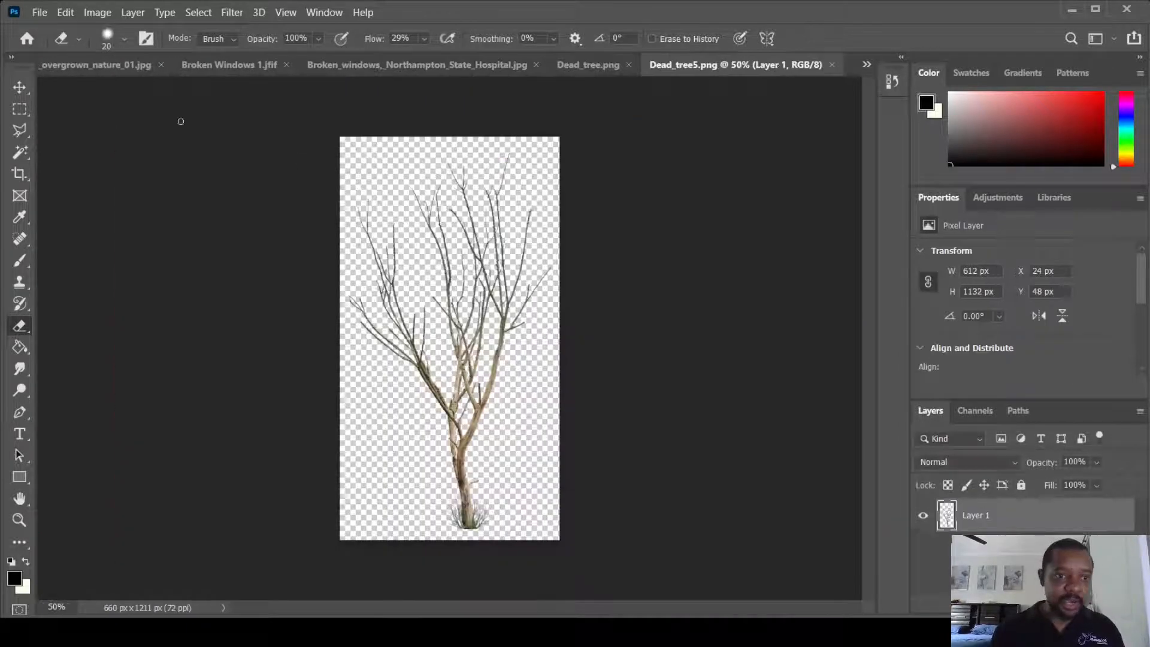
pyautogui.click(24, 110)
pyautogui.moveTo(336, 118); pyautogui.dragTo(567, 546)
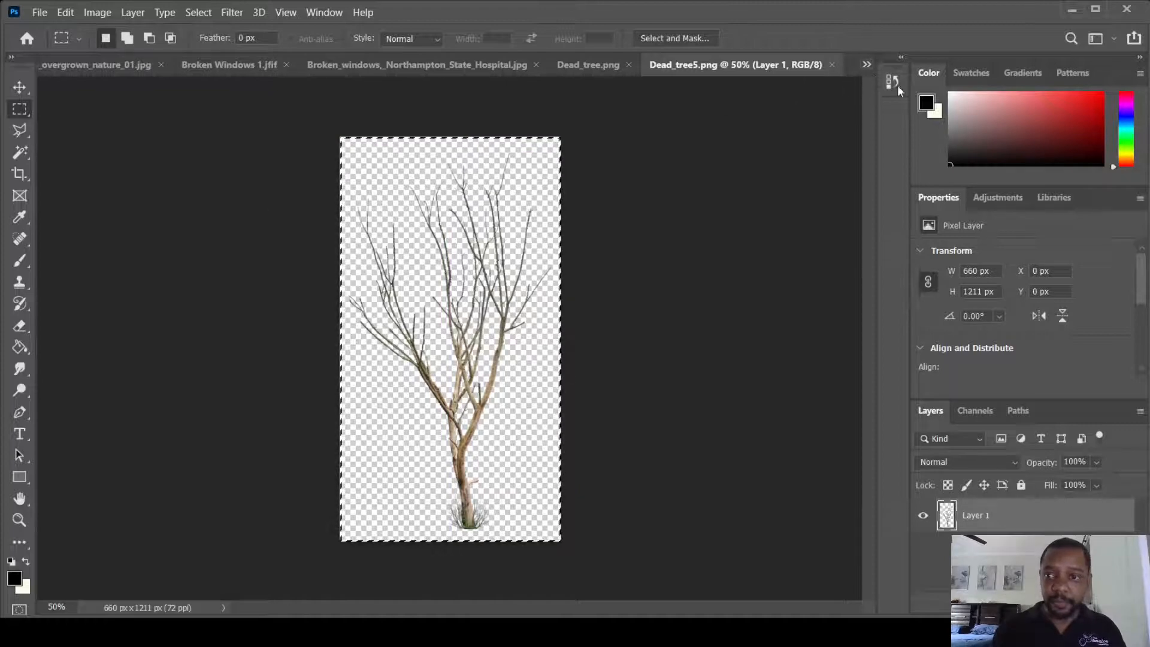
pyautogui.hotkey('ctrl', 'Tab')
pyautogui.hotkey('ctrl', 'v')
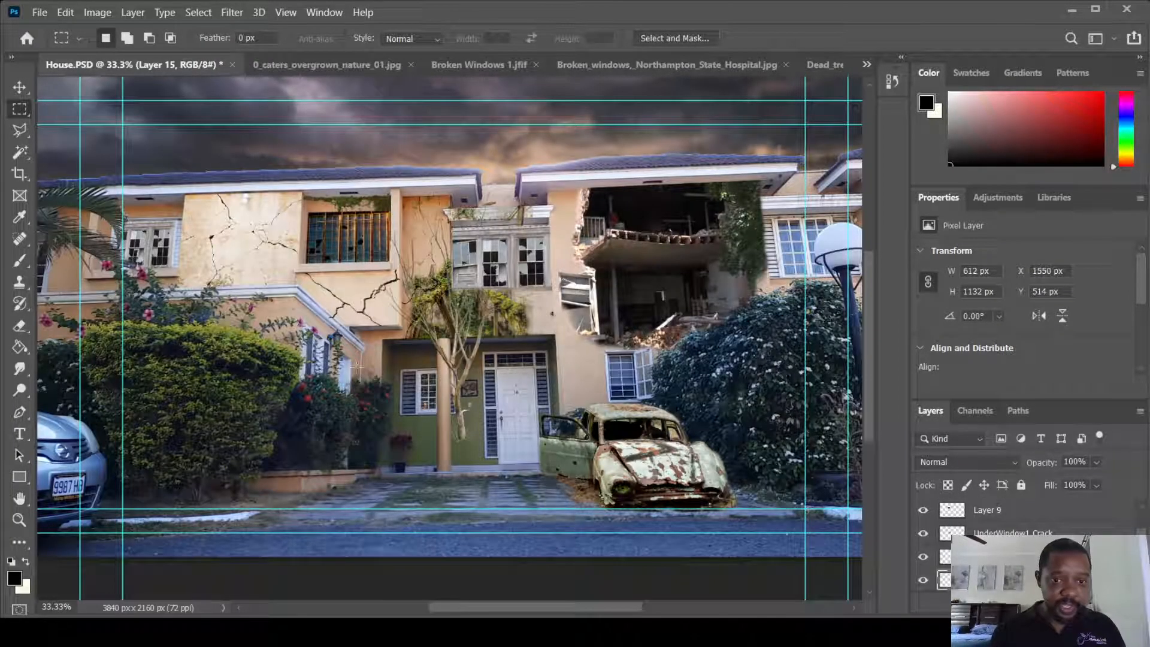
# Move the dead tree over to the rusted car's front fender and name its layer "Dead Tree"
pyautogui.click(19, 87)
pyautogui.moveTo(452, 362); pyautogui.dragTo(696, 407)
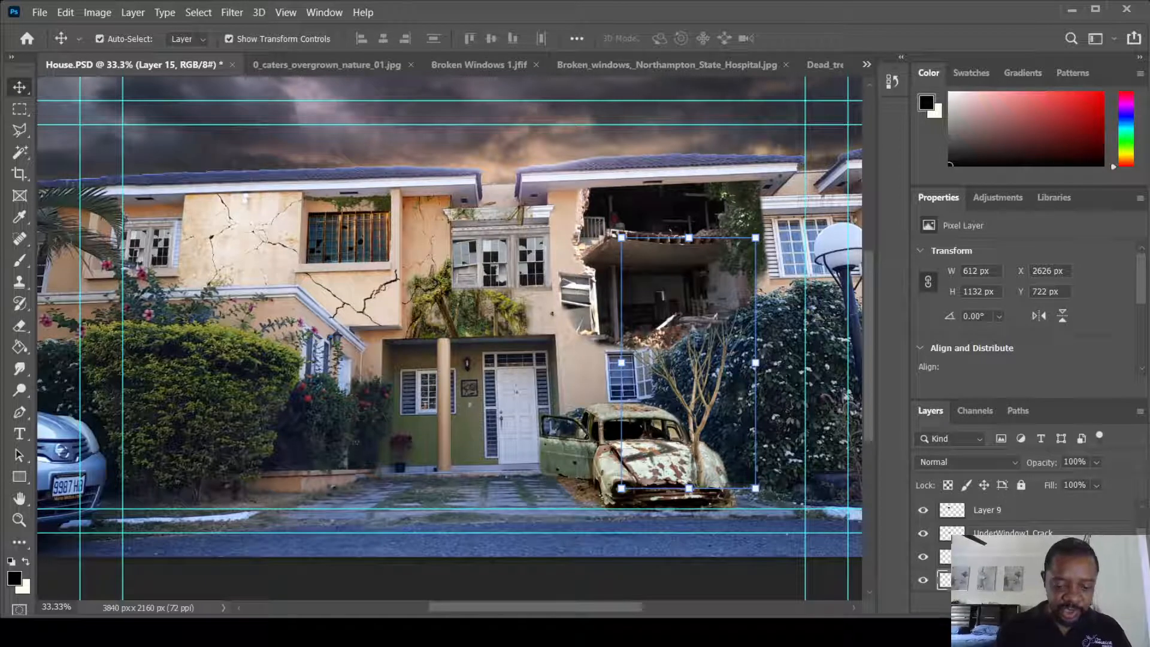
pyautogui.write('Dead Tree')
pyautogui.press('Return')
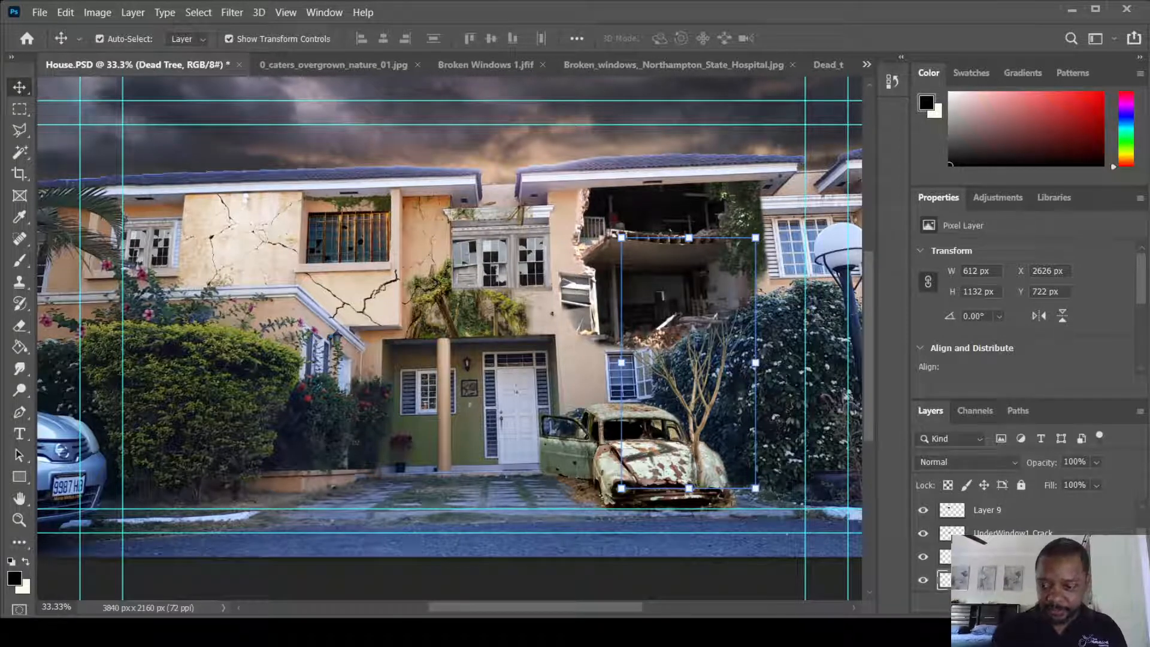
# Reorder the Dead Tree layer so it sits directly above Layer 12 and below Group 1, in front of the collapsed wall
pyautogui.scroll(1, 1041, 532)
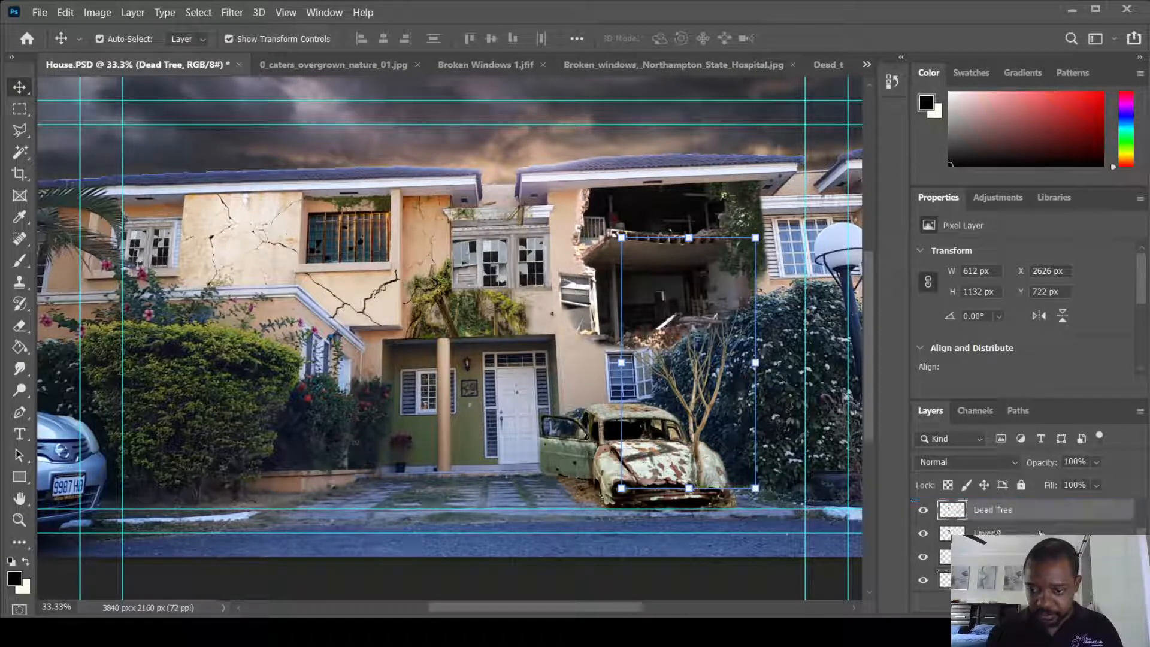
pyautogui.scroll(-4, 1041, 532)
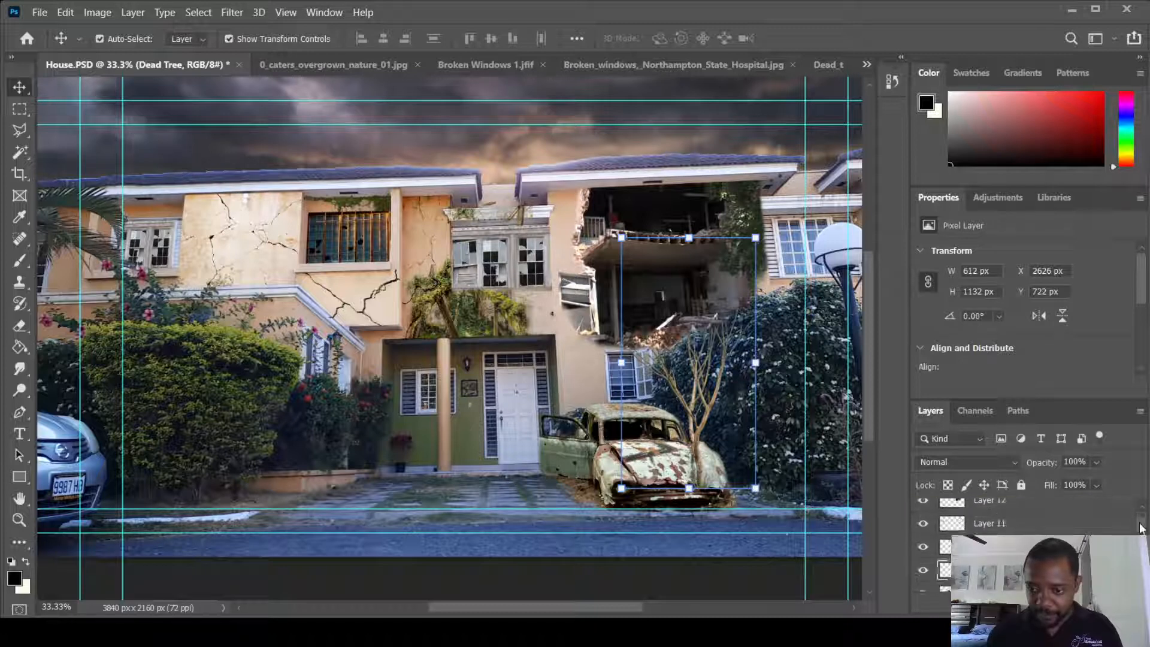
pyautogui.moveTo(1042, 570); pyautogui.dragTo(1048, 513)
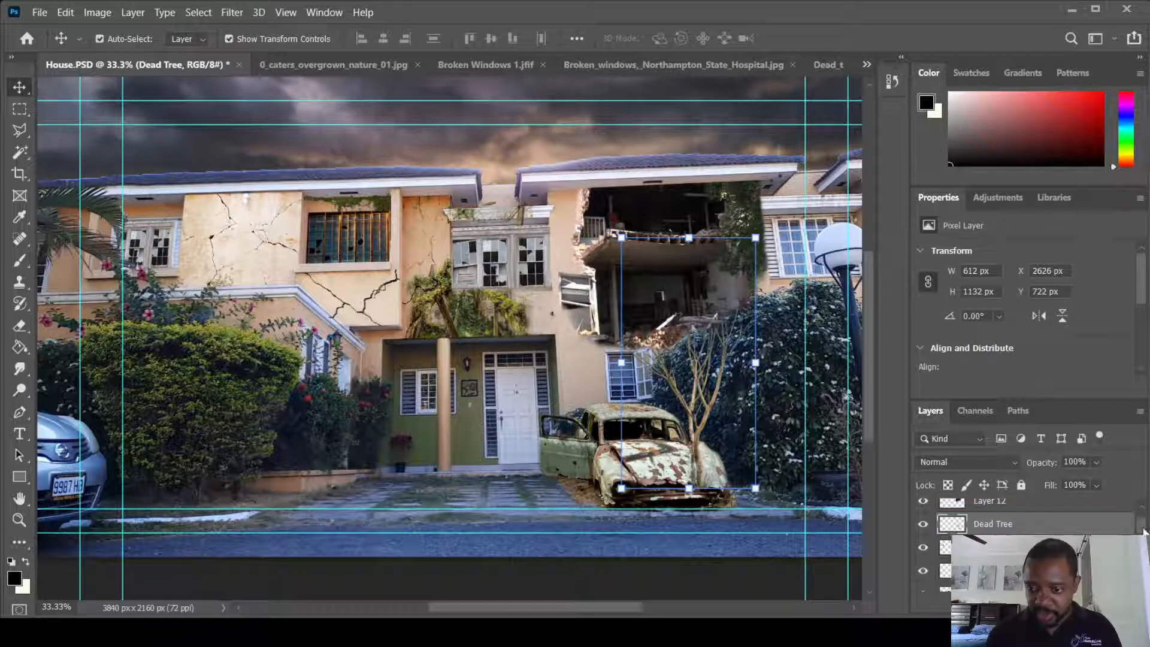
pyautogui.moveTo(1145, 531); pyautogui.dragTo(1144, 521)
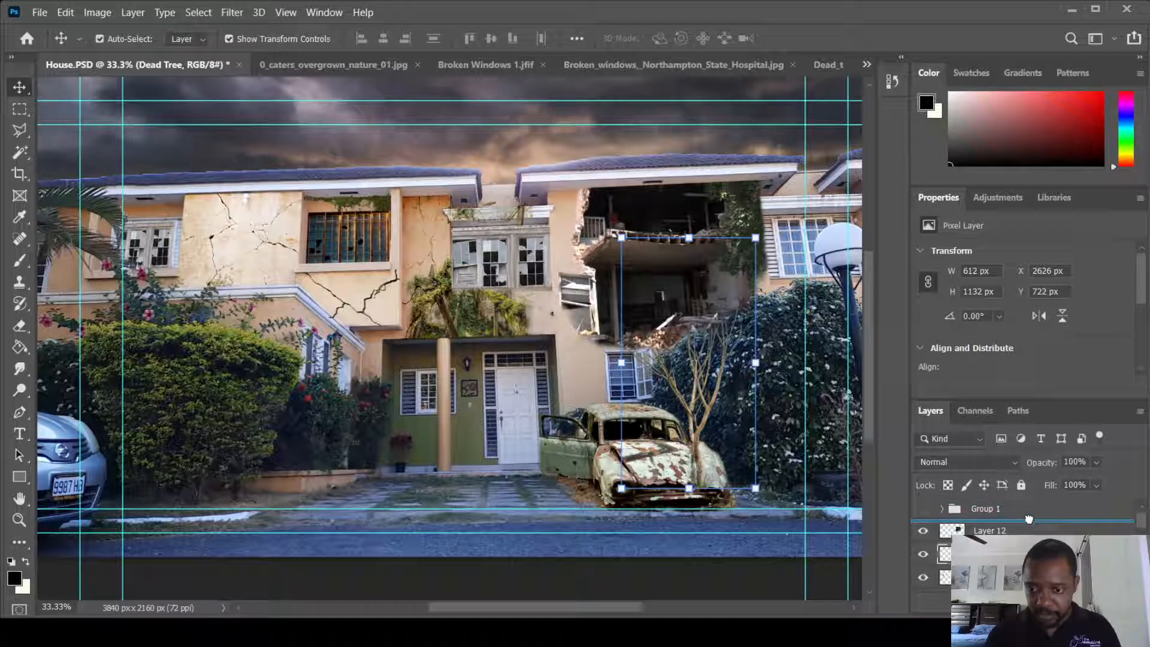
pyautogui.moveTo(1029, 521); pyautogui.dragTo(1029, 520)
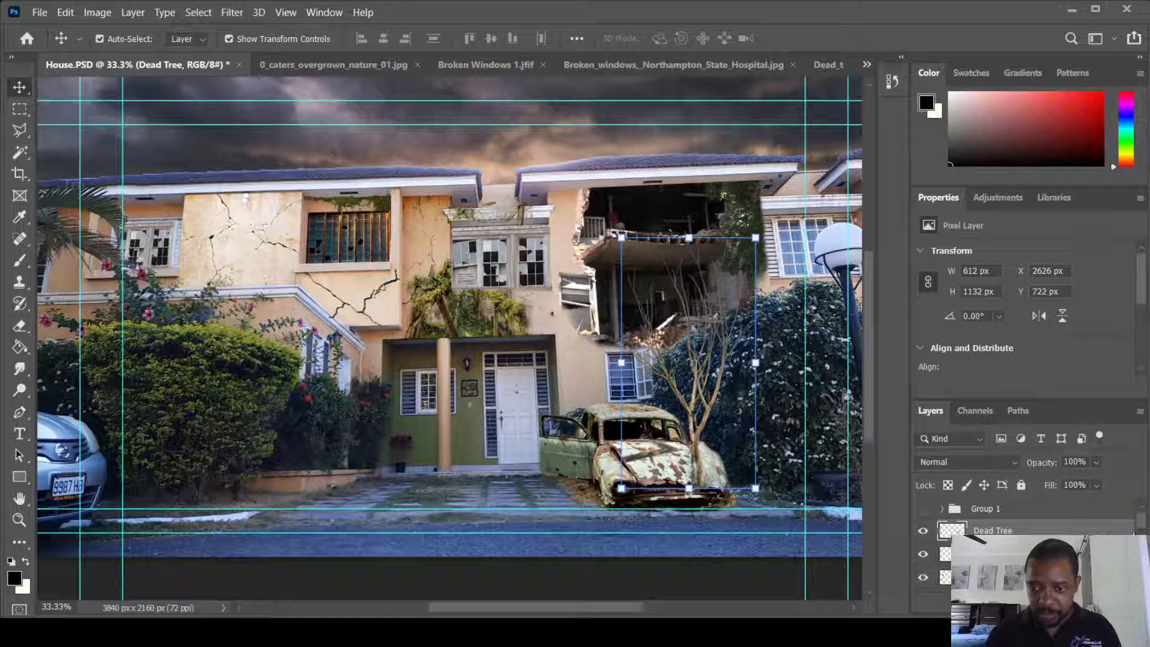
pyautogui.moveTo(1142, 523); pyautogui.dragTo(1142, 575)
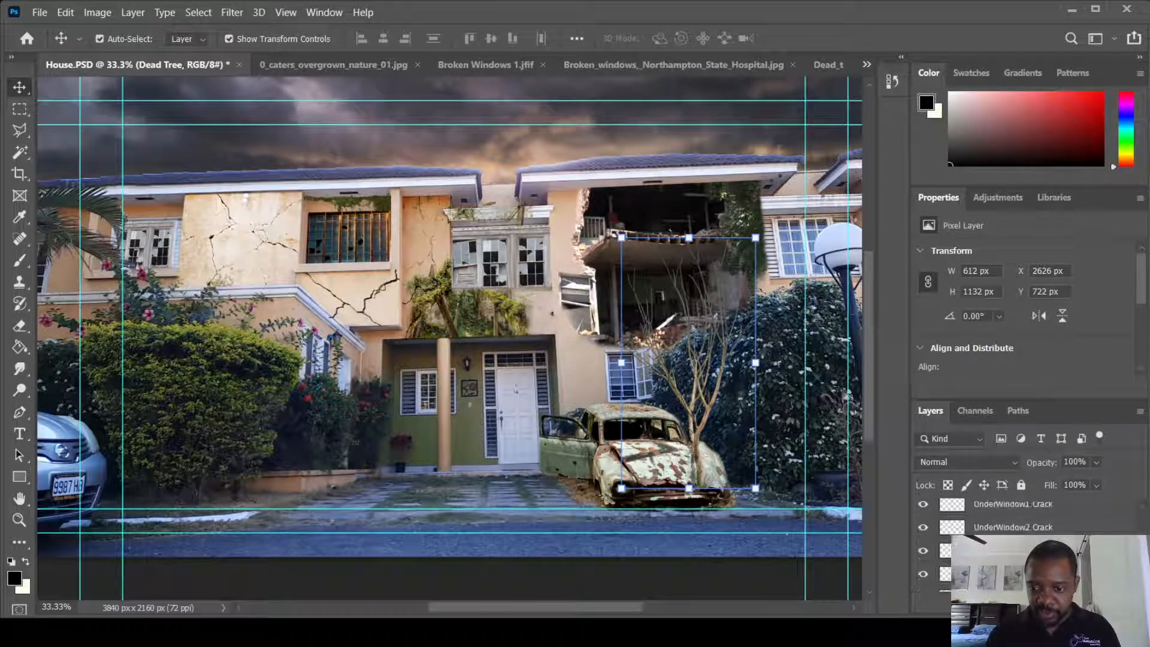
pyautogui.moveTo(1145, 529)
pyautogui.mouseDown()
pyautogui.moveTo(1145, 515)
pyautogui.moveTo(1143, 559)
pyautogui.moveTo(1145, 514)
pyautogui.mouseUp()
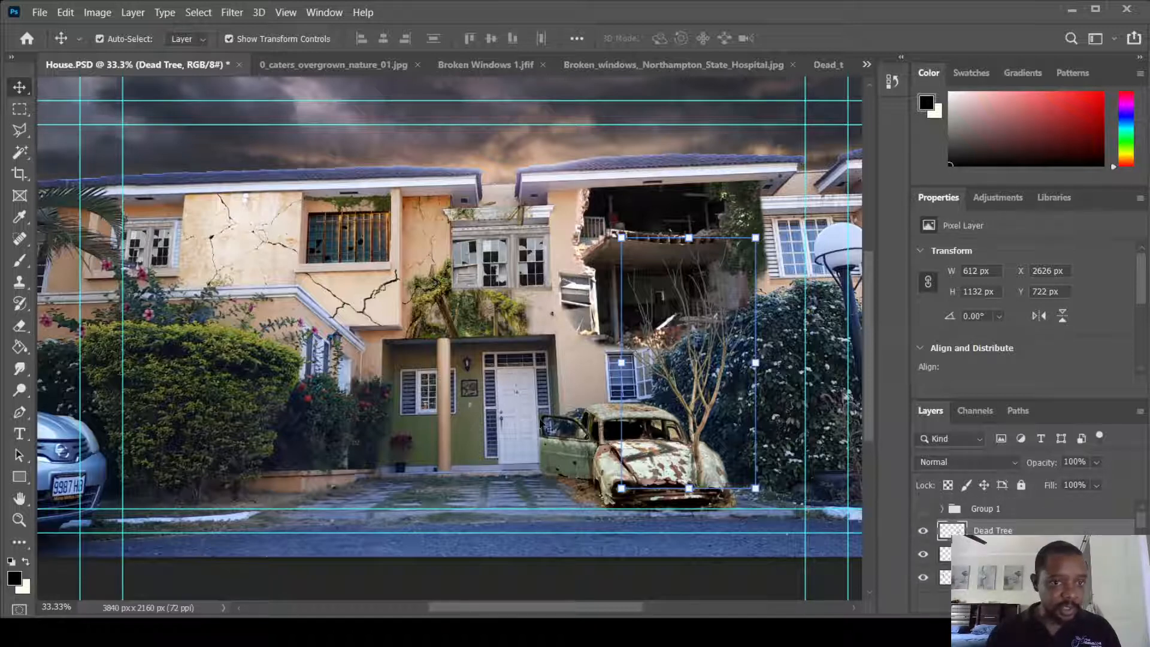
# Rename the car's layer "Rsuted Car" and place it directly above the Dead Tree layer so the car covers the trunk
pyautogui.click(584, 450)
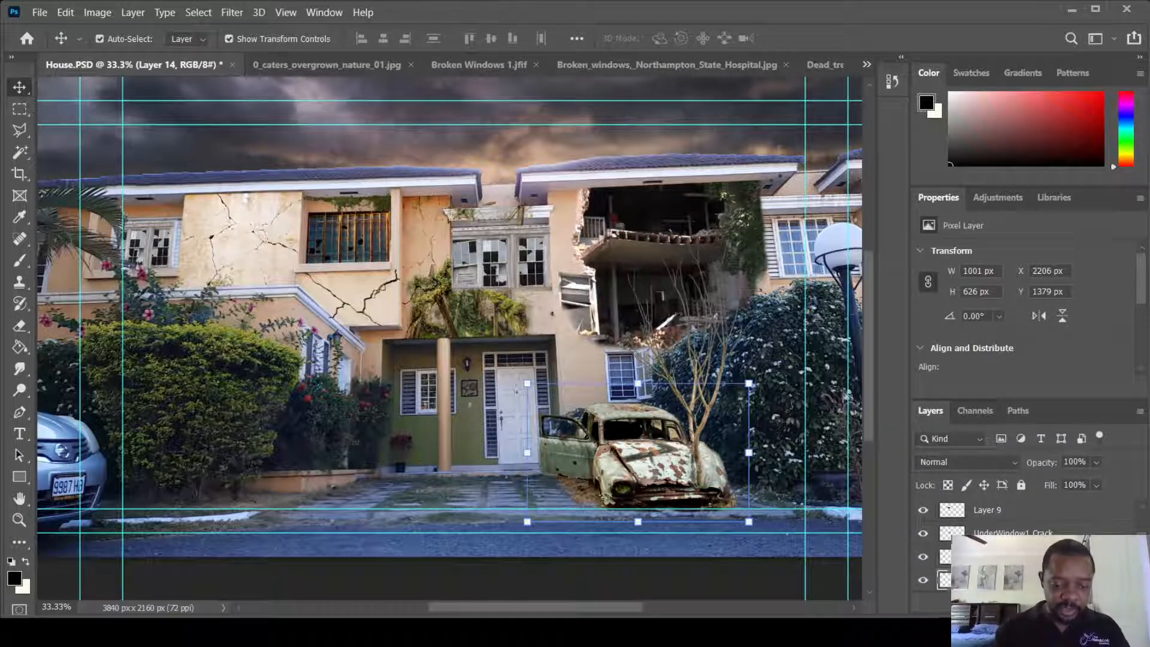
pyautogui.write('Rsuted Car')
pyautogui.press('Return')
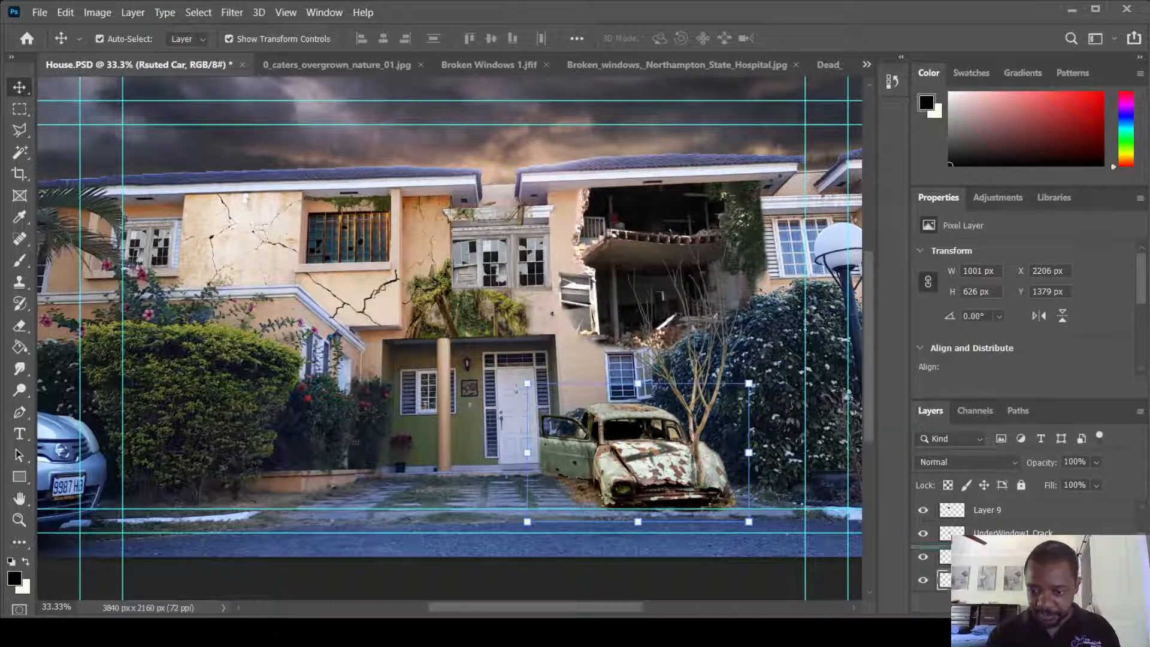
pyautogui.scroll(2, 1013, 515)
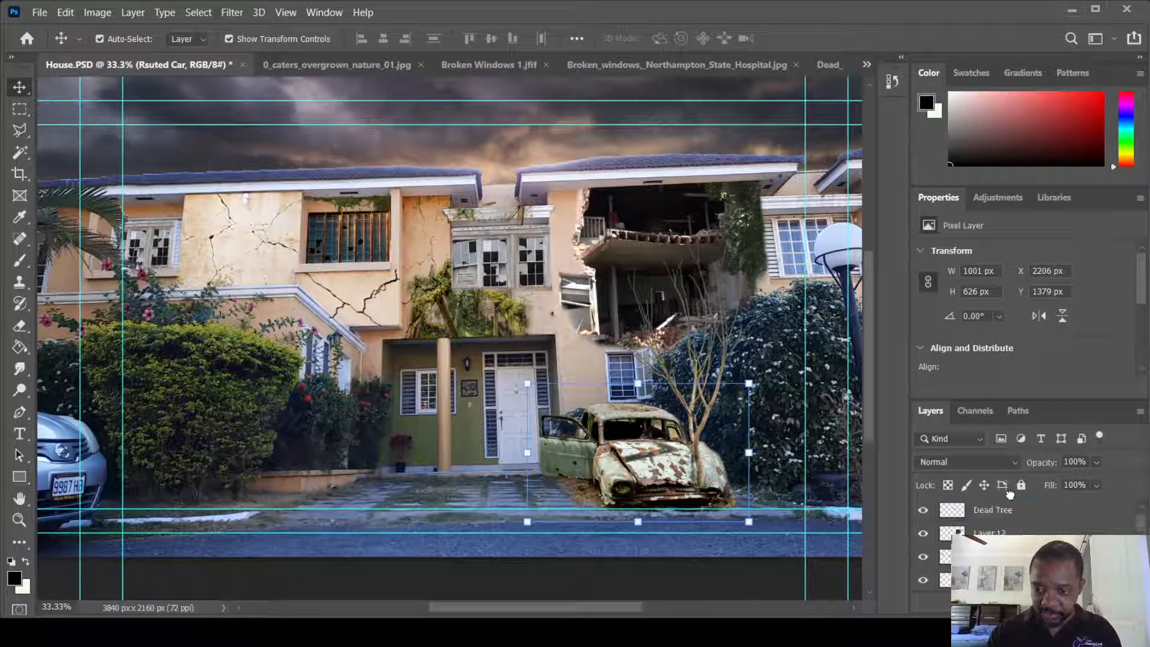
pyautogui.scroll(1, 1011, 494)
pyautogui.moveTo(1009, 487); pyautogui.dragTo(1014, 530)
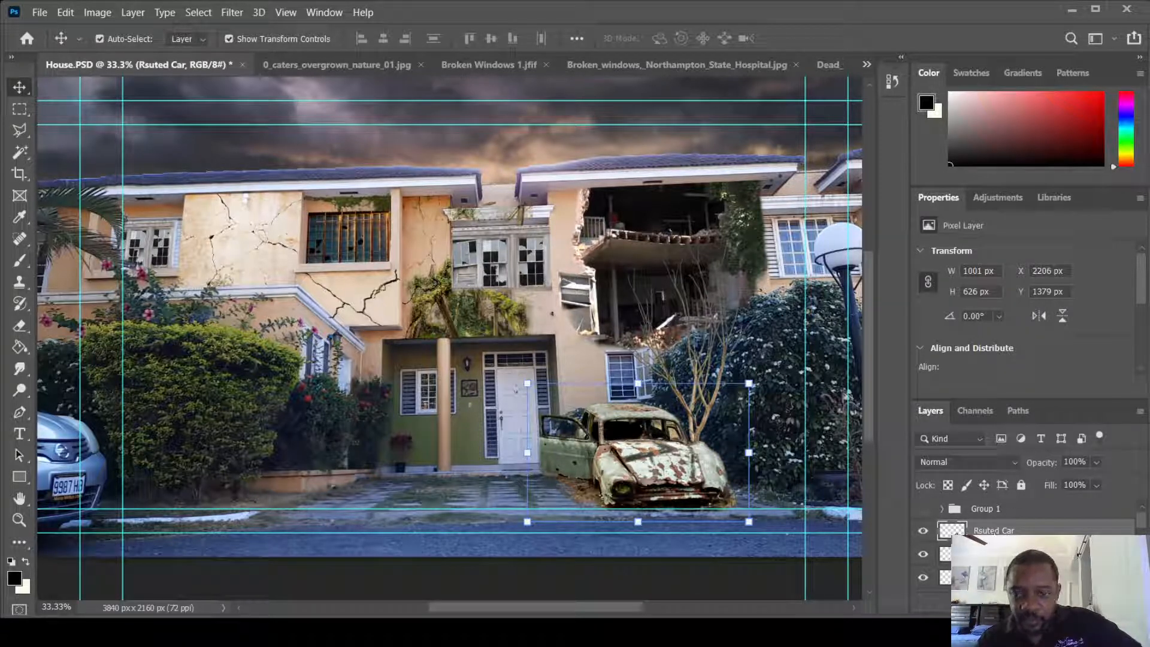
# Erase the leftover window fragment beside the collapsed wall's lower opening on Layer 12 with an 80 px Eraser brush
pyautogui.click(640, 299)
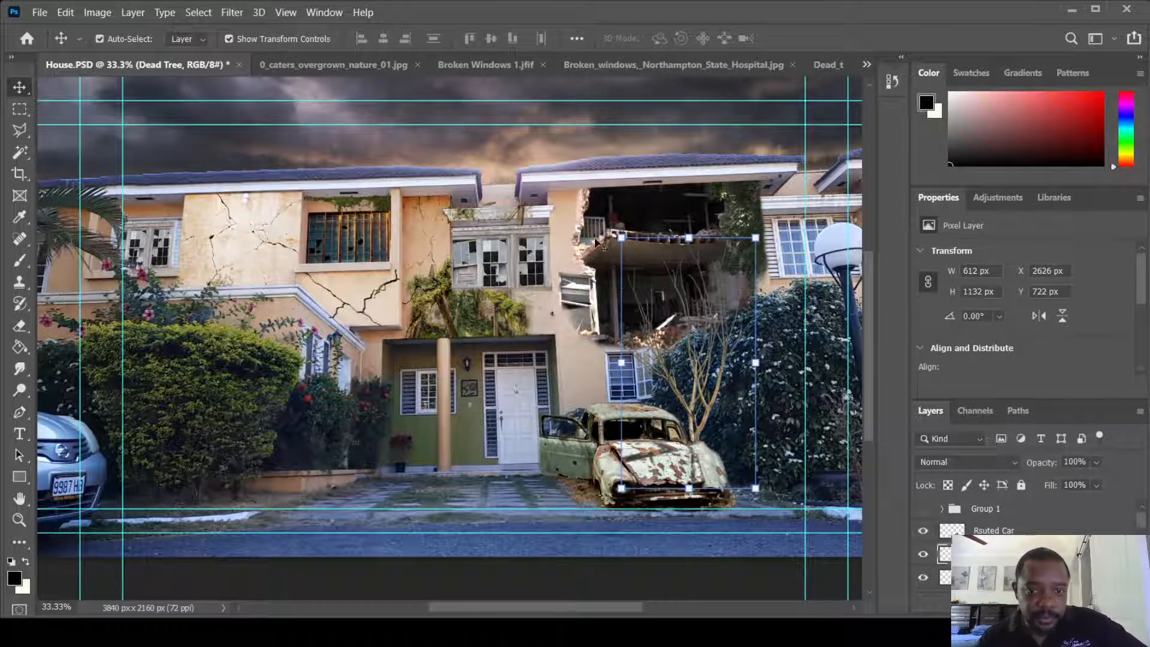
pyautogui.click(603, 169)
pyautogui.click(618, 200)
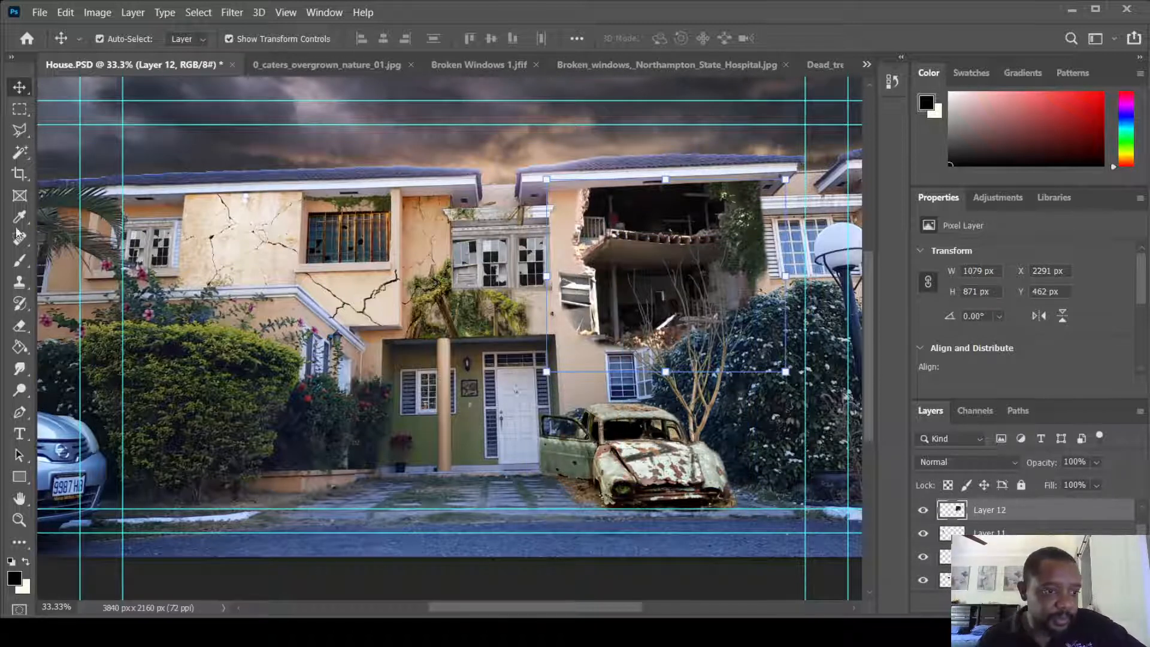
pyautogui.click(20, 326)
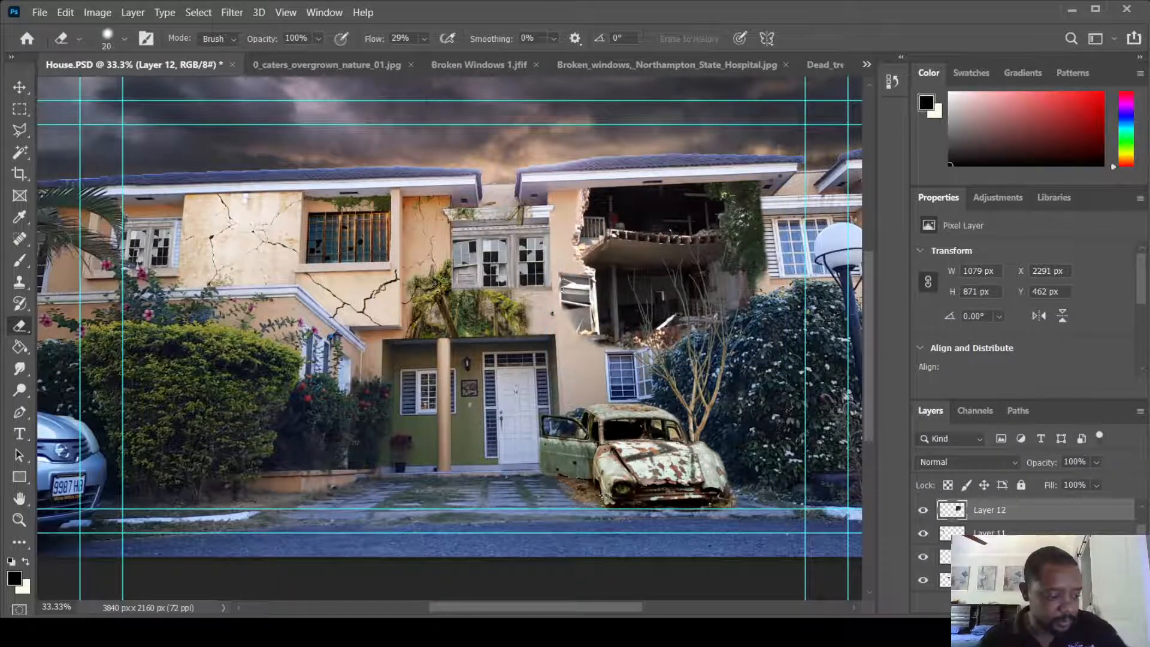
pyautogui.press(']')
pyautogui.press(']')
pyautogui.press(']')
pyautogui.press(']')
pyautogui.press(']')
pyautogui.press(']')
pyautogui.press(']')
pyautogui.press(']')
pyautogui.press(']')
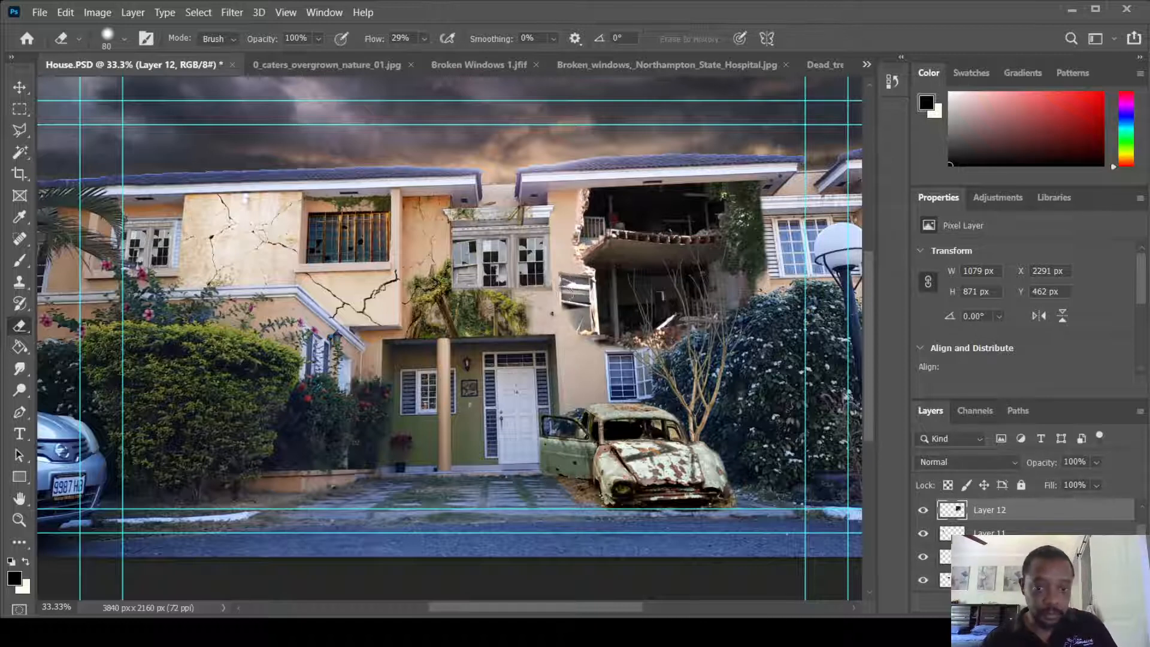
pyautogui.moveTo(572, 282)
pyautogui.mouseDown()
pyautogui.moveTo(562, 282)
pyautogui.moveTo(579, 323)
pyautogui.moveTo(580, 281)
pyautogui.moveTo(584, 312)
pyautogui.moveTo(572, 327)
pyautogui.moveTo(566, 277)
pyautogui.moveTo(571, 327)
pyautogui.moveTo(580, 356)
pyautogui.moveTo(578, 336)
pyautogui.moveTo(594, 355)
pyautogui.mouseUp()
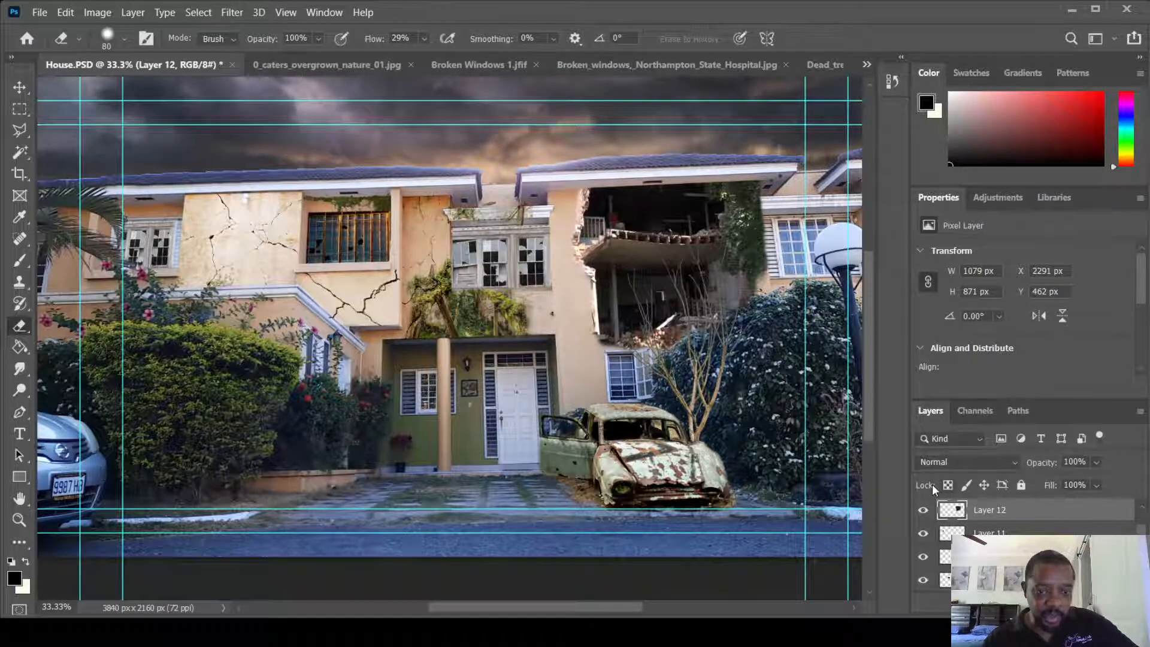
# Cover the parked blue car on the VID_20210308_081917.mp4 layer with cloned hedge and ground using a 250 px Clone Stamp brush
pyautogui.scroll(5, 1019, 540)
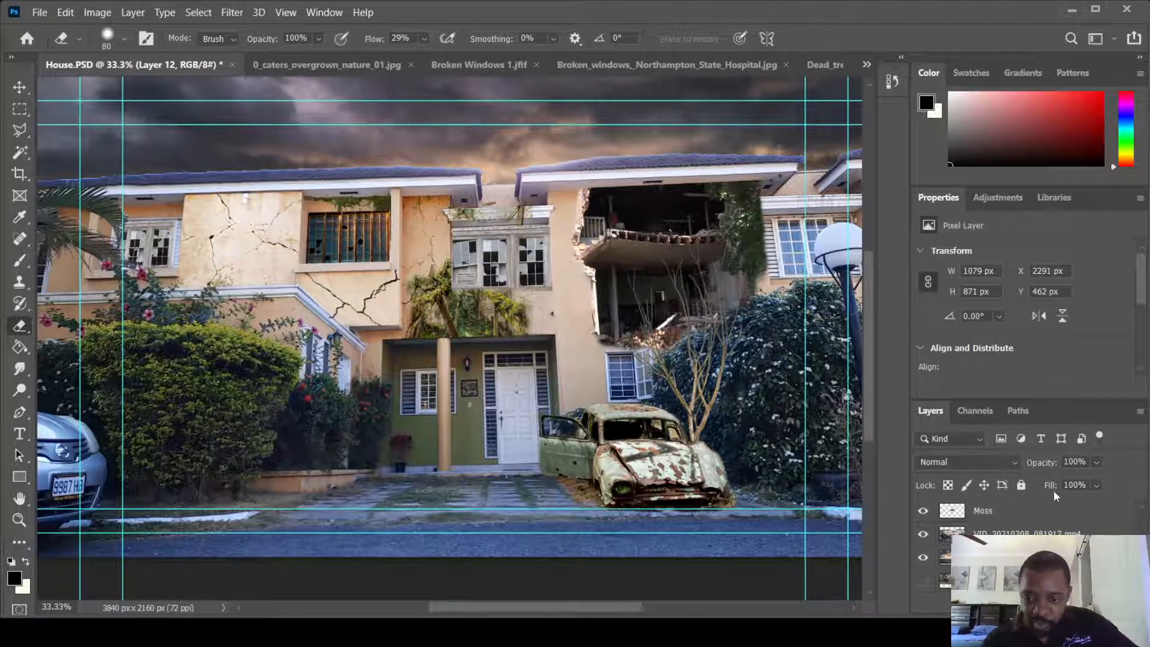
pyautogui.click(923, 534)
pyautogui.click(924, 534)
pyautogui.click(959, 533)
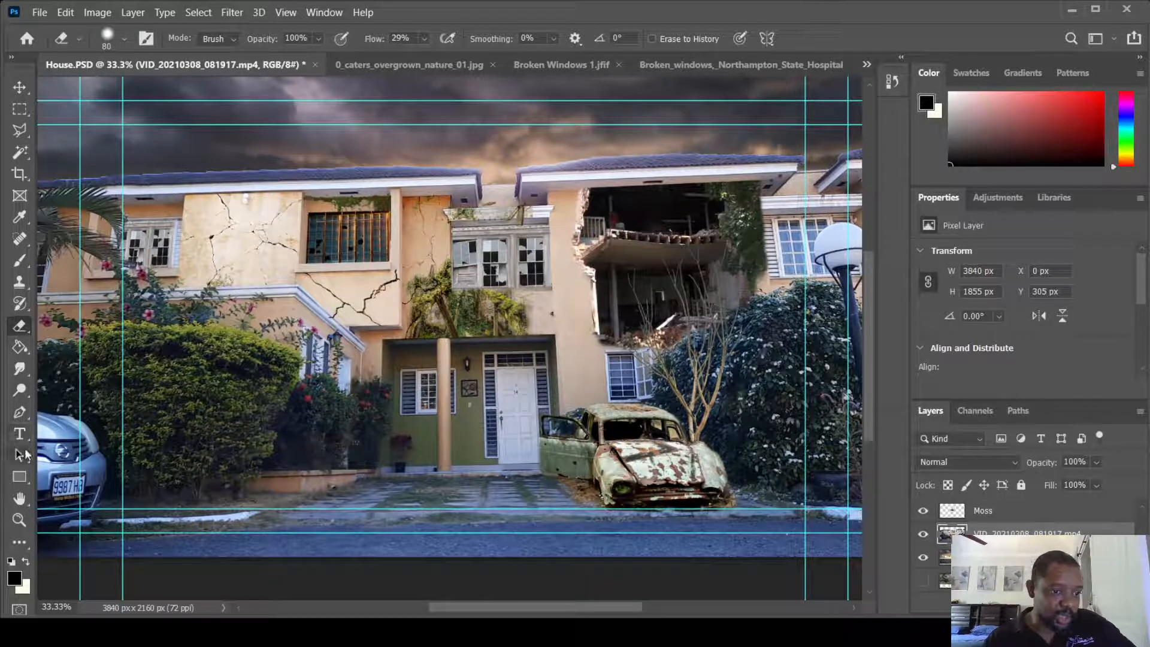
pyautogui.click(20, 282)
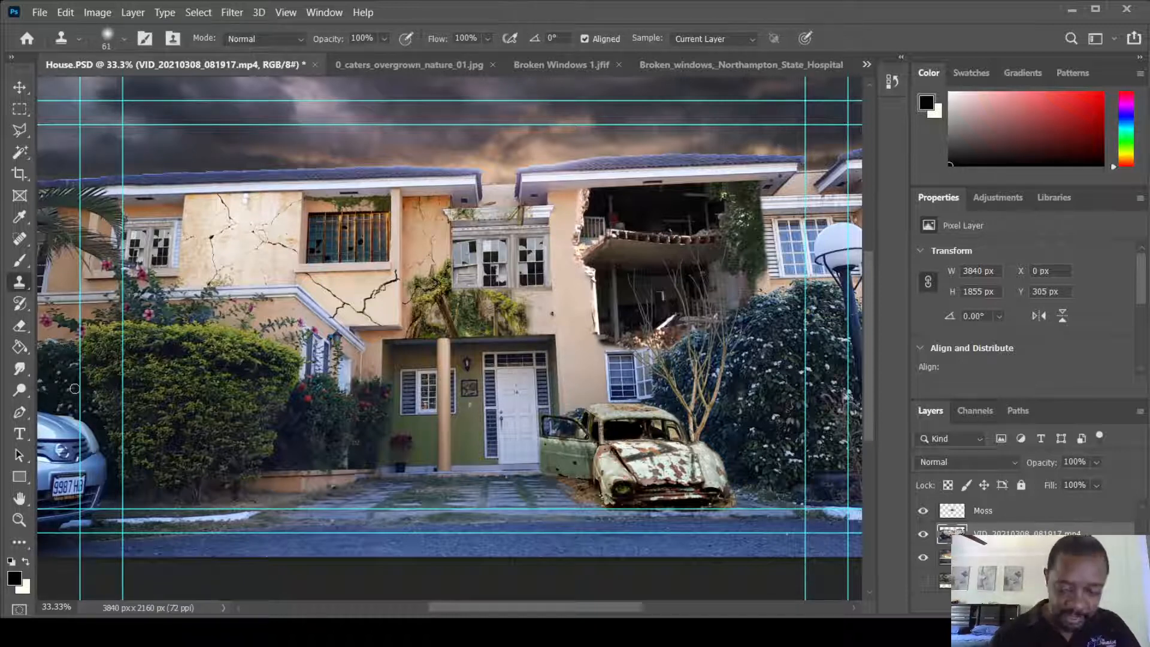
pyautogui.press(']')
pyautogui.press(']')
pyautogui.press(']')
pyautogui.press(']')
pyautogui.press(']')
pyautogui.press(']')
pyautogui.press(']')
pyautogui.press(']')
pyautogui.press(']')
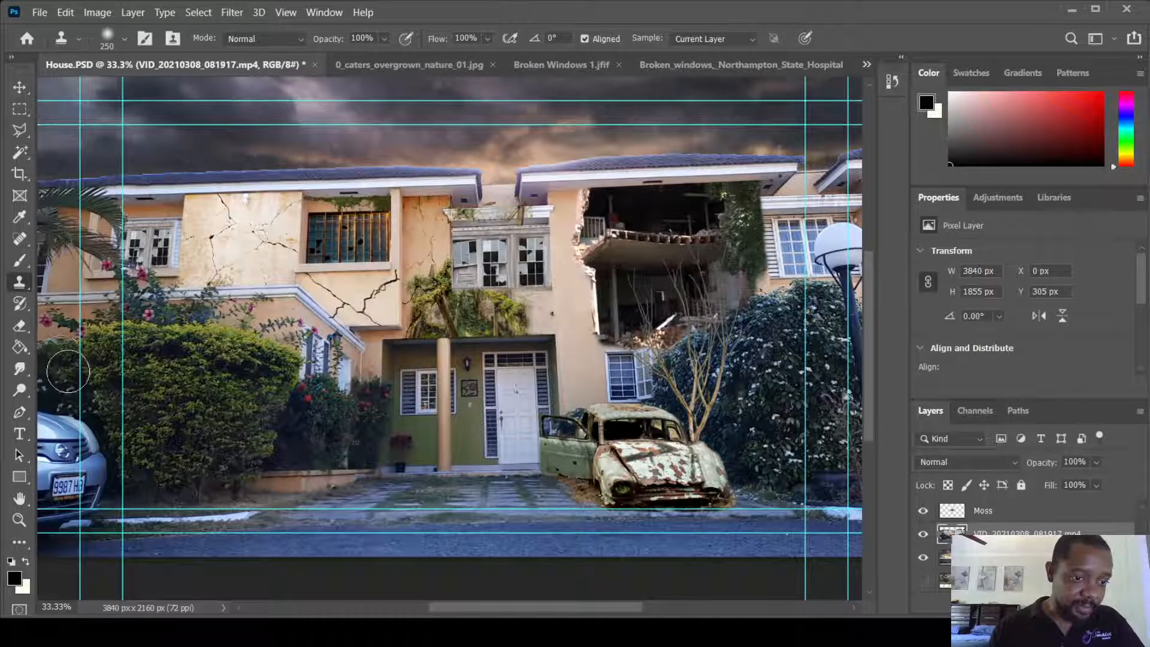
pyautogui.moveTo(72, 373)
pyautogui.mouseDown()
pyautogui.moveTo(51, 385)
pyautogui.moveTo(105, 427)
pyautogui.moveTo(69, 416)
pyautogui.moveTo(91, 464)
pyautogui.moveTo(83, 506)
pyautogui.moveTo(53, 505)
pyautogui.moveTo(51, 481)
pyautogui.moveTo(58, 517)
pyautogui.moveTo(44, 512)
pyautogui.moveTo(65, 500)
pyautogui.moveTo(46, 493)
pyautogui.moveTo(64, 480)
pyautogui.moveTo(40, 477)
pyautogui.moveTo(73, 466)
pyautogui.moveTo(42, 461)
pyautogui.moveTo(60, 446)
pyautogui.moveTo(33, 424)
pyautogui.mouseUp()
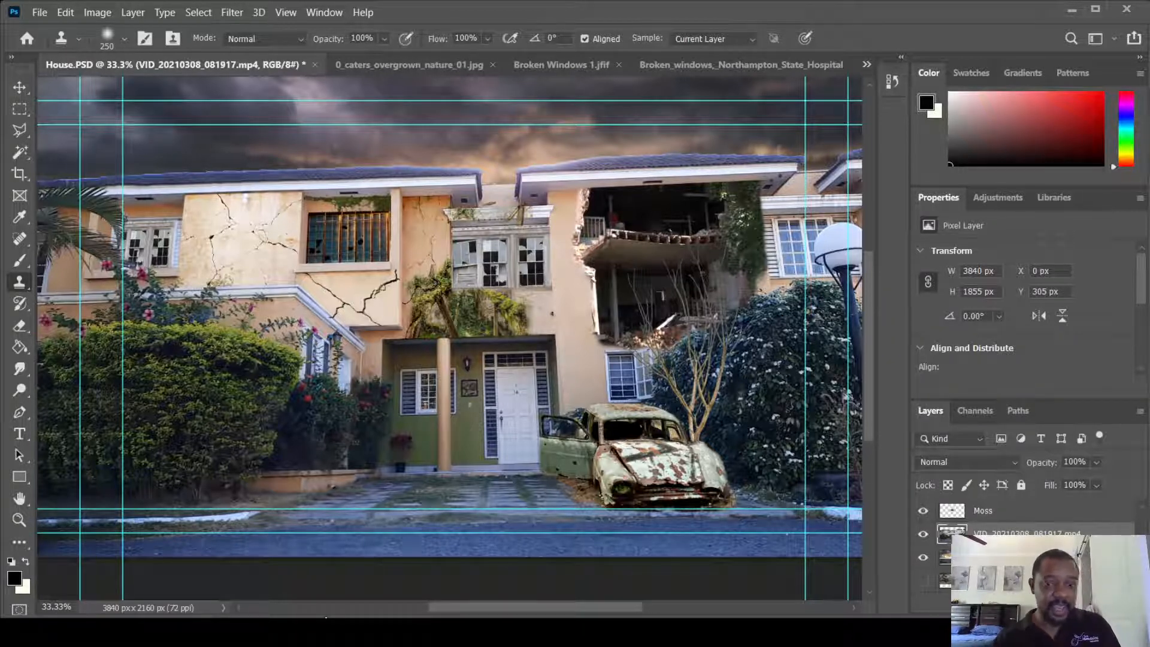
# Save the edited composite in House.PSD
pyautogui.scroll(-1, 335, 437)
pyautogui.hotkey('ctrl', '+')
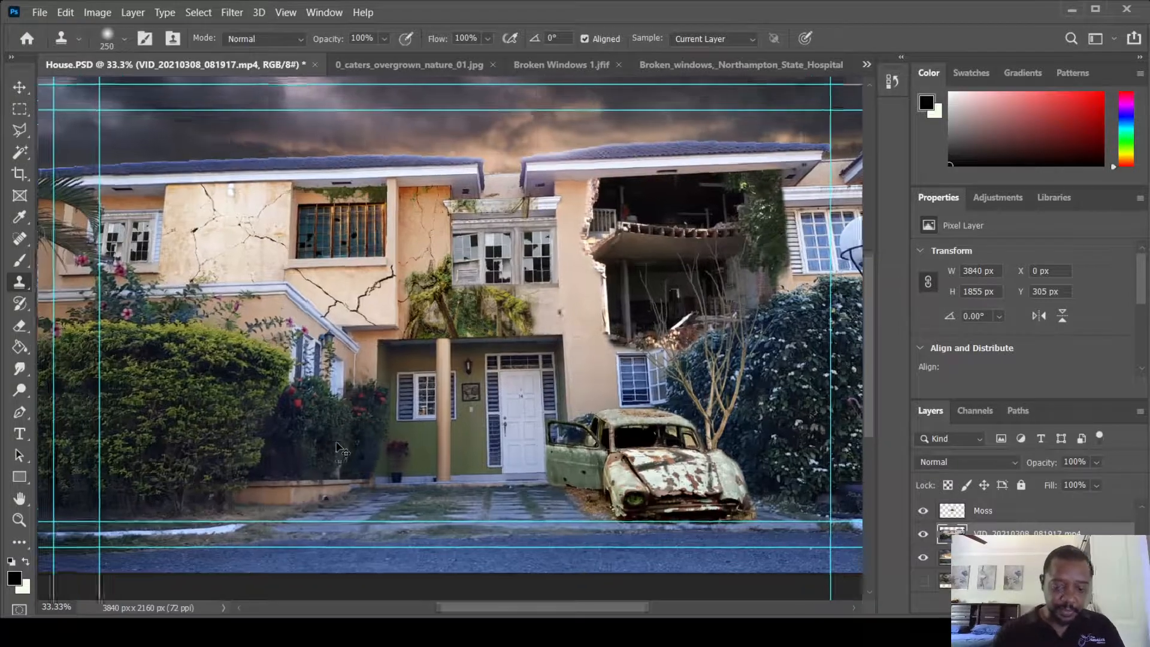
pyautogui.hotkey('ctrl', '-')
pyautogui.hotkey('ctrl', '-')
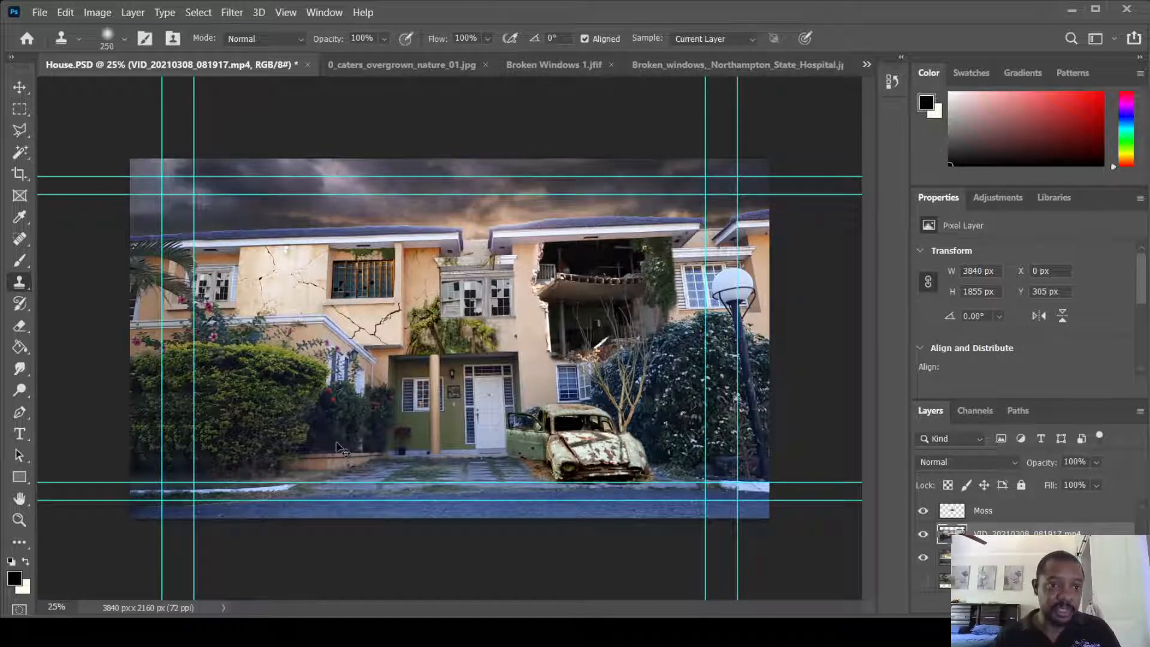
pyautogui.hotkey('ctrl', 's')
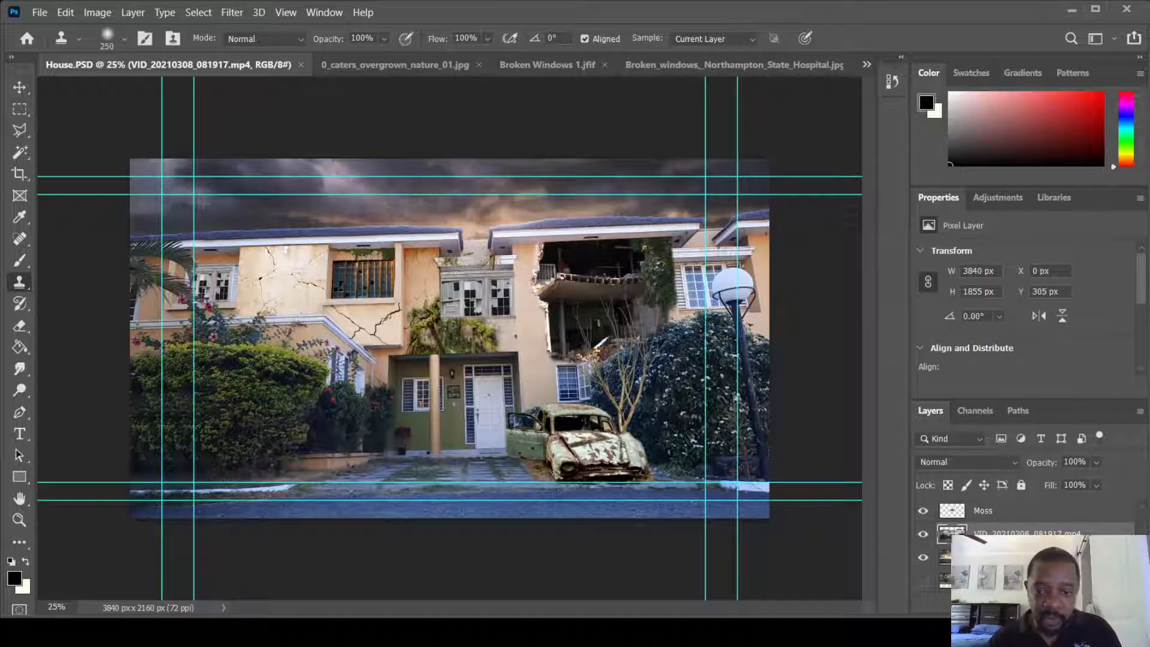
# Hide the Rsuted Car and Dead Tree layers so only the house scene remains
pyautogui.scroll(-3, 970, 530)
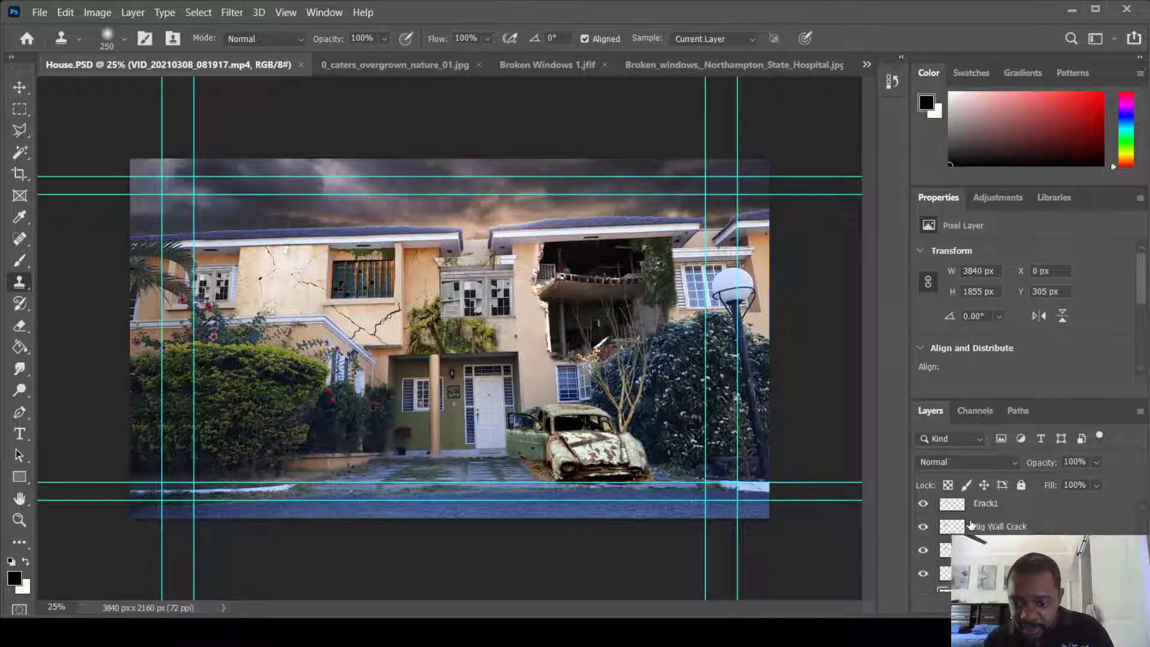
pyautogui.scroll(4, 974, 529)
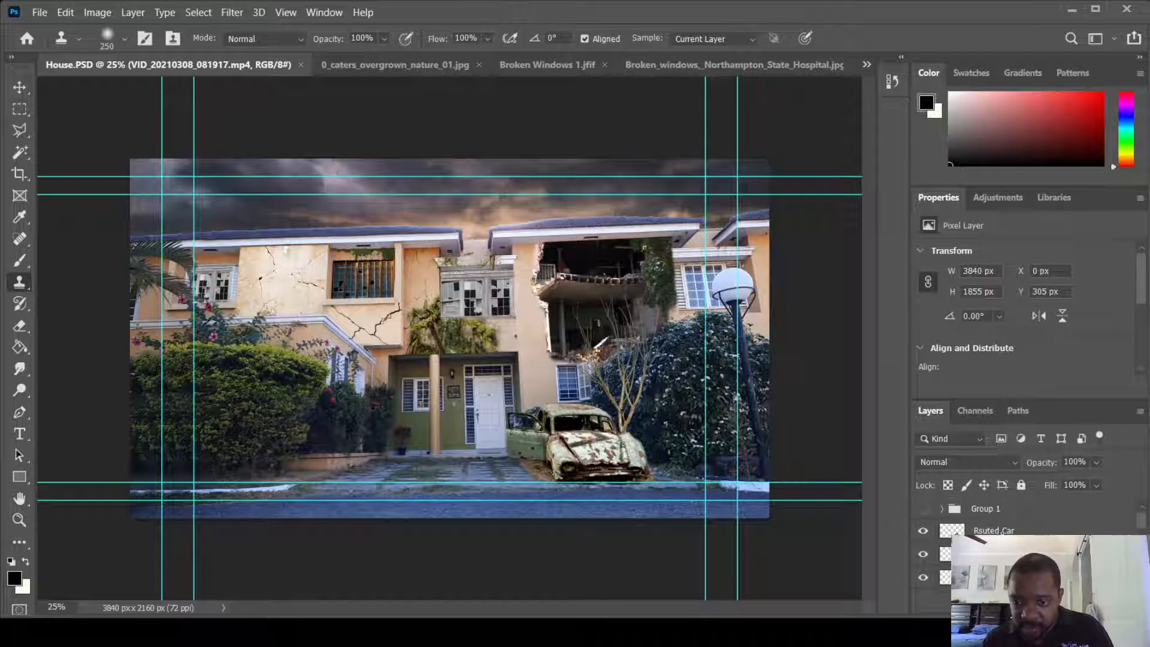
pyautogui.click(924, 531)
pyautogui.click(924, 531)
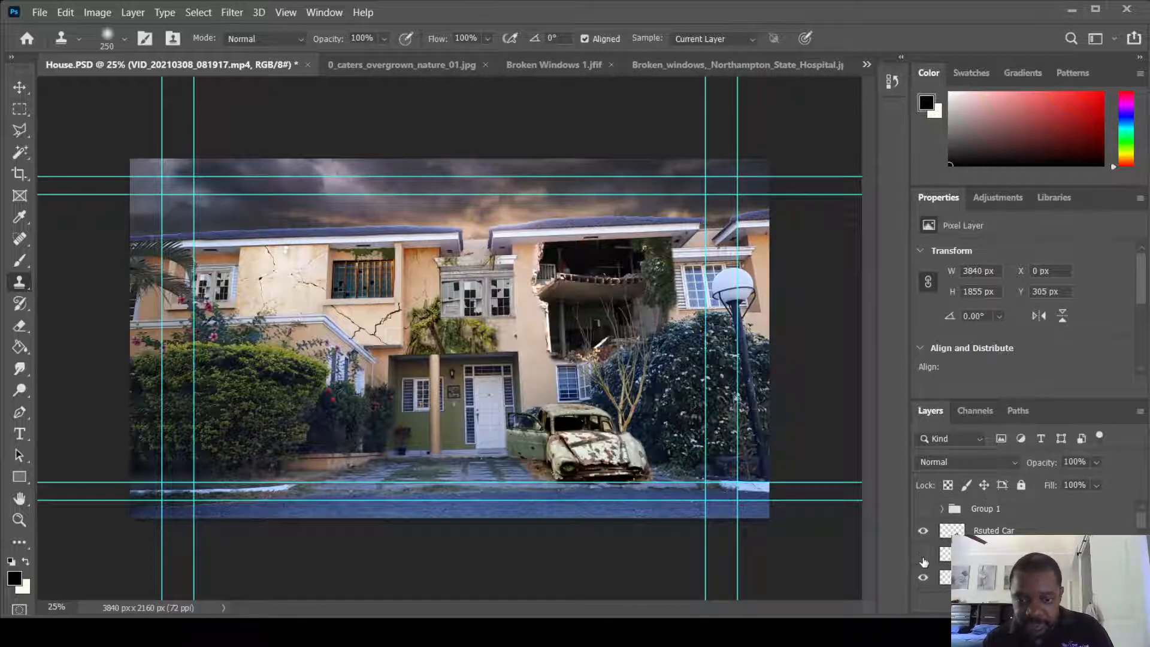
pyautogui.click(923, 554)
pyautogui.click(924, 555)
pyautogui.click(923, 554)
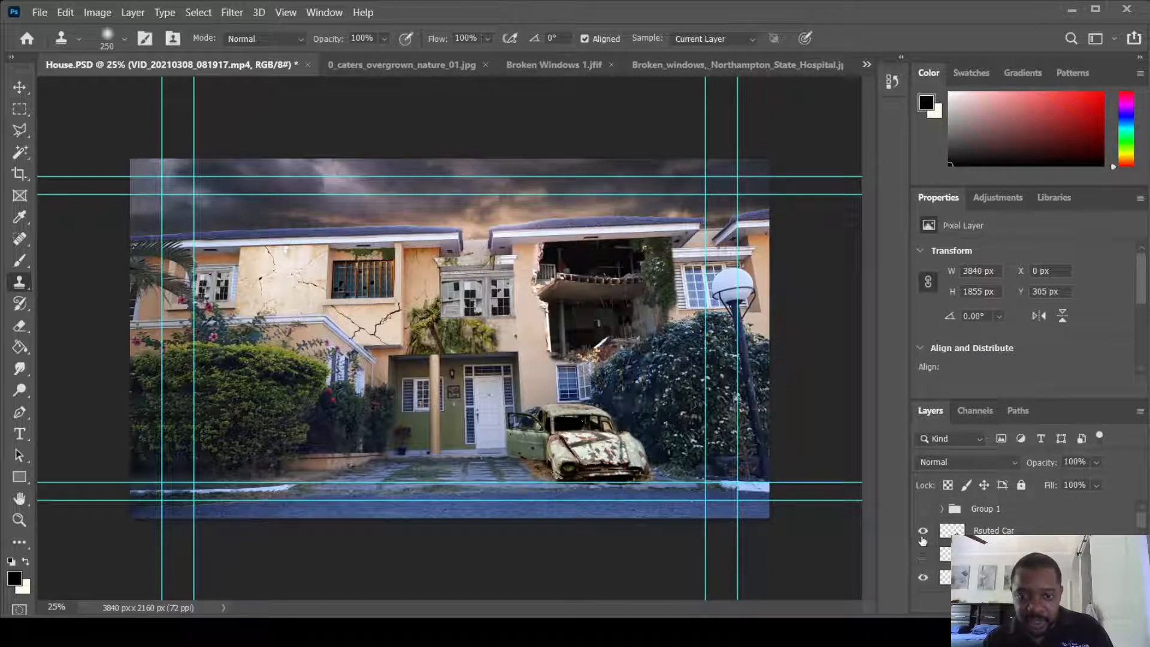
pyautogui.click(923, 531)
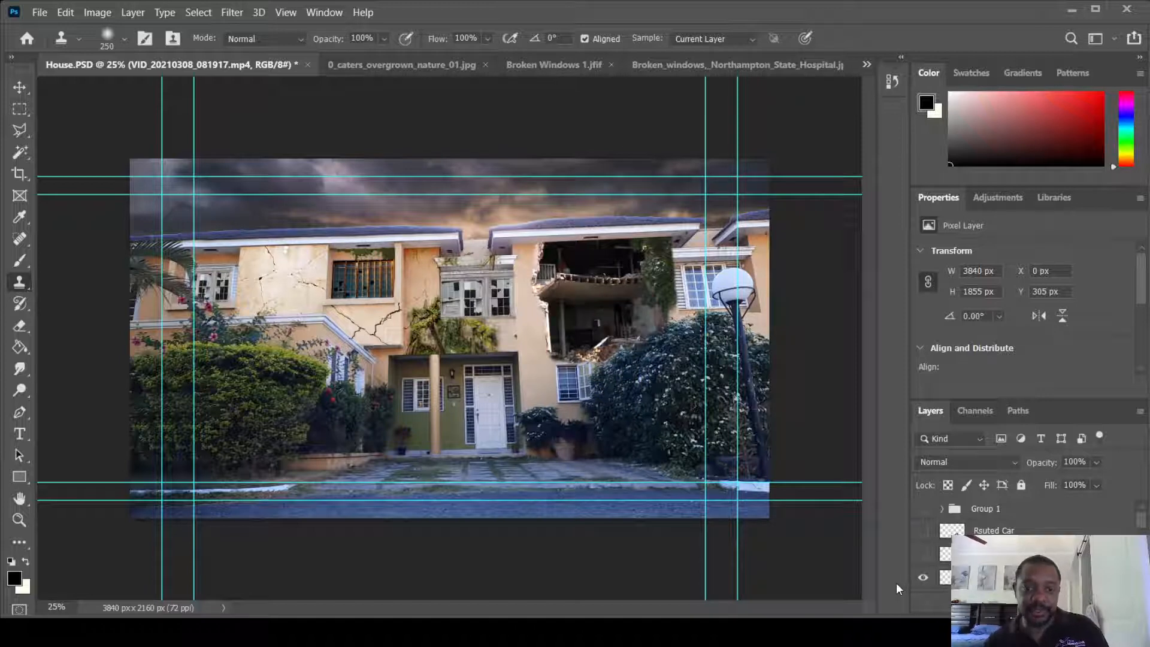
# Save the composite under the new file name House1.psd
pyautogui.click(40, 10)
pyautogui.click(79, 203)
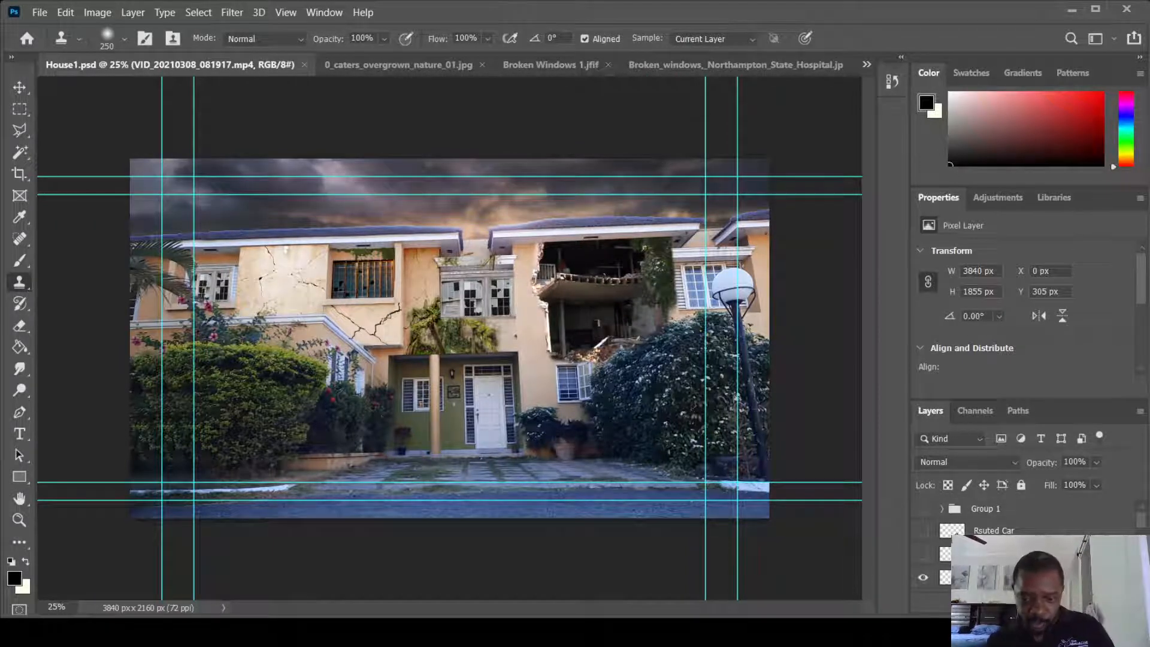
# Make the Rsuted Car layer visible and leave the Dead Tree layer hidden
pyautogui.click(923, 531)
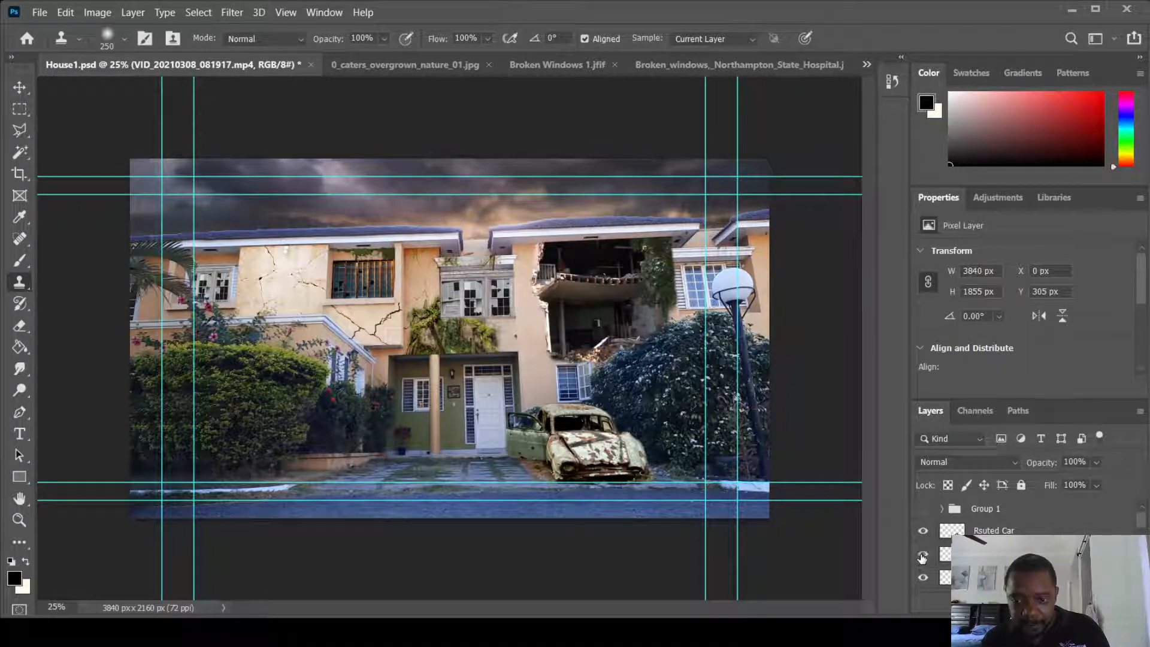
pyautogui.click(923, 556)
pyautogui.click(923, 557)
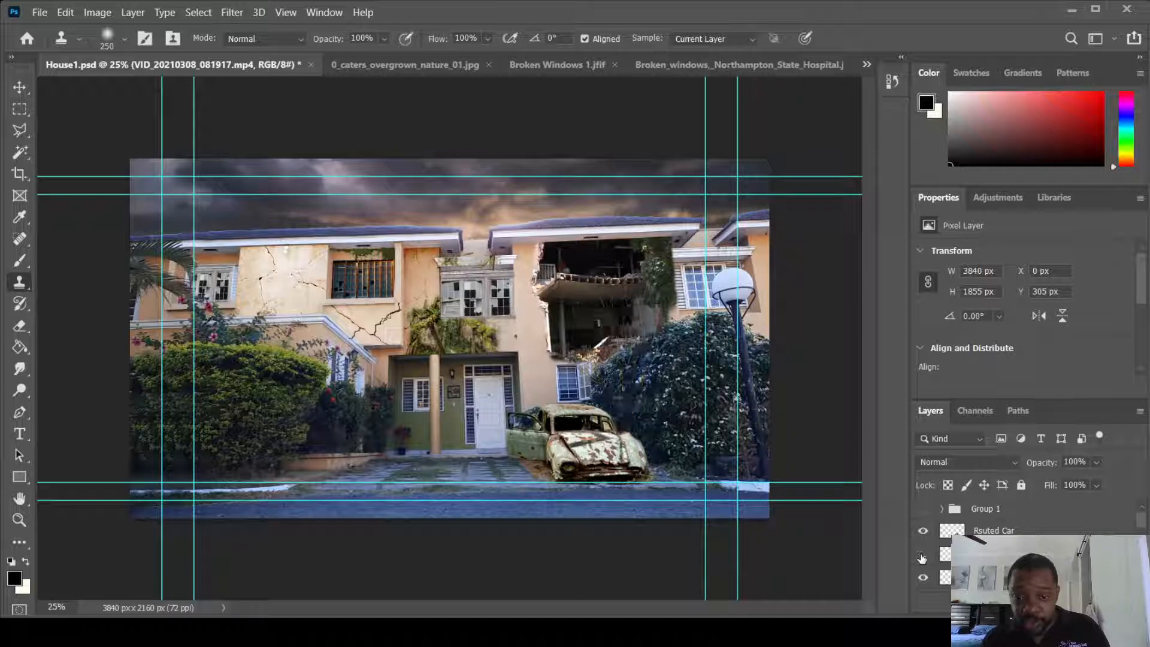
# Group the layers from Layer 12 down to the one below VID_20210308_081917.mp4 and name the group Background
pyautogui.click(1012, 578)
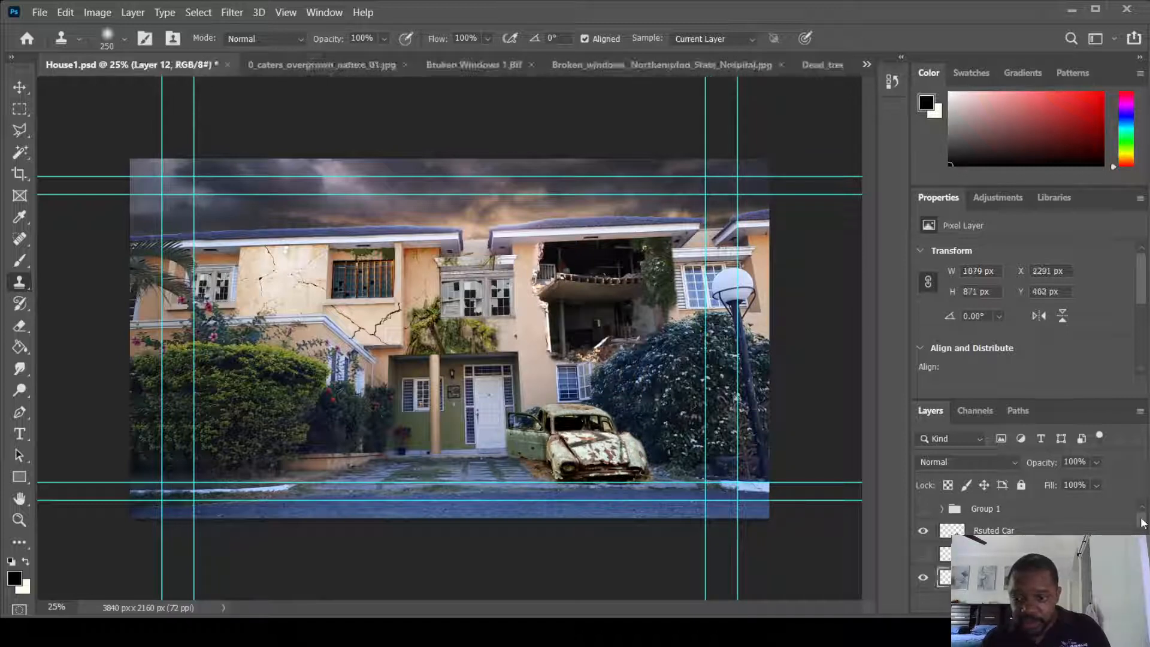
pyautogui.scroll(-5, 1133, 528)
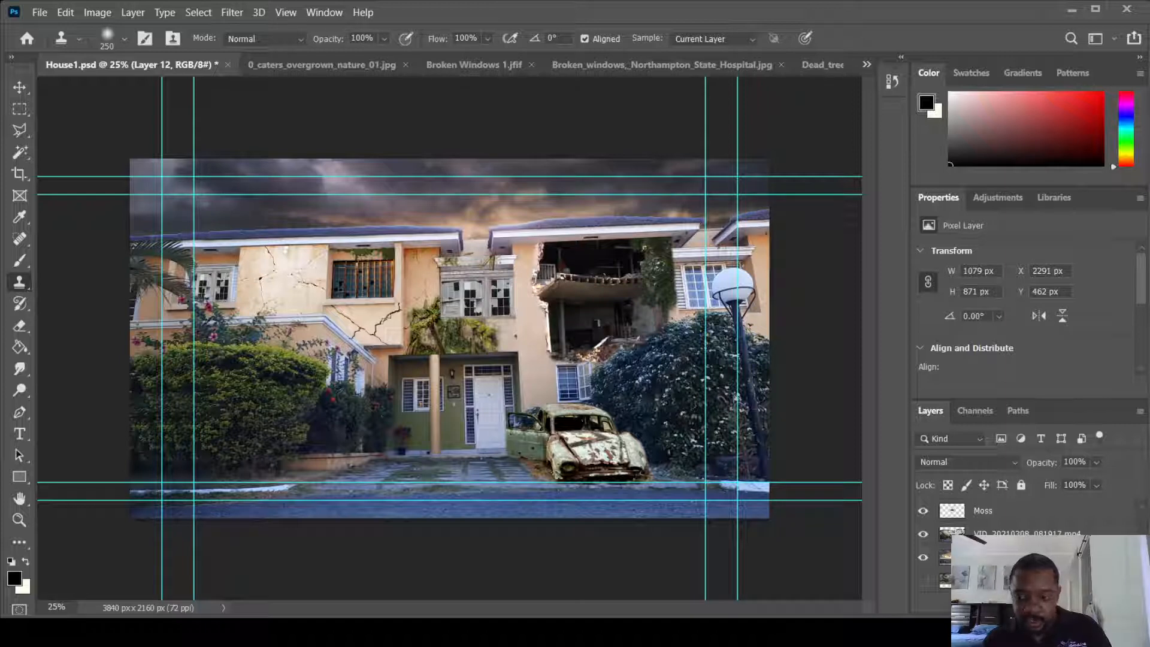
pyautogui.keyDown('shift'); pyautogui.click(1007, 558); pyautogui.keyUp('shift')
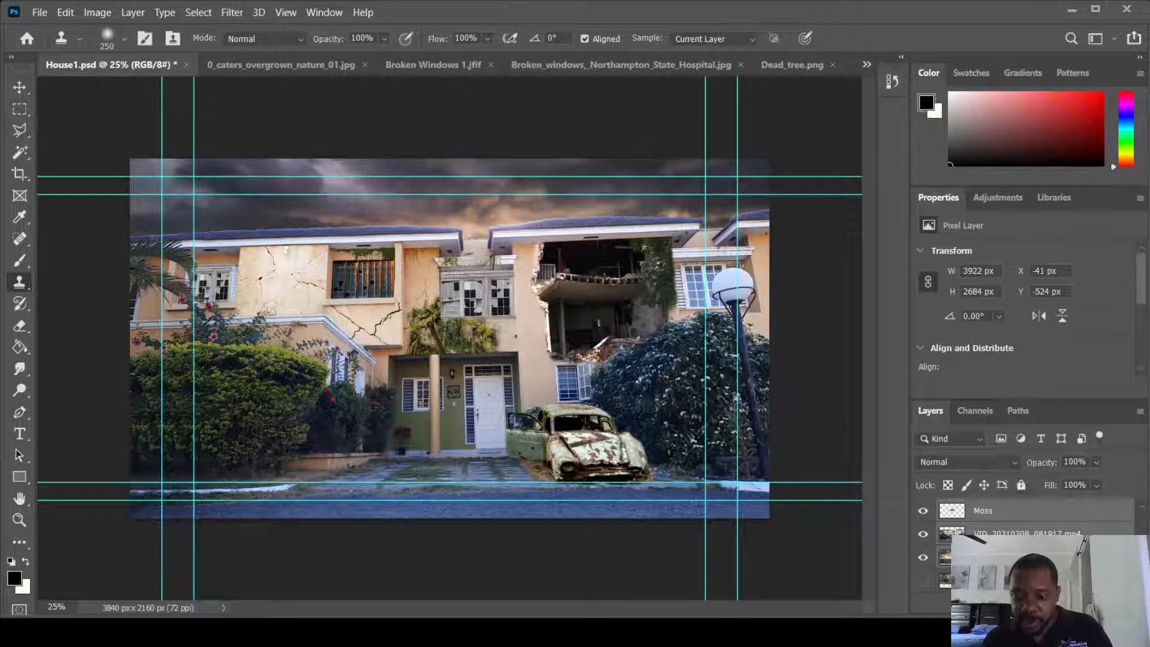
pyautogui.hotkey('ctrl', 'g')
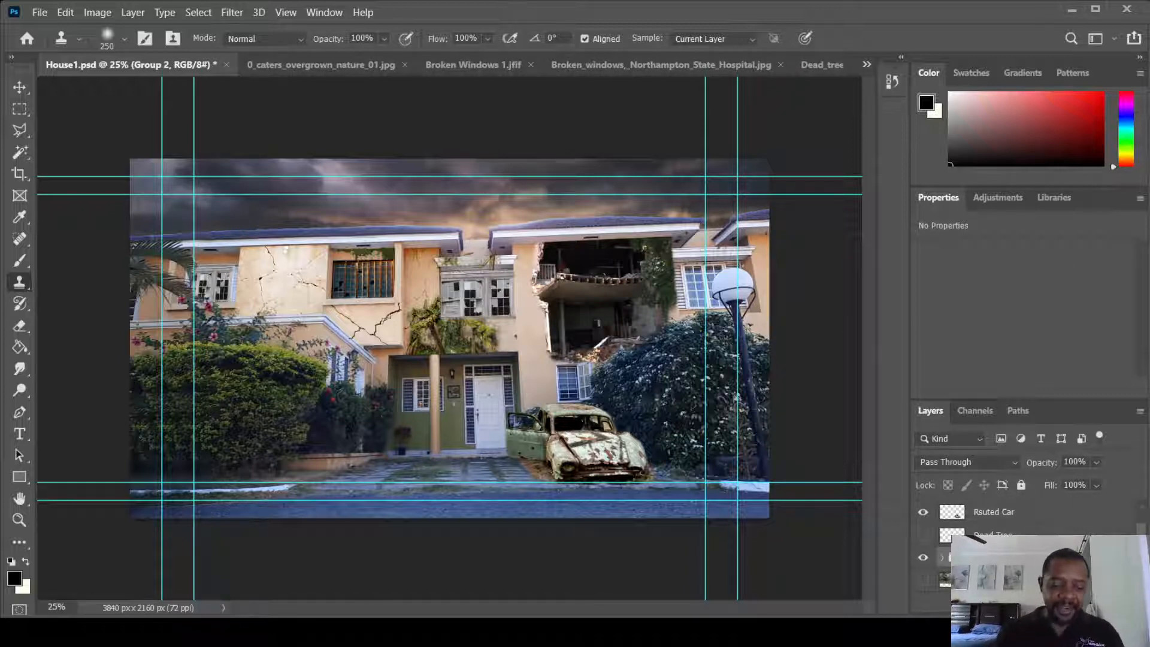
pyautogui.write('Background')
pyautogui.press('Return')
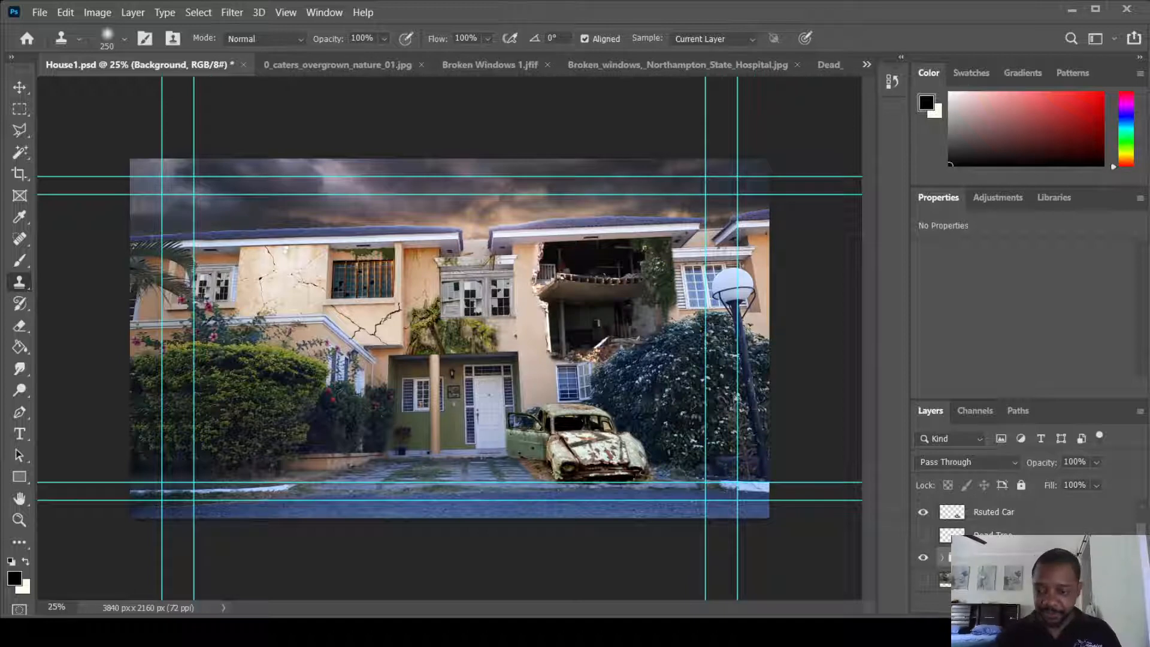
# Hide the Background group and export the rusted car alone on transparency
pyautogui.click(923, 558)
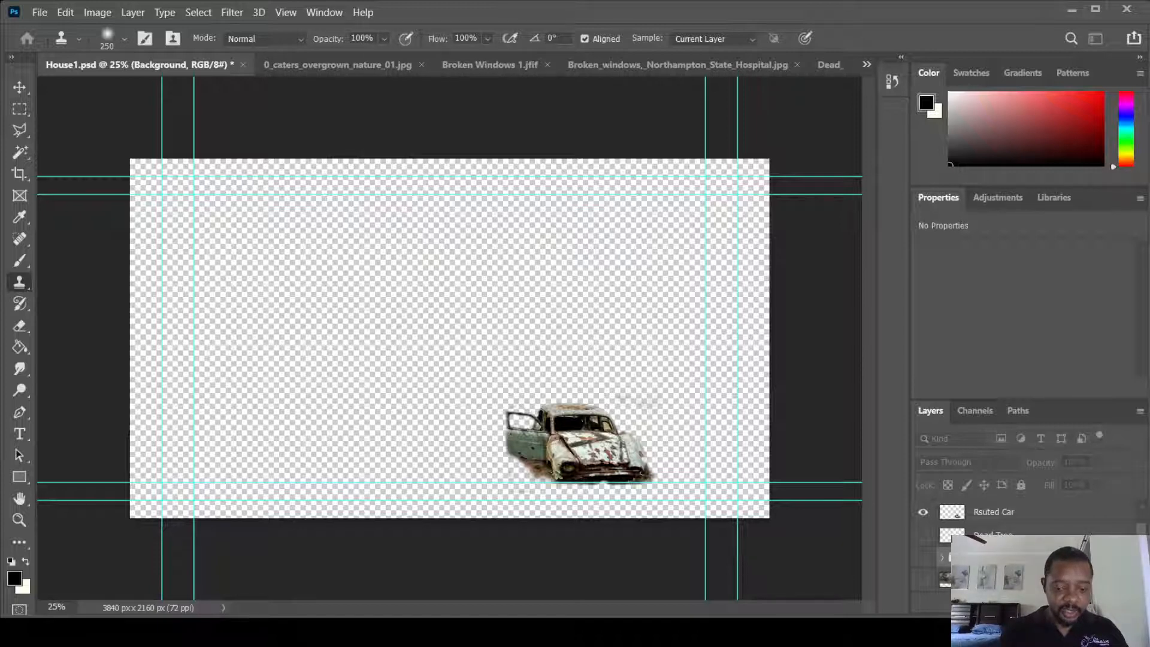
pyautogui.click(141, 307)
pyautogui.click(681, 186)
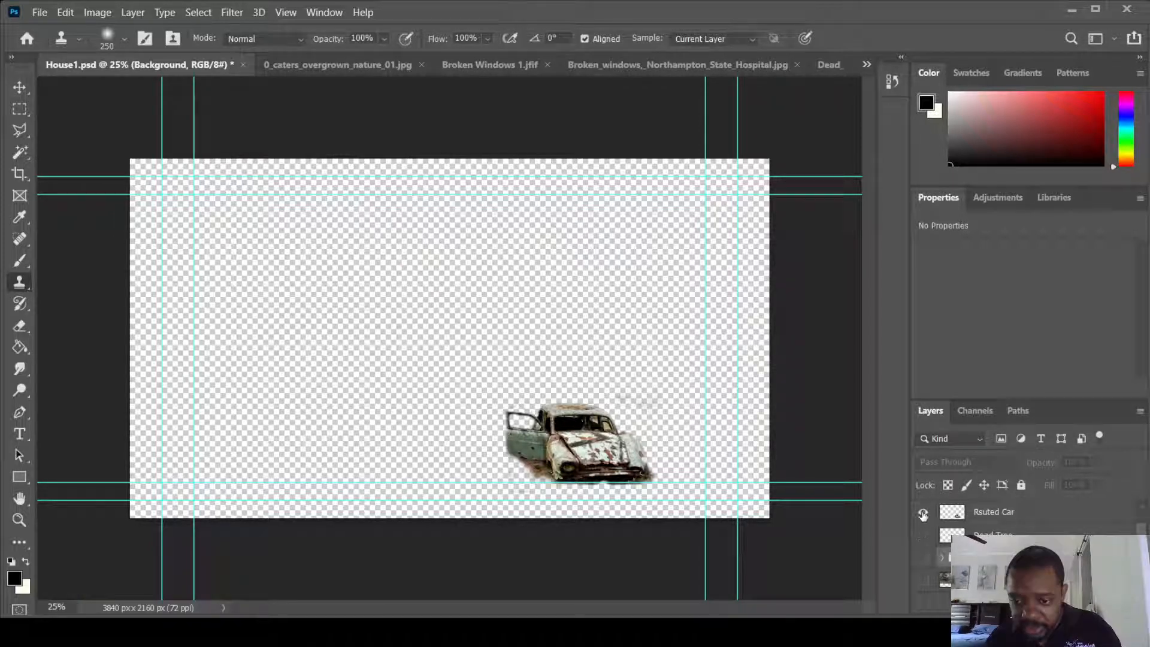
# Hide the Rsuted Car layer and show the Dead Tree layer to isolate the tree on transparency
pyautogui.click(923, 513)
pyautogui.click(924, 535)
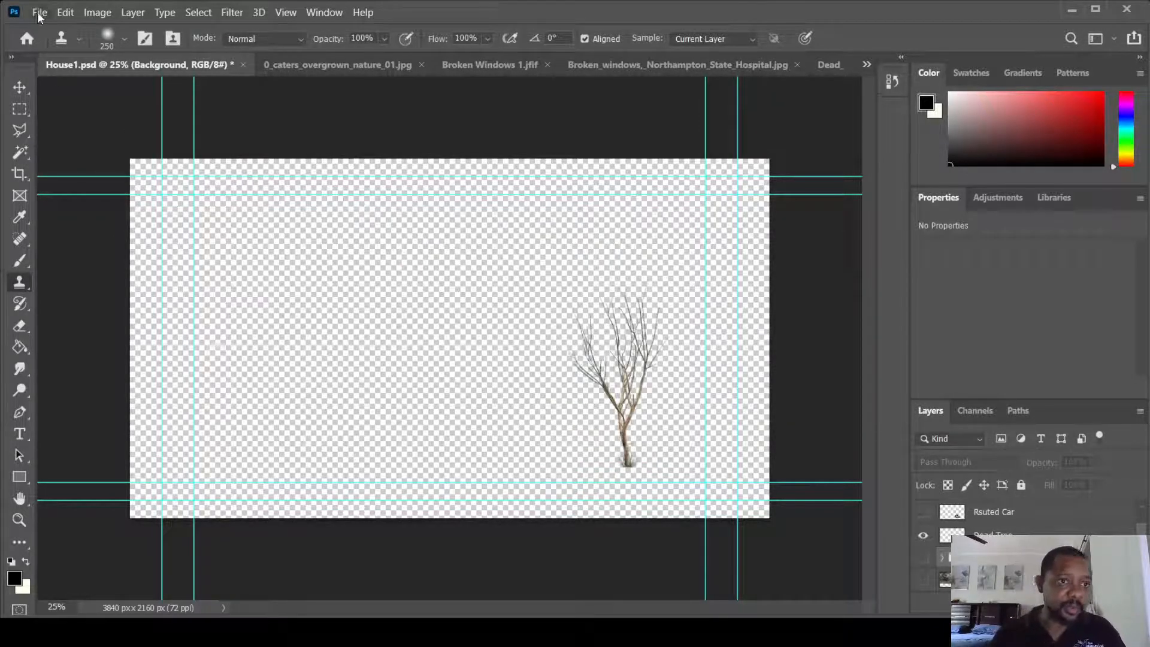